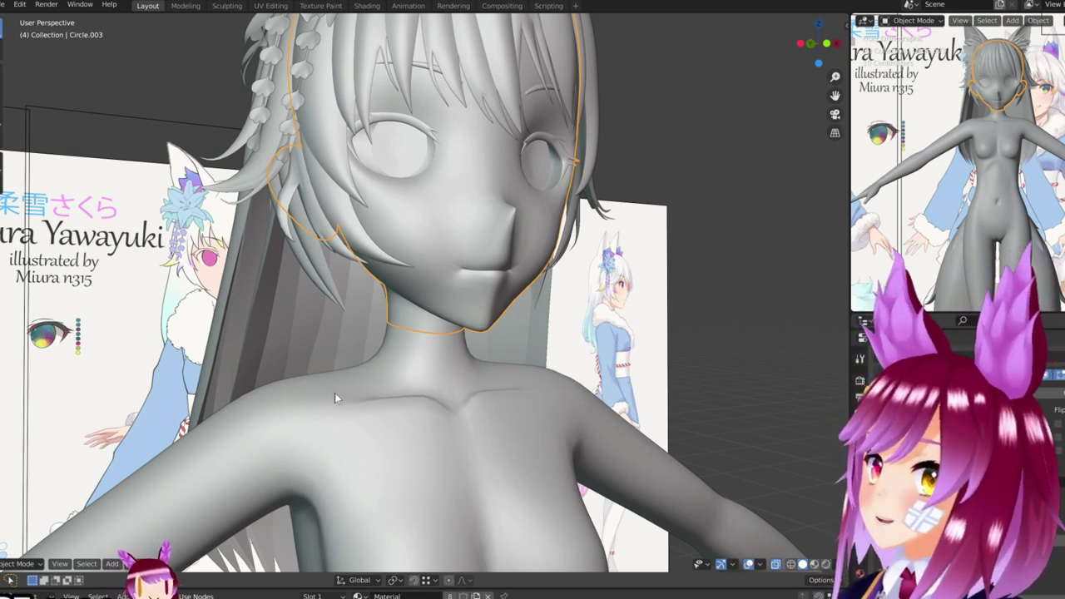
Enter Edit Mode on the head mesh and switch to vertex selection around the neck.
mouse_move(400, 333)
middle_down()
mouse_move(409, 309)
mouse_move(489, 331)
middle_up()
key(Tab)
scroll(449, 320, up, 3)
alt+click(469, 288)
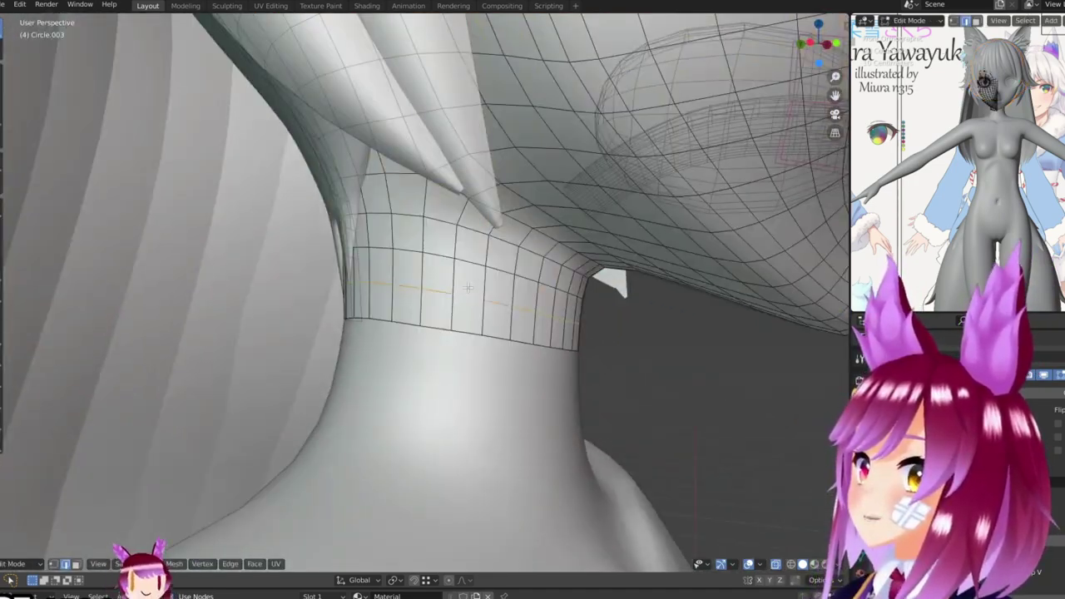
key(alt+a)
middle_drag(458, 295, 396, 293)
key(ctrl+Tab)
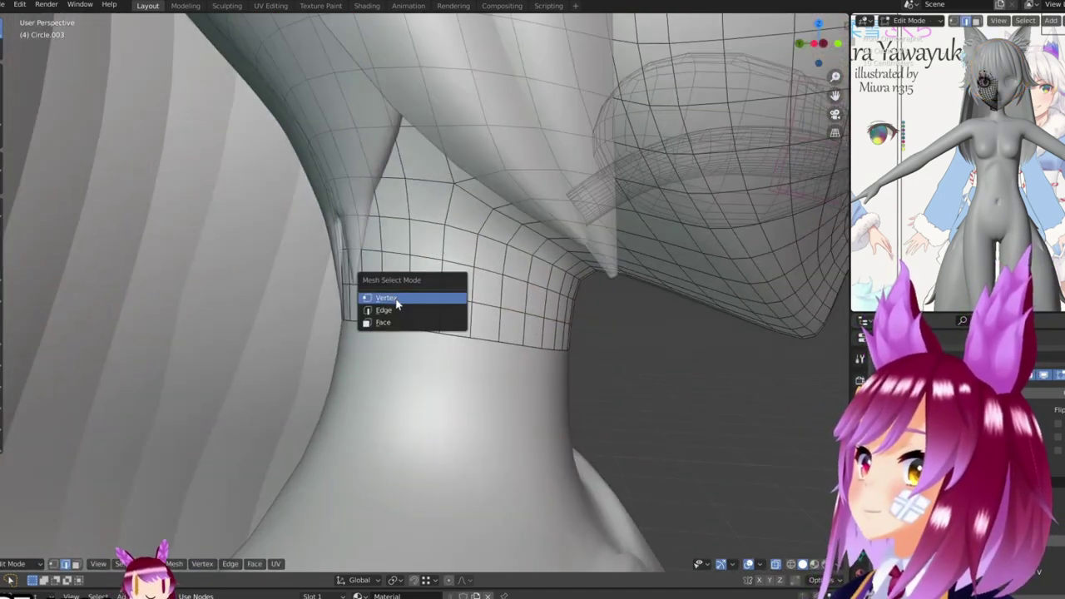
click(397, 304)
key(a)
Select the bottom neck face band, convert its triangles to quads, then deselect it.
alt+click(399, 292)
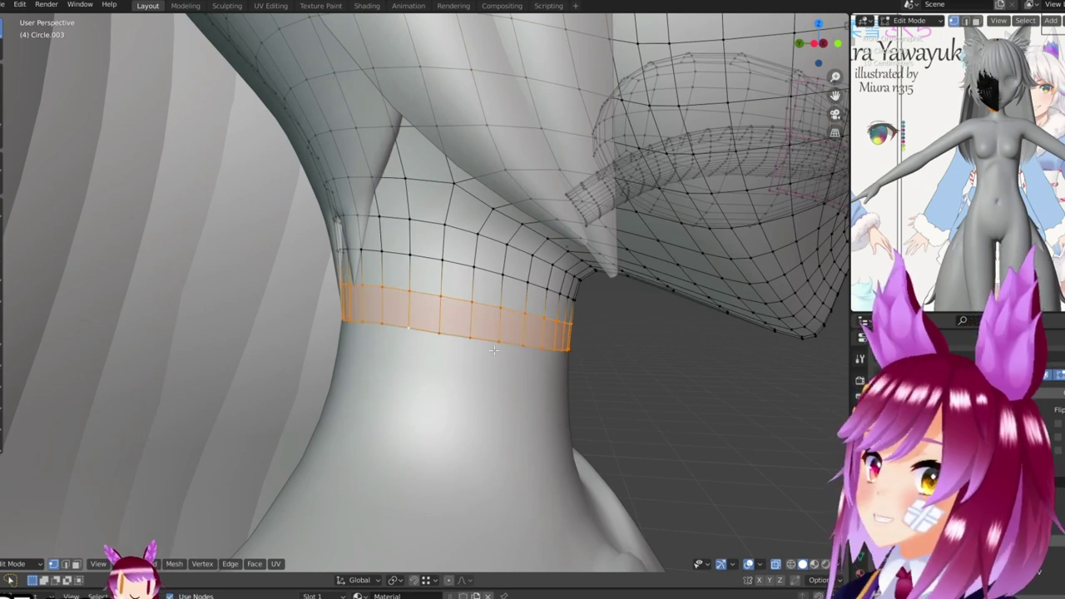
key(alt+j)
key(ctrl+t)
key(alt+a)
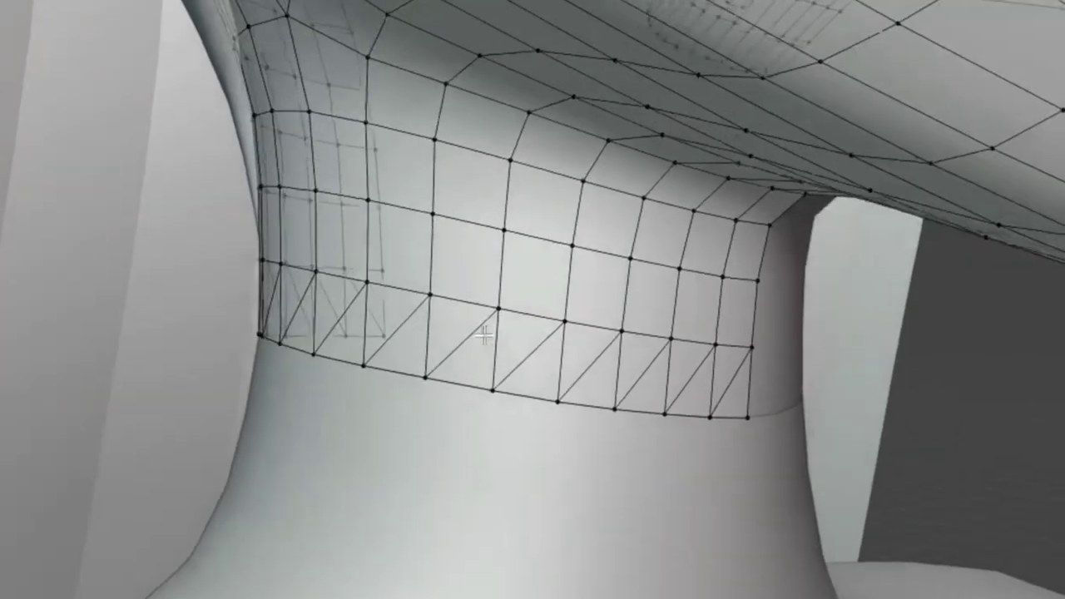
Switch to edge selection and pick the face band around the neck rim.
key(ctrl+Tab)
click(533, 333)
key(a)
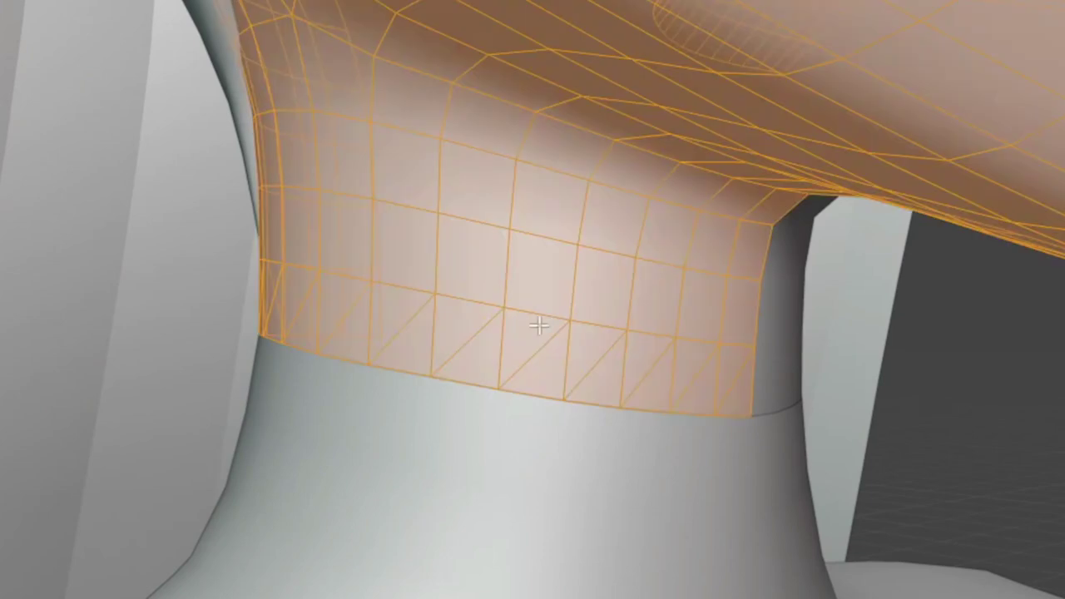
key(alt+a)
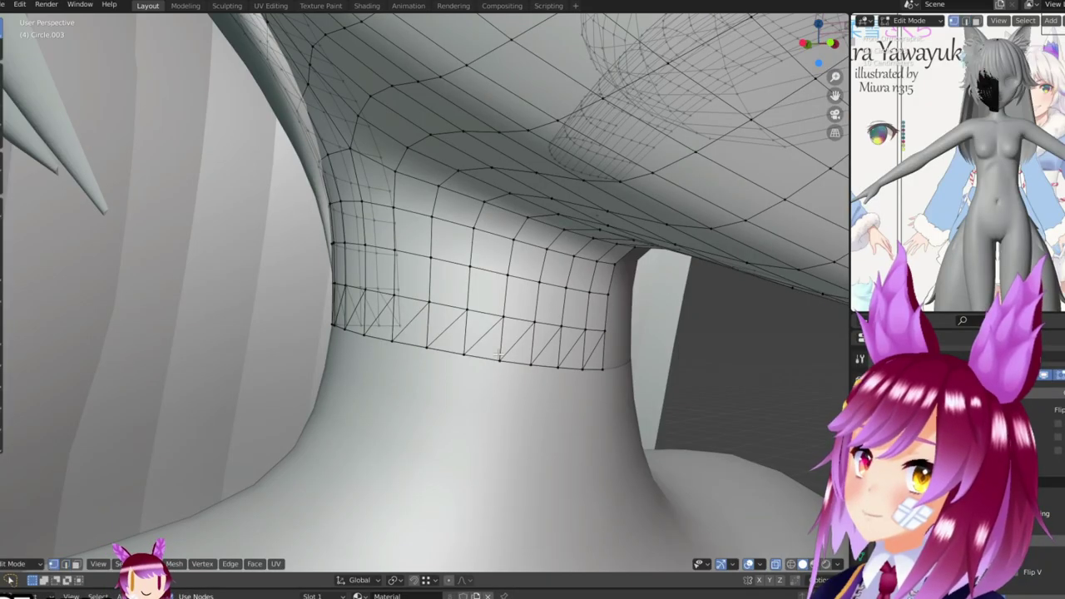
alt+click(498, 355)
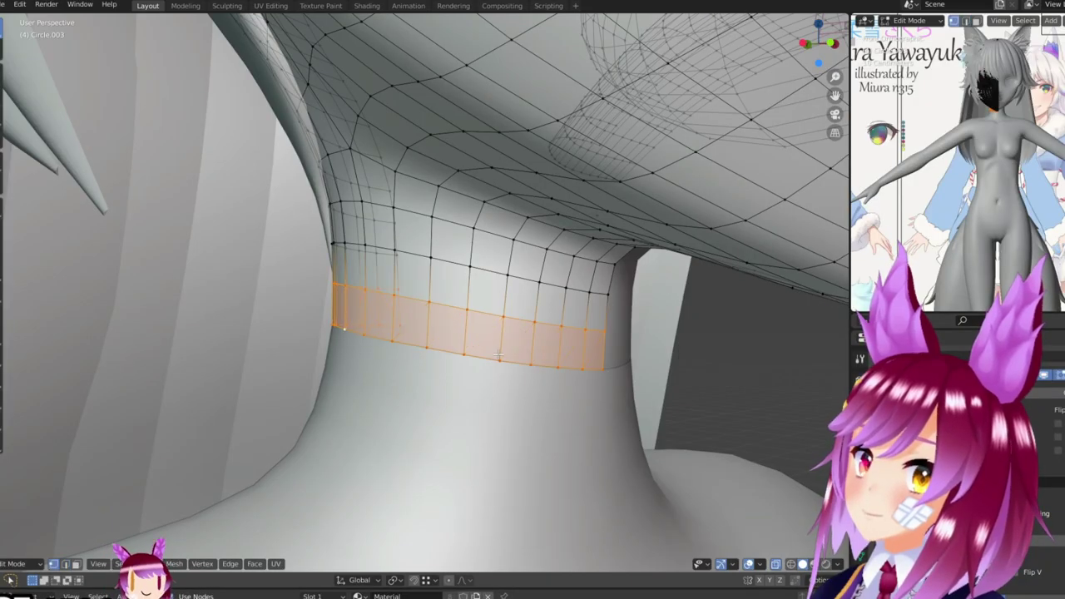
key(ctrl+Tab)
click(487, 325)
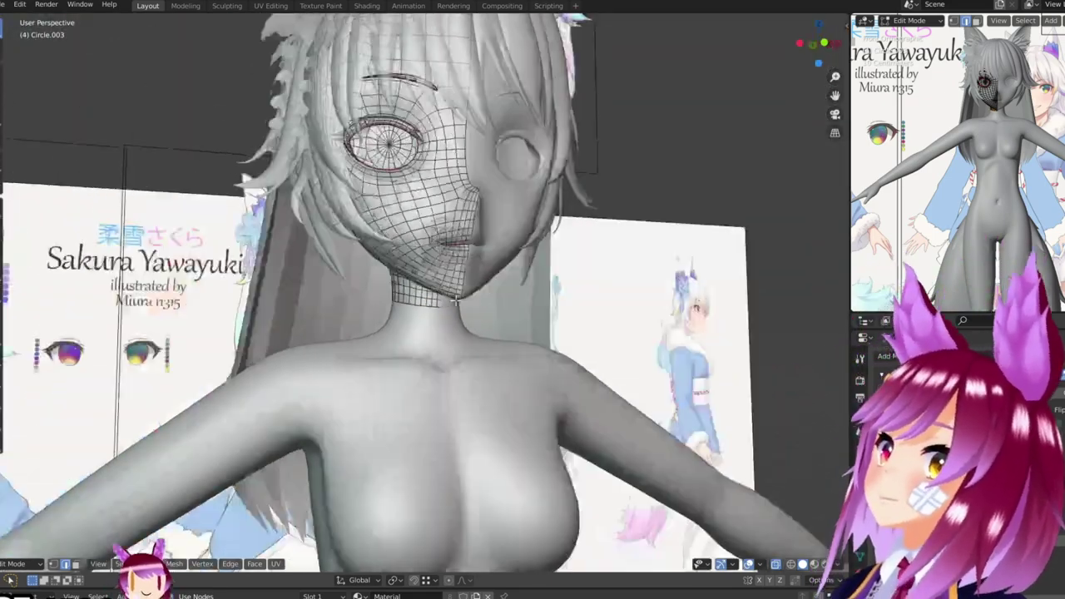
scroll(420, 362, up, 3)
mouse_move(419, 362)
middle_down()
mouse_move(516, 316)
mouse_move(505, 406)
mouse_move(467, 345)
mouse_move(516, 358)
middle_up()
key(ctrl+Tab)
click(549, 283)
key(a)
key(alt+a)
scroll(516, 350, up, 4)
scroll(505, 406, down, 3)
scroll(483, 366, up, 3)
scroll(467, 345, up, 3)
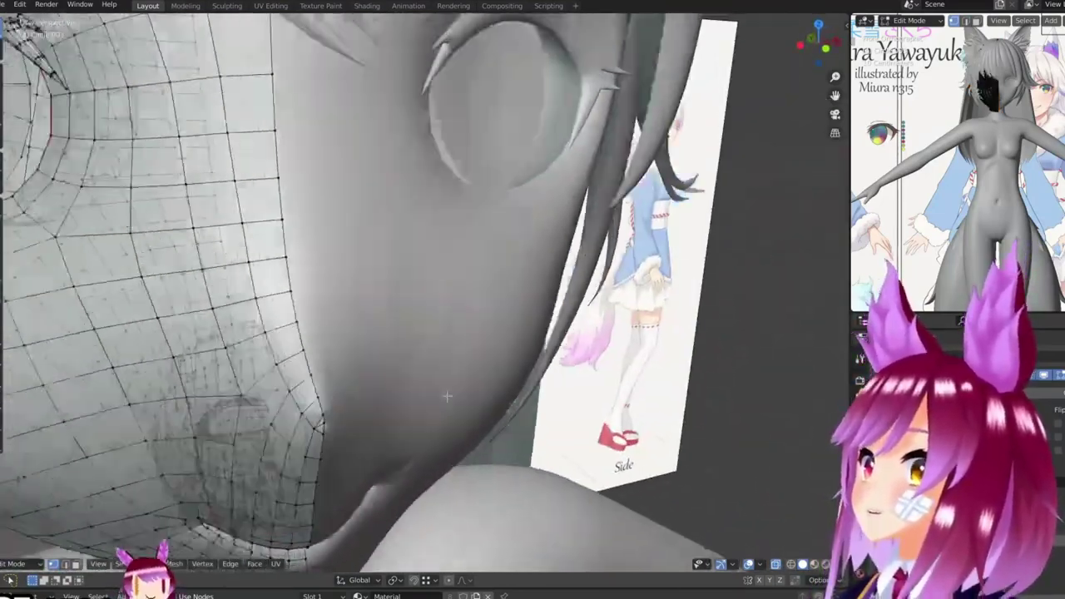
scroll(516, 358, down, 2)
scroll(527, 360, up, 2)
scroll(526, 359, down, 4)
scroll(526, 359, up, 1)
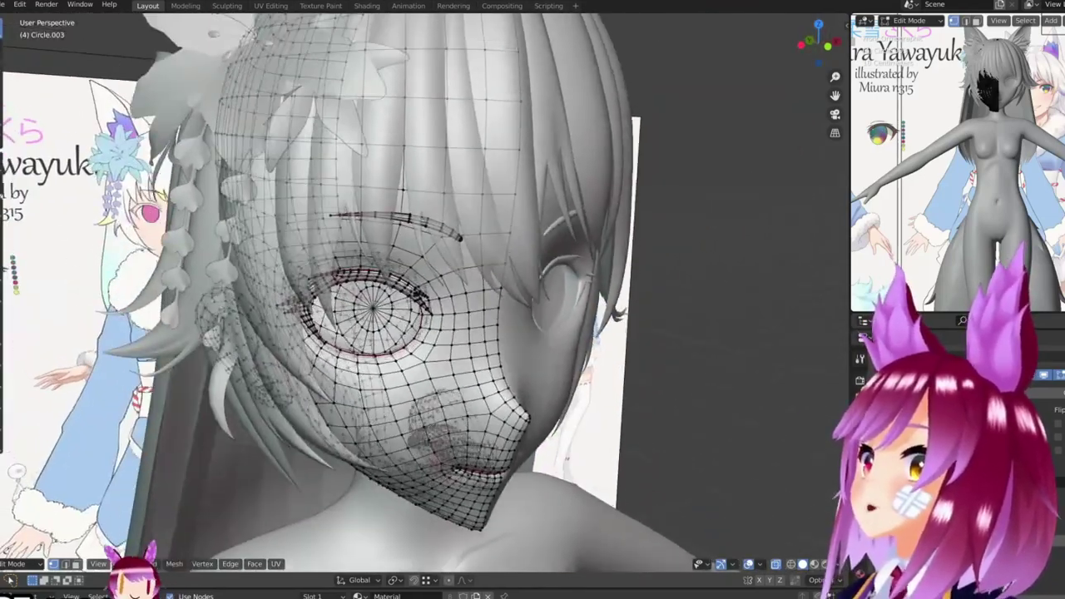
scroll(527, 360, up, 1)
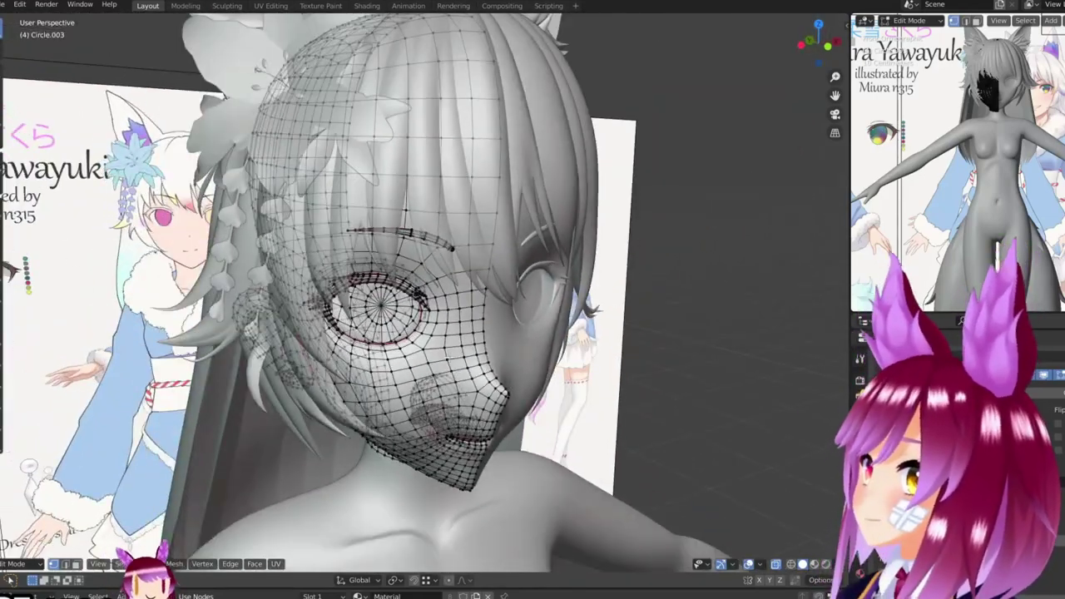
scroll(526, 360, down, 3)
mouse_move(527, 359)
middle_down()
mouse_move(494, 381)
mouse_move(373, 197)
mouse_move(441, 327)
middle_up()
scroll(494, 381, up, 1)
scroll(494, 381, down, 3)
scroll(494, 381, down, 2)
Leave Edit Mode and add a new cube to the scene beside the head.
key(Tab)
key(shift+a)
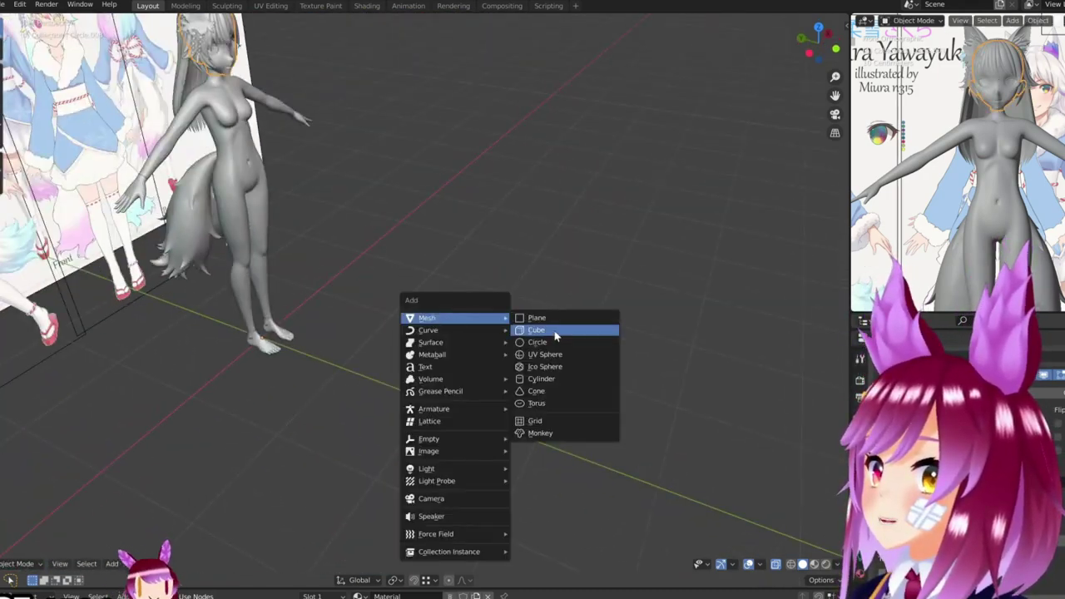
click(555, 334)
scroll(362, 295, down, 2)
scroll(342, 317, down, 2)
scroll(375, 337, down, 2)
scroll(325, 310, down, 1)
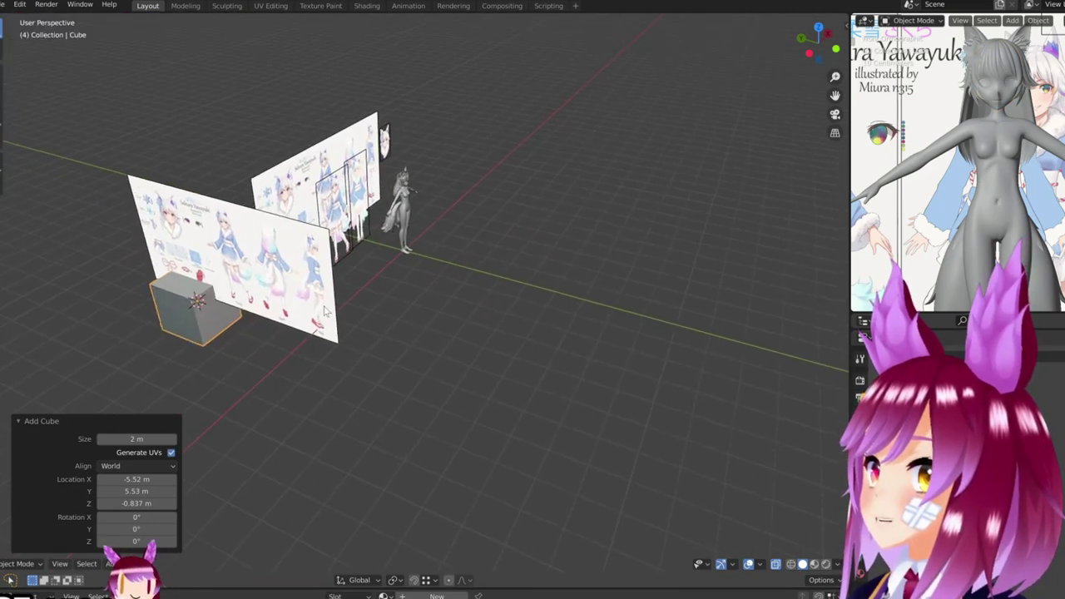
mouse_move(325, 310)
shift+middle_down()
mouse_move(590, 336)
mouse_move(524, 233)
shift+middle_up()
scroll(394, 295, up, 4)
Enter Edit Mode on the cube and pick the vertices to transform.
key(Tab)
shift+middle_drag(394, 295, 464, 338)
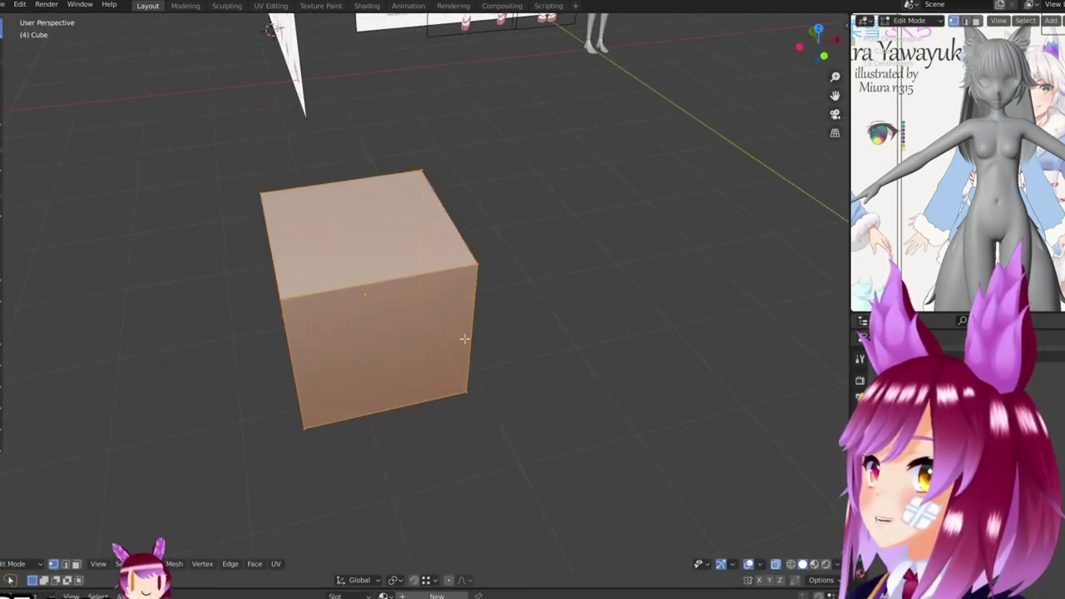
middle_drag(445, 293, 183, 199)
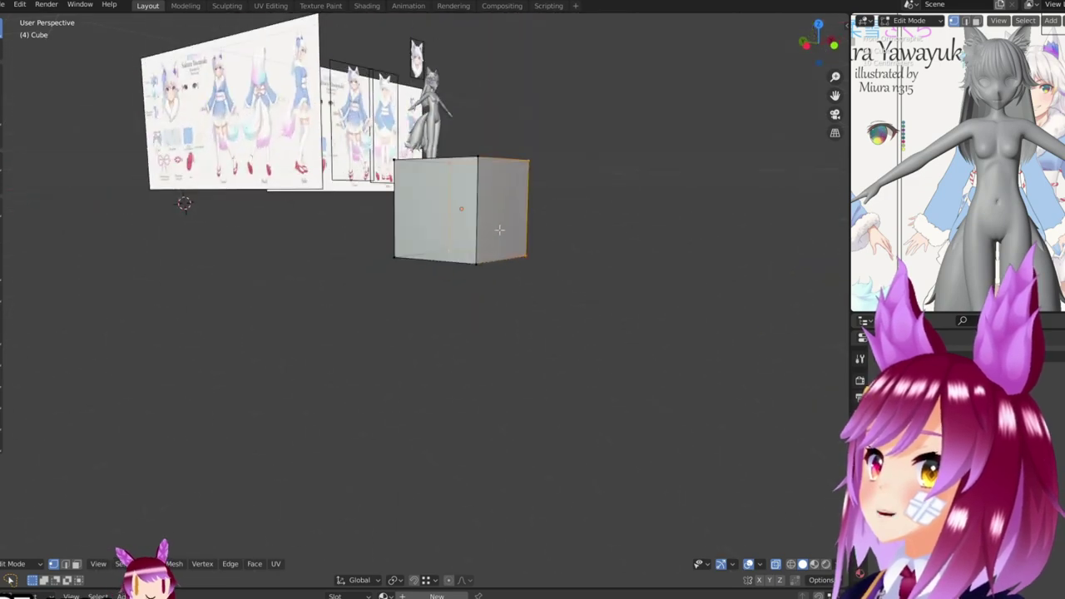
scroll(435, 307, up, 3)
mouse_move(435, 307)
middle_down()
mouse_move(396, 348)
mouse_move(493, 276)
middle_up()
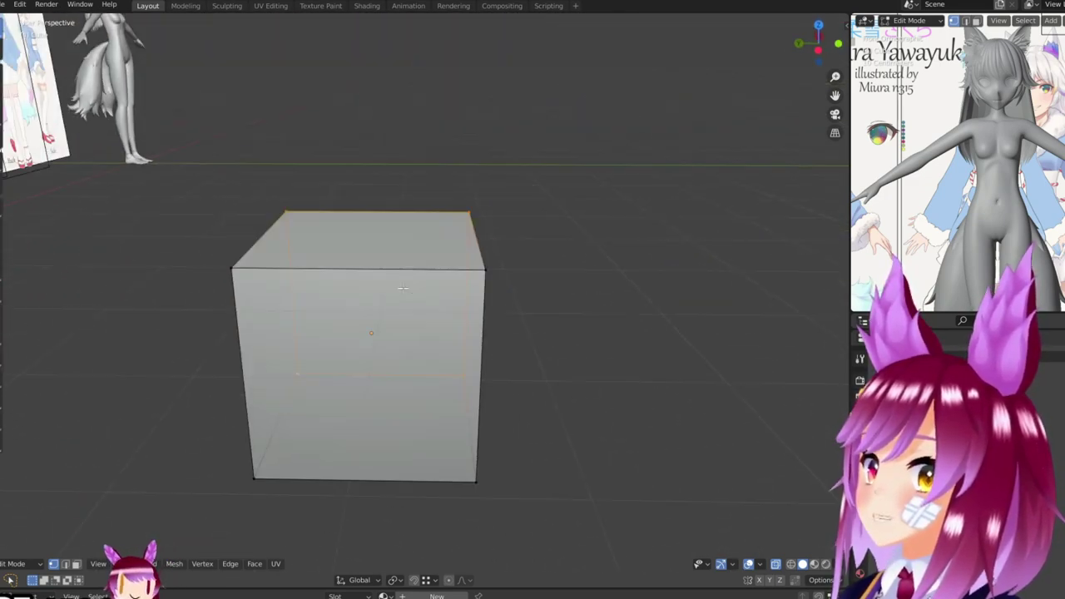
key(s)
click(555, 294)
middle_drag(555, 295, 458, 283)
Rotate the selected cube vertices 90° about the X axis with R X 90.
key(r)
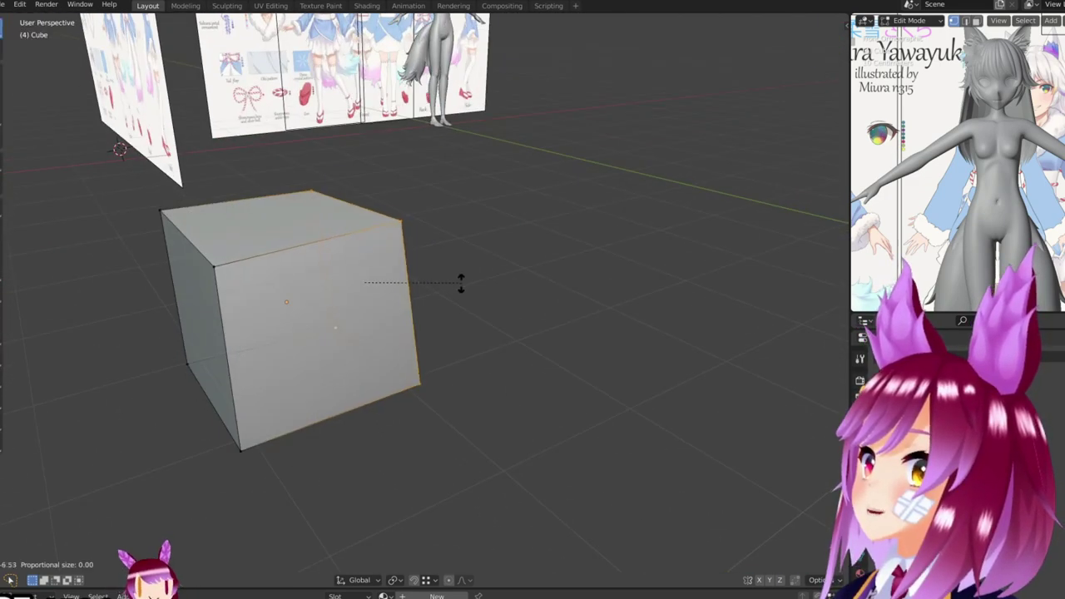
key(z)
key(x)
key(Escape)
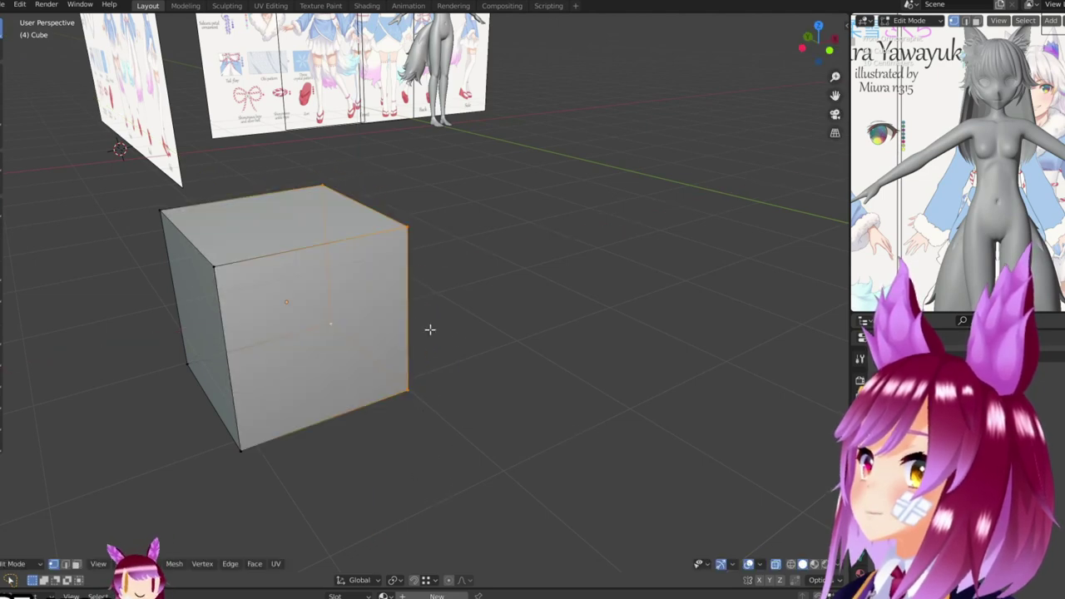
key(r)
key(x)
key(Escape)
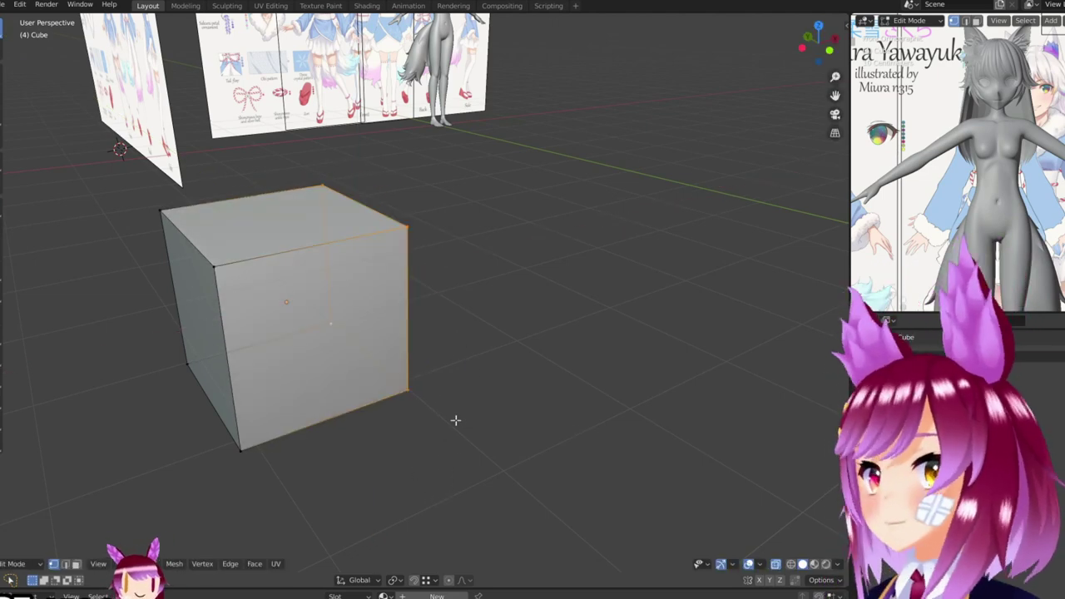
text(rx90)
key(Return)
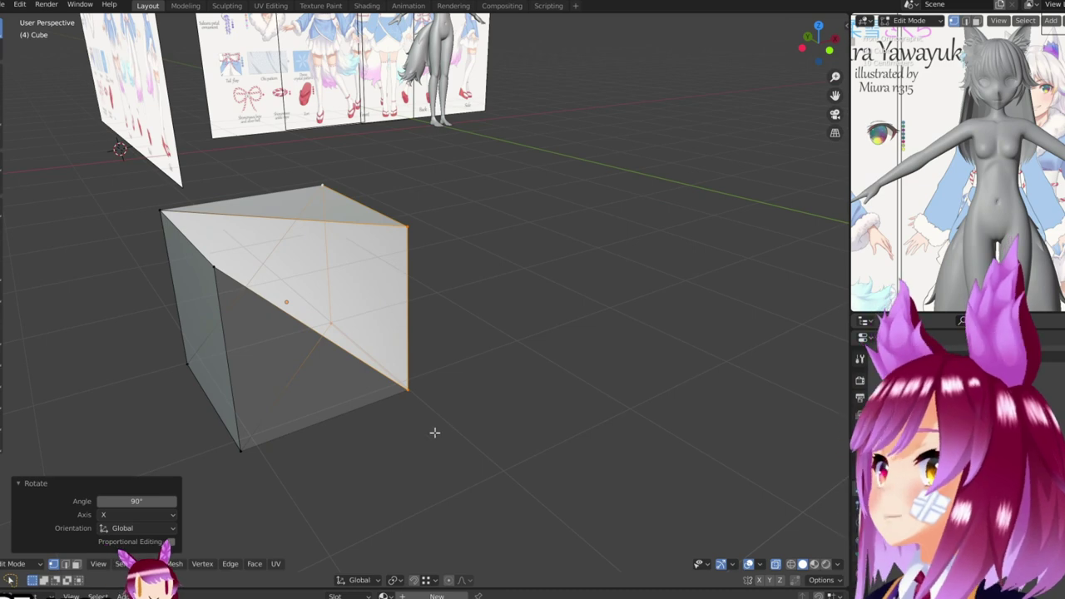
mouse_move(435, 431)
middle_down()
mouse_move(408, 258)
mouse_move(399, 281)
mouse_move(478, 310)
mouse_move(429, 309)
mouse_move(421, 375)
mouse_move(357, 309)
mouse_move(209, 361)
mouse_move(214, 374)
mouse_move(143, 416)
mouse_move(254, 305)
mouse_move(348, 258)
middle_up()
key(Tab)
key(Tab)
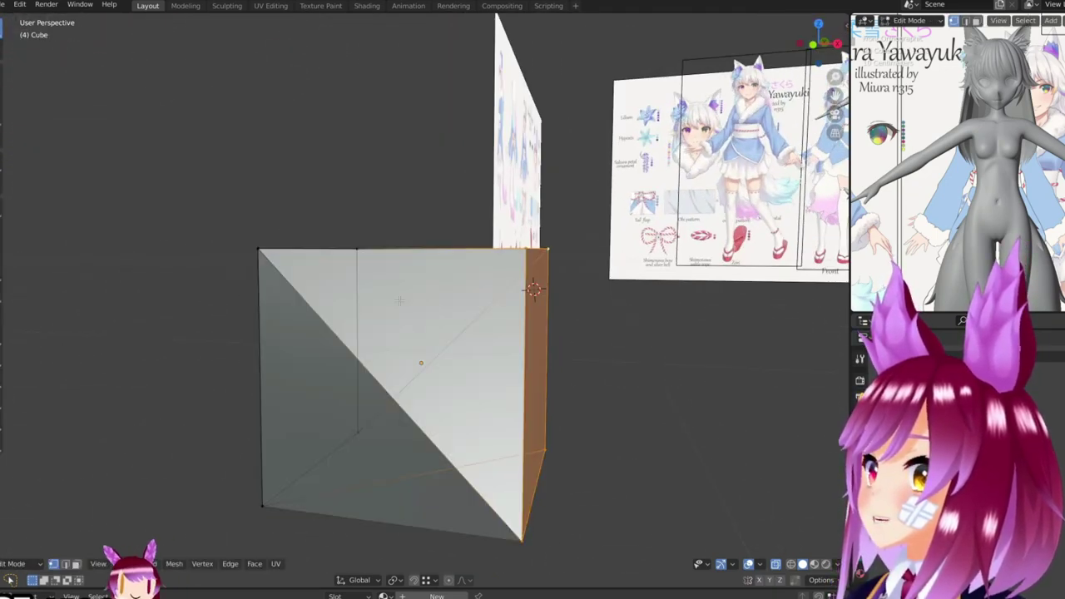
Add the bottom-front vertex to the cube selection and adjust viewport shading.
middle_drag(457, 453, 360, 265)
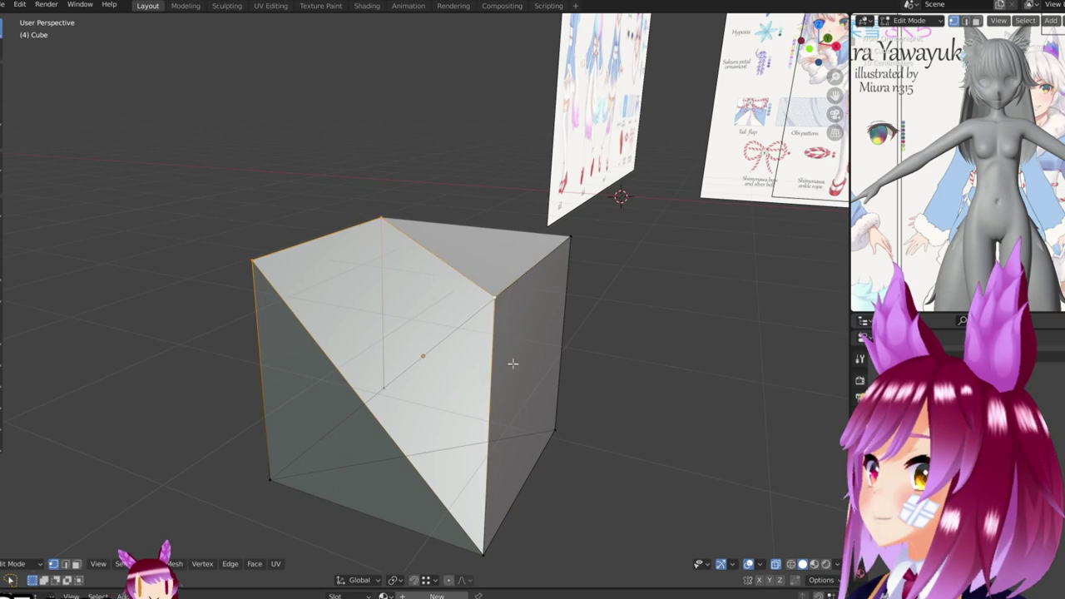
shift+click(487, 534)
middle_drag(396, 294, 490, 341)
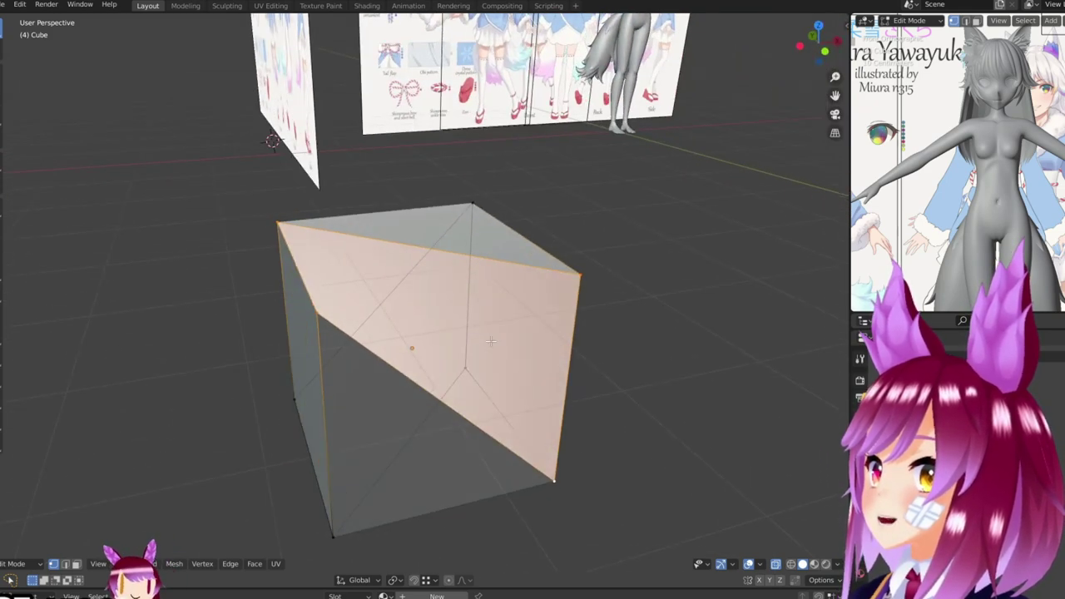
click(838, 564)
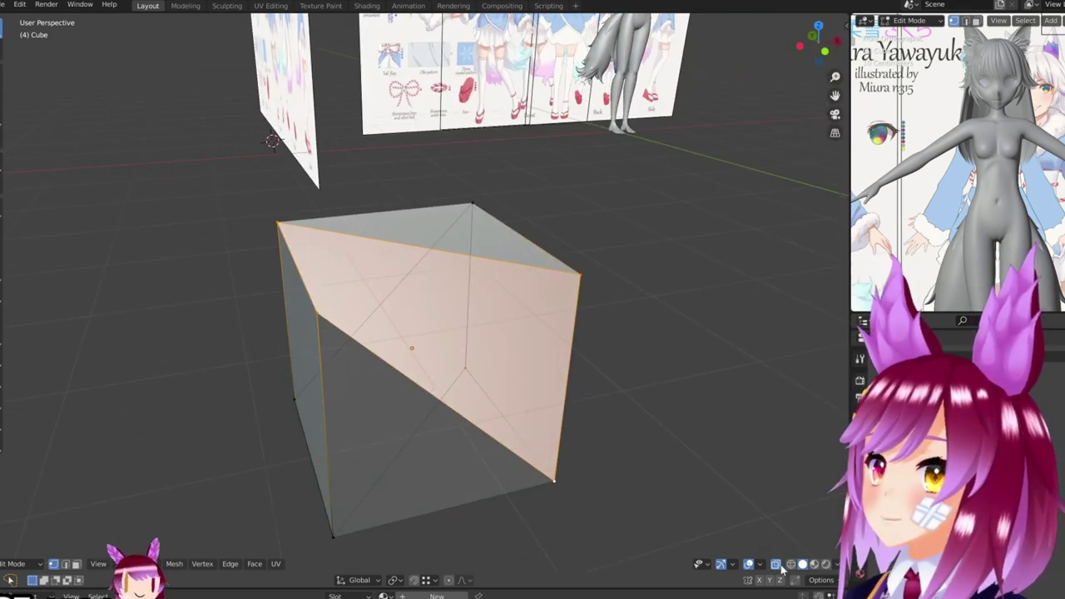
mouse_move(674, 461)
middle_down()
mouse_move(606, 433)
mouse_move(601, 444)
mouse_move(512, 387)
middle_up()
Raise the cube along the Z axis in Object Mode.
key(Tab)
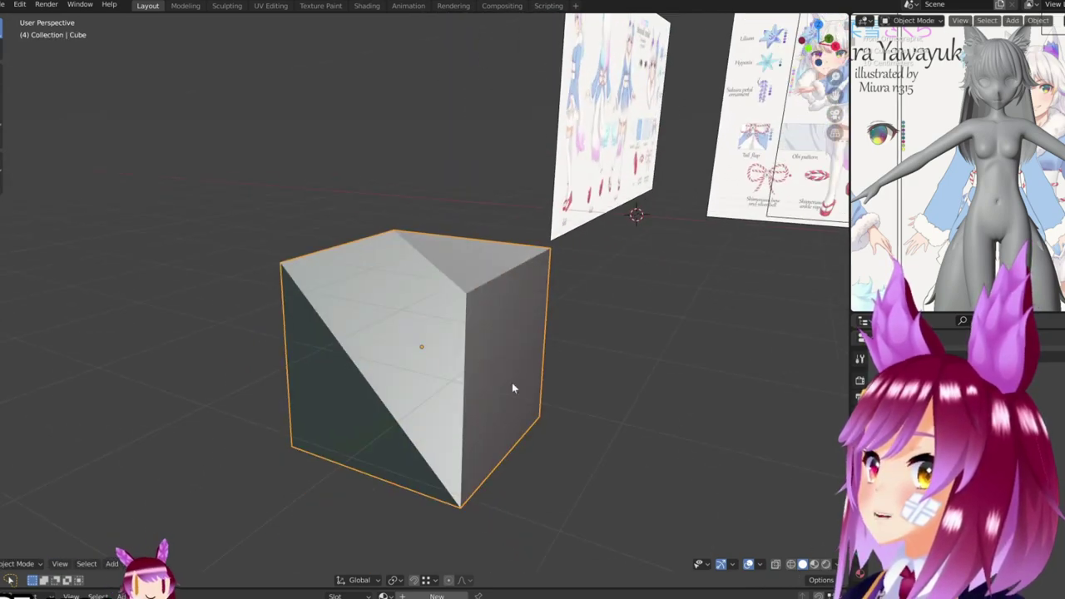
key(g)
key(z)
click(468, 179)
key(Tab)
mouse_move(484, 254)
middle_down()
mouse_move(394, 216)
mouse_move(352, 178)
mouse_move(404, 269)
mouse_move(371, 234)
middle_up()
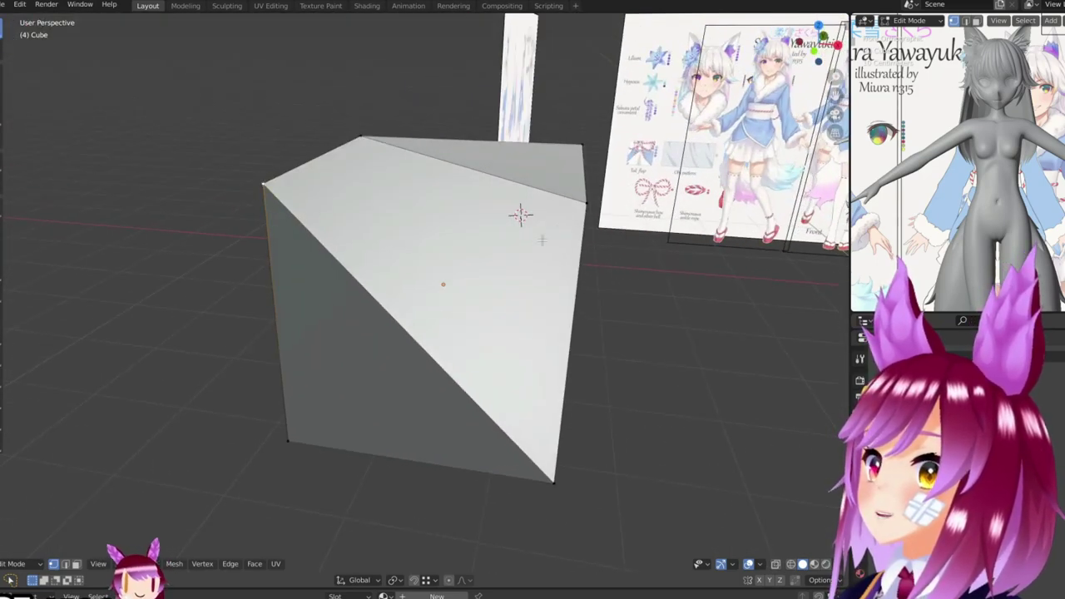
mouse_move(585, 253)
middle_down()
mouse_move(497, 281)
mouse_move(341, 300)
mouse_move(345, 376)
mouse_move(461, 288)
mouse_move(447, 277)
middle_up()
key(Tab)
key(Tab)
Add the top-left vertex to the selection and fill a new face across the gap.
scroll(408, 238, up, 3)
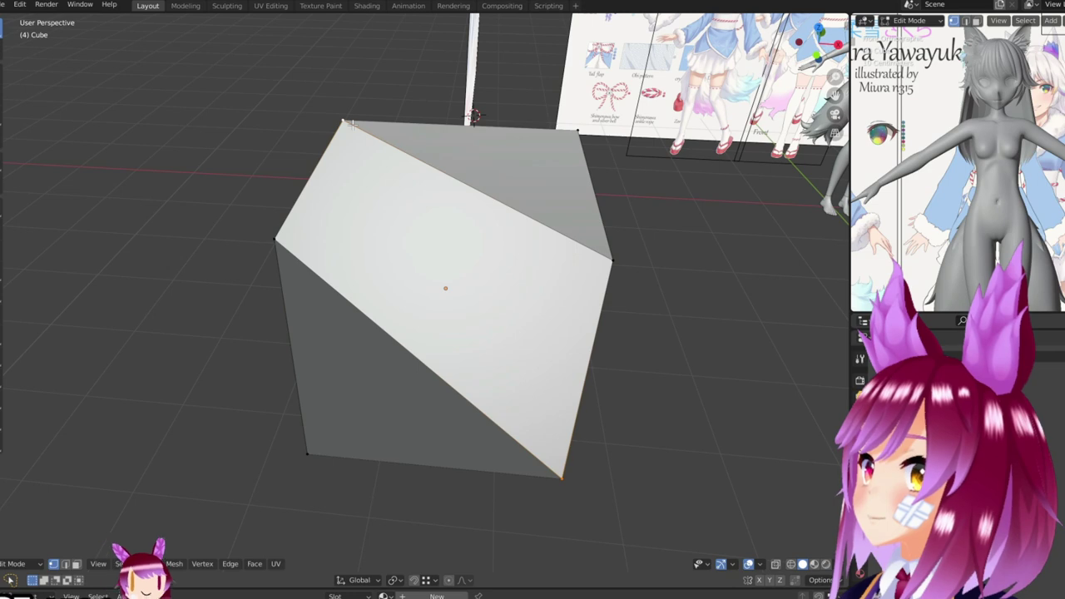
mouse_move(352, 125)
middle_down()
mouse_move(506, 297)
mouse_move(457, 219)
mouse_move(430, 255)
mouse_move(470, 140)
middle_up()
shift+click(308, 165)
key(f)
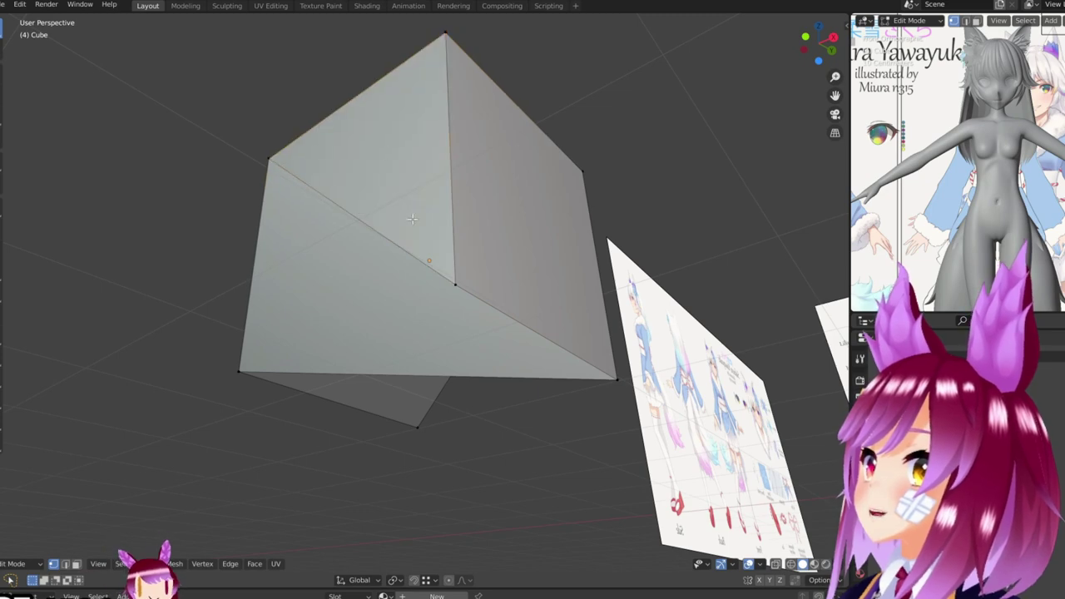
mouse_move(411, 219)
middle_down()
mouse_move(432, 250)
mouse_move(425, 274)
mouse_move(401, 224)
mouse_move(418, 312)
mouse_move(508, 295)
mouse_move(491, 285)
middle_up()
key(ctrl+Tab)
click(454, 346)
key(a)
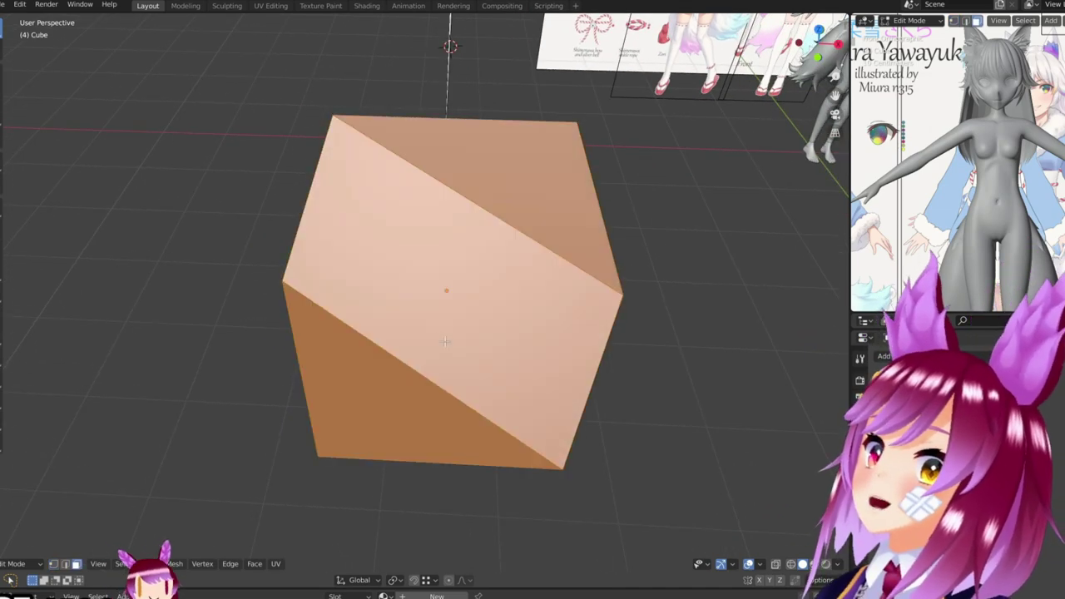
key(alt+a)
middle_drag(445, 341, 429, 273)
click(429, 274)
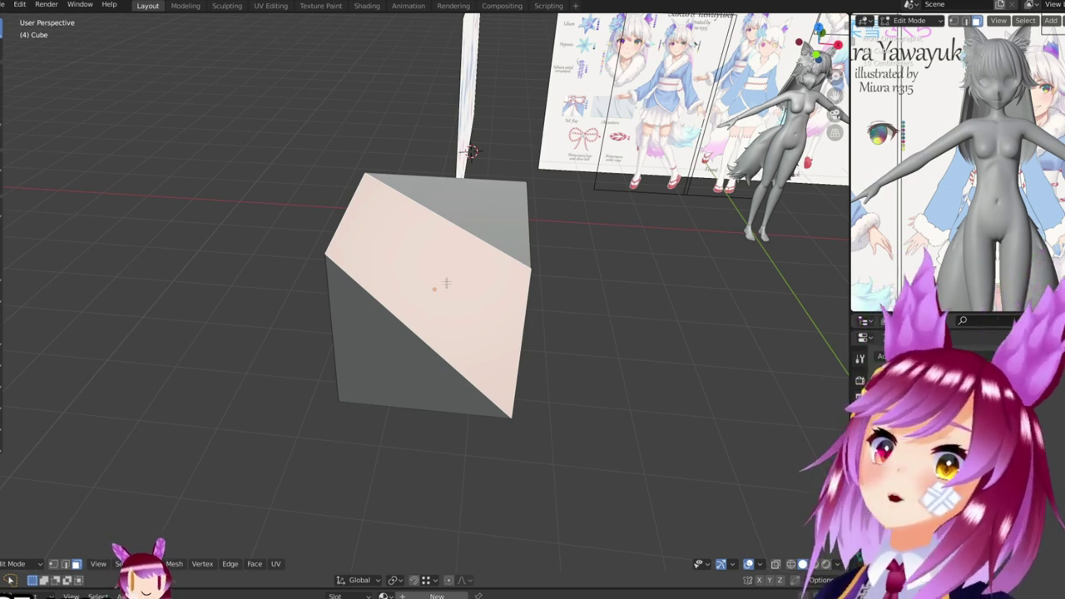
key(ctrl+Tab)
click(495, 202)
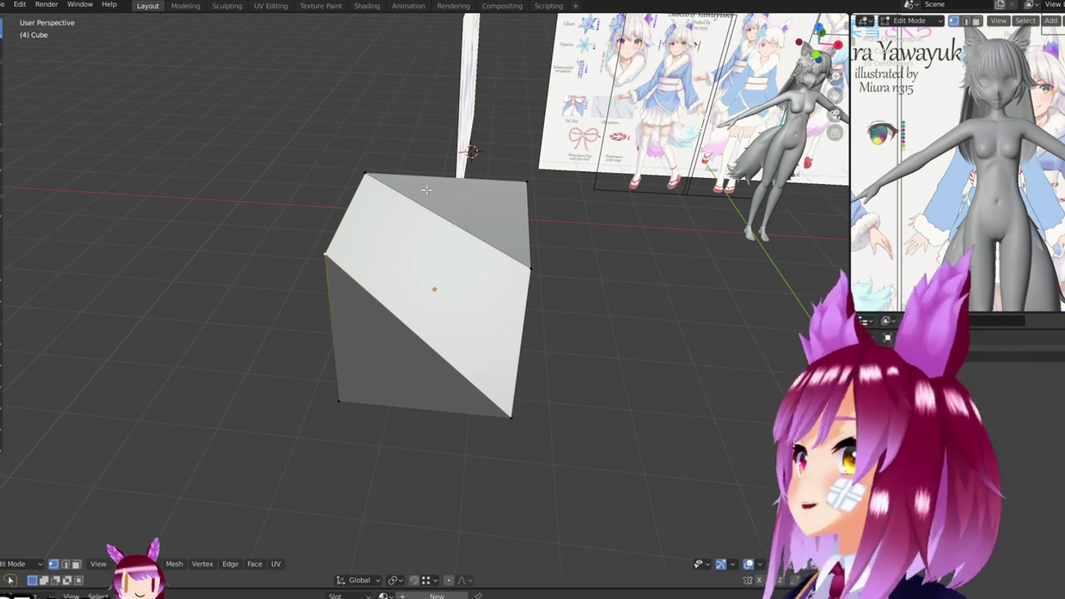
mouse_move(502, 272)
middle_down()
mouse_move(347, 248)
mouse_move(440, 238)
middle_up()
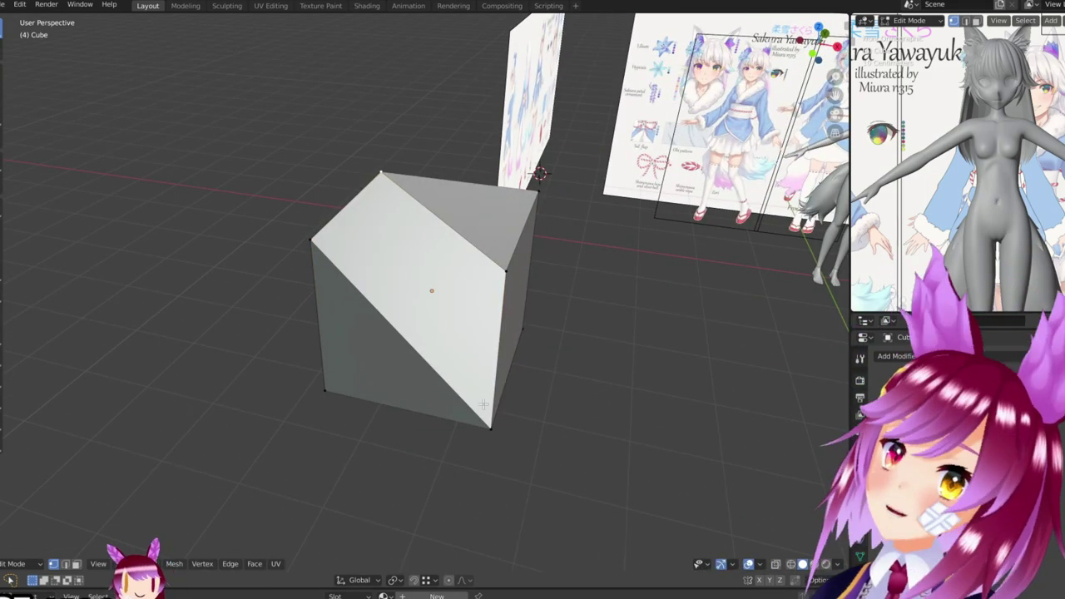
mouse_move(383, 174)
middle_down()
mouse_move(430, 251)
mouse_move(434, 395)
middle_up()
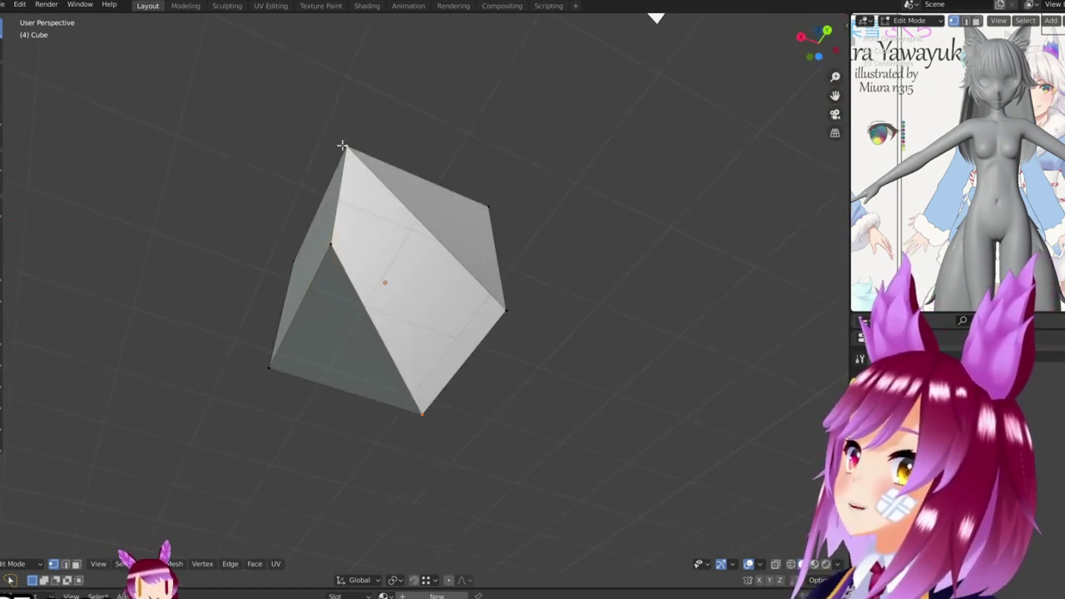
mouse_move(342, 146)
middle_down()
mouse_move(312, 194)
mouse_move(534, 384)
mouse_move(506, 337)
middle_up()
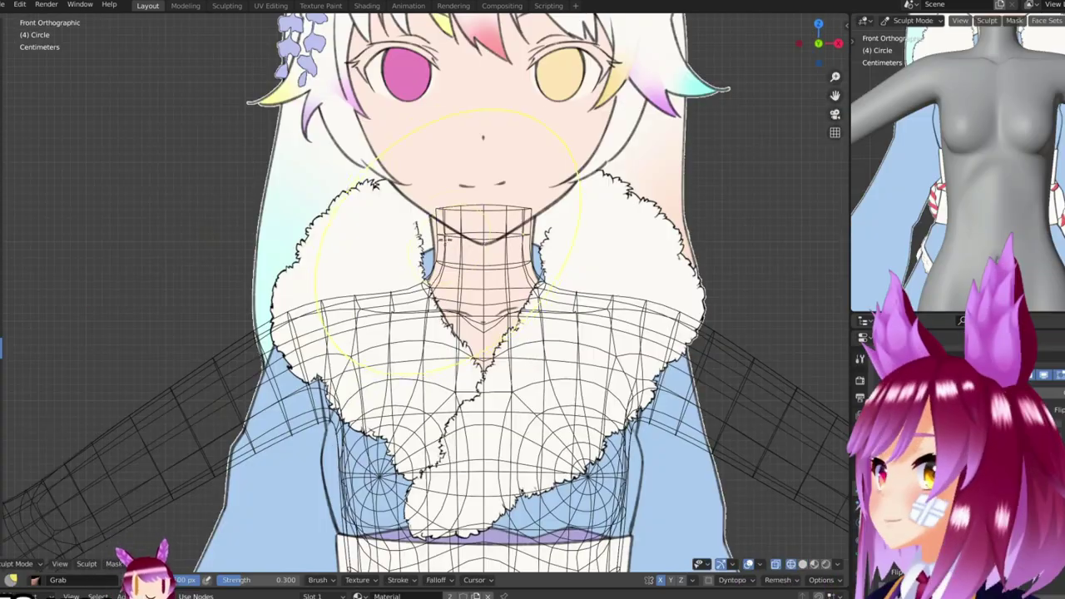
Turn off the mesh wireframe from the Quick Favorites menu.
scroll(454, 218, down, 5)
key(alt+z)
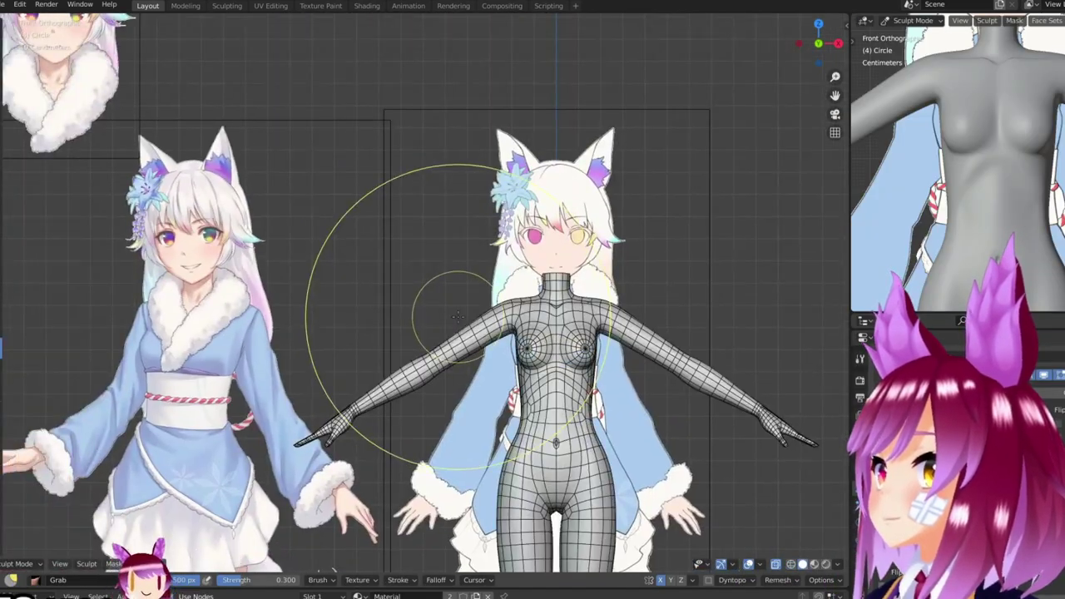
scroll(414, 297, down, 3)
key(q)
click(403, 299)
scroll(407, 298, up, 2)
key(q)
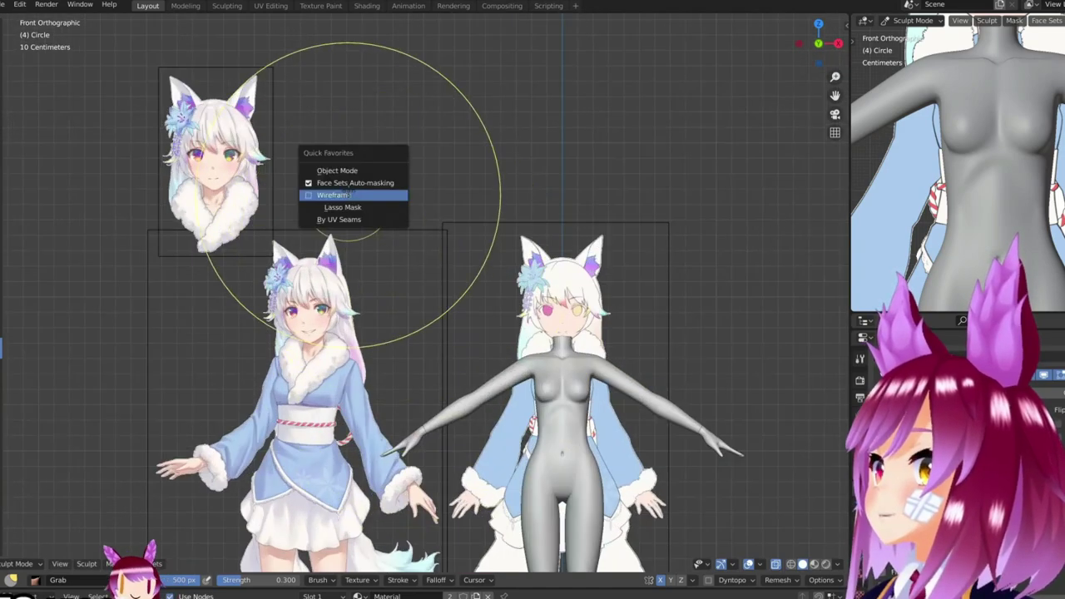
click(350, 172)
Move the close-up face reference image above the body reference.
click(238, 169)
key(g)
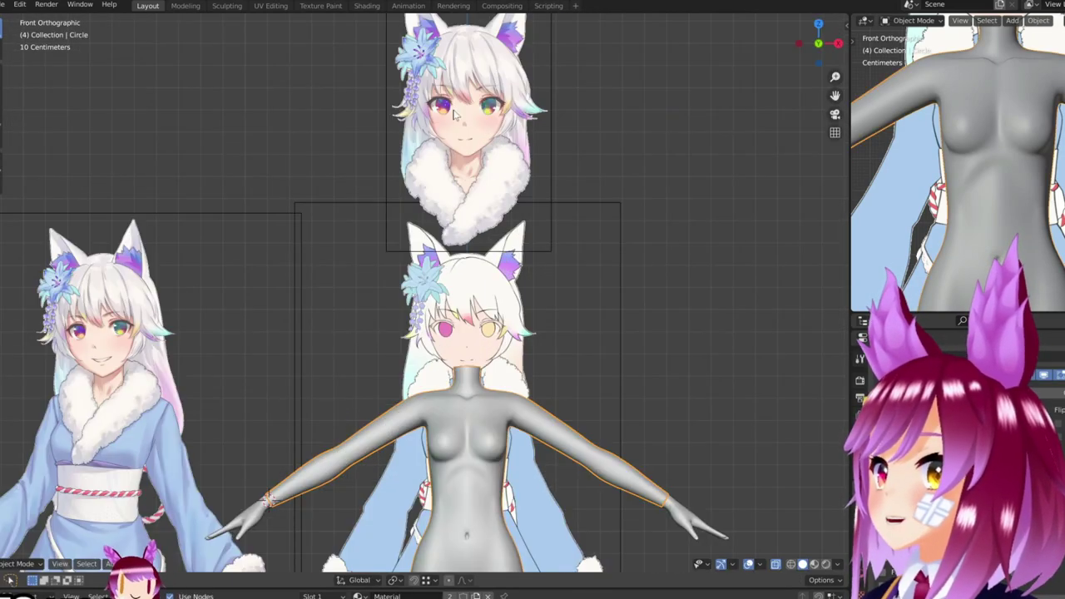
scroll(490, 122, up, 3)
Duplicate the edge straight up under the chin and pull its middle point into a V.
key(Tab)
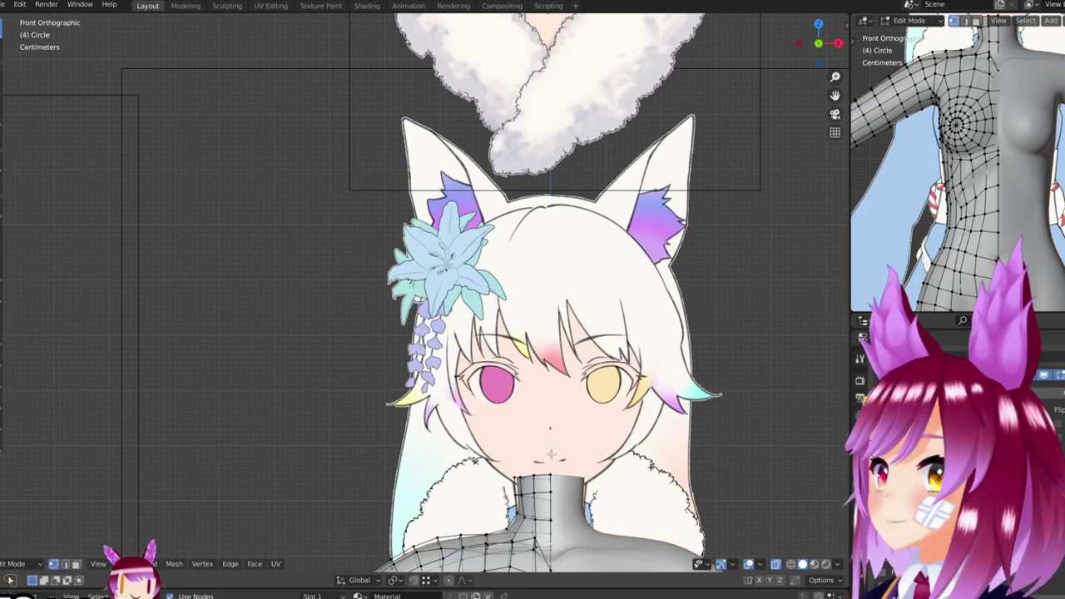
key(shift+d)
key(z)
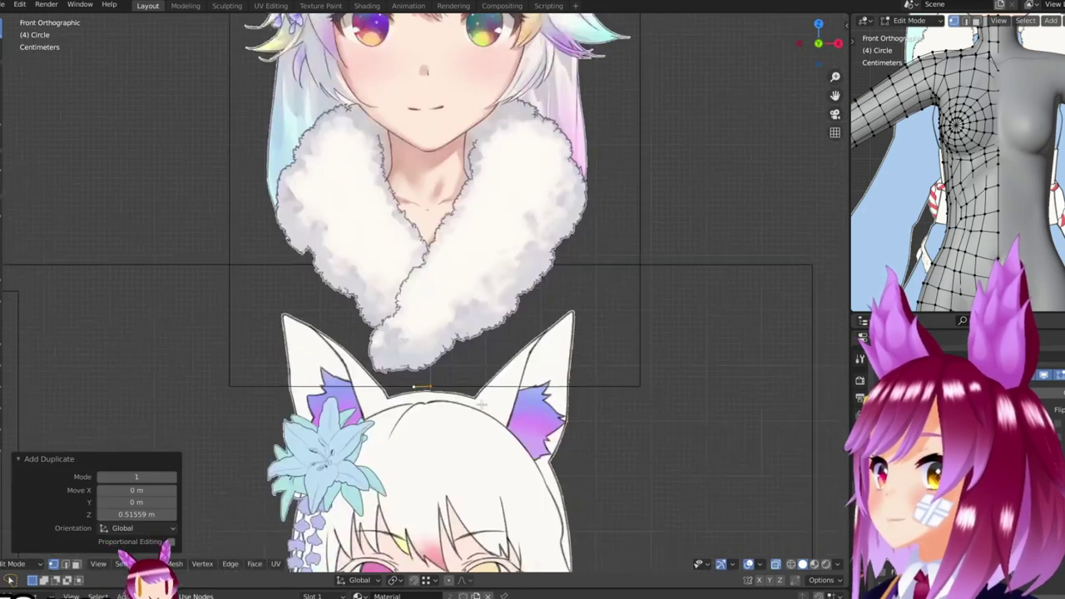
click(459, 251)
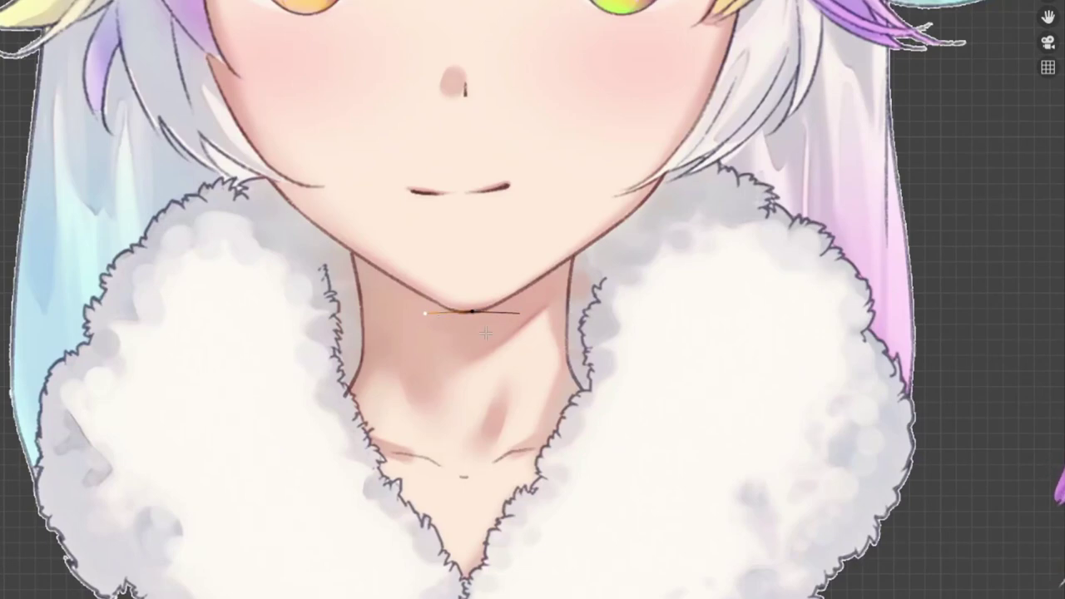
key(g)
click(489, 310)
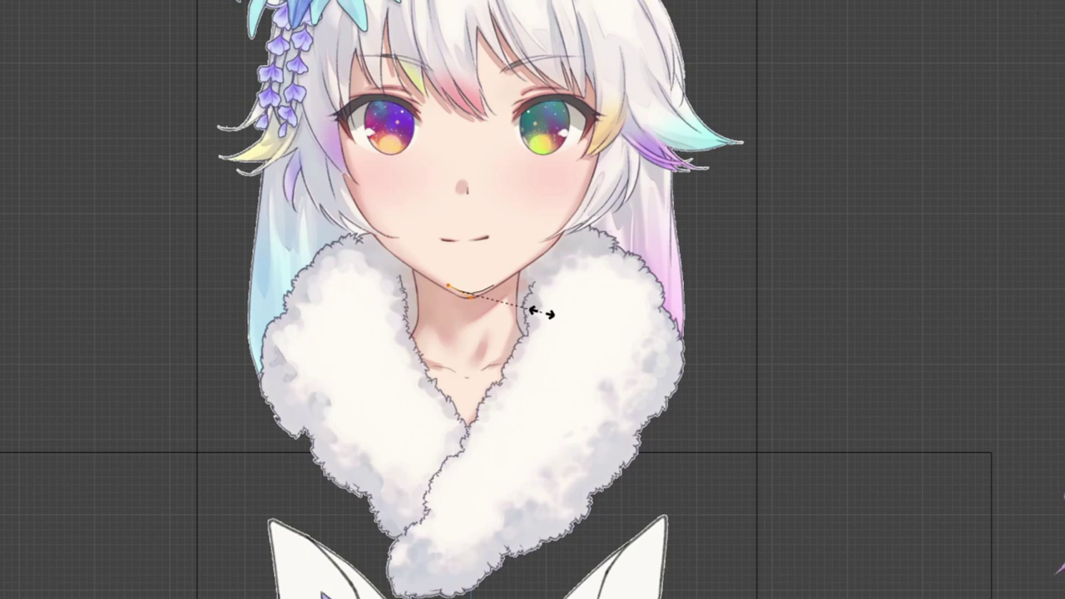
Resize and reposition the chin edge so its point sits on the drawn jaw.
click(541, 313)
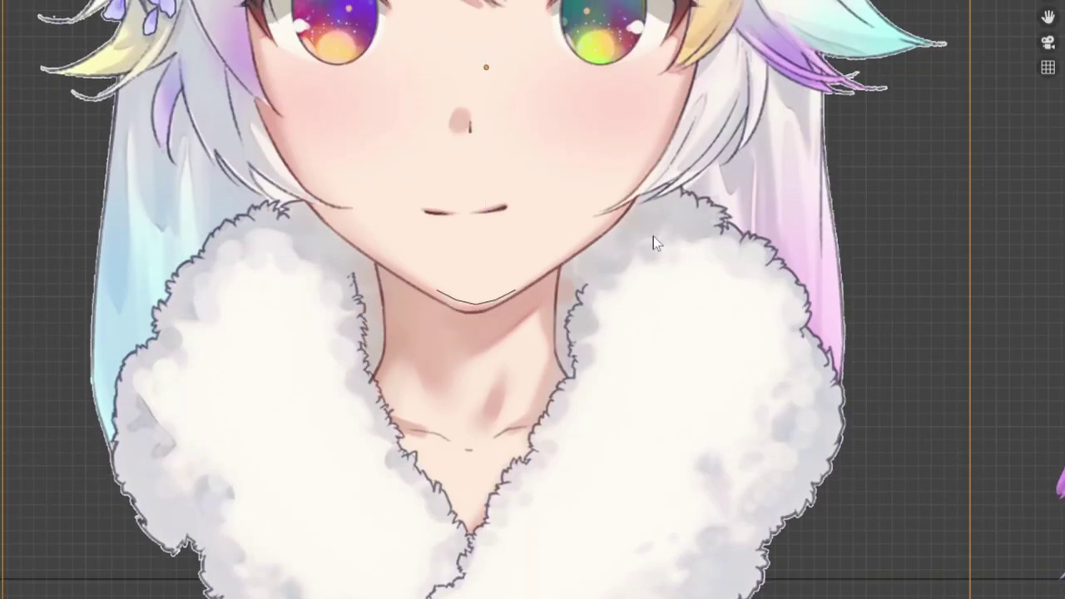
key(g)
click(659, 193)
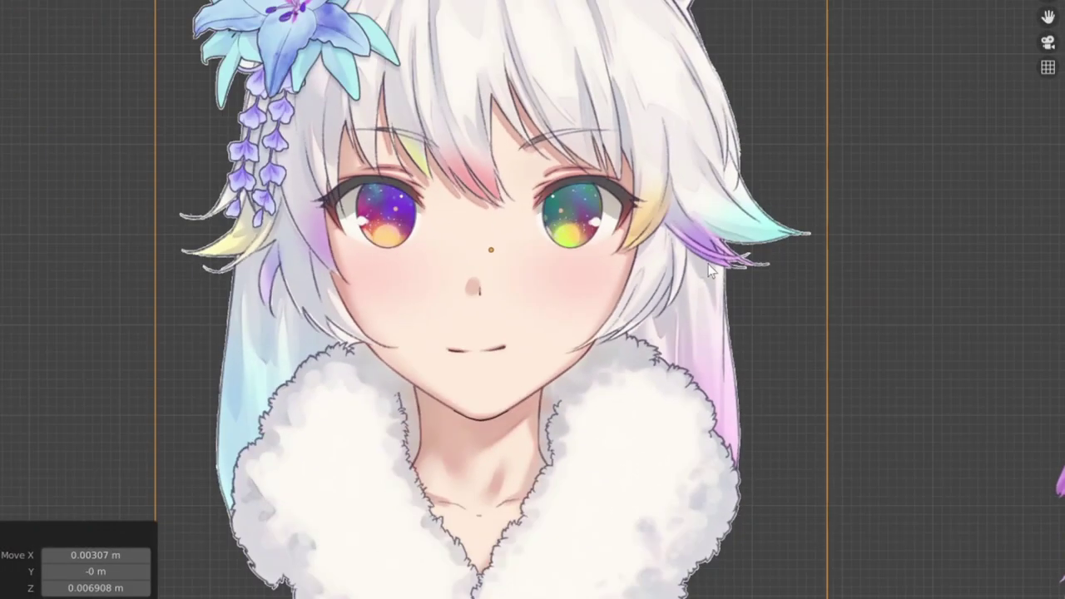
shift+middle_drag(708, 264, 735, 356)
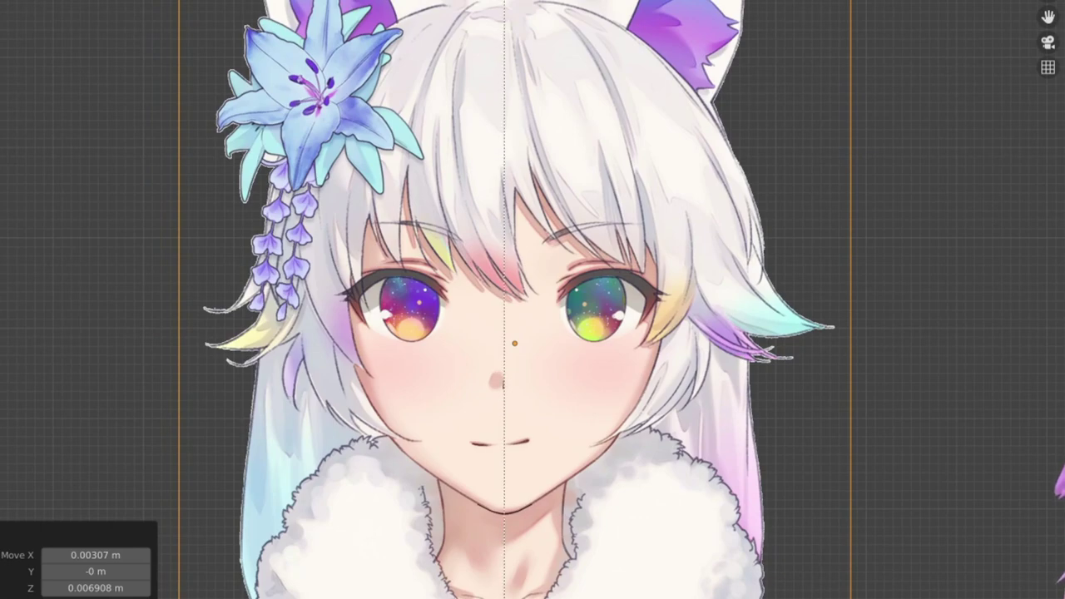
scroll(501, 540, up, 6)
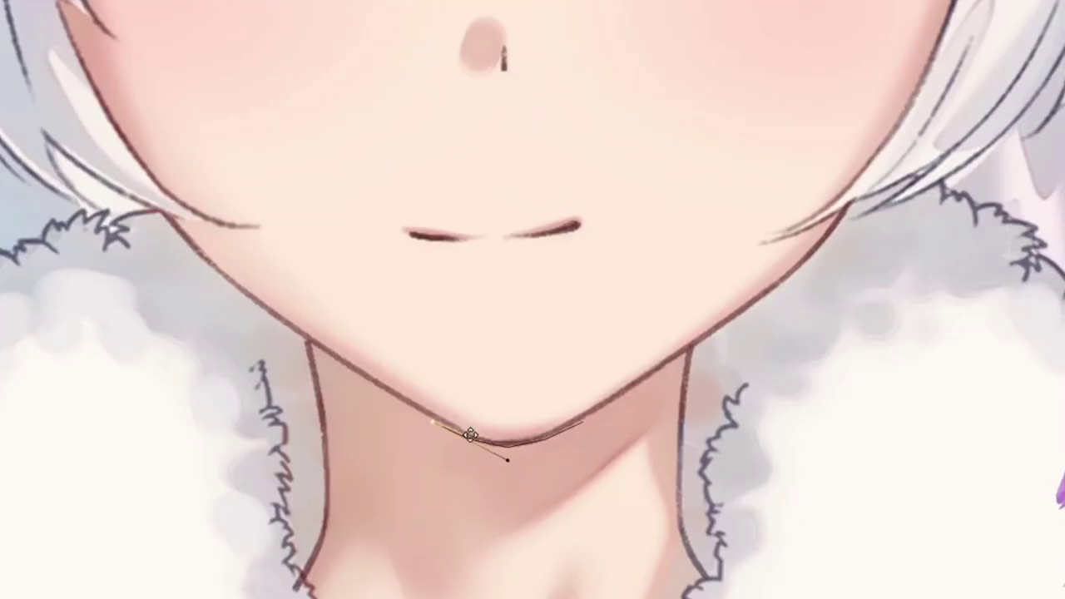
click(537, 448)
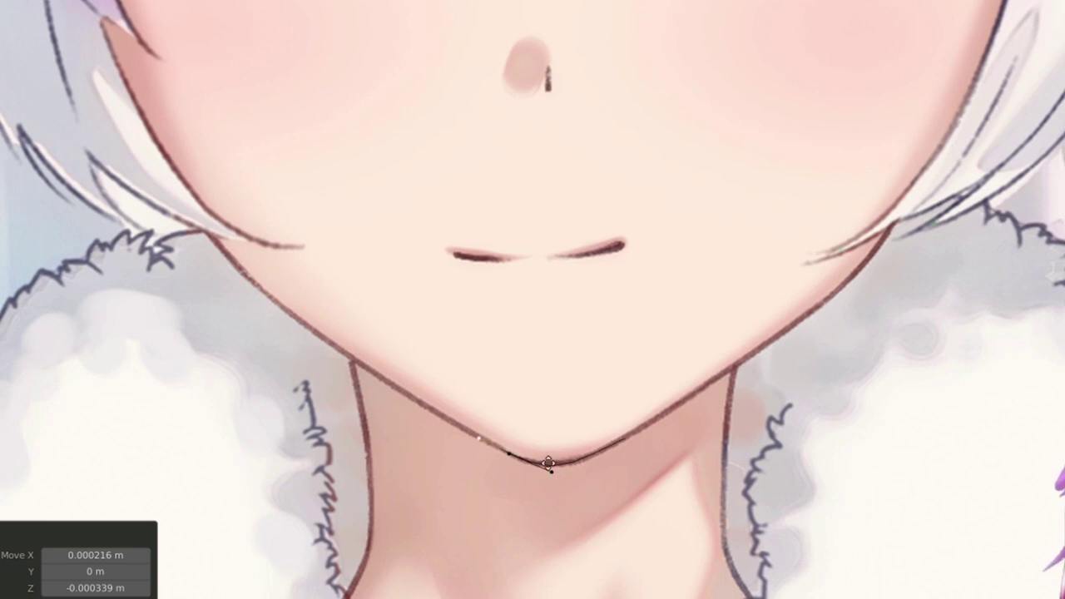
key(g)
click(678, 485)
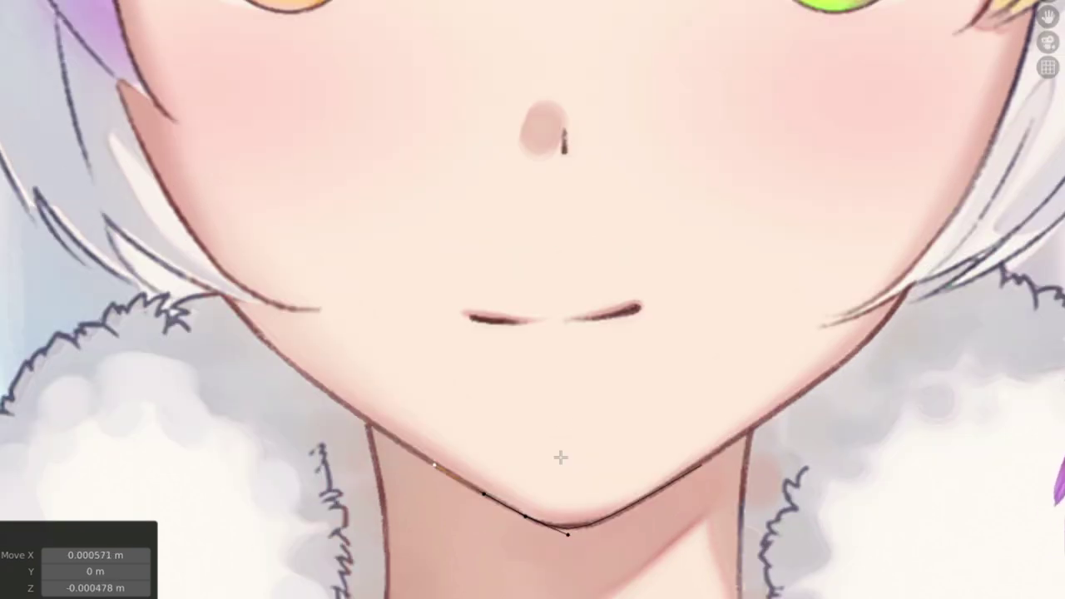
Extrude a chain of points along the jawline up the cheek to eye level.
key(e)
click(466, 483)
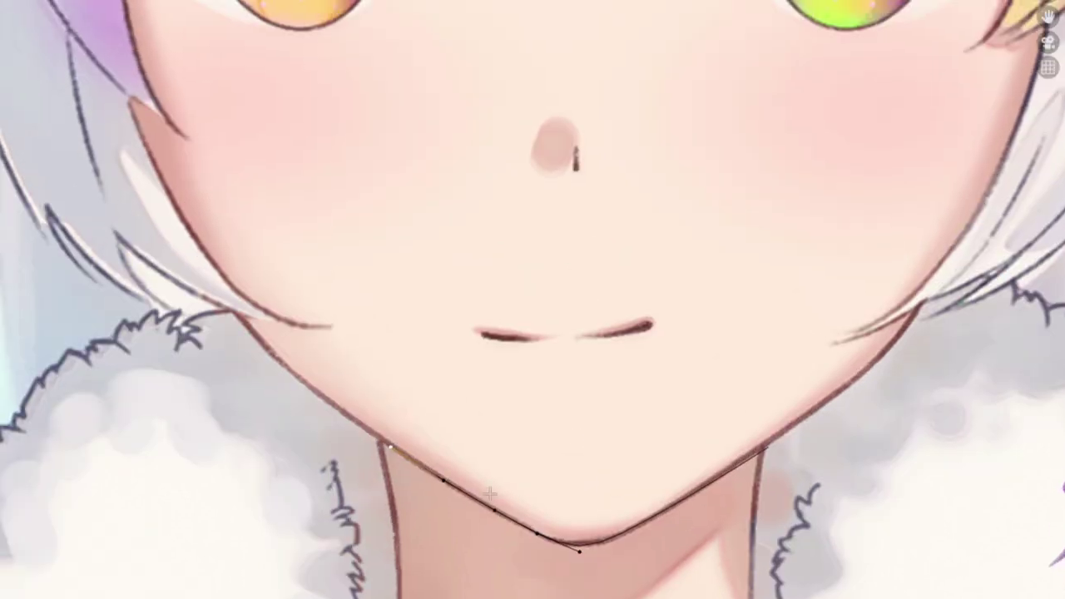
shift+middle_drag(503, 424, 542, 476)
key(g)
click(305, 316)
scroll(620, 384, down, 5)
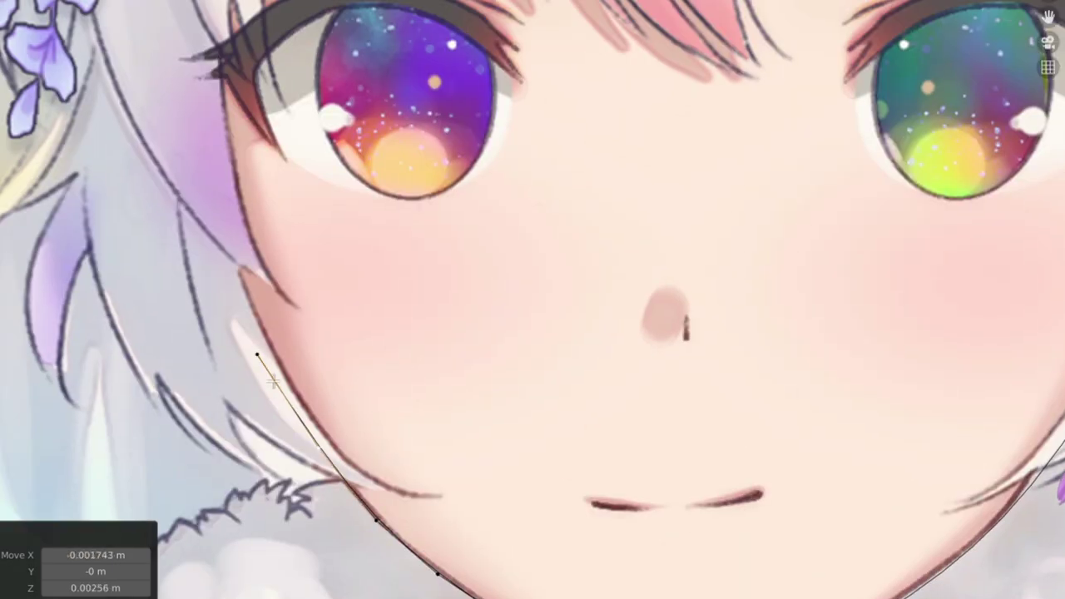
scroll(619, 384, up, 8)
scroll(620, 384, down, 2)
key(e)
click(344, 238)
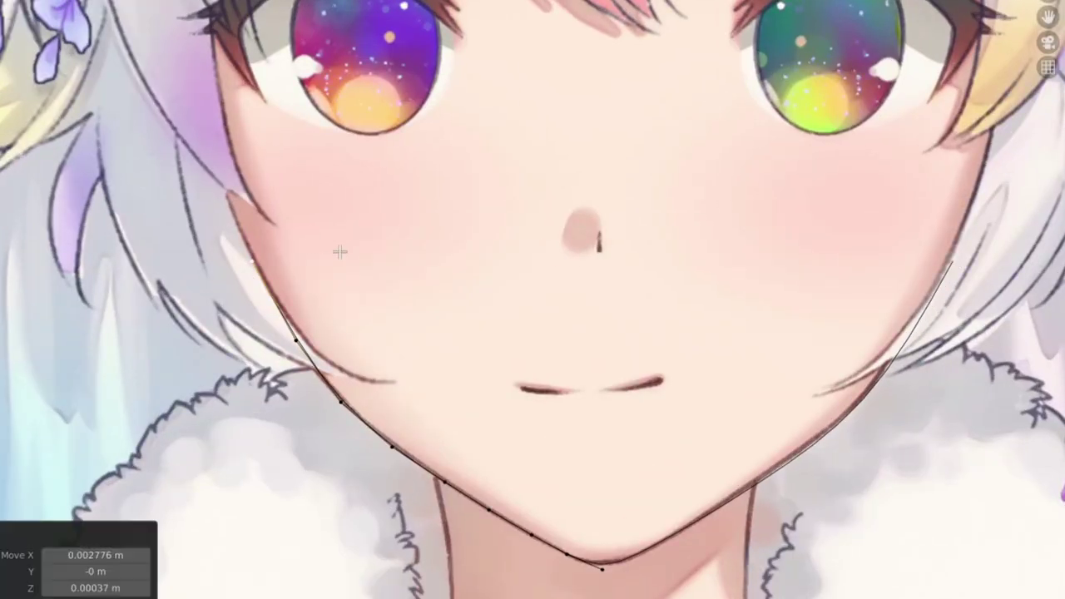
shift+middle_drag(344, 238, 316, 280)
scroll(386, 282, down, 3)
Extrude outline points past the eye and along the hair to the top of the head.
shift+middle_drag(386, 282, 466, 349)
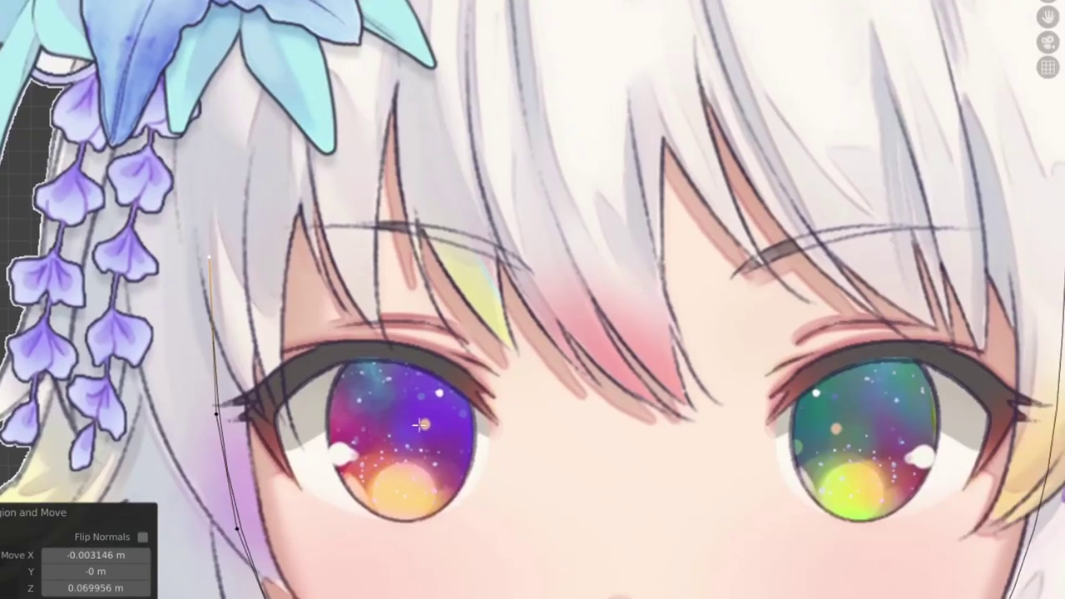
key(e)
click(496, 292)
key(e)
key(e)
click(542, 67)
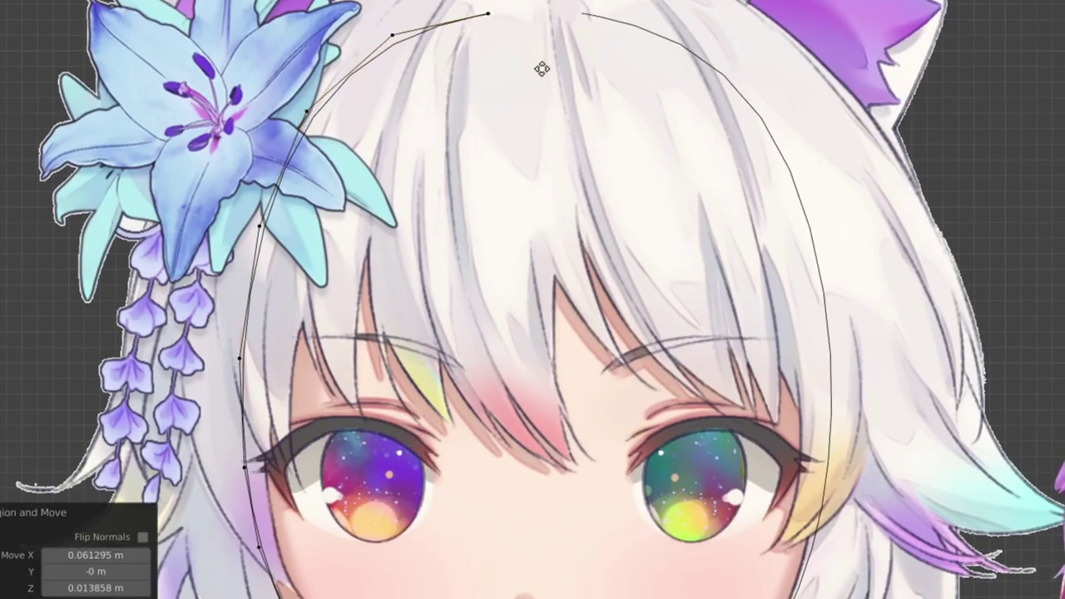
key(e)
click(499, 33)
key(e)
click(450, 2)
shift+middle_drag(387, 83, 366, 9)
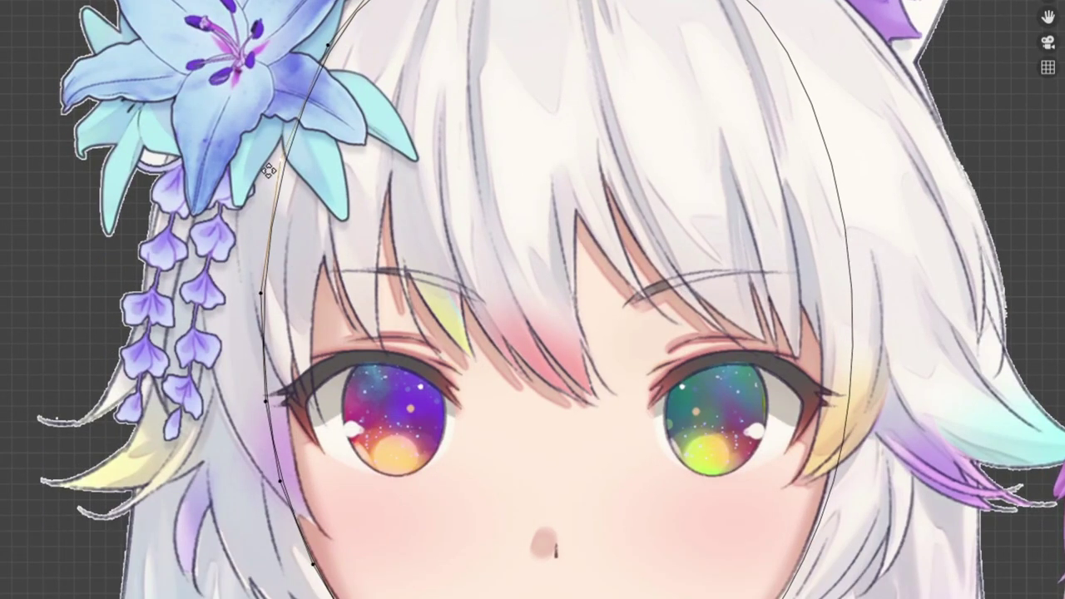
key(e)
click(354, 25)
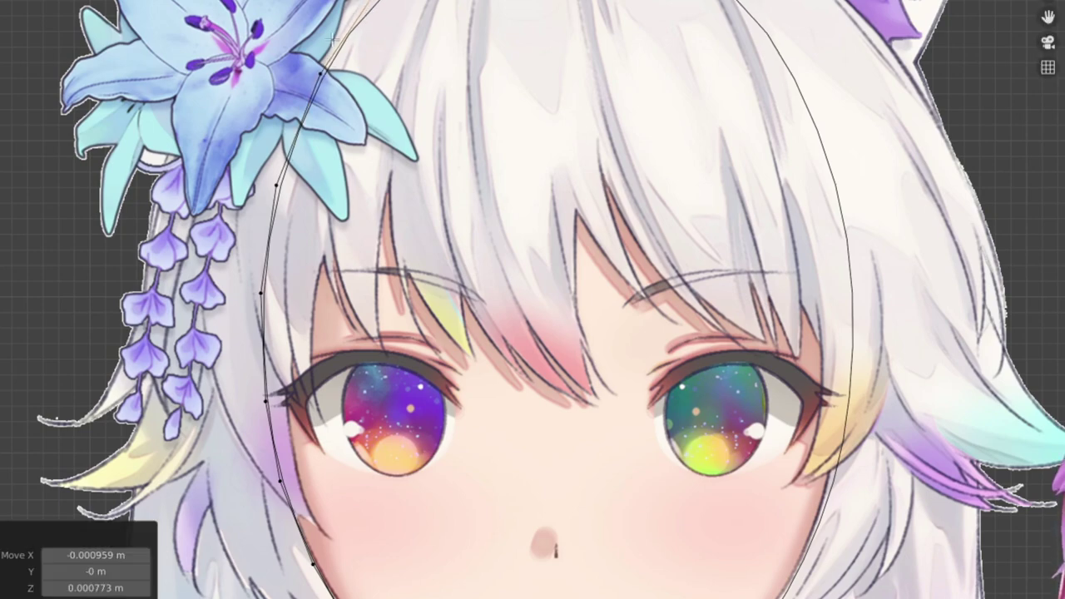
scroll(366, 167, down, 2)
shift+middle_drag(366, 208, 377, 321)
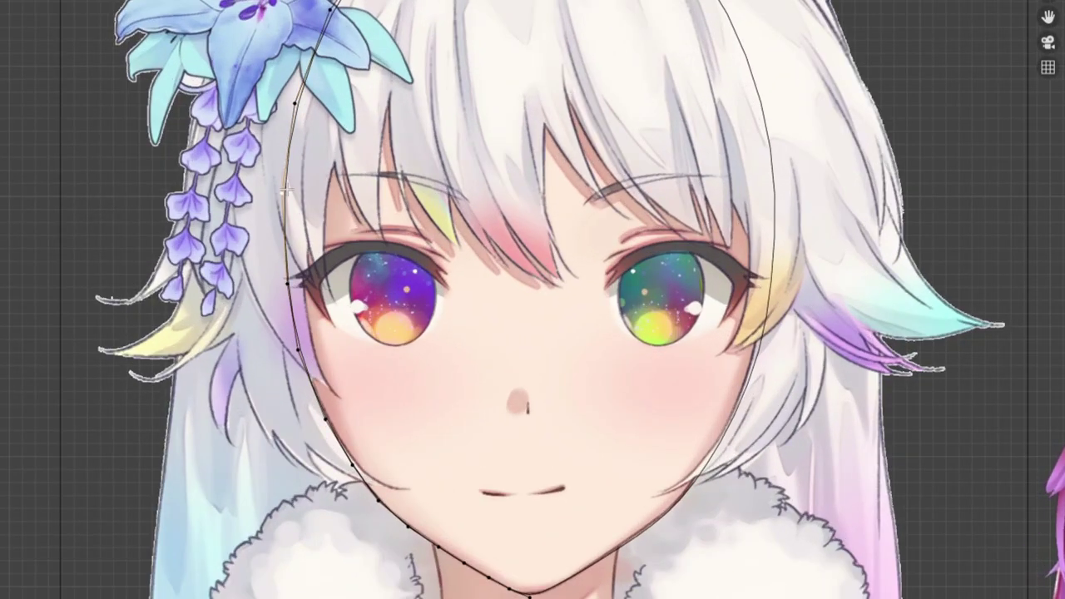
shift+middle_drag(321, 352, 308, 573)
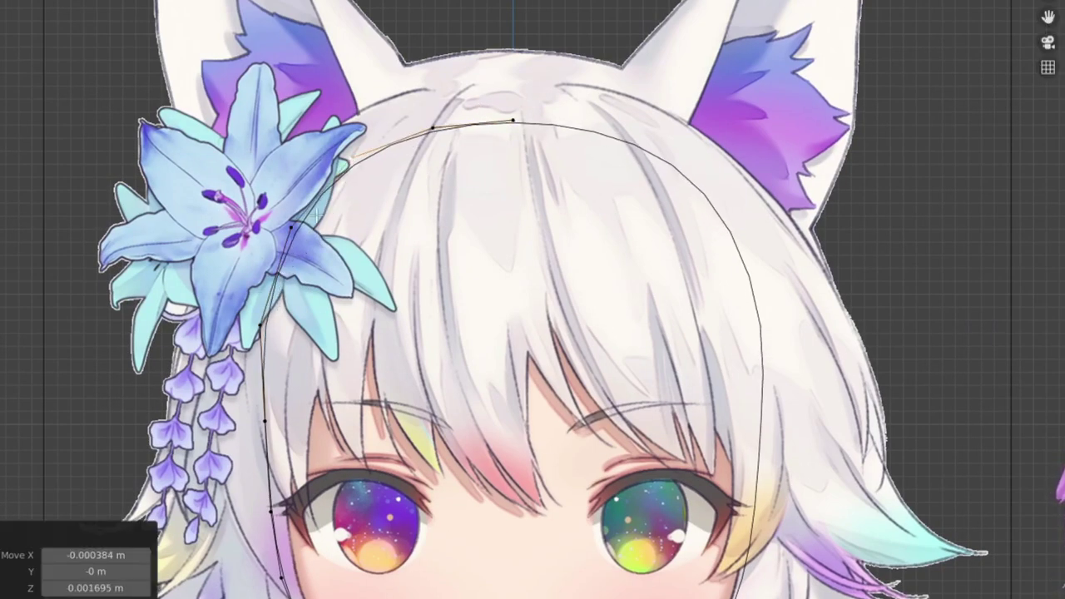
Toggle out of and back into Edit Mode to check the finished head outline.
key(Tab)
scroll(516, 132, down, 3)
key(Tab)
scroll(516, 132, up, 4)
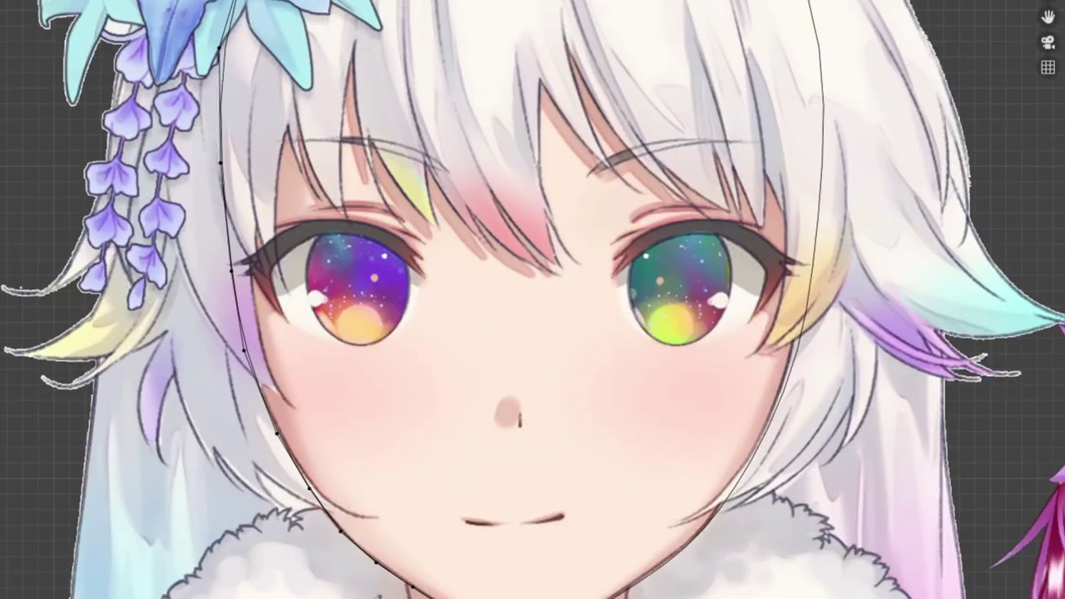
scroll(678, 441, up, 3)
scroll(441, 440, down, 3)
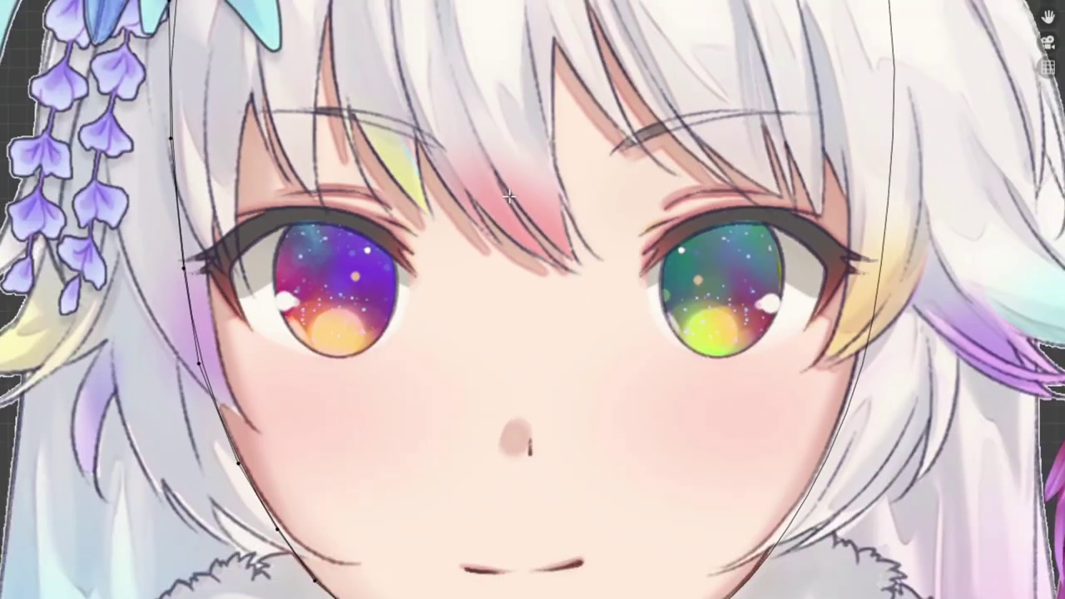
scroll(441, 440, down, 2)
middle_drag(441, 440, 478, 218)
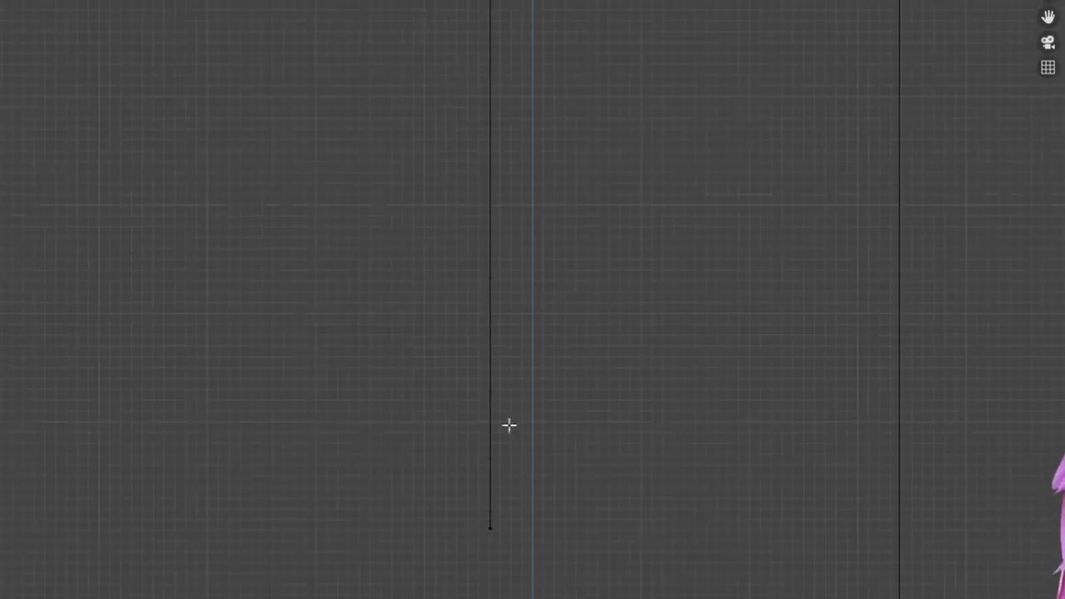
middle_drag(508, 425, 498, 365)
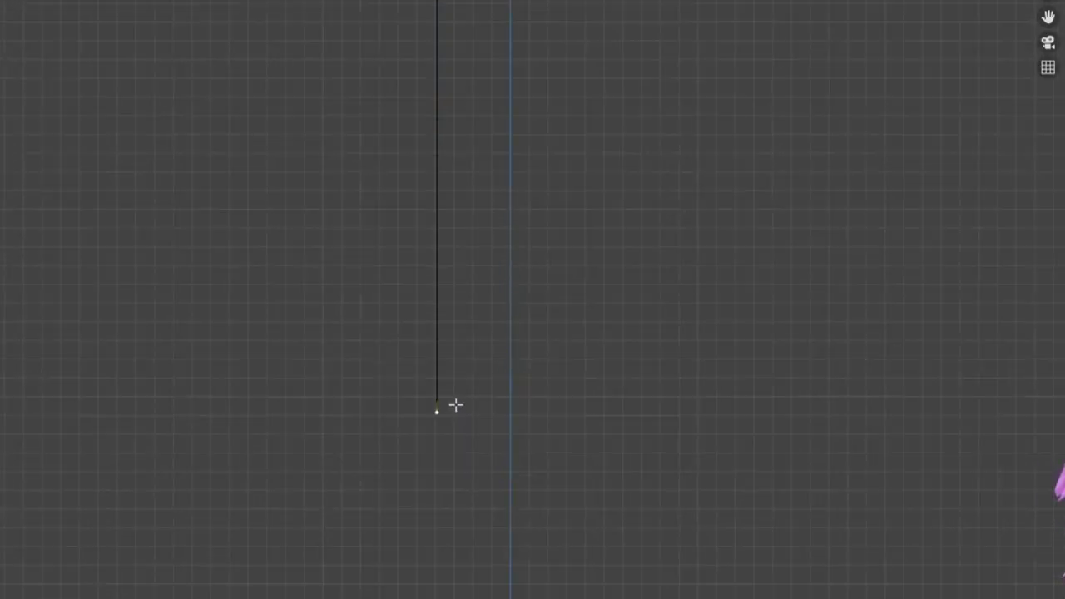
Circle-select the vertices along the straight vertical outline edge.
shift+middle_drag(491, 6, 508, 29)
key(c)
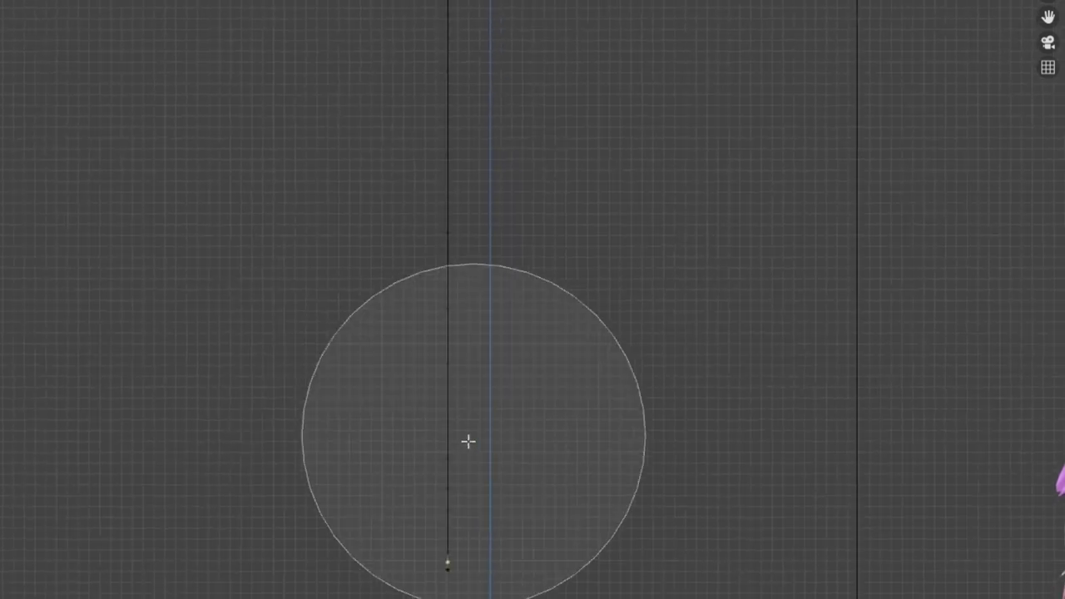
drag(467, 396, 460, 76)
right_click(459, 76)
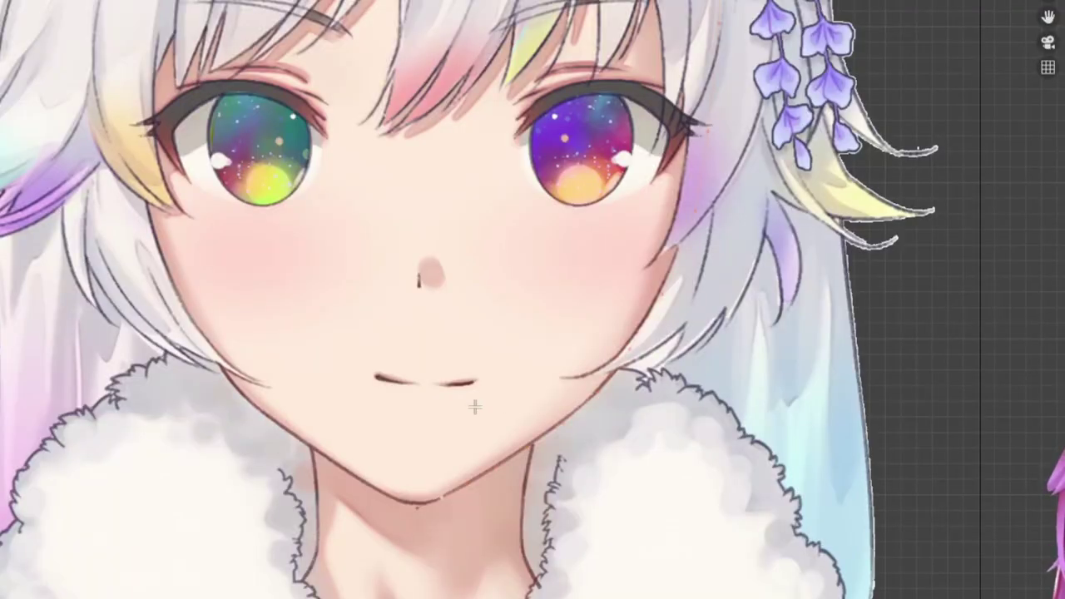
Move the selected outline vertices rightward to start bending the straight edge.
key(g)
click(691, 335)
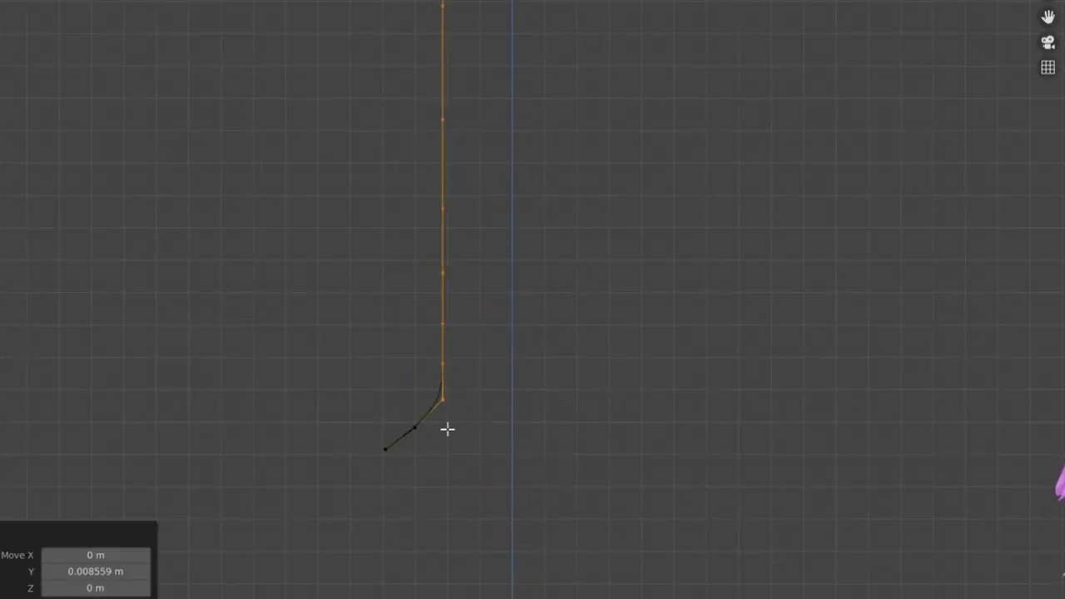
key(g)
click(542, 399)
key(g)
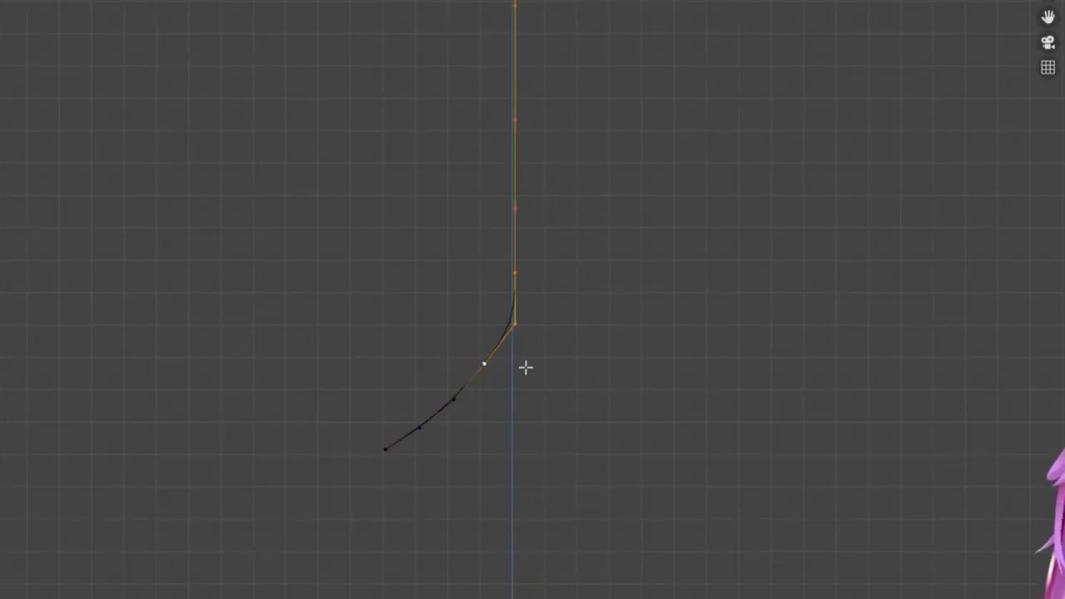
click(525, 367)
scroll(579, 354, up, 1)
key(g)
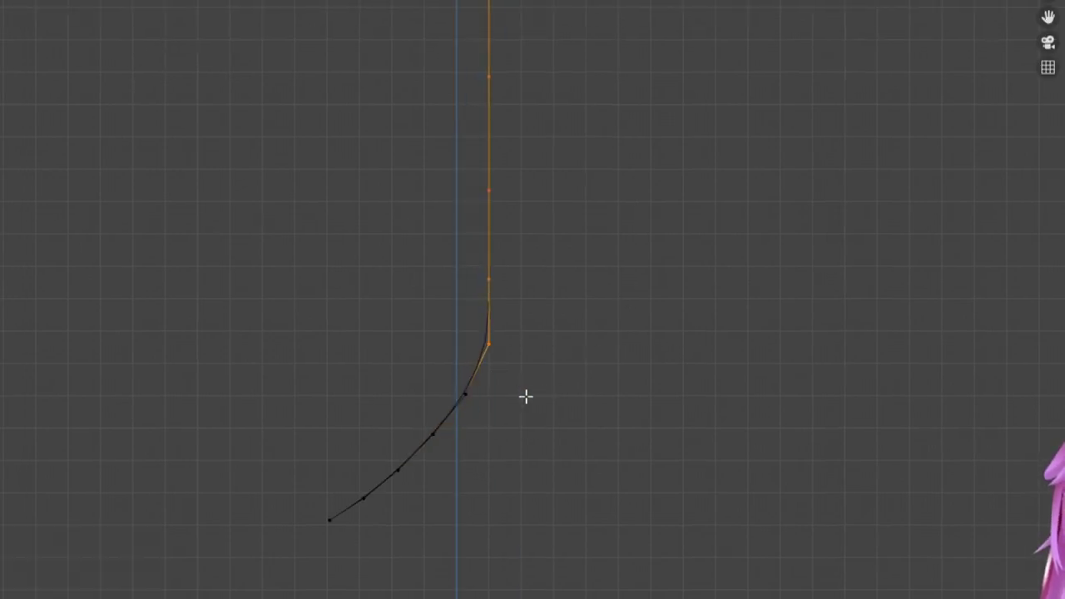
click(537, 366)
key(g)
click(541, 295)
Refine the curve vertices with proportional moves until the edge forms an even arc.
key(g)
click(670, 293)
scroll(662, 310, up, 1)
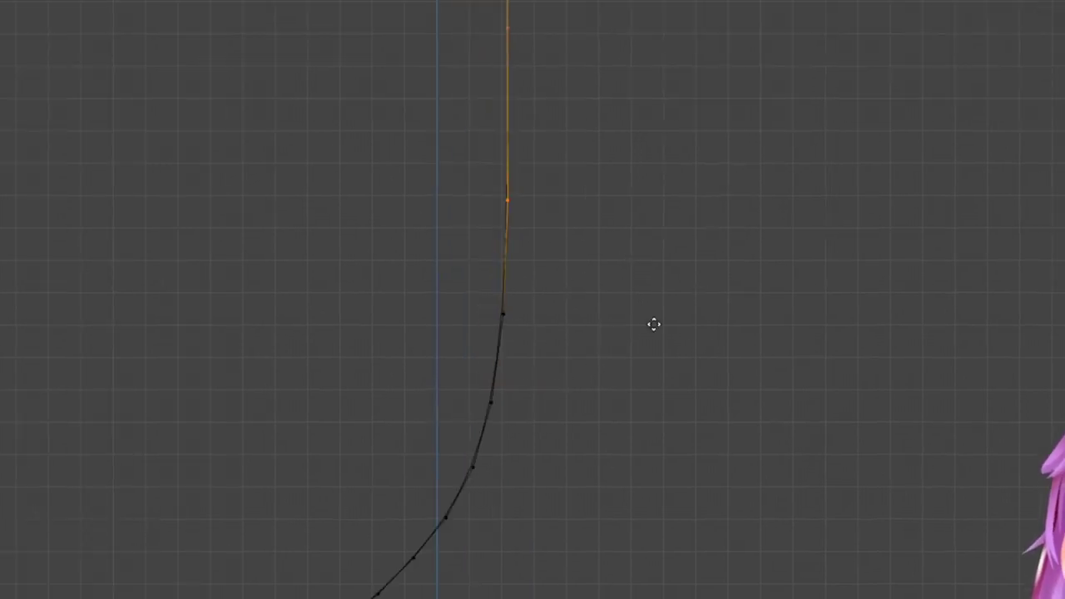
click(653, 324)
key(ctrl+KP_Add)
key(g)
click(445, 587)
key(g)
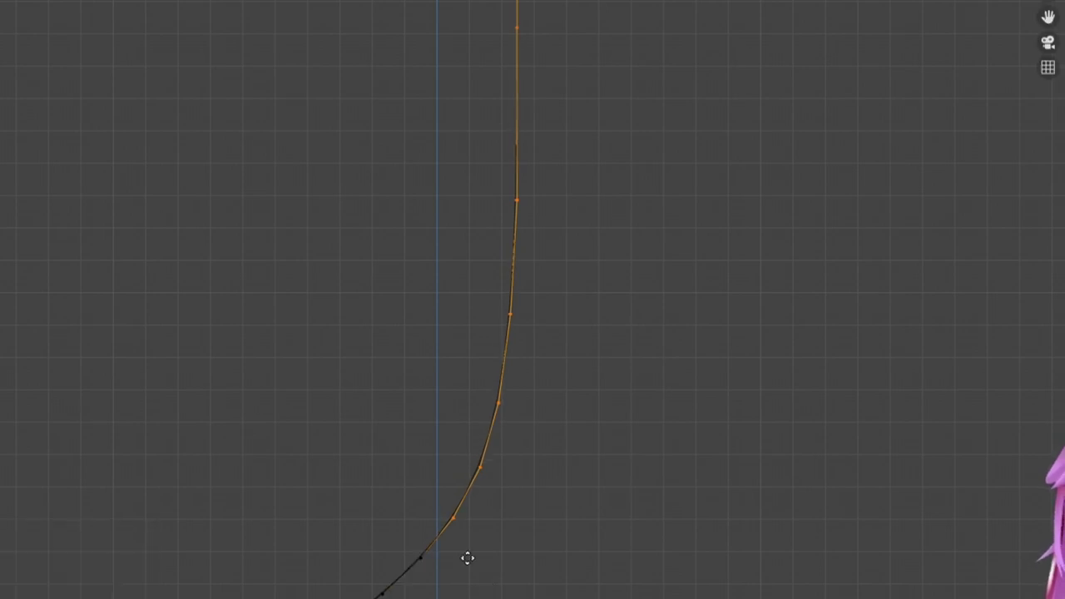
click(557, 516)
key(ctrl+KP_Subtract)
key(g)
click(525, 406)
key(g)
Extrude a short new segment from the curve's bottom endpoint at the chin.
click(665, 218)
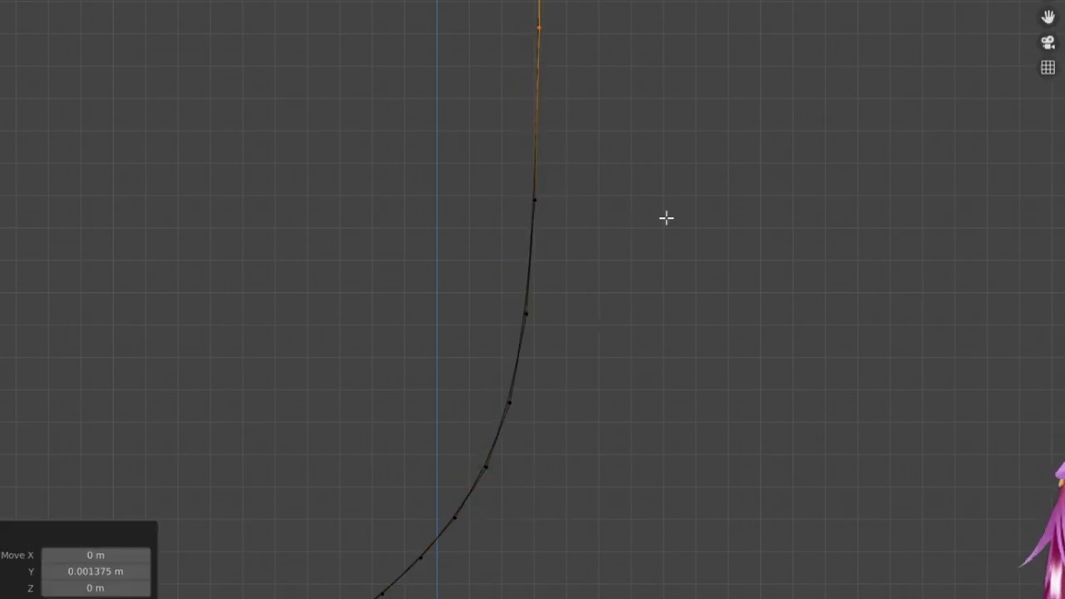
shift+middle_drag(666, 218, 645, 192)
click(551, 470)
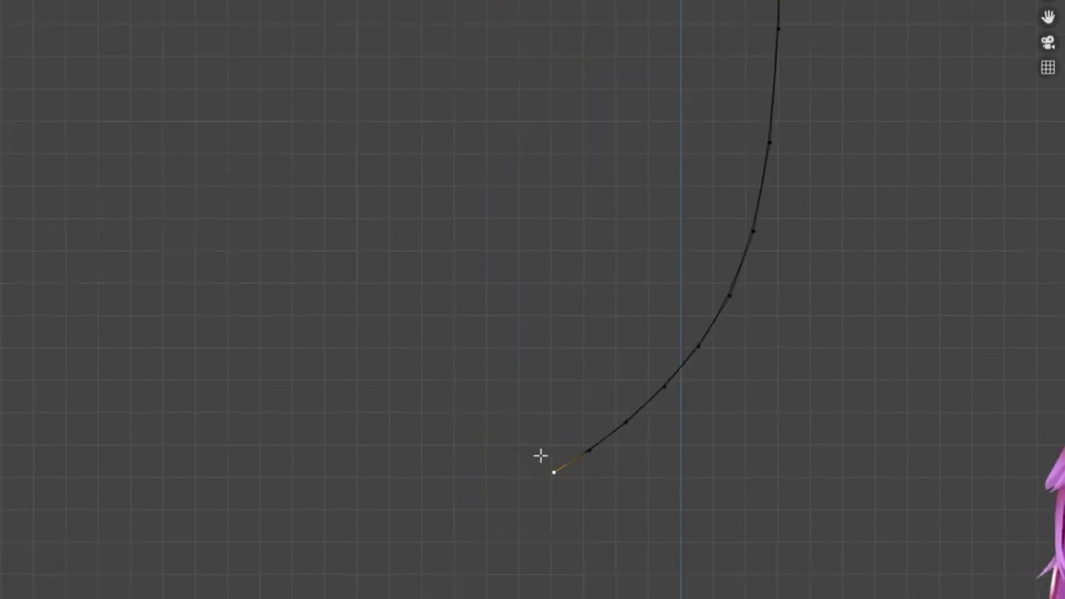
key(e)
click(523, 404)
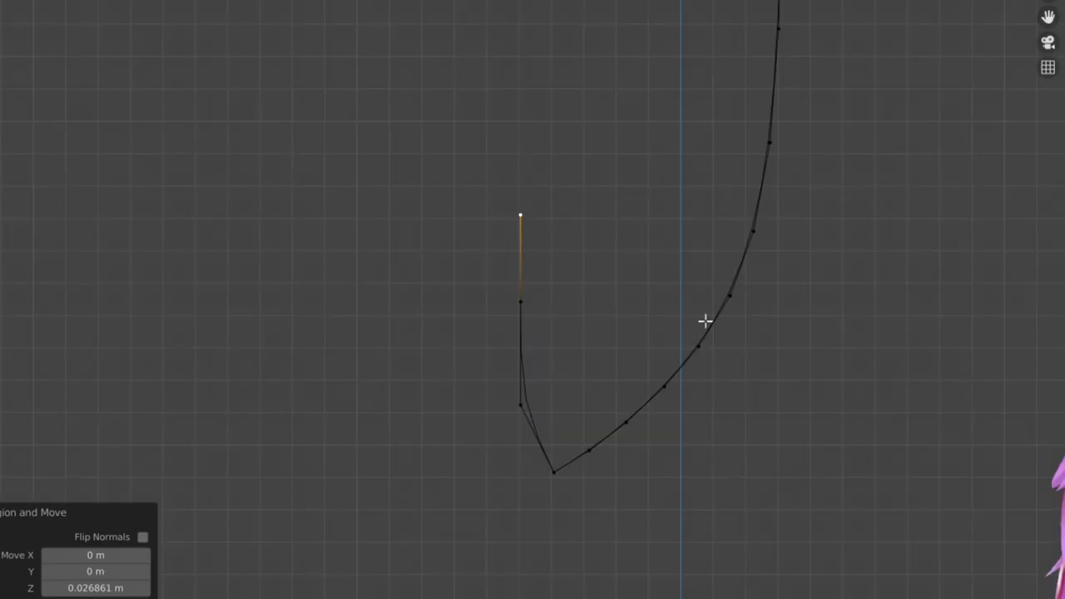
Straighten the new chin segment with axis-locked moves, ending its top vertex just below the mouth.
key(g)
key(y)
click(518, 307)
key(g)
key(y)
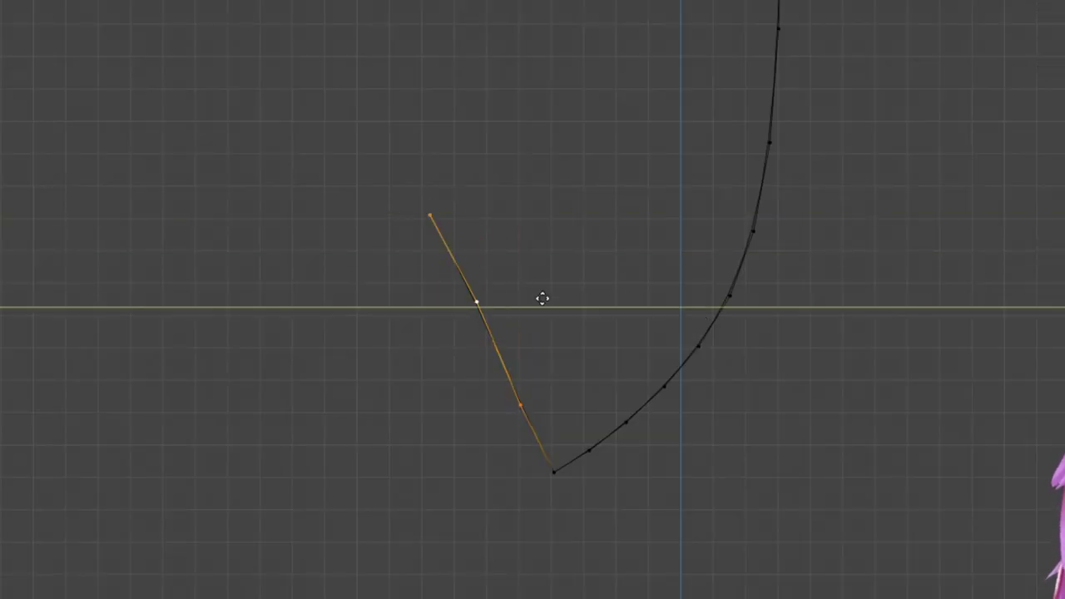
click(458, 303)
key(g)
key(y)
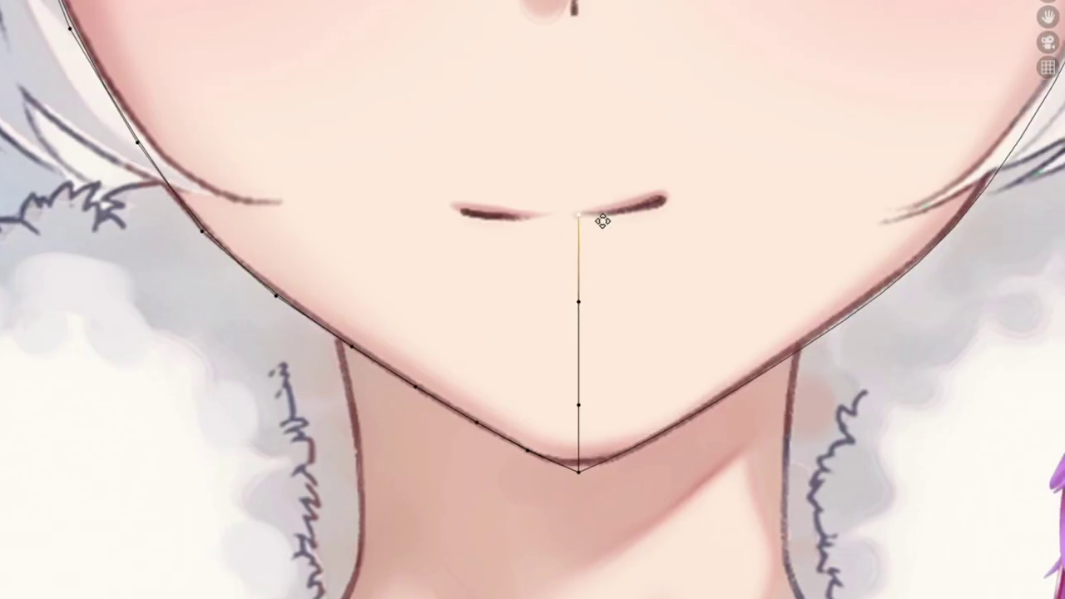
click(602, 219)
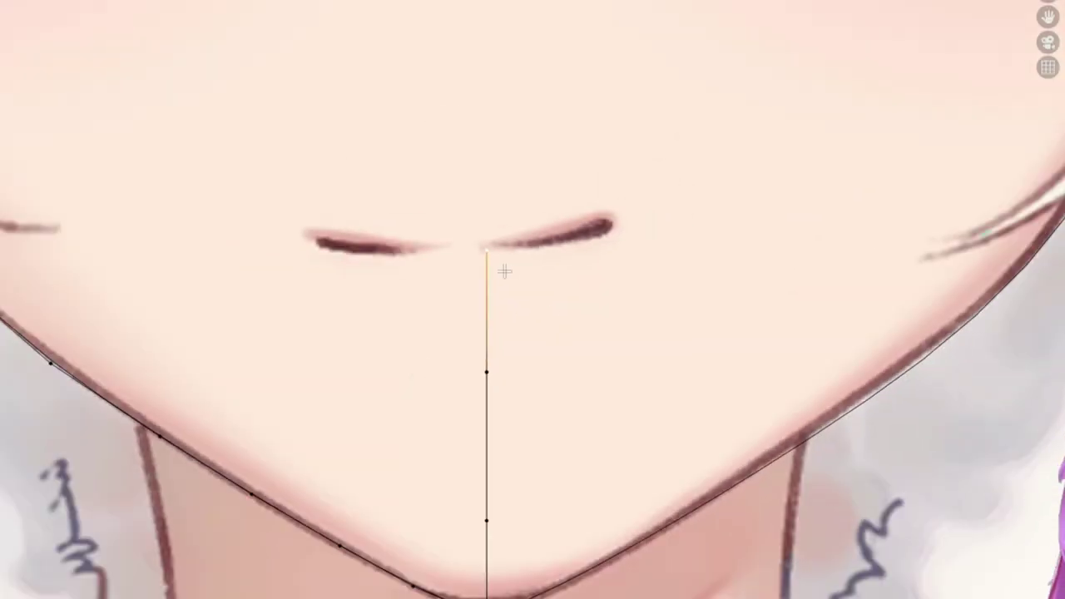
scroll(505, 271, up, 2)
key(g)
key(z)
click(574, 326)
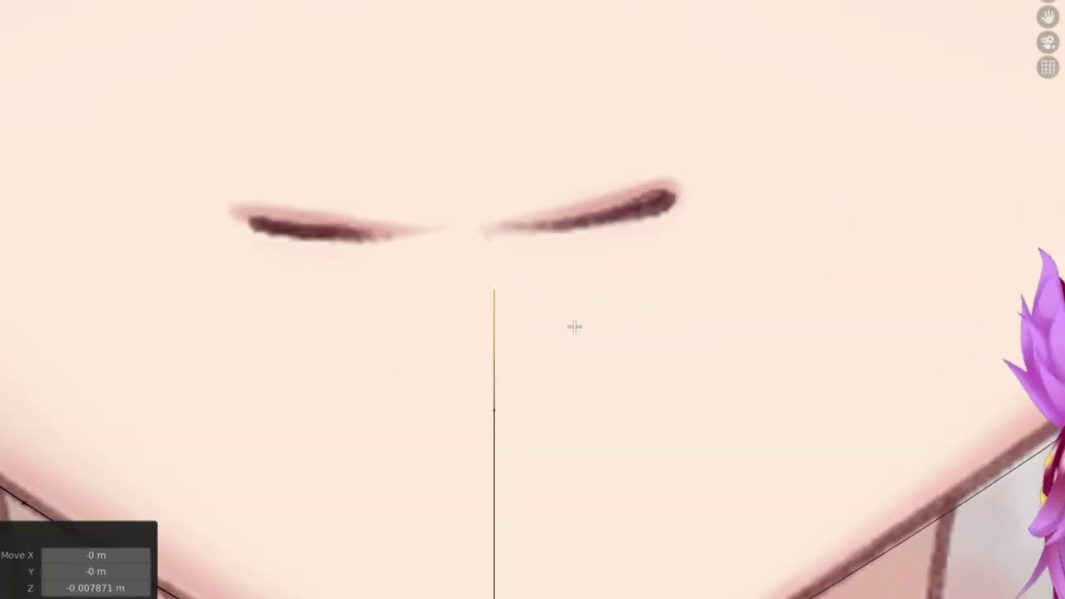
Extrude a new point from the centre line to the lips to begin the mouth line.
scroll(486, 370, down, 3)
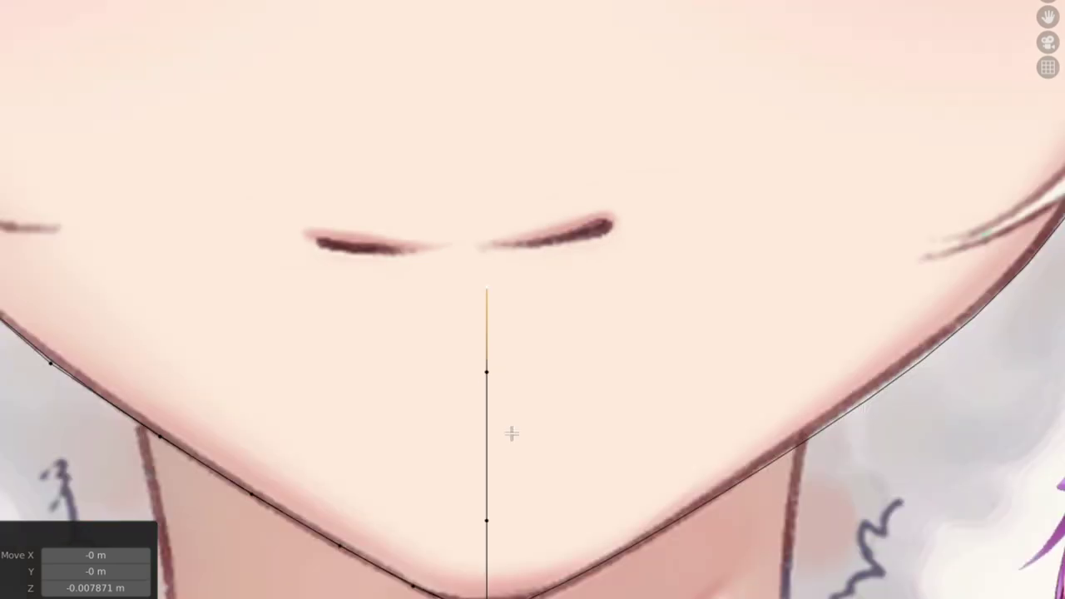
click(381, 497)
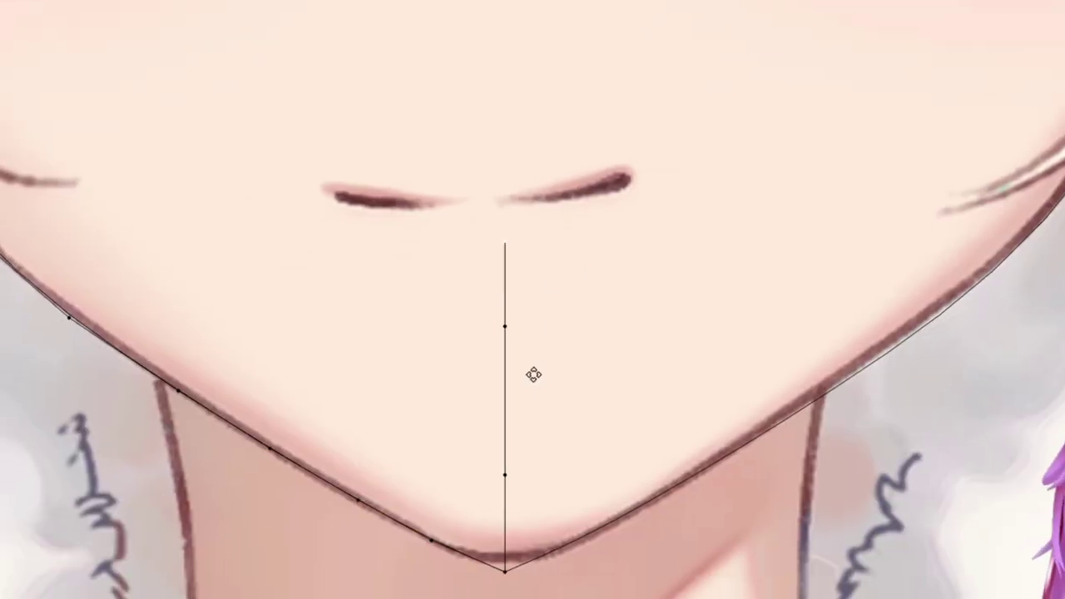
scroll(533, 375, down, 3)
scroll(404, 233, up, 3)
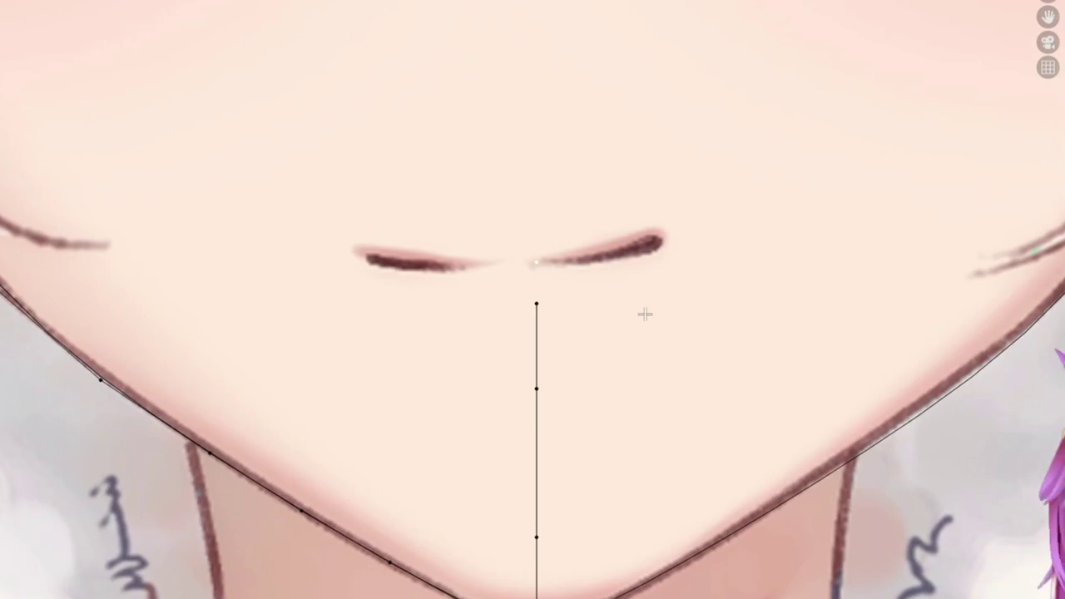
click(473, 268)
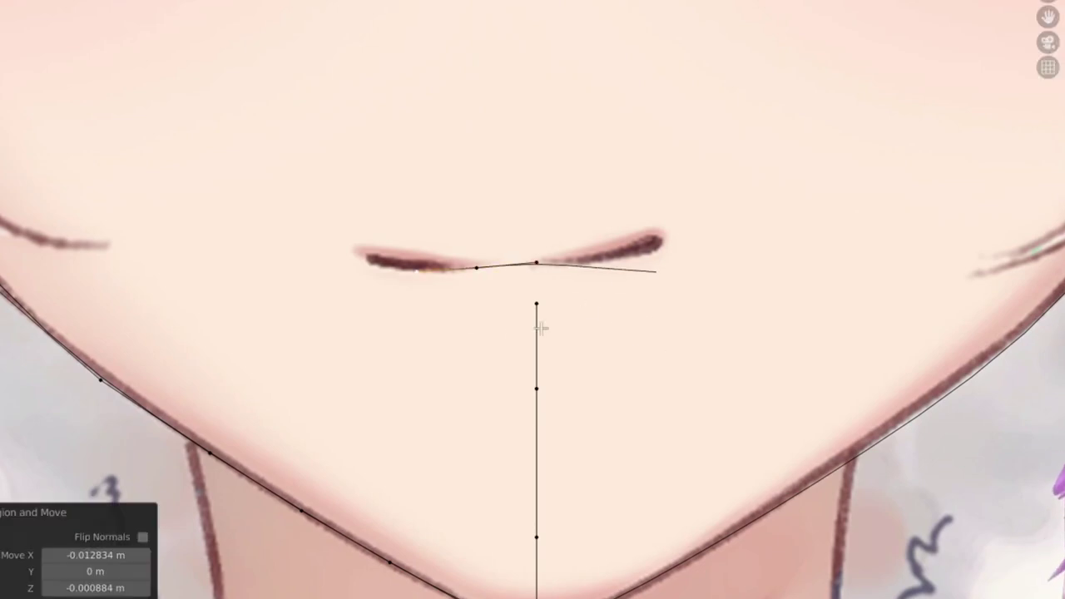
Move the mouth line vertices onto the drawn lips.
click(475, 303)
scroll(499, 306, up, 4)
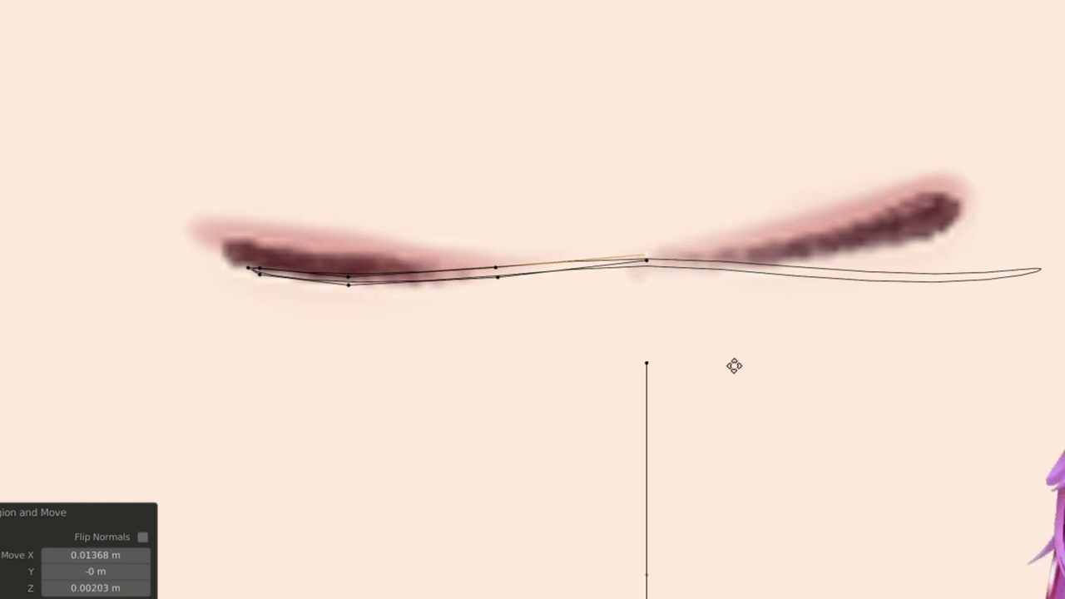
click(665, 369)
key(g)
click(558, 285)
click(370, 283)
key(g)
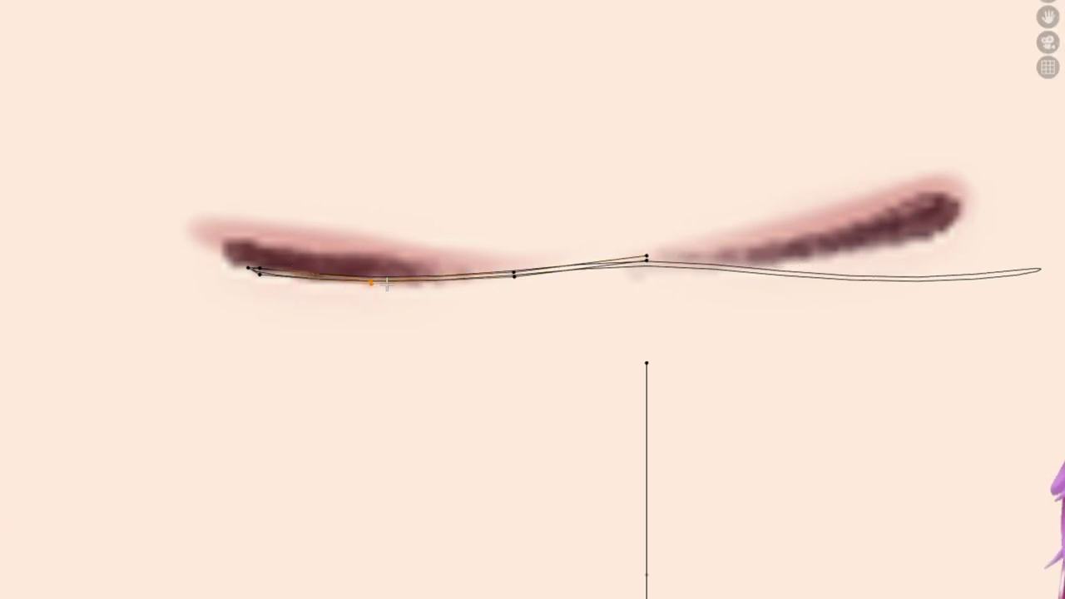
scroll(324, 266, up, 4)
click(204, 281)
scroll(537, 306, down, 4)
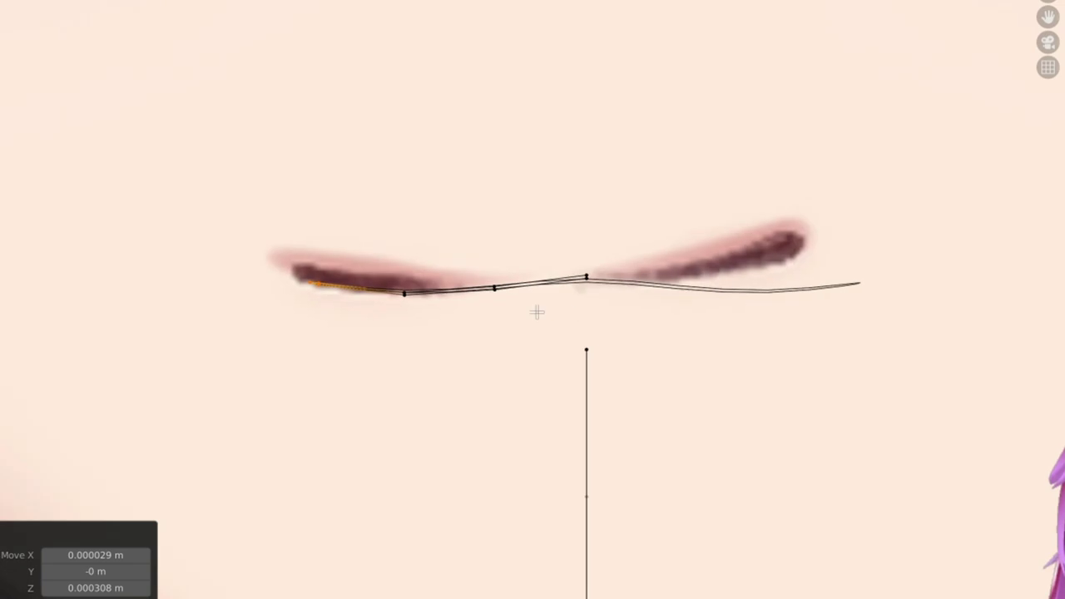
click(392, 297)
Re-enter Edit Mode and nudge a jaw-line vertex to match the reference.
key(Tab)
scroll(564, 300, down, 2)
scroll(564, 305, down, 2)
key(Tab)
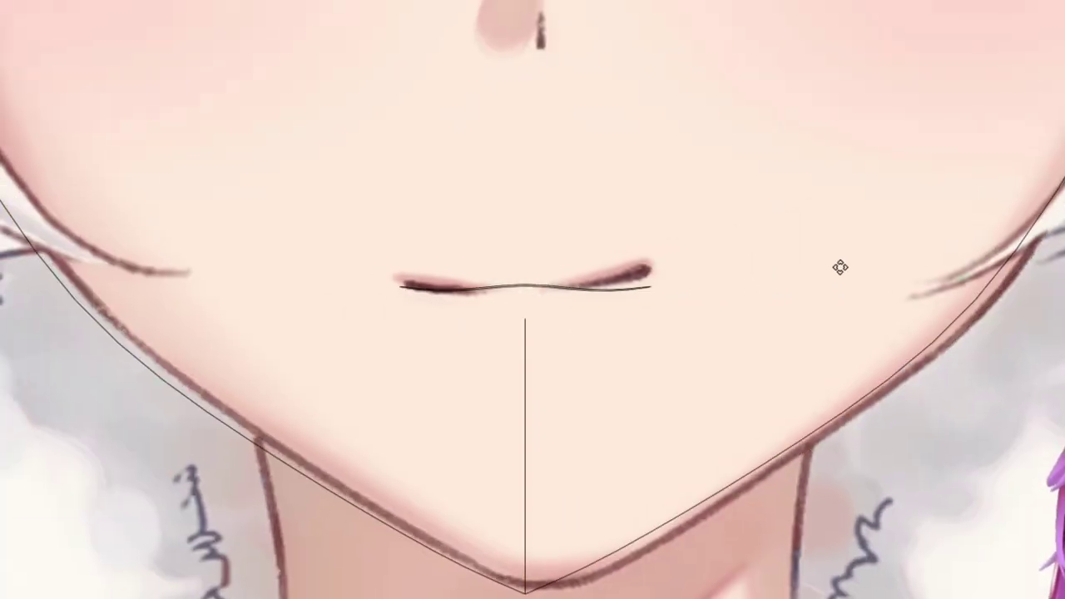
click(837, 266)
key(g)
click(926, 366)
key(Tab)
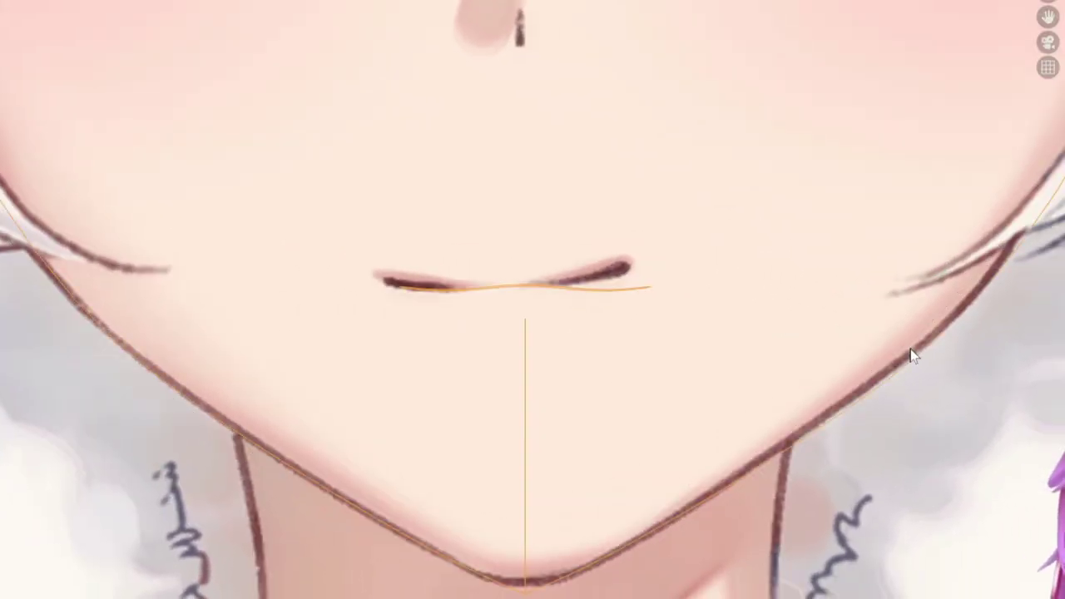
scroll(606, 322, up, 2)
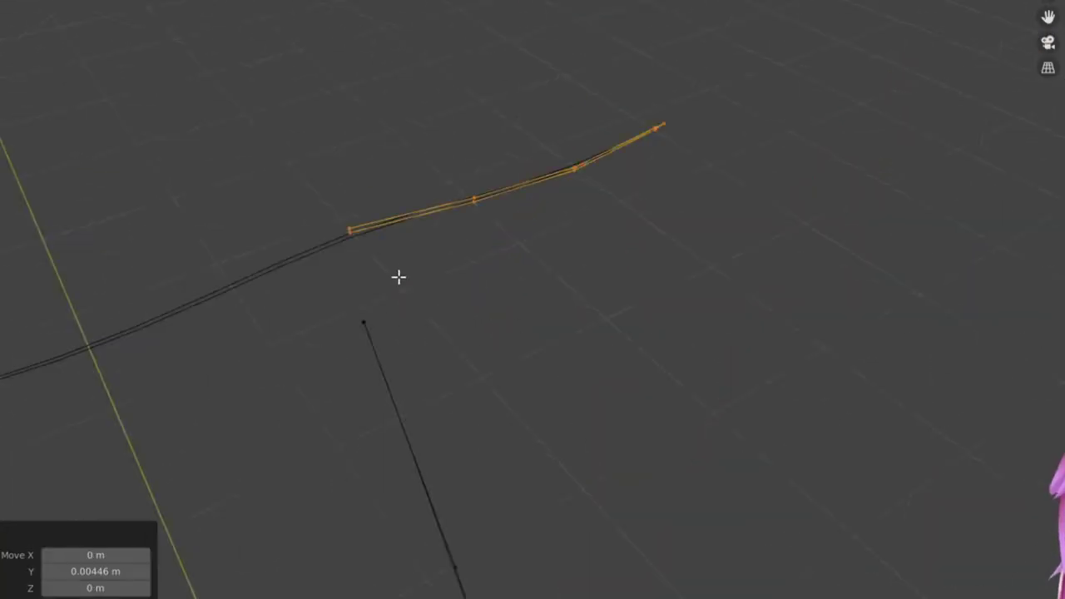
Pull out the lip strip's end vertex, slide its top edge, and raise the top vertex to the mouth.
click(782, 223)
key(g)
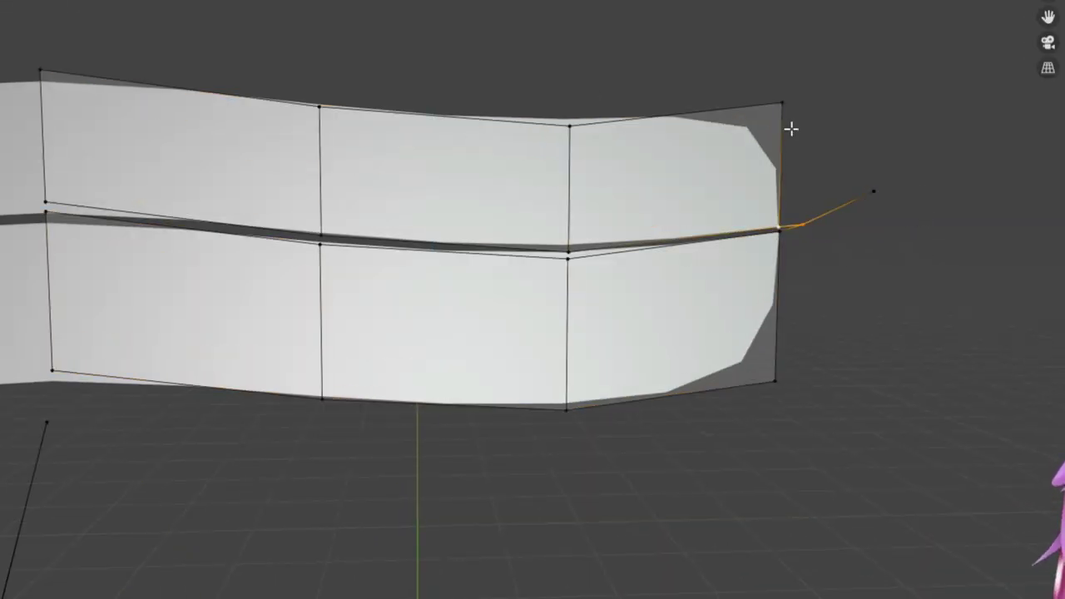
click(774, 388)
middle_drag(616, 421, 484, 313)
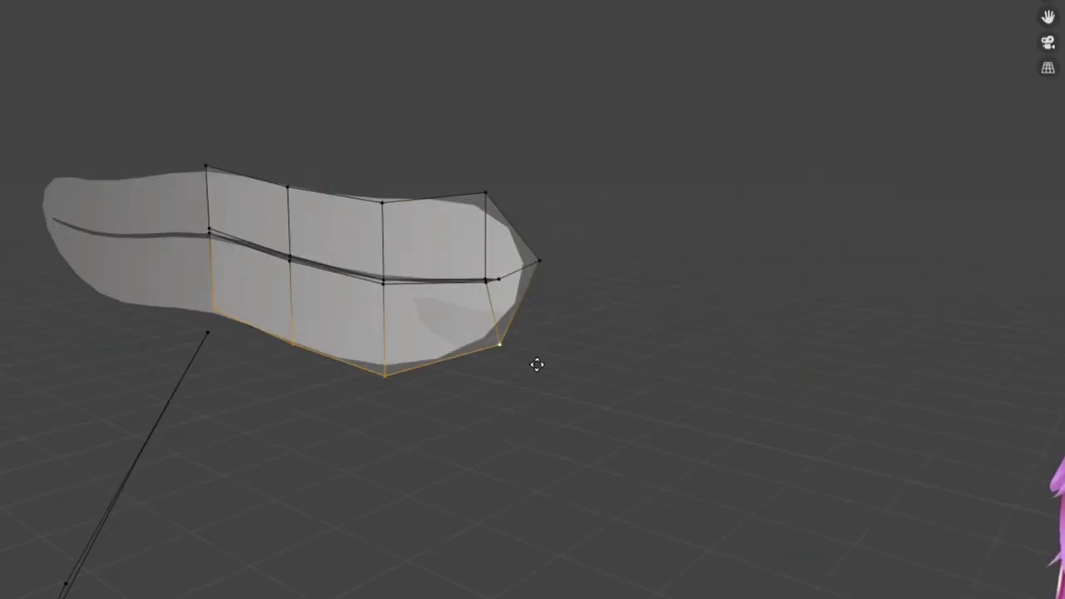
ctrl+click(209, 161)
key(g)
key(g)
click(561, 292)
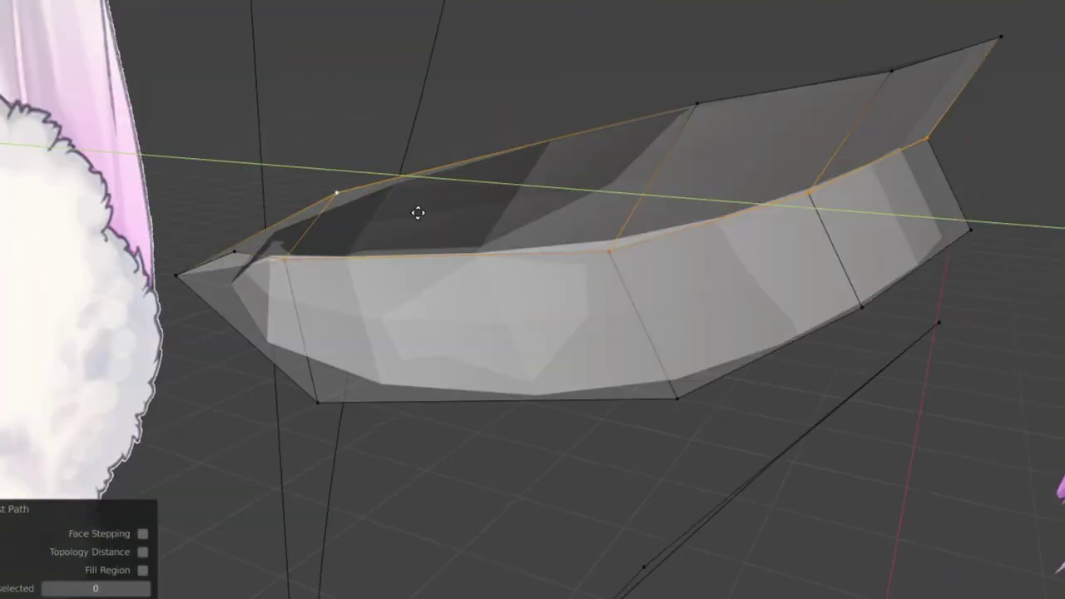
click(446, 262)
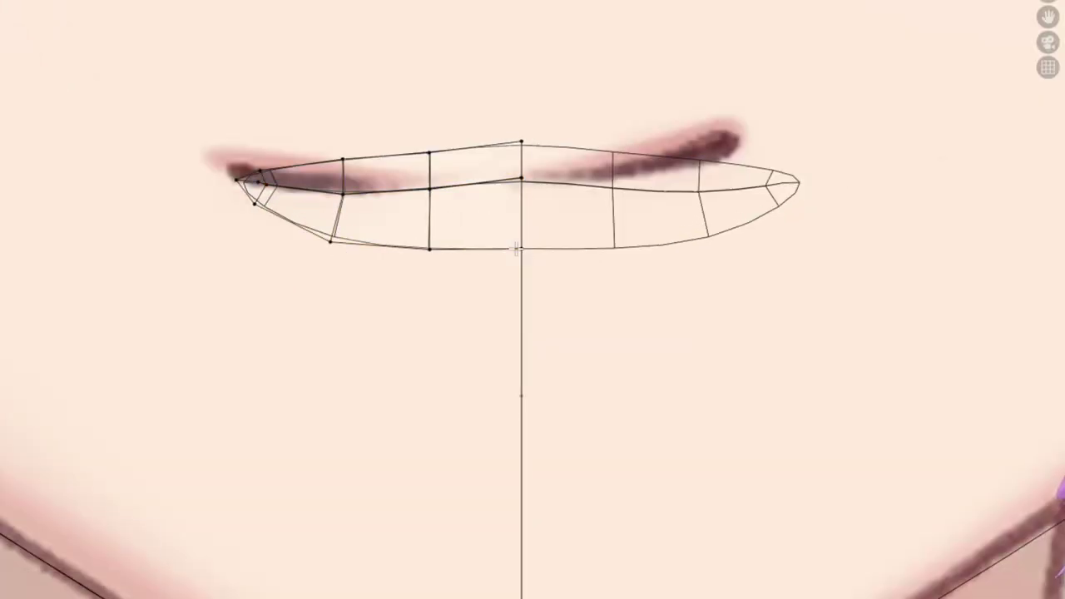
click(542, 115)
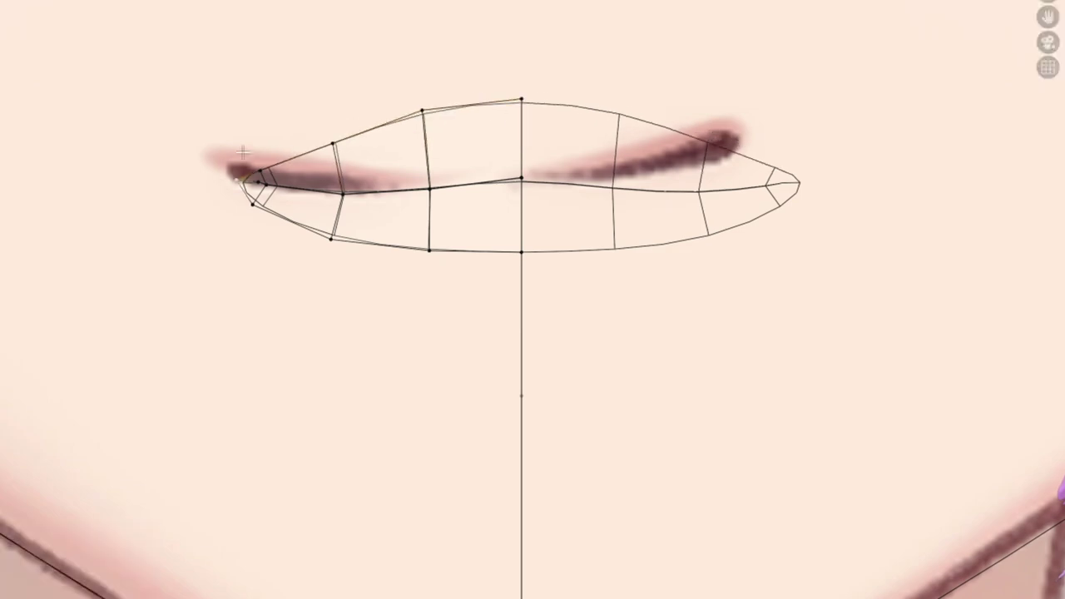
mouse_move(480, 119)
middle_down()
mouse_move(502, 218)
mouse_move(574, 172)
middle_up()
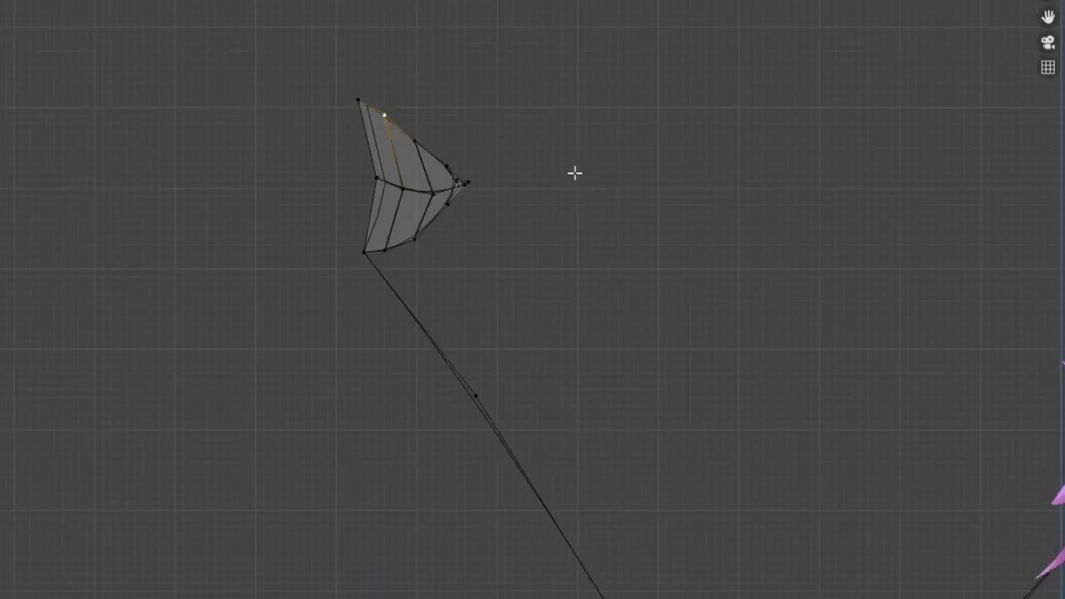
click(405, 125)
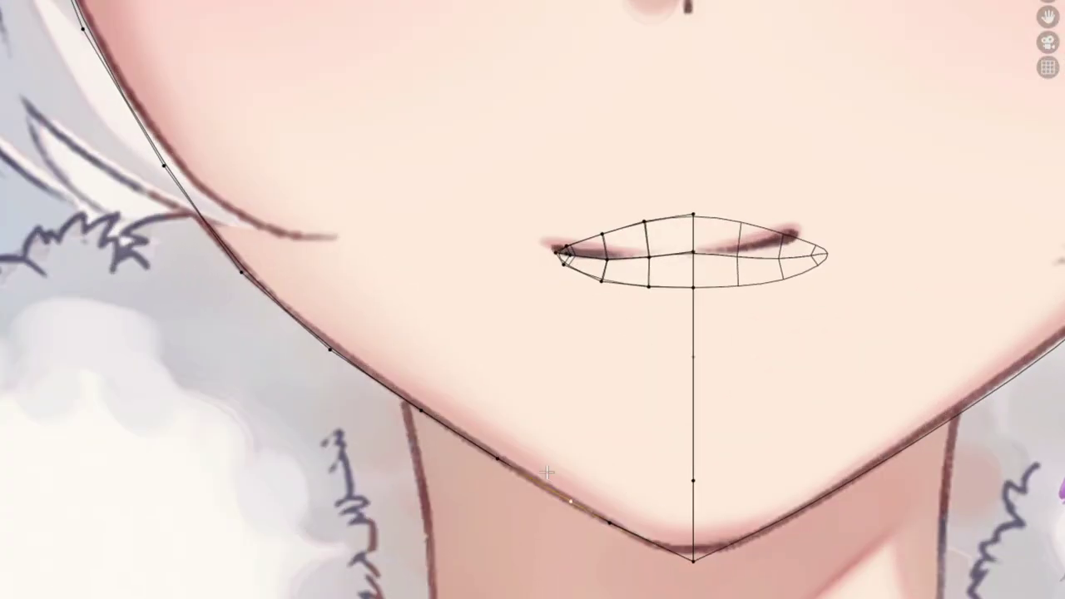
Fill faces from the lower lip to the jaw, dissolve extra vertices, and slide lip-corner edges along the jaw.
key(alt+f)
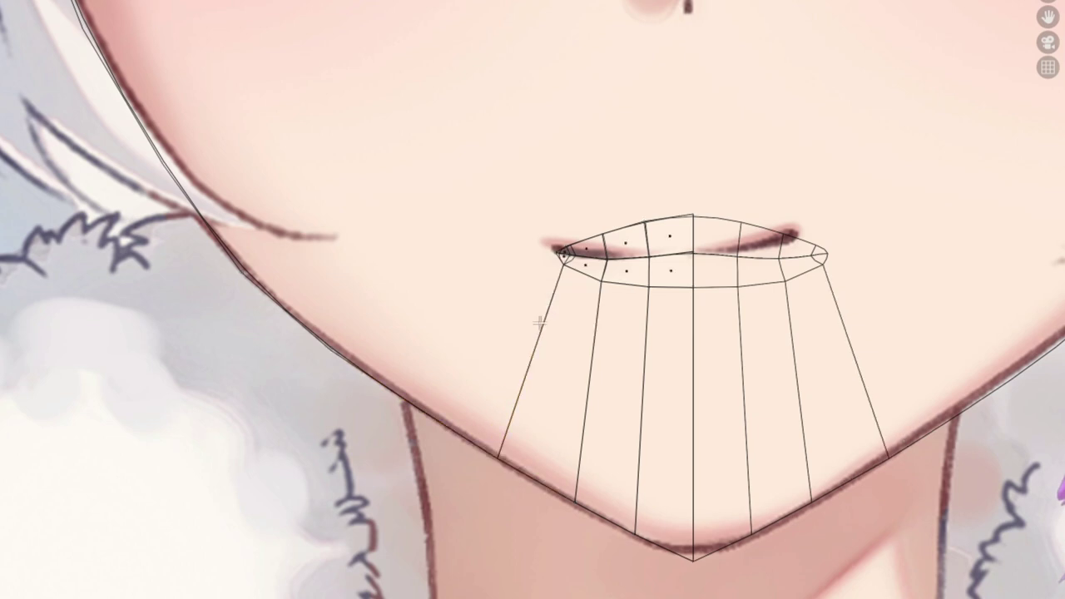
key(ctrl+x)
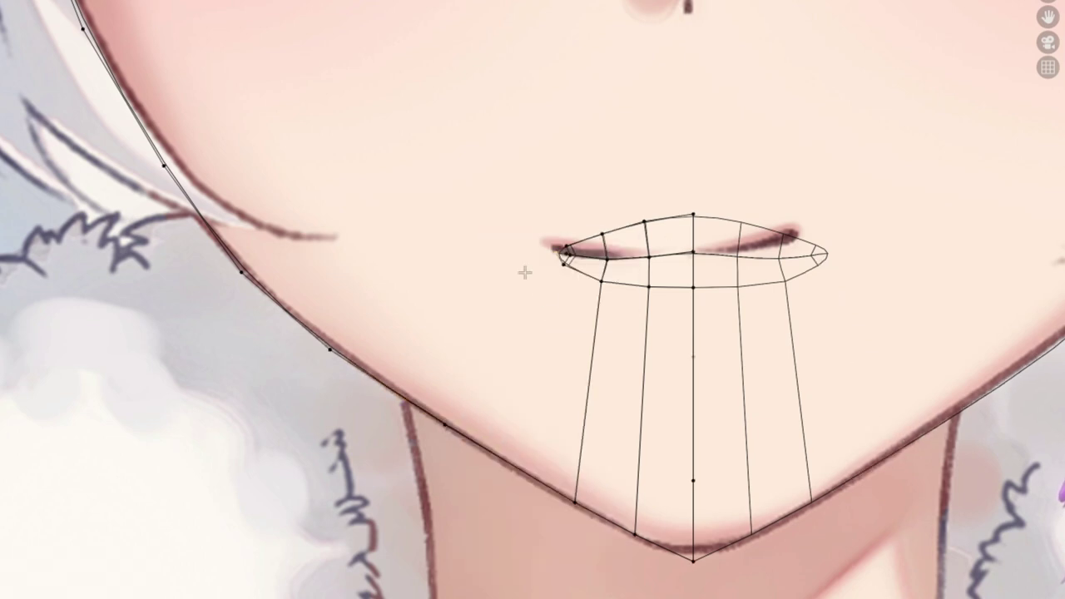
key(g)
key(g)
click(488, 435)
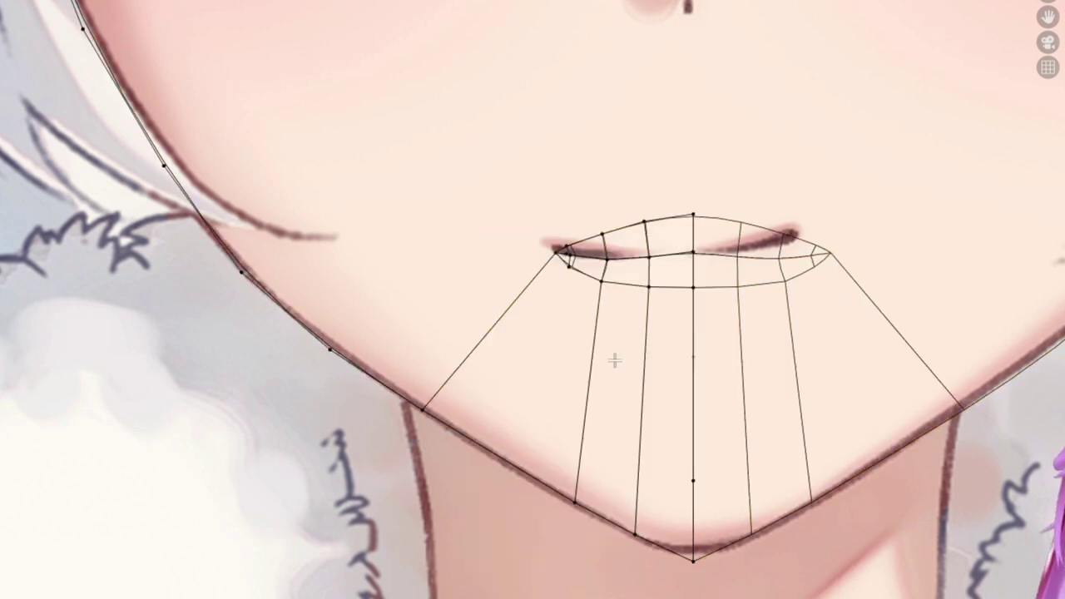
click(575, 469)
key(g)
key(g)
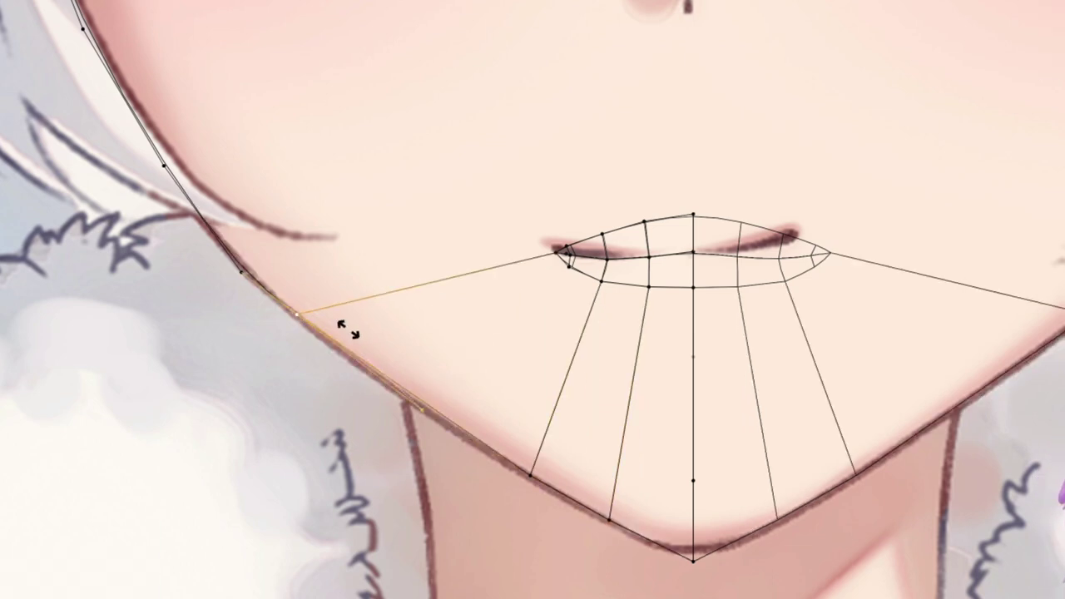
click(299, 333)
click(520, 470)
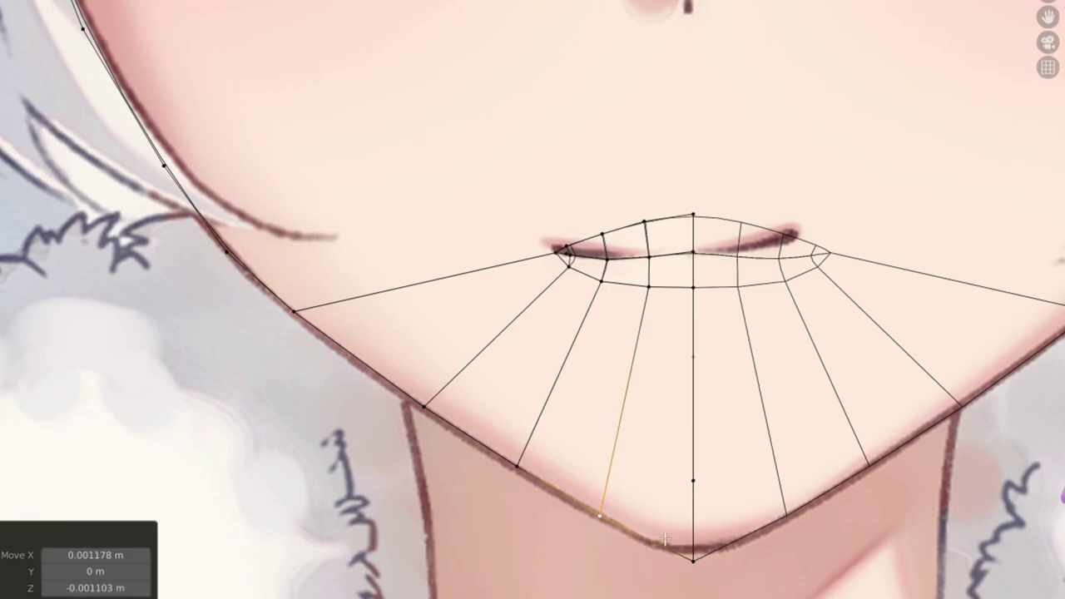
click(746, 559)
click(350, 297)
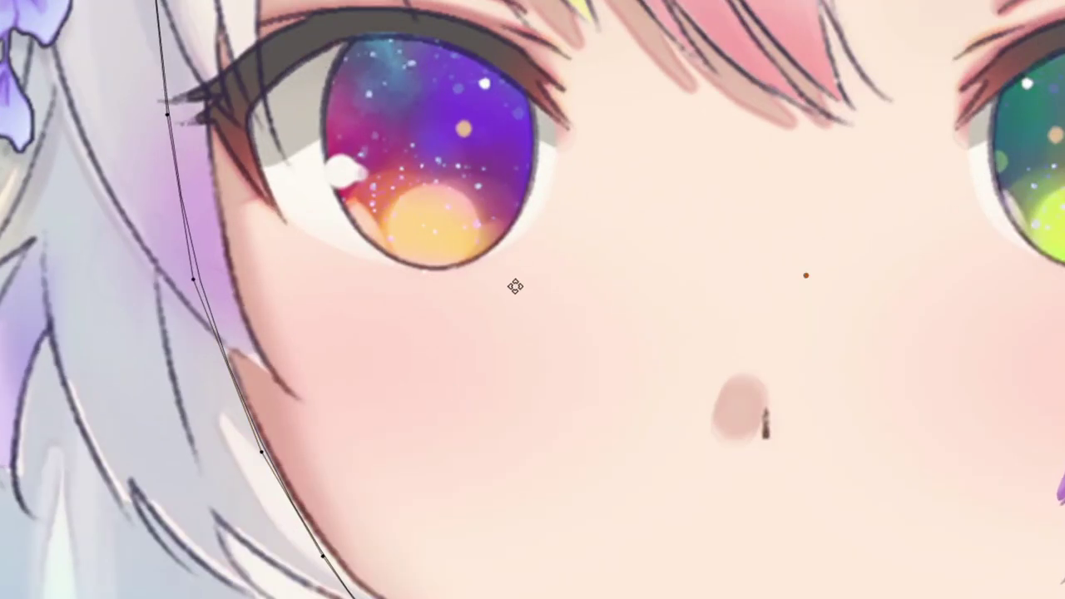
Duplicate the lower eyelid edge and extrude edges around the eye into a closed outline.
key(shift+d)
click(556, 298)
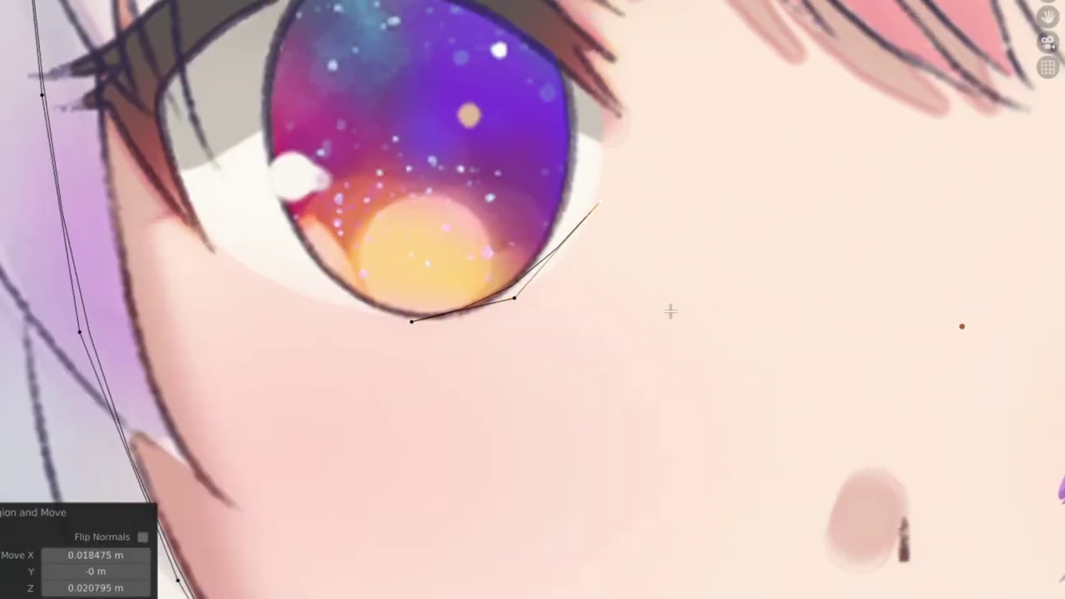
key(g)
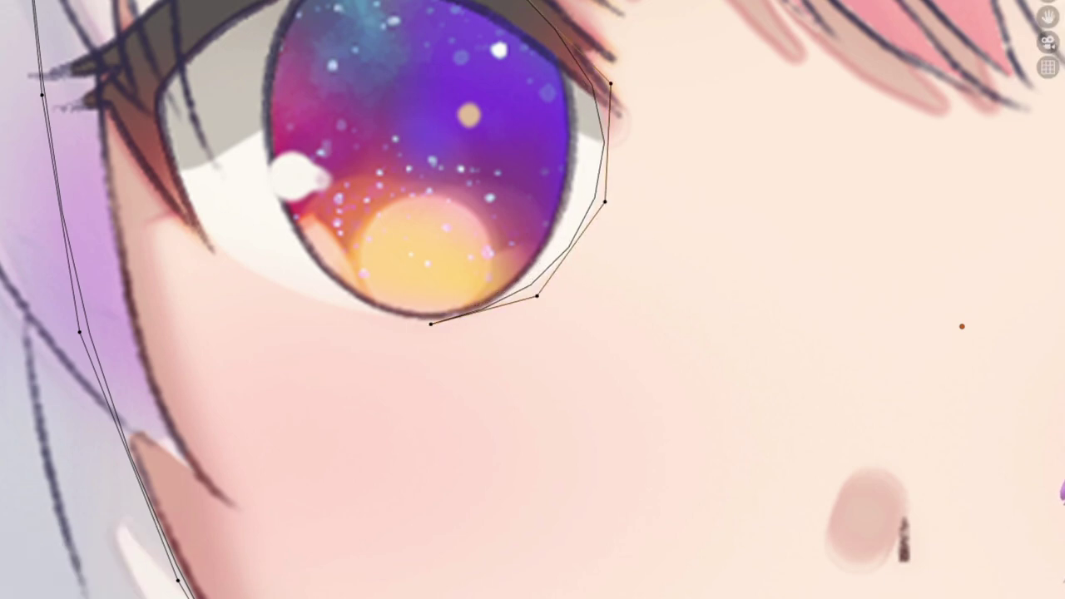
click(688, 214)
key(e)
click(449, 165)
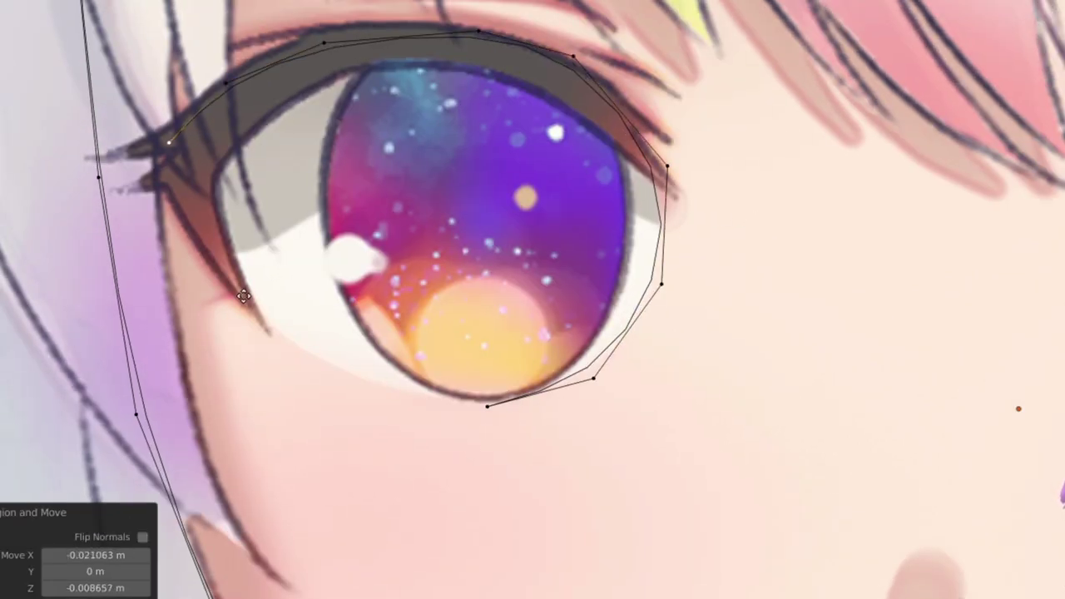
key(e)
click(246, 320)
key(e)
click(381, 386)
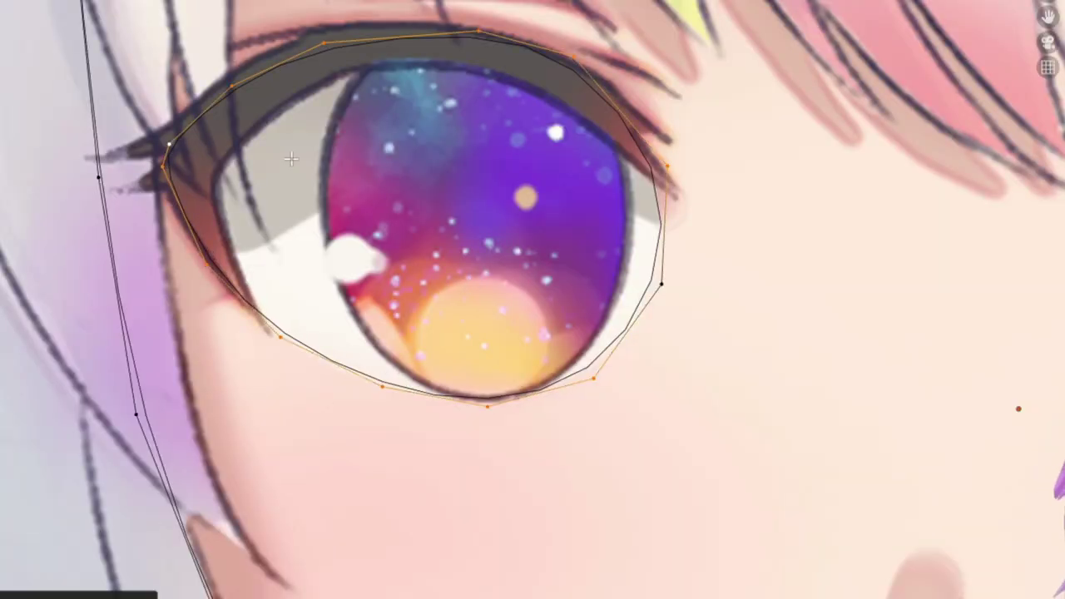
Drag the outline vertices onto the eye corner and along the upper lash line.
drag(382, 386, 325, 368)
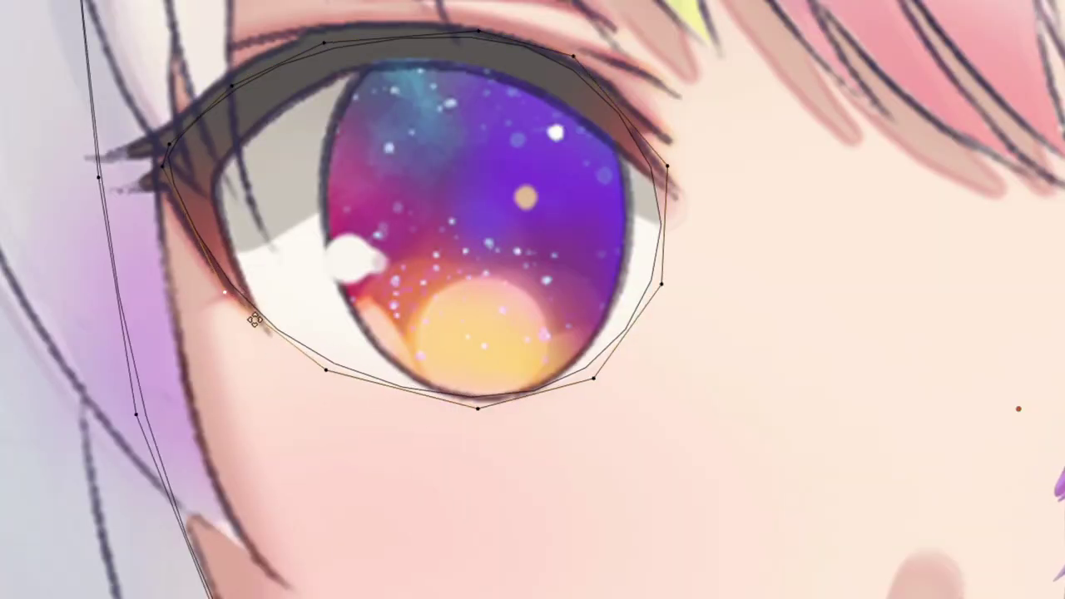
drag(205, 264, 227, 291)
scroll(687, 285, down, 2)
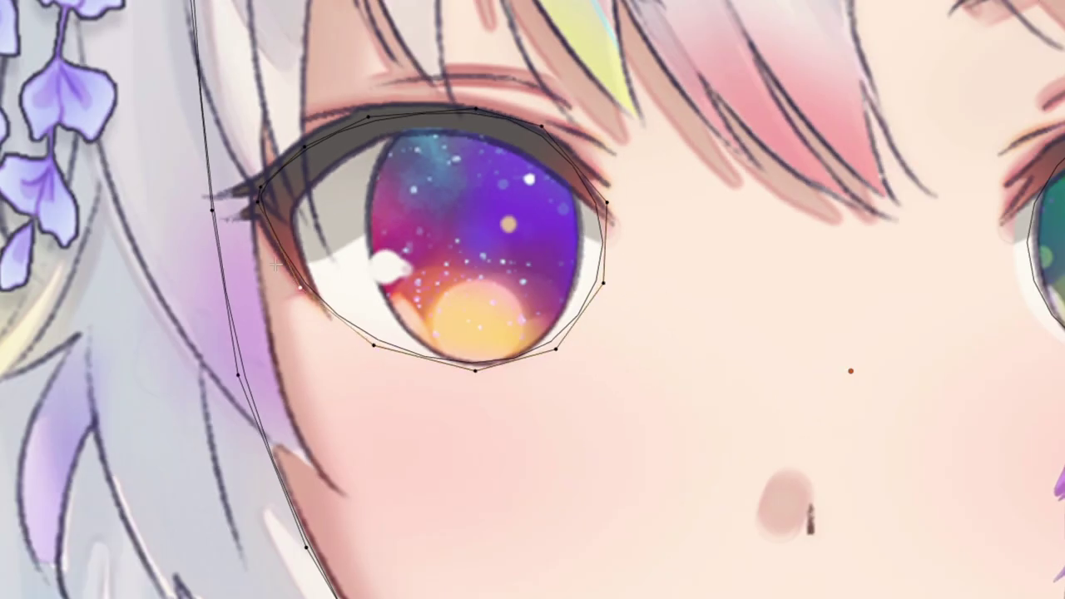
drag(372, 122, 335, 127)
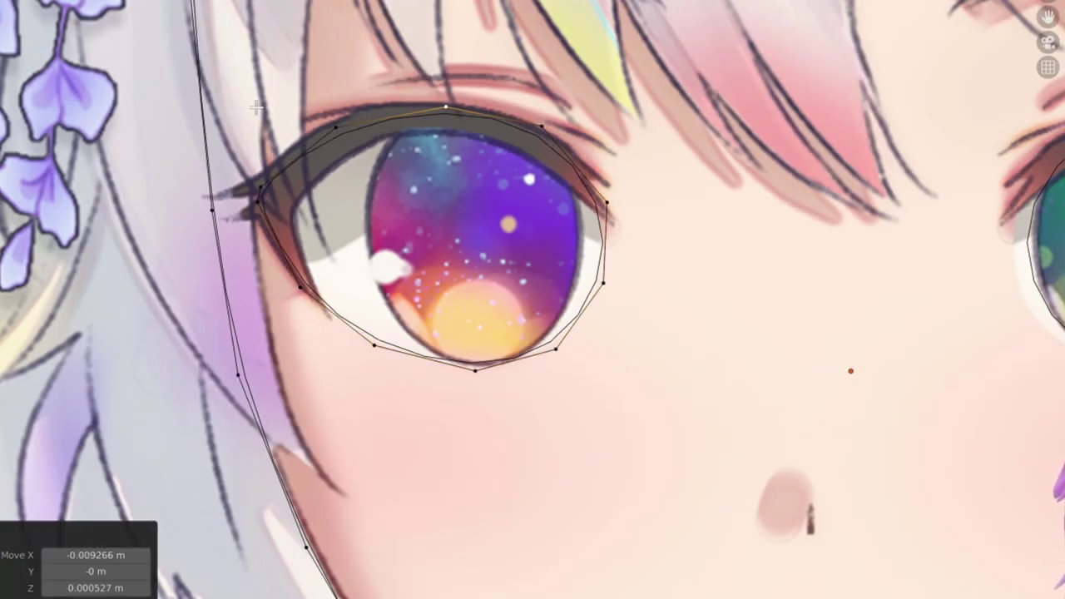
drag(474, 108, 434, 108)
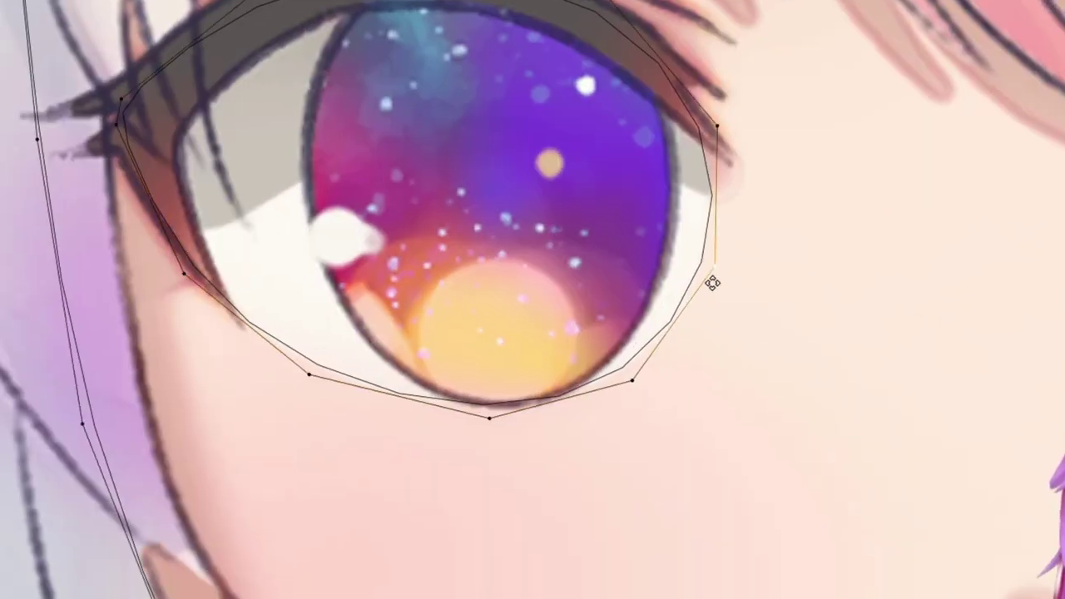
click(713, 283)
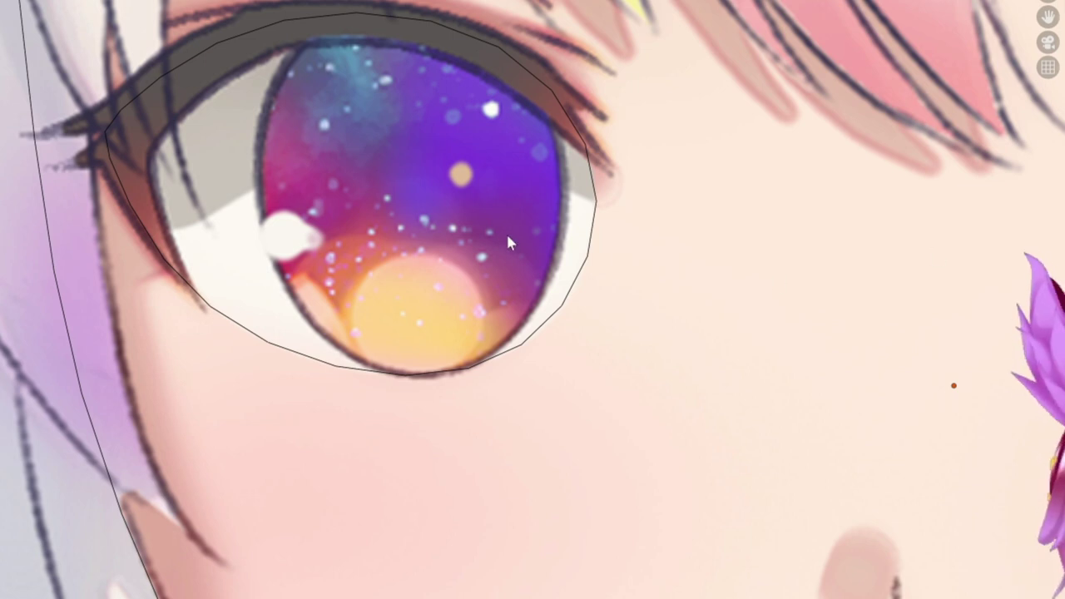
Extrude the eye outline into an outer loop scaled outward and pushed back in depth.
click(104, 128)
scroll(279, 208, down, 2)
key(e)
key(s)
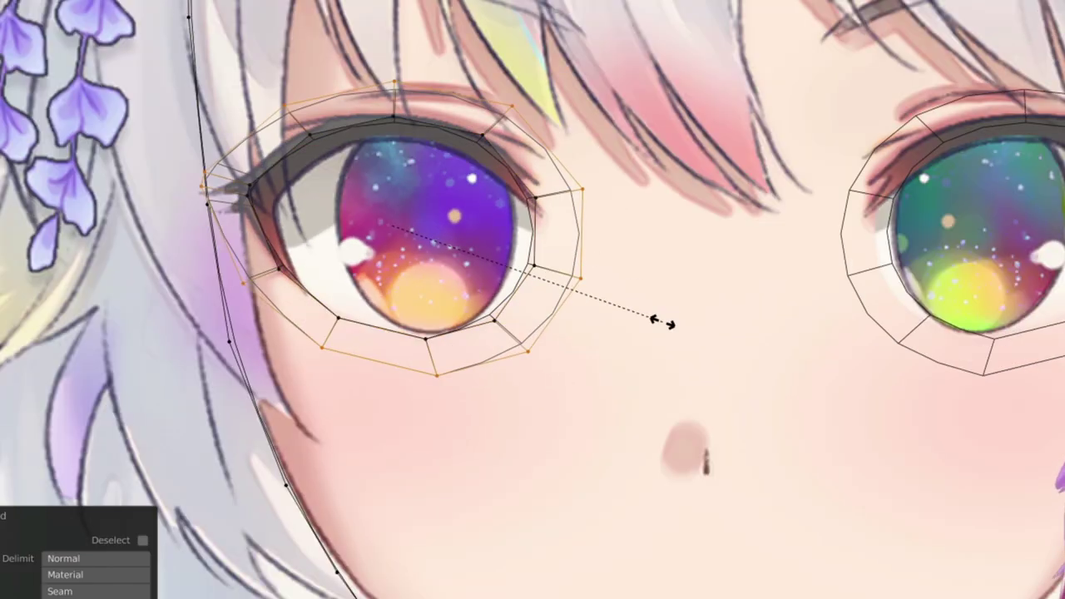
click(633, 313)
key(g)
key(y)
click(633, 313)
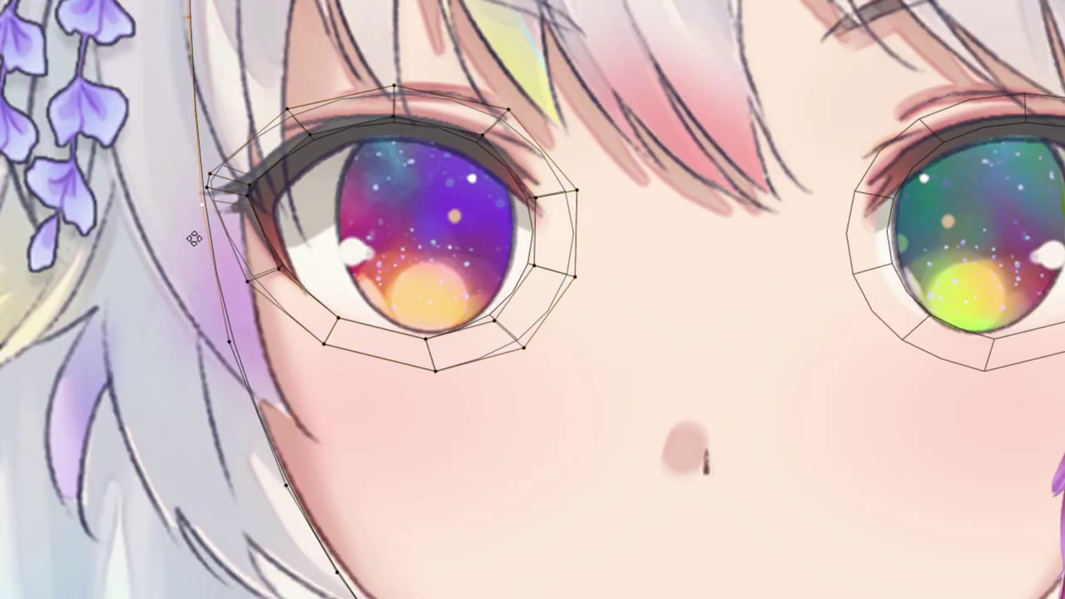
key(KP_3)
Extrude the eye ring once more, then in side view extrude the first profile vertex above the mouth.
key(e)
middle_drag(447, 380, 570, 376)
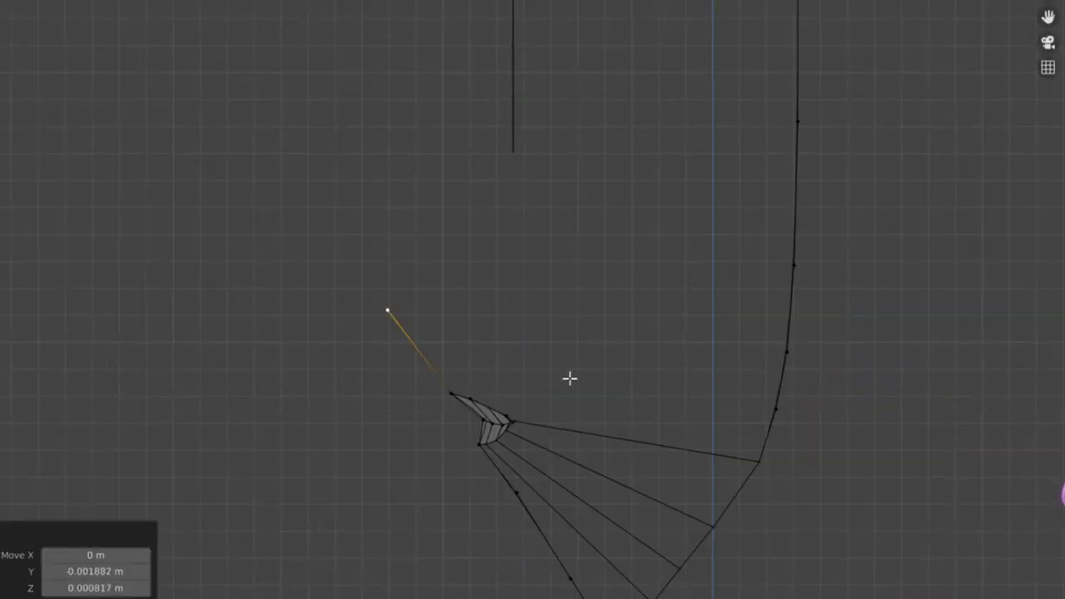
key(KP_1)
key(KP_3)
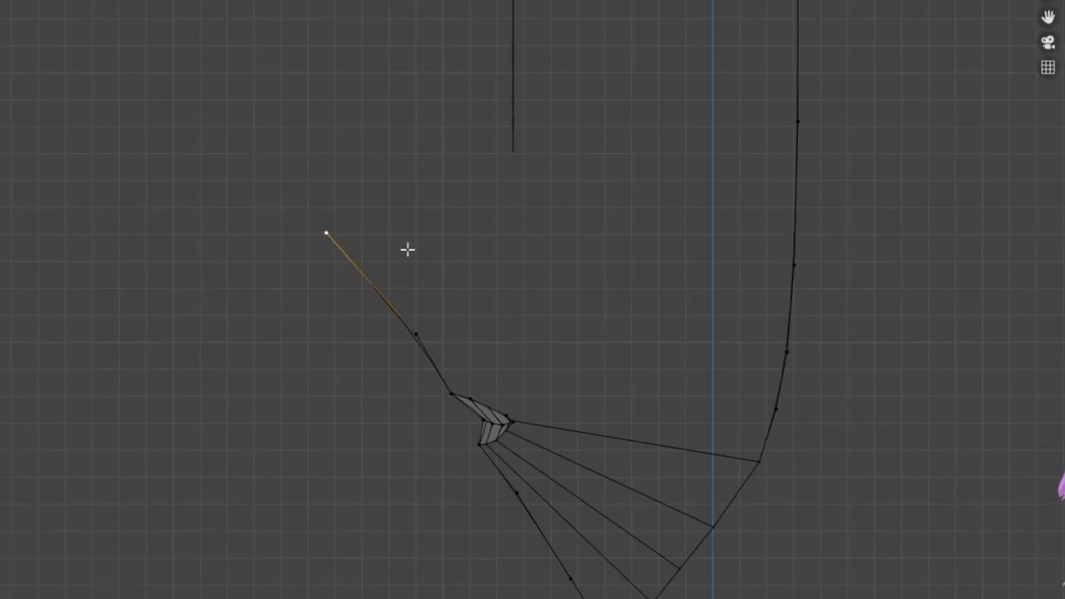
key(e)
click(353, 266)
key(g)
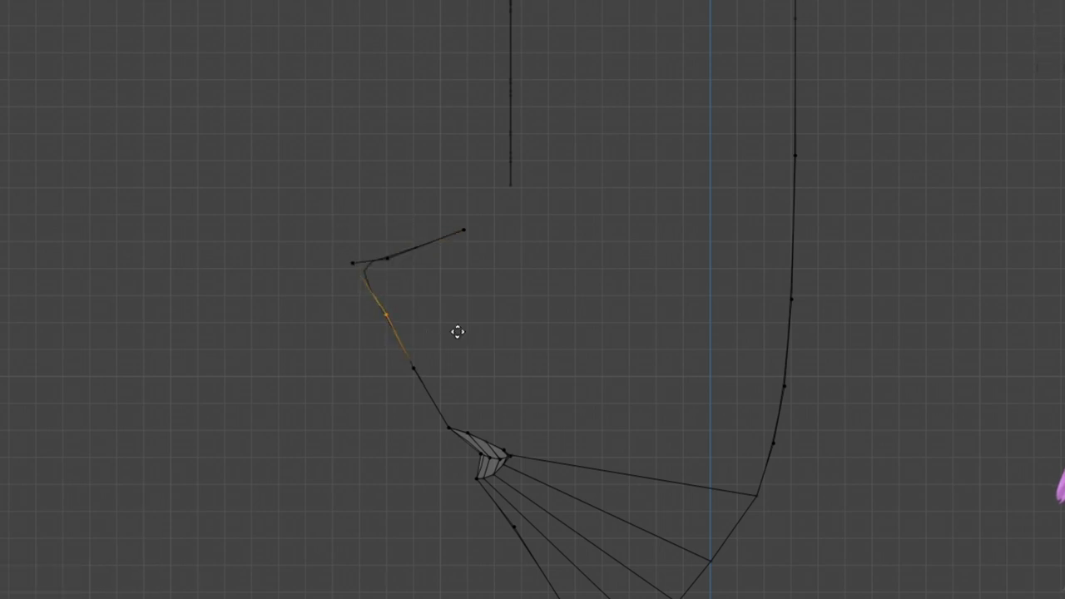
click(445, 311)
Extend the profile chain upward past the nose to the forehead, undoing the last placement.
click(484, 231)
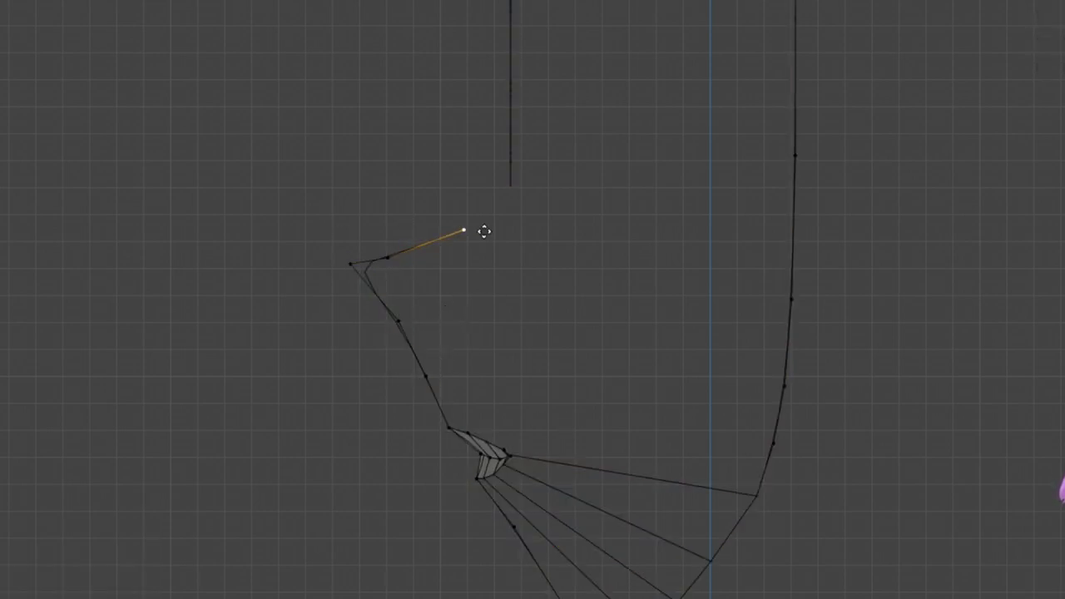
click(582, 238)
key(g)
click(630, 318)
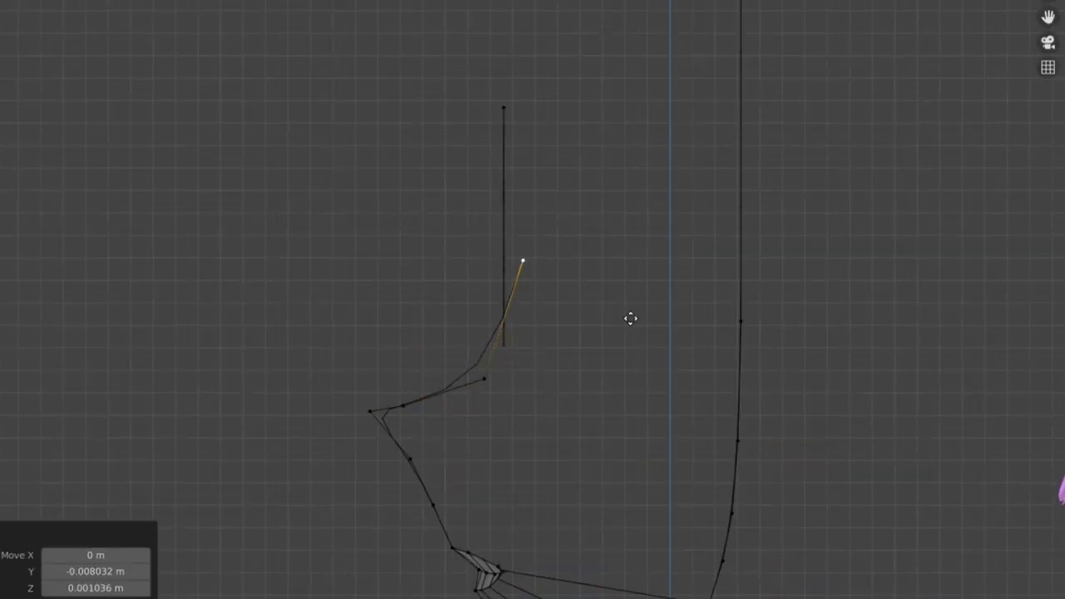
key(g)
click(505, 205)
scroll(544, 209, down, 2)
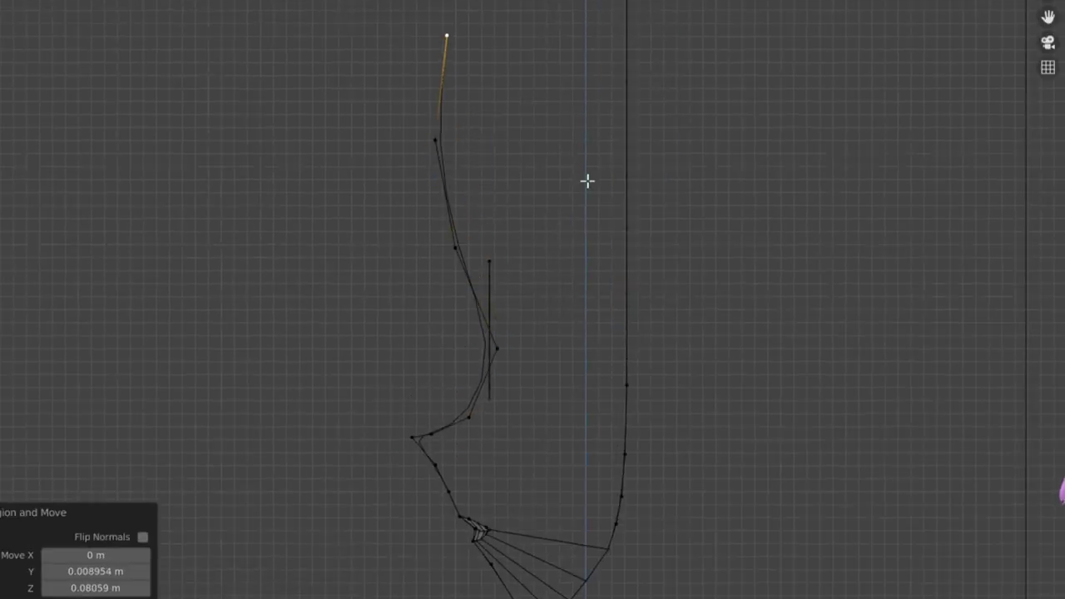
key(ctrl+z)
Brush-select the bottom vertex of the chin fan and slide it along its edge.
key(a)
scroll(613, 251, down, 2)
scroll(516, 257, up, 3)
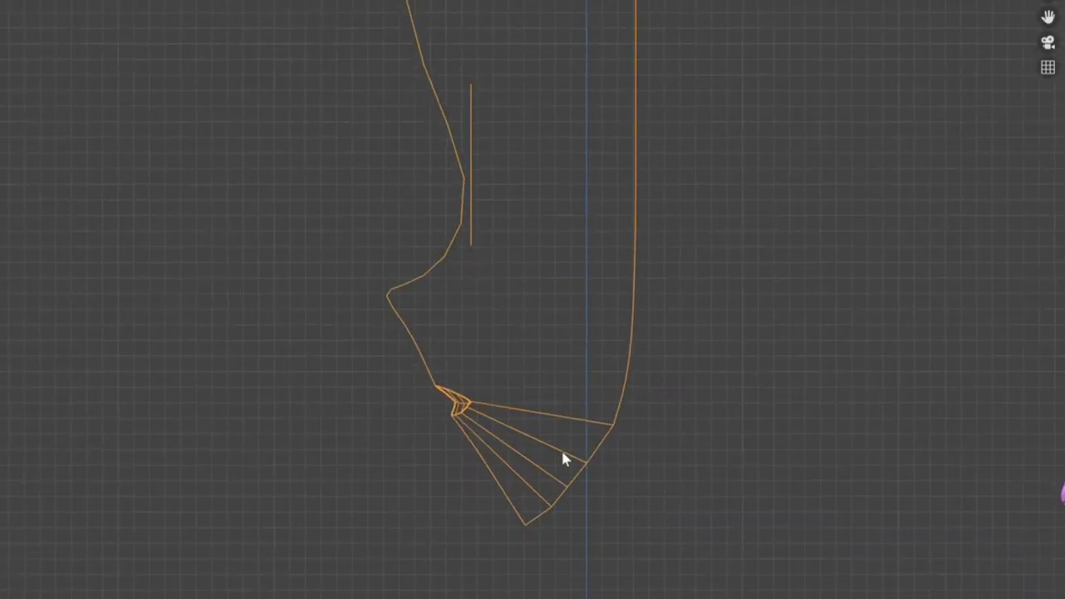
key(alt+a)
scroll(563, 459, down, 2)
key(c)
drag(418, 231, 449, 192)
scroll(543, 332, up, 2)
click(543, 325)
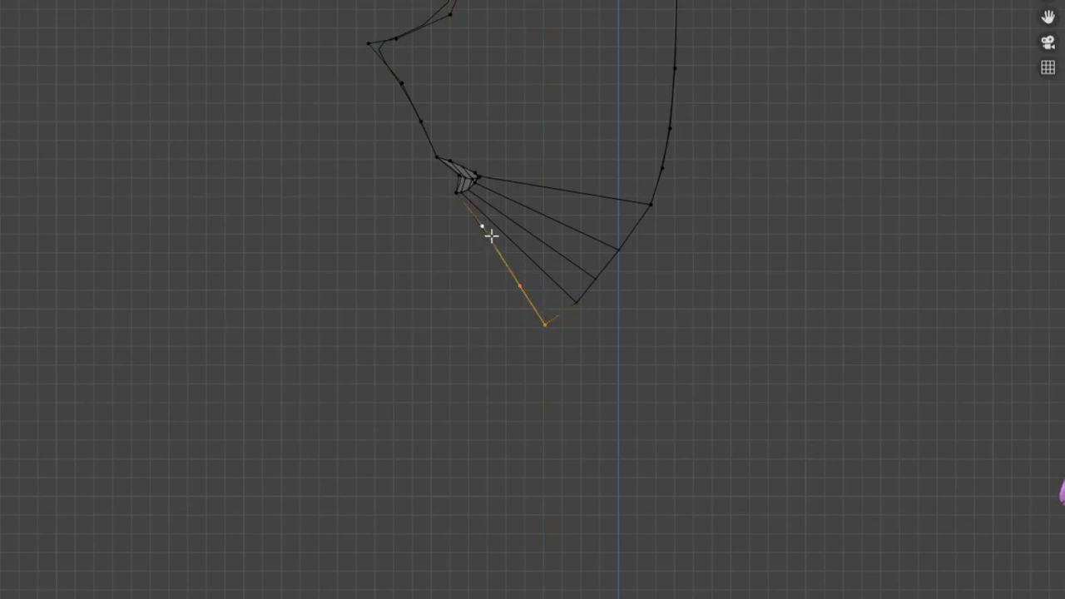
key(g)
key(y)
click(544, 316)
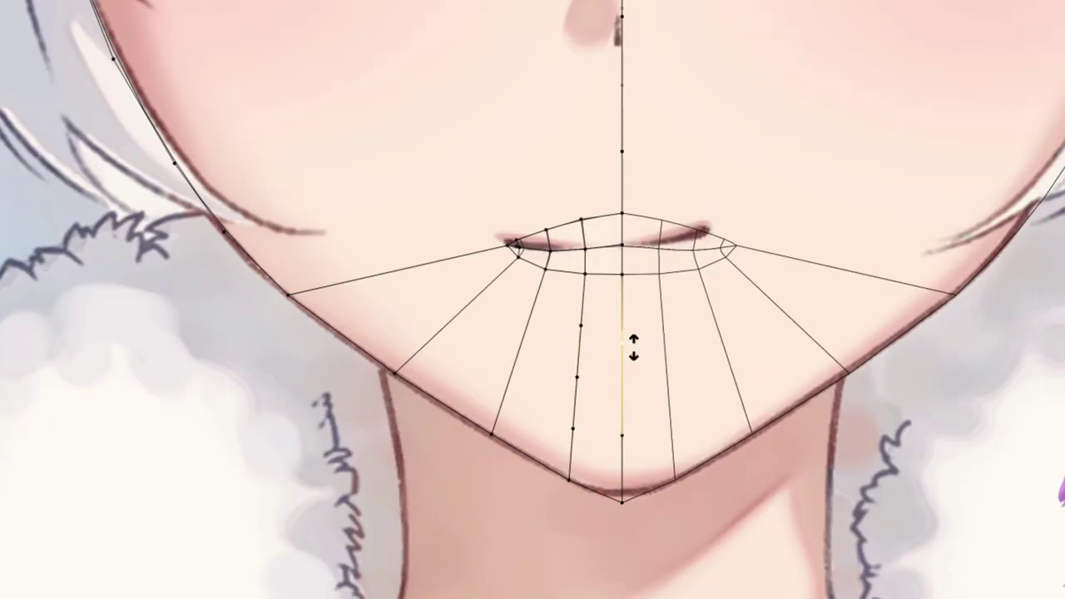
Slide vertices along the chin's radial edges to the centre line and the left edge.
click(632, 346)
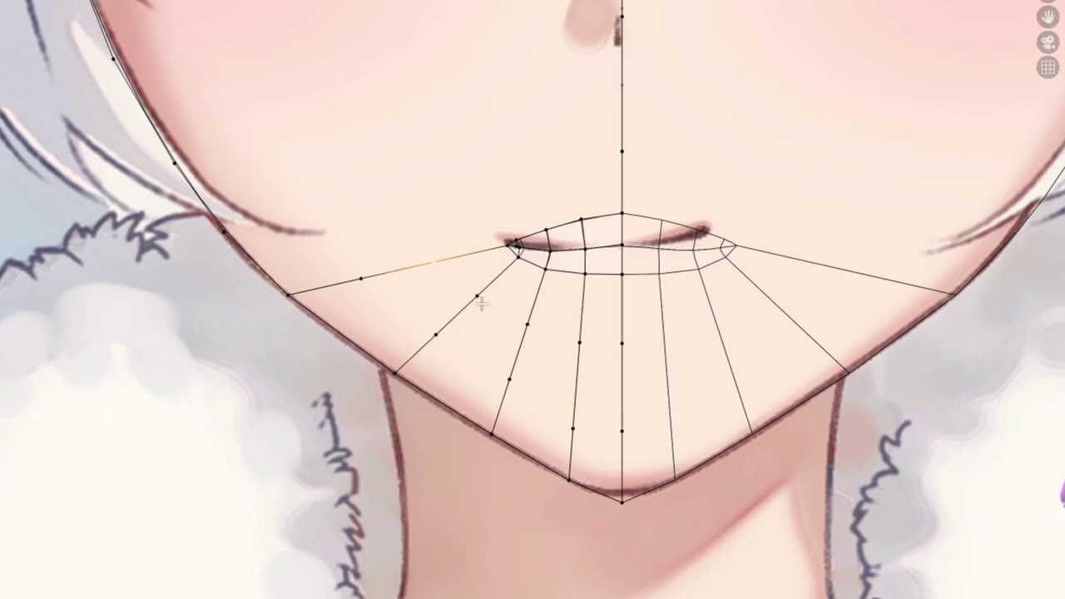
click(426, 343)
click(508, 379)
key(g)
key(g)
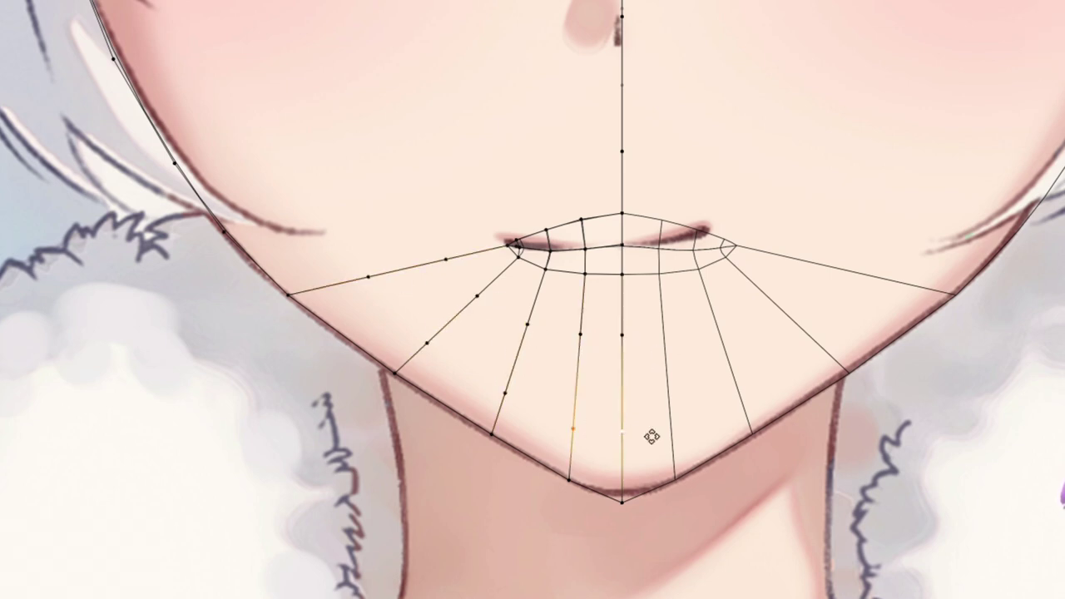
Extrude new edge rings around the chin and slide the chin vertex up its edge.
key(e)
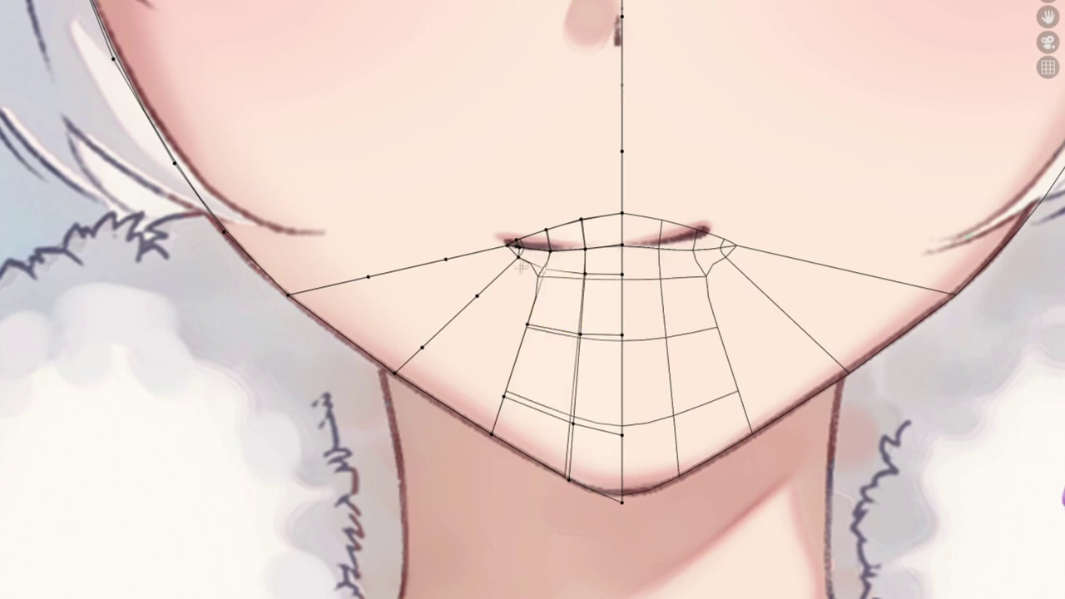
shift+middle_drag(365, 245, 457, 429)
key(g)
key(g)
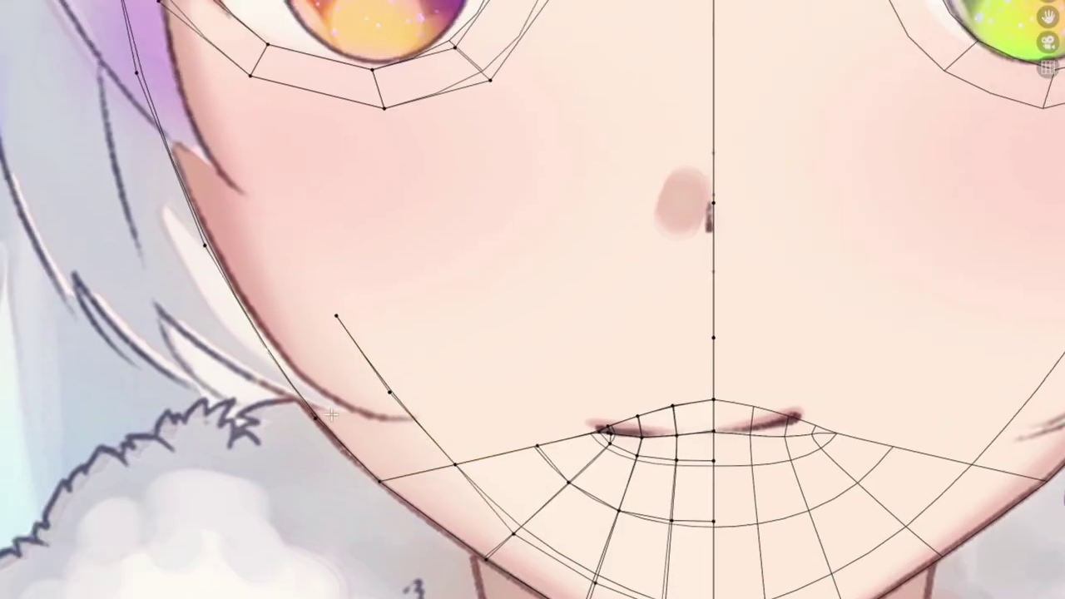
click(350, 347)
Extrude a new vertex toward the cheek and select the edge below the eye.
key(e)
click(298, 270)
scroll(321, 257, down, 3)
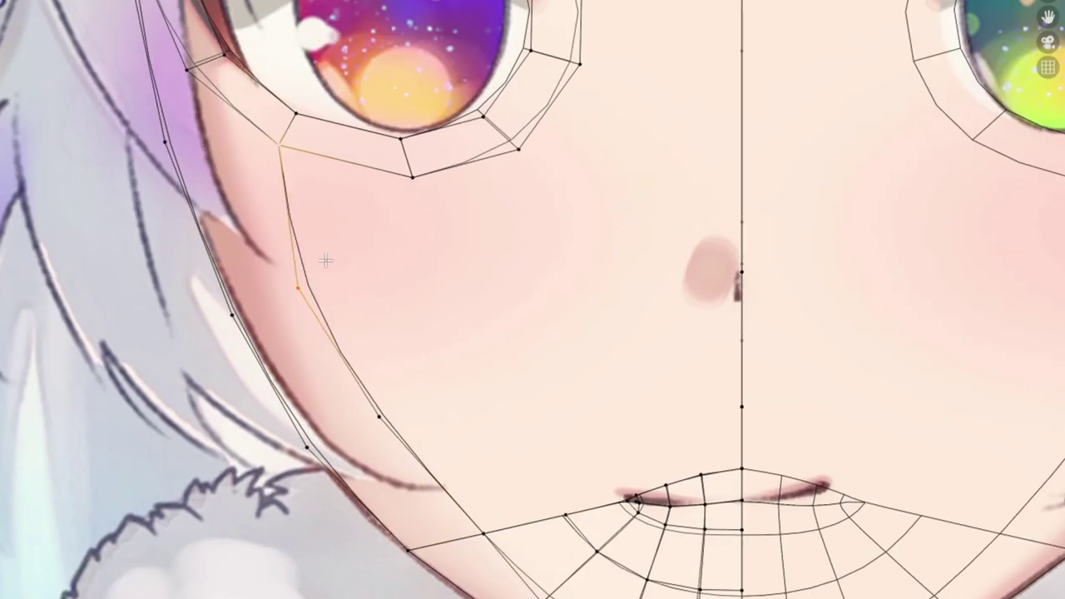
scroll(485, 416, up, 3)
click(507, 325)
Slide the edge below the eye down the cheek and extrude cheek edges to the mouth corner.
key(g)
key(g)
click(451, 276)
key(e)
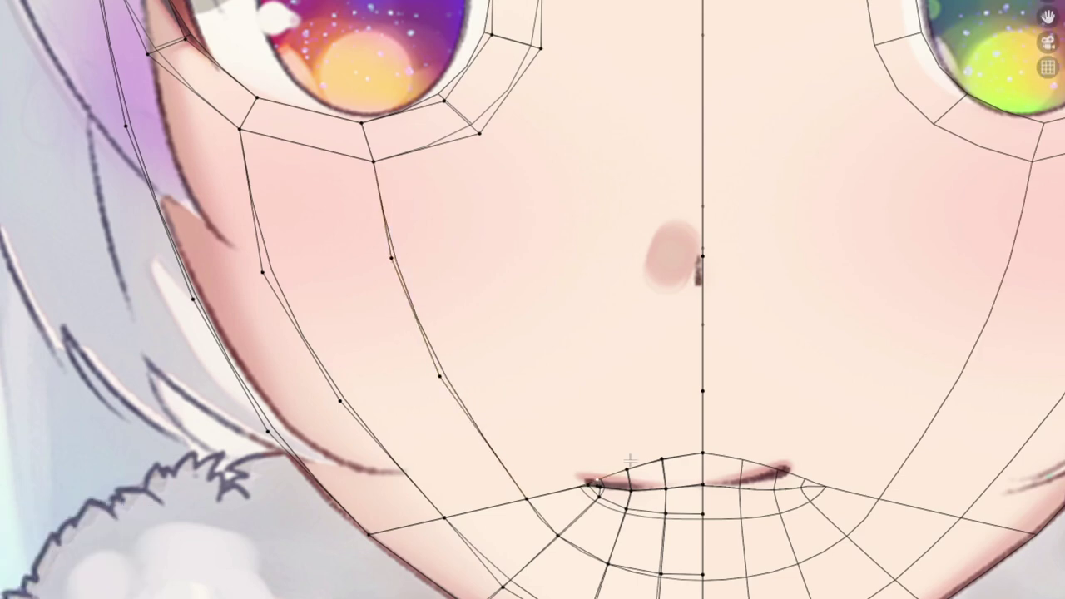
click(528, 208)
key(e)
click(622, 452)
shift+middle_drag(644, 468, 597, 453)
click(596, 454)
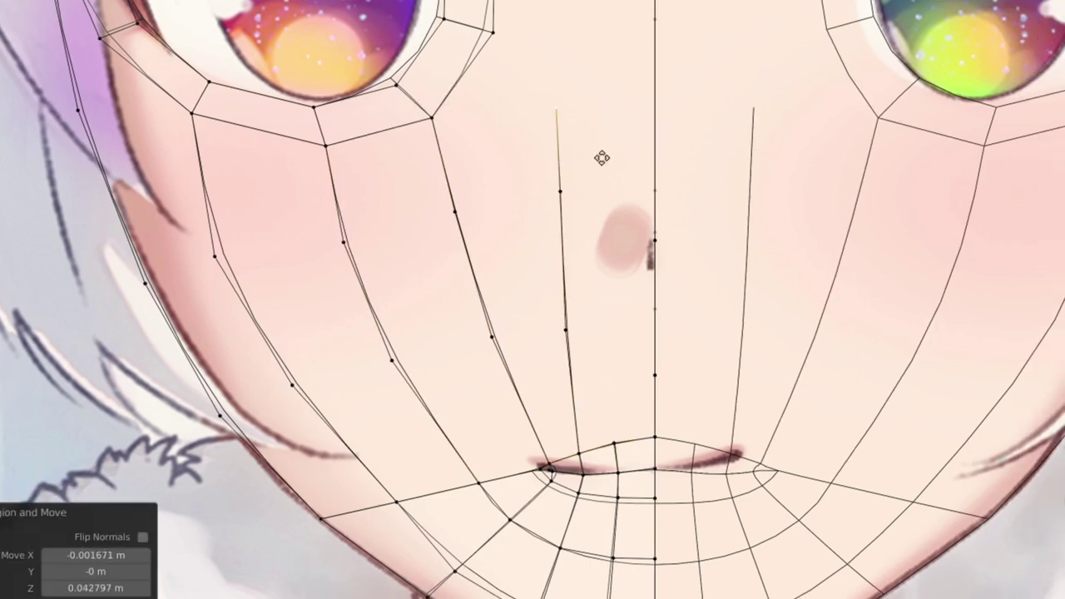
Orbit around and below the mask to check the cheek strip's depth and shape.
scroll(601, 157, down, 3)
mouse_move(601, 157)
middle_down()
mouse_move(602, 190)
mouse_move(372, 224)
middle_up()
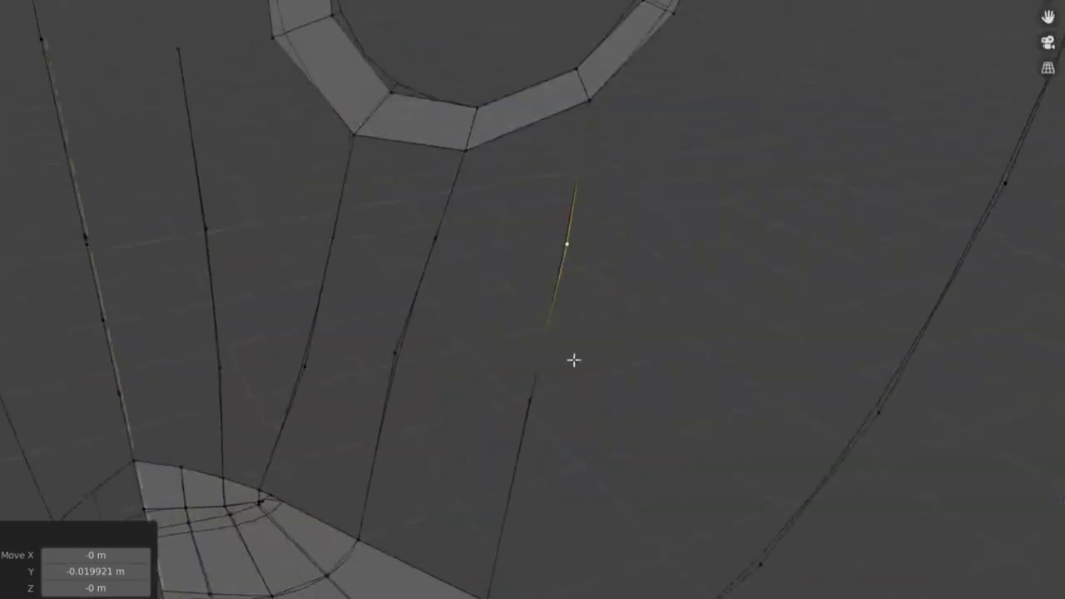
middle_drag(573, 358, 480, 283)
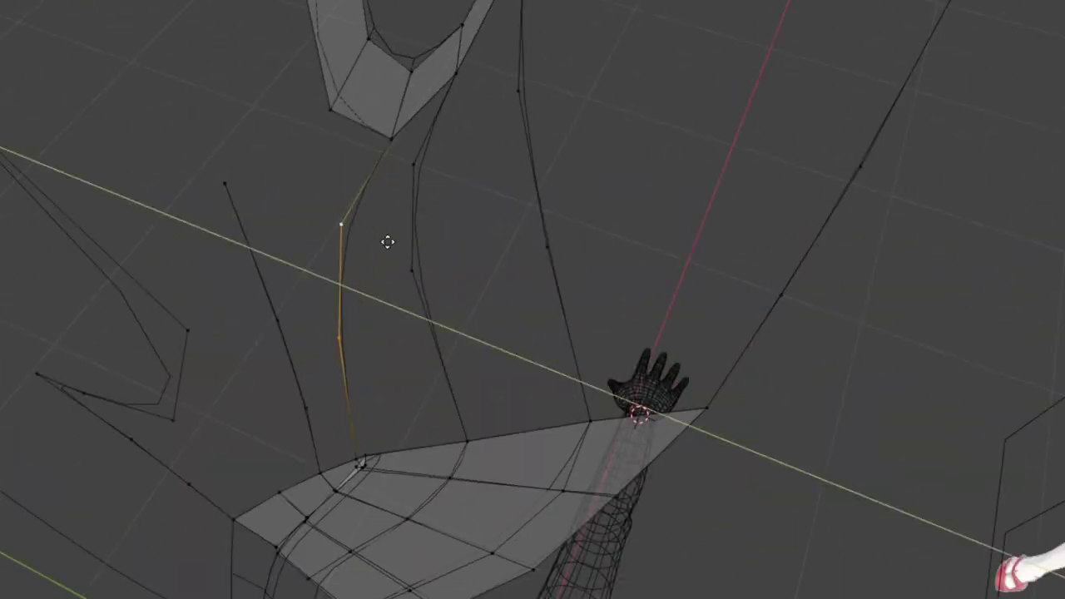
mouse_move(388, 242)
middle_down()
mouse_move(497, 341)
mouse_move(333, 332)
mouse_move(399, 349)
mouse_move(345, 374)
mouse_move(534, 331)
middle_up()
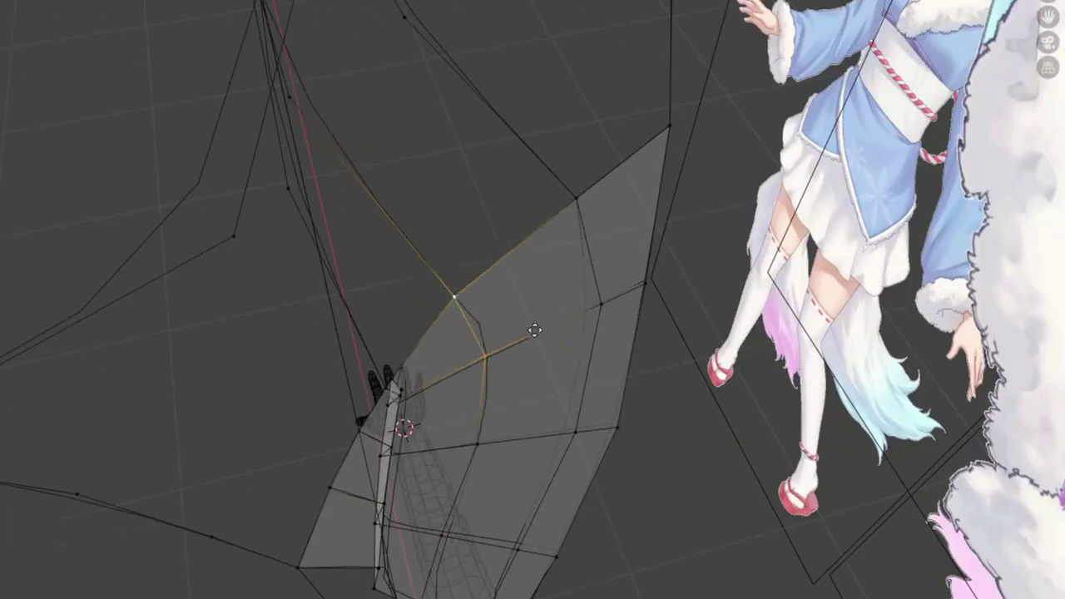
mouse_move(432, 223)
middle_down()
mouse_move(499, 333)
mouse_move(485, 316)
mouse_move(552, 339)
middle_up()
mouse_move(533, 403)
middle_down()
mouse_move(588, 409)
mouse_move(552, 392)
mouse_move(546, 340)
mouse_move(500, 310)
mouse_move(357, 257)
mouse_move(466, 268)
mouse_move(486, 436)
mouse_move(466, 349)
middle_up()
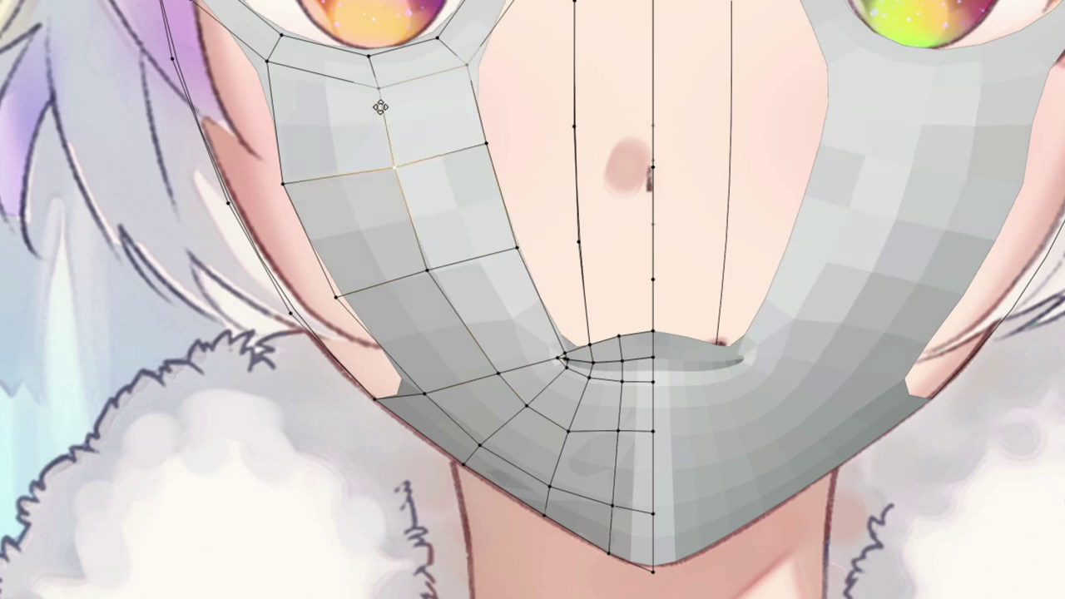
Move the eye ring back to the face's depth in side view.
mouse_move(436, 265)
middle_down()
mouse_move(571, 250)
mouse_move(509, 216)
middle_up()
scroll(510, 216, up, 2)
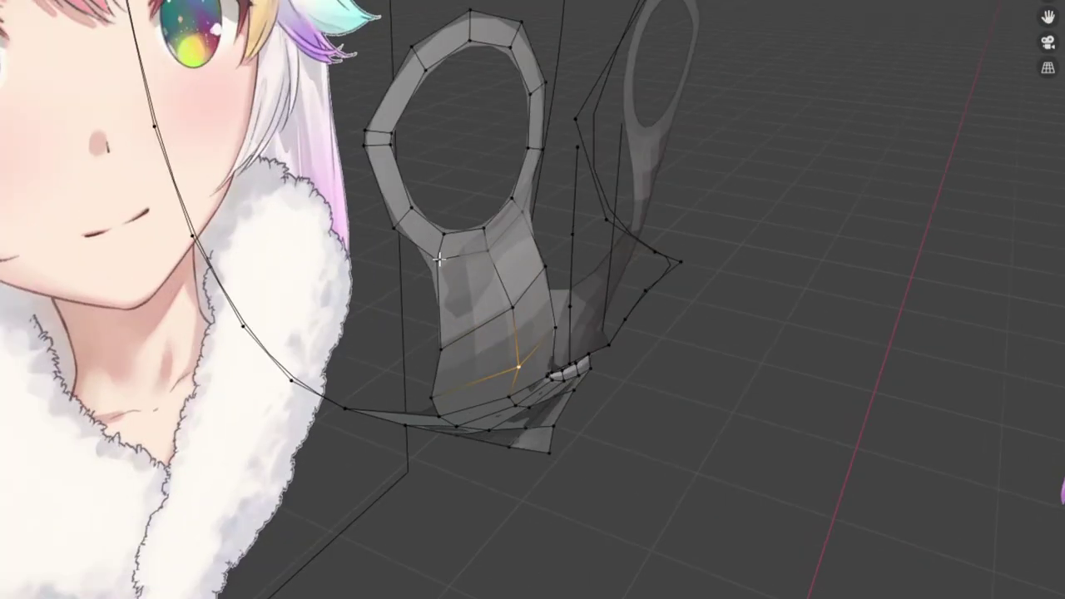
key(KP_1)
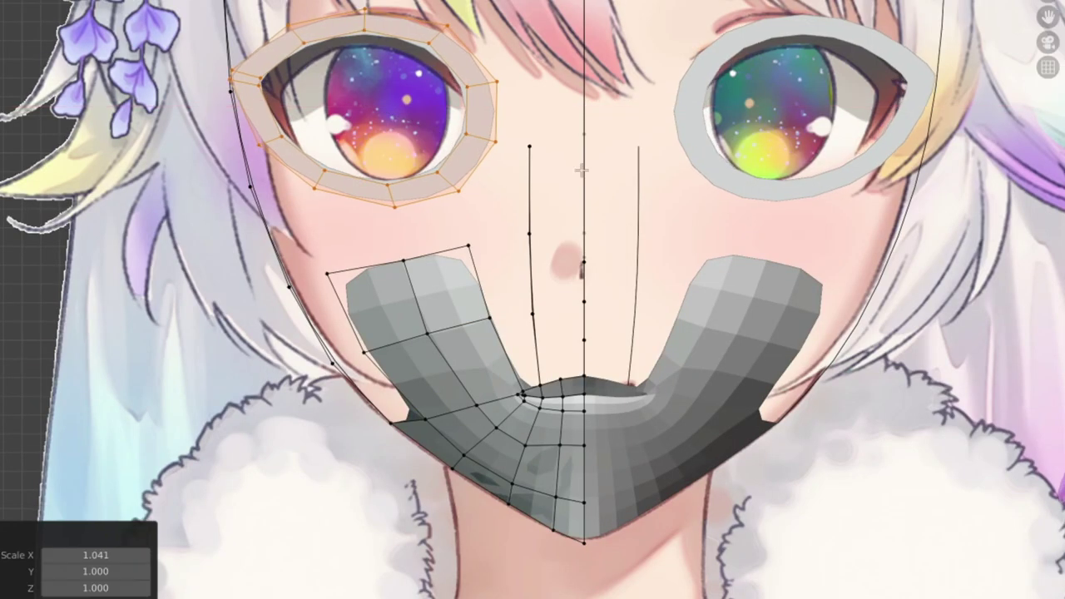
middle_drag(581, 170, 535, 297)
key(KP_3)
key(g)
click(314, 200)
Circle-select the whole eye ring from an orthographic side view.
key(ctrl+KP_1)
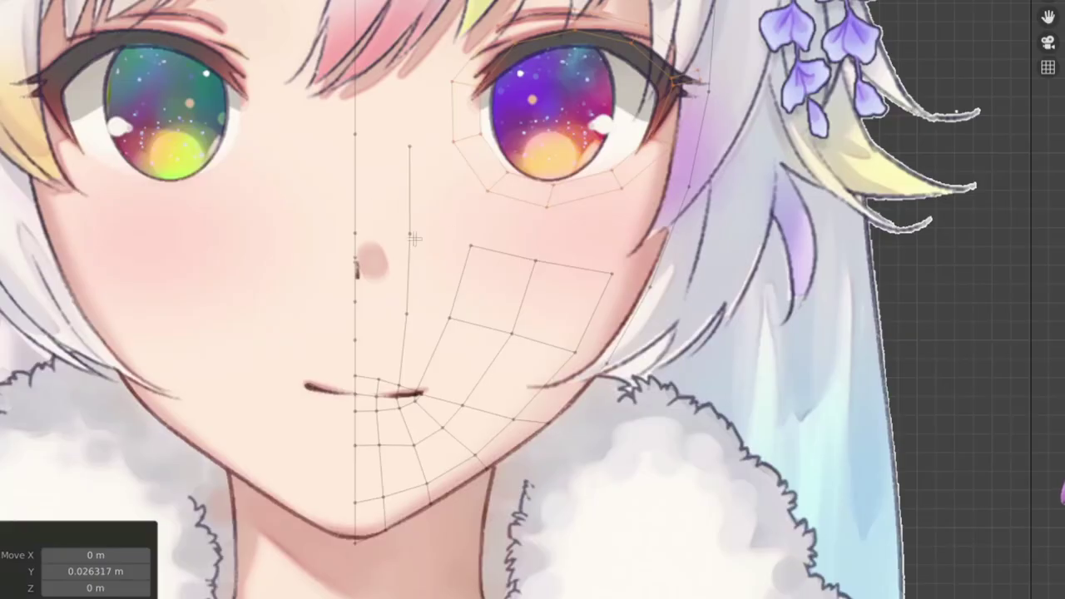
middle_drag(413, 239, 421, 230)
key(KP_3)
key(c)
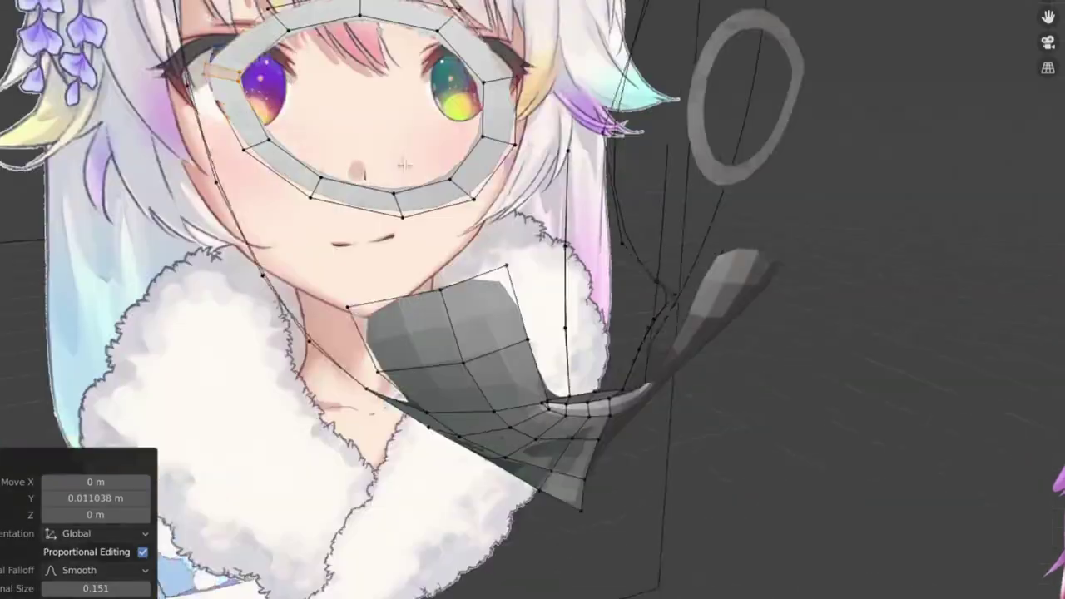
mouse_move(442, 105)
middle_down()
mouse_move(517, 229)
mouse_move(604, 277)
middle_up()
key(l)
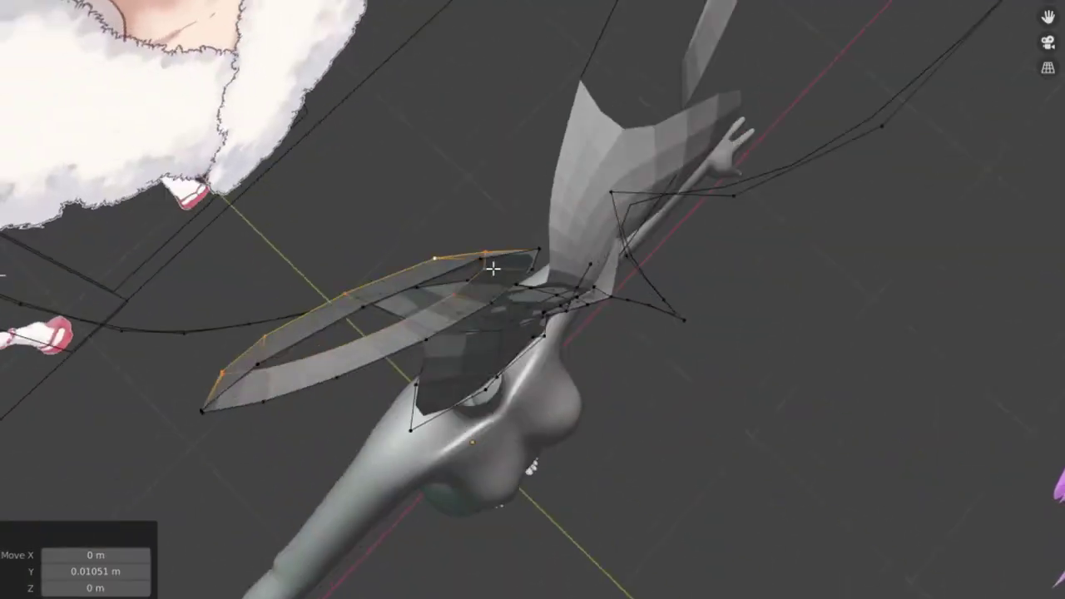
Shift the cheek edge loop toward the mask's outer rim and add a loop across the cheek.
key(KP_3)
key(KP_1)
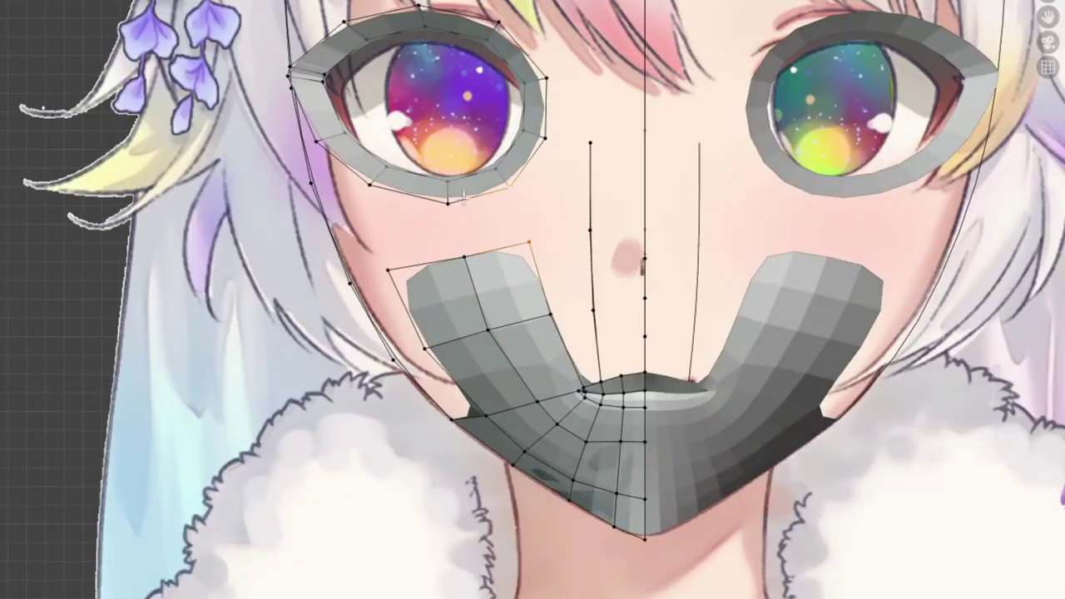
mouse_move(484, 272)
middle_down()
mouse_move(558, 255)
mouse_move(487, 269)
middle_up()
scroll(600, 292, up, 3)
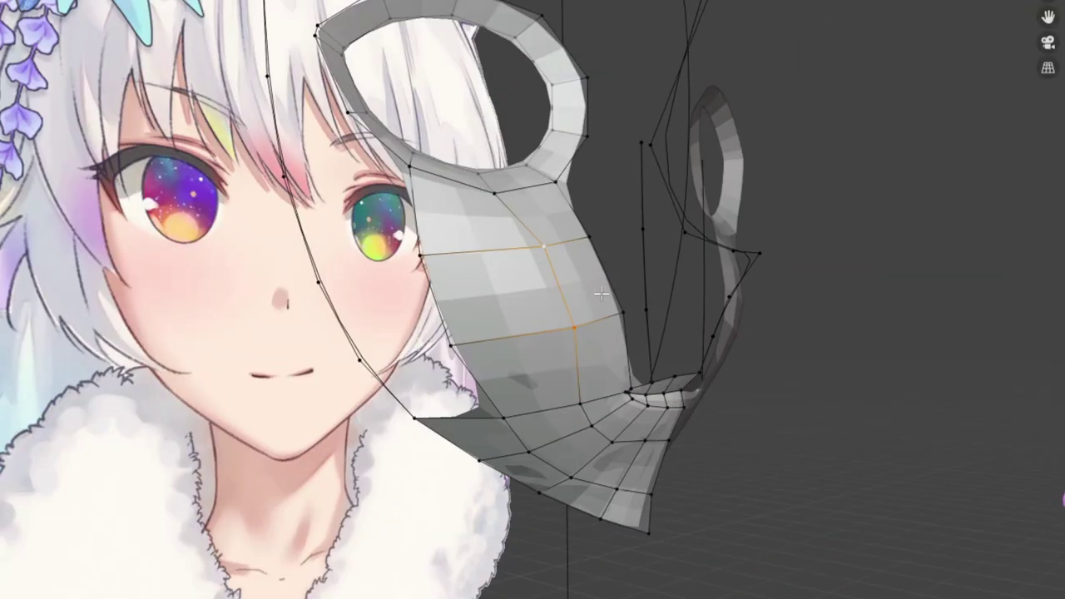
key(KP_1)
middle_drag(512, 385, 466, 399)
key(g)
click(424, 430)
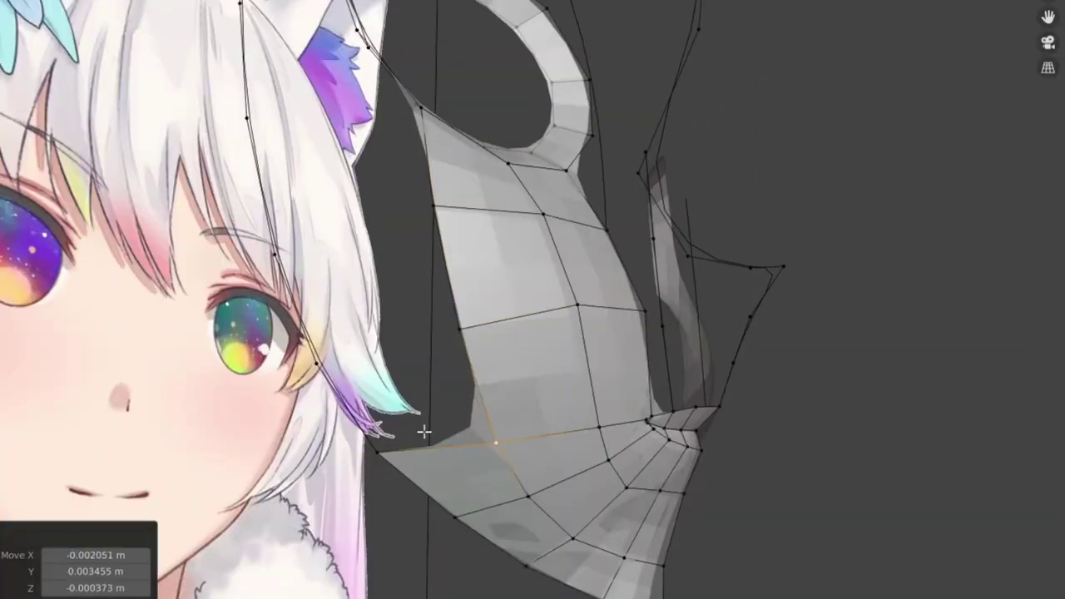
alt+click(582, 453)
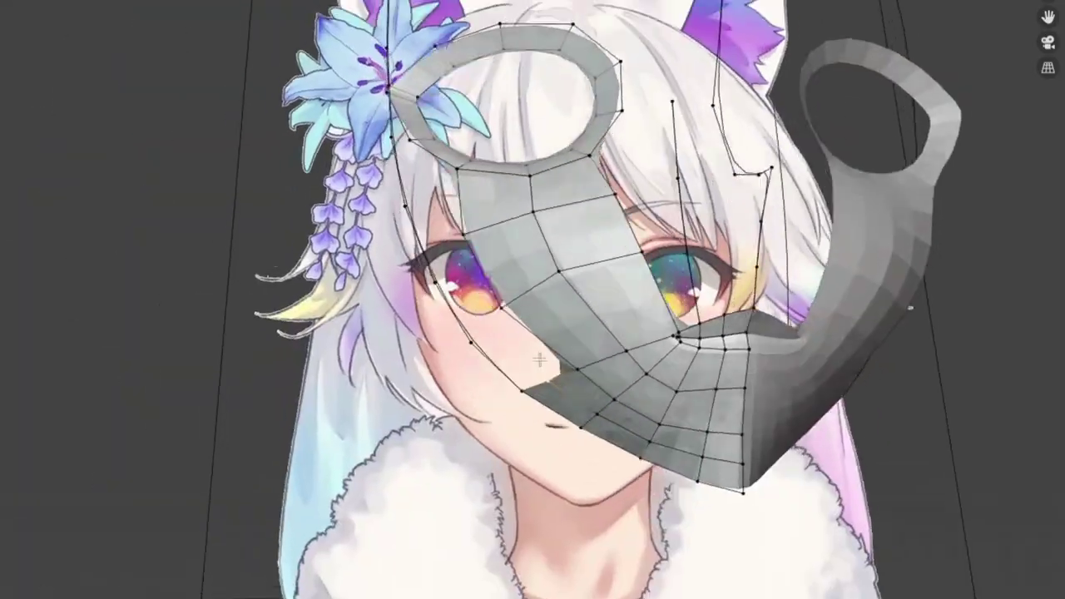
Extrude the mask's outer edge and shift it slightly, then frame the eye from the front.
middle_drag(613, 496, 464, 272)
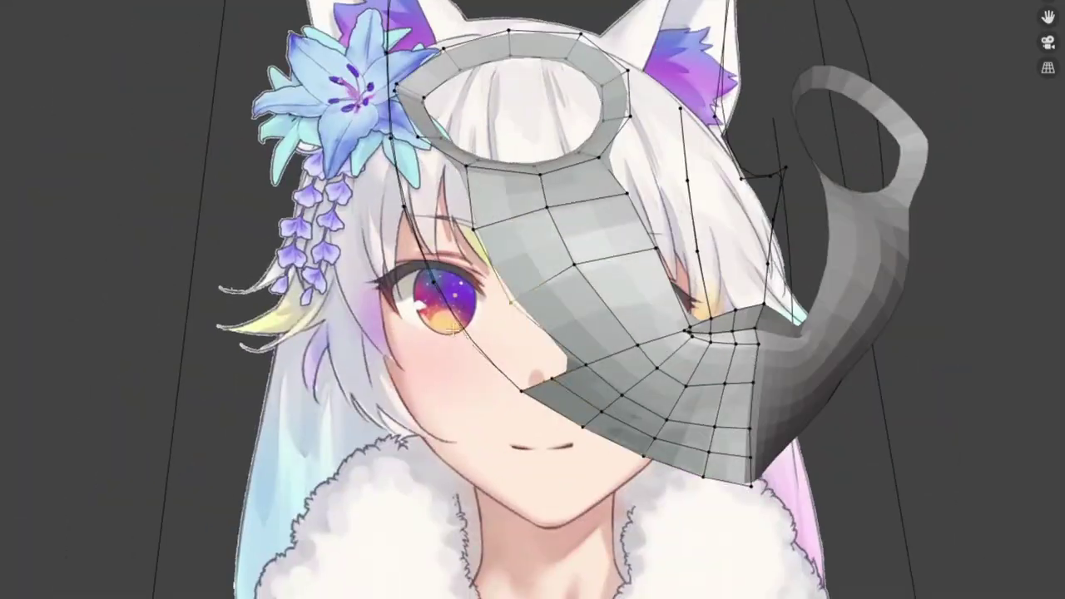
scroll(463, 272, up, 3)
key(e)
click(565, 335)
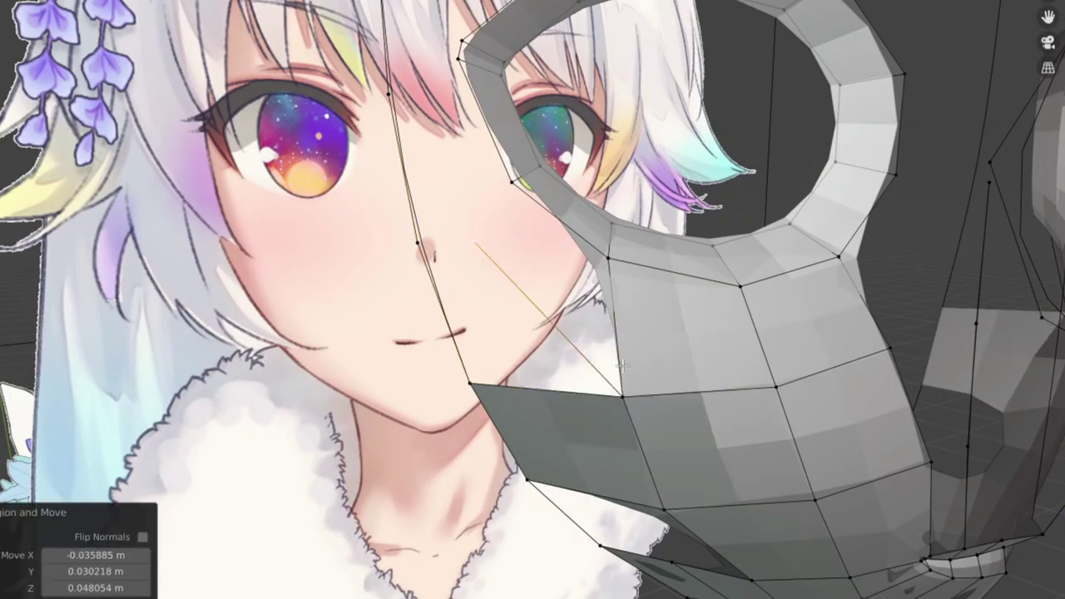
mouse_move(564, 334)
middle_down()
mouse_move(698, 498)
mouse_move(583, 333)
middle_up()
key(g)
click(698, 497)
key(KP_1)
scroll(547, 265, up, 3)
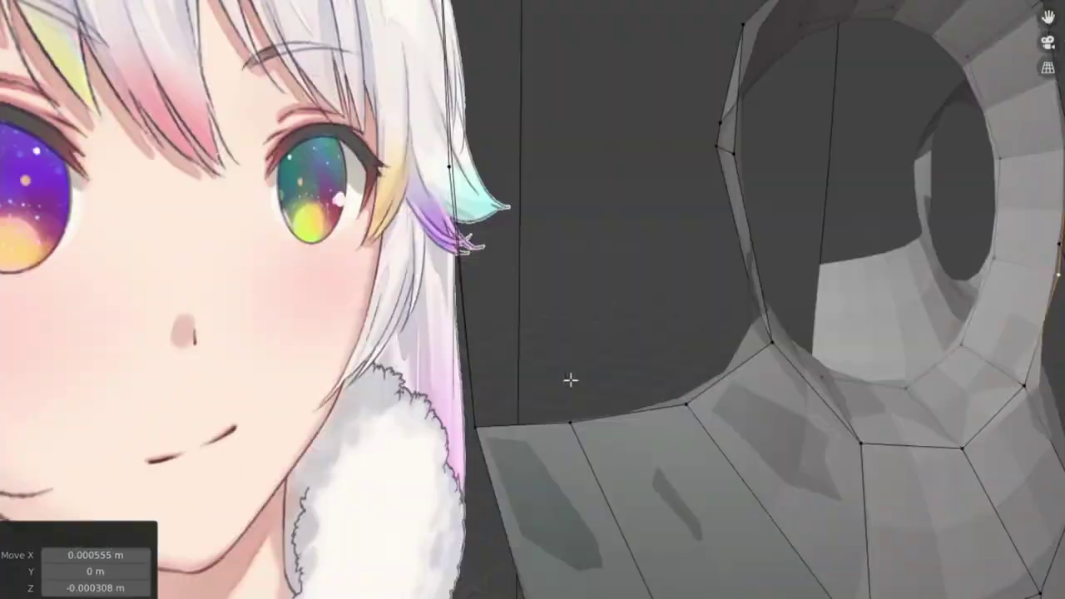
middle_drag(831, 187, 607, 236)
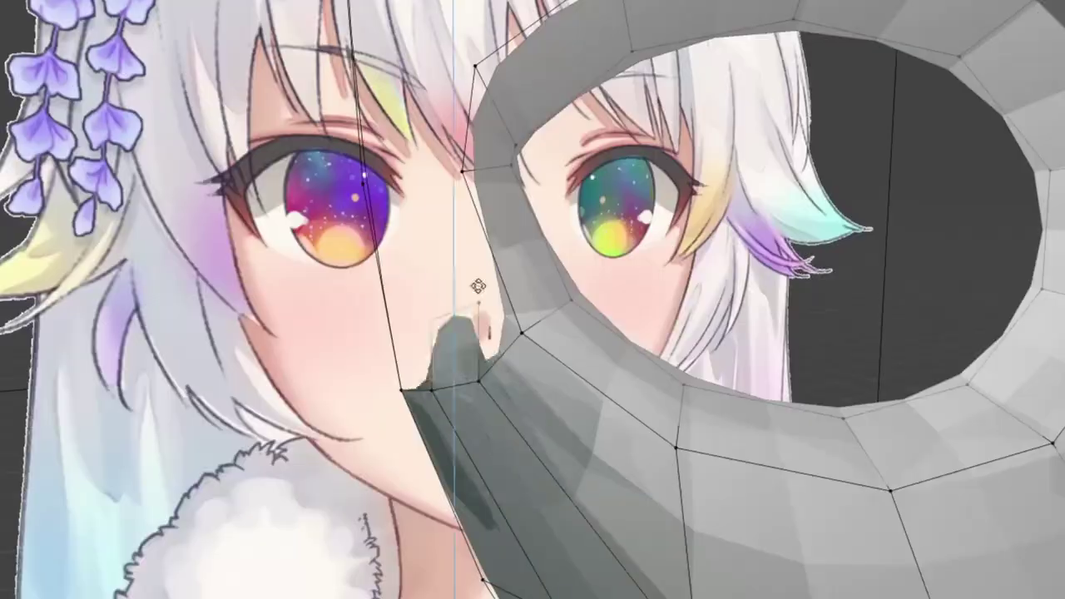
middle_drag(580, 351, 487, 279)
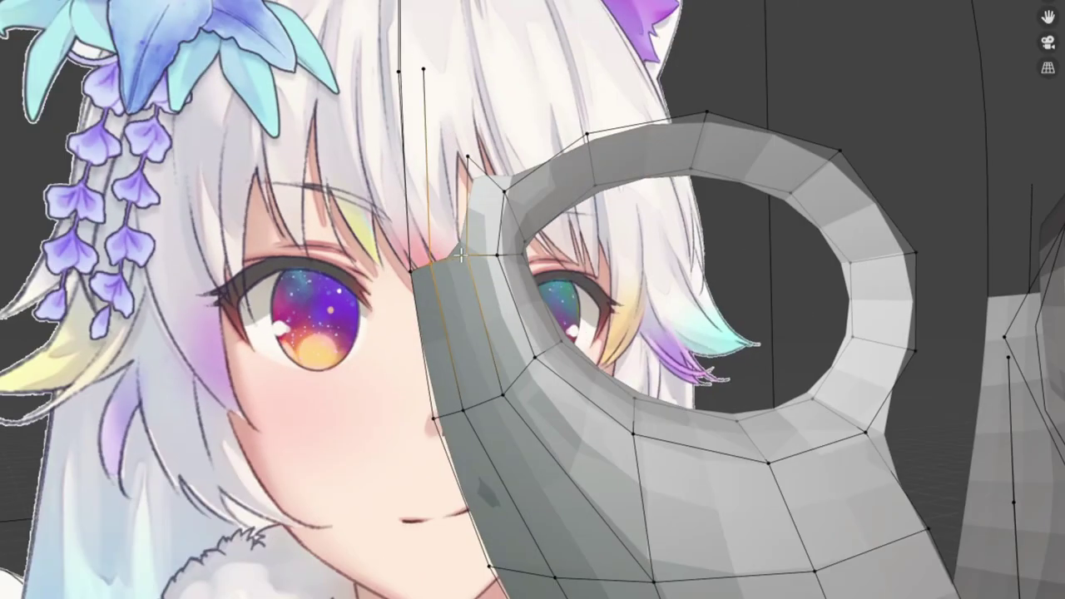
Extend the eye ring's upper edge over the brow and extrude a new face toward the forehead.
middle_drag(465, 141, 456, 190)
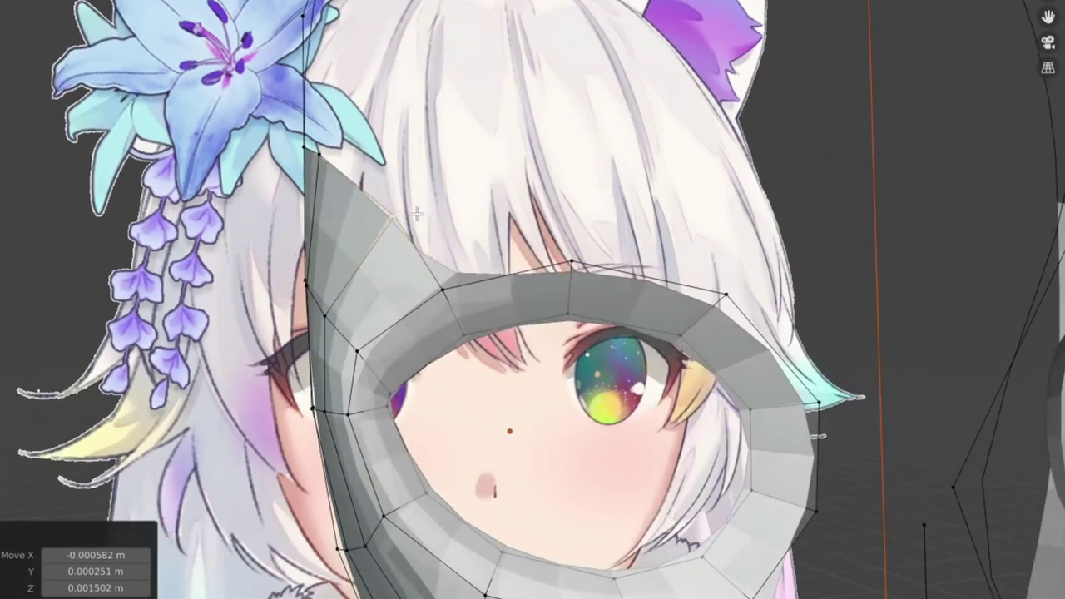
middle_drag(448, 298, 493, 194)
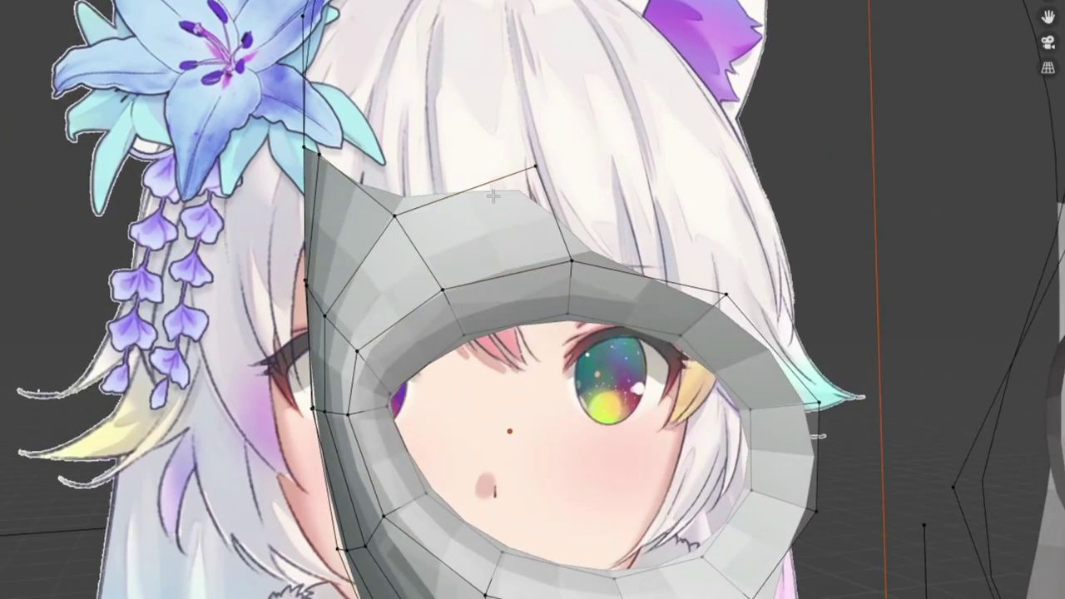
key(e)
middle_drag(432, 218, 345, 270)
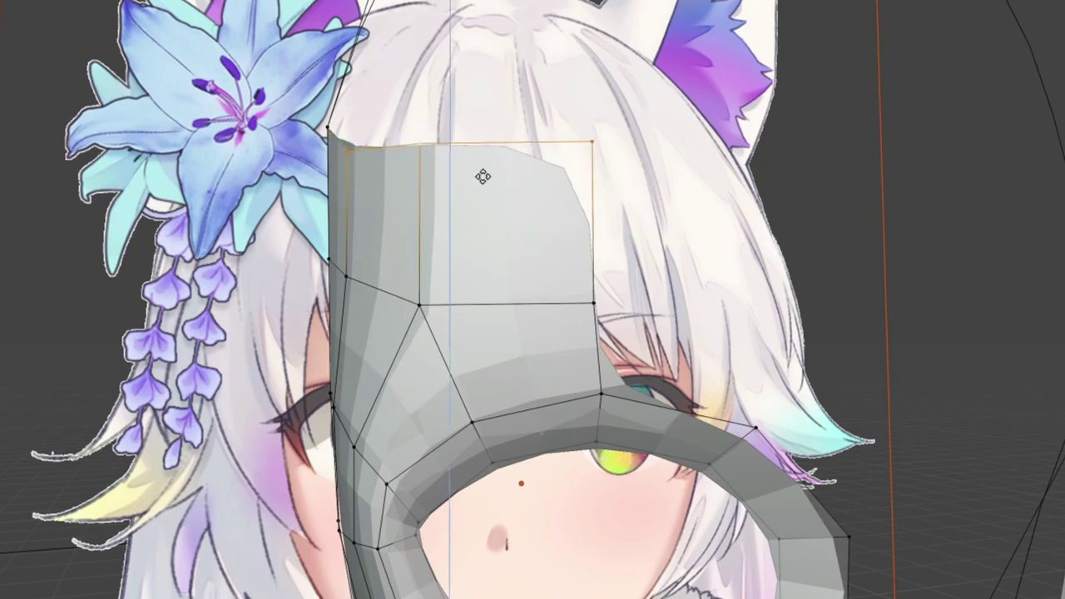
scroll(482, 176, down, 2)
mouse_move(447, 304)
middle_down()
mouse_move(391, 283)
mouse_move(466, 296)
mouse_move(568, 240)
mouse_move(504, 154)
middle_up()
scroll(391, 283, up, 3)
scroll(350, 280, up, 1)
scroll(351, 280, down, 2)
scroll(568, 240, up, 3)
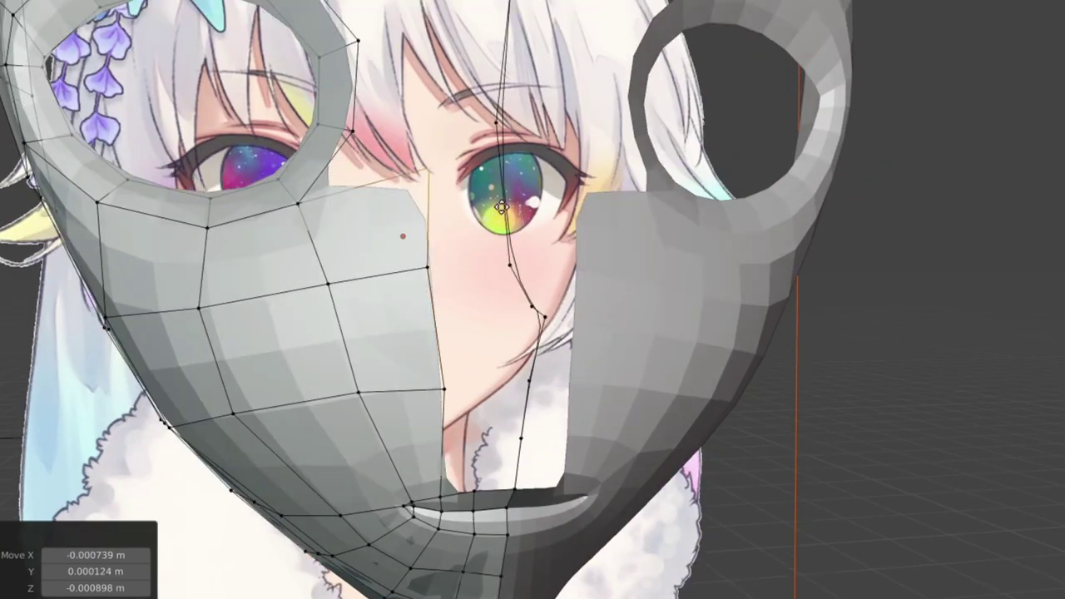
Select upper mask vertices and raise them toward the hairline.
mouse_move(417, 116)
middle_down()
mouse_move(413, 184)
mouse_move(551, 232)
middle_up()
click(413, 184)
click(548, 228)
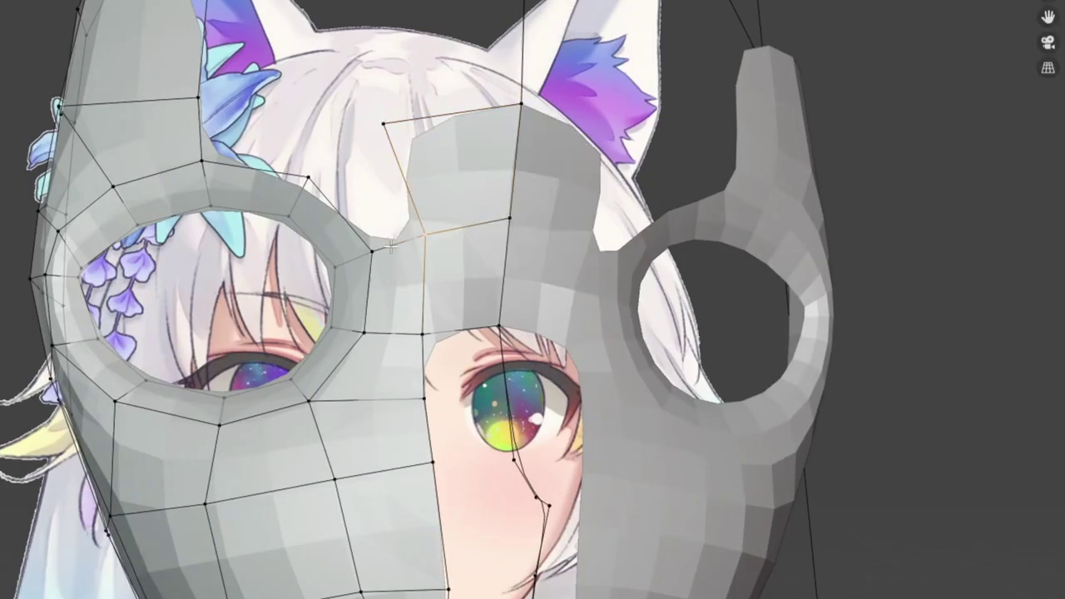
middle_drag(389, 244, 468, 265)
drag(446, 257, 444, 172)
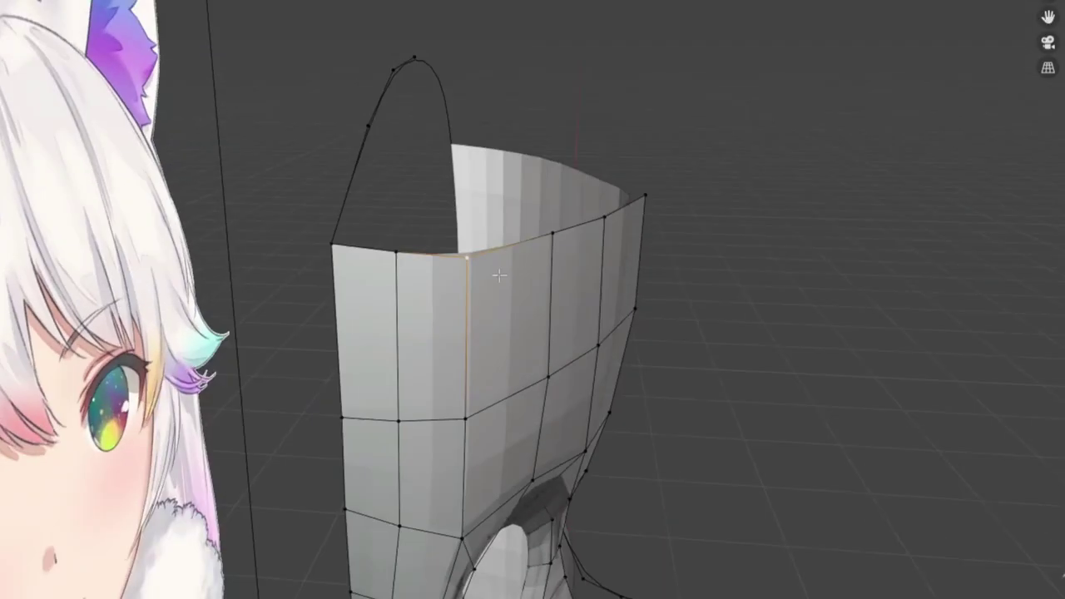
Raise the top vertices, then zoom in to compare the side profile with the blue guide strokes.
key(g)
click(758, 199)
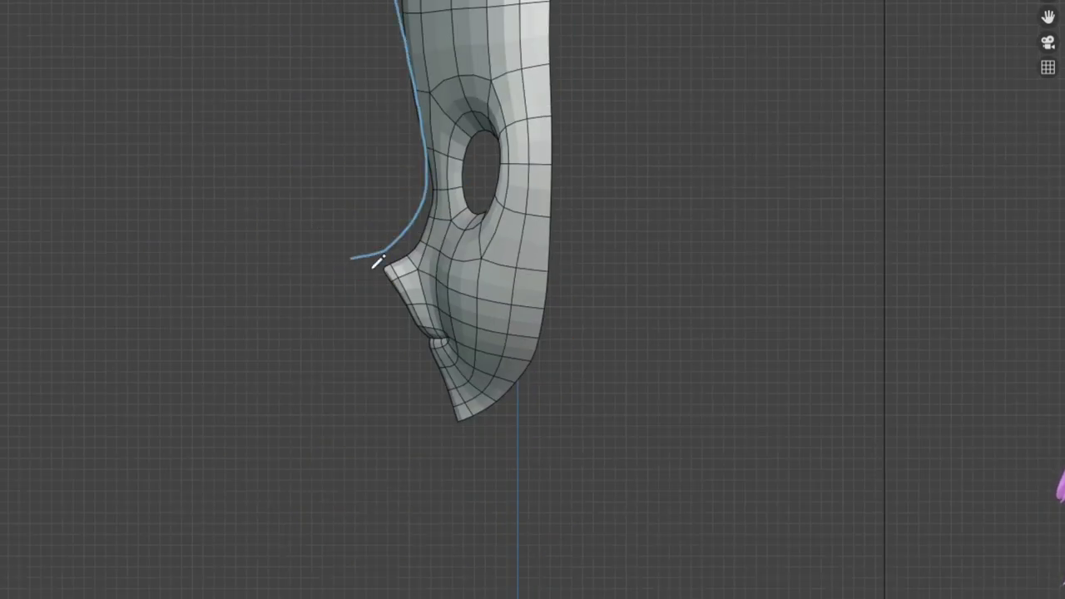
scroll(353, 313, down, 3)
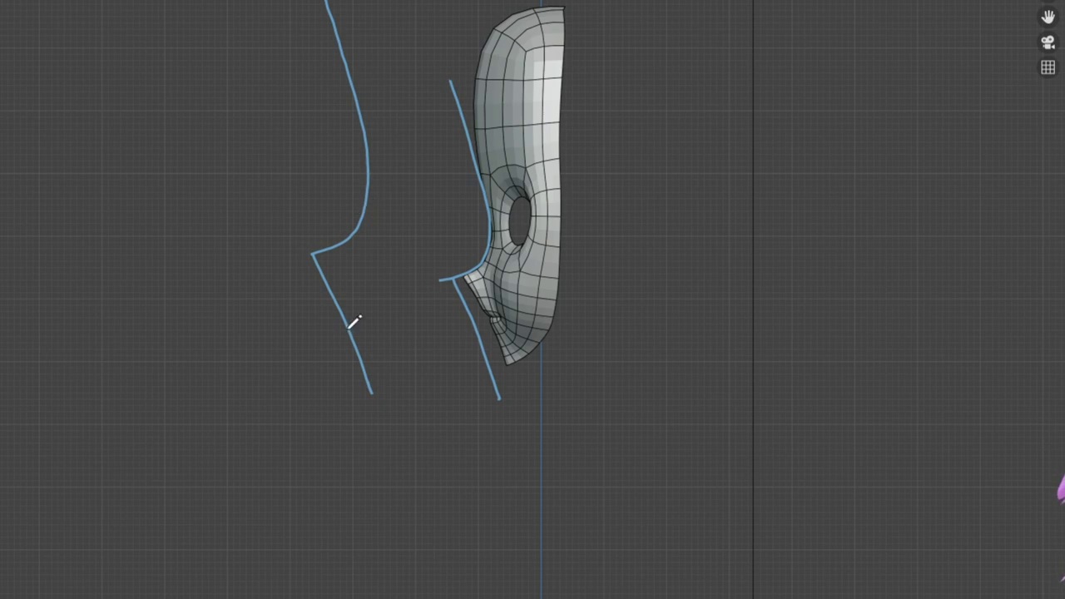
scroll(343, 291, down, 3)
scroll(356, 163, up, 5)
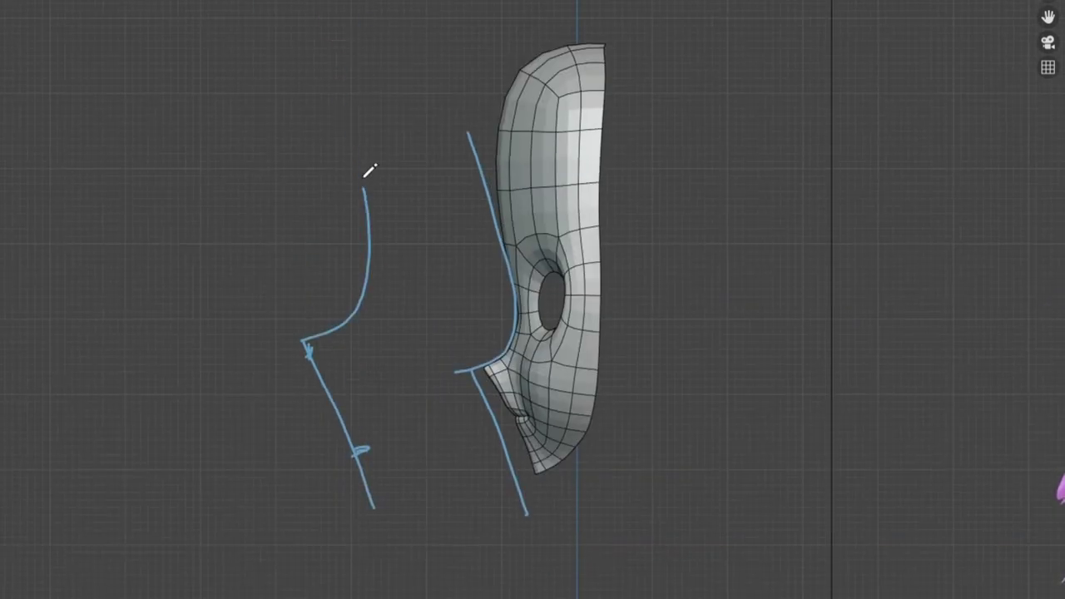
scroll(349, 350, up, 2)
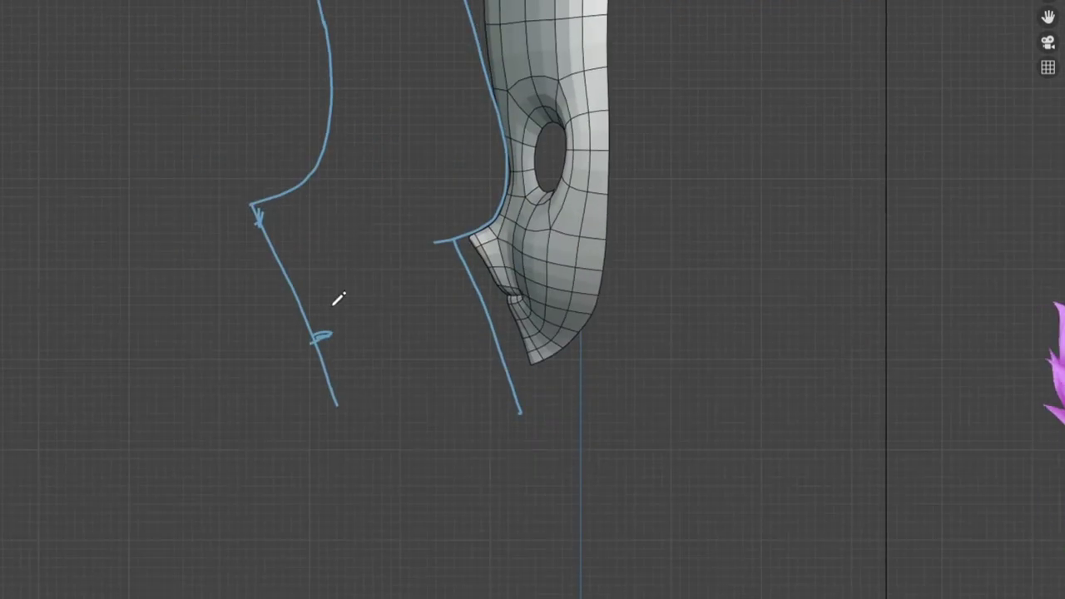
scroll(500, 308, up, 2)
scroll(465, 329, down, 5)
scroll(499, 307, up, 5)
Switch to Sculpt Mode via Quick Favorites and frame the cheek beside the nose.
key(q)
click(599, 277)
scroll(416, 296, up, 2)
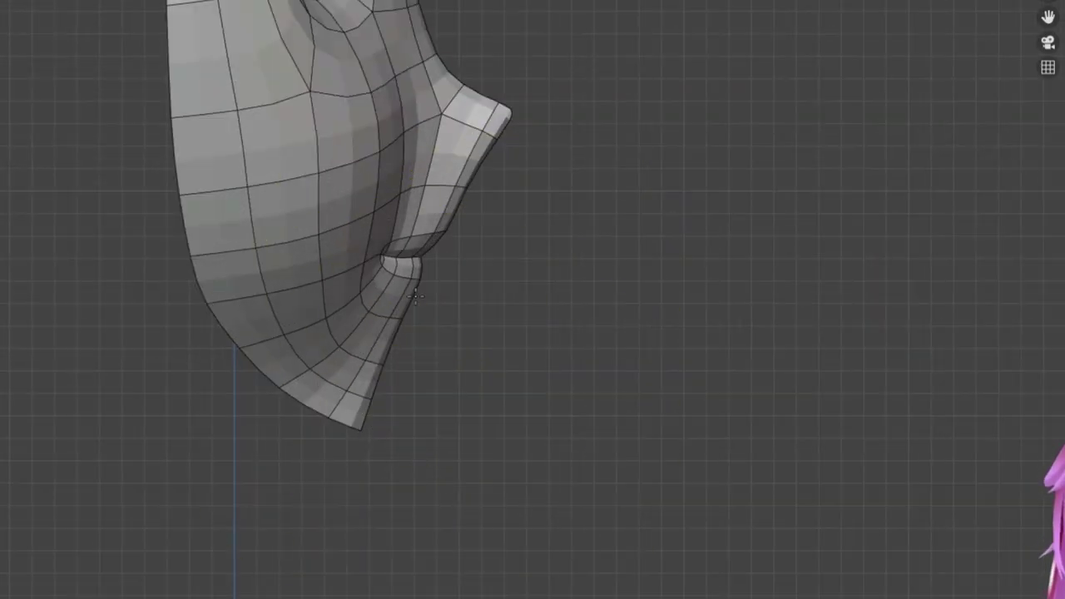
shift+middle_drag(399, 289, 337, 525)
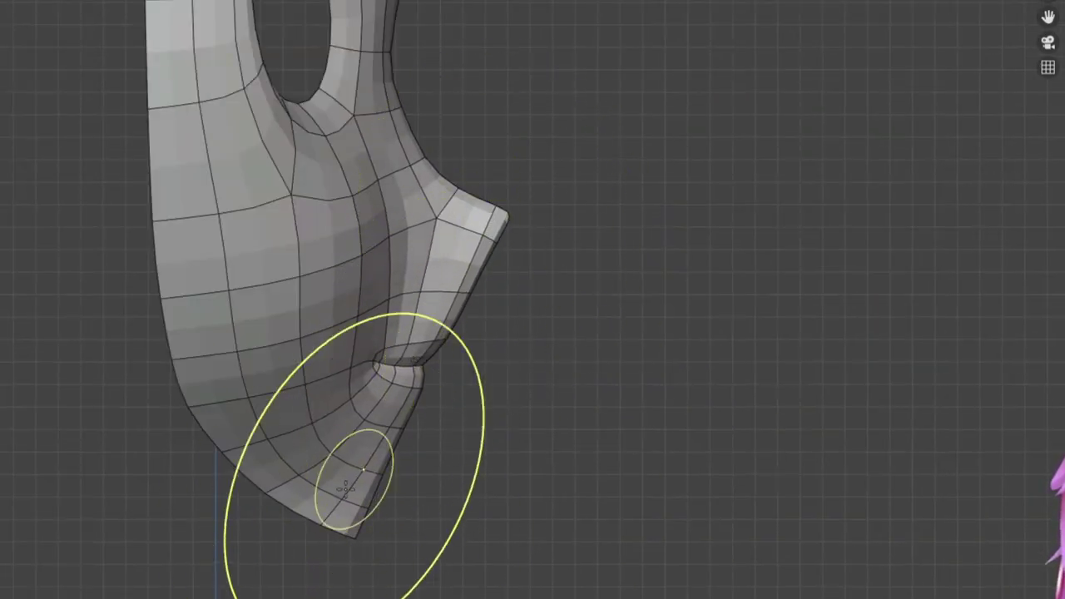
scroll(461, 335, up, 1)
scroll(387, 379, up, 1)
shift+middle_drag(392, 86, 428, 243)
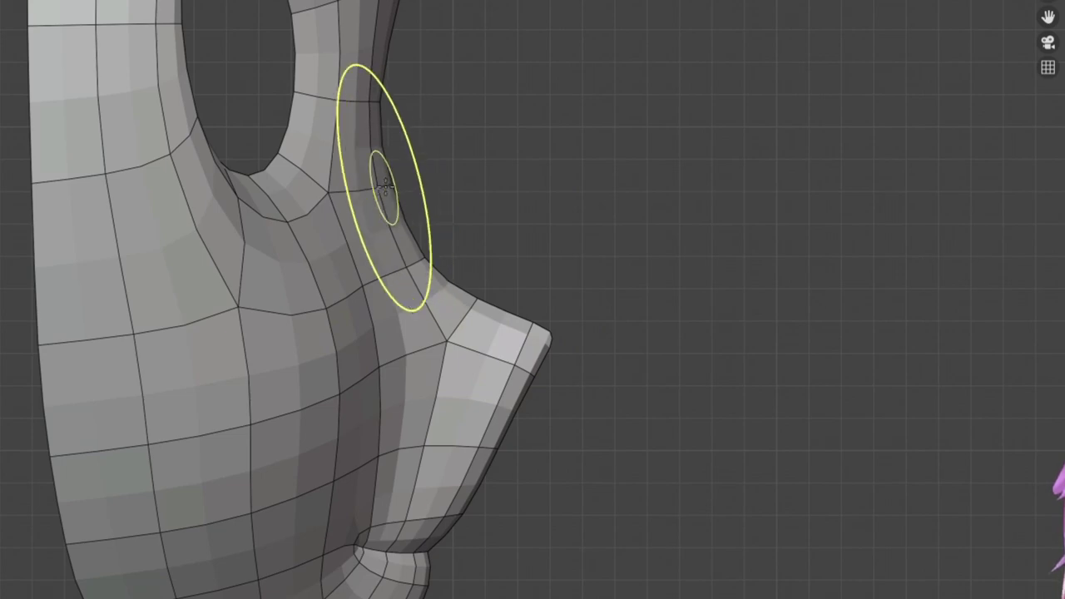
middle_drag(384, 187, 402, 183)
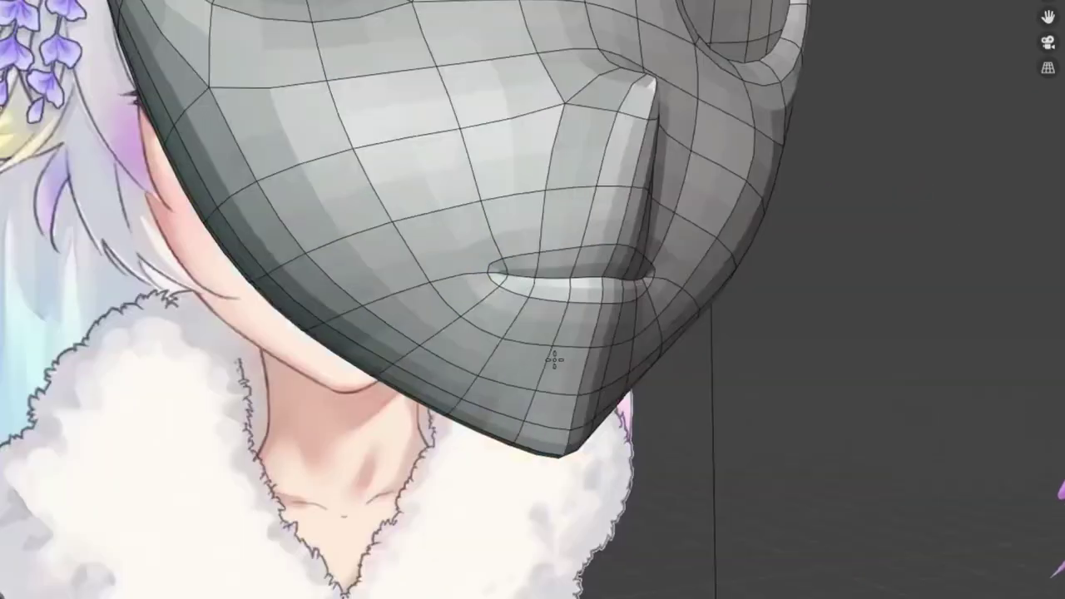
Zoom and orbit to view the sculpted lips and chin in profile.
scroll(553, 360, down, 3)
middle_drag(525, 349, 511, 274)
scroll(511, 274, up, 4)
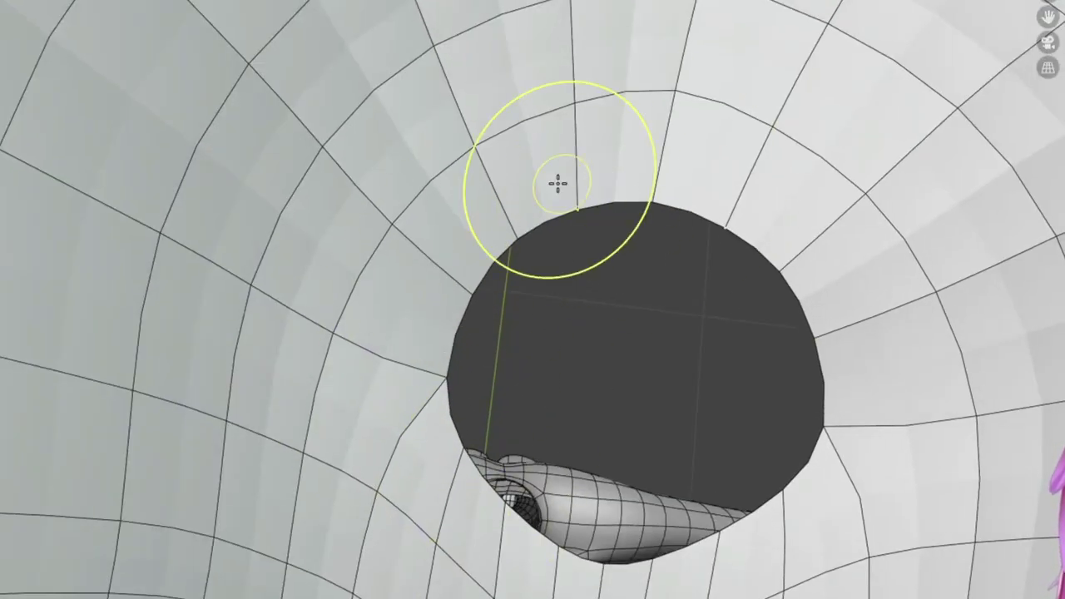
Reshape the loop around the head's underside opening and extrude it down about 0.024 m as a neck.
middle_drag(557, 183, 406, 357)
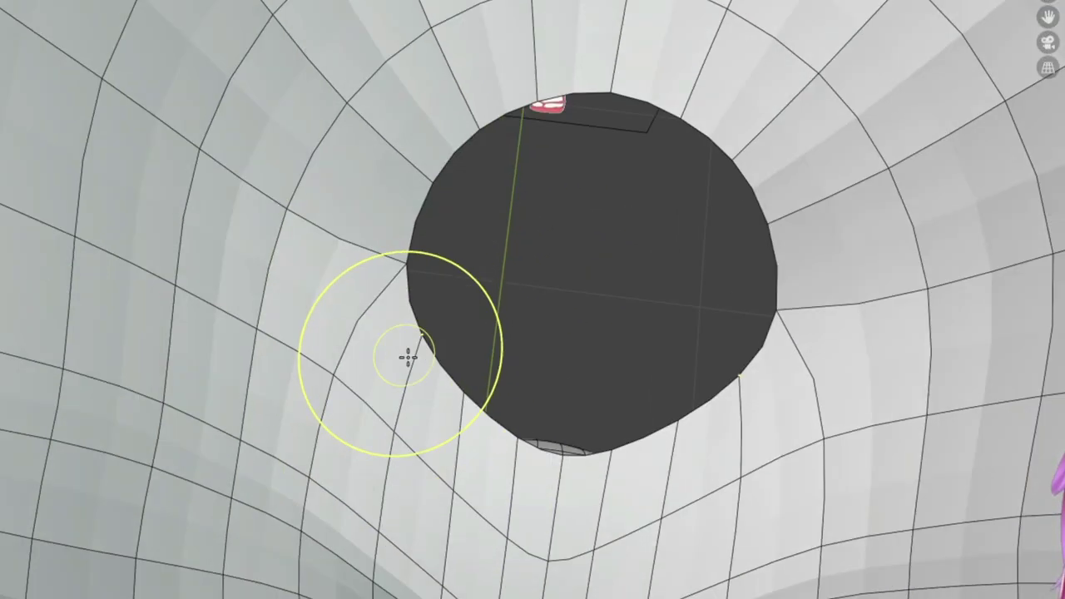
drag(438, 371, 474, 406)
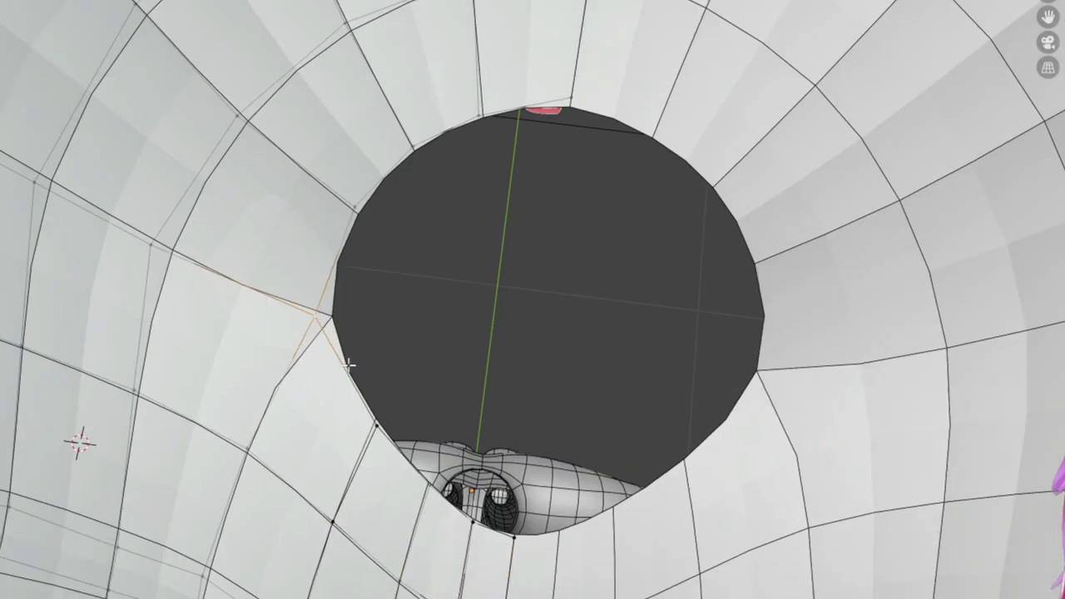
click(446, 89)
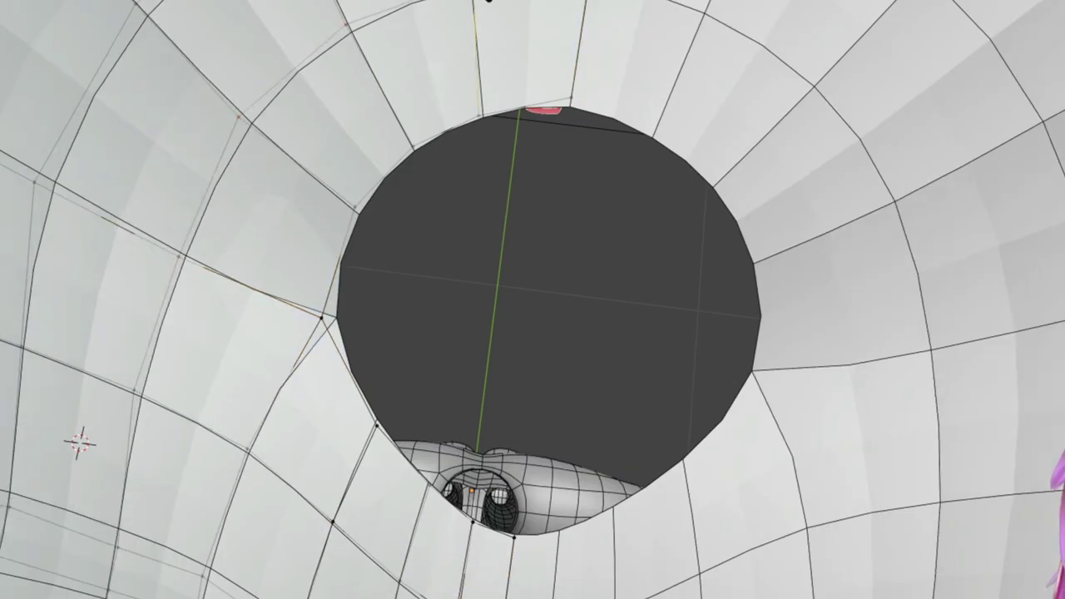
middle_drag(446, 89, 397, 180)
drag(398, 180, 388, 307)
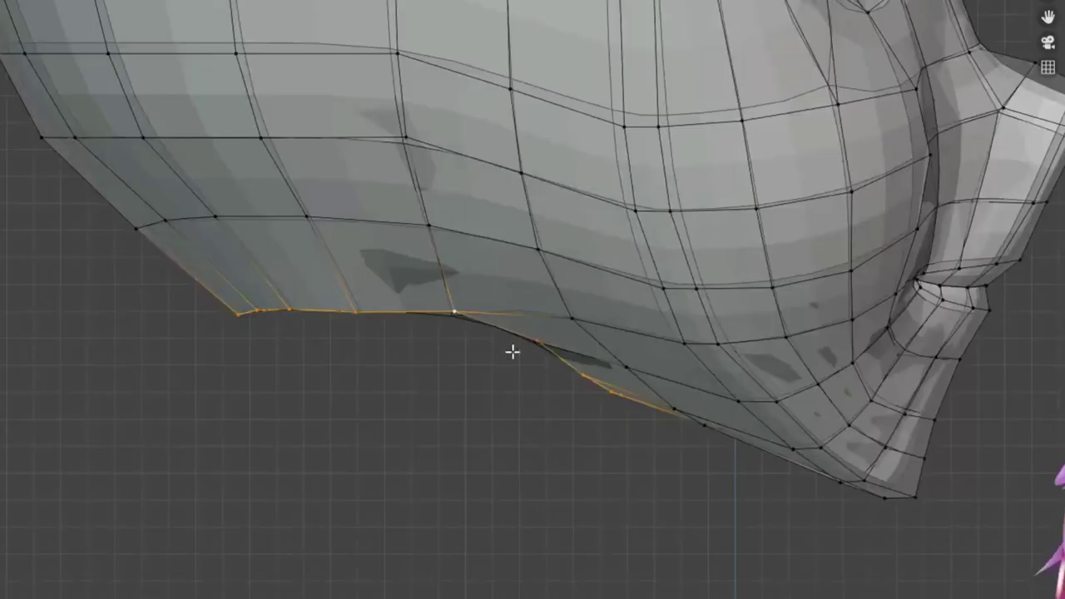
key(e)
click(518, 416)
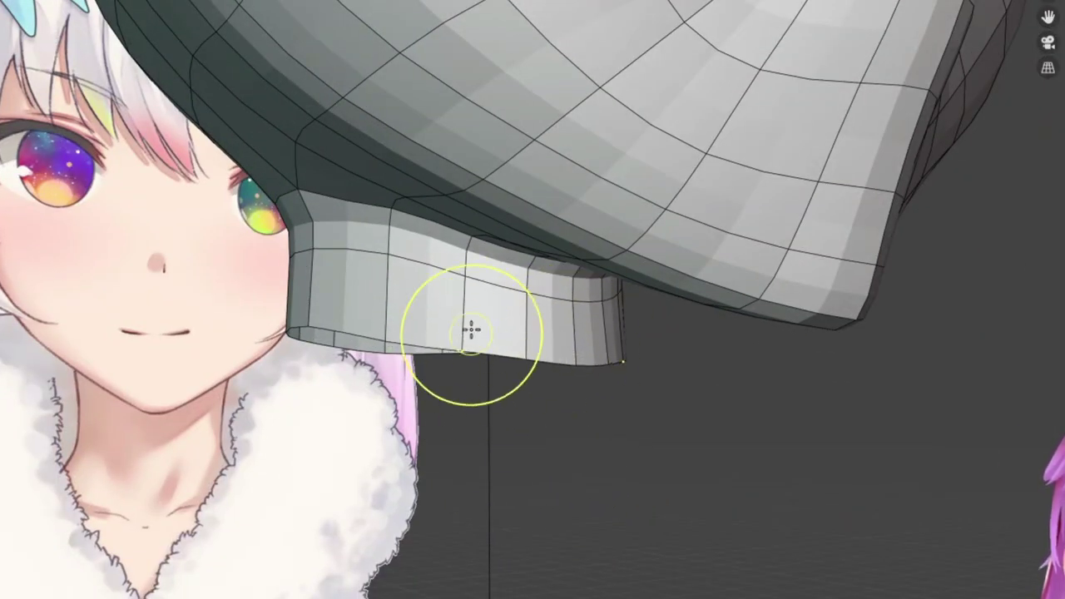
mouse_move(471, 330)
middle_down()
mouse_move(337, 313)
mouse_move(506, 425)
mouse_move(585, 363)
mouse_move(533, 296)
mouse_move(494, 276)
mouse_move(400, 344)
mouse_move(523, 388)
mouse_move(424, 404)
middle_up()
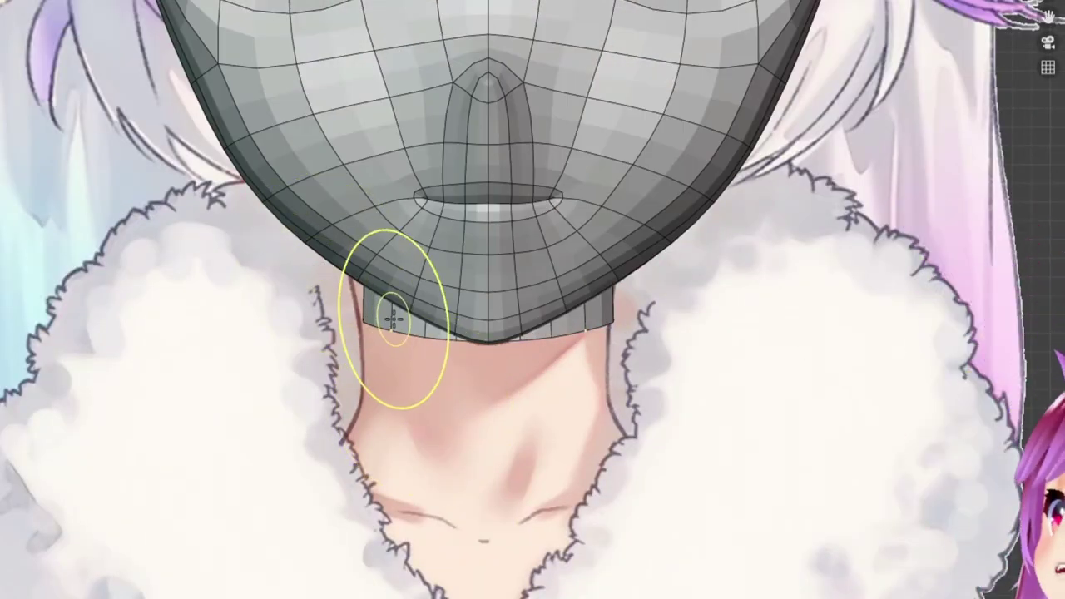
mouse_move(393, 319)
middle_down()
mouse_move(533, 341)
mouse_move(580, 316)
mouse_move(556, 340)
mouse_move(494, 140)
mouse_move(454, 209)
mouse_move(383, 183)
mouse_move(469, 97)
mouse_move(369, 74)
mouse_move(352, 112)
mouse_move(525, 166)
mouse_move(417, 169)
mouse_move(455, 42)
mouse_move(525, 192)
mouse_move(606, 91)
mouse_move(403, 238)
mouse_move(499, 304)
mouse_move(504, 441)
middle_up()
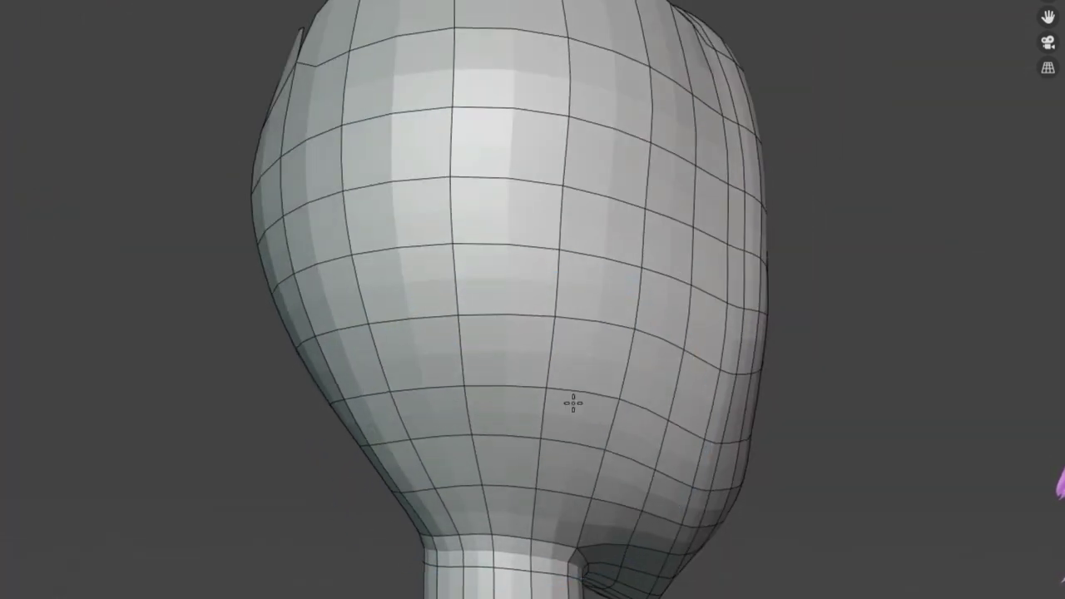
mouse_move(573, 403)
middle_down()
mouse_move(405, 416)
mouse_move(449, 457)
mouse_move(384, 382)
mouse_move(574, 430)
middle_up()
Select a strip of faces on the head shell's top rim and raise it along one axis.
middle_drag(337, 114, 380, 480)
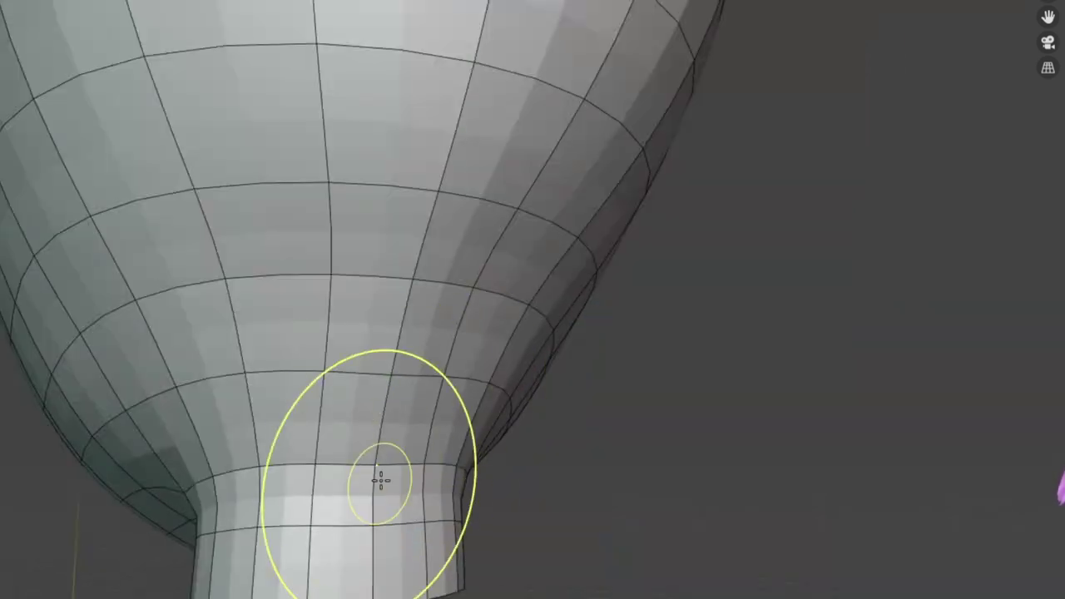
scroll(524, 464, down, 3)
mouse_move(523, 463)
middle_down()
mouse_move(418, 411)
mouse_move(482, 280)
middle_up()
scroll(511, 358, up, 4)
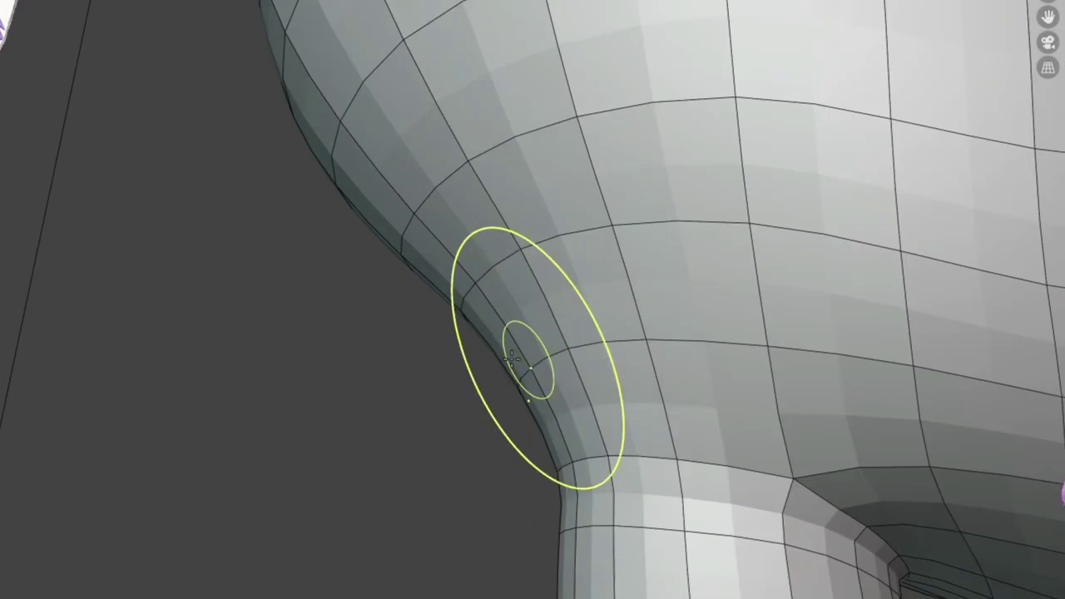
scroll(511, 358, down, 5)
key(g)
click(405, 338)
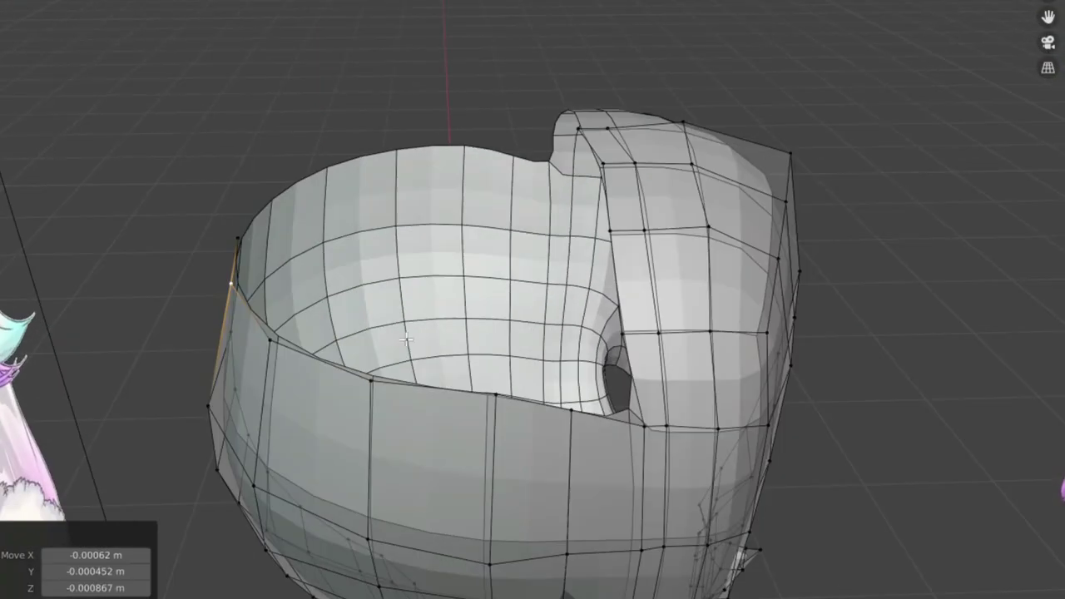
middle_drag(405, 339, 516, 249)
key(a)
click(560, 197)
key(g)
key(y)
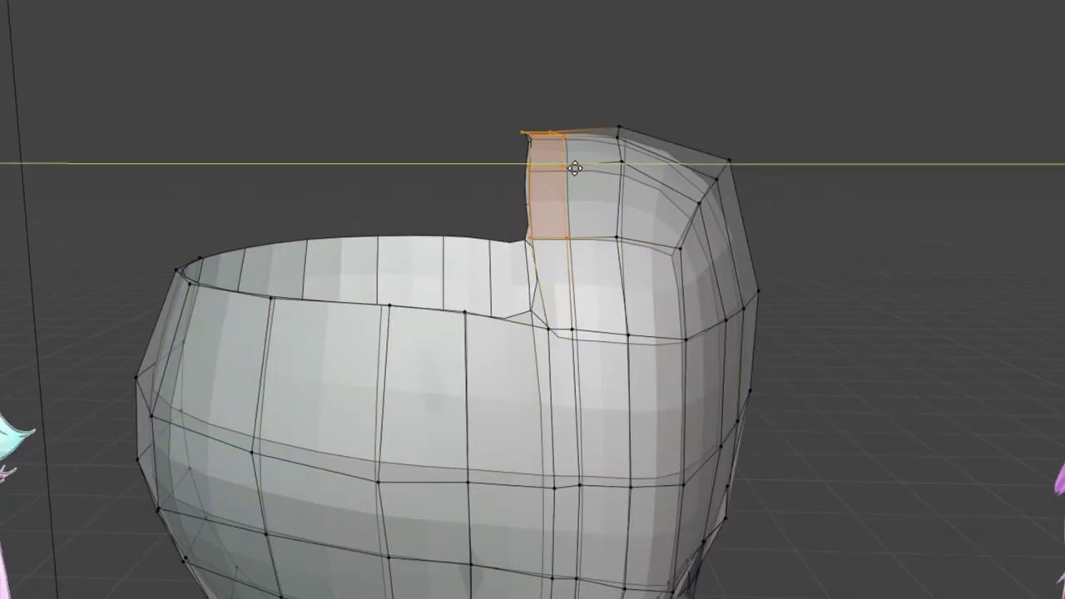
click(629, 120)
key(Tab)
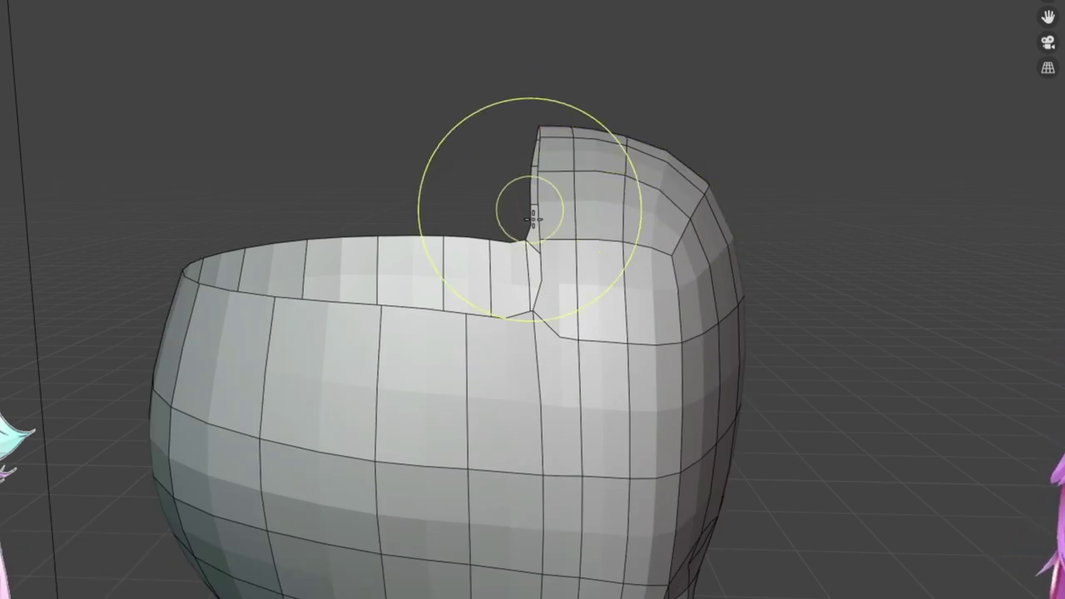
Back in Edit Mode, select edges along the shell's top rim.
middle_drag(532, 218, 563, 252)
middle_drag(492, 255, 475, 205)
key(Tab)
ctrl+click(183, 154)
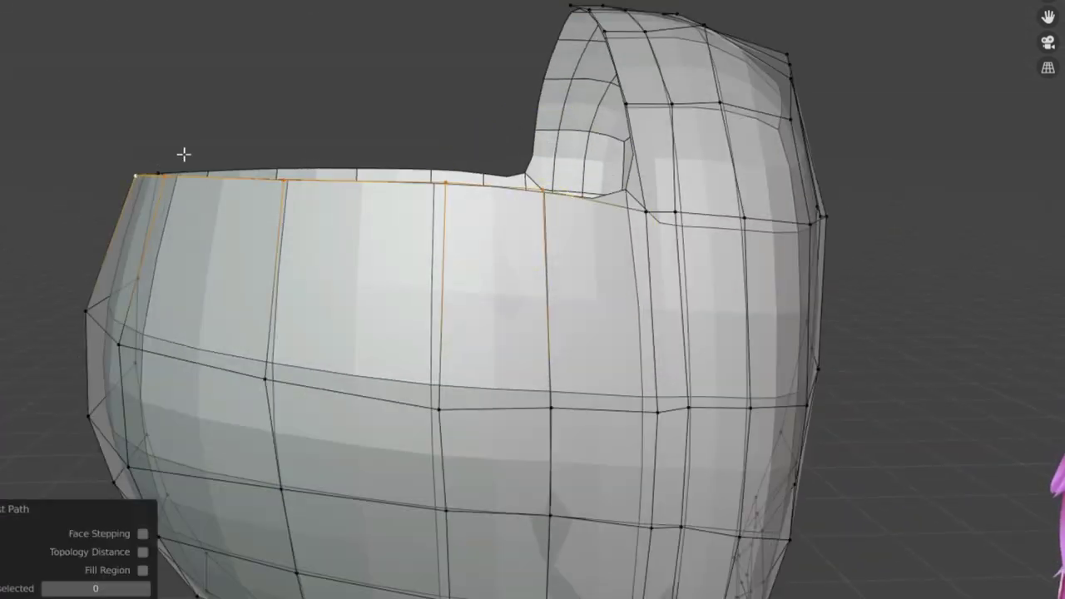
mouse_move(183, 154)
middle_down()
mouse_move(250, 216)
mouse_move(298, 296)
mouse_move(280, 231)
middle_up()
click(293, 243)
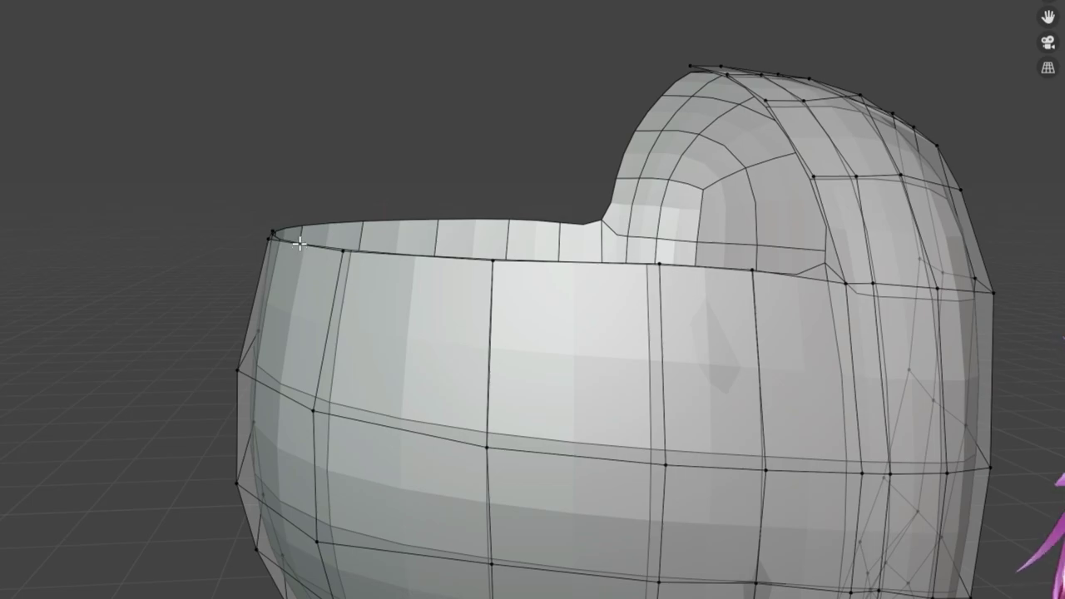
In front orthographic view, drag a top-rim vertex to level the rim.
key(KP_1)
scroll(402, 164, up, 3)
drag(637, 227, 641, 345)
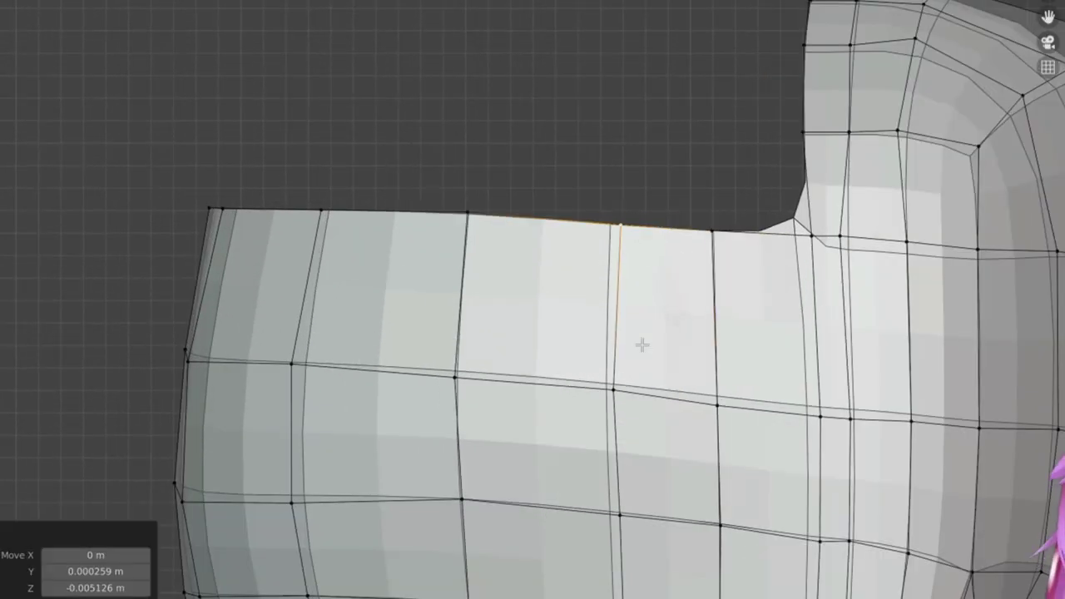
Select a shortest path of edges running along the top rim.
click(297, 202)
ctrl+click(435, 294)
click(346, 183)
ctrl+click(347, 183)
shift+middle_drag(347, 183, 409, 214)
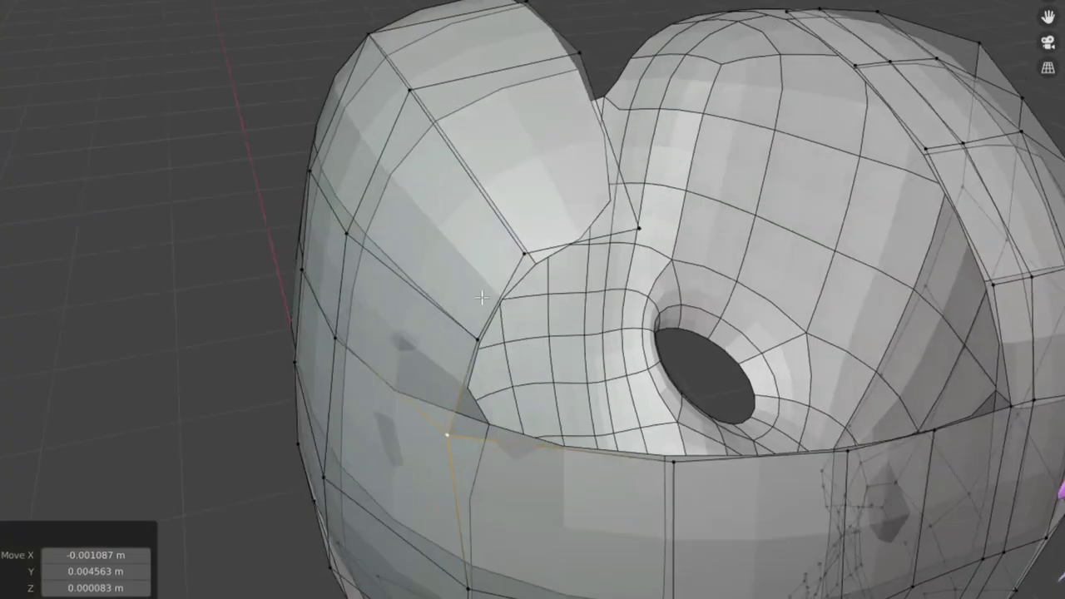
ctrl+click(471, 363)
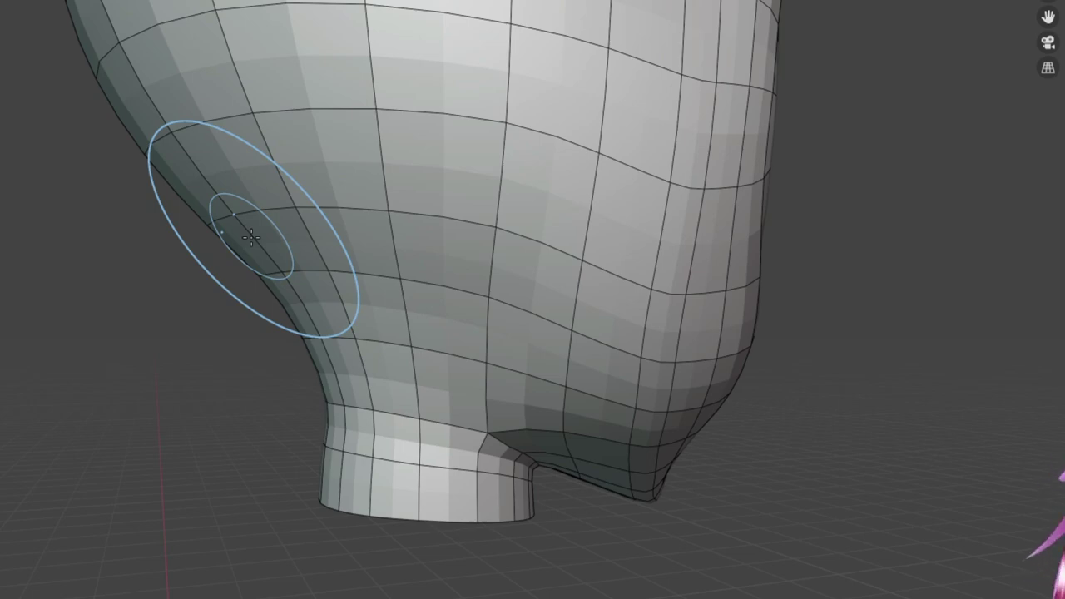
Move the neck's bottom loop down along Z and flatten it with scale Z 0.
scroll(524, 261, up, 3)
mouse_move(523, 261)
middle_down()
mouse_move(376, 190)
mouse_move(492, 269)
mouse_move(264, 270)
mouse_move(475, 241)
mouse_move(430, 242)
mouse_move(333, 352)
mouse_move(338, 327)
mouse_move(704, 83)
mouse_move(602, 261)
middle_up()
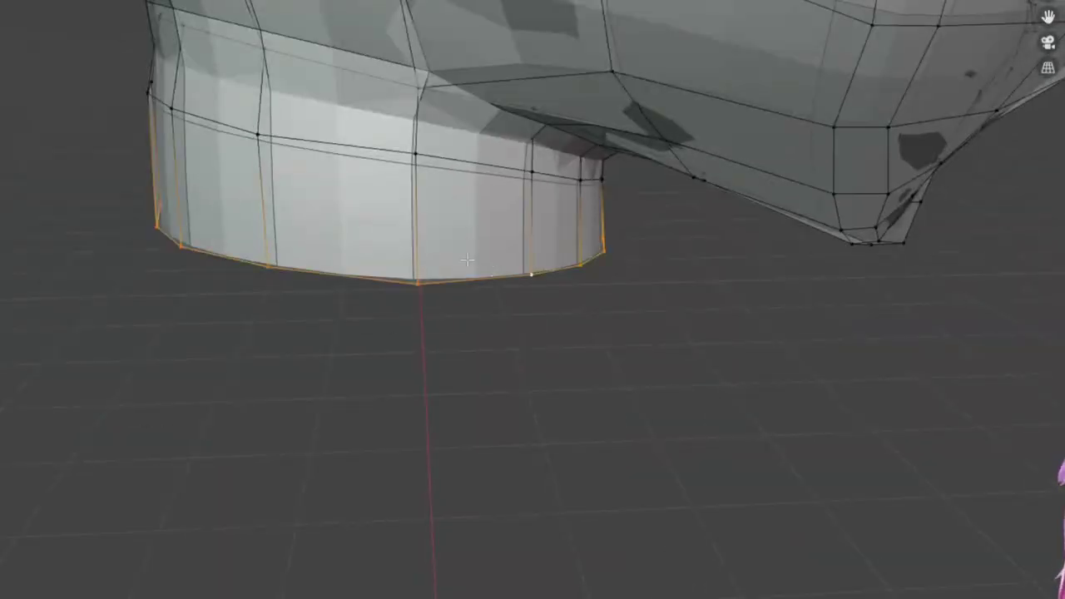
key(g)
key(z)
click(511, 344)
key(s)
key(z)
key(0)
key(Return)
key(Tab)
Orbit and zoom around the neck to inspect the lowered, flattened rim.
mouse_move(420, 126)
middle_down()
mouse_move(344, 291)
mouse_move(452, 208)
mouse_move(380, 231)
mouse_move(512, 345)
mouse_move(506, 333)
mouse_move(508, 372)
middle_up()
scroll(344, 292, up, 3)
scroll(344, 291, down, 2)
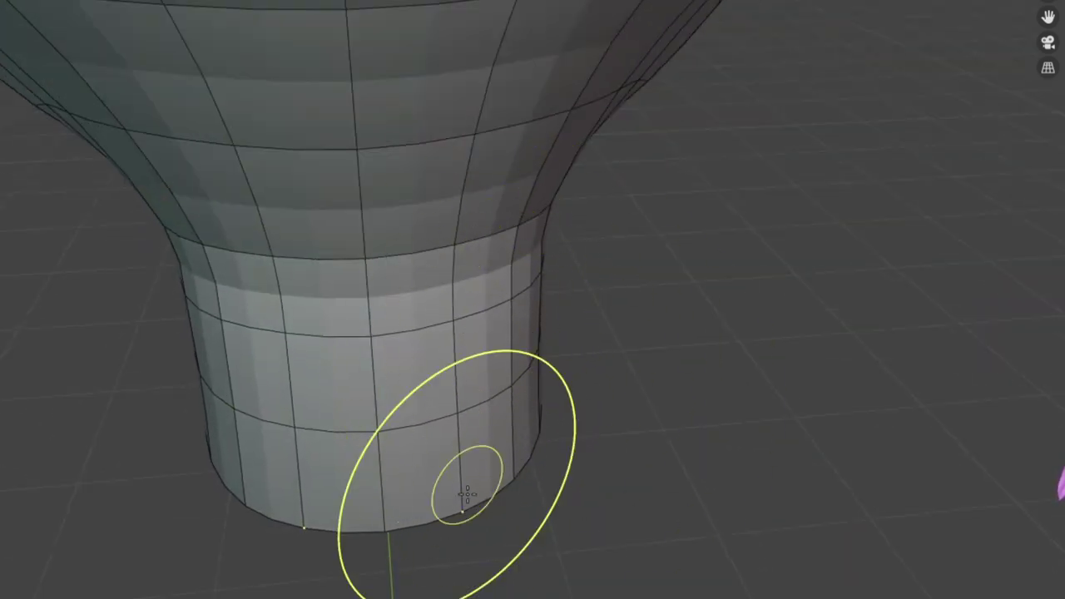
mouse_move(466, 495)
middle_down()
mouse_move(540, 316)
mouse_move(297, 214)
mouse_move(424, 357)
middle_up()
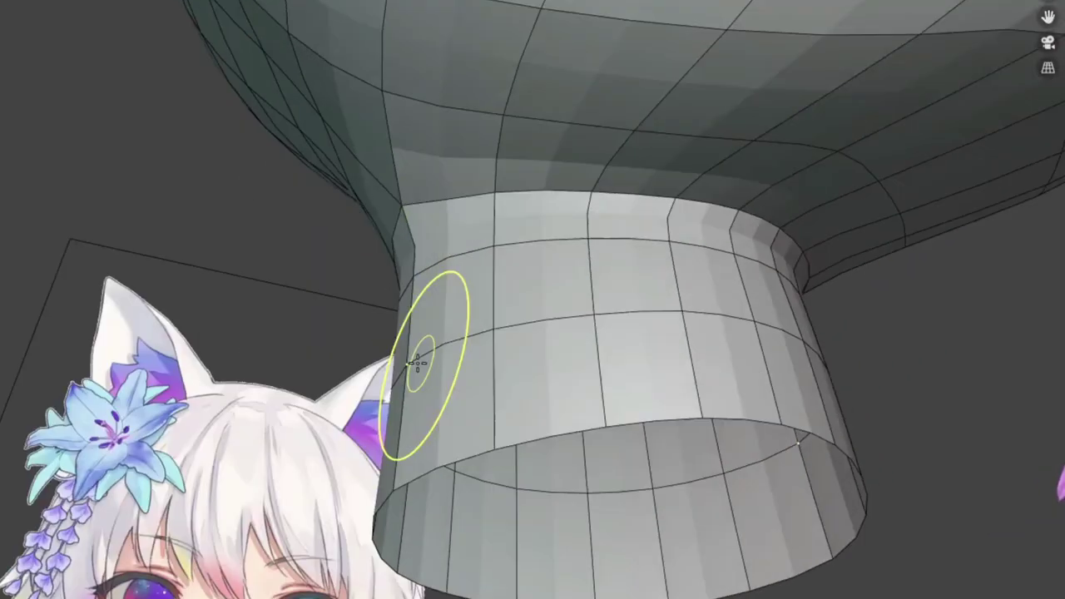
scroll(625, 409, down, 4)
scroll(546, 342, up, 5)
scroll(540, 443, up, 3)
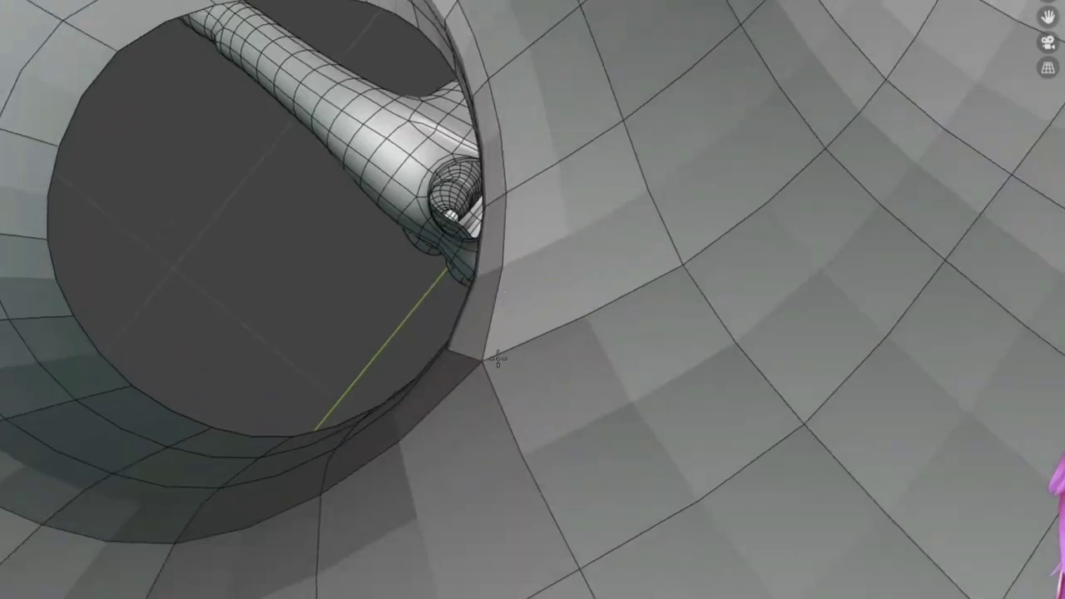
scroll(494, 352, down, 5)
middle_drag(494, 352, 371, 332)
scroll(476, 376, up, 2)
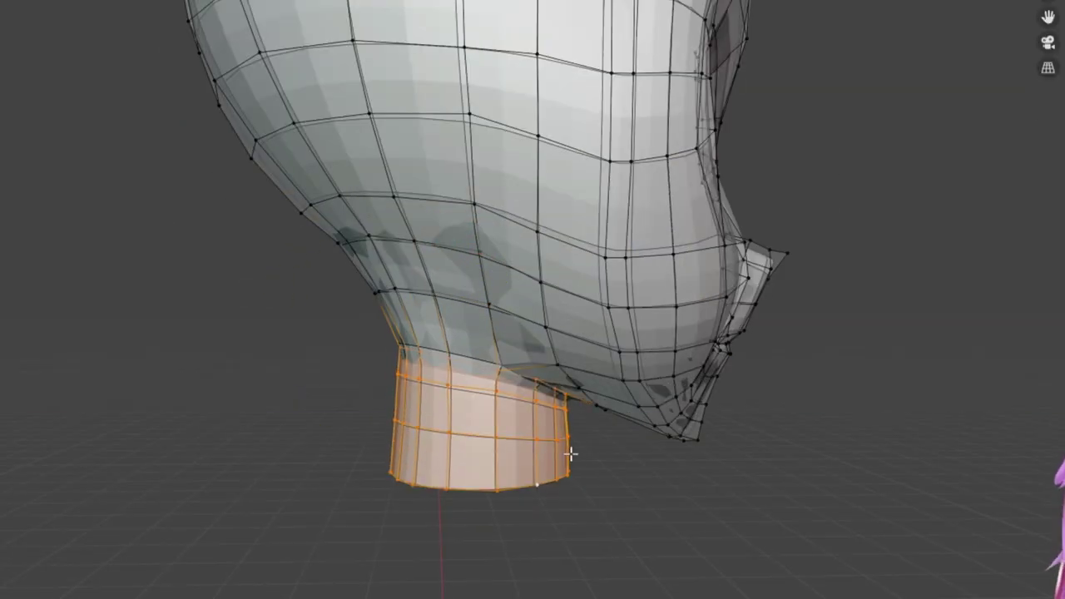
Return to Sculpt Mode and view the head from the front-side and side, showing the ear.
key(Tab)
middle_drag(570, 453, 365, 264)
scroll(519, 190, down, 4)
mouse_move(519, 190)
middle_down()
mouse_move(328, 316)
mouse_move(521, 235)
middle_up()
scroll(342, 218, up, 3)
scroll(505, 305, up, 2)
mouse_move(505, 305)
middle_down()
mouse_move(521, 368)
mouse_move(600, 250)
middle_up()
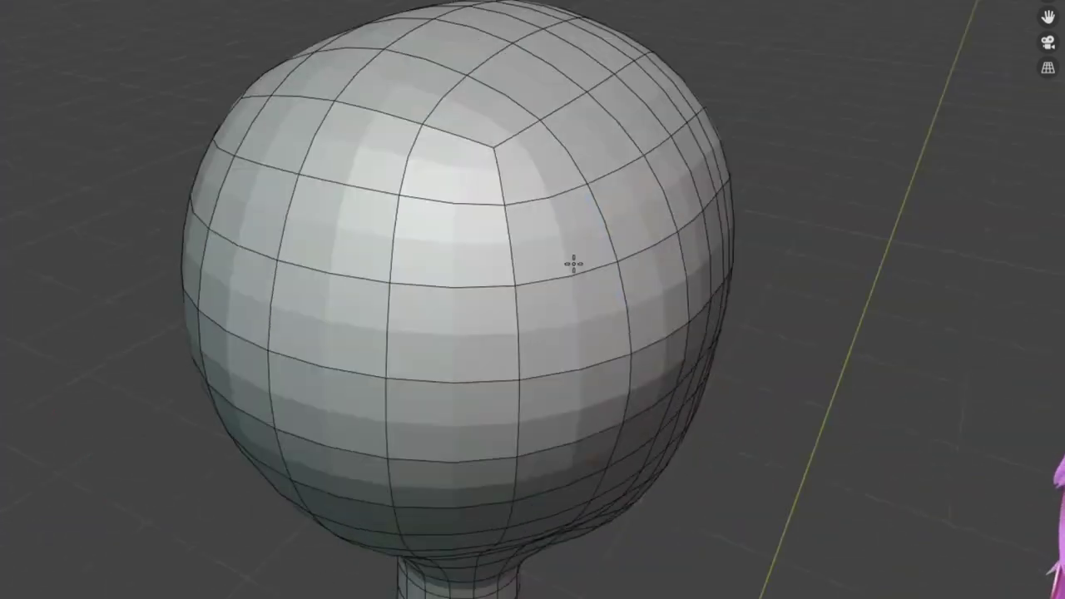
mouse_move(624, 190)
middle_down()
mouse_move(637, 304)
mouse_move(590, 497)
mouse_move(580, 358)
mouse_move(501, 358)
middle_up()
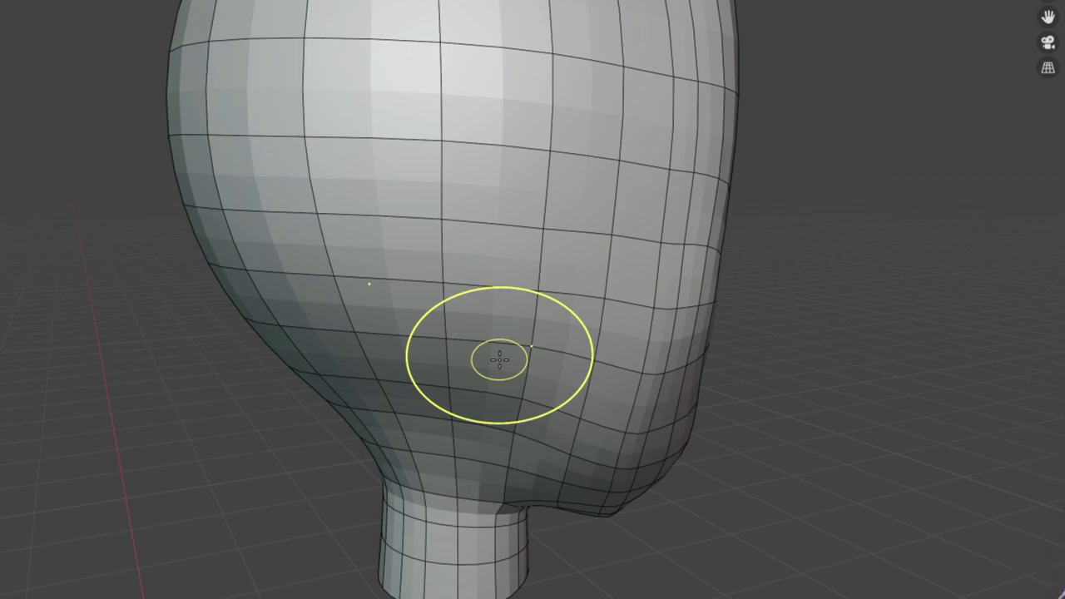
mouse_move(500, 358)
middle_down()
mouse_move(435, 285)
mouse_move(475, 257)
mouse_move(505, 328)
mouse_move(454, 199)
mouse_move(487, 458)
mouse_move(351, 205)
mouse_move(485, 447)
mouse_move(589, 405)
mouse_move(469, 183)
mouse_move(471, 256)
middle_up()
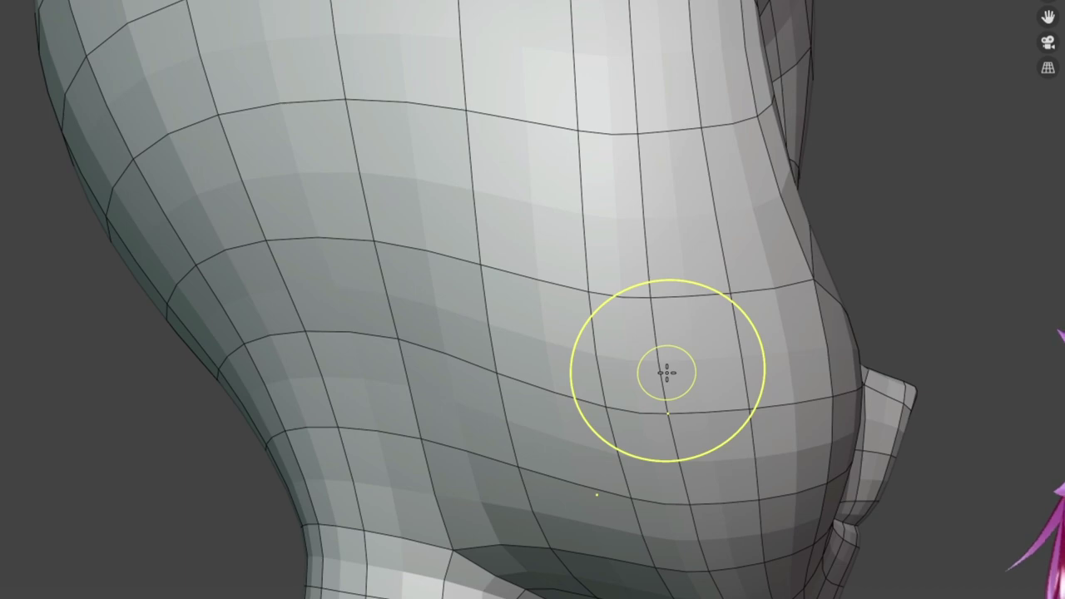
mouse_move(662, 375)
middle_down()
mouse_move(554, 191)
mouse_move(485, 261)
mouse_move(249, 294)
mouse_move(414, 273)
middle_up()
scroll(609, 281, up, 3)
scroll(538, 265, down, 2)
scroll(606, 213, up, 2)
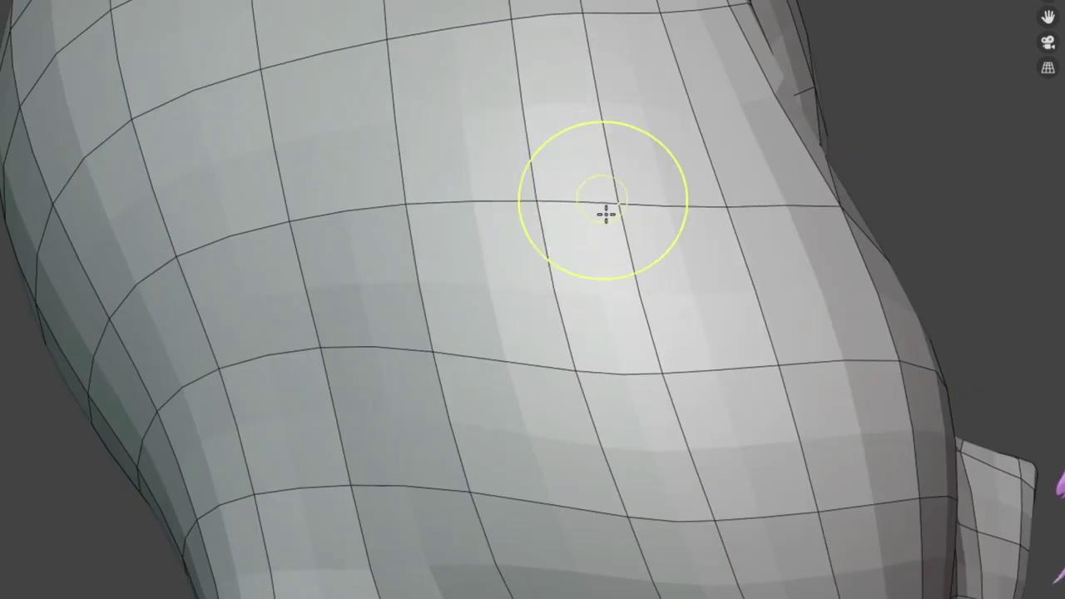
mouse_move(606, 214)
middle_down()
mouse_move(511, 226)
mouse_move(297, 208)
middle_up()
scroll(490, 314, down, 3)
middle_drag(490, 313, 454, 266)
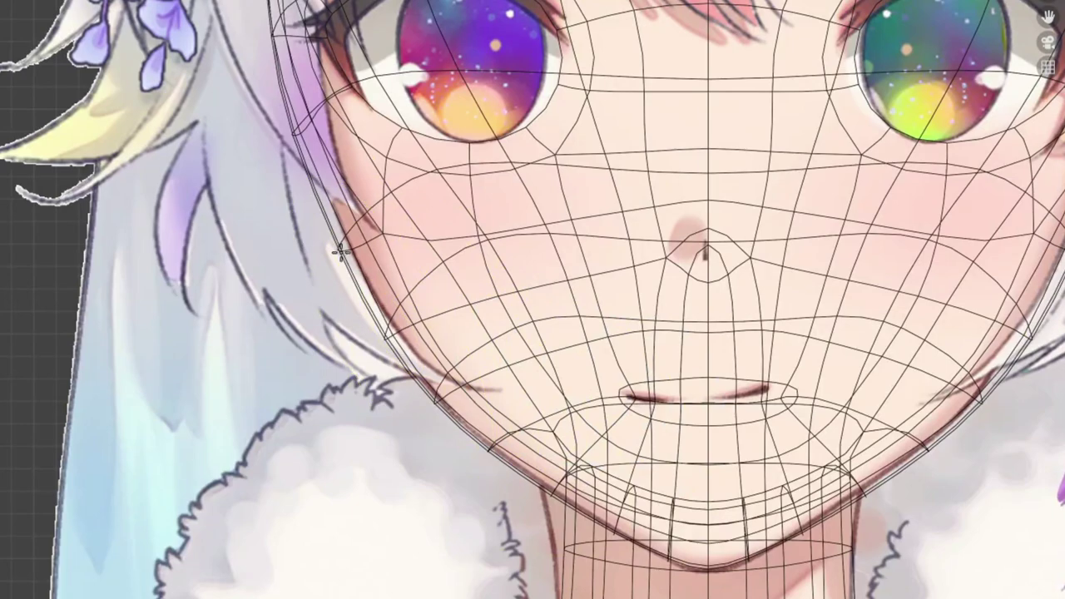
scroll(665, 450, up, 3)
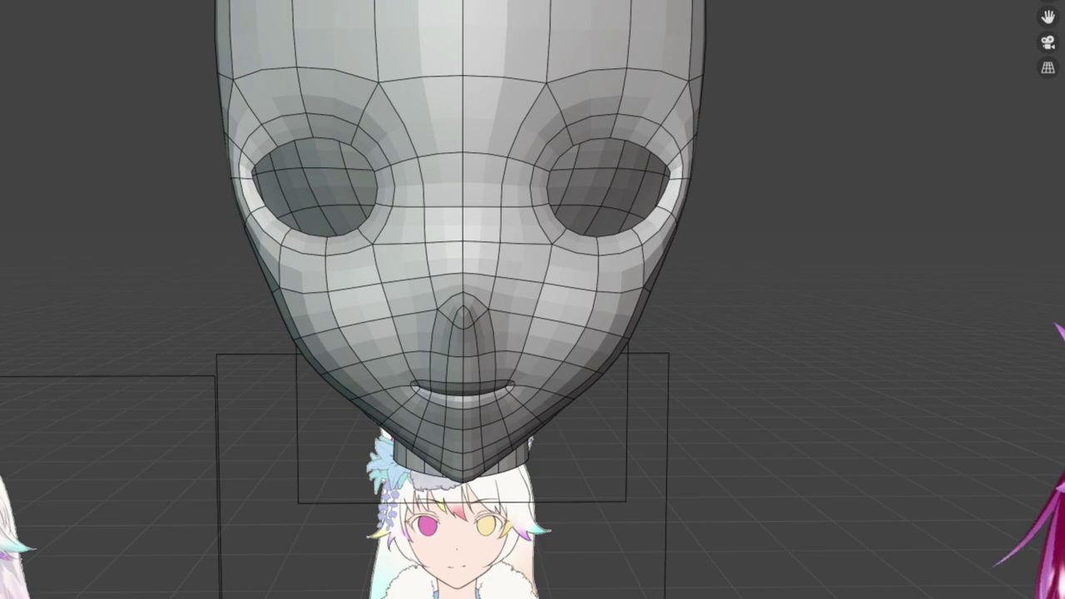
Scale up the ring of vertices around the eye hole.
middle_drag(533, 273, 391, 215)
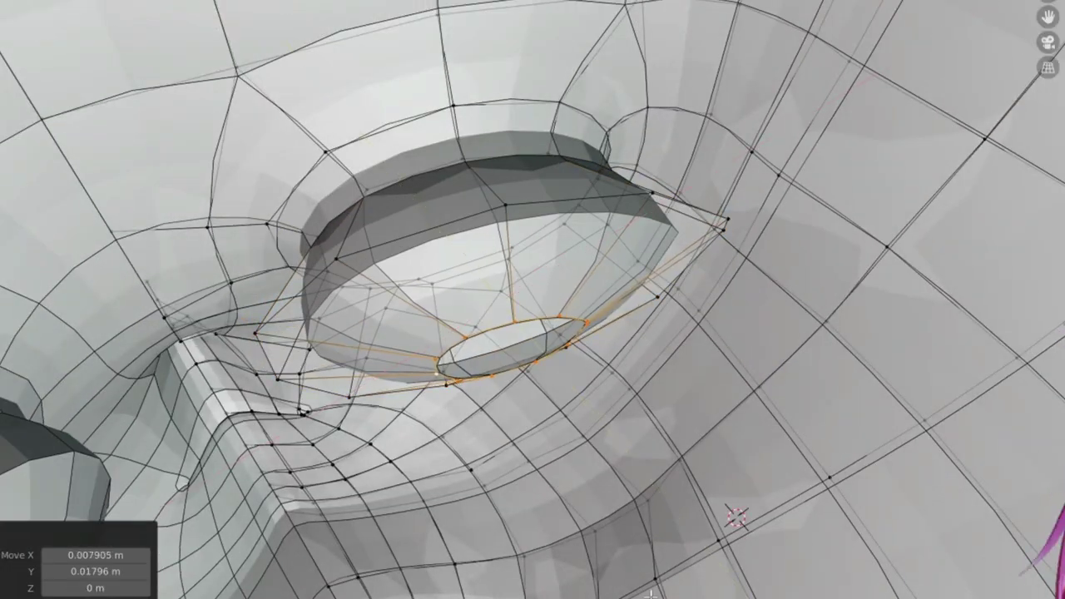
middle_drag(651, 592, 614, 440)
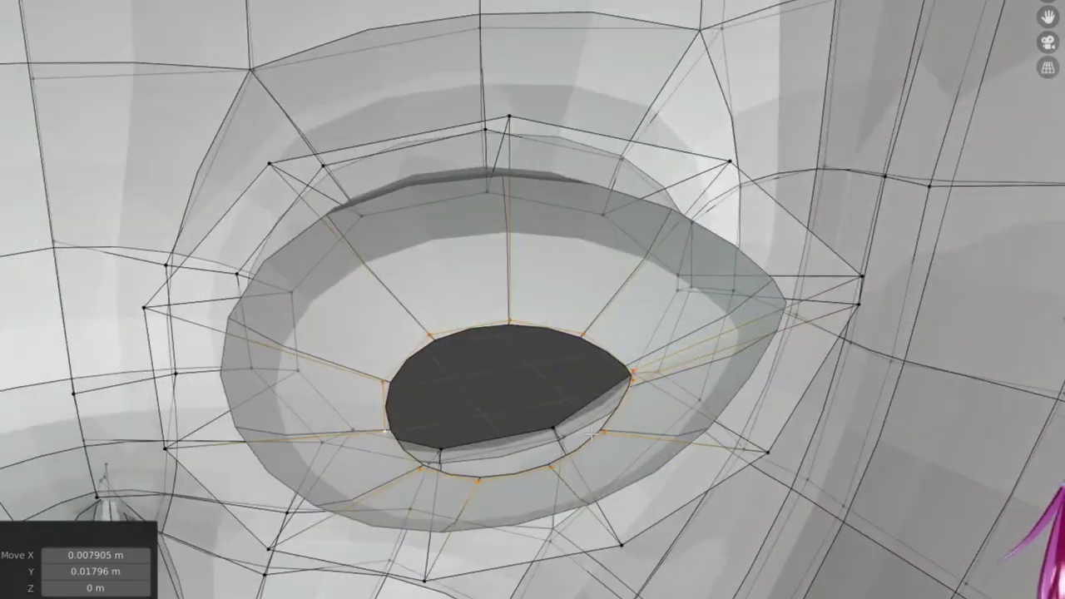
key(s)
click(613, 440)
scroll(632, 216, up, 2)
scroll(632, 216, down, 1)
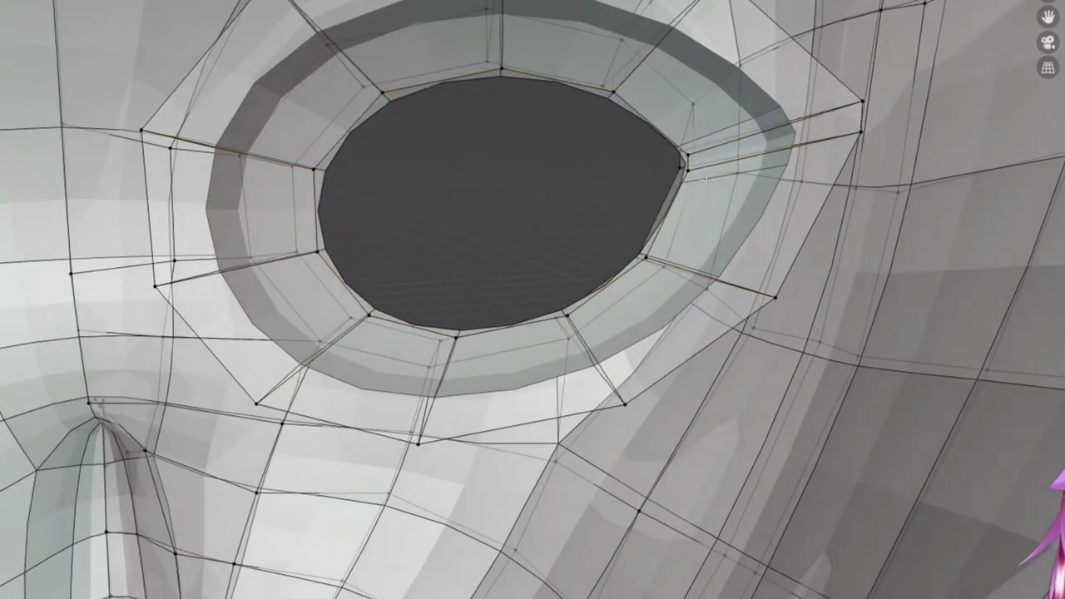
Dissolve the extra vertices on the socket rim and shrink the socket edge loop.
middle_drag(632, 216, 298, 261)
click(393, 247)
key(x)
click(420, 235)
alt+click(298, 261)
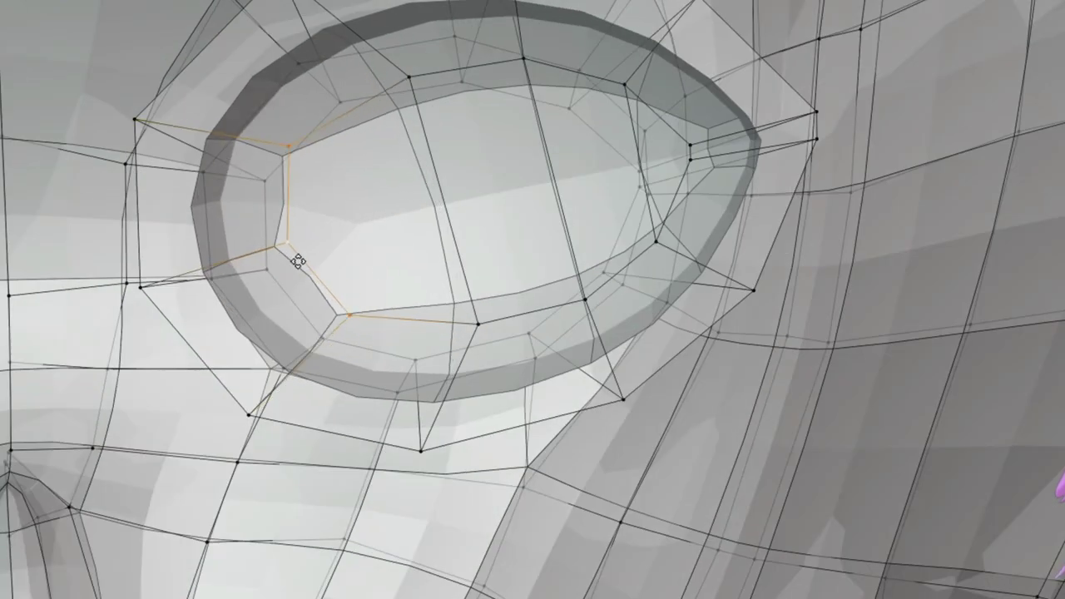
key(s)
Scale and edge-slide the short edge path at the eye corner.
ctrl+click(623, 283)
key(s)
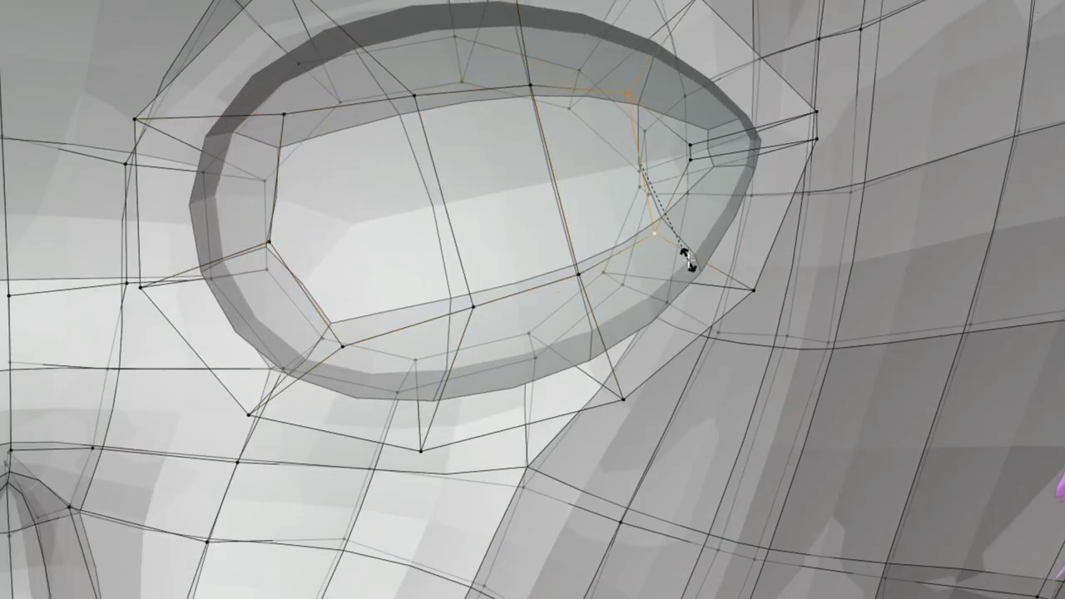
click(811, 273)
middle_drag(811, 272, 788, 283)
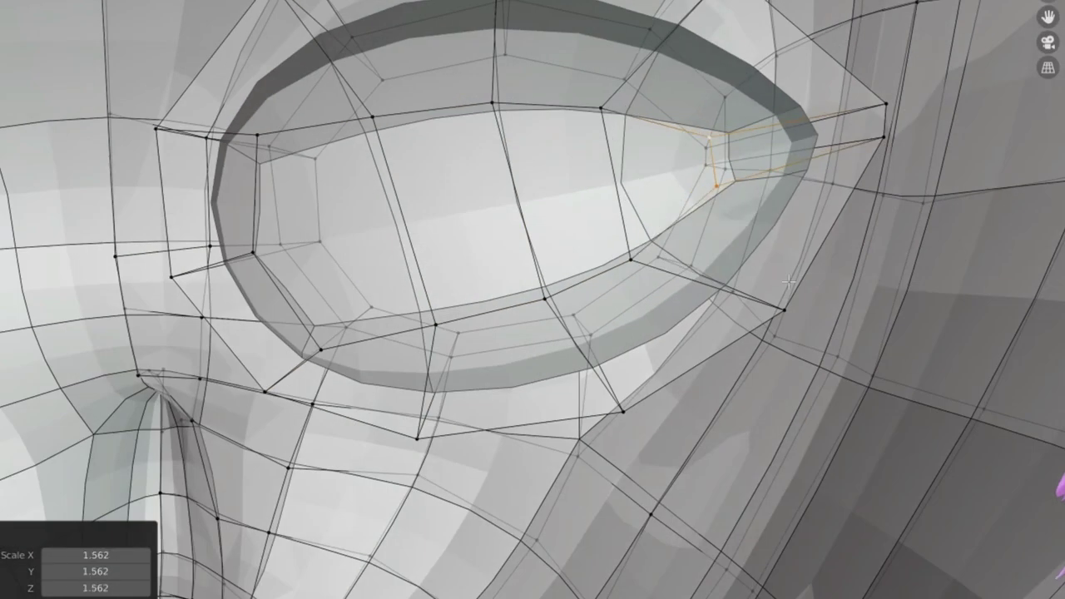
key(g)
key(g)
click(689, 189)
click(728, 291)
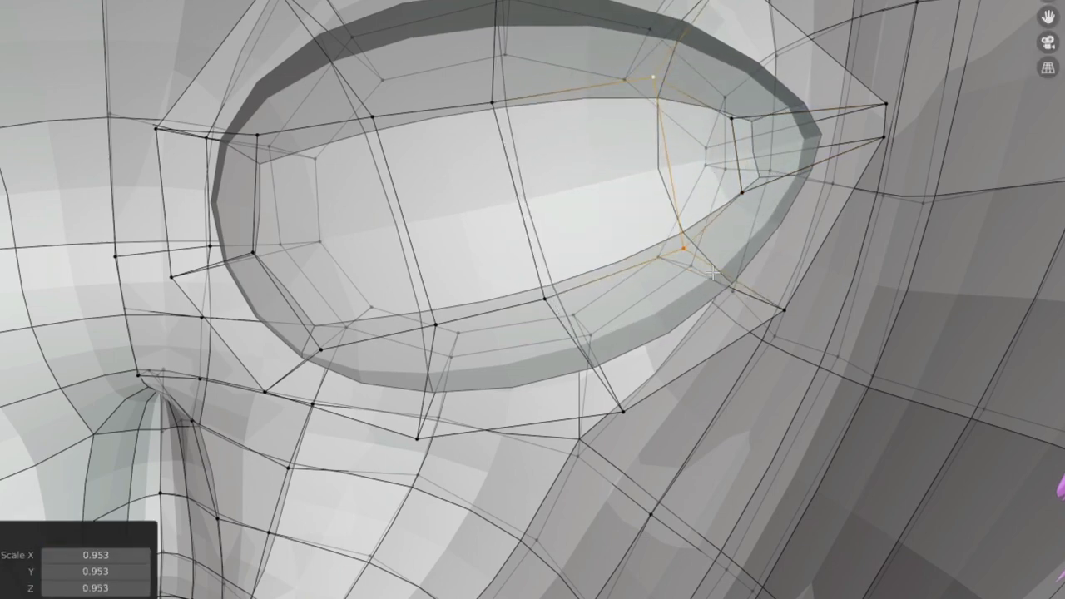
click(910, 297)
middle_drag(911, 297, 980, 376)
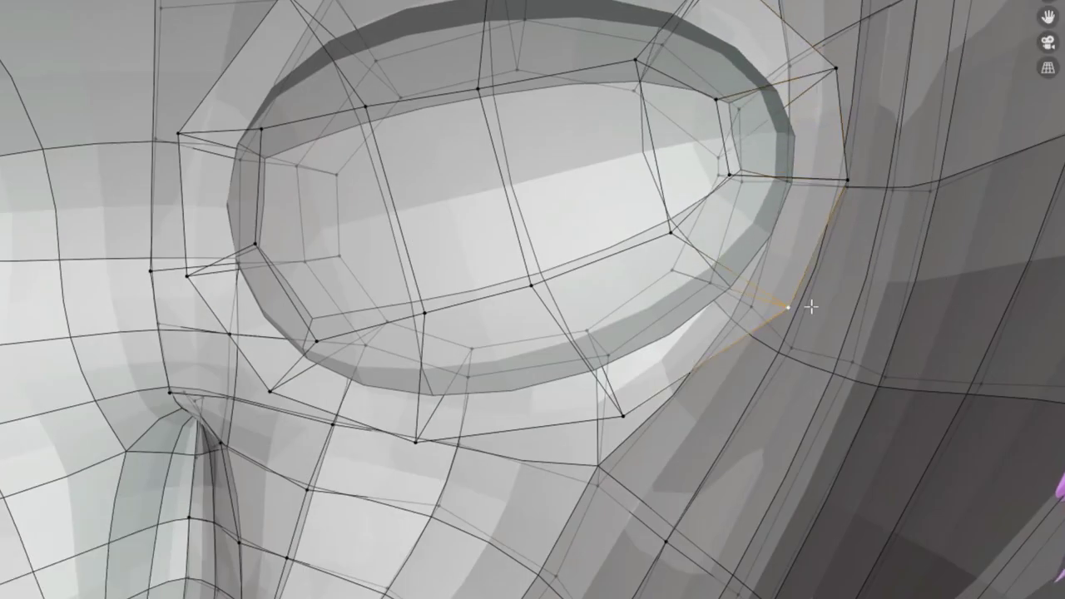
Grab and reposition vertices below the eye to shape the oval opening.
key(g)
mouse_move(811, 307)
middle_down()
mouse_move(701, 372)
mouse_move(713, 301)
middle_up()
click(624, 333)
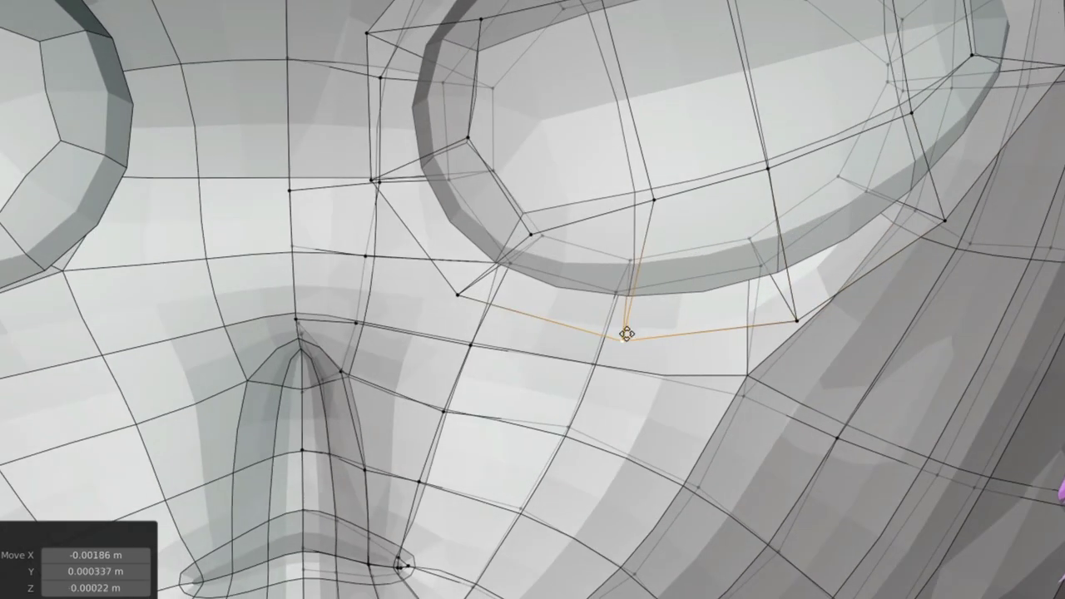
mouse_move(625, 333)
middle_down()
mouse_move(426, 196)
mouse_move(672, 142)
mouse_move(777, 312)
middle_up()
key(g)
mouse_move(494, 243)
middle_down()
mouse_move(570, 131)
mouse_move(406, 252)
mouse_move(394, 143)
middle_up()
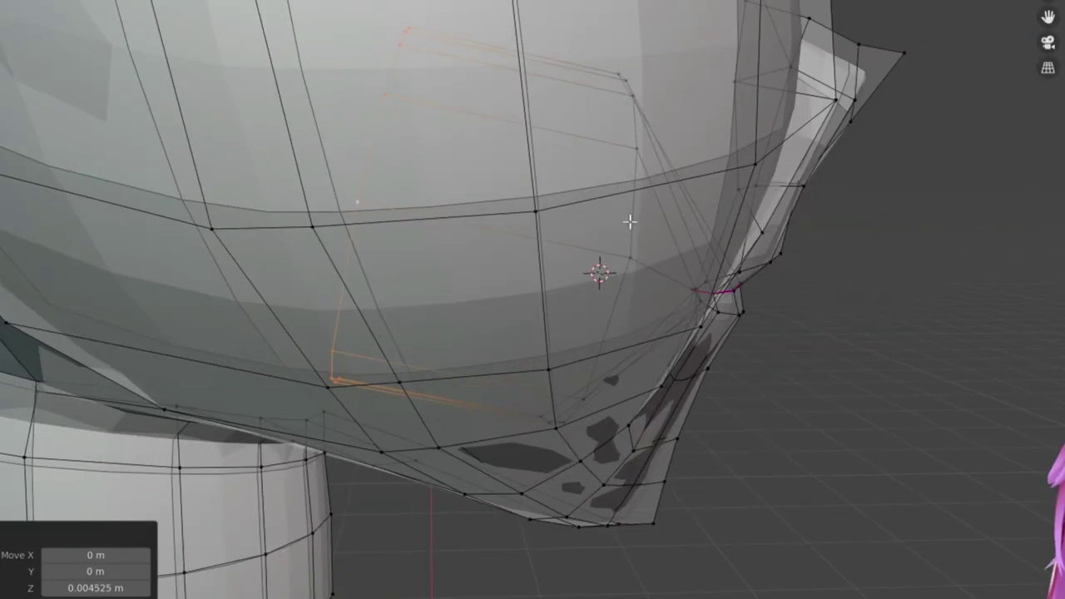
Scale the selected socket wall vertices to extend the tube back into the head.
key(s)
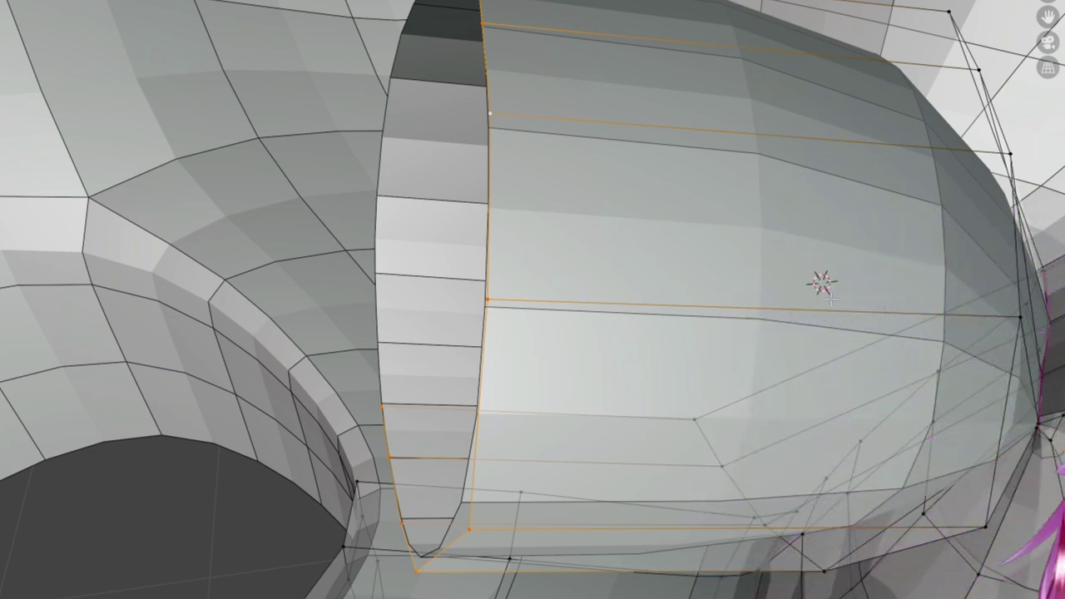
Slide two edge paths along the eye socket wall.
mouse_move(830, 298)
middle_down()
mouse_move(708, 294)
mouse_move(596, 270)
middle_up()
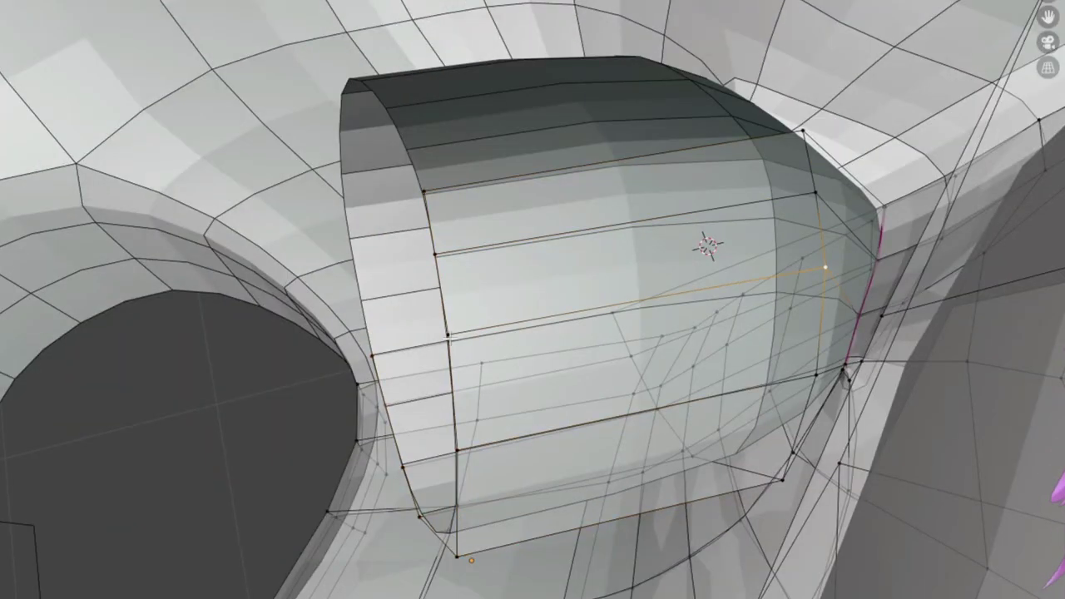
middle_drag(607, 319, 479, 235)
middle_drag(674, 213, 687, 253)
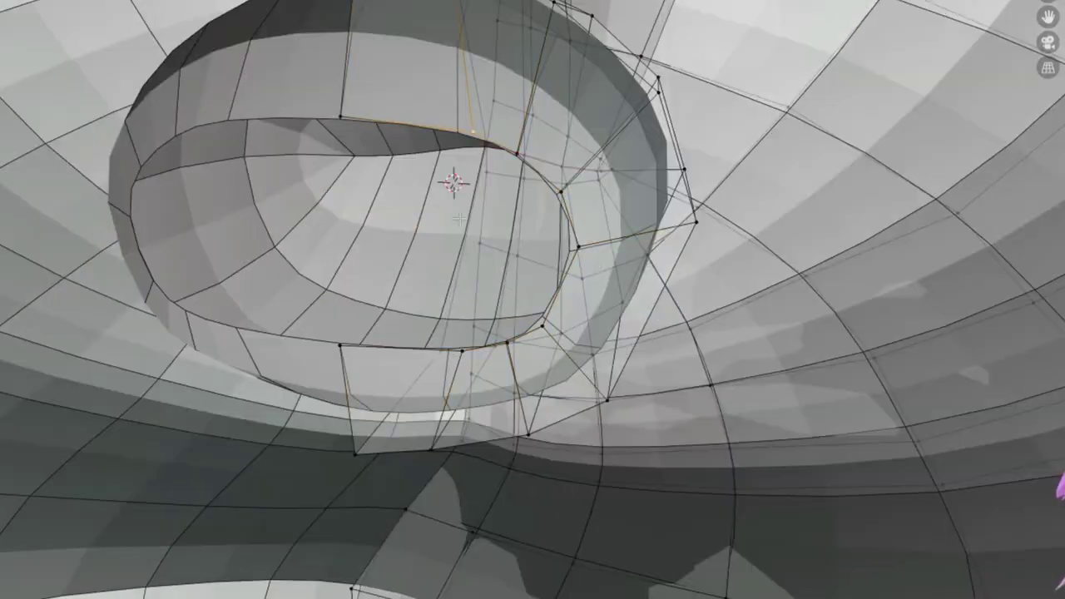
ctrl+click(459, 218)
key(g)
key(g)
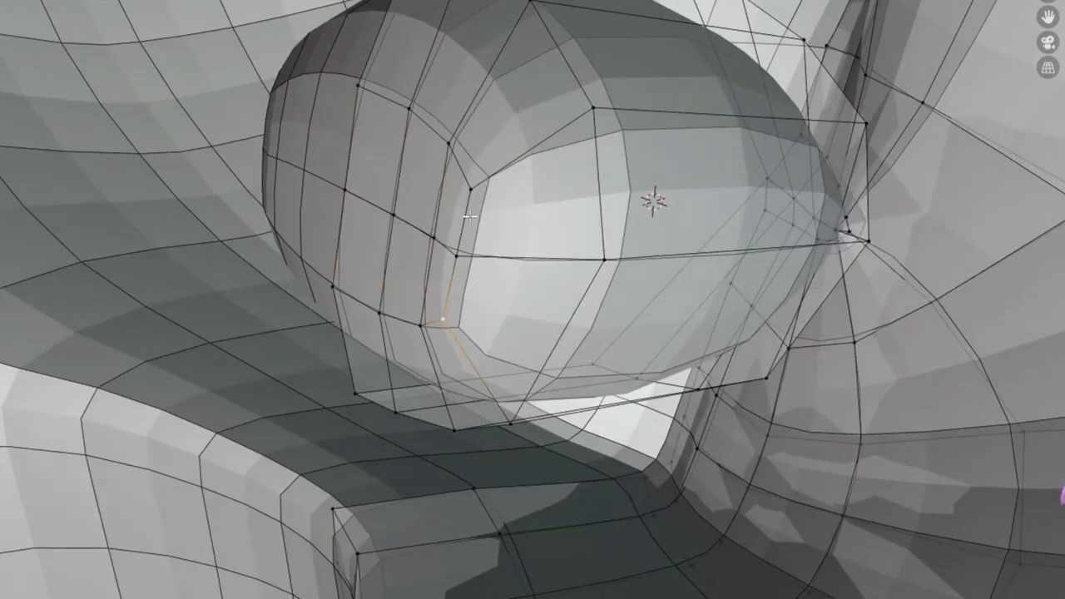
ctrl+click(566, 259)
key(g)
key(g)
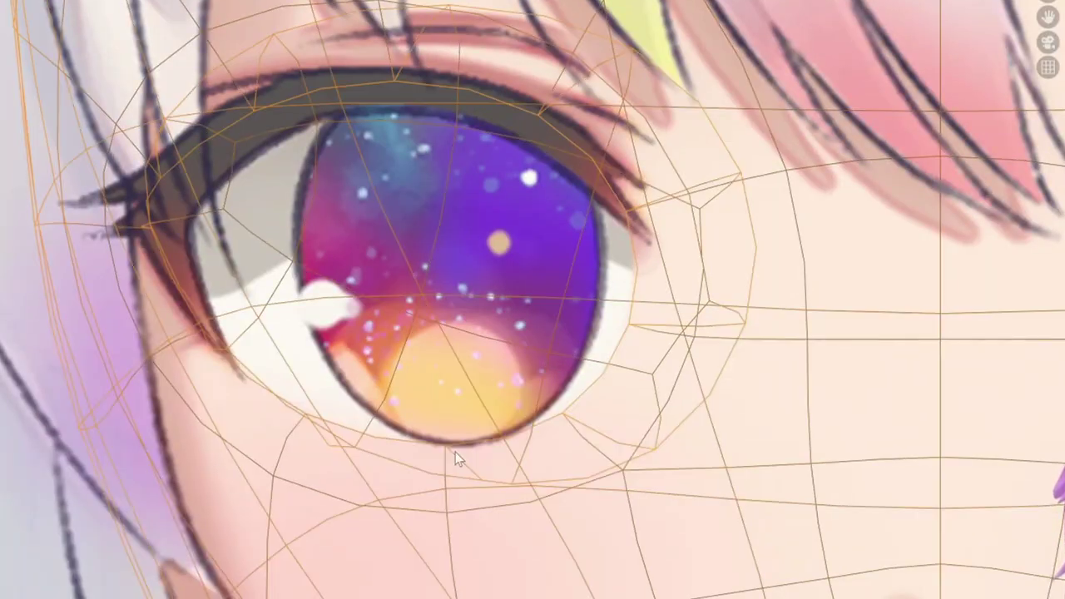
Extrude the linked eye loop into an inner iris ring, scale it, and shift it along Z.
key(l)
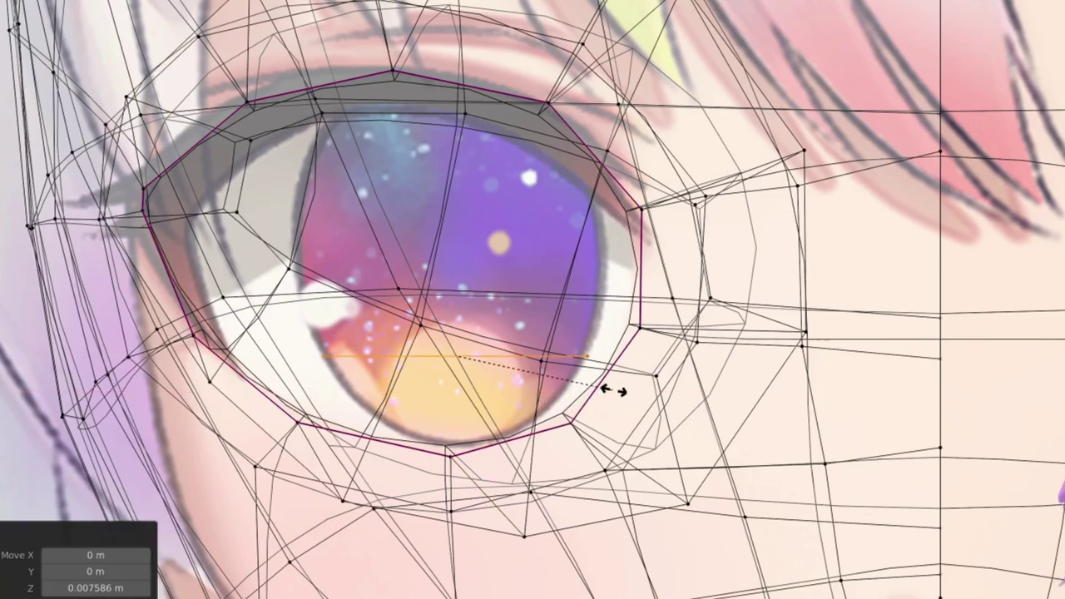
key(e)
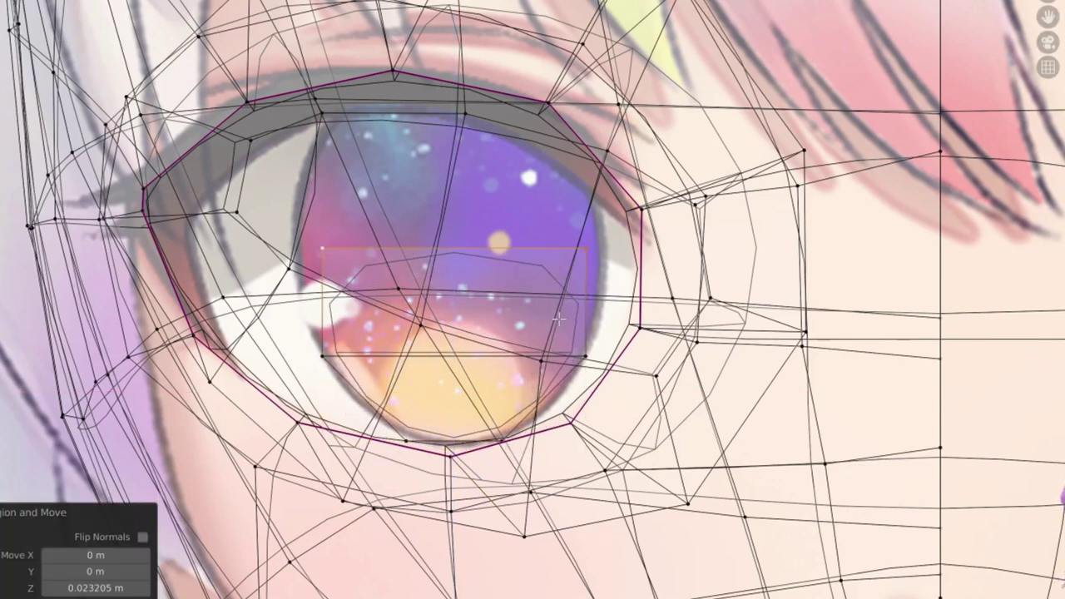
key(s)
click(629, 313)
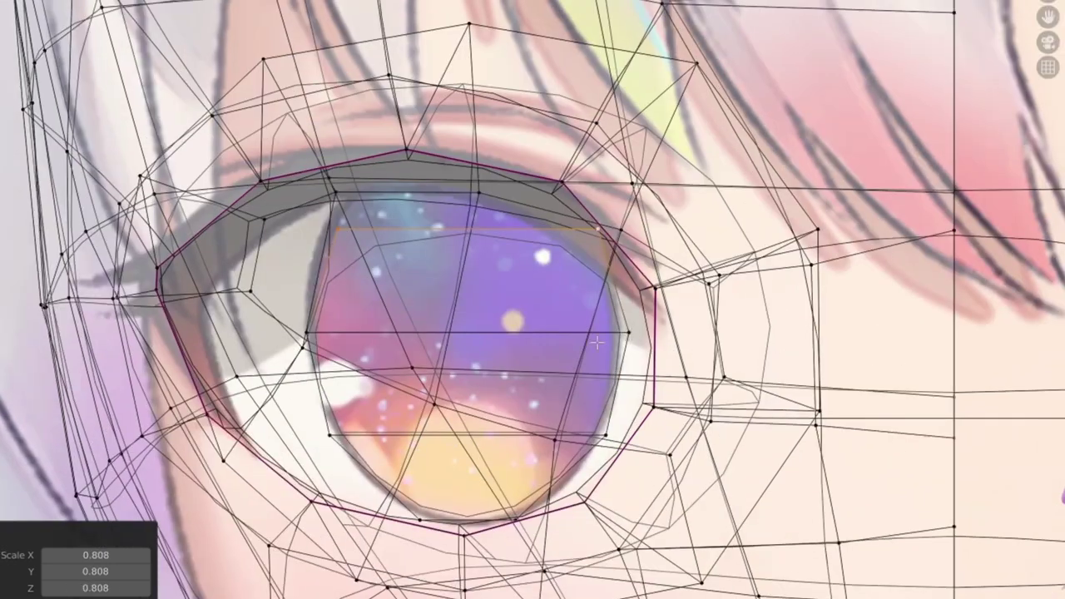
key(g)
key(z)
click(607, 258)
key(s)
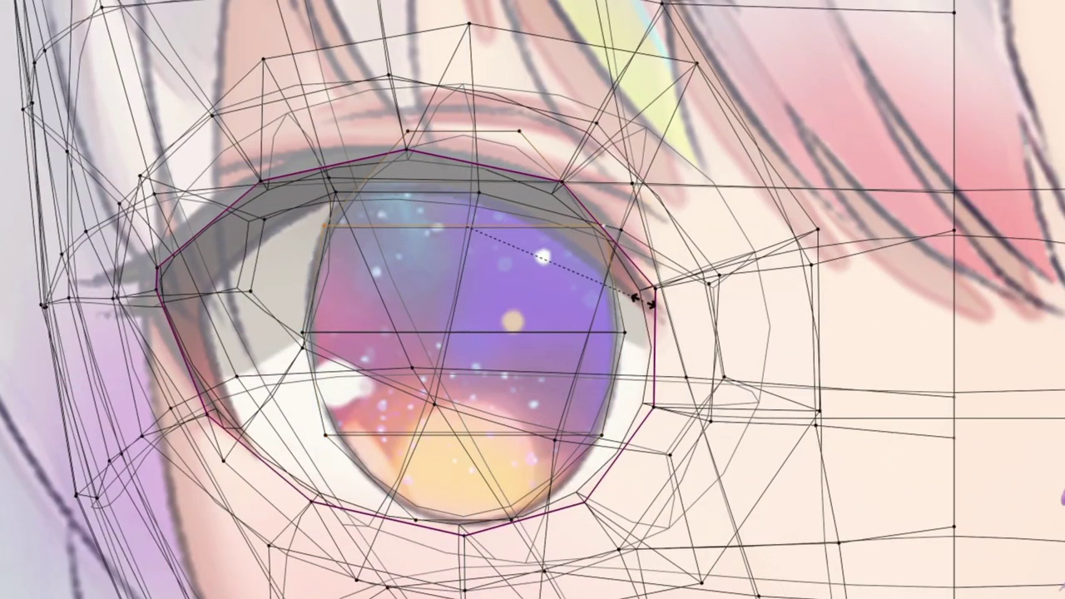
click(607, 357)
Add further iris rings and position the lower iris loop over the reference eye.
key(g)
key(z)
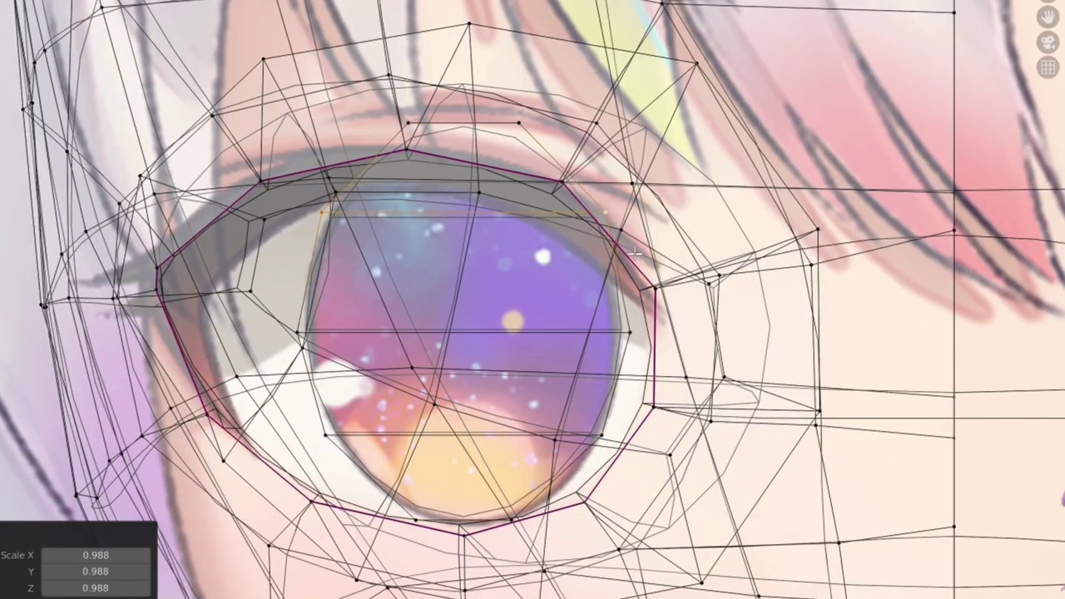
key(g)
key(z)
click(634, 252)
alt+click(593, 357)
key(s)
click(516, 503)
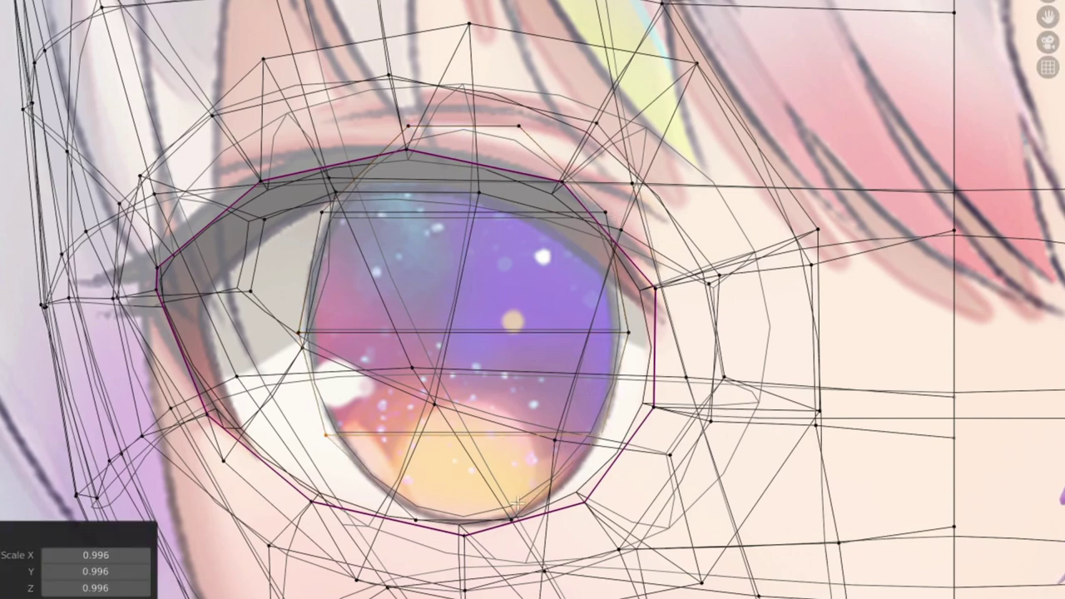
key(g)
click(516, 504)
shift+middle_drag(516, 503, 491, 402)
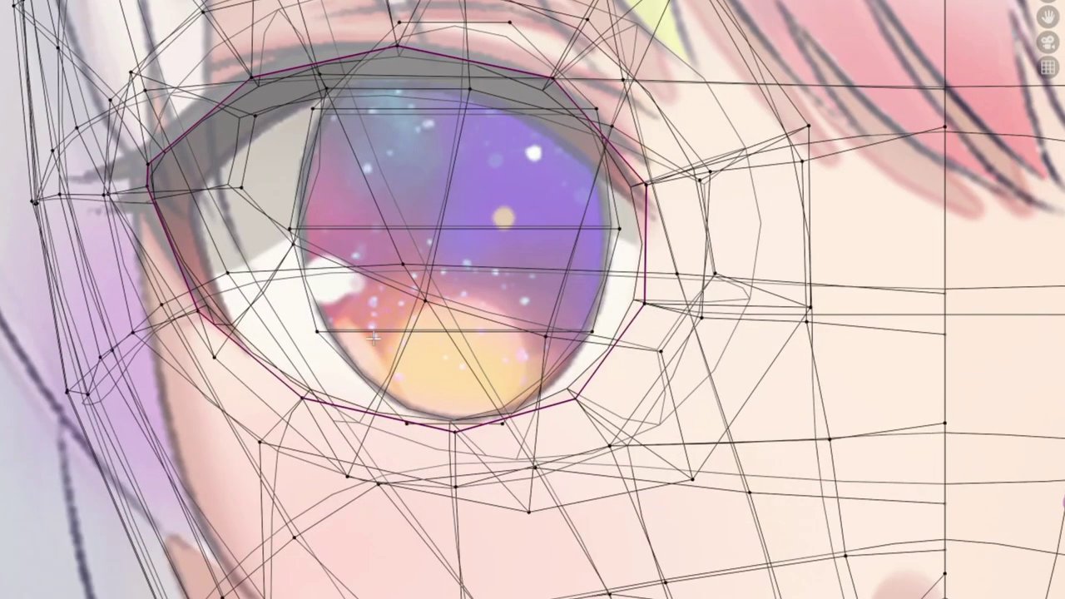
Dissolve the inner iris rows and extrude a centre ring shrunk to a tiny point.
key(l)
key(h)
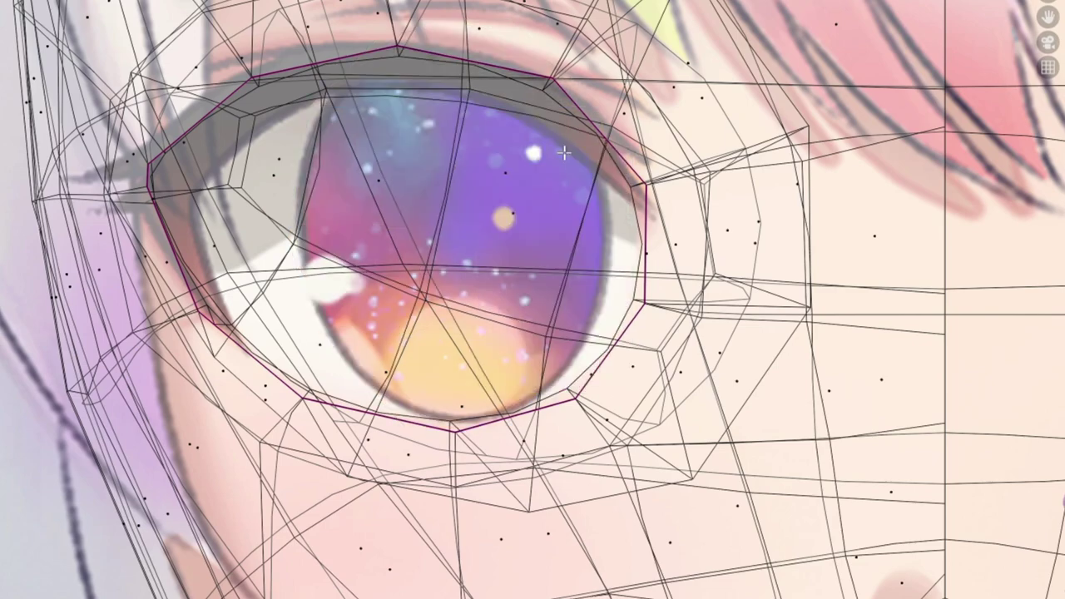
key(x)
click(563, 152)
key(e)
key(s)
click(648, 309)
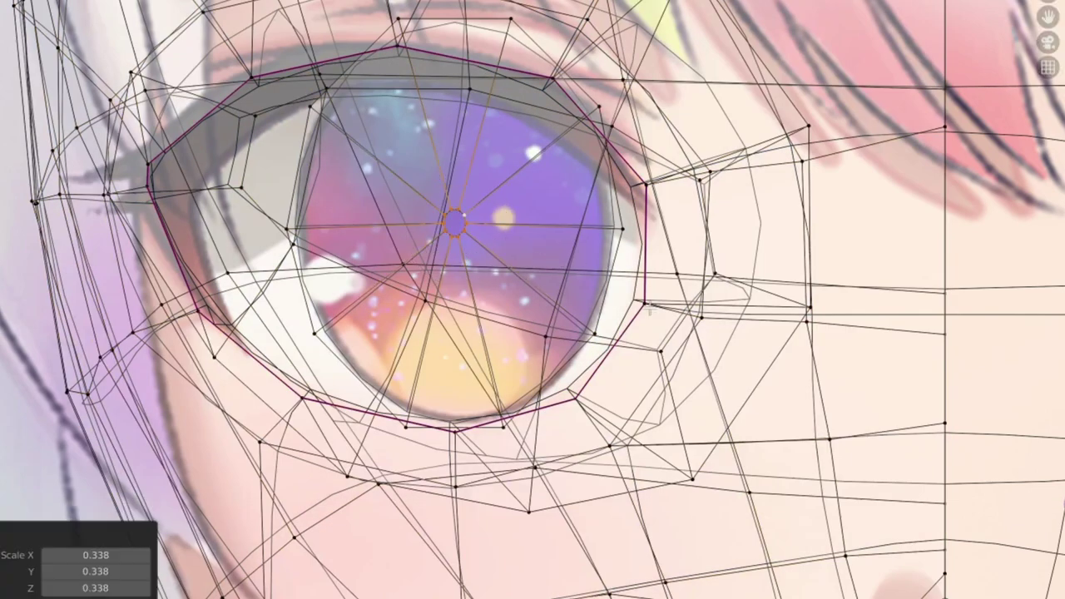
Scale the whole eye island to fit the drawn iris and nudge its vertices.
scroll(649, 309, down, 5)
key(l)
scroll(614, 285, up, 3)
key(s)
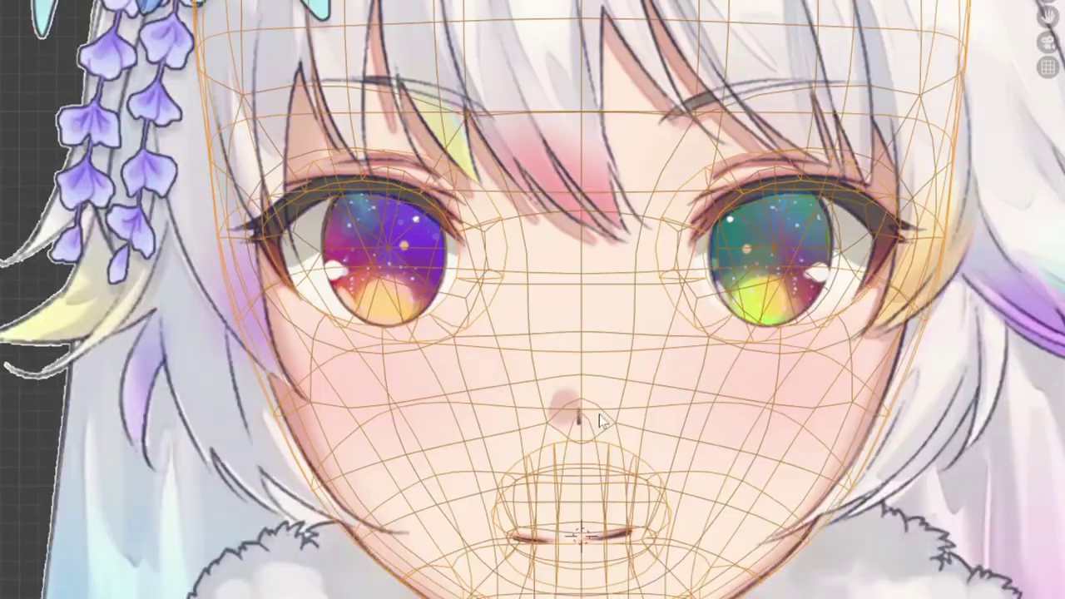
key(Tab)
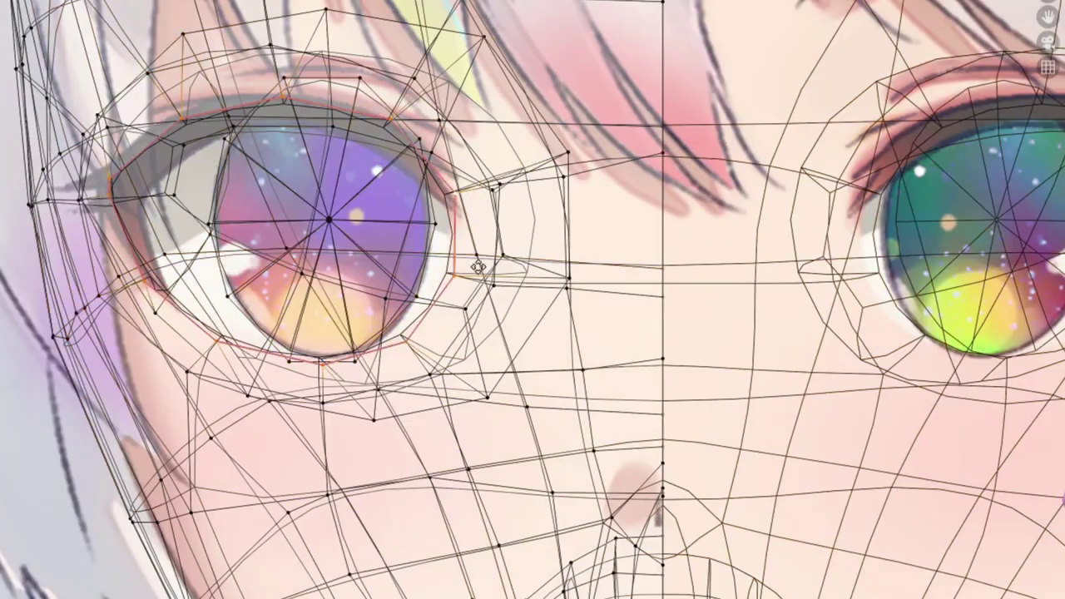
click(456, 266)
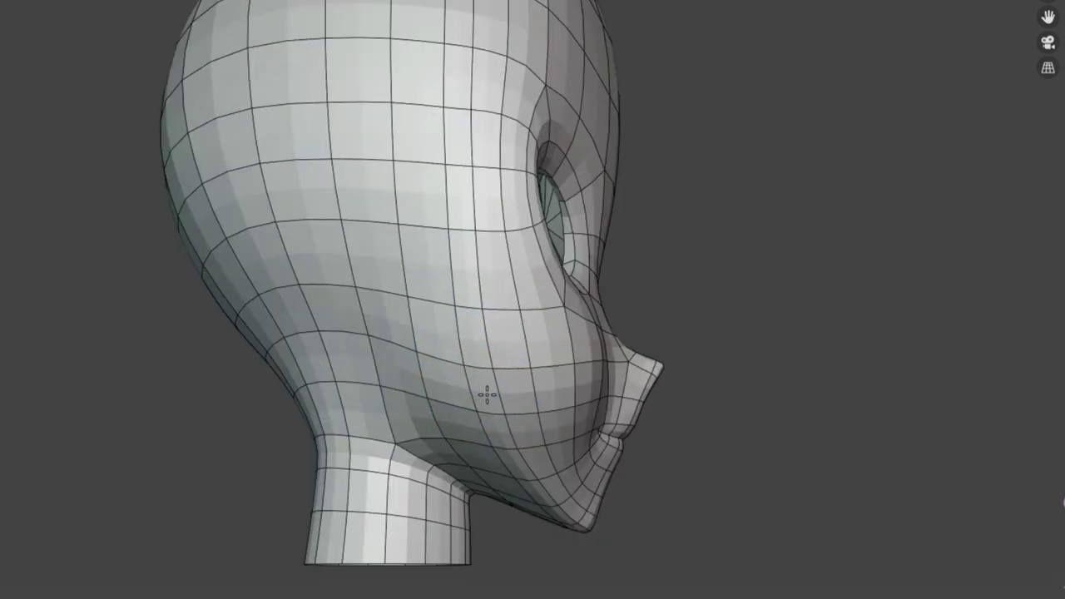
Extrude the eye-outline edge loop outward to form the first eyelid loop.
mouse_move(487, 395)
middle_down()
mouse_move(523, 444)
mouse_move(613, 506)
middle_up()
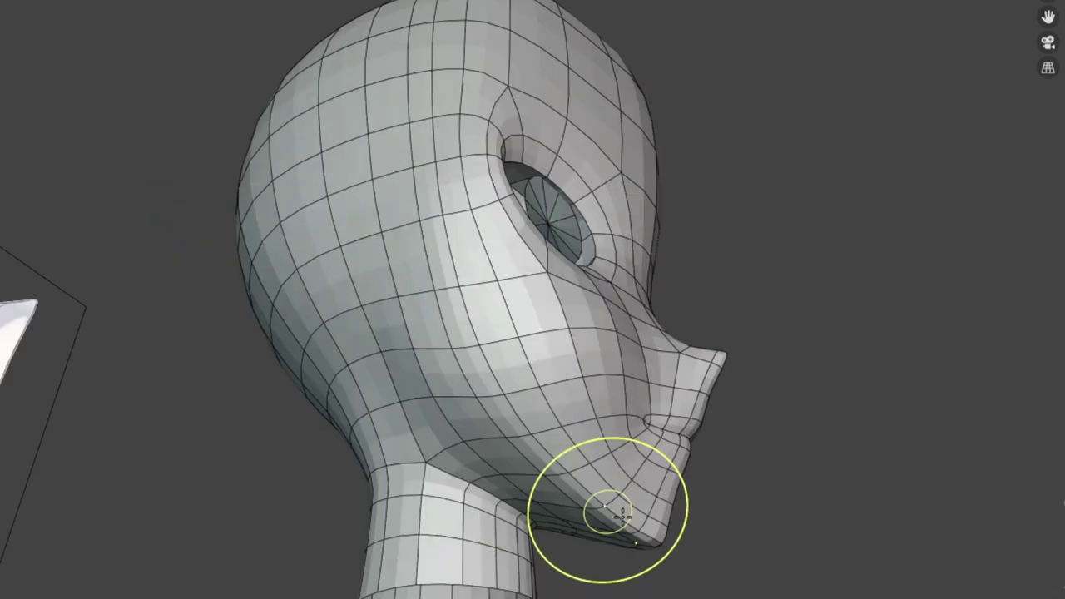
scroll(485, 330, up, 5)
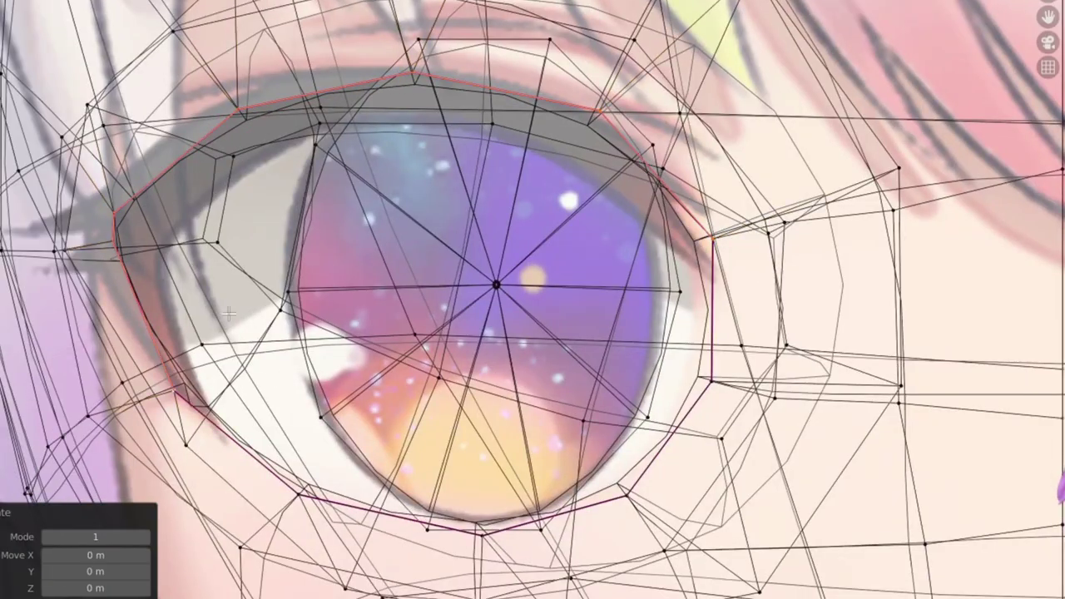
key(e)
click(412, 75)
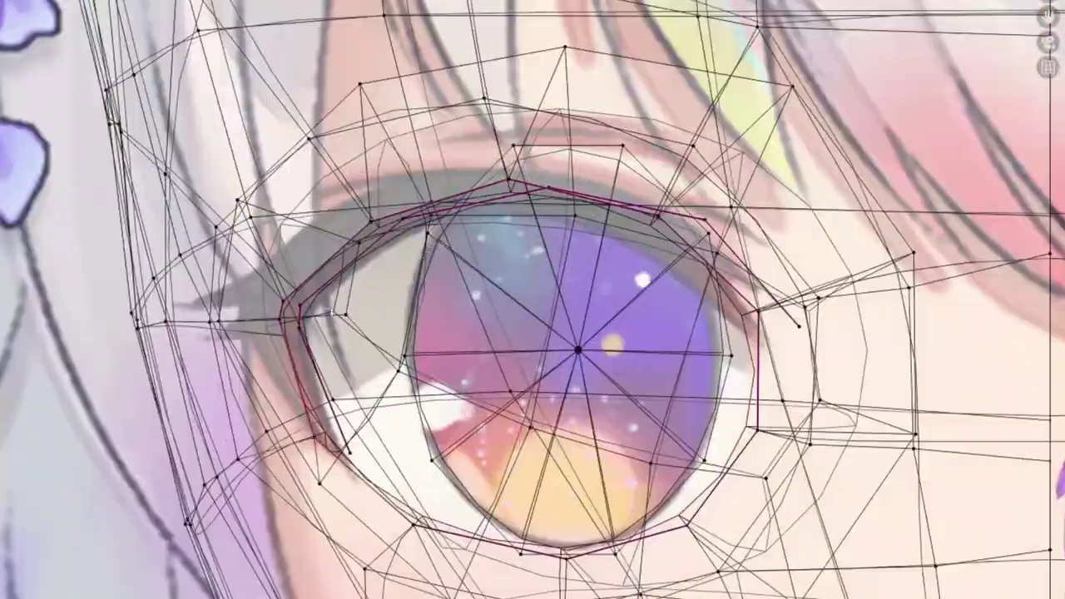
Select the upper eyelid edge loop and apply an edge operation from the Ctrl+E menu.
alt+click(324, 297)
key(ctrl+e)
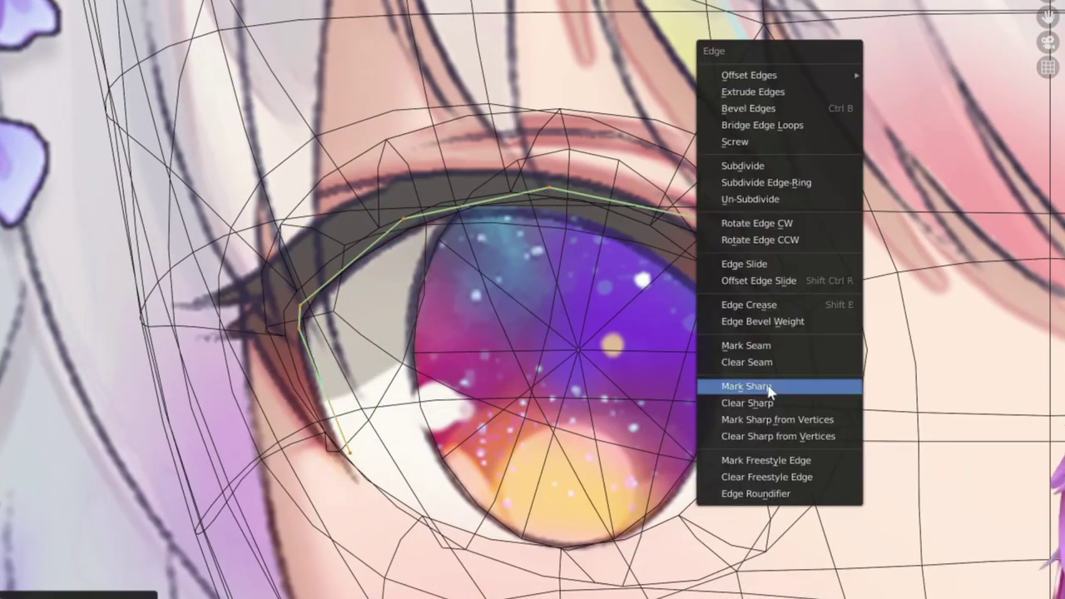
click(753, 380)
click(394, 476)
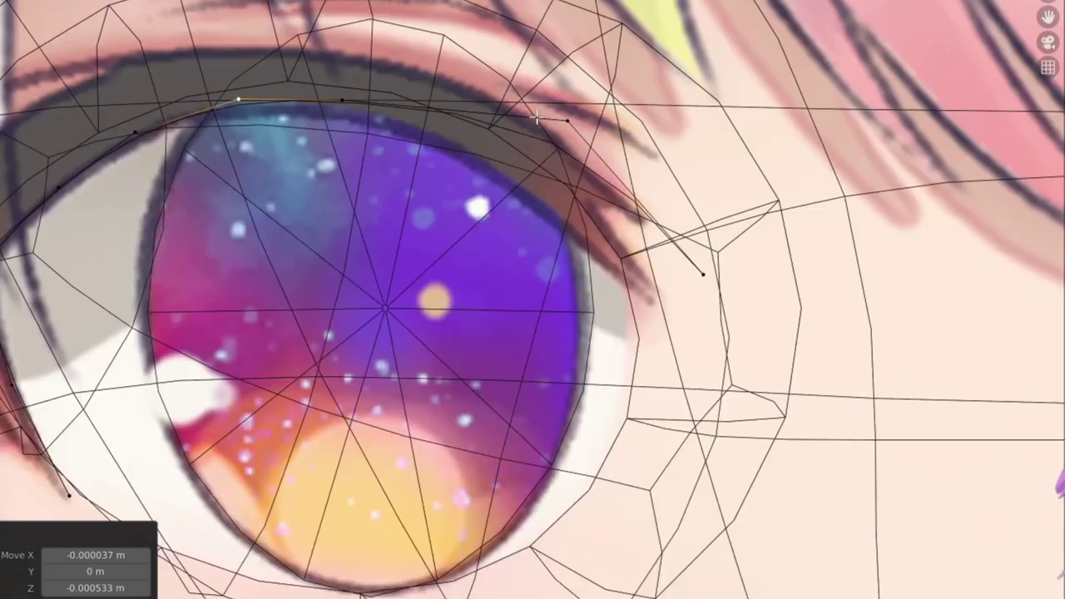
Slide the upper eyelid vertices along their edges to tidy the lid toward the outer corner.
key(g)
click(686, 298)
key(g)
key(g)
click(476, 167)
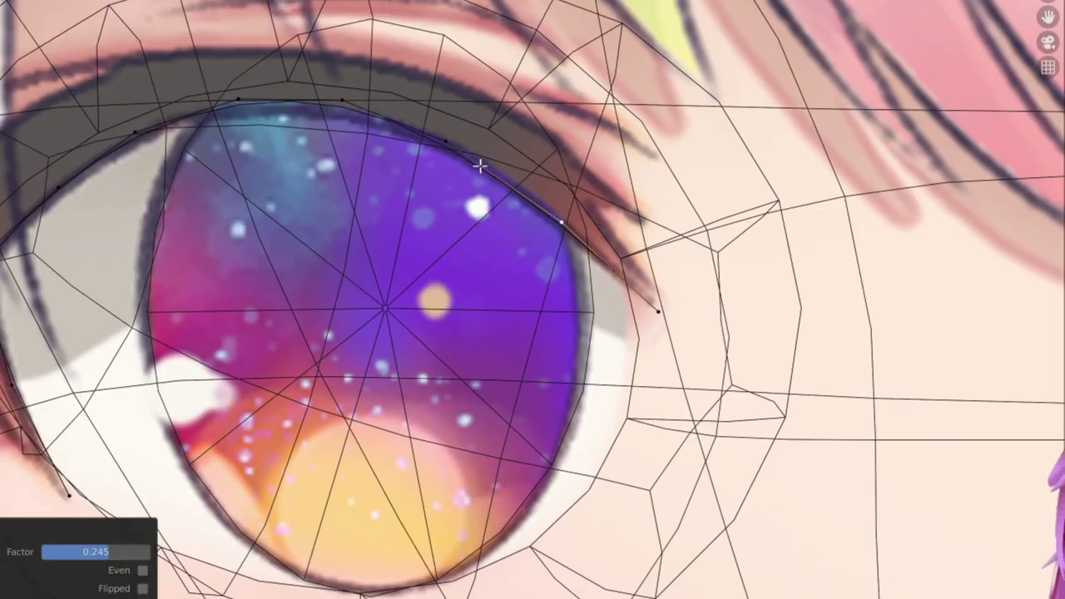
key(g)
click(245, 94)
shift+middle_drag(150, 145, 294, 133)
key(g)
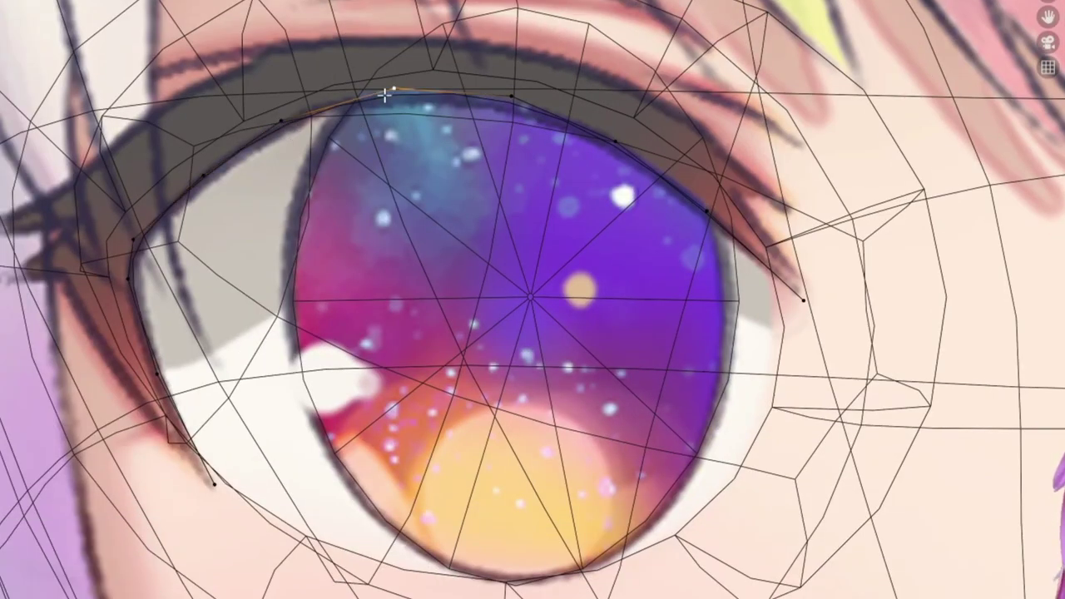
click(299, 135)
Extrude a new vertex from the outer eye corner and place it along the lash line.
scroll(637, 300, up, 5)
key(e)
click(689, 322)
shift+middle_drag(689, 322, 753, 491)
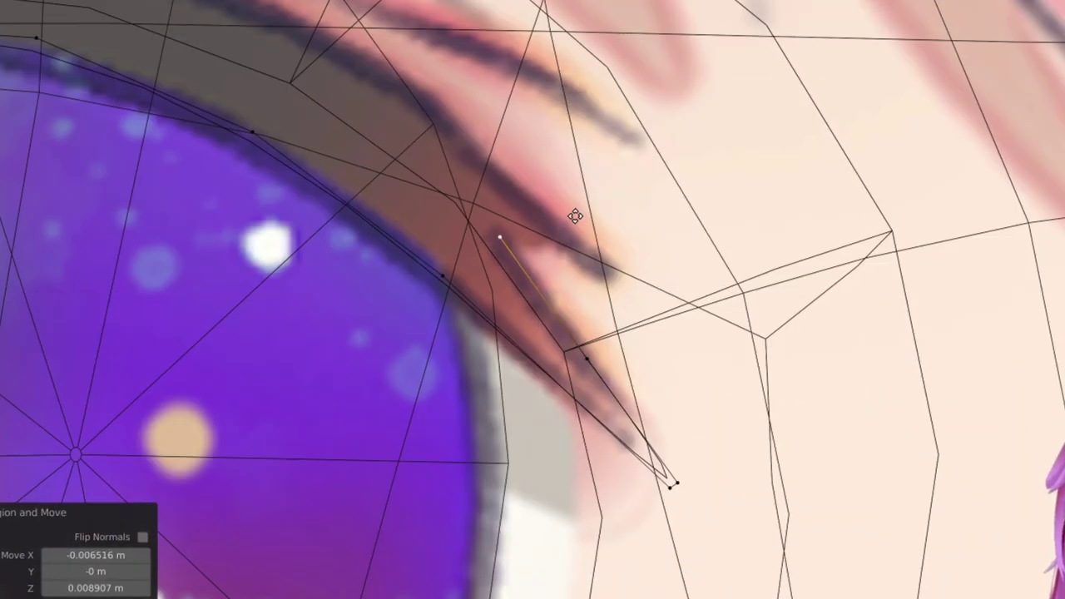
key(g)
key(g)
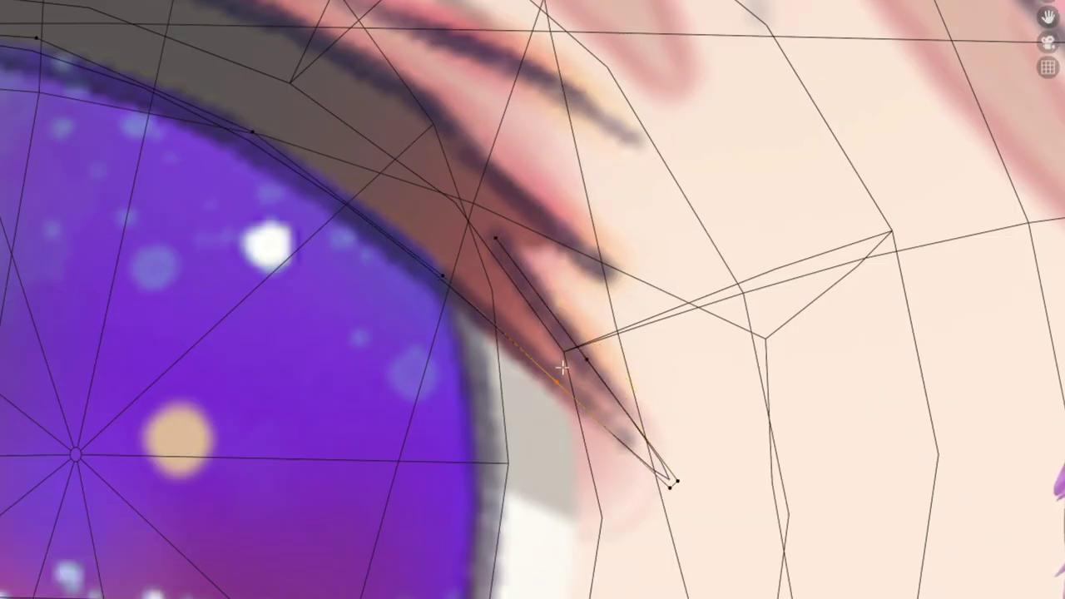
click(563, 385)
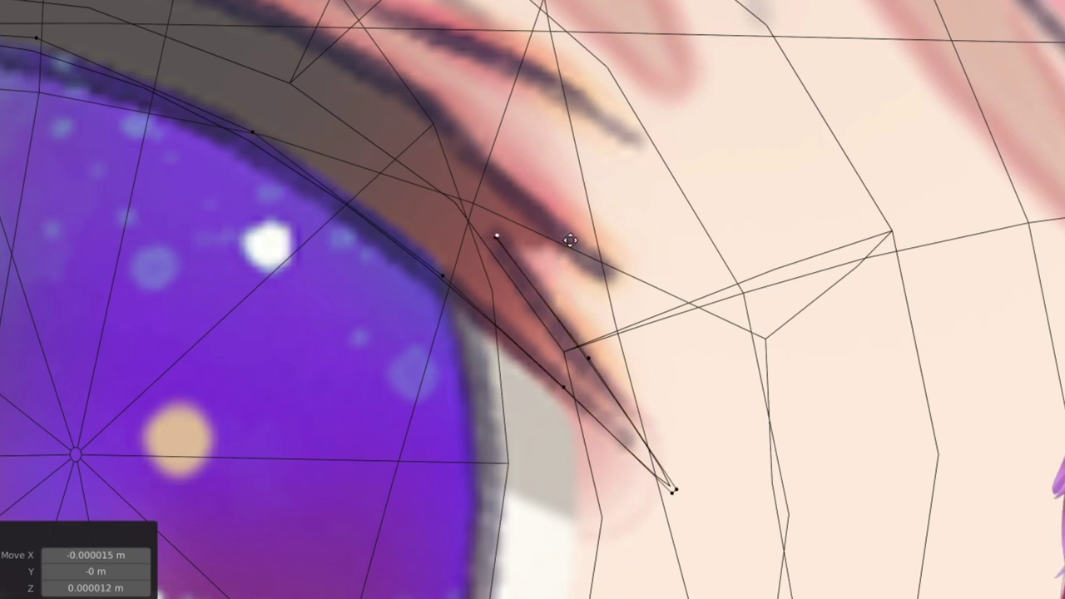
Extrude a second vertex to form the pointed lash spike and push it in depth.
key(e)
click(686, 308)
shift+middle_drag(717, 295, 763, 362)
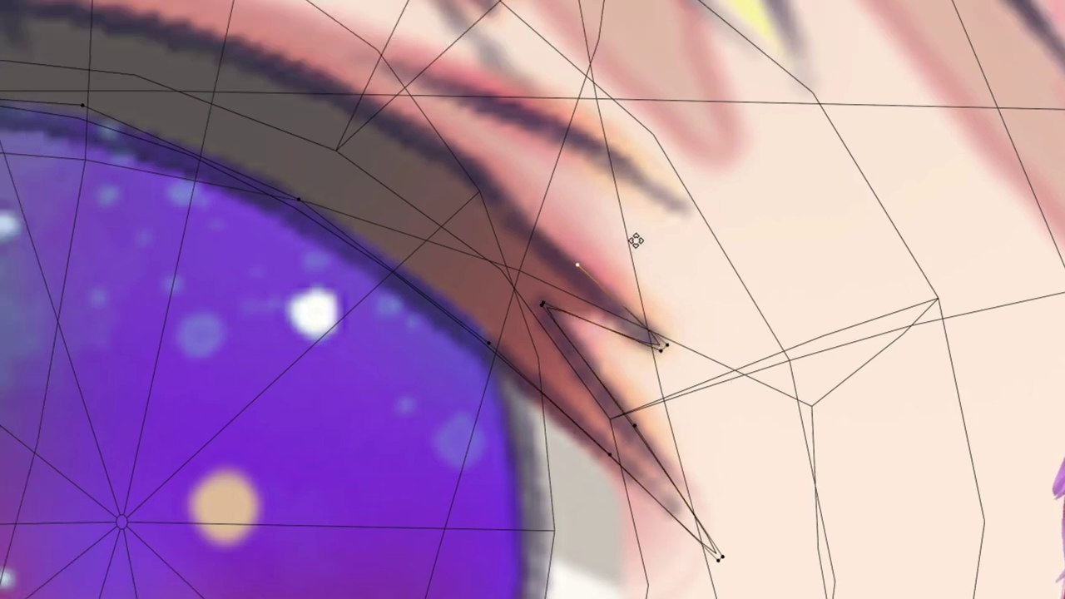
middle_drag(609, 312, 408, 291)
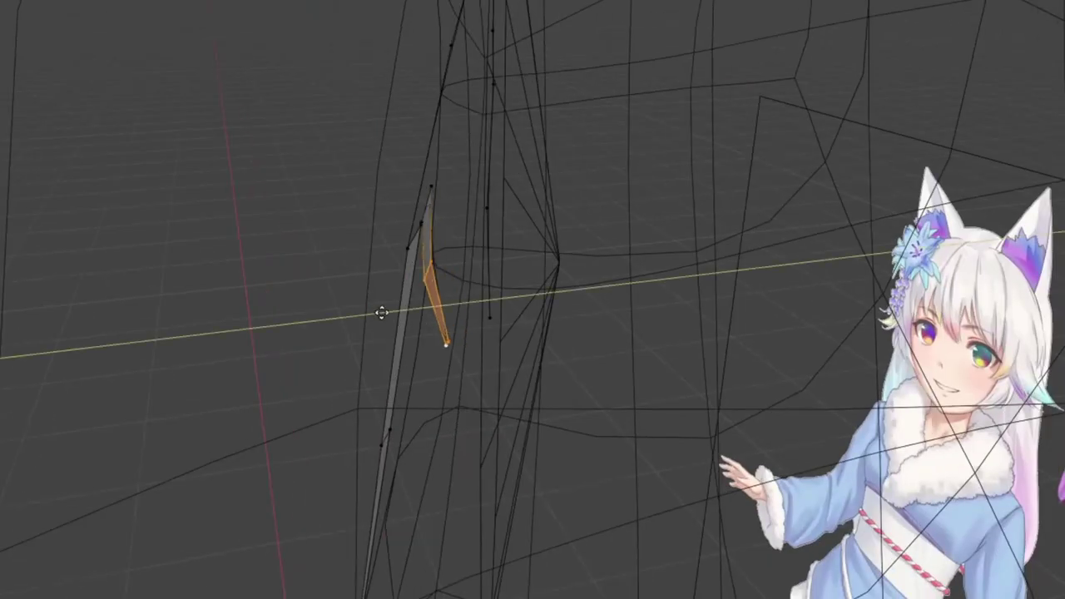
middle_drag(500, 209, 469, 281)
drag(468, 280, 468, 281)
middle_drag(467, 261, 563, 383)
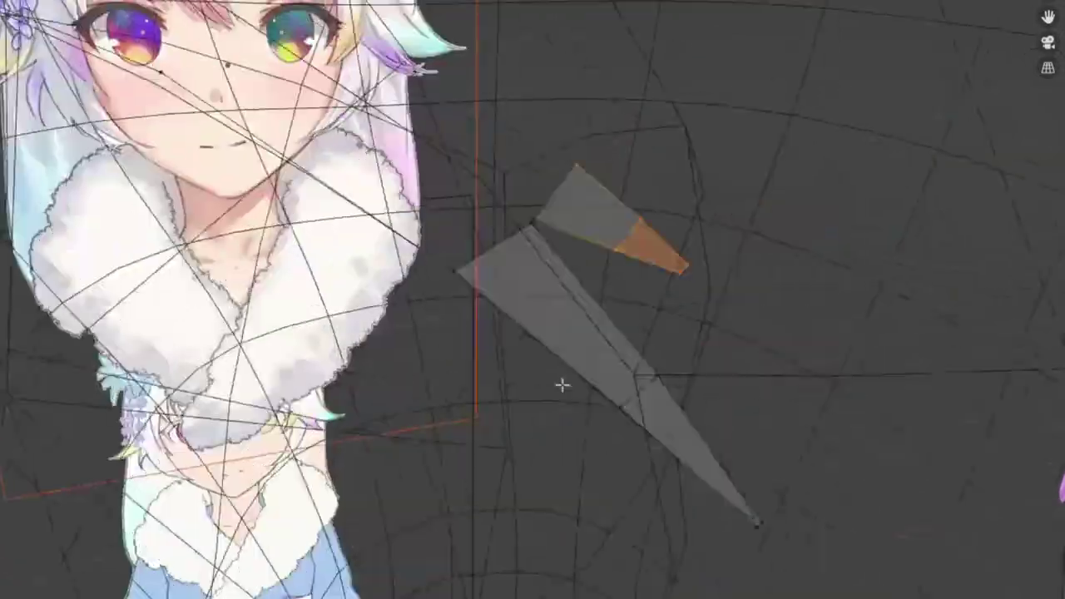
Turn off see-through shading and adjust the lash vertices' depth against the head.
key(alt+z)
drag(635, 401, 597, 308)
click(680, 313)
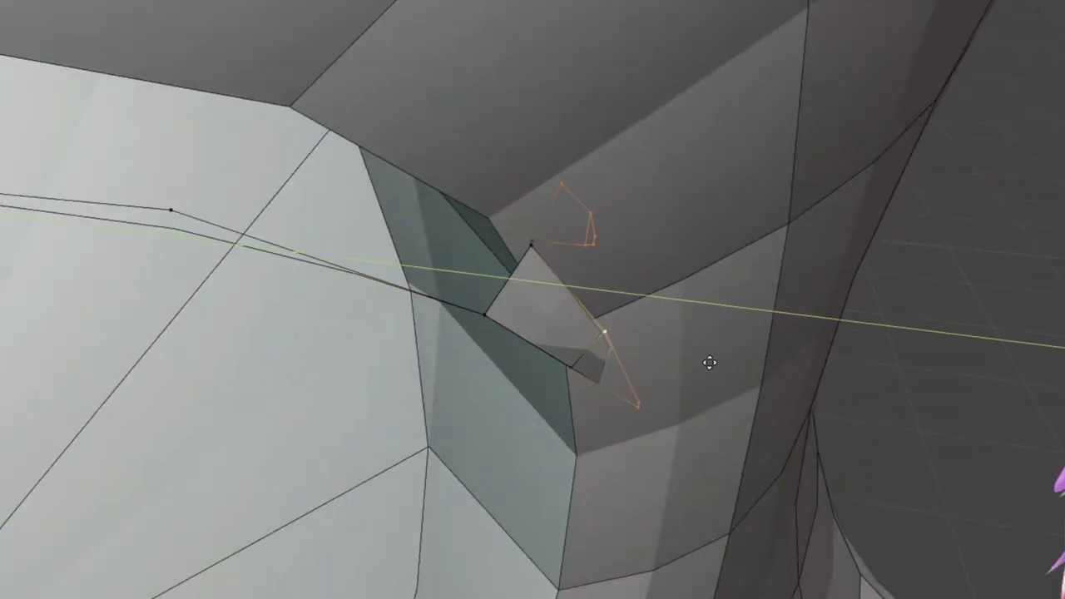
mouse_move(709, 363)
middle_down()
mouse_move(611, 373)
mouse_move(618, 408)
mouse_move(475, 369)
middle_up()
drag(461, 121, 460, 120)
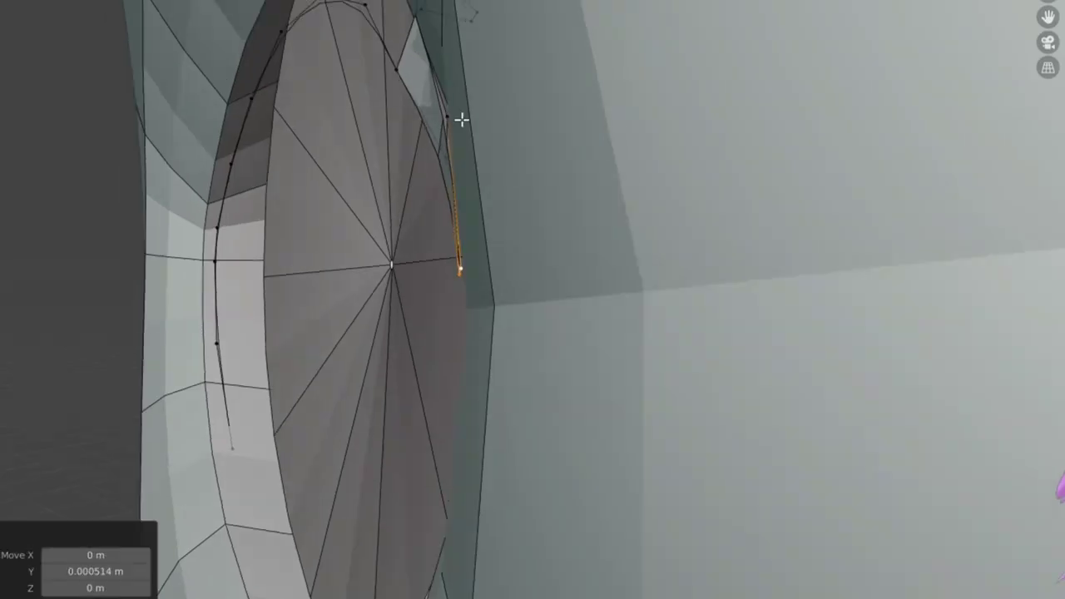
mouse_move(461, 120)
middle_down()
mouse_move(577, 171)
mouse_move(628, 274)
mouse_move(529, 270)
mouse_move(470, 191)
middle_up()
drag(368, 234, 369, 235)
mouse_move(369, 234)
middle_down()
mouse_move(388, 255)
mouse_move(367, 235)
middle_up()
mouse_move(368, 332)
middle_down()
mouse_move(475, 238)
mouse_move(554, 211)
middle_up()
Slide and slightly scale up the lash vertices, then extrude a vertex along the upper eyelid.
key(g)
key(g)
click(518, 169)
middle_drag(518, 169, 500, 258)
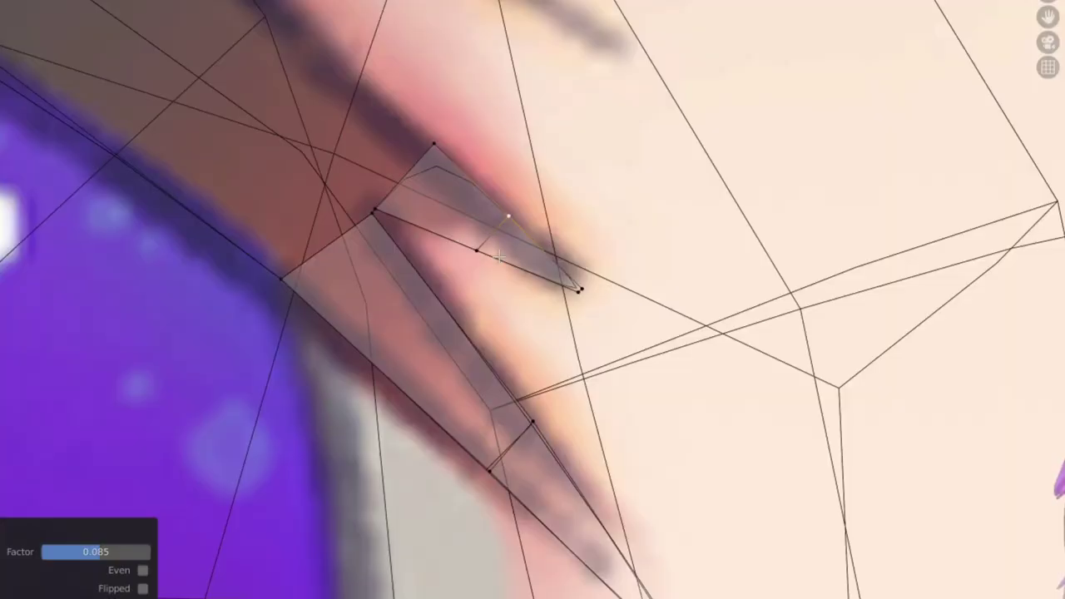
key(s)
click(399, 218)
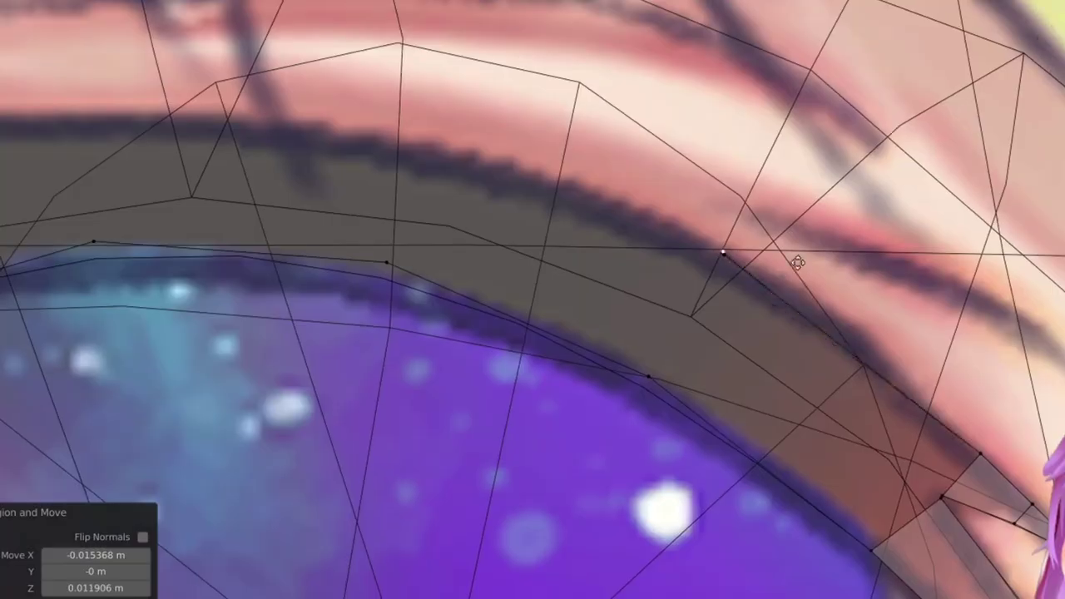
key(e)
click(470, 180)
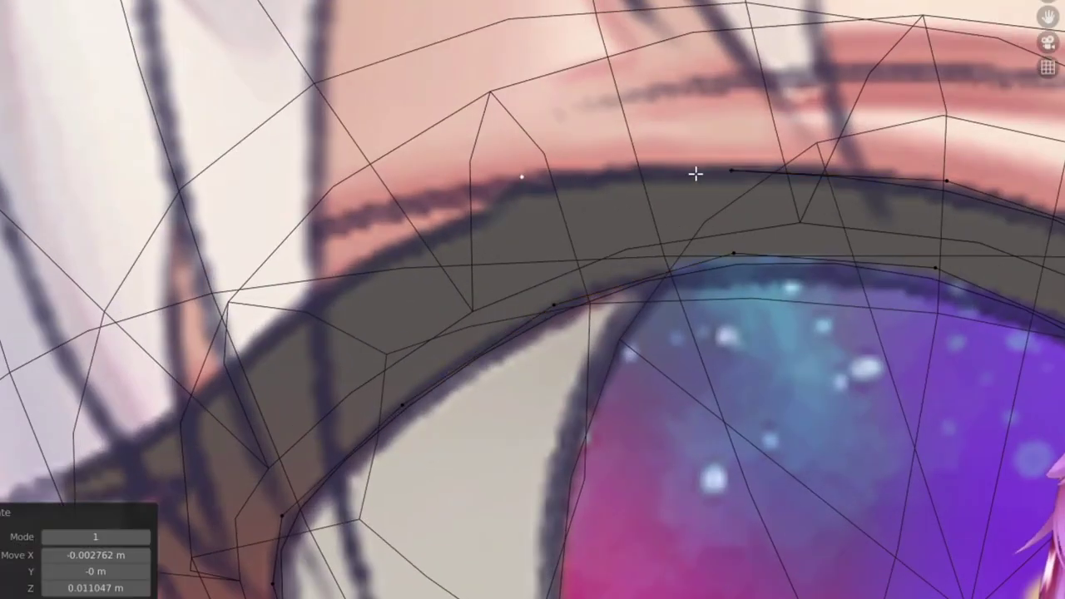
Fill the upper eyelid strip with a quad face and a triangle joining edge to vertex.
key(f)
key(e)
click(502, 234)
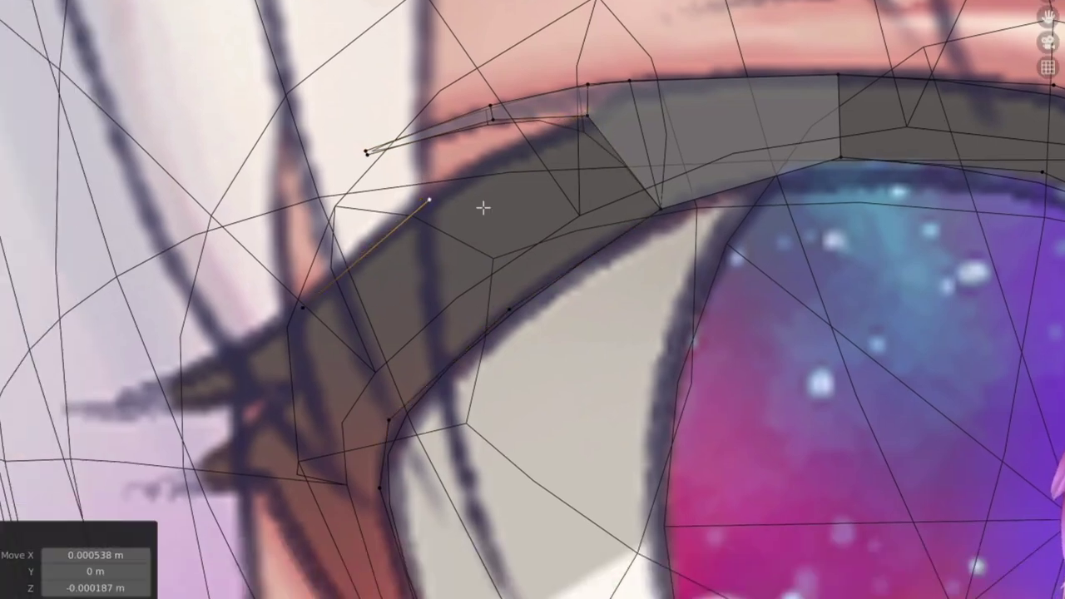
click(586, 115)
key(g)
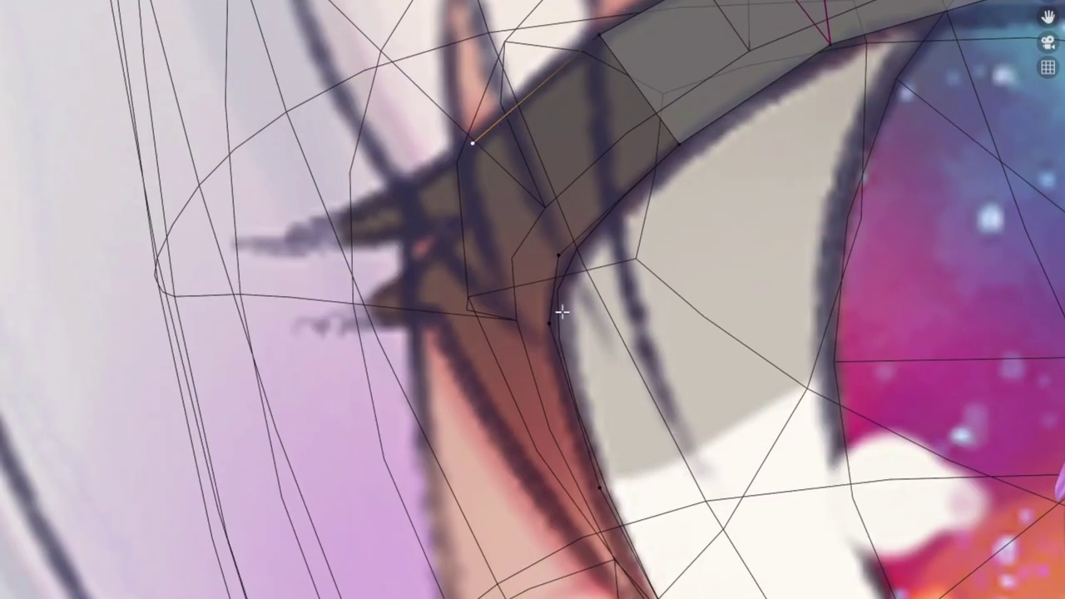
Move the lower lid edge path and extrude a lash face at the eye corner.
ctrl+click(593, 240)
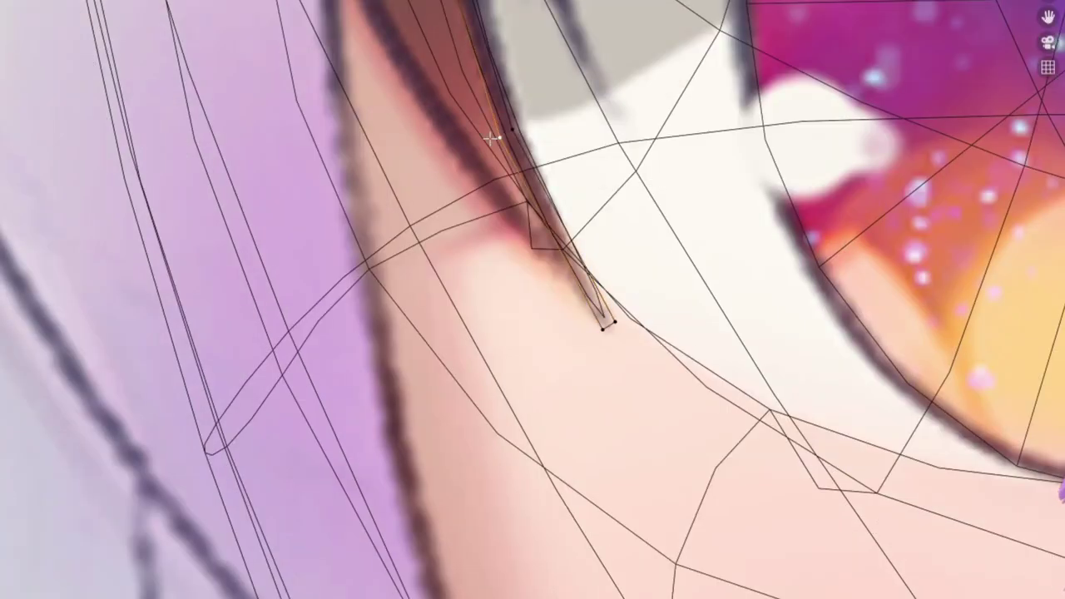
key(g)
click(579, 316)
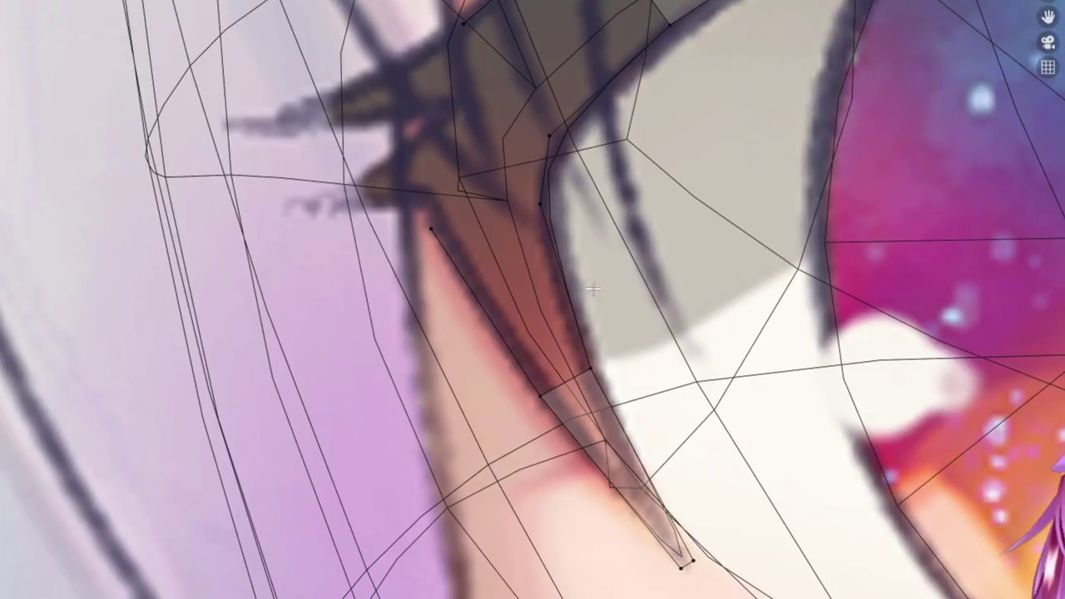
ctrl+click(583, 410)
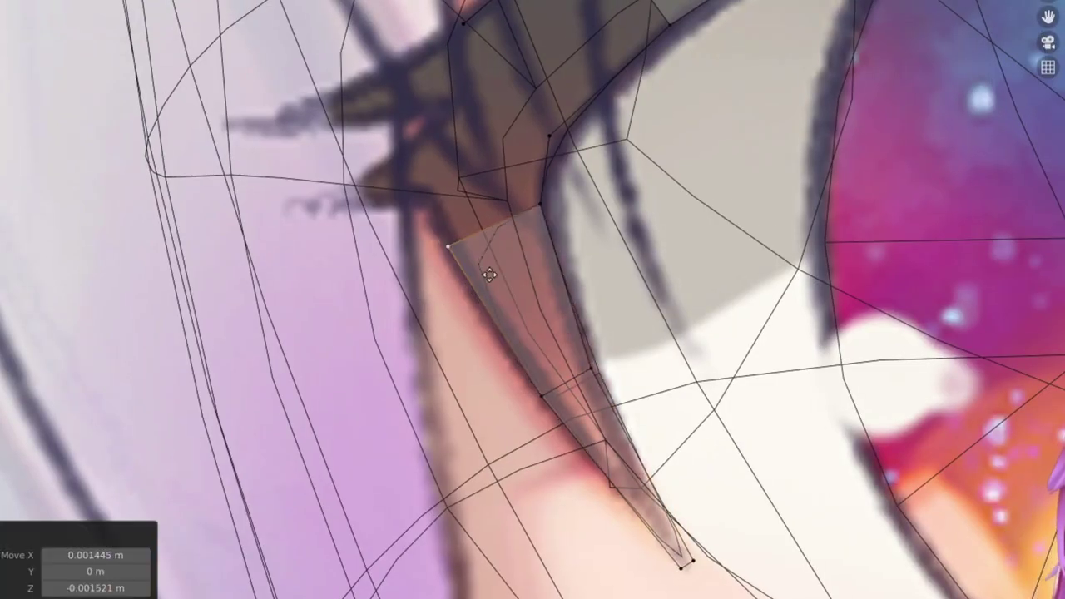
click(475, 208)
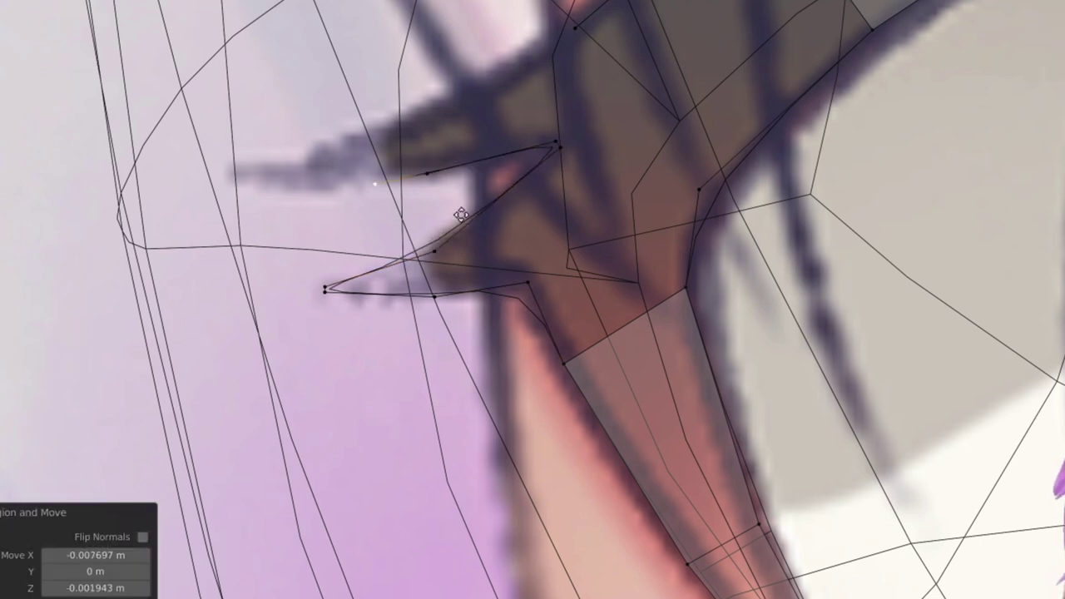
Shape the two lash spikes by repositioning their tips and base vertex.
drag(231, 167, 223, 164)
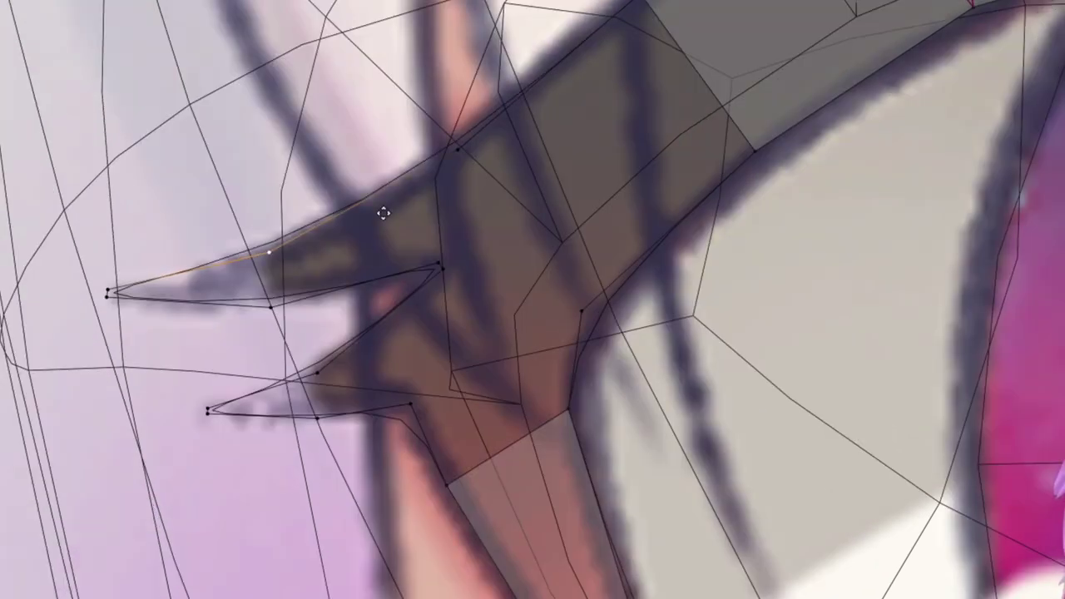
drag(316, 375, 331, 434)
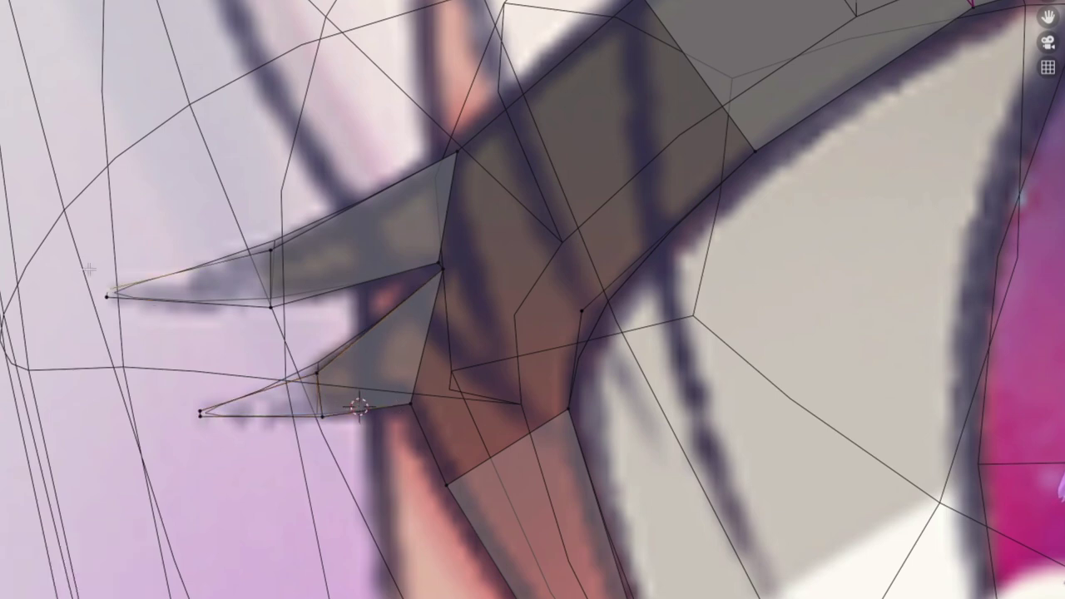
drag(108, 293, 100, 291)
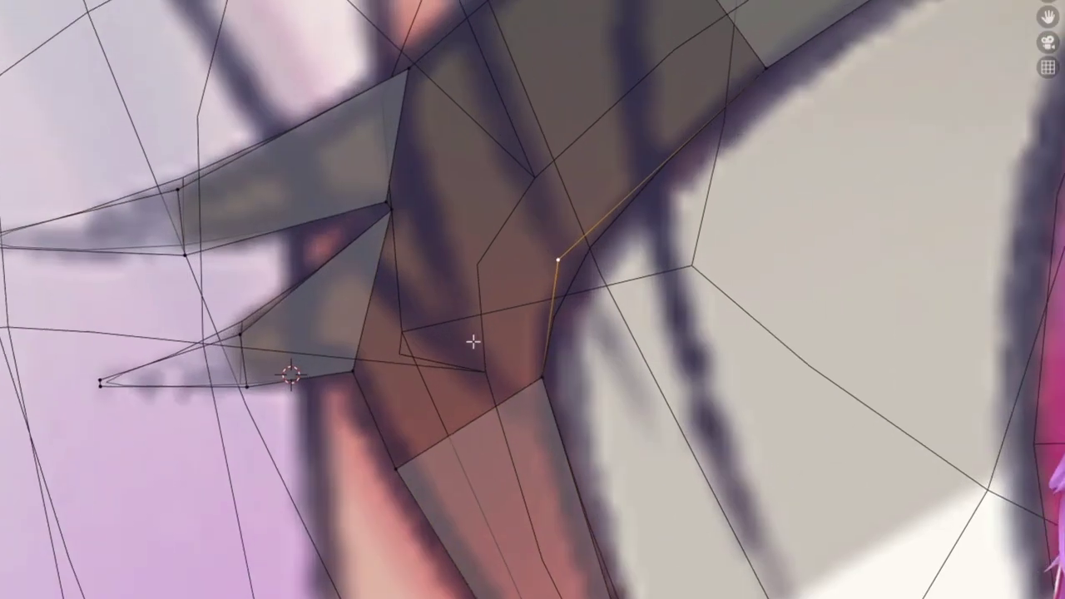
drag(473, 340, 502, 354)
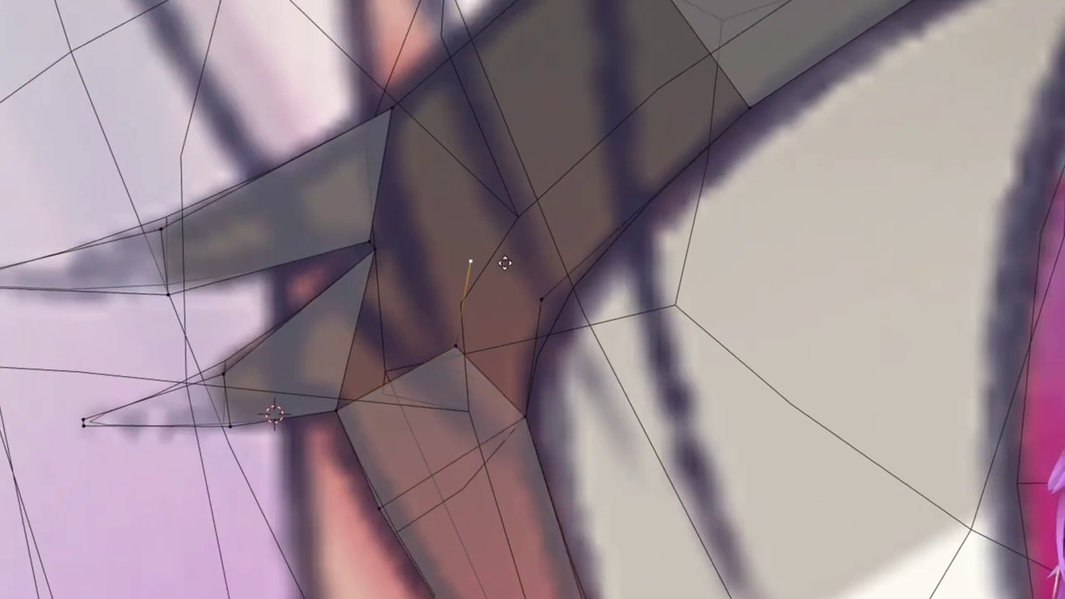
Dissolve the stray leftover vertices at the spike base with Ctrl+X.
click(544, 409)
shift+click(478, 228)
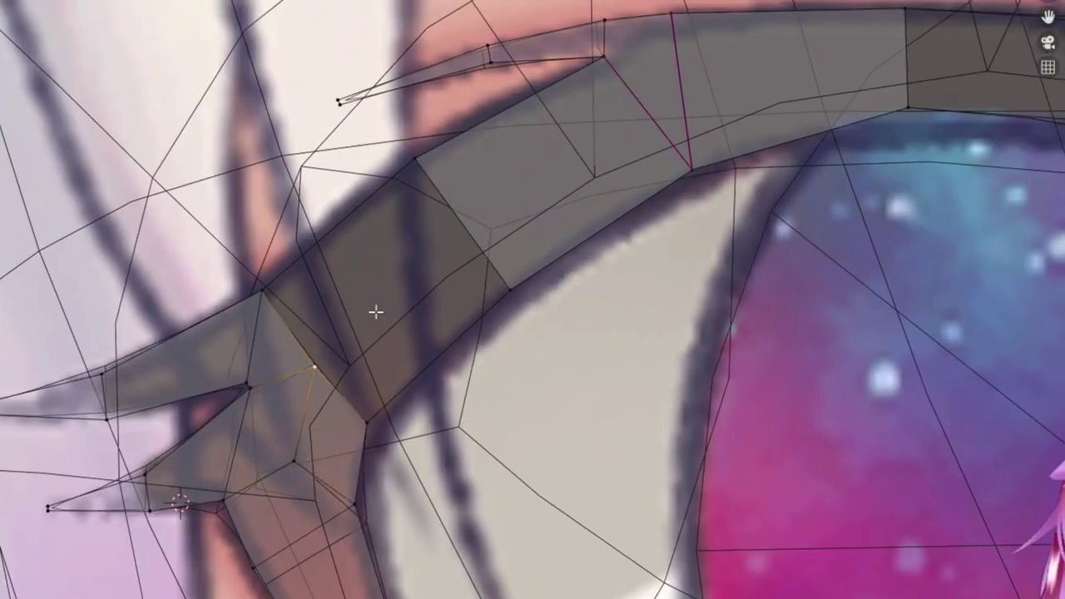
scroll(438, 385, up, 2)
key(ctrl+x)
click(421, 219)
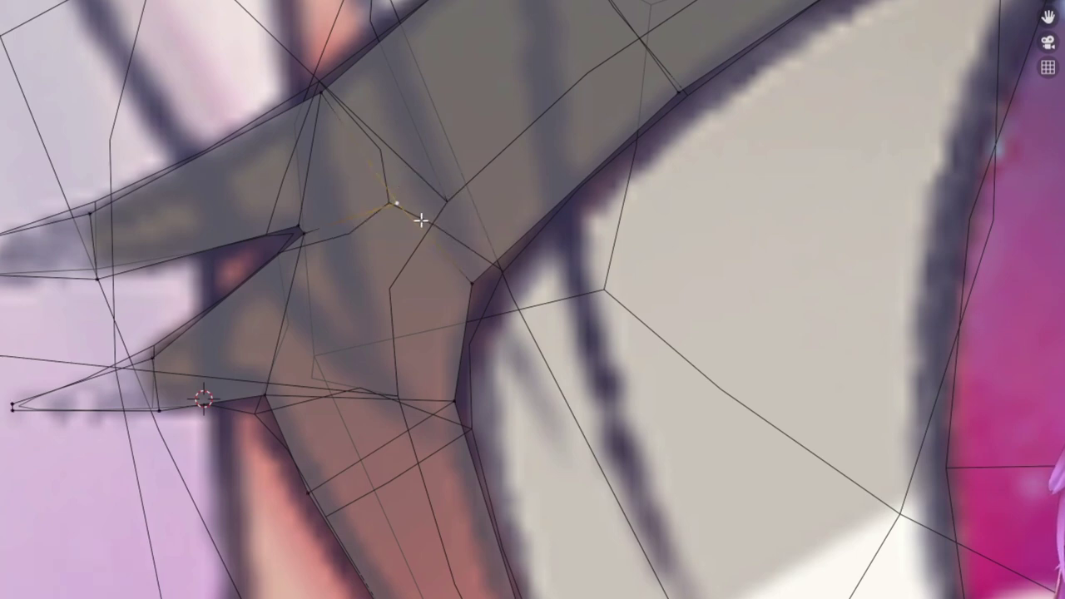
key(ctrl+x)
click(364, 271)
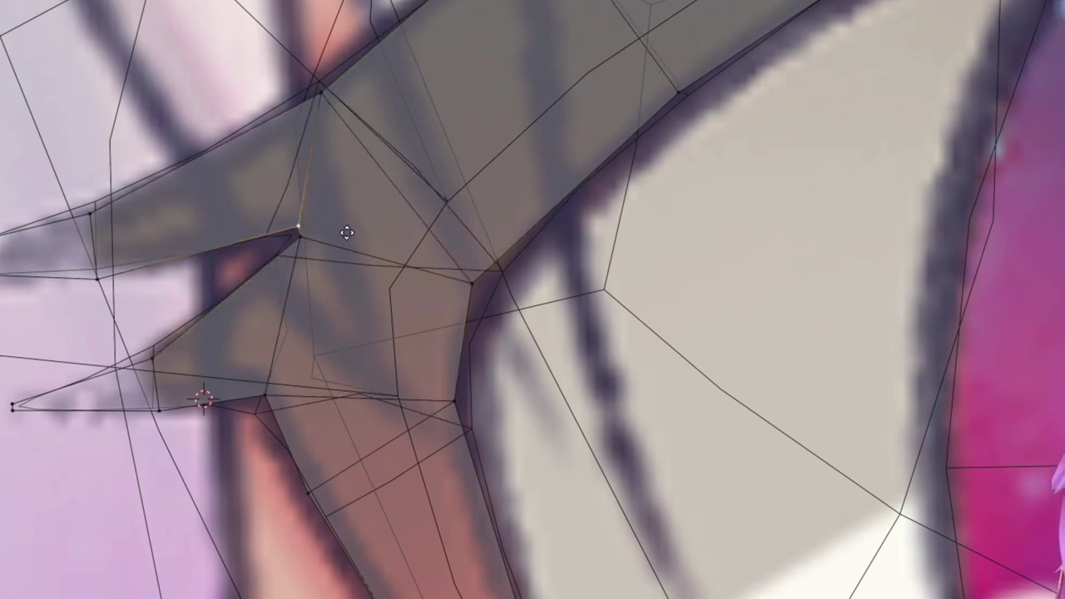
Push the spike's lower vertices back about 0.004 m against the eyeball, checking from a low angle.
click(456, 283)
drag(480, 250, 485, 242)
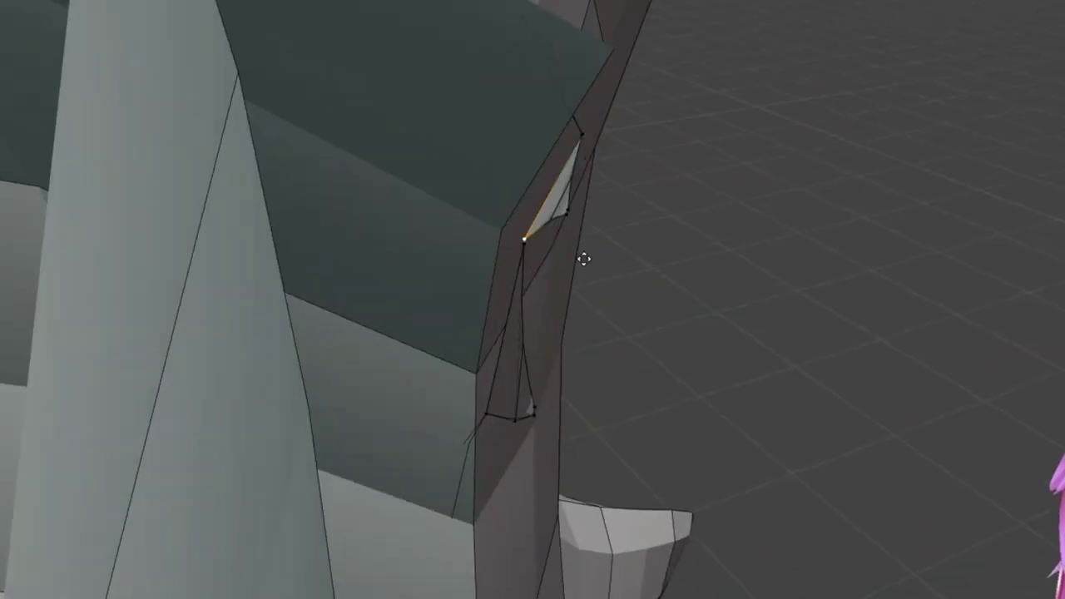
click(564, 424)
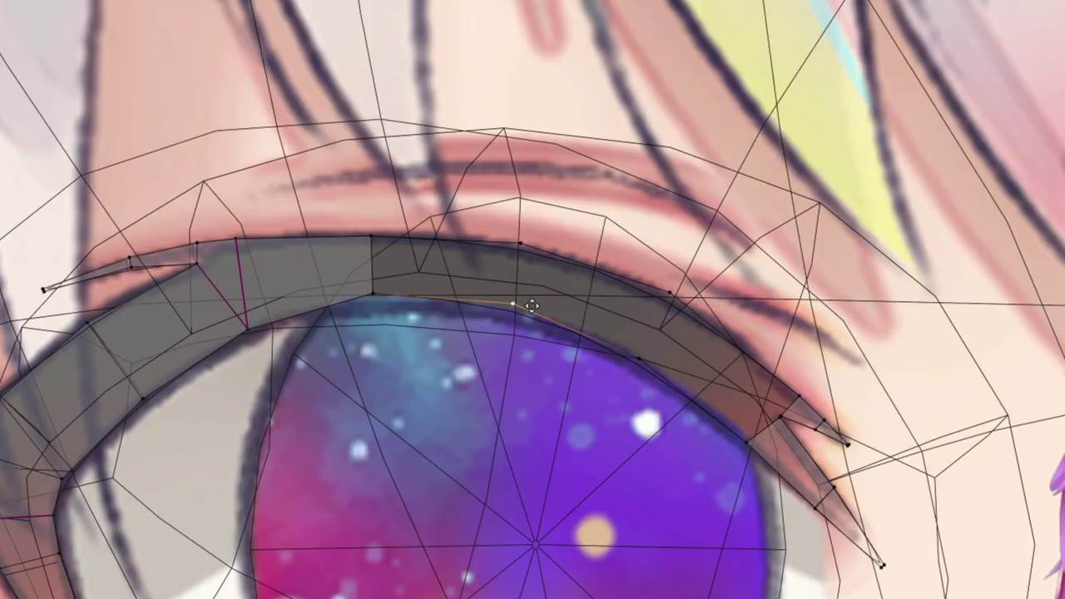
middle_drag(531, 306, 464, 183)
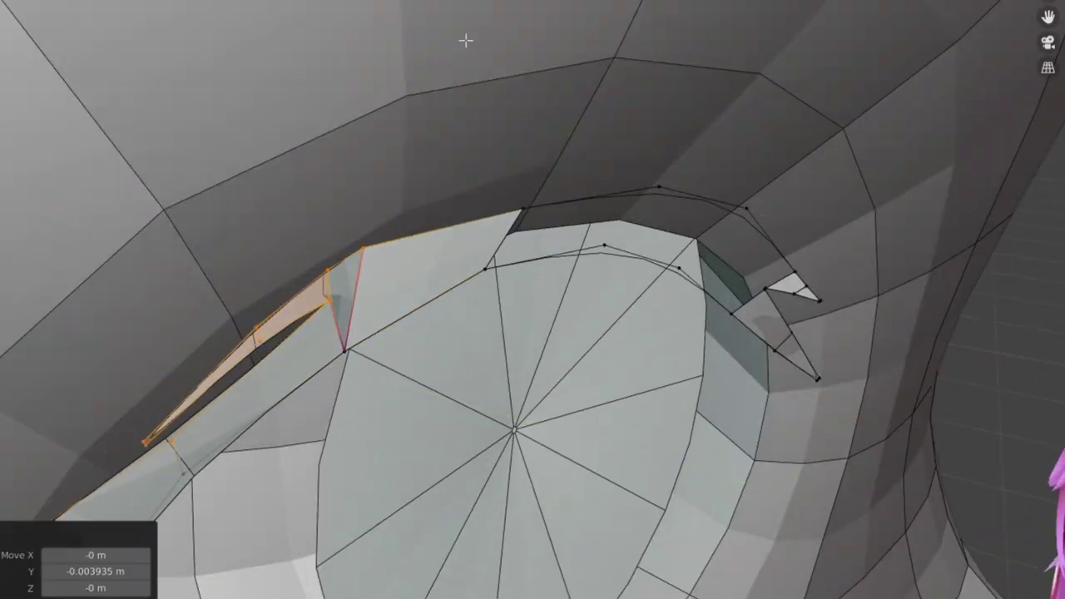
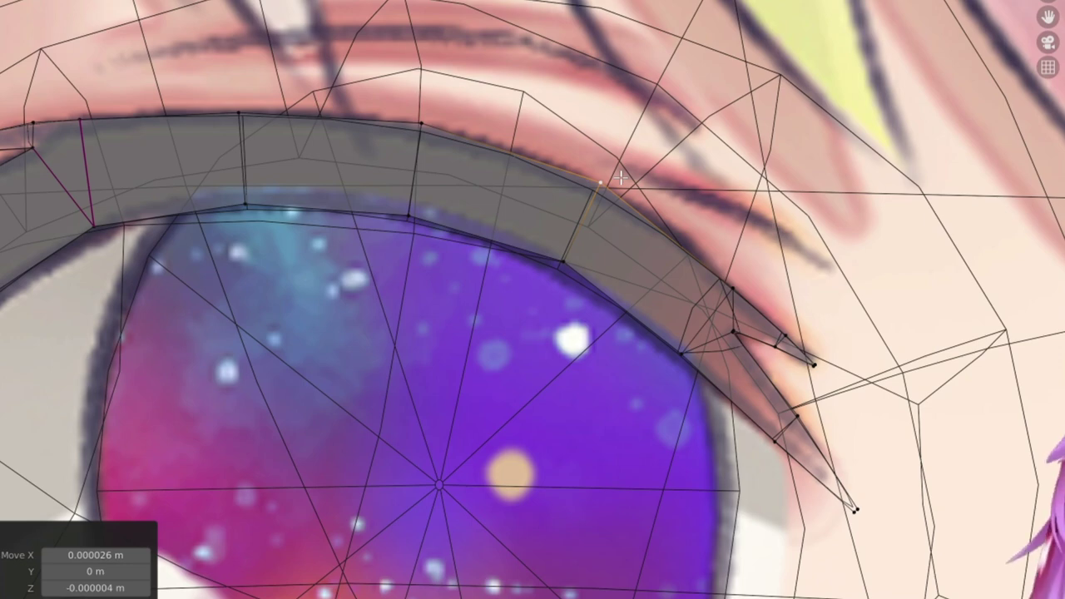
Move the eyelid vertex along the painted eyeliner and scale the lid tip vertices down.
shift+middle_drag(621, 178, 629, 252)
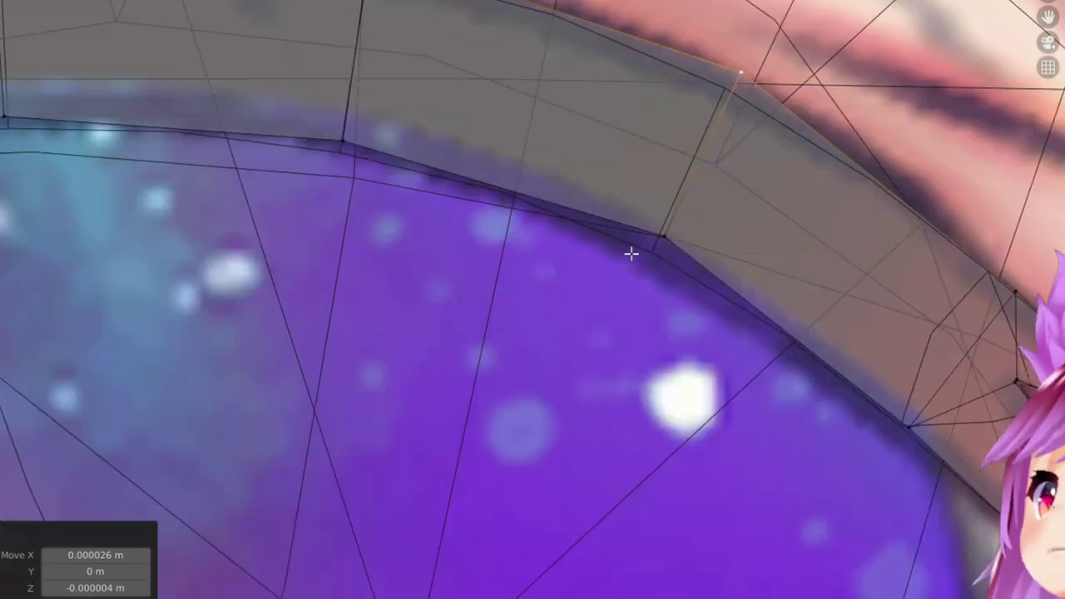
scroll(630, 252, up, 3)
key(g)
click(582, 226)
shift+middle_drag(582, 226, 377, 234)
key(s)
click(305, 292)
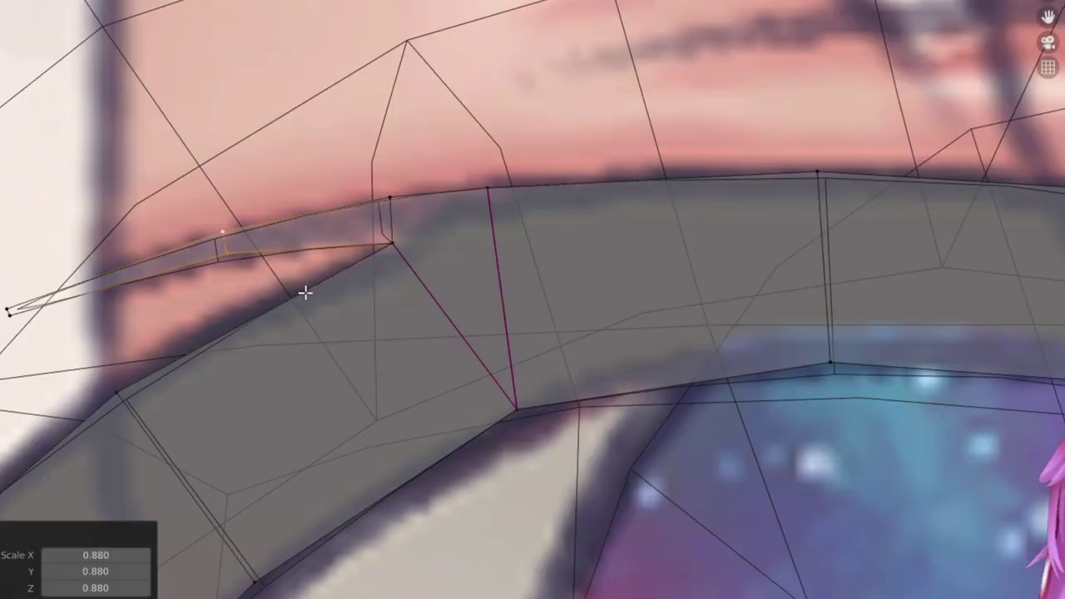
Push the selected eyelid vertices in depth, checking the eyelid edges from around the head.
scroll(433, 199, down, 3)
middle_drag(433, 200, 594, 392)
scroll(424, 123, up, 3)
key(g)
click(426, 125)
scroll(728, 235, down, 3)
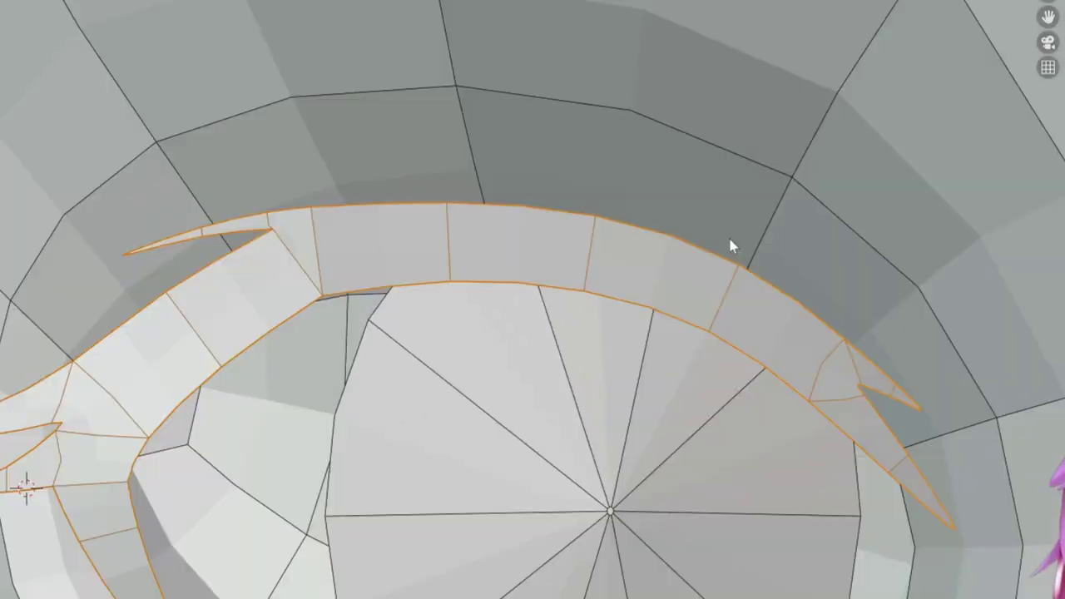
middle_drag(728, 235, 411, 236)
scroll(567, 234, up, 3)
scroll(568, 234, down, 2)
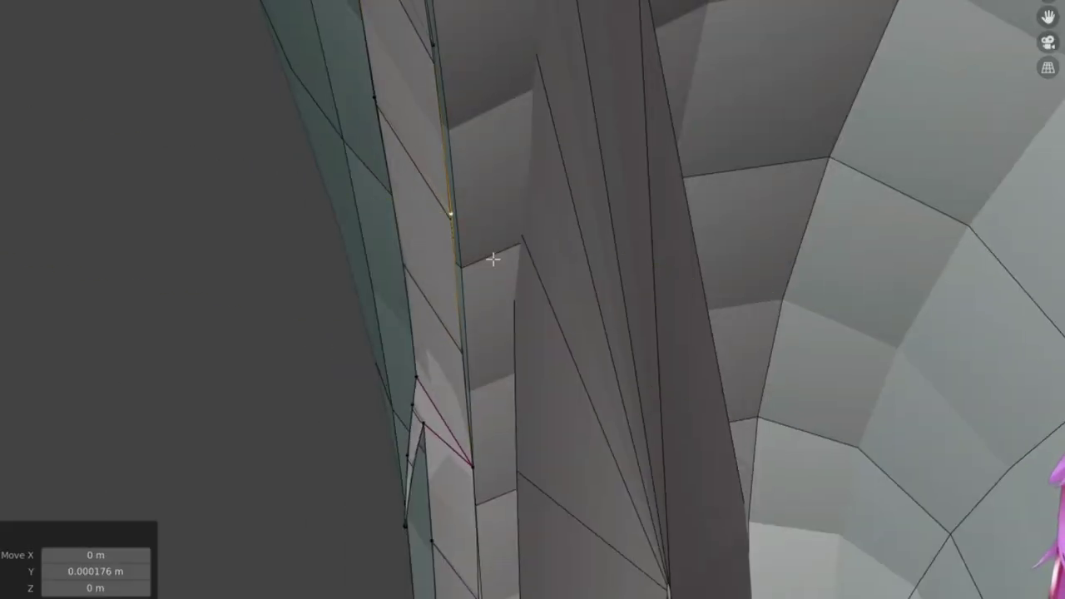
mouse_move(492, 255)
middle_down()
mouse_move(541, 231)
mouse_move(487, 249)
middle_up()
scroll(542, 230, up, 3)
scroll(538, 197, down, 3)
Select the connected lash spikes and the eyelid rim edge loop, and move the rim in depth.
key(ctrl+l)
scroll(374, 238, up, 3)
scroll(375, 237, down, 2)
middle_drag(374, 237, 511, 35)
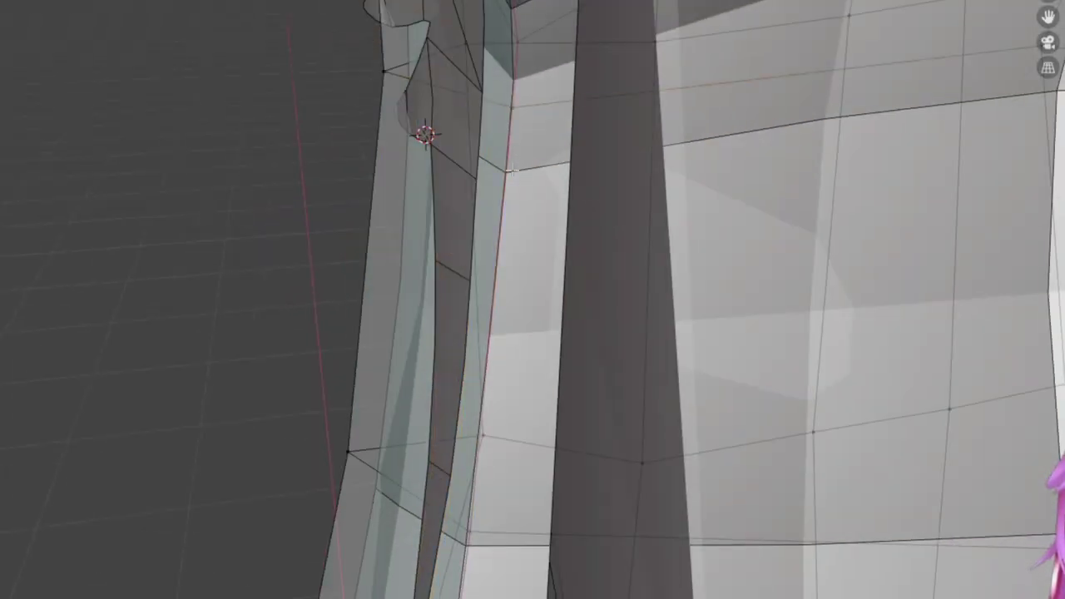
alt+click(424, 429)
click(523, 462)
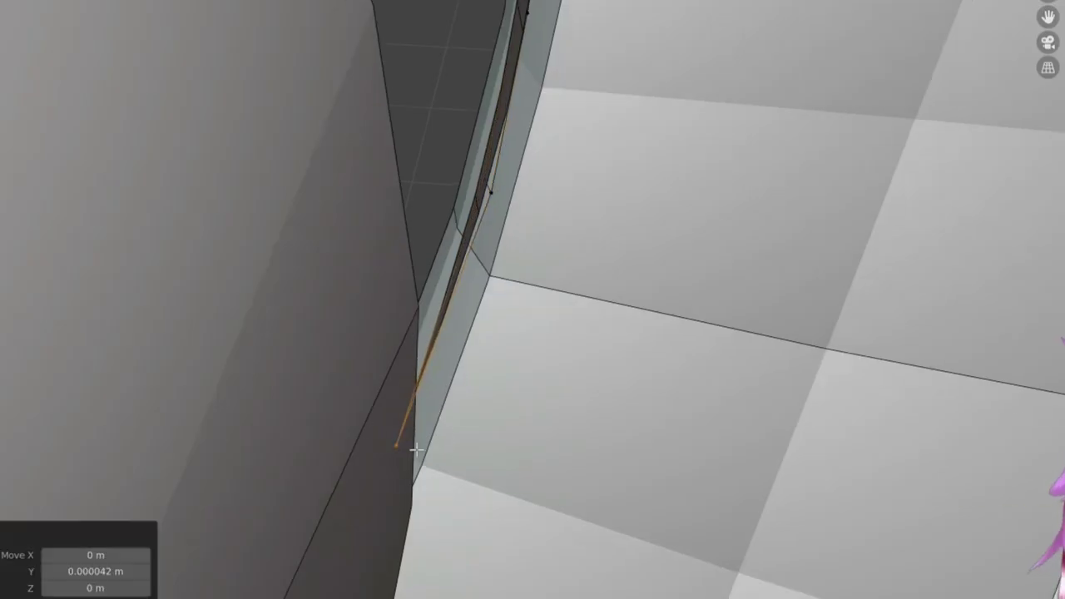
scroll(523, 463, down, 2)
middle_drag(523, 462, 490, 205)
scroll(491, 206, up, 2)
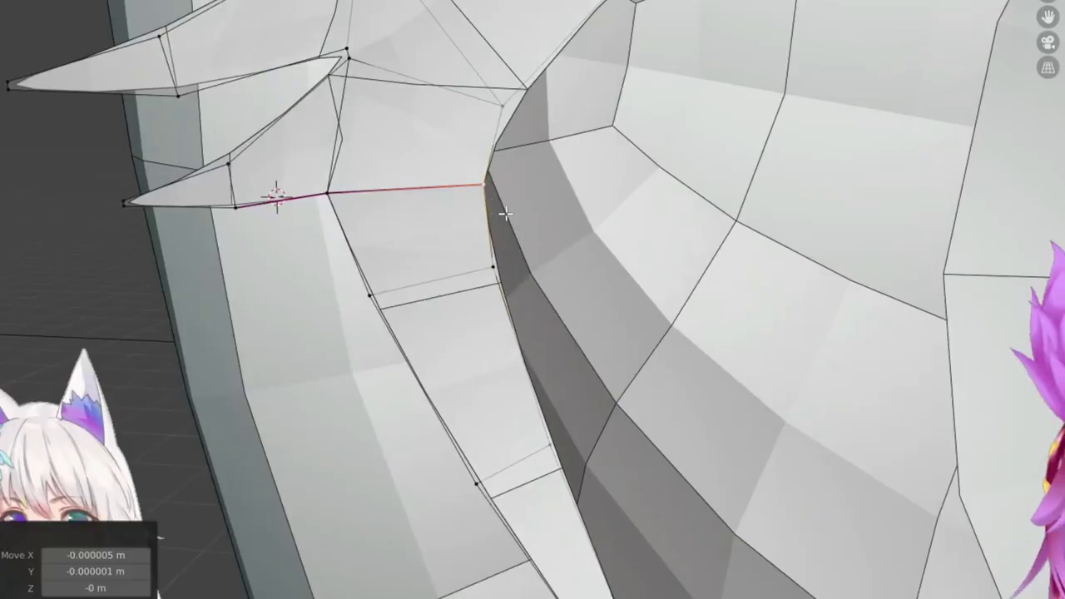
scroll(505, 213, down, 2)
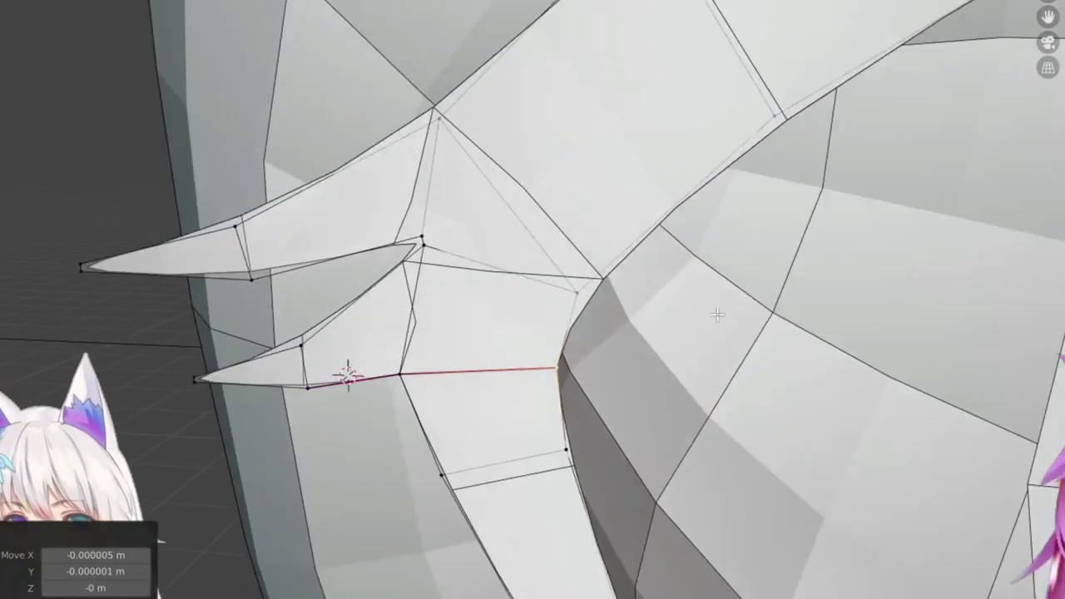
In front view, reposition the eyelid corner vertex onto the reference eyeliner.
middle_drag(505, 214, 427, 357)
key(KP_1)
scroll(428, 388, up, 3)
middle_drag(473, 121, 506, 136)
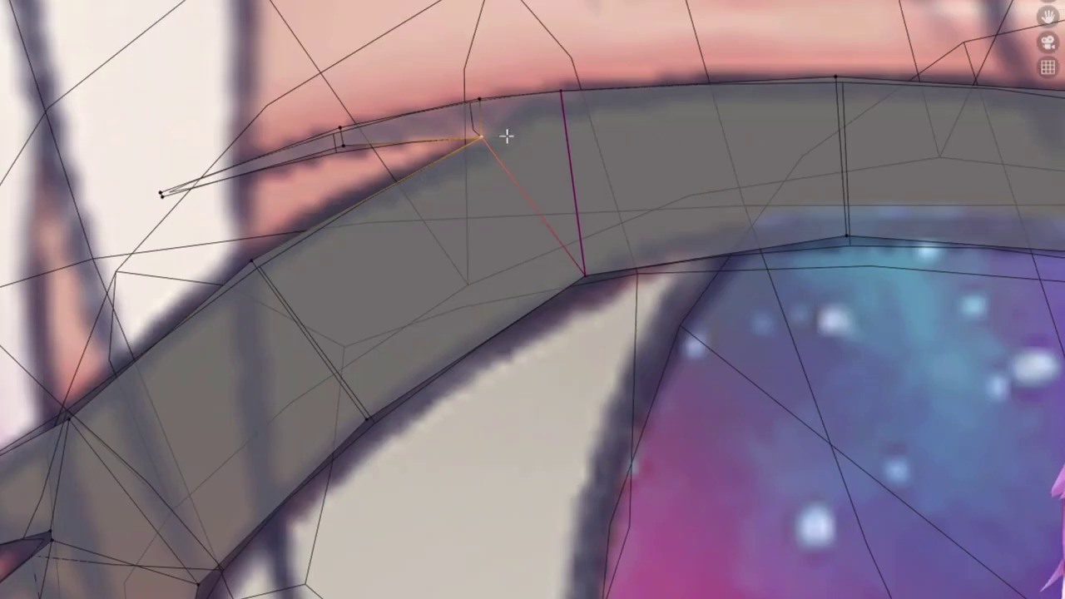
mouse_move(583, 272)
middle_down()
mouse_move(822, 180)
mouse_move(641, 166)
mouse_move(596, 254)
middle_up()
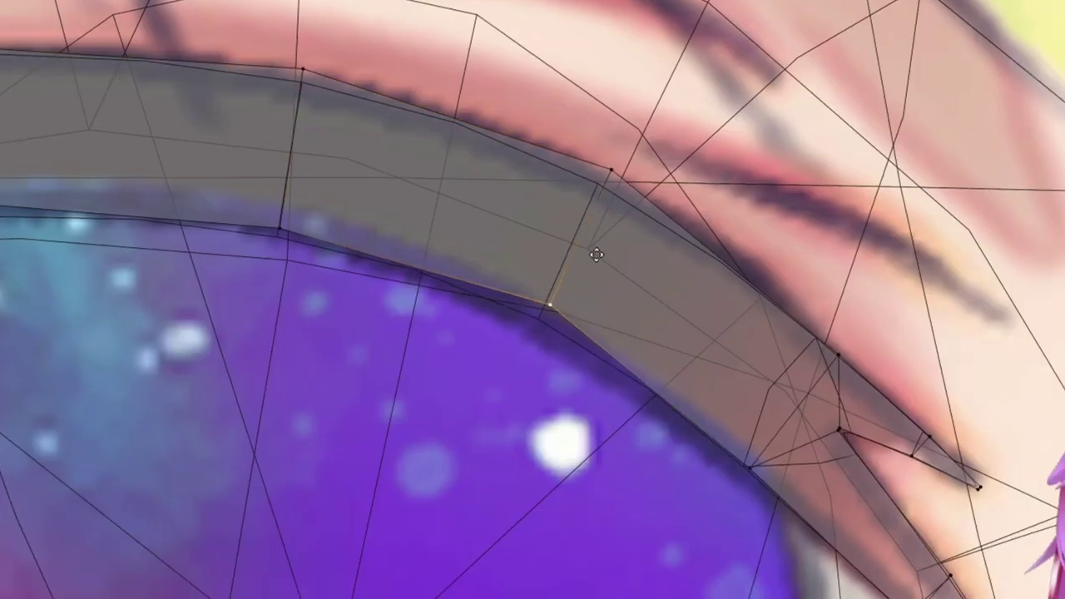
key(KP_Decimal)
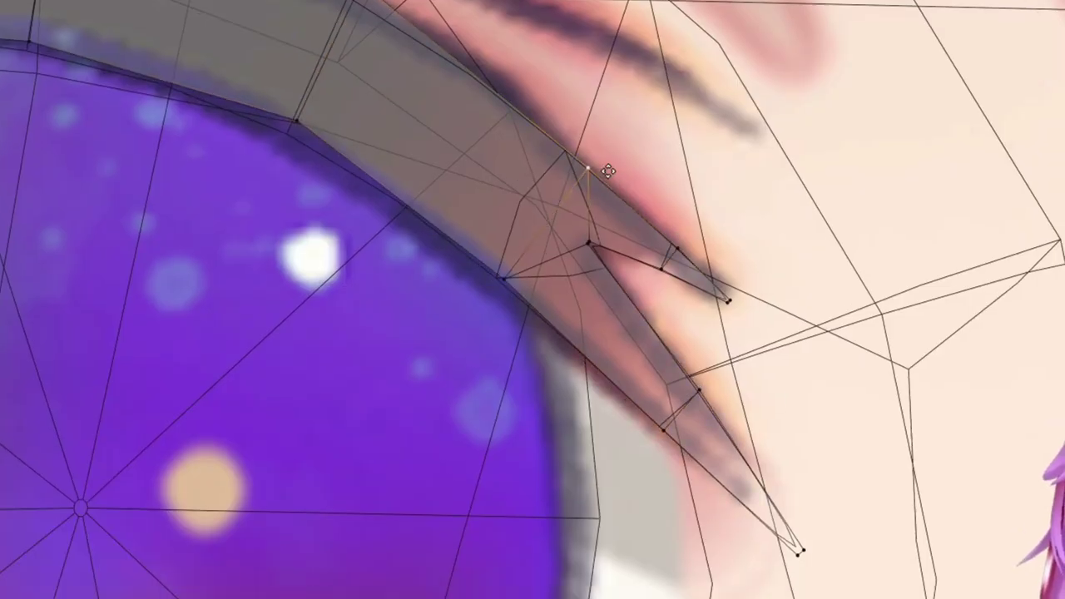
click(608, 171)
middle_drag(608, 170, 606, 434)
middle_drag(412, 152, 417, 273)
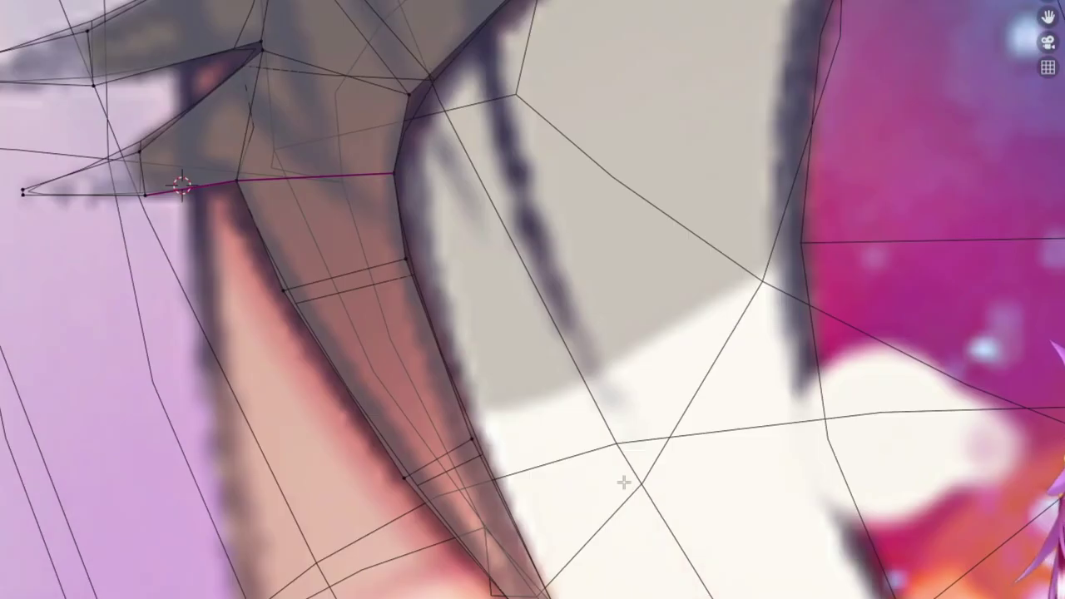
scroll(623, 482, down, 2)
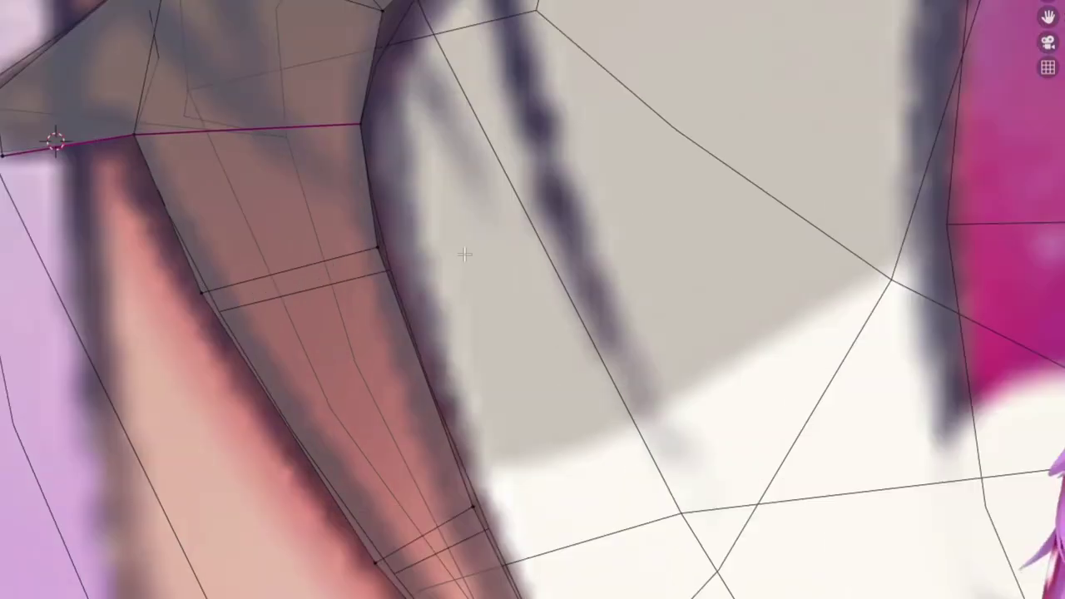
scroll(464, 254, down, 4)
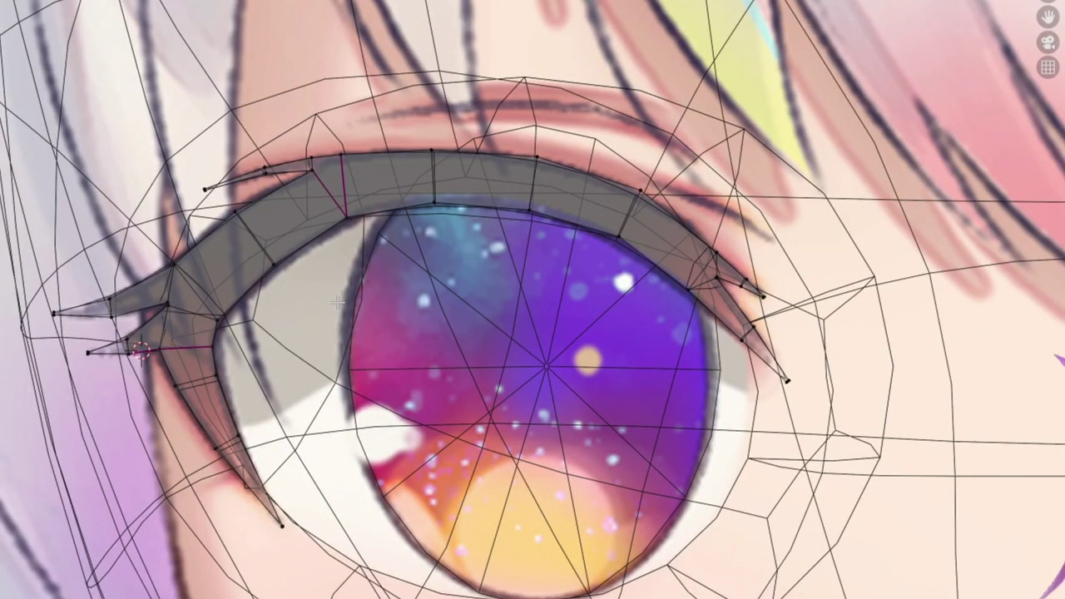
Slide the eyelid rim edge and nudge the eyelid corner vertex into place.
middle_drag(481, 269, 525, 335)
scroll(506, 278, up, 5)
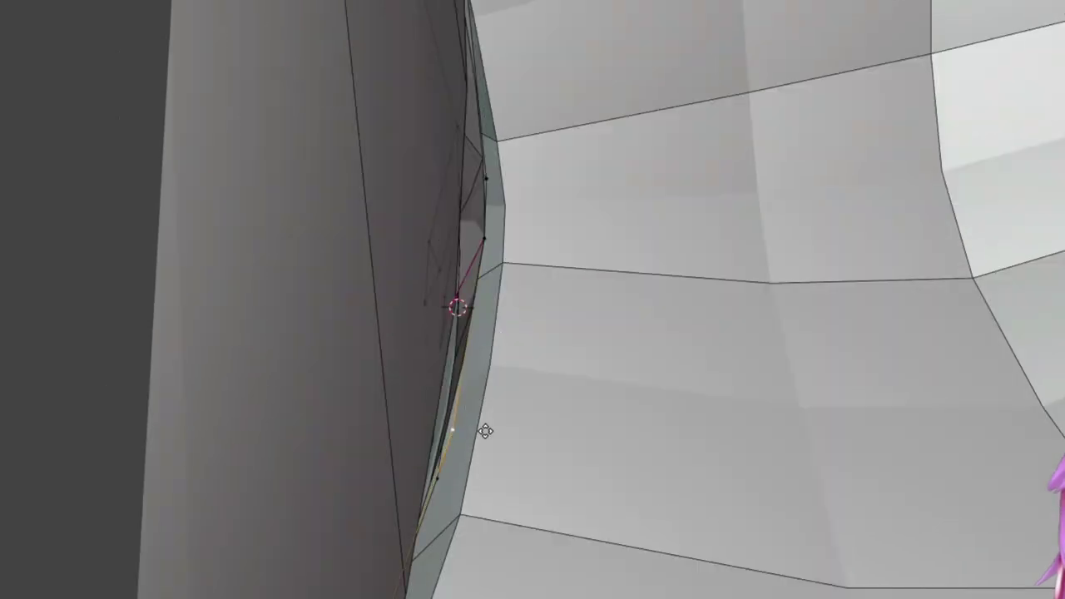
mouse_move(485, 430)
middle_down()
mouse_move(549, 373)
mouse_move(590, 521)
mouse_move(521, 303)
mouse_move(537, 394)
mouse_move(422, 285)
mouse_move(468, 295)
mouse_move(535, 249)
mouse_move(578, 366)
mouse_move(541, 107)
mouse_move(512, 334)
mouse_move(515, 238)
mouse_move(475, 309)
mouse_move(435, 333)
mouse_move(395, 323)
mouse_move(466, 316)
middle_up()
click(549, 374)
click(535, 249)
scroll(541, 107, down, 3)
click(475, 309)
scroll(465, 316, down, 3)
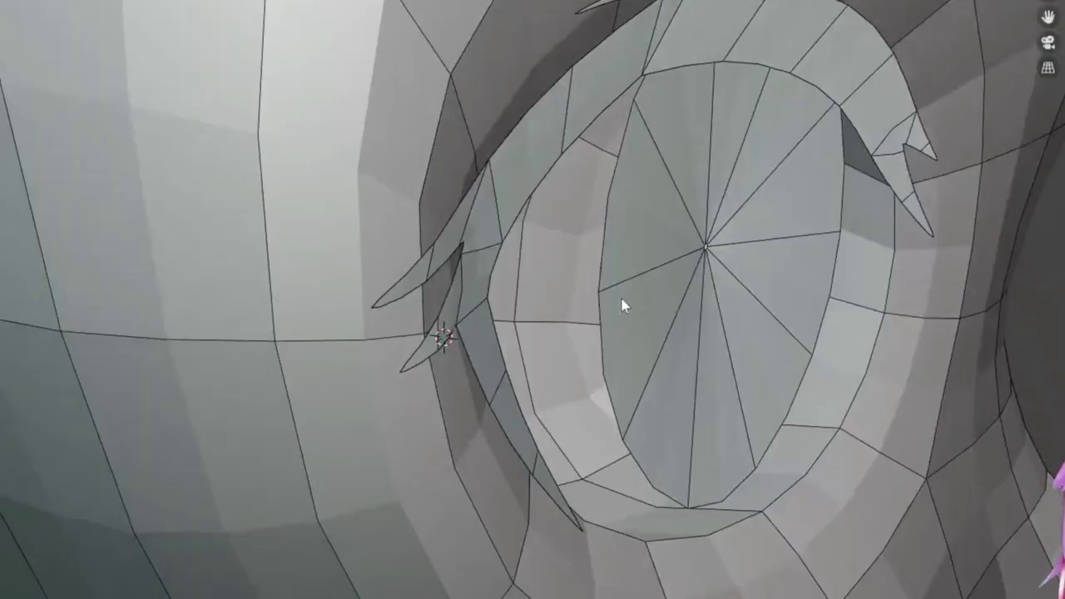
middle_drag(623, 304, 380, 350)
scroll(380, 349, up, 3)
click(339, 412)
mouse_move(339, 412)
middle_down()
mouse_move(413, 413)
mouse_move(543, 291)
middle_up()
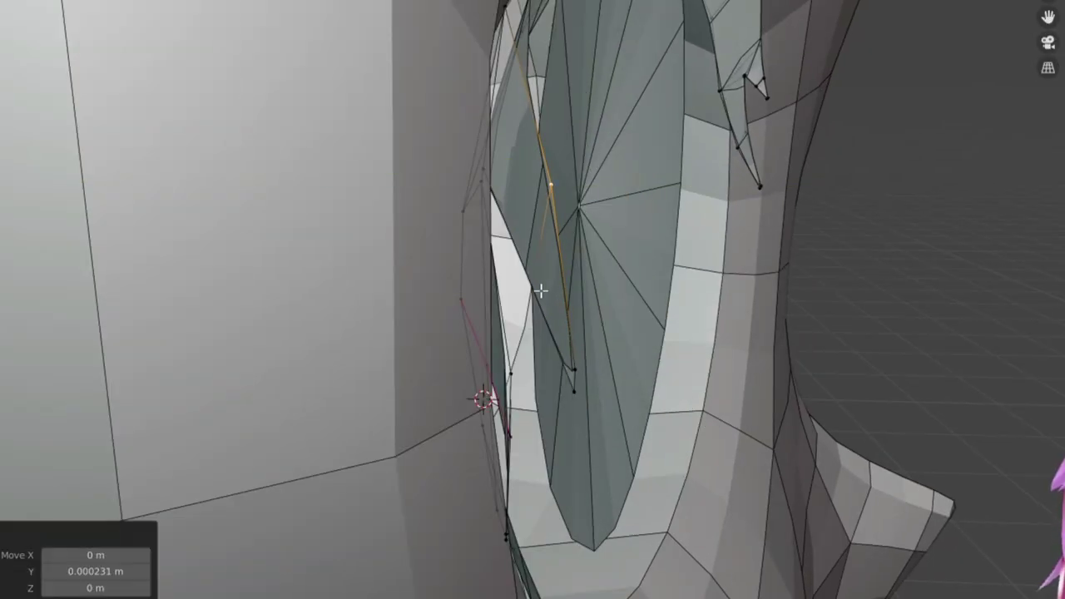
Move the spike vertex along Y in depth so the lash tip sits against the head.
key(g)
key(y)
click(563, 374)
middle_drag(563, 374, 355, 225)
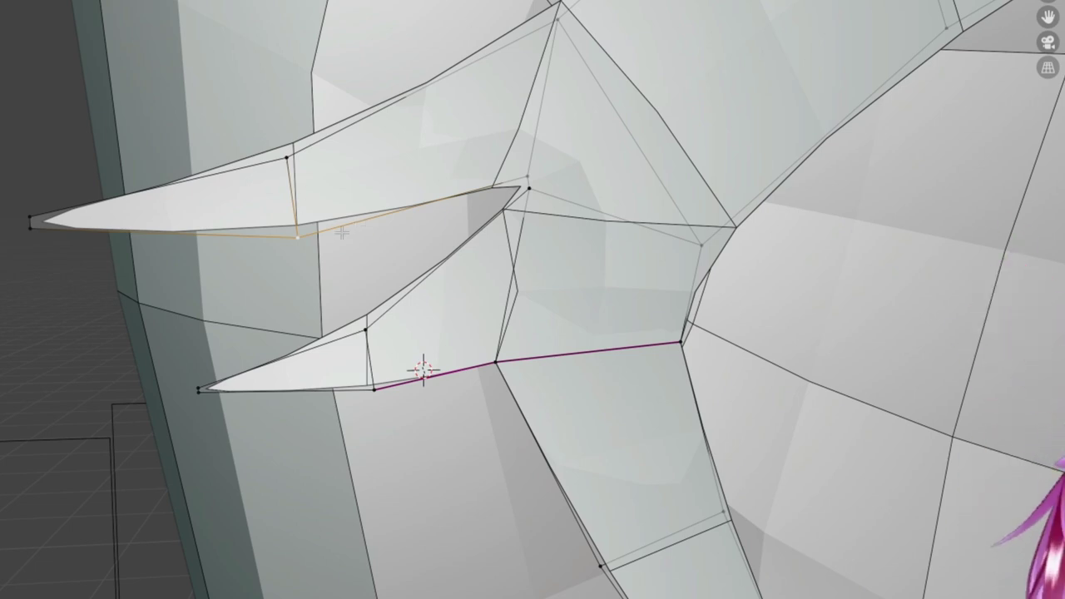
mouse_move(342, 233)
middle_down()
mouse_move(483, 357)
mouse_move(630, 346)
mouse_move(340, 468)
mouse_move(592, 411)
mouse_move(623, 419)
mouse_move(502, 341)
mouse_move(330, 380)
mouse_move(428, 304)
mouse_move(482, 370)
middle_up()
key(g)
click(532, 451)
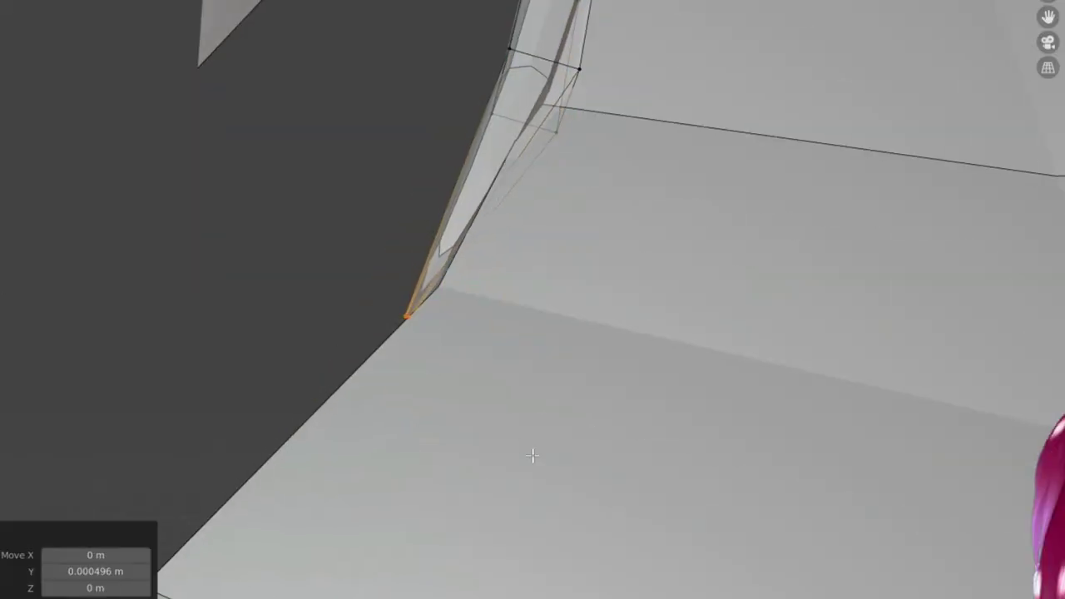
Switch the mesh selection mode and inspect the eyelid and eye socket from several angles.
key(ctrl+Tab)
mouse_move(532, 452)
middle_down()
mouse_move(381, 268)
mouse_move(595, 310)
mouse_move(607, 191)
mouse_move(494, 201)
middle_up()
click(380, 268)
mouse_move(491, 139)
middle_down()
mouse_move(575, 311)
mouse_move(521, 283)
mouse_move(535, 81)
middle_up()
mouse_move(468, 519)
middle_down()
mouse_move(333, 169)
mouse_move(411, 109)
mouse_move(551, 229)
middle_up()
mouse_move(579, 329)
middle_down()
mouse_move(544, 283)
mouse_move(369, 309)
mouse_move(940, 375)
mouse_move(526, 307)
mouse_move(637, 292)
mouse_move(385, 347)
mouse_move(651, 247)
mouse_move(594, 285)
mouse_move(309, 125)
mouse_move(388, 278)
mouse_move(205, 403)
middle_up()
Mark the selected spike edges sharp and nudge a spike-edge vertex in depth.
key(ctrl+e)
click(526, 308)
drag(205, 403, 208, 398)
mouse_move(208, 397)
middle_down()
mouse_move(437, 324)
mouse_move(571, 238)
mouse_move(456, 259)
middle_up()
drag(456, 260, 445, 270)
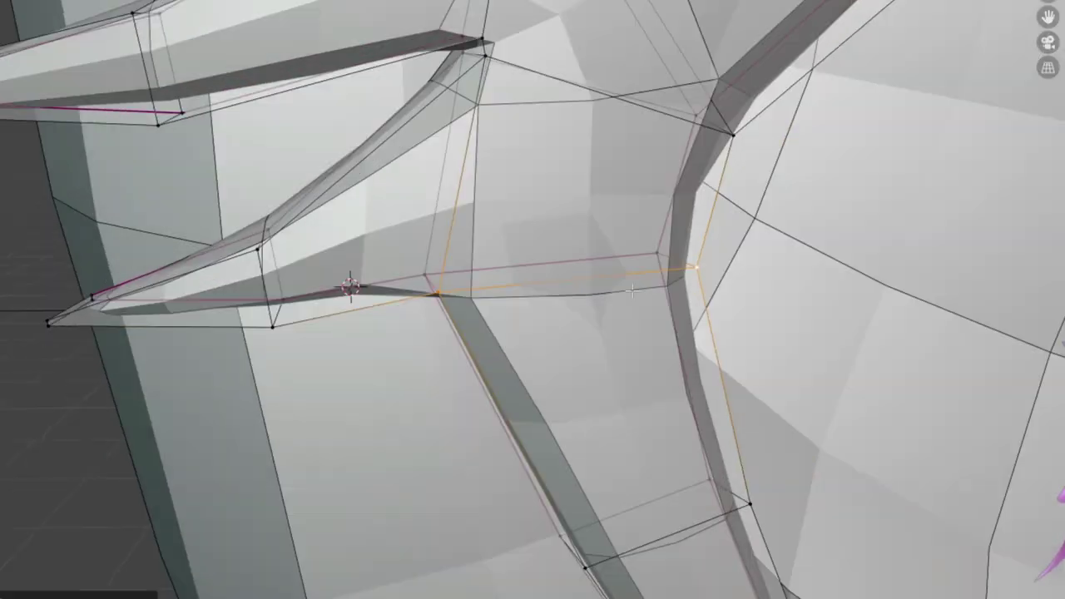
Slide an edge along the spike and move the spike vertices along the Y axis.
mouse_move(591, 288)
middle_down()
mouse_move(681, 335)
mouse_move(471, 259)
middle_up()
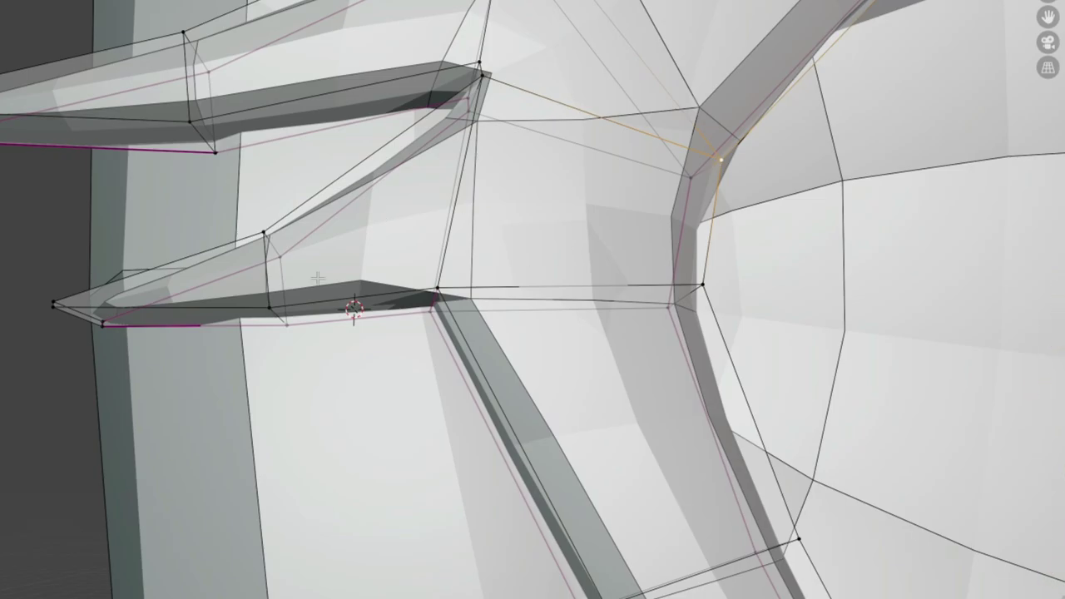
middle_drag(318, 278, 418, 375)
mouse_move(261, 340)
middle_down()
mouse_move(677, 278)
mouse_move(601, 247)
mouse_move(587, 357)
mouse_move(652, 149)
mouse_move(361, 321)
middle_up()
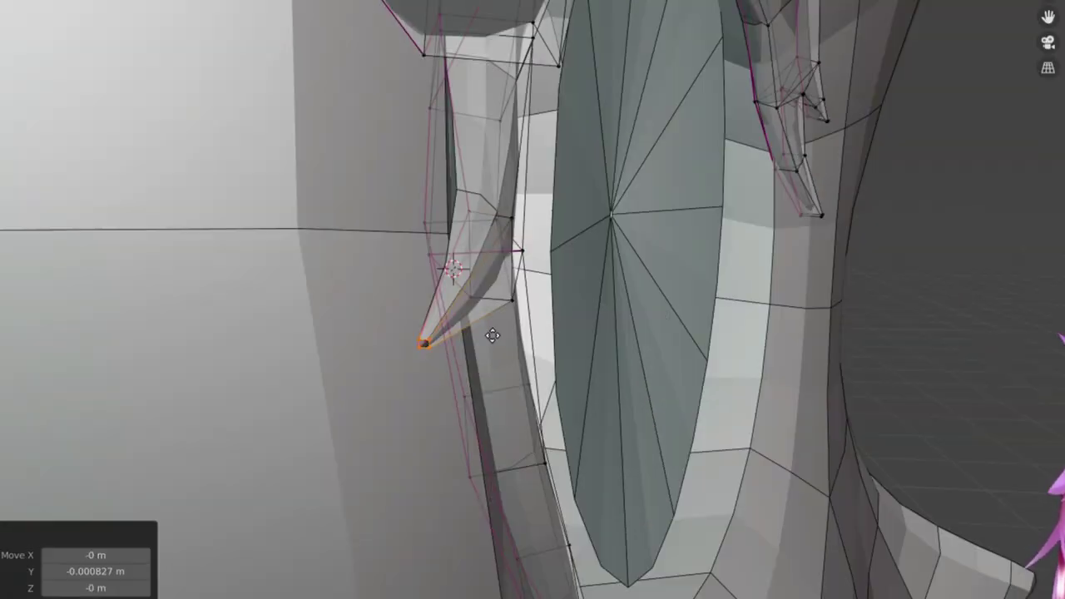
mouse_move(491, 333)
middle_down()
mouse_move(527, 309)
mouse_move(513, 190)
mouse_move(542, 286)
mouse_move(333, 325)
mouse_move(568, 302)
middle_up()
key(g)
key(g)
click(513, 190)
key(g)
key(y)
mouse_move(466, 284)
middle_down()
mouse_move(482, 238)
mouse_move(502, 404)
mouse_move(459, 261)
mouse_move(508, 289)
mouse_move(428, 305)
mouse_move(568, 358)
mouse_move(504, 107)
mouse_move(571, 148)
mouse_move(559, 264)
middle_up()
click(482, 238)
Inspect the spike and eyelid band from several sides and nudge an eyelid vertex slightly.
middle_drag(330, 403, 516, 249)
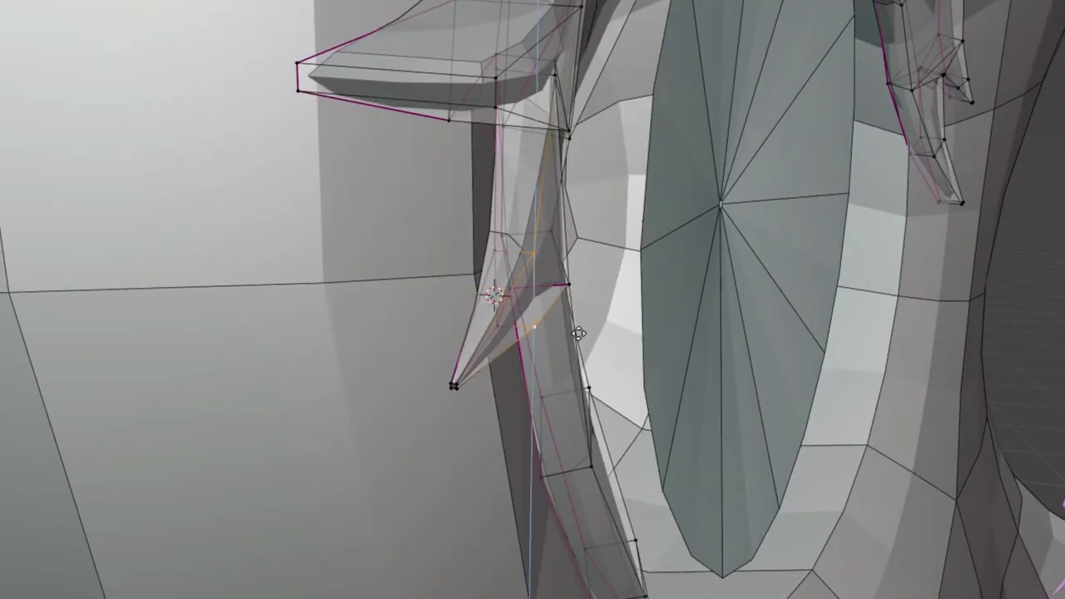
mouse_move(578, 333)
middle_down()
mouse_move(527, 337)
mouse_move(404, 286)
mouse_move(412, 364)
middle_up()
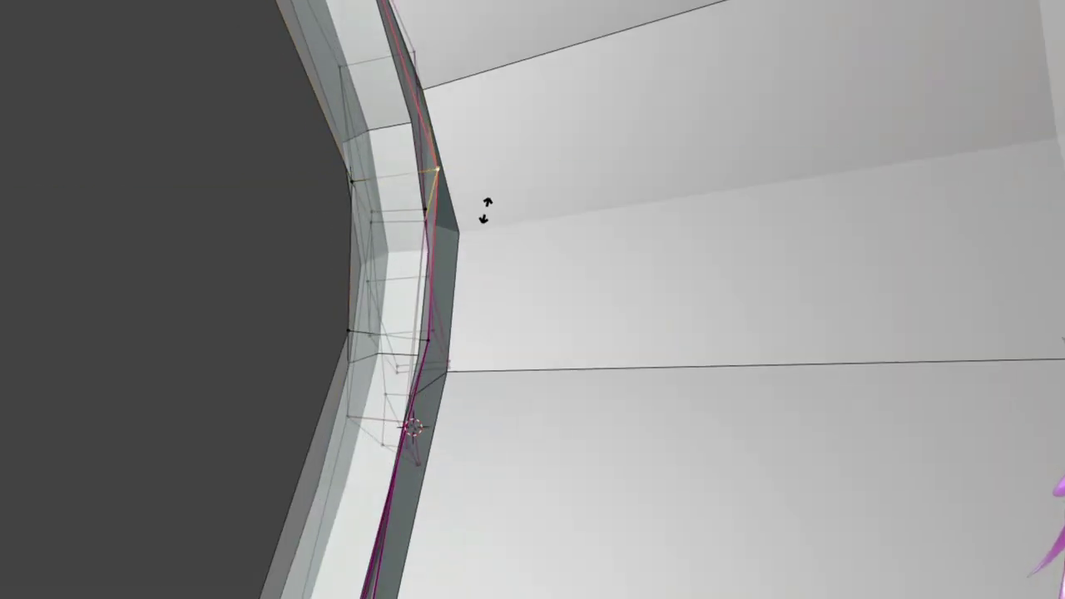
mouse_move(485, 209)
middle_down()
mouse_move(408, 278)
mouse_move(436, 302)
mouse_move(399, 272)
middle_up()
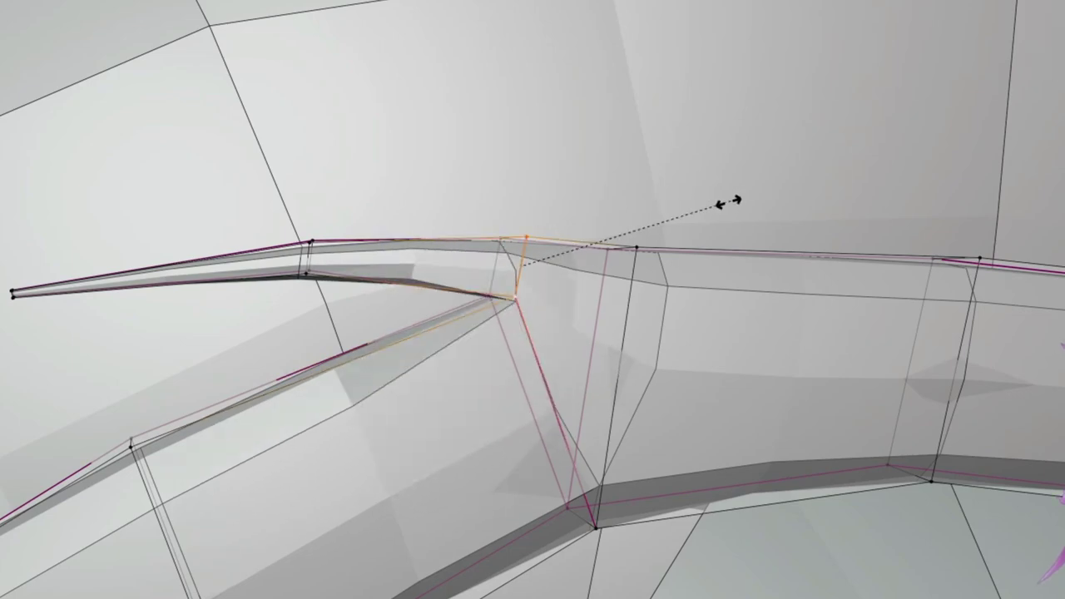
middle_drag(551, 329, 544, 424)
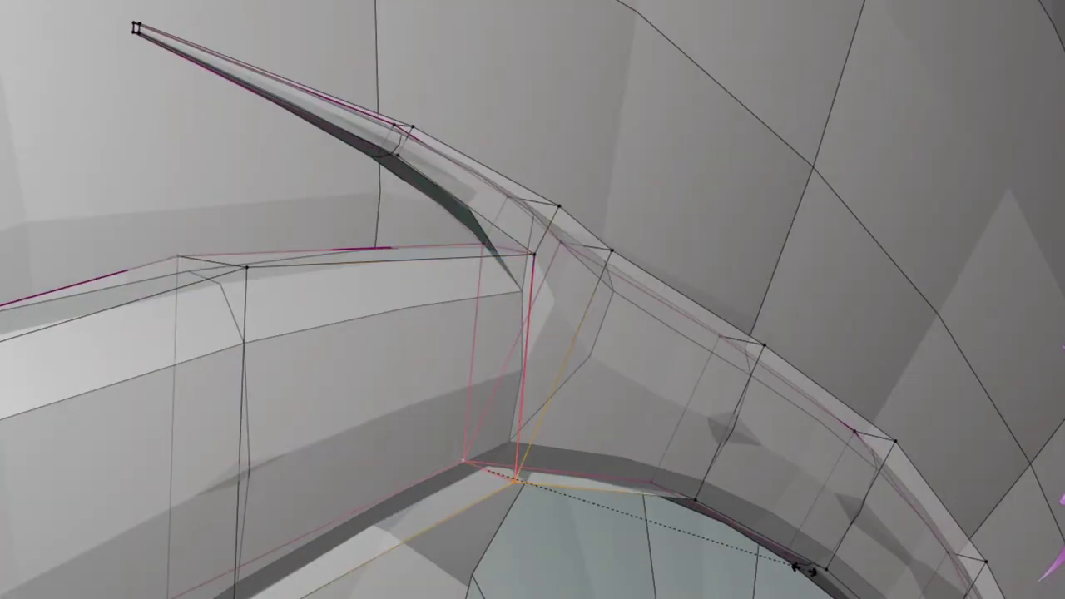
middle_drag(799, 568, 746, 452)
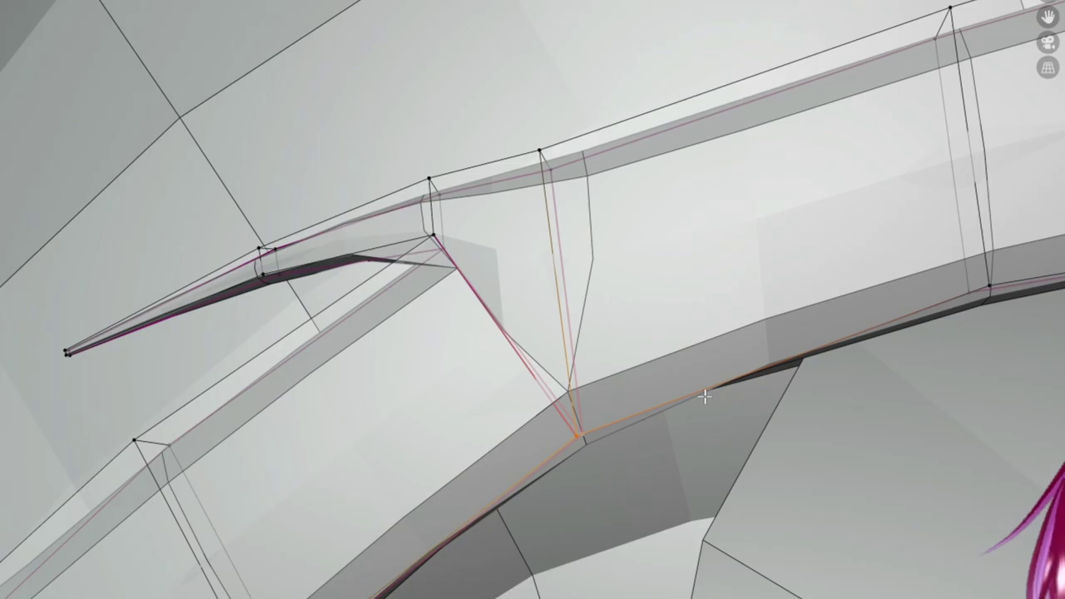
middle_drag(704, 398, 613, 305)
mouse_move(590, 343)
middle_down()
mouse_move(652, 238)
mouse_move(500, 250)
mouse_move(536, 175)
middle_up()
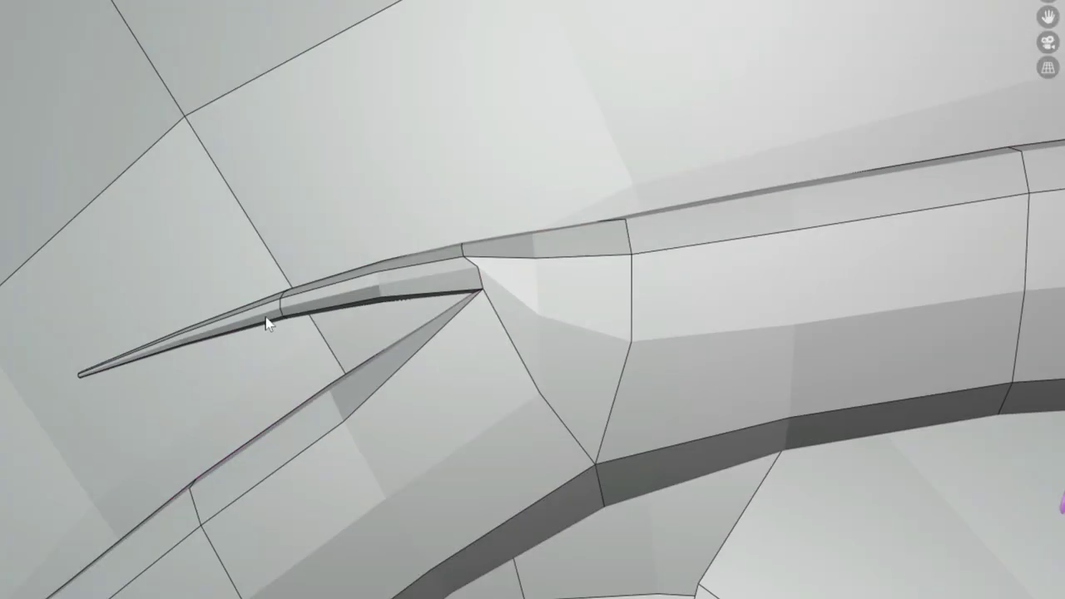
drag(269, 316, 270, 317)
mouse_move(270, 317)
middle_down()
mouse_move(483, 268)
mouse_move(455, 294)
mouse_move(362, 196)
mouse_move(823, 228)
mouse_move(594, 313)
mouse_move(657, 333)
middle_up()
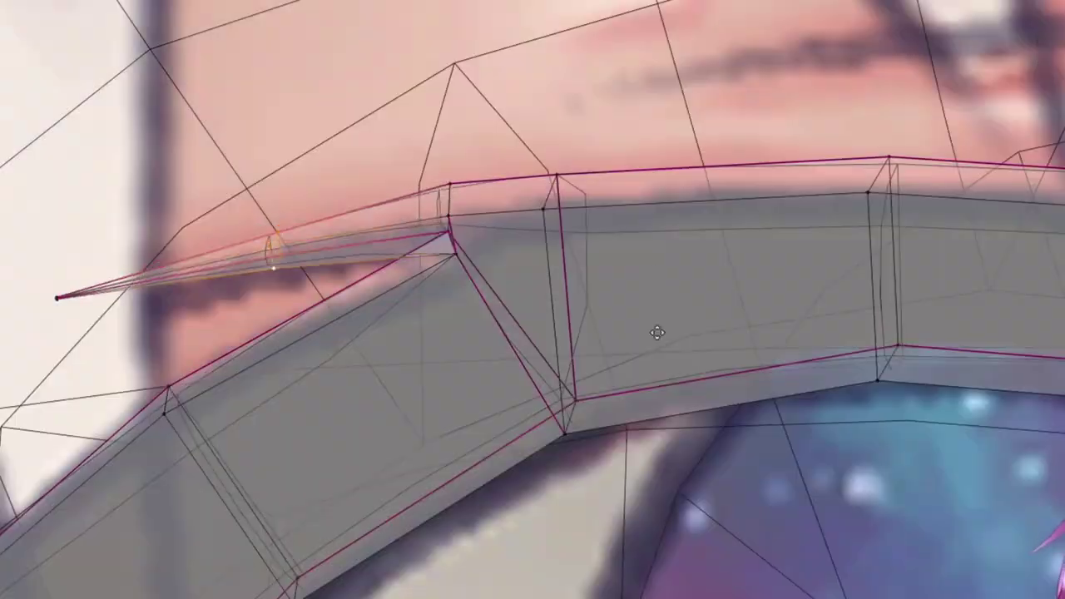
Move the eyeliner vertices and slide an edge along the lash spike.
scroll(571, 263, down, 2)
key(q)
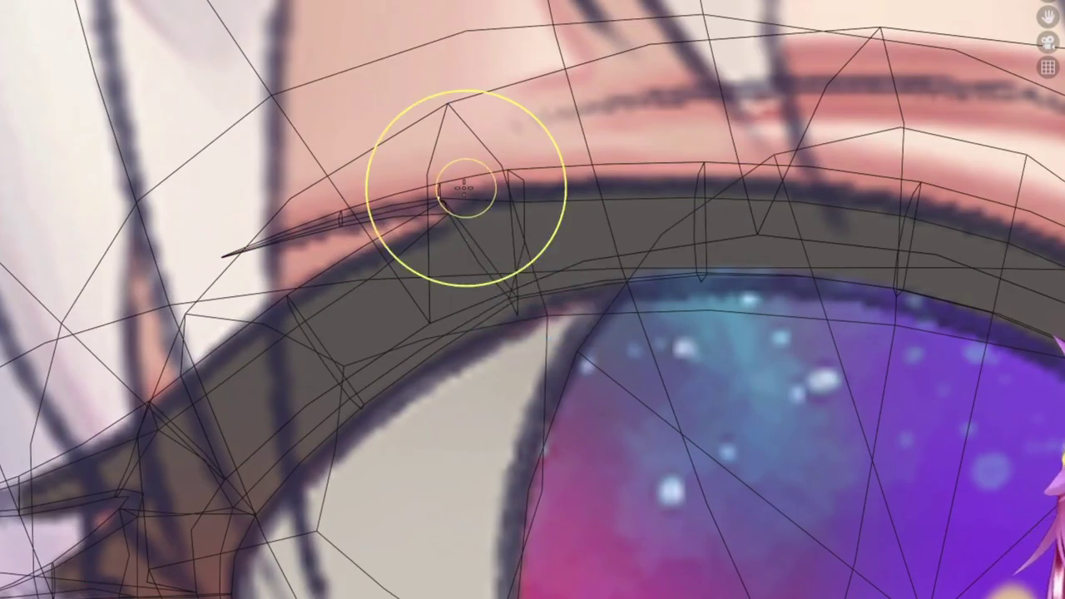
middle_drag(370, 397, 494, 177)
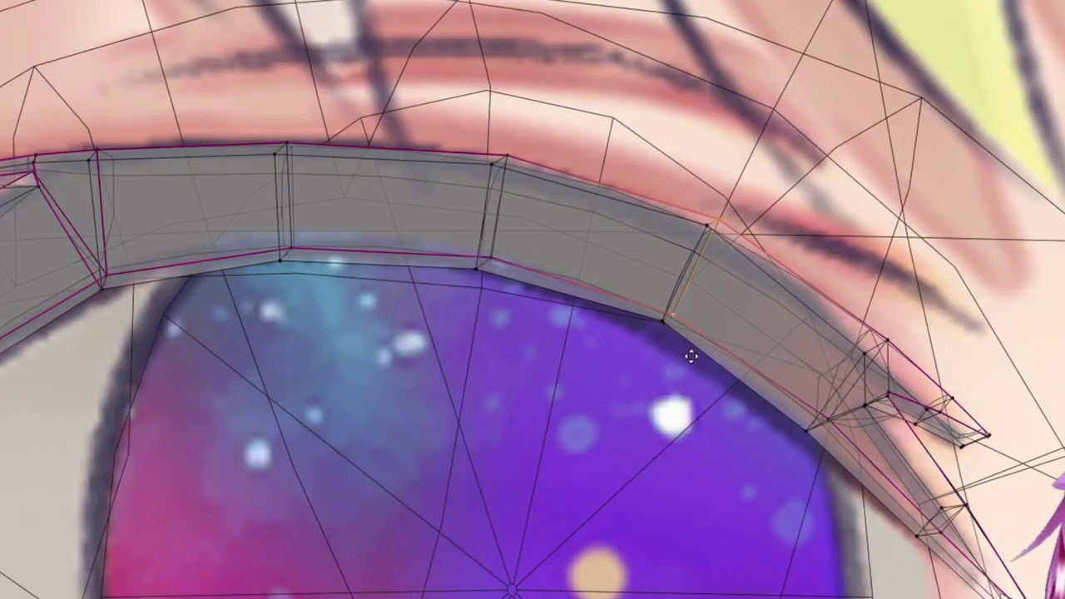
click(690, 356)
scroll(690, 356, down, 2)
mouse_move(691, 356)
middle_down()
mouse_move(225, 297)
mouse_move(499, 250)
middle_up()
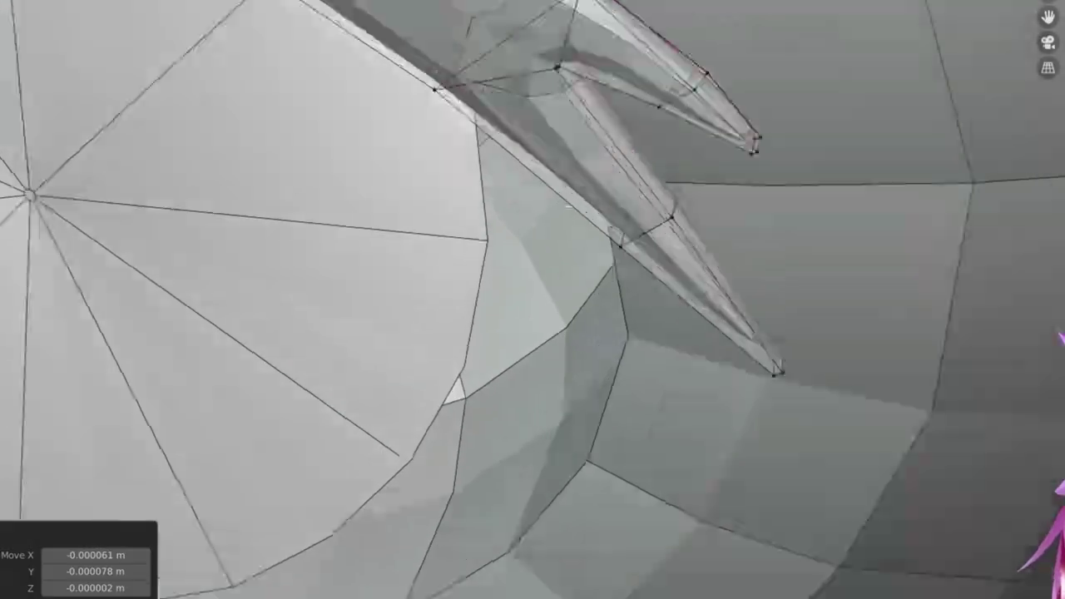
middle_drag(567, 207, 450, 236)
click(451, 236)
middle_drag(446, 519, 620, 416)
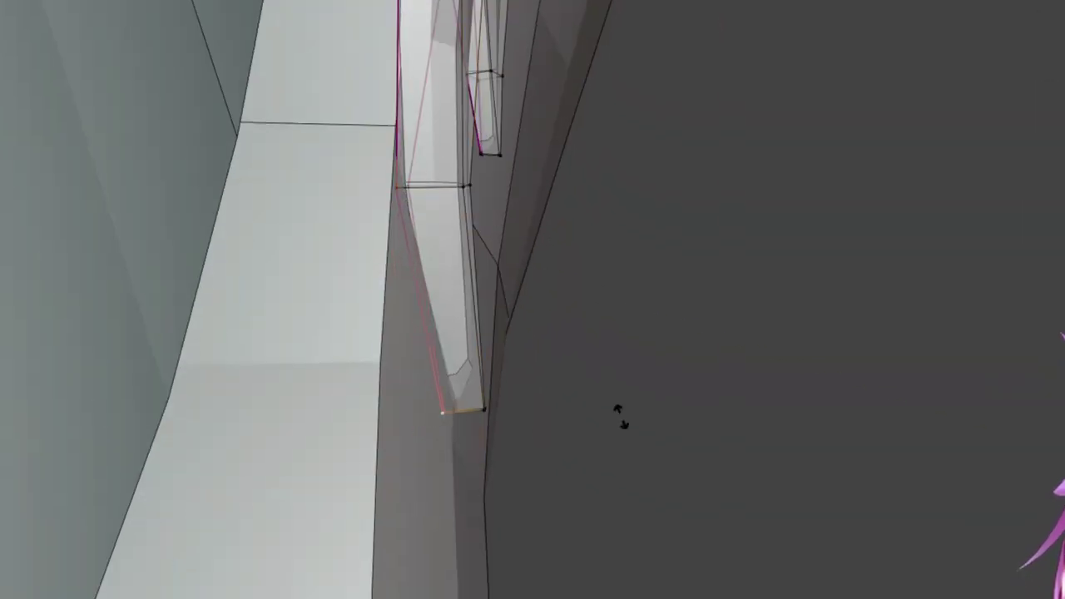
click(586, 495)
mouse_move(585, 495)
middle_down()
mouse_move(461, 404)
mouse_move(449, 304)
mouse_move(511, 297)
middle_up()
Scale the lash spike tip vertices down to 0.340.
click(515, 331)
key(s)
click(560, 324)
middle_drag(560, 324, 467, 368)
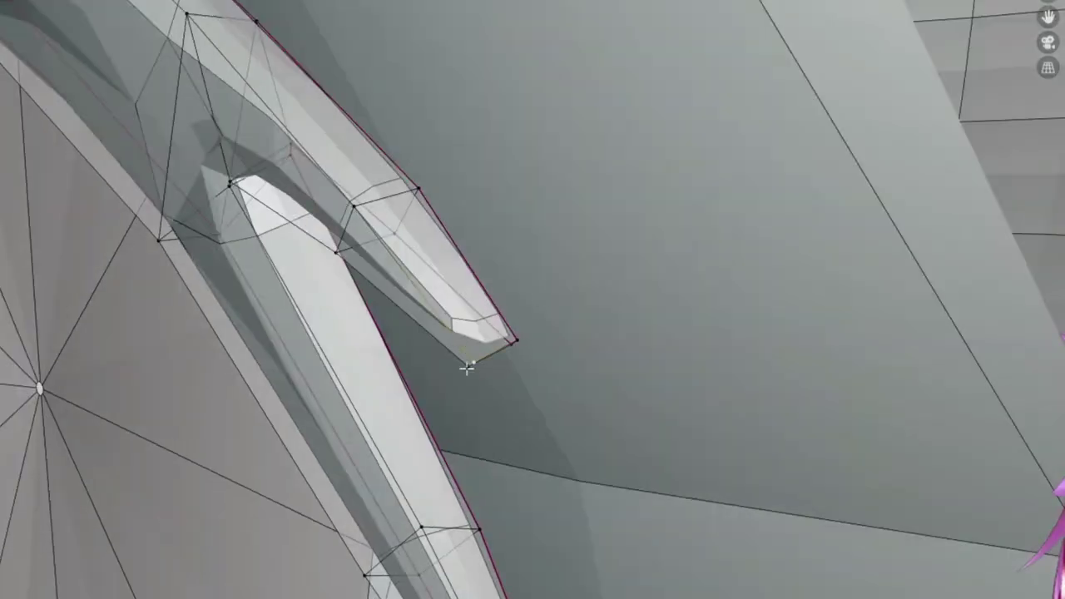
mouse_move(533, 362)
middle_down()
mouse_move(504, 247)
mouse_move(538, 257)
middle_up()
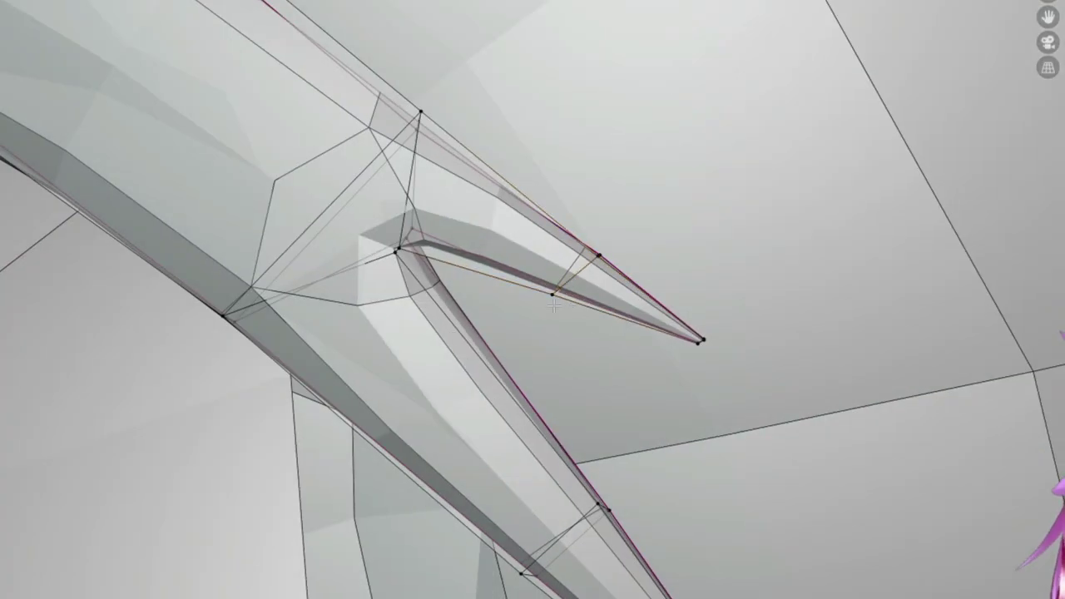
Nudge the lower spike vertices closer against the eyelid band's inner edge.
scroll(553, 306, down, 5)
middle_drag(578, 344, 378, 268)
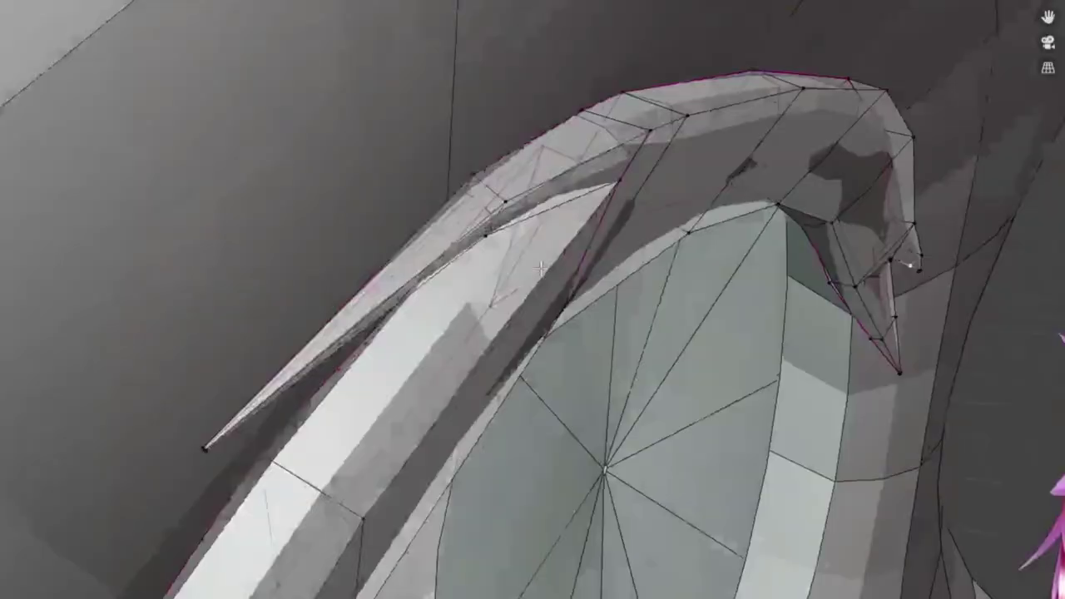
mouse_move(577, 340)
middle_down()
mouse_move(564, 356)
mouse_move(629, 324)
middle_up()
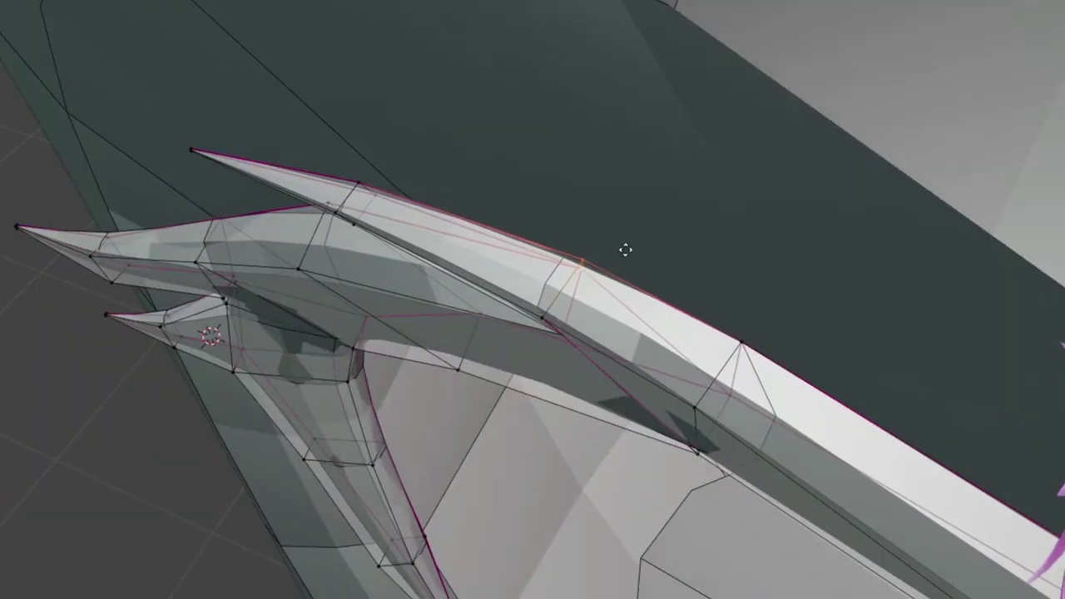
middle_drag(625, 249, 574, 250)
drag(574, 250, 575, 250)
mouse_move(592, 178)
middle_down()
mouse_move(574, 249)
mouse_move(440, 380)
mouse_move(561, 281)
mouse_move(511, 289)
mouse_move(594, 255)
mouse_move(488, 280)
mouse_move(508, 255)
mouse_move(457, 371)
mouse_move(475, 281)
mouse_move(582, 335)
mouse_move(737, 119)
mouse_move(497, 183)
mouse_move(516, 249)
mouse_move(491, 200)
mouse_move(504, 340)
mouse_move(549, 364)
mouse_move(332, 309)
mouse_move(358, 278)
mouse_move(454, 447)
mouse_move(444, 500)
mouse_move(562, 386)
mouse_move(559, 251)
middle_up()
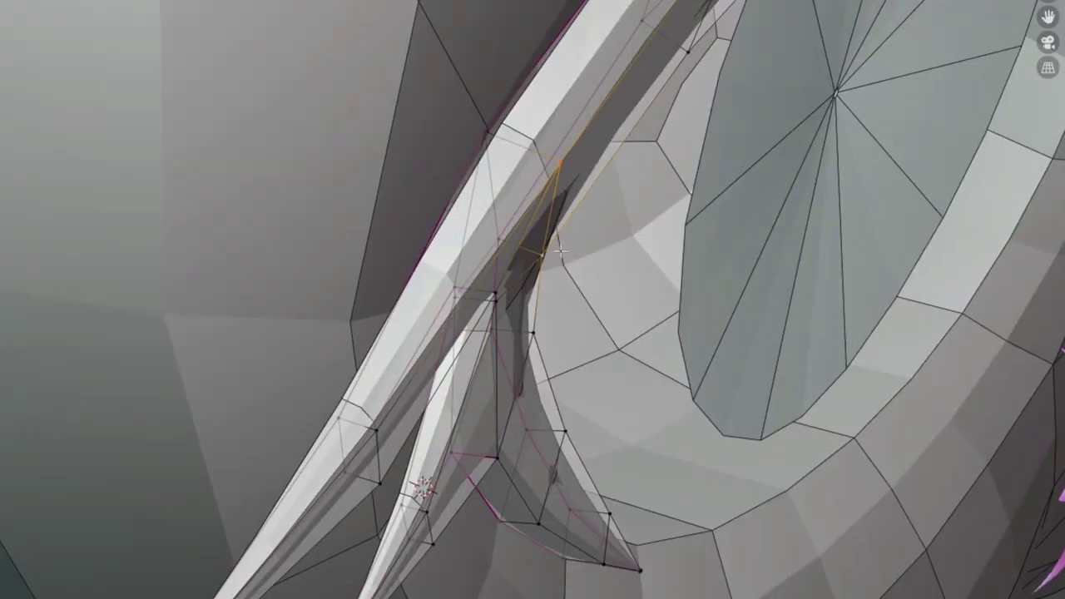
mouse_move(626, 204)
middle_down()
mouse_move(554, 333)
mouse_move(430, 232)
mouse_move(419, 178)
middle_up()
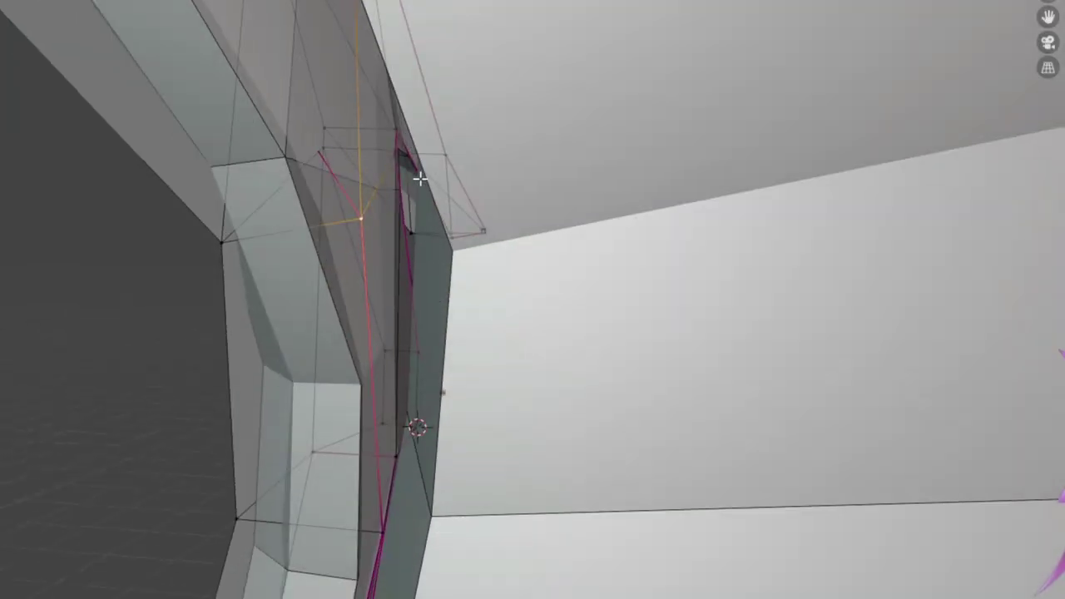
mouse_move(340, 137)
middle_down()
mouse_move(439, 290)
mouse_move(482, 331)
mouse_move(547, 350)
mouse_move(549, 333)
mouse_move(593, 337)
mouse_move(427, 250)
mouse_move(513, 325)
mouse_move(518, 305)
mouse_move(439, 349)
middle_up()
With X-ray on, nudge the lash spike and lid-edge vertices into place.
key(alt+z)
drag(438, 349, 440, 348)
middle_drag(440, 347, 574, 262)
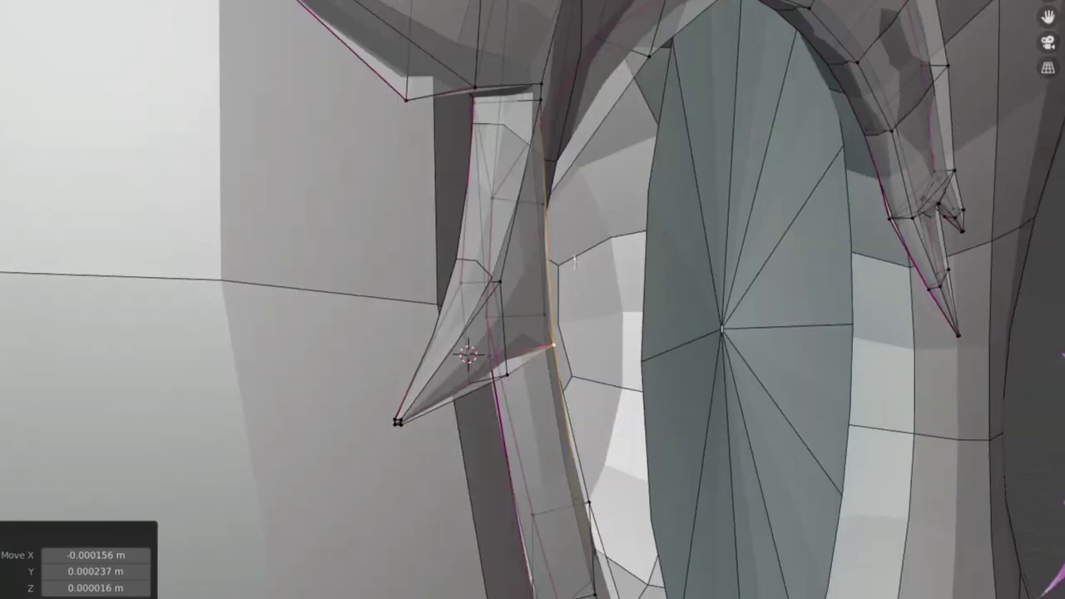
mouse_move(513, 282)
middle_down()
mouse_move(568, 288)
mouse_move(611, 242)
mouse_move(509, 255)
mouse_move(549, 264)
mouse_move(583, 352)
mouse_move(547, 290)
mouse_move(540, 299)
mouse_move(491, 26)
mouse_move(547, 214)
mouse_move(423, 268)
mouse_move(385, 259)
mouse_move(494, 230)
middle_up()
mouse_move(567, 450)
middle_down()
mouse_move(463, 195)
mouse_move(501, 274)
middle_up()
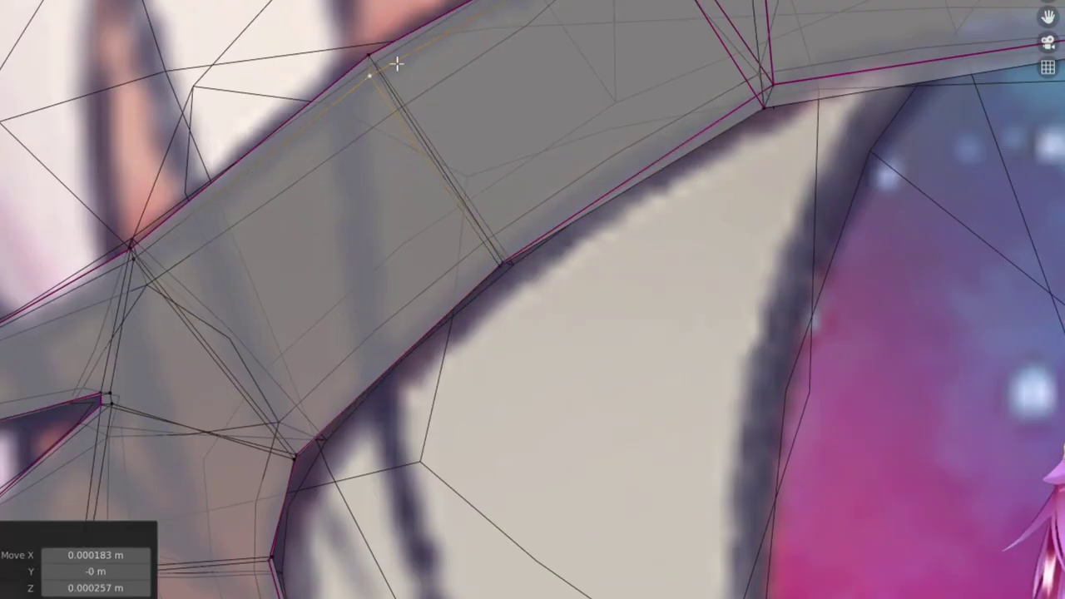
middle_drag(730, 66, 490, 357)
drag(458, 366, 459, 368)
middle_drag(458, 368, 452, 413)
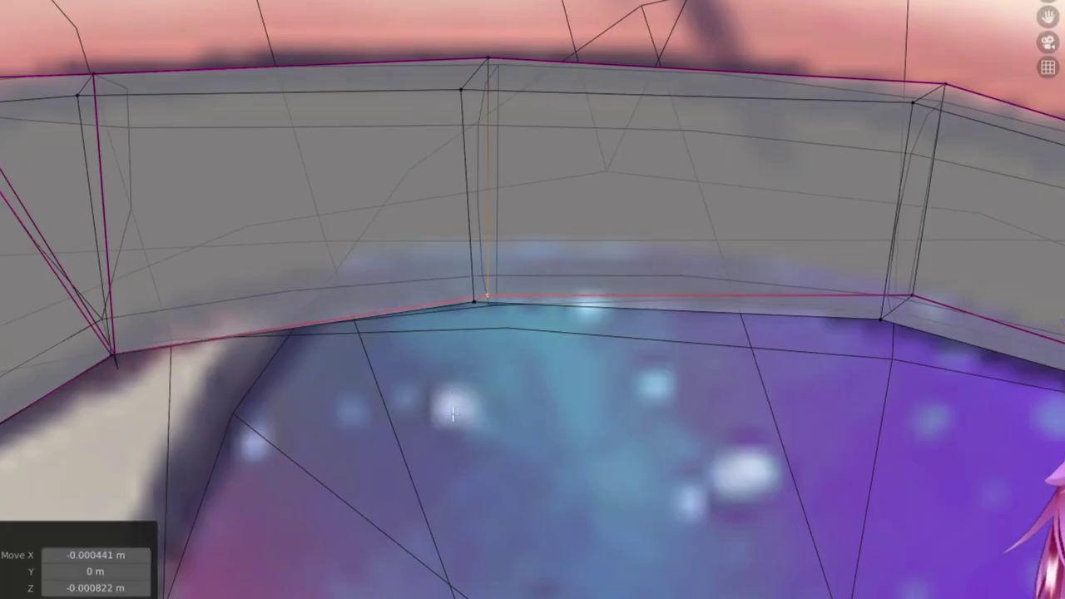
middle_drag(650, 83, 564, 166)
drag(563, 166, 564, 168)
mouse_move(564, 168)
middle_down()
mouse_move(564, 289)
mouse_move(273, 238)
middle_up()
Back in solid view, refine the eyeliner edge with soft-falloff moves and scale it.
key(alt+z)
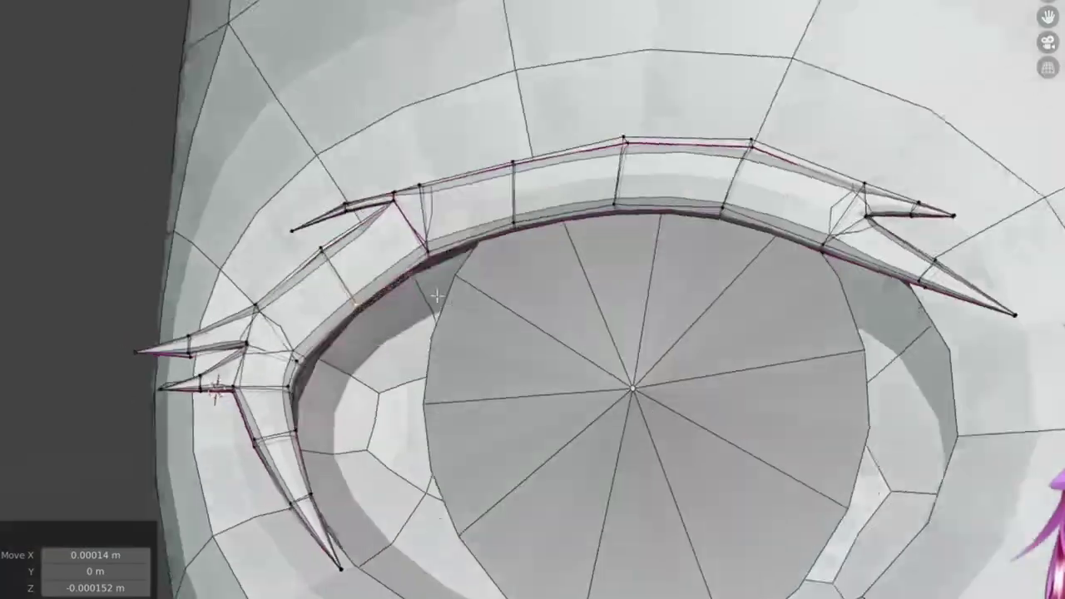
scroll(535, 213, up, 3)
key(g)
click(535, 212)
mouse_move(536, 213)
middle_down()
mouse_move(527, 292)
mouse_move(518, 238)
mouse_move(541, 261)
mouse_move(387, 321)
middle_up()
middle_drag(492, 463, 408, 311)
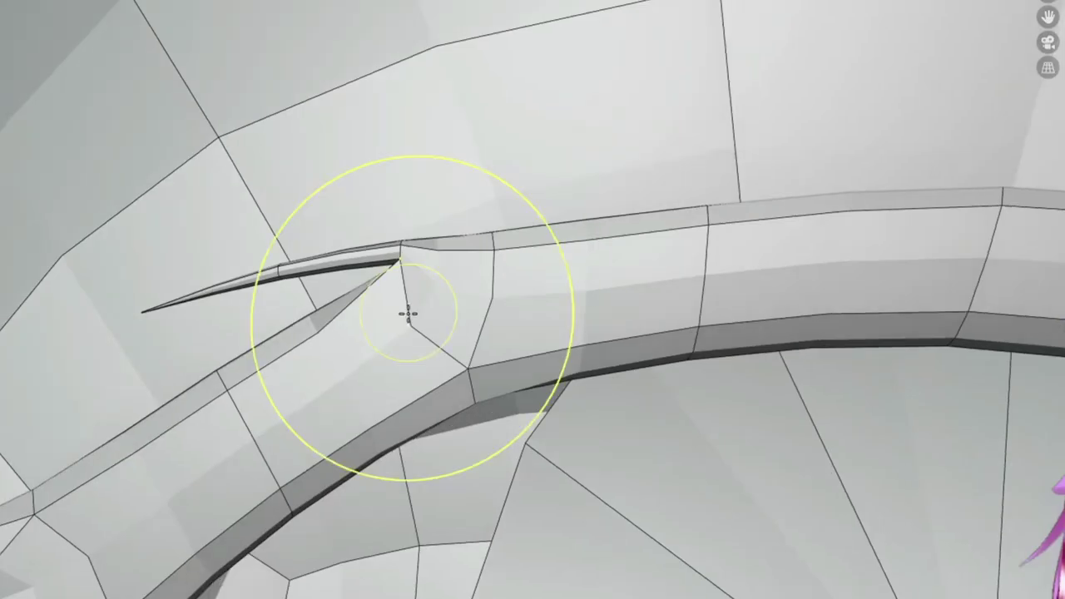
ctrl+click(587, 341)
scroll(587, 341, down, 3)
key(s)
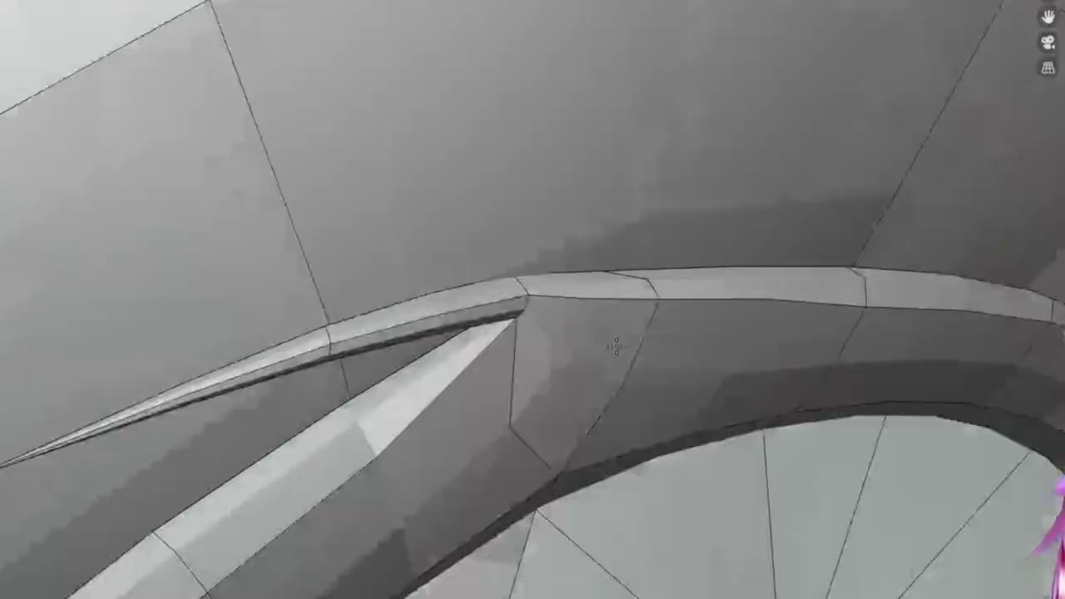
mouse_move(613, 344)
middle_down()
mouse_move(637, 269)
mouse_move(578, 386)
middle_up()
Apply Shade Smooth to the eyeliner mesh from Quick Favorites.
key(q)
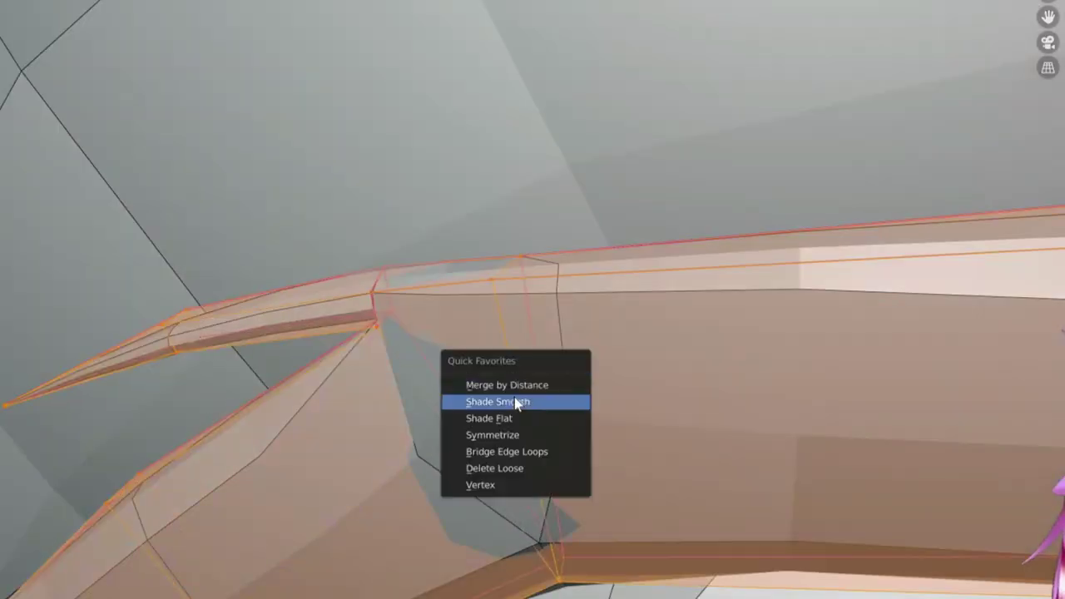
click(516, 403)
click(599, 304)
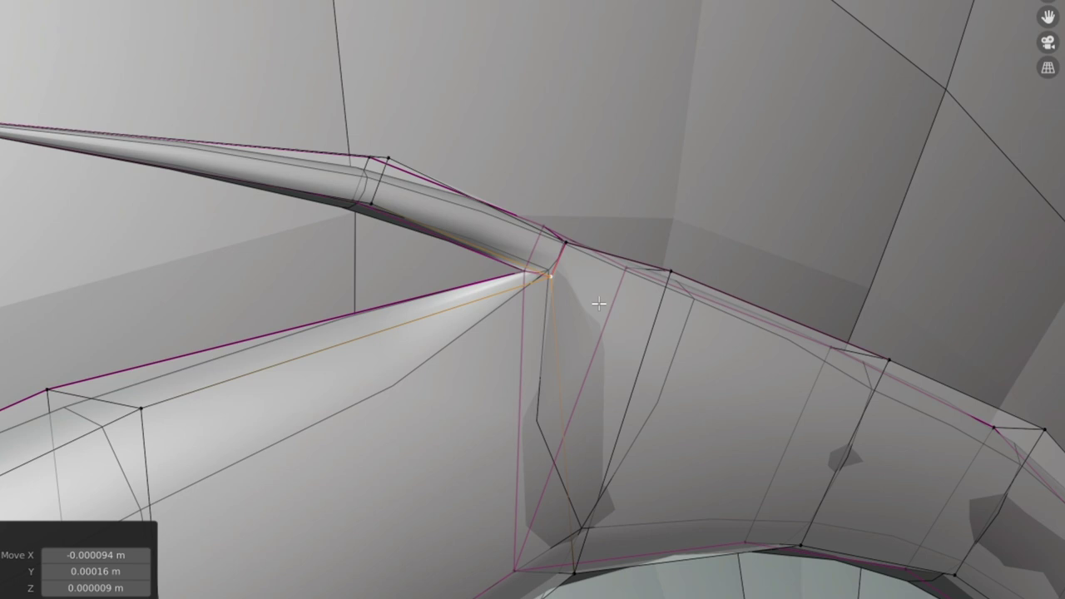
Mark the edge where the lash spike branches off as sharp.
middle_drag(588, 299, 752, 304)
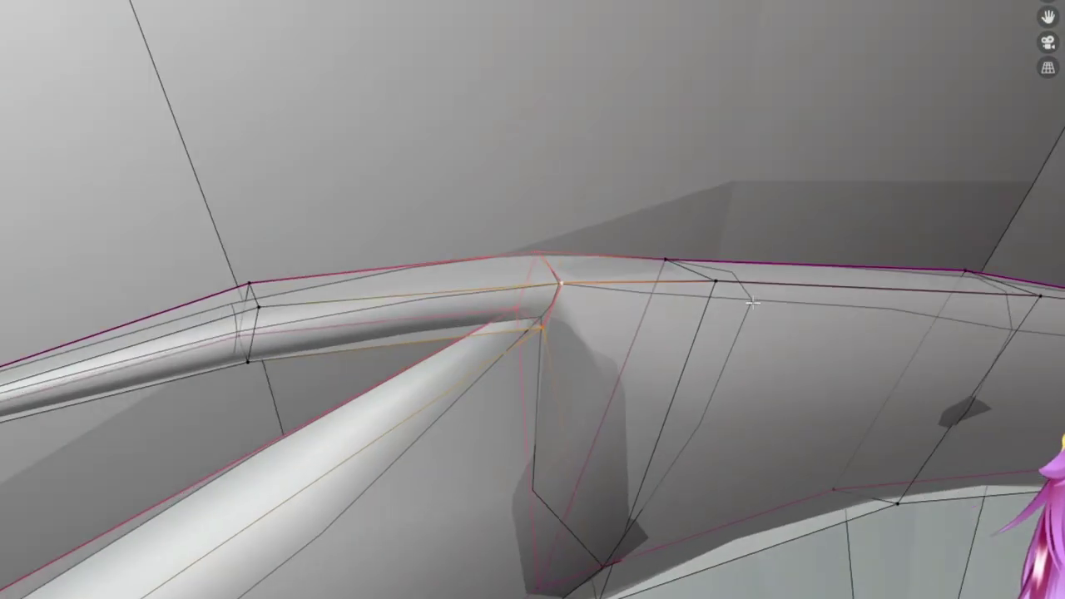
middle_drag(691, 266, 585, 221)
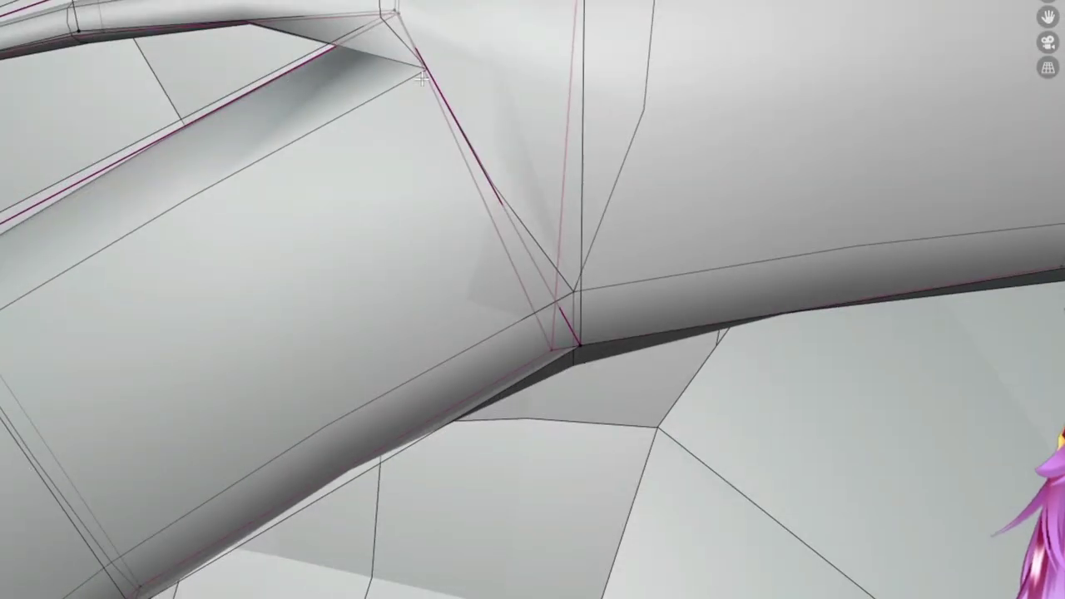
key(g)
key(ctrl+e)
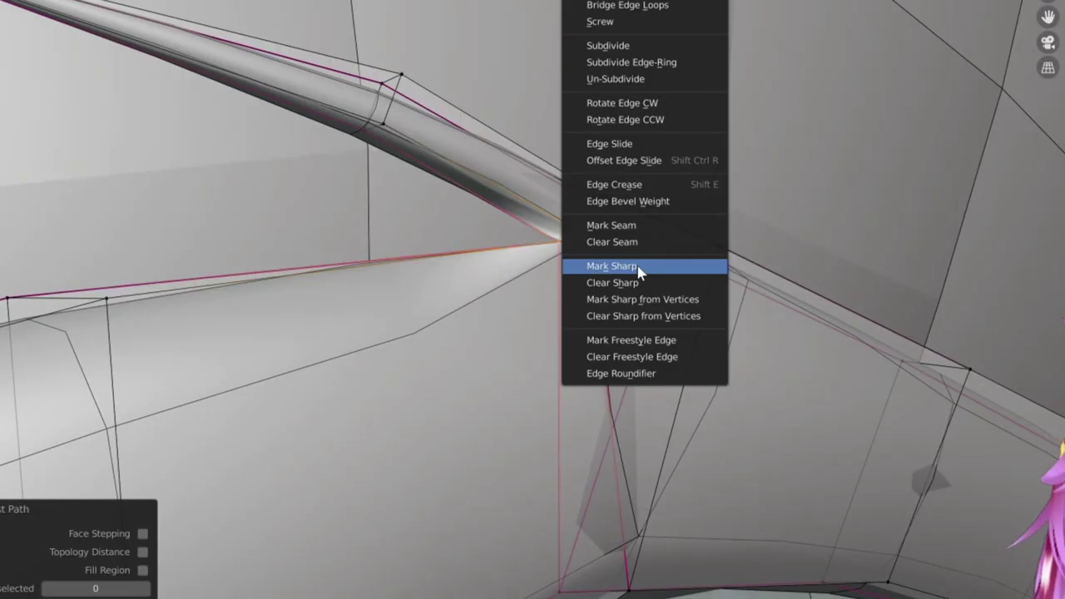
click(637, 275)
key(g)
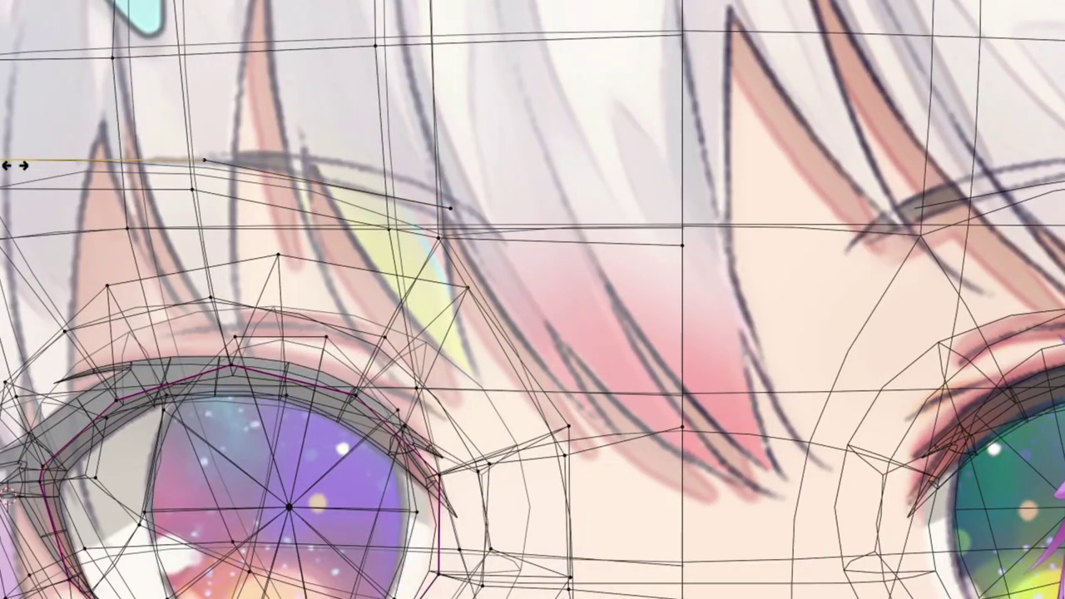
Nudge an eyeliner vertex, extrude the eyebrow edge chain into a strip, and select the strip.
key(g)
click(297, 171)
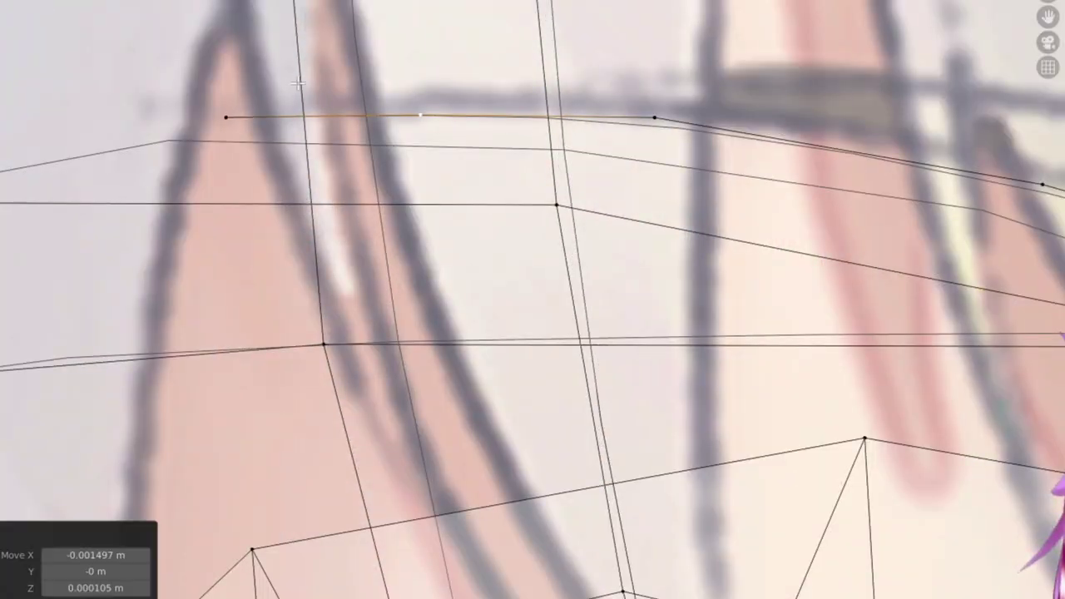
key(l)
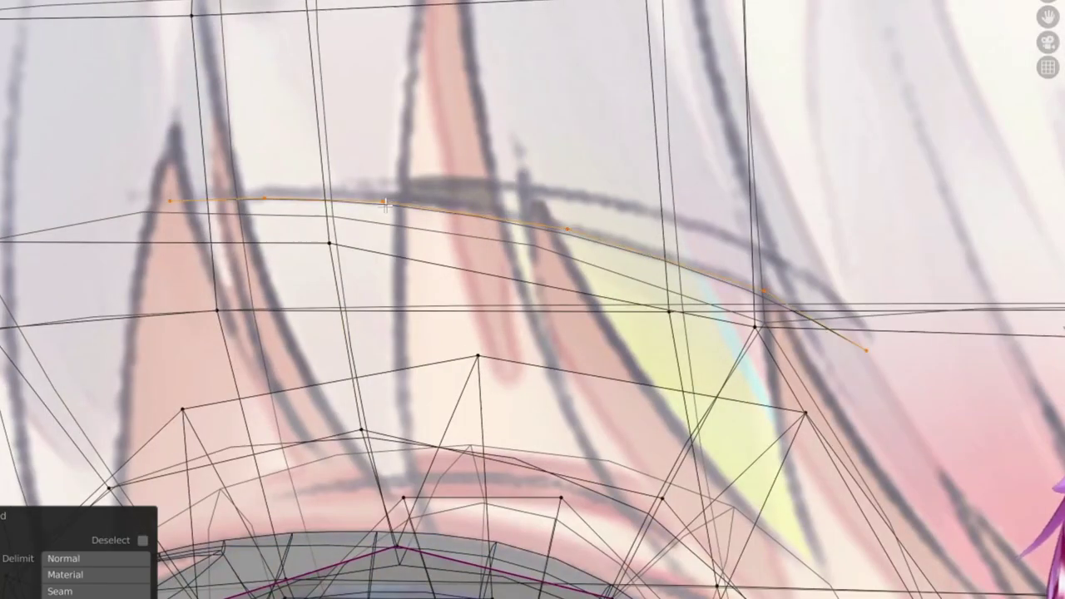
click(609, 149)
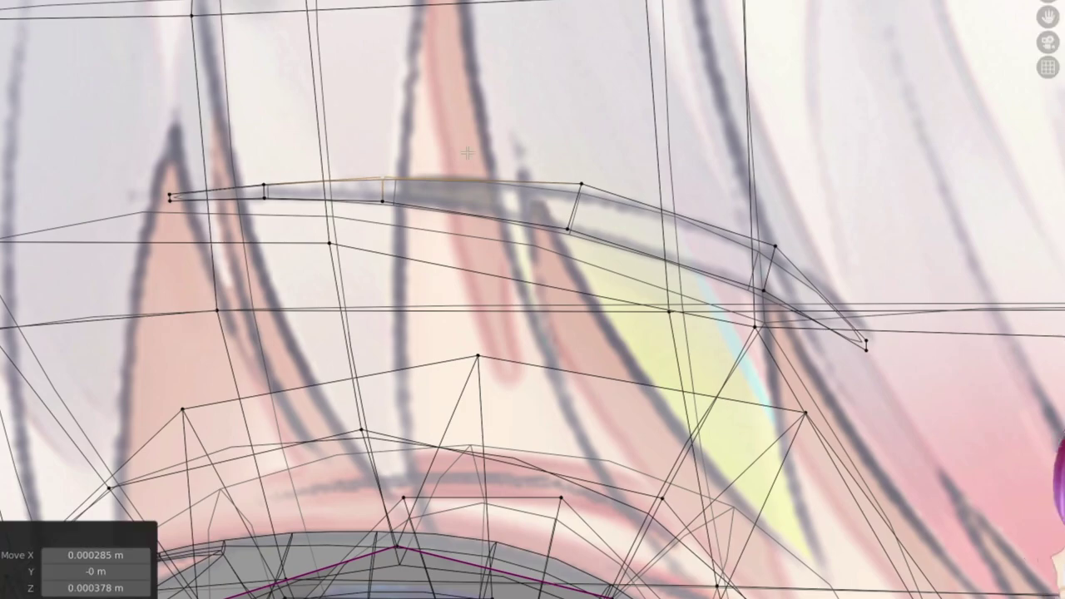
key(g)
click(774, 232)
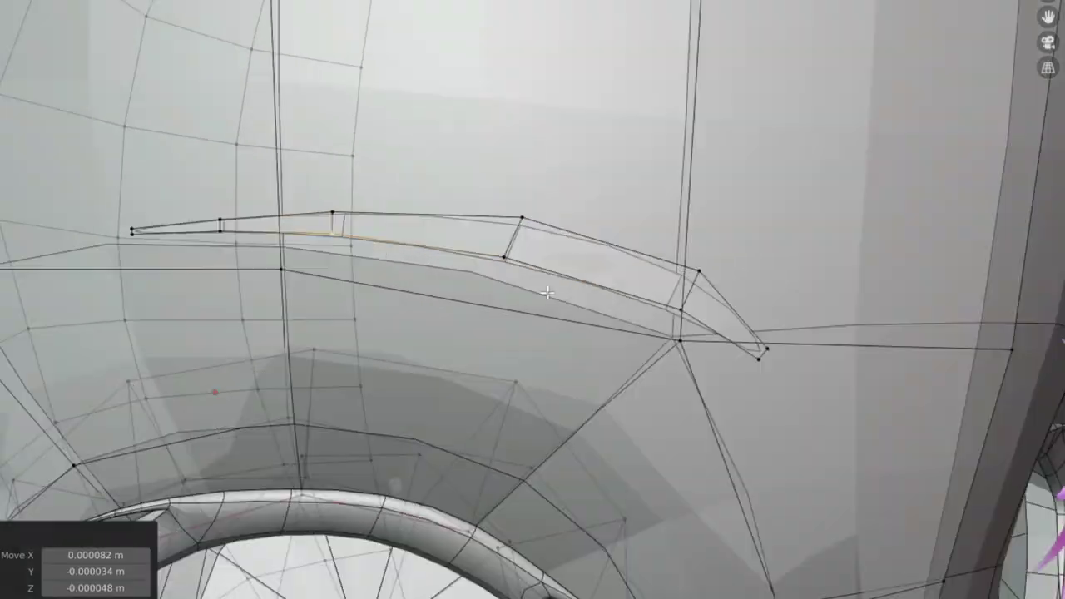
key(l)
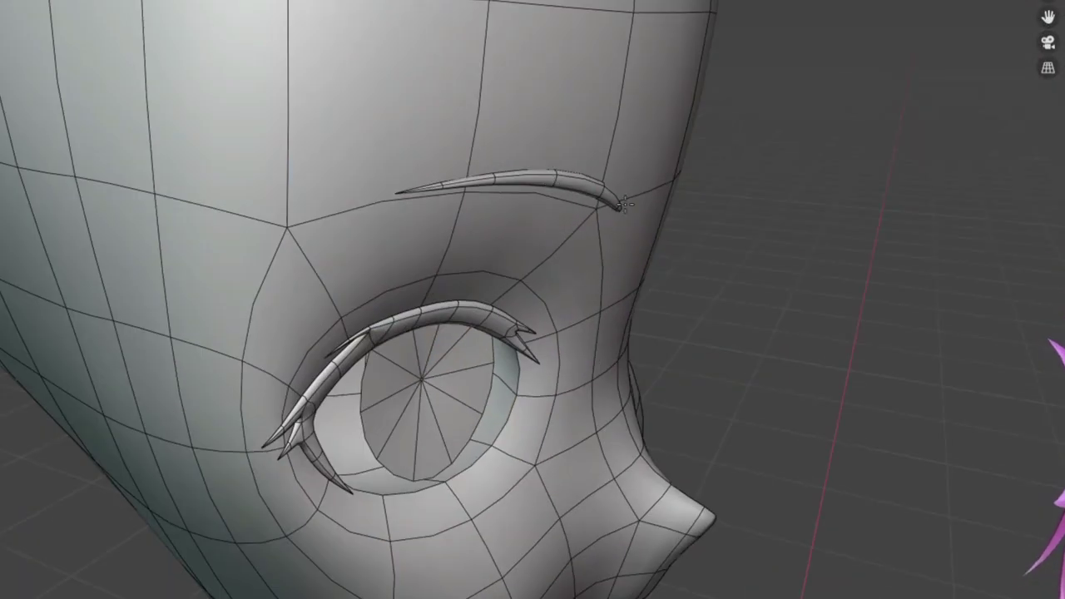
key(q)
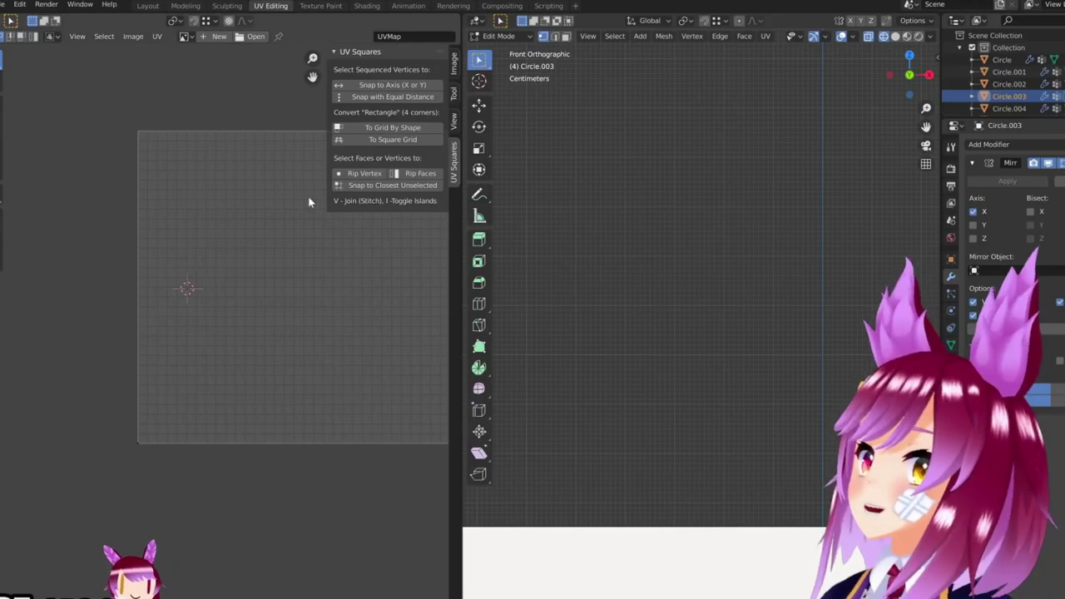
Switch from UV Editing back to the Layout workspace.
click(151, 6)
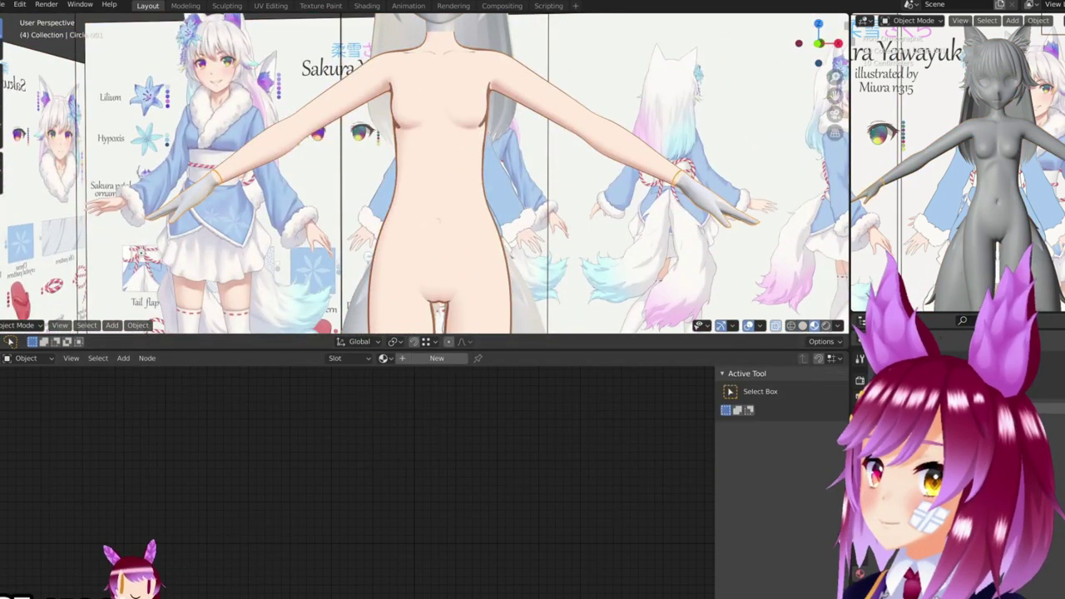
Select Empty.001, shift the ramp's dark stop to 0.168 and lighten the pink skin colour.
click(200, 213)
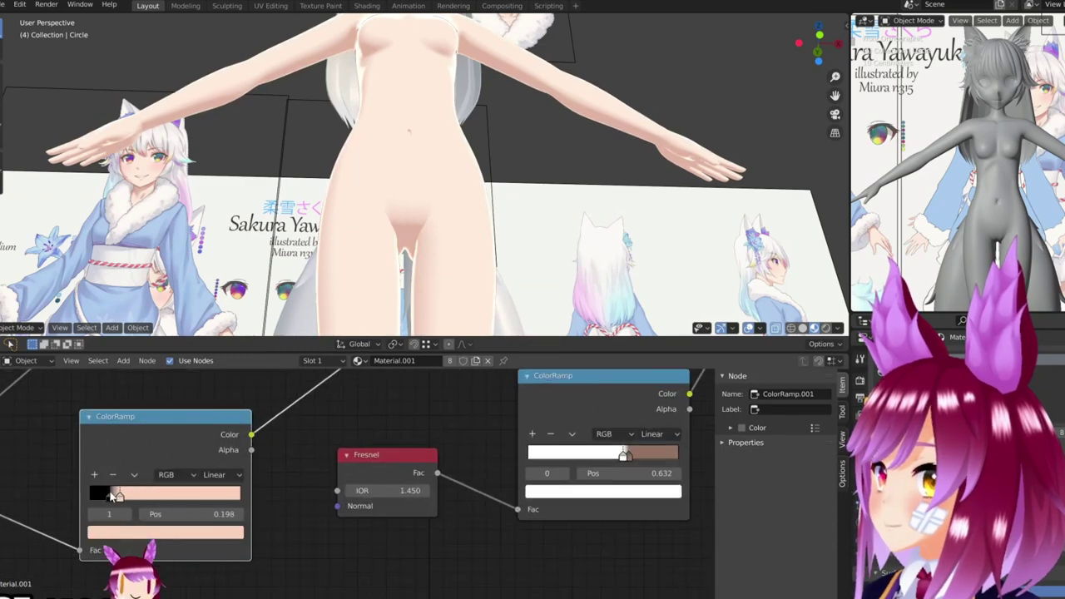
drag(129, 499, 114, 497)
scroll(451, 100, up, 5)
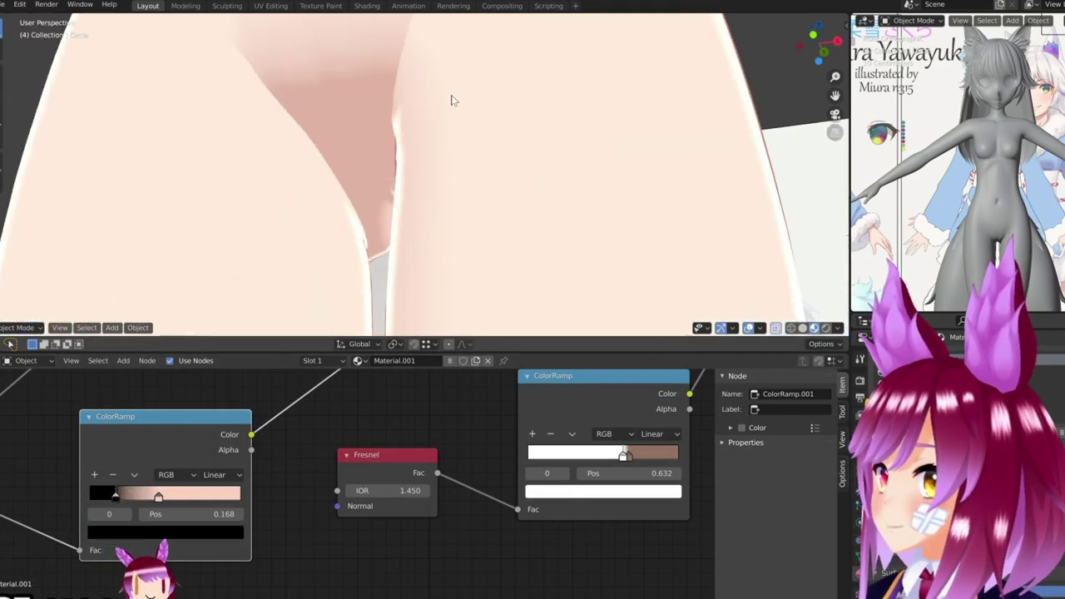
click(167, 532)
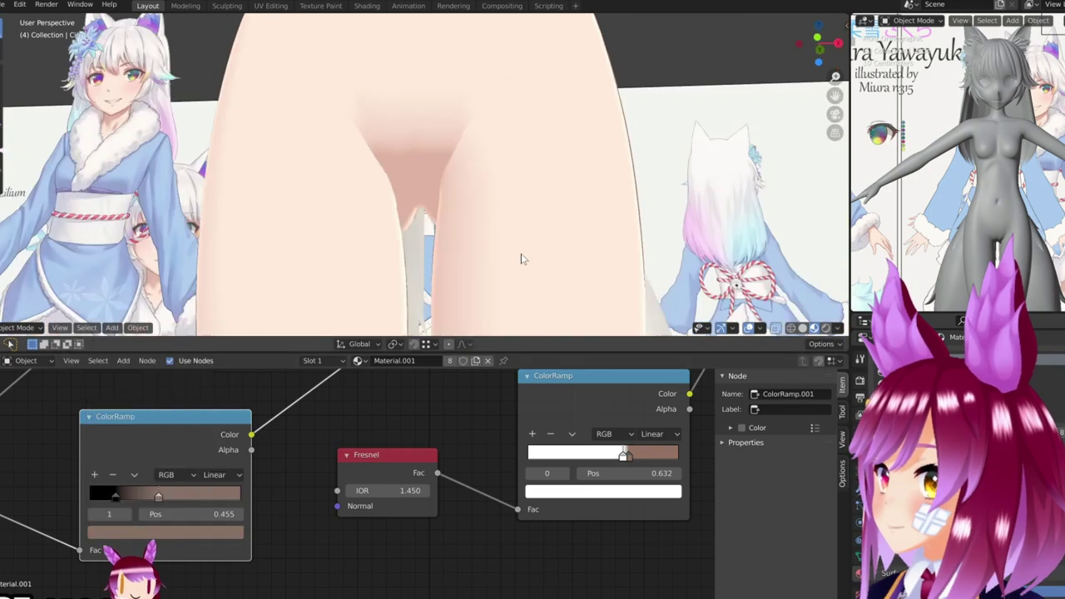
middle_drag(521, 257, 552, 91)
click(212, 540)
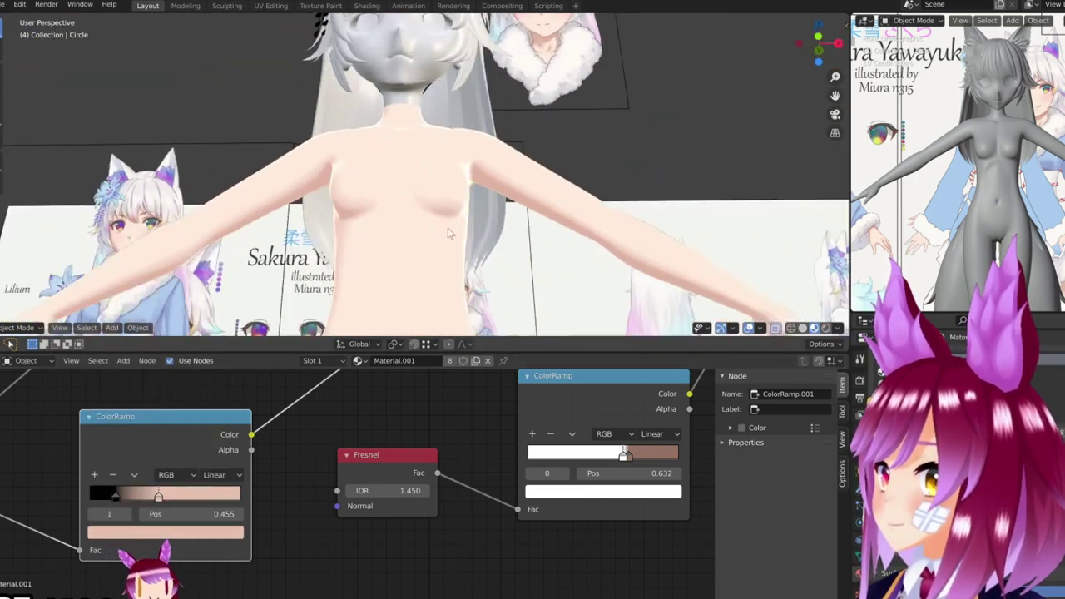
middle_drag(466, 208, 510, 152)
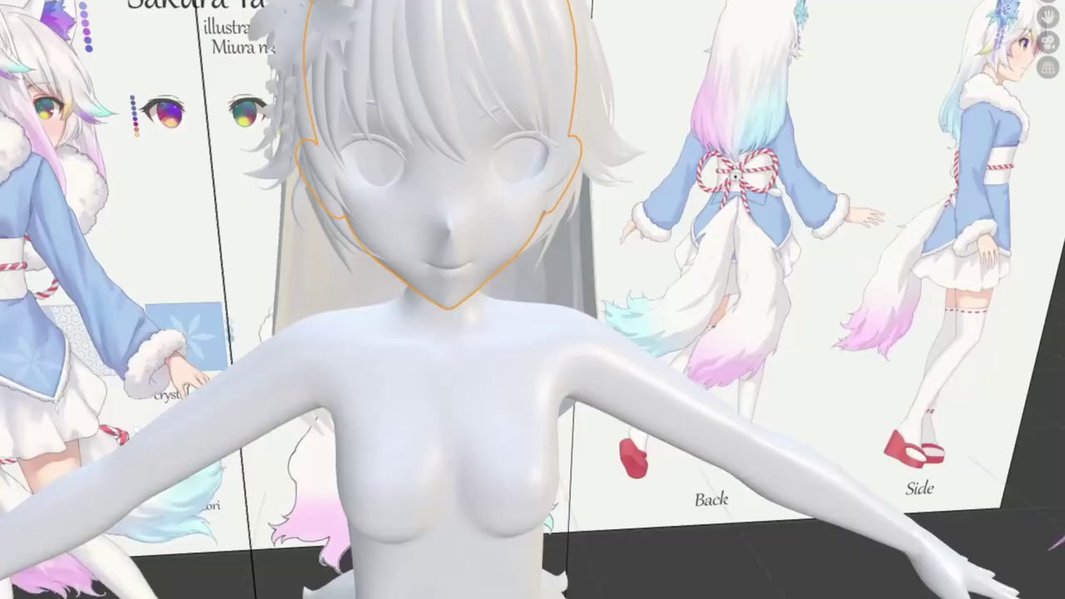
Replace the head's Principled BSDF with two stacked Image Texture nodes.
key(Delete)
key(shift+a)
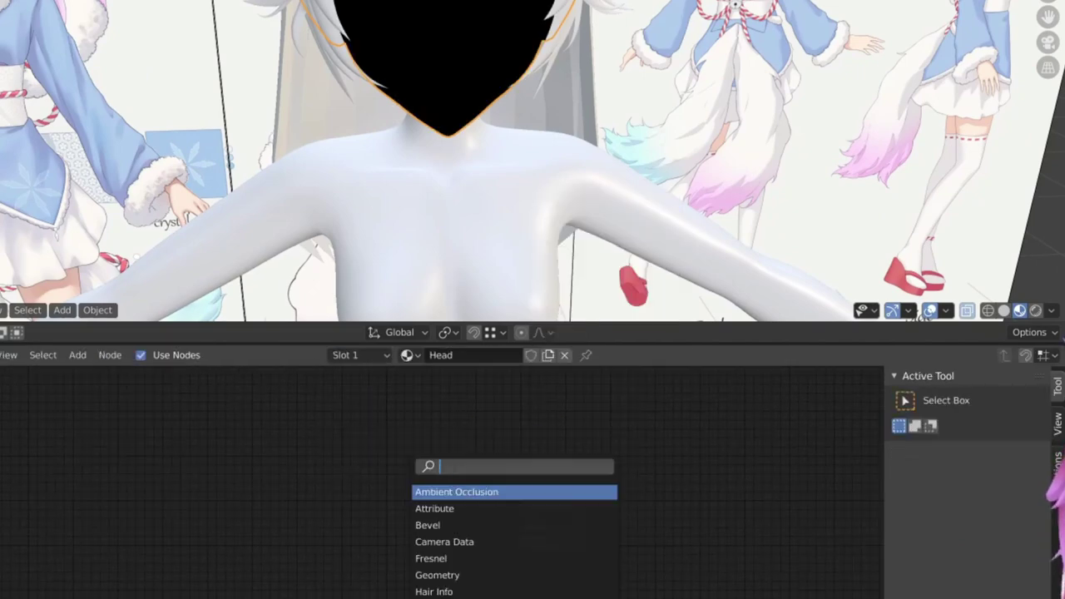
text(image)
key(Return)
right_click(109, 457)
key(g)
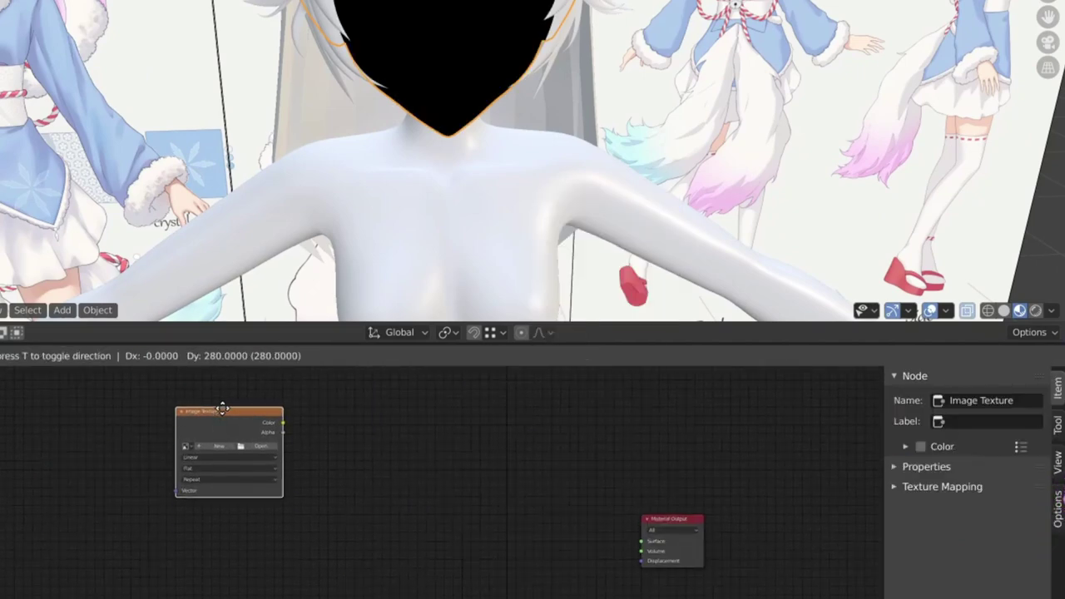
click(267, 392)
key(shift+d)
right_click(285, 392)
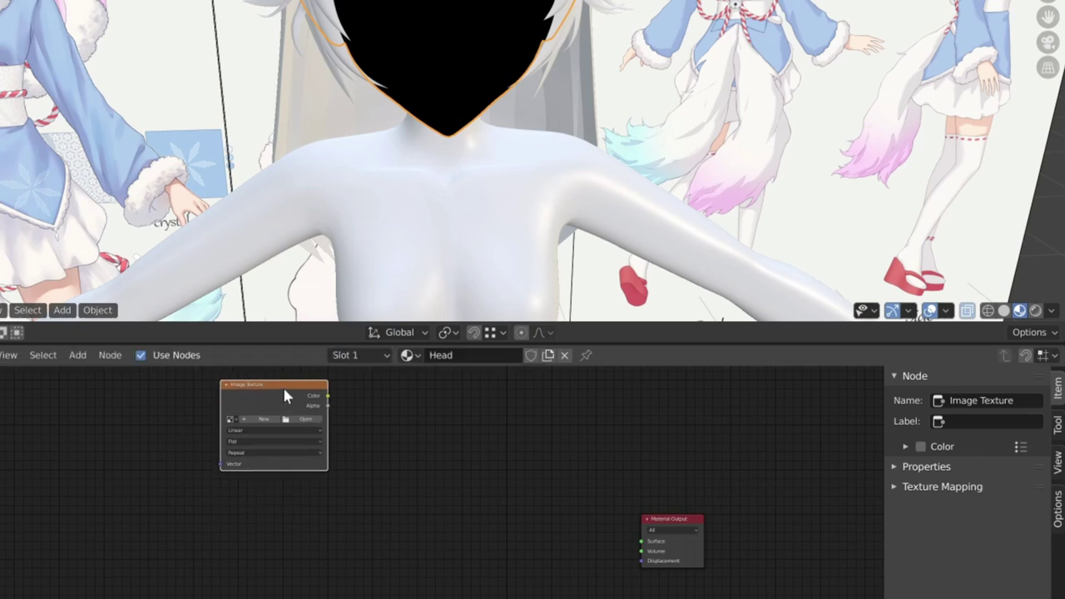
key(g)
scroll(441, 534, down, 2)
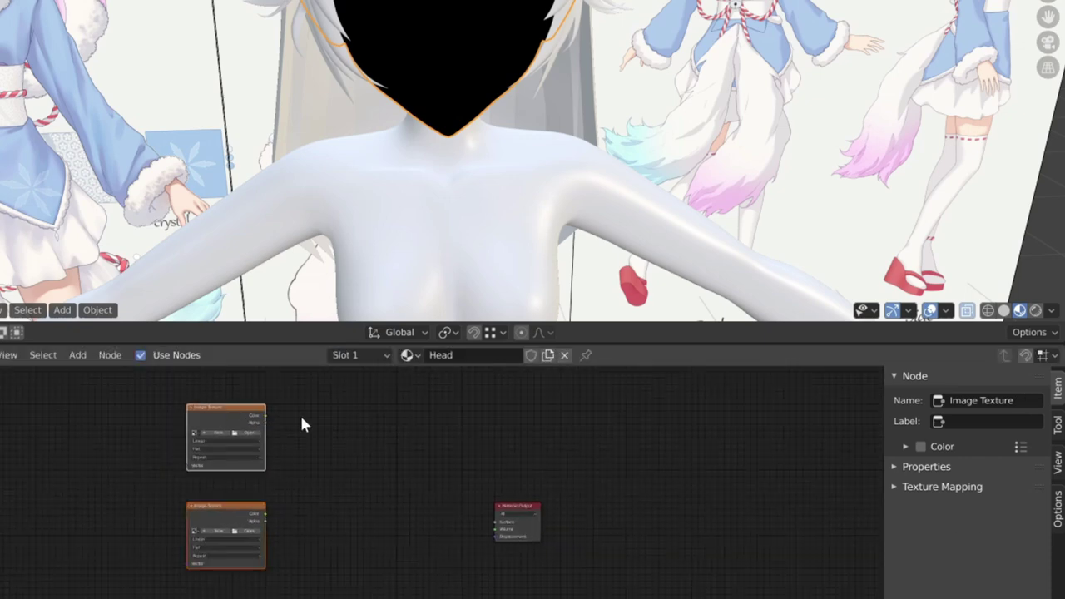
key(g)
click(302, 500)
Add MixRGB nodes for Add and Multiply blending, with a third texture, beside the textures.
key(shift+a)
click(449, 470)
text(mix)
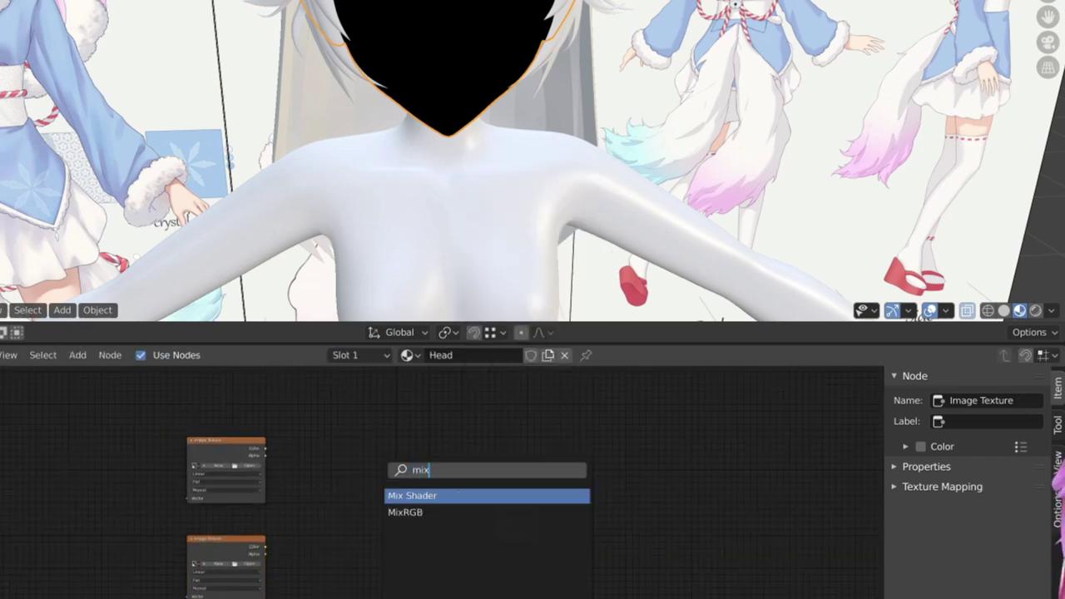
key(Return)
click(341, 511)
key(Home)
key(x)
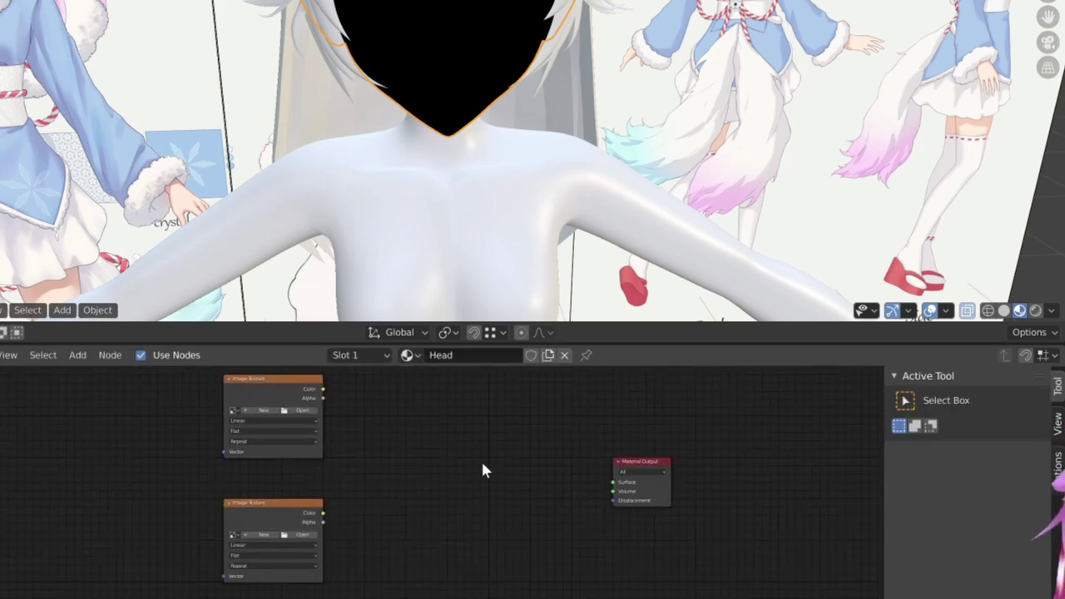
key(shift+a)
text(im)
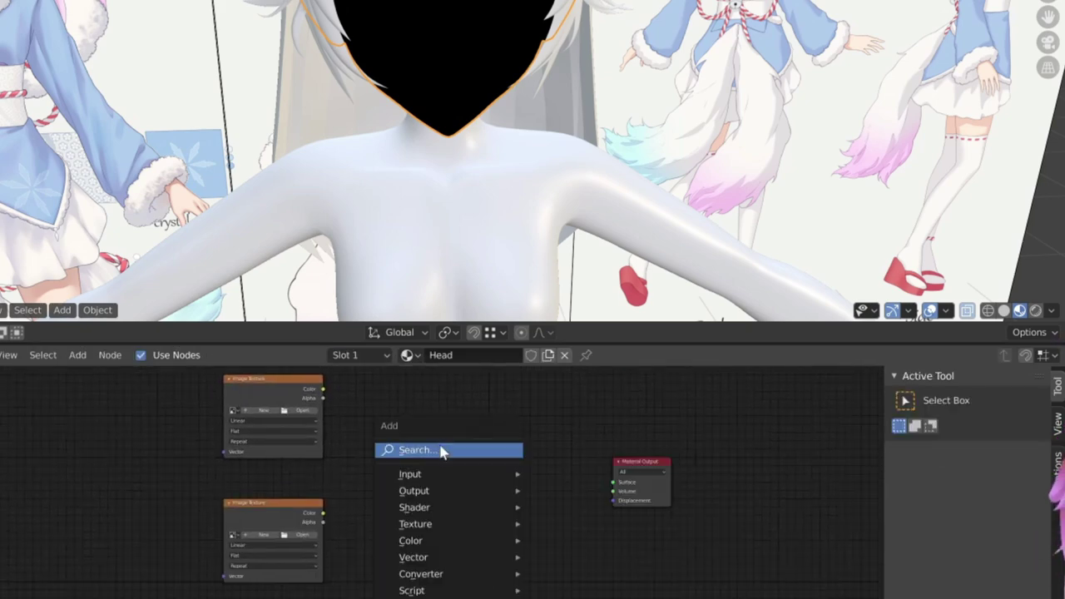
text(mix)
click(453, 497)
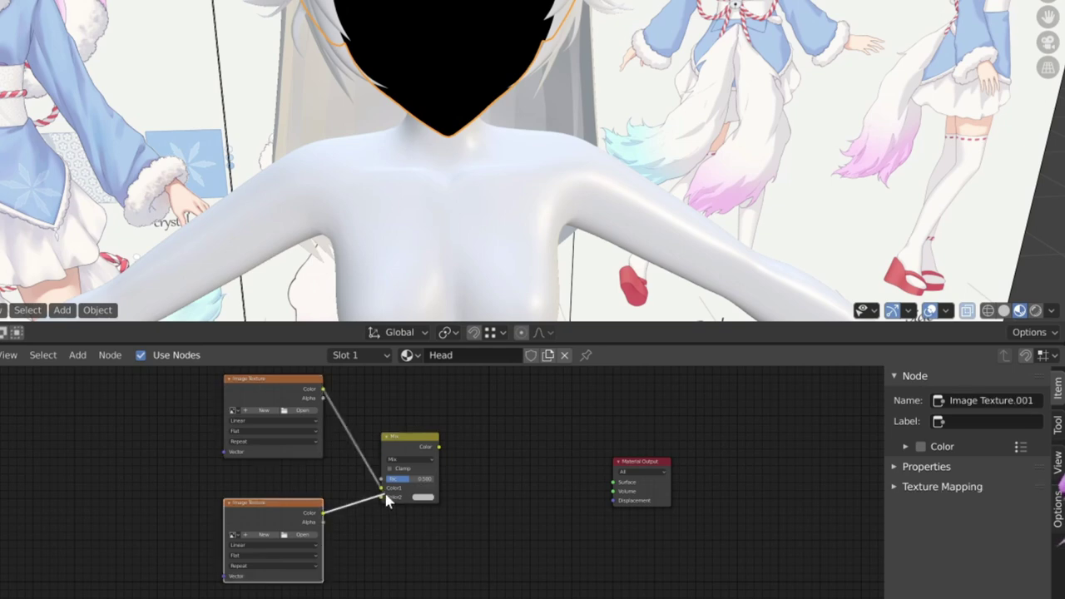
key(shift+d)
click(443, 520)
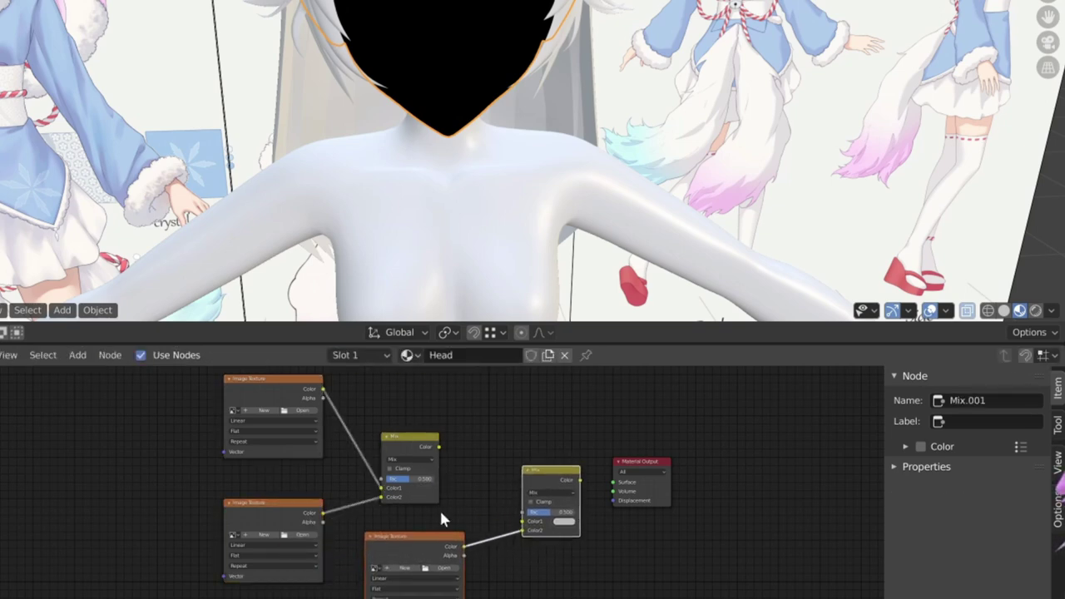
click(415, 547)
drag(549, 471, 515, 460)
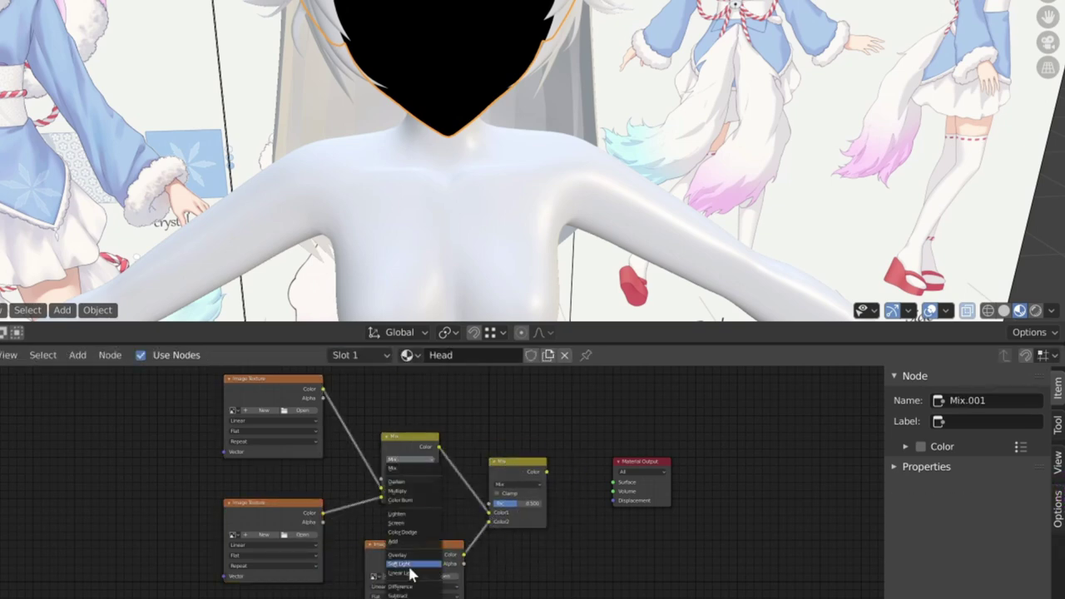
key(Home)
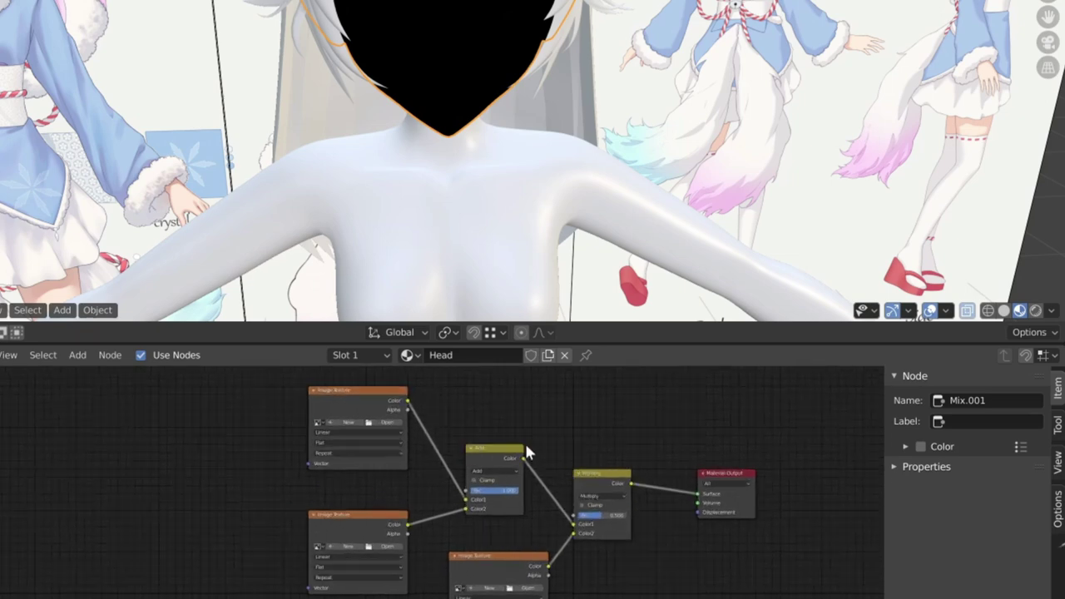
Create a new 2048 px image, Sakura Yawayuki Head Shadow, for the top texture node.
click(340, 412)
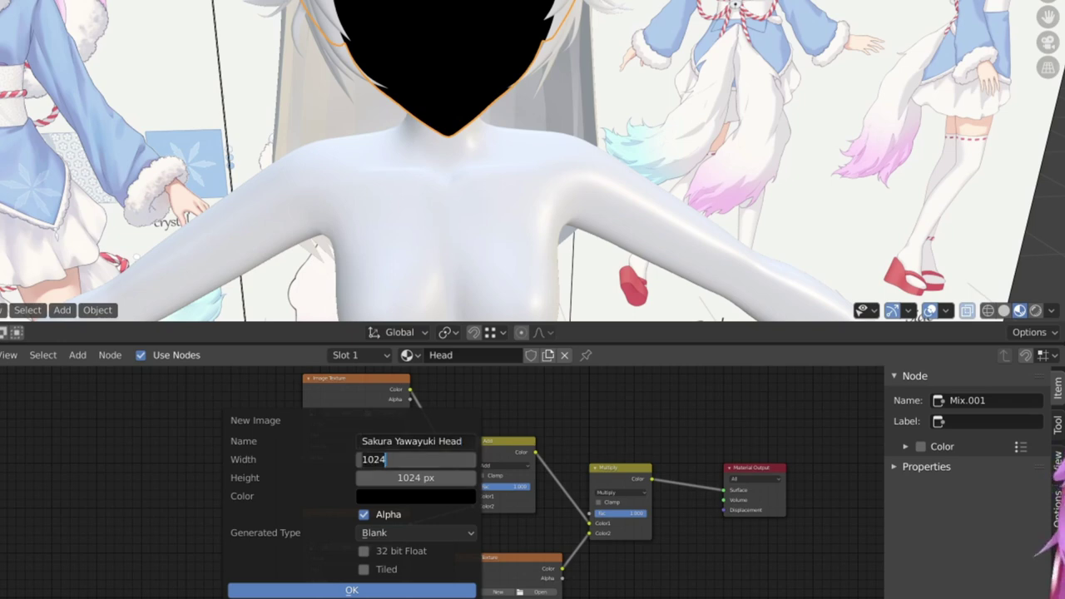
key(Return)
key(Return)
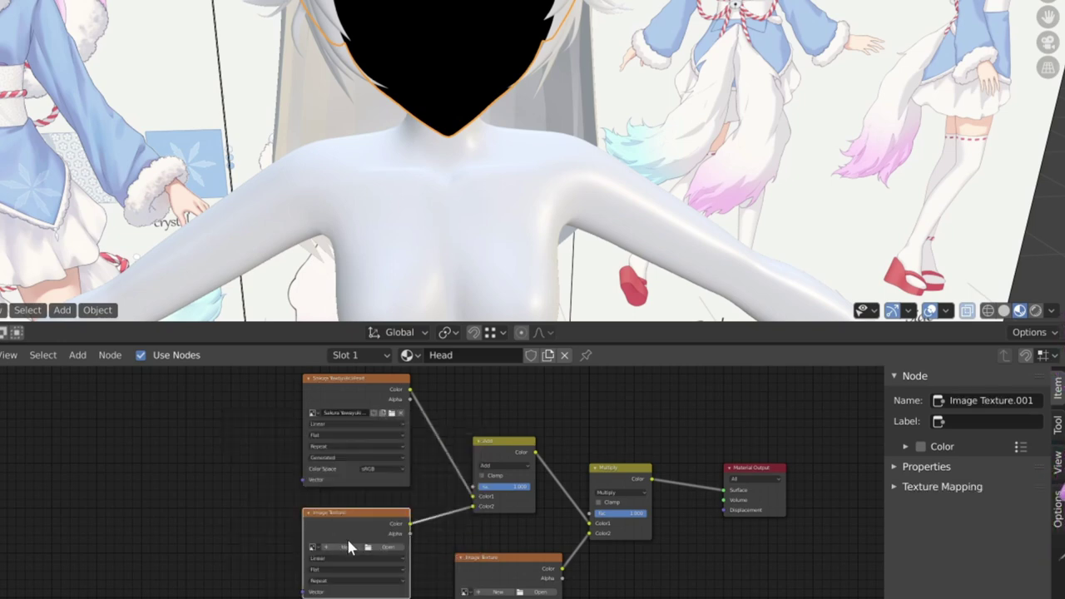
key(Return)
click(497, 591)
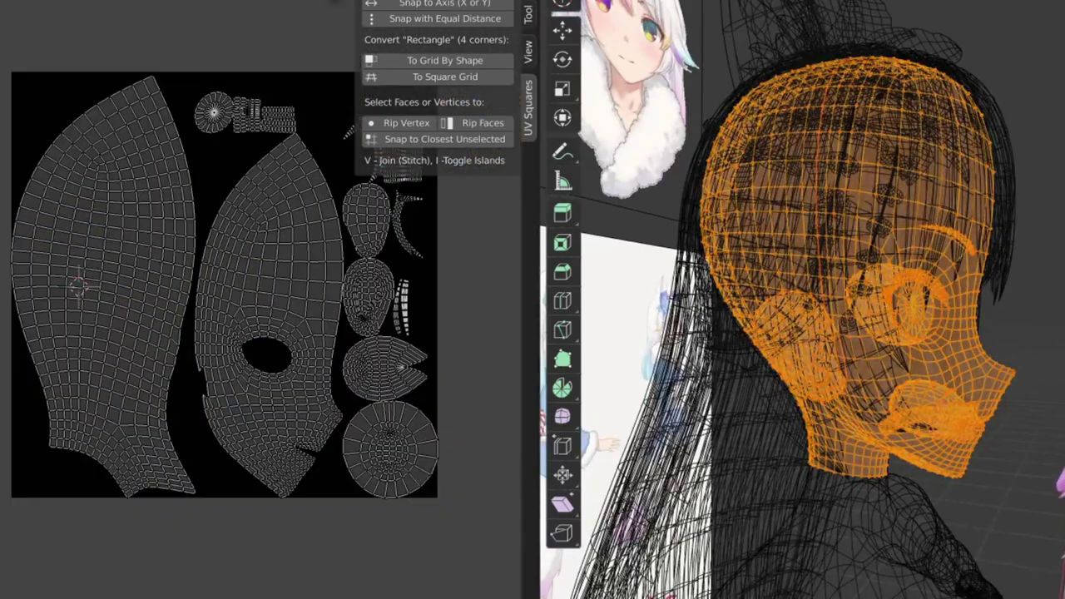
Move, rotate upright and scale the large face UV island.
key(g)
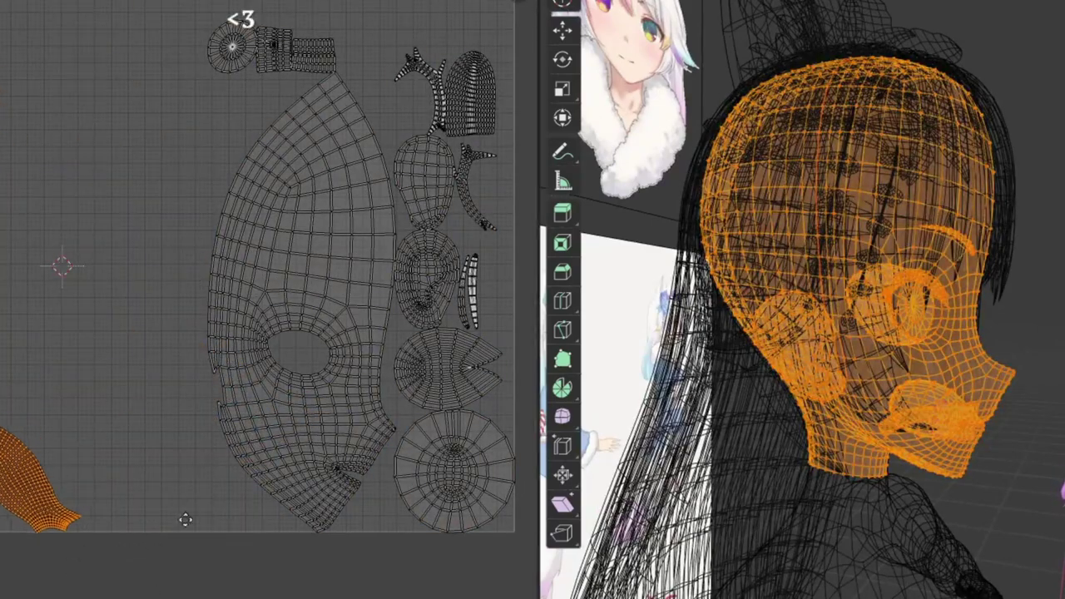
click(356, 368)
ctrl+middle_drag(356, 369, 385, 426)
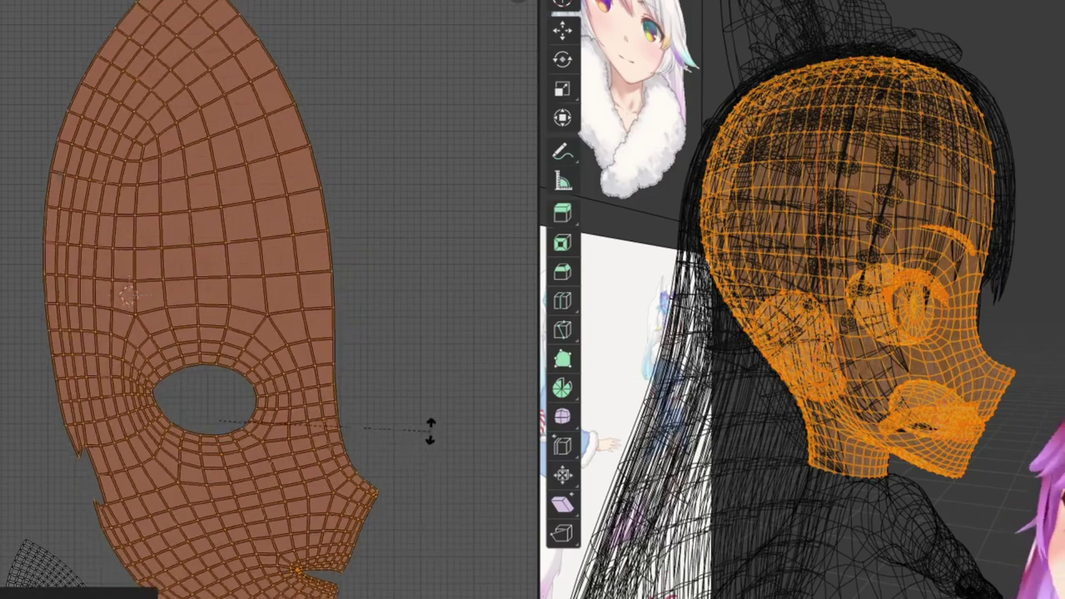
key(r)
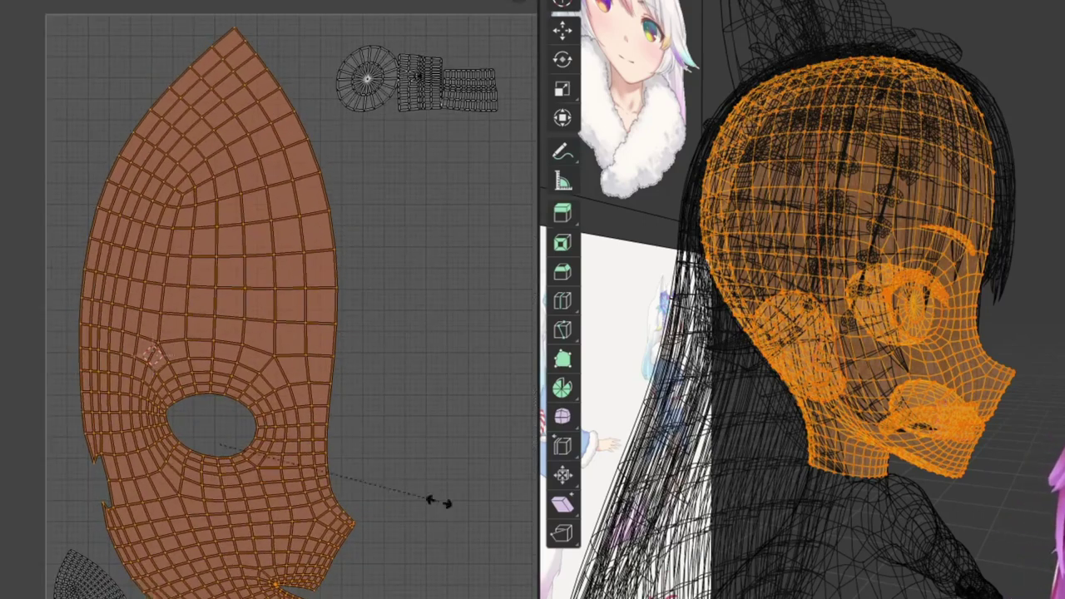
click(424, 462)
key(s)
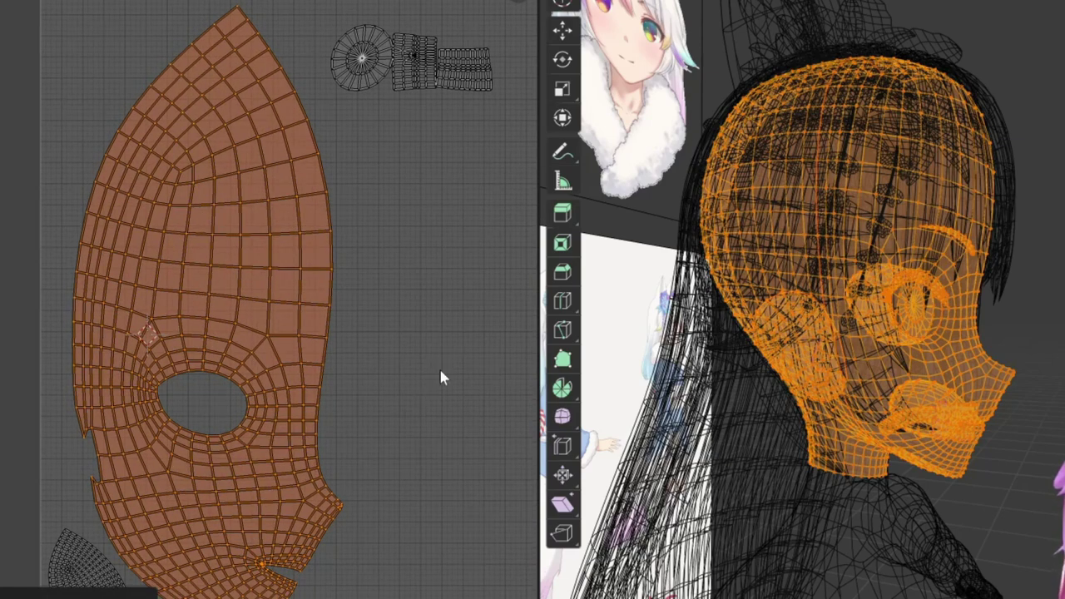
click(250, 509)
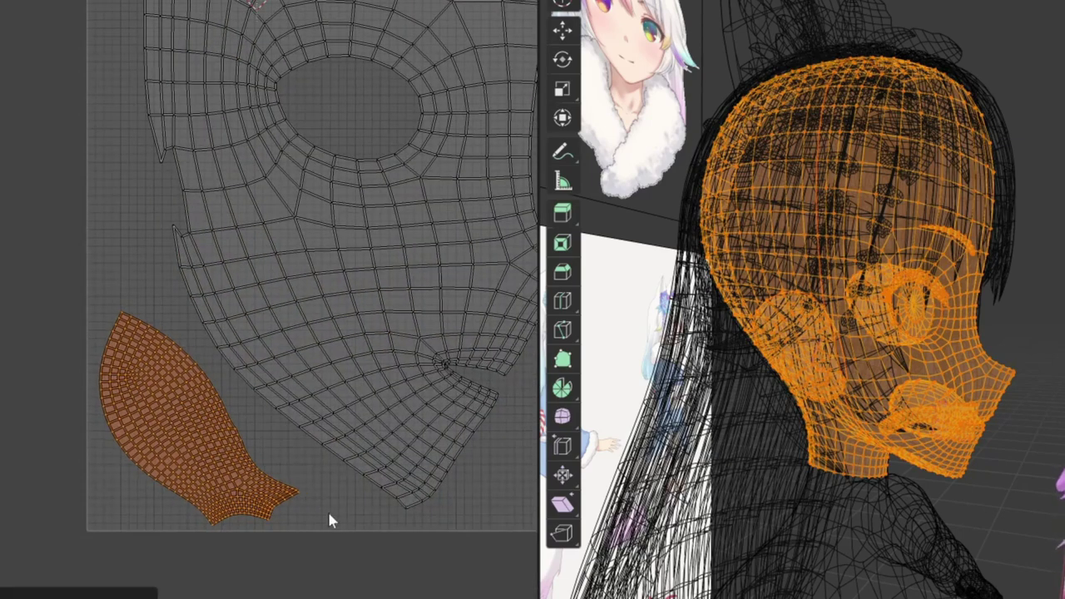
click(321, 363)
scroll(416, 399, up, 3)
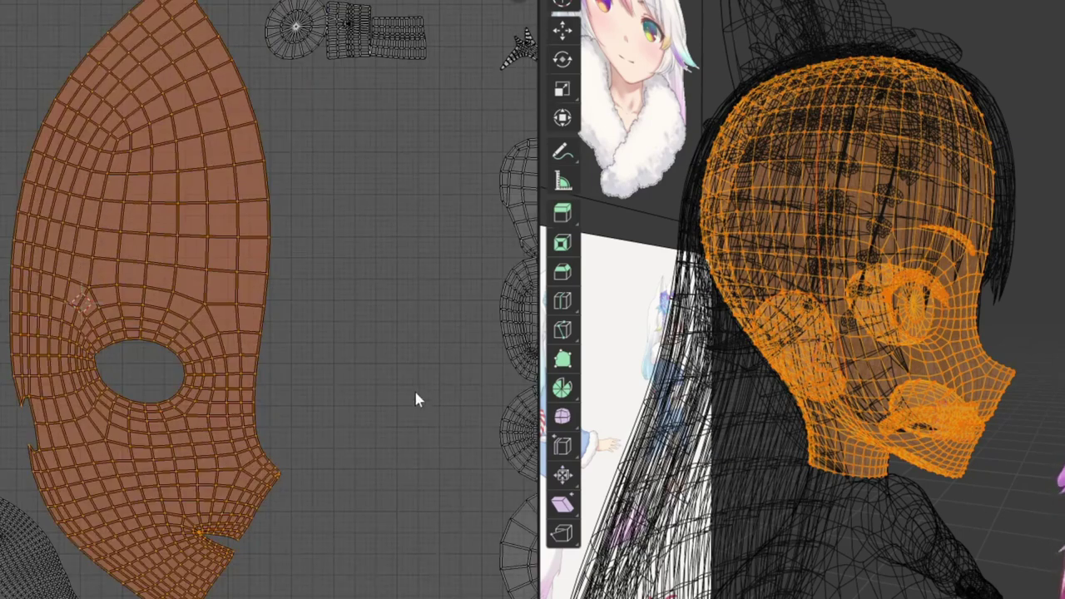
click(435, 375)
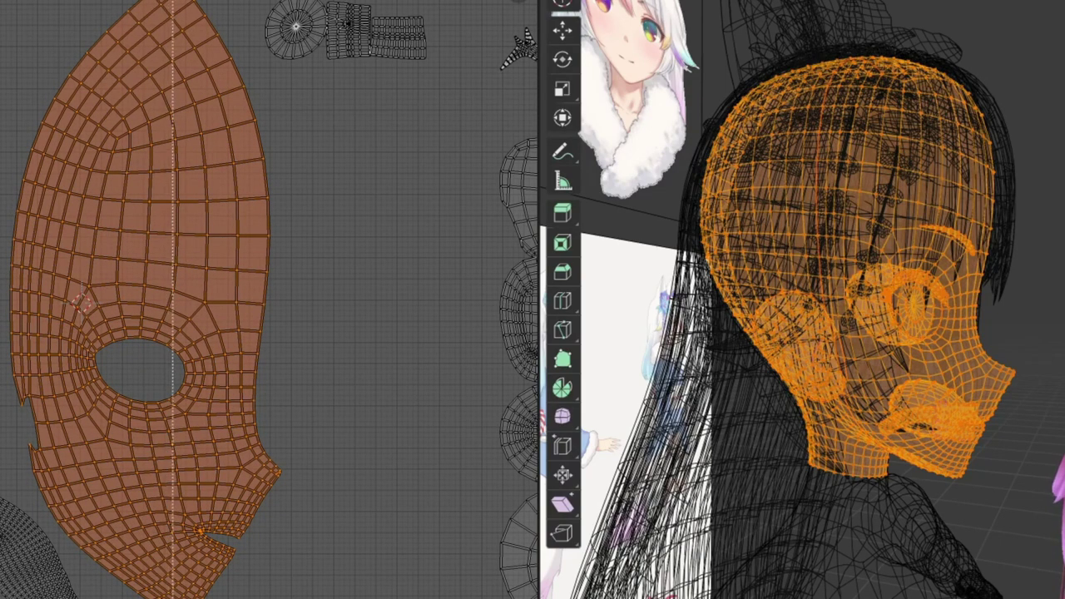
Resize the circular UV island, undoing an oversized attempt.
click(315, 364)
scroll(164, 221, down, 3)
scroll(166, 394, down, 2)
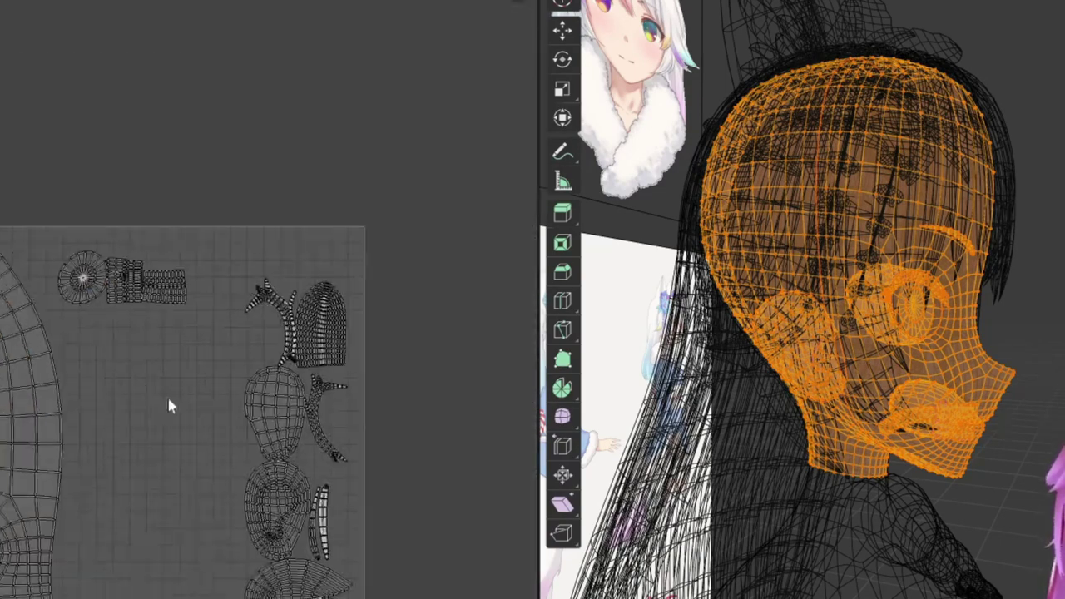
scroll(336, 520, up, 1)
scroll(250, 291, up, 3)
scroll(790, 291, up, 5)
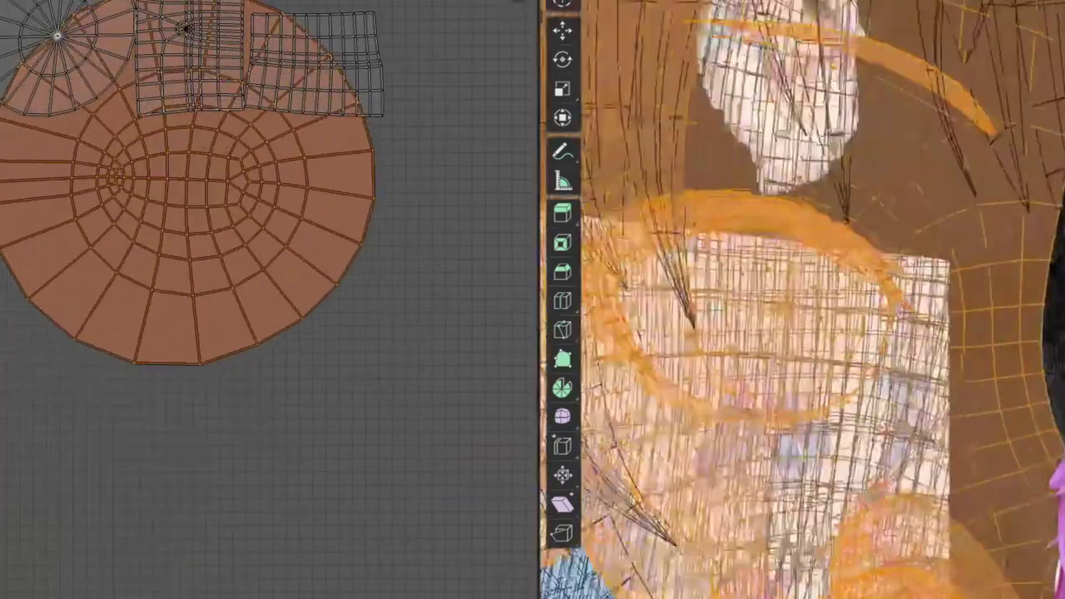
key(s)
click(419, 376)
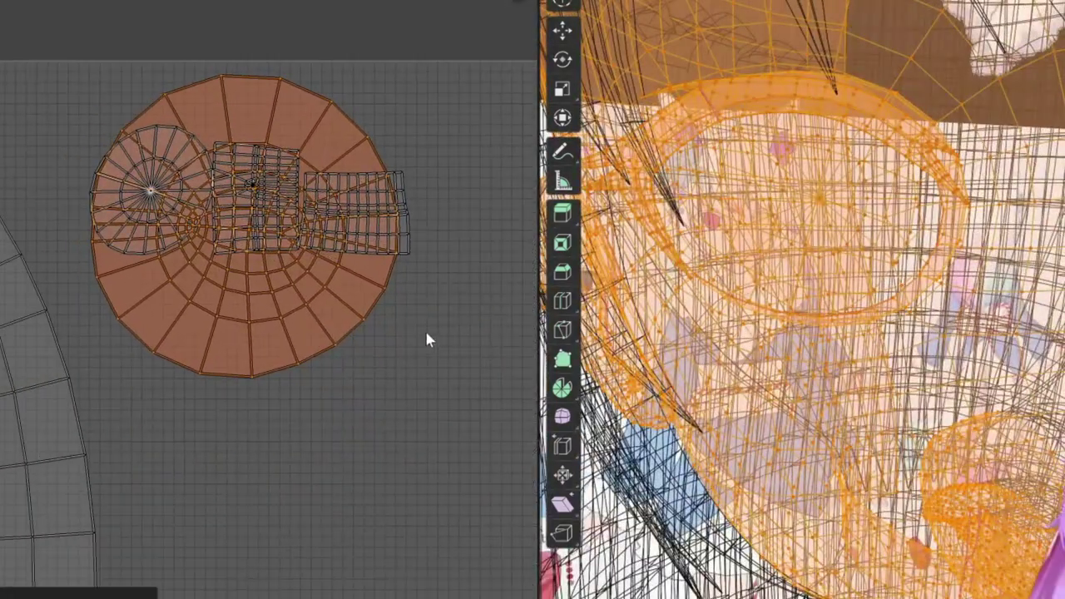
key(s)
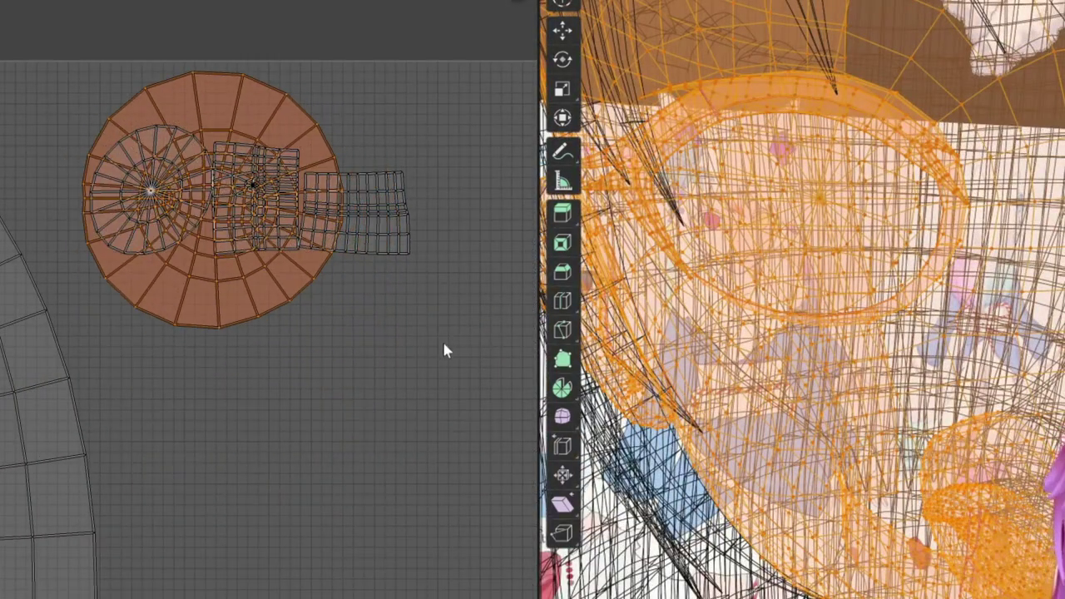
click(442, 338)
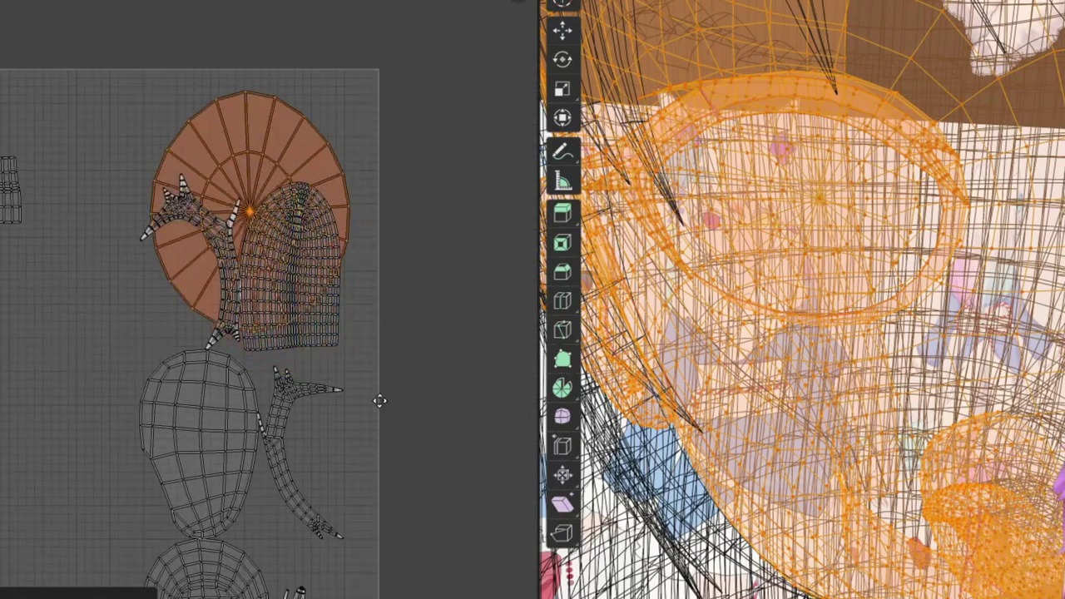
key(s)
key(s)
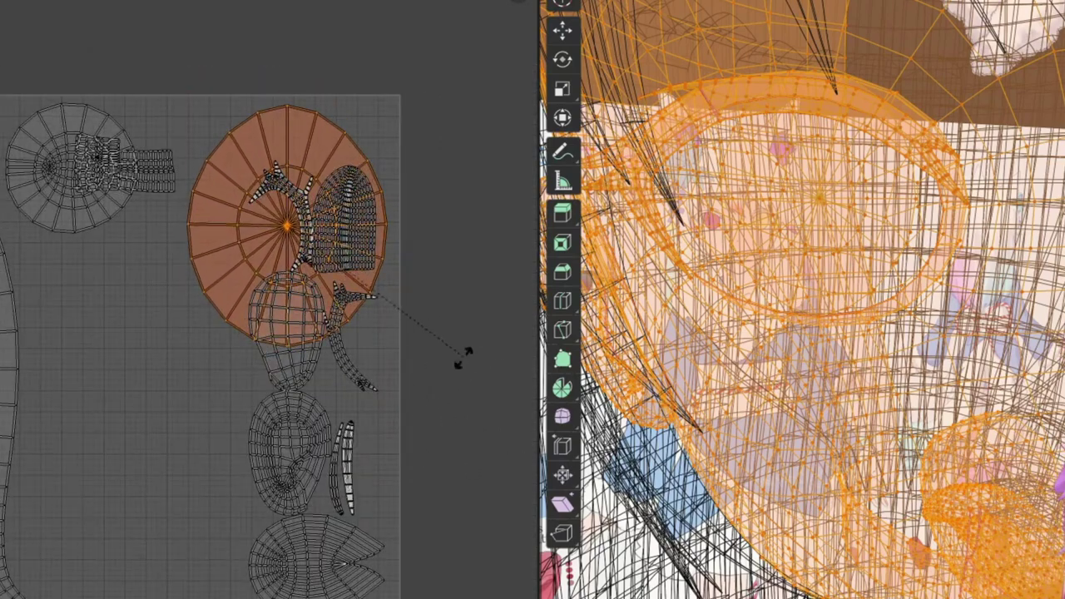
key(ctrl+z)
key(ctrl+z)
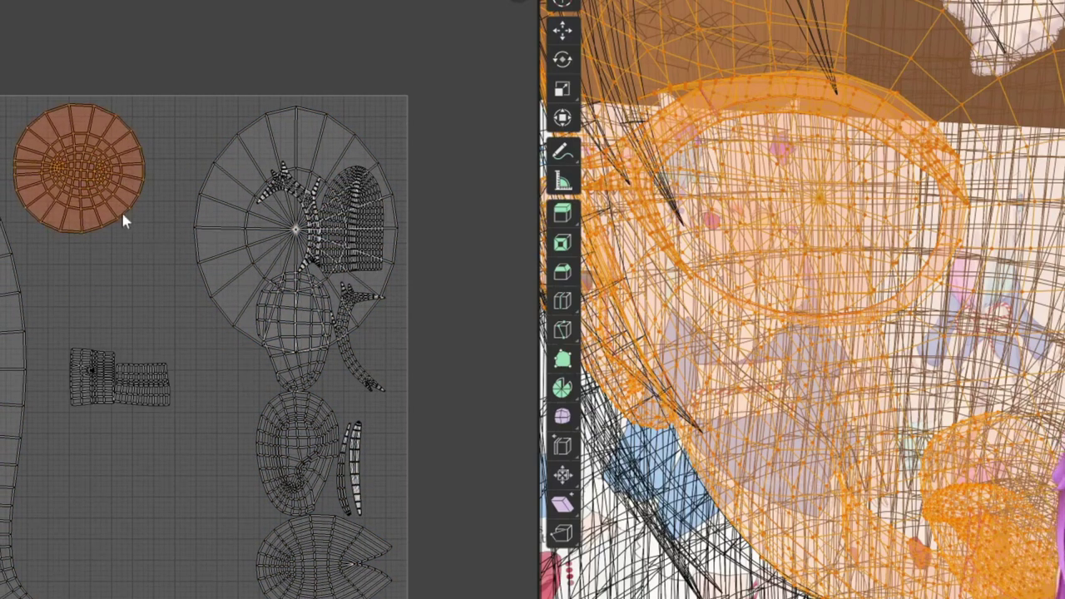
click(462, 316)
scroll(462, 311, up, 2)
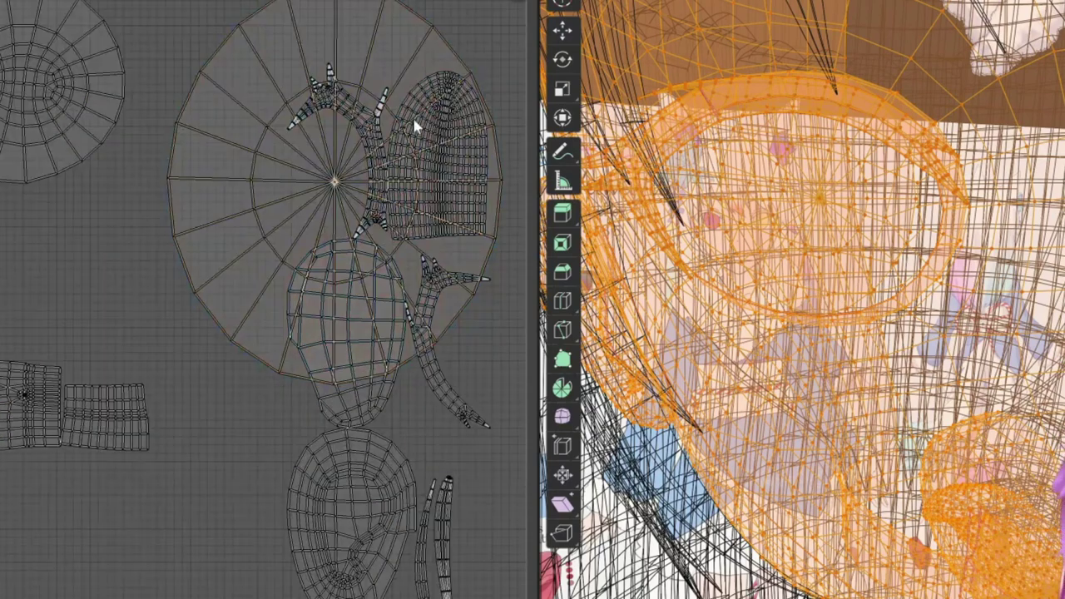
Move the egg-shaped island beside the ear island and enlarge it.
shift+click(397, 154)
key(g)
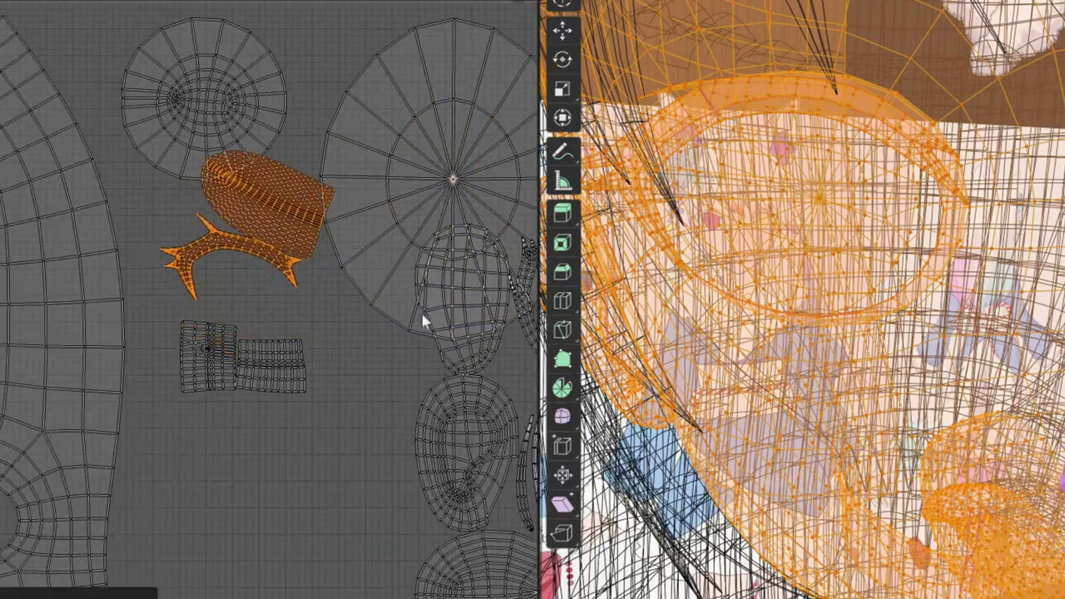
middle_drag(424, 320, 250, 208)
click(211, 100)
key(g)
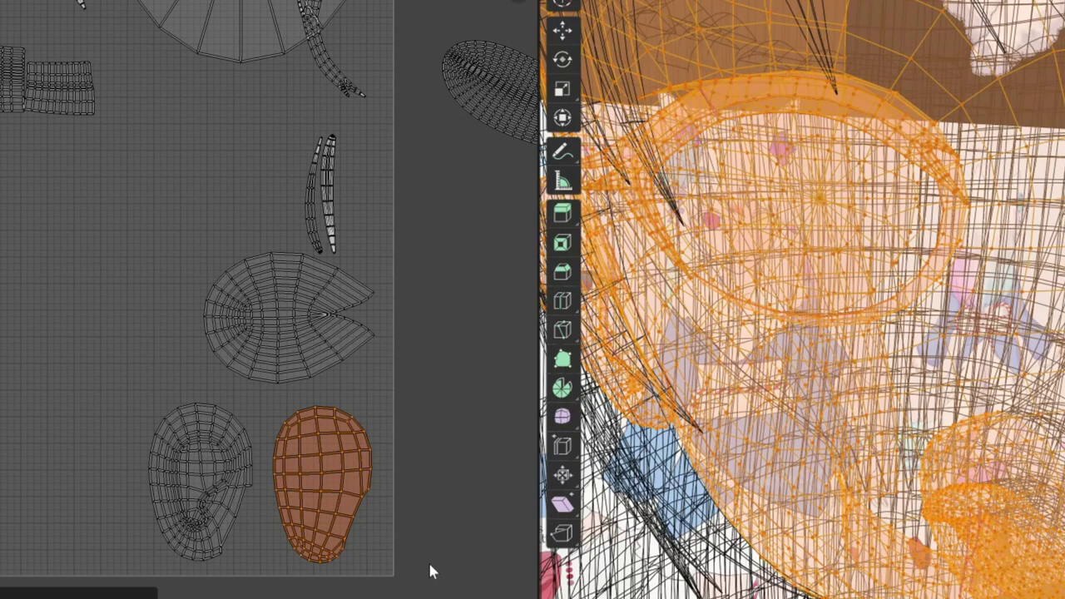
scroll(314, 396, up, 2)
key(s)
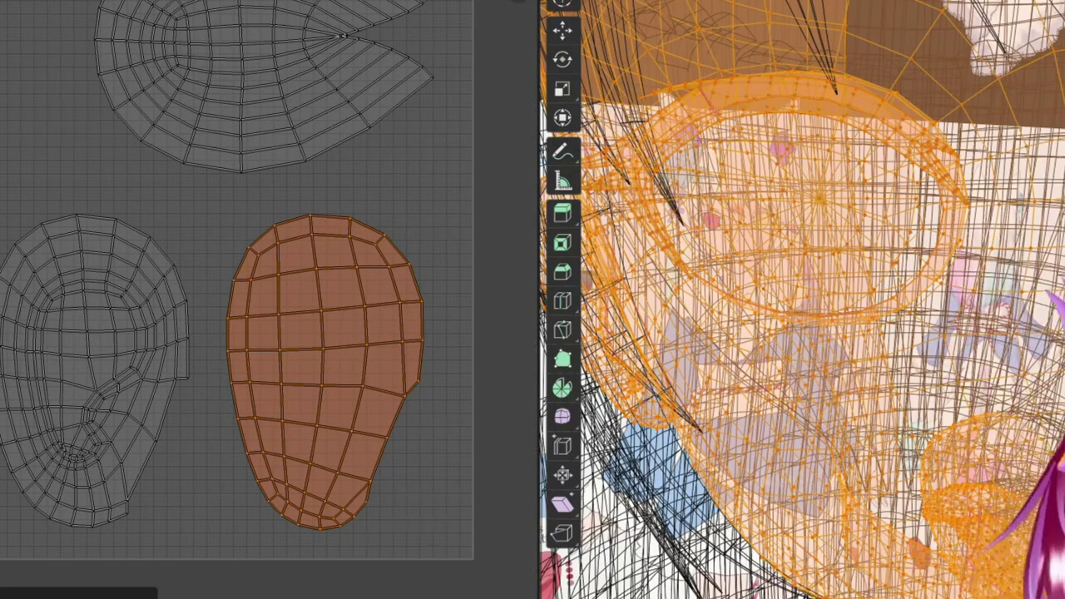
scroll(387, 380, down, 2)
scroll(217, 376, down, 2)
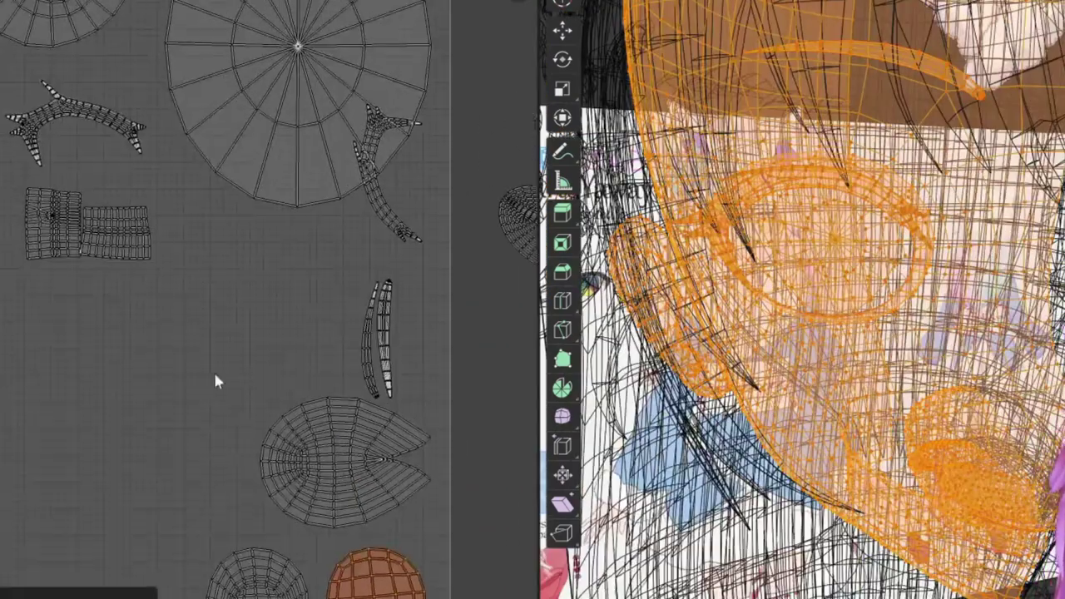
scroll(225, 312, up, 4)
Rotate the two rectangle islands 90 degrees and reposition them to the left.
key(r)
key(g)
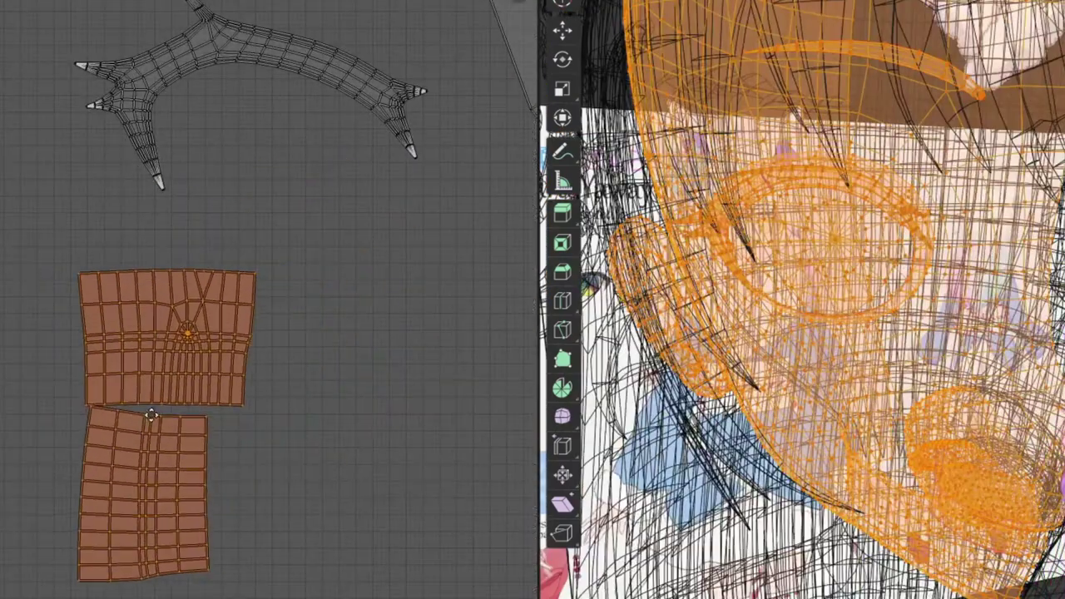
ctrl+scroll(178, 441, right, 2)
click(179, 441)
key(r)
click(408, 356)
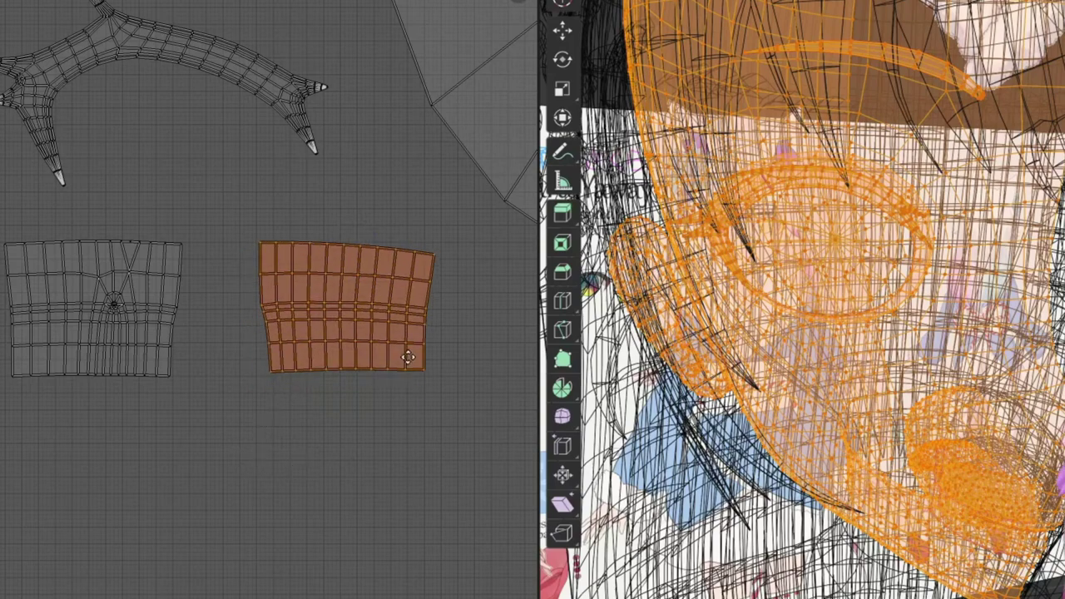
scroll(416, 399, down, 2)
scroll(211, 350, down, 3)
scroll(200, 345, up, 1)
click(189, 349)
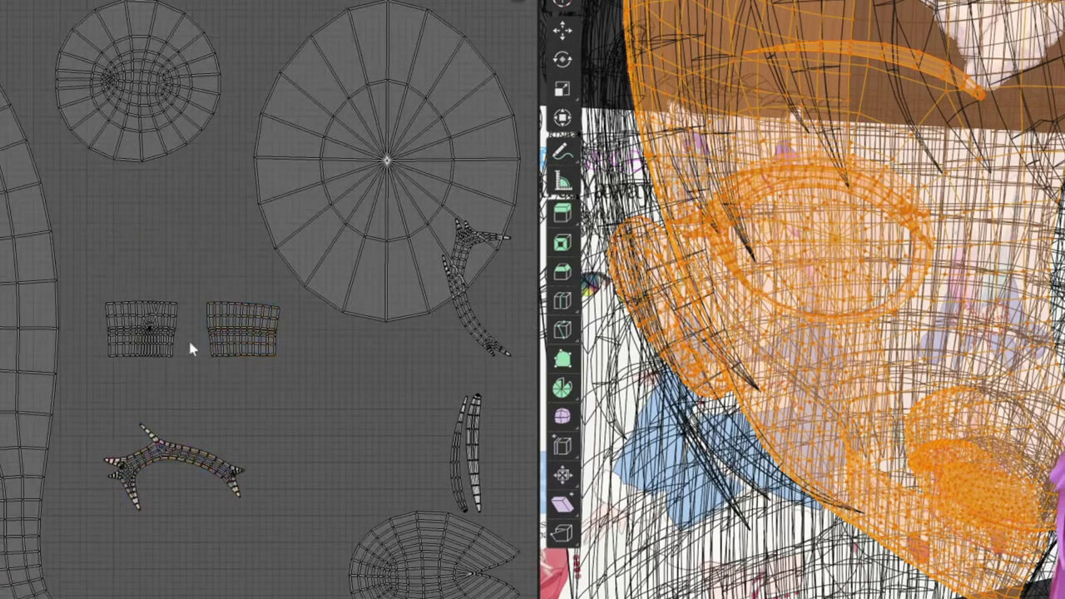
click(304, 329)
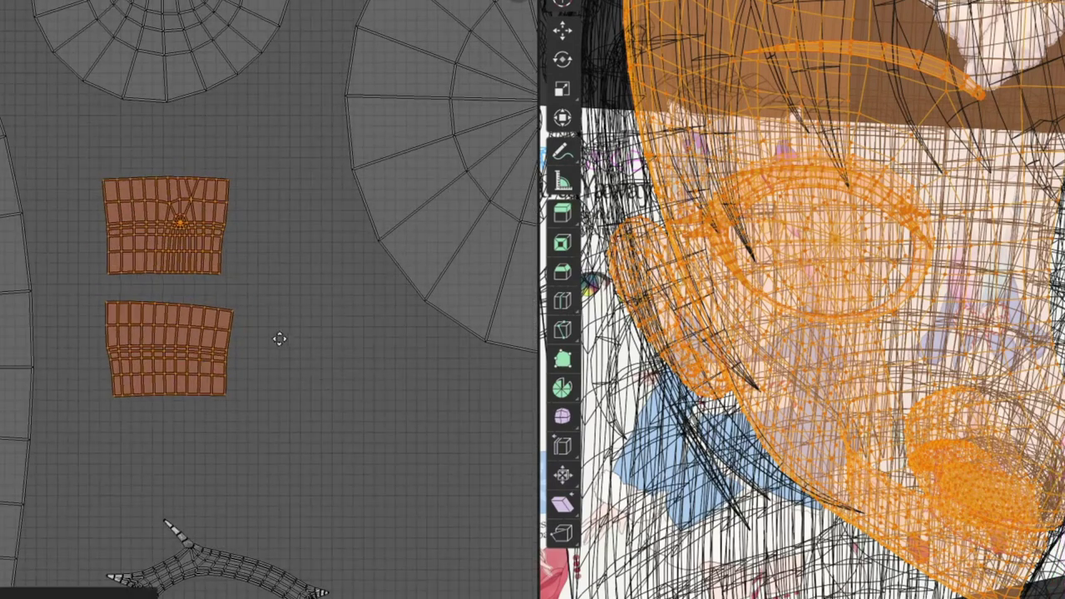
click(274, 343)
click(220, 359)
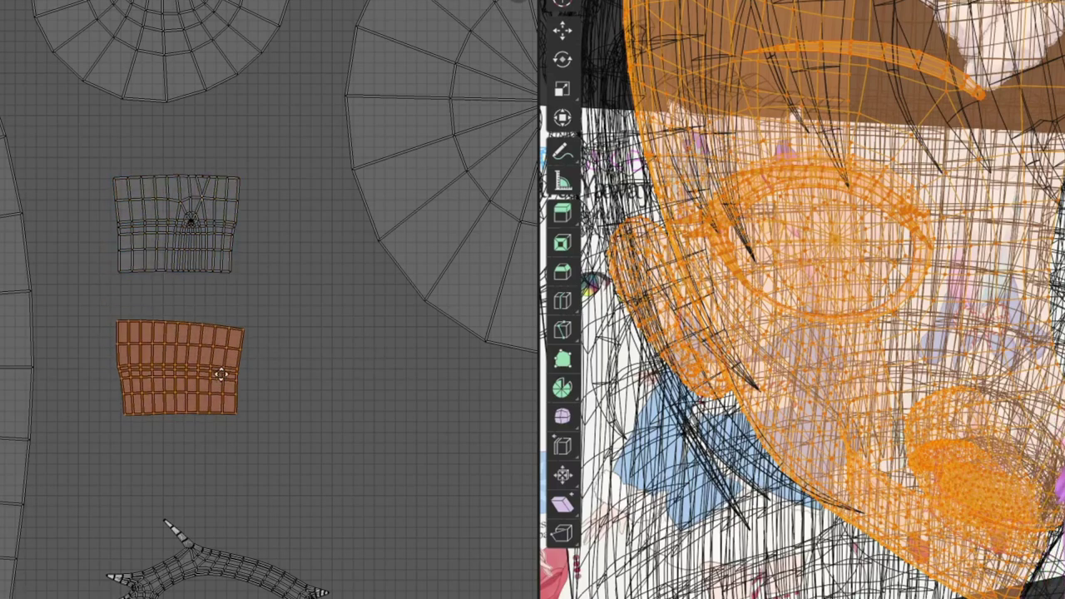
click(224, 258)
Frame all islands and move the small rectangle island next to the upper one.
key(a)
key(Home)
key(alt+a)
click(149, 223)
scroll(150, 222, up, 2)
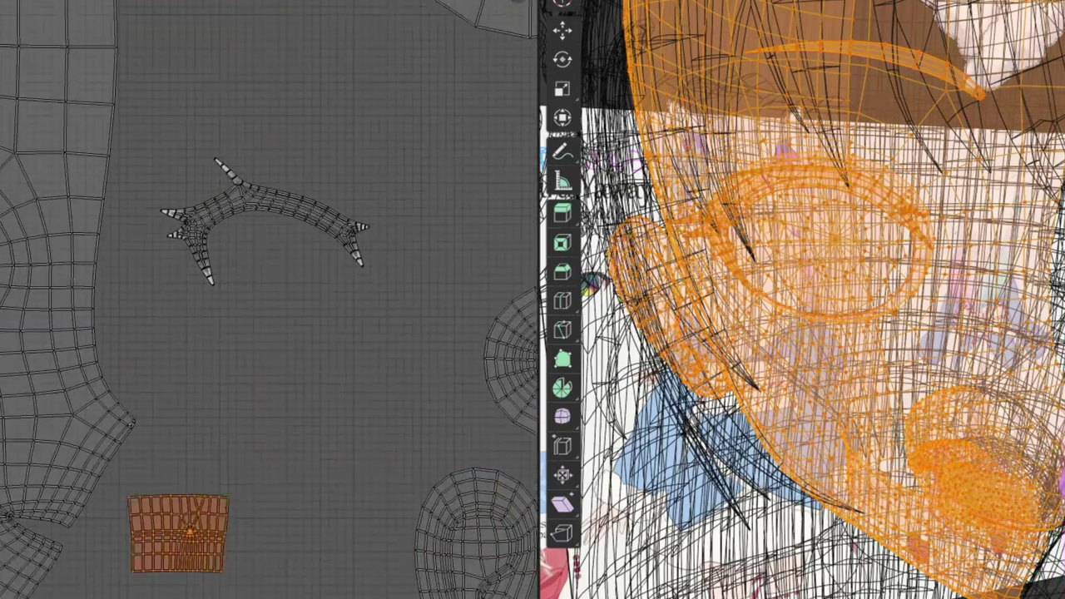
key(g)
click(349, 321)
key(ctrl+z)
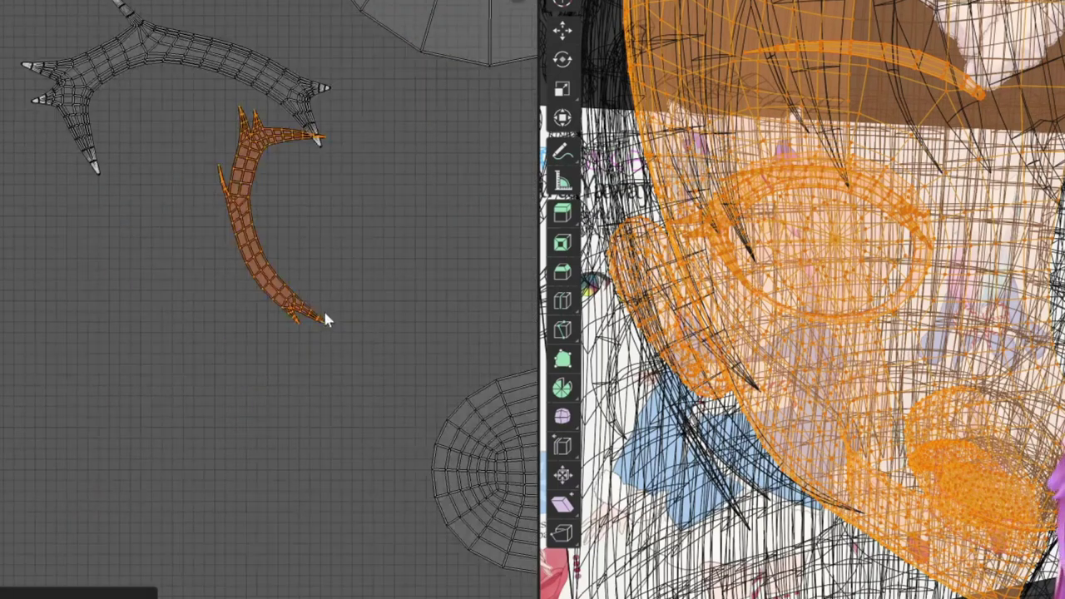
Rotate the horn island horizontal and stretch the leaf-shaped island wider.
key(r)
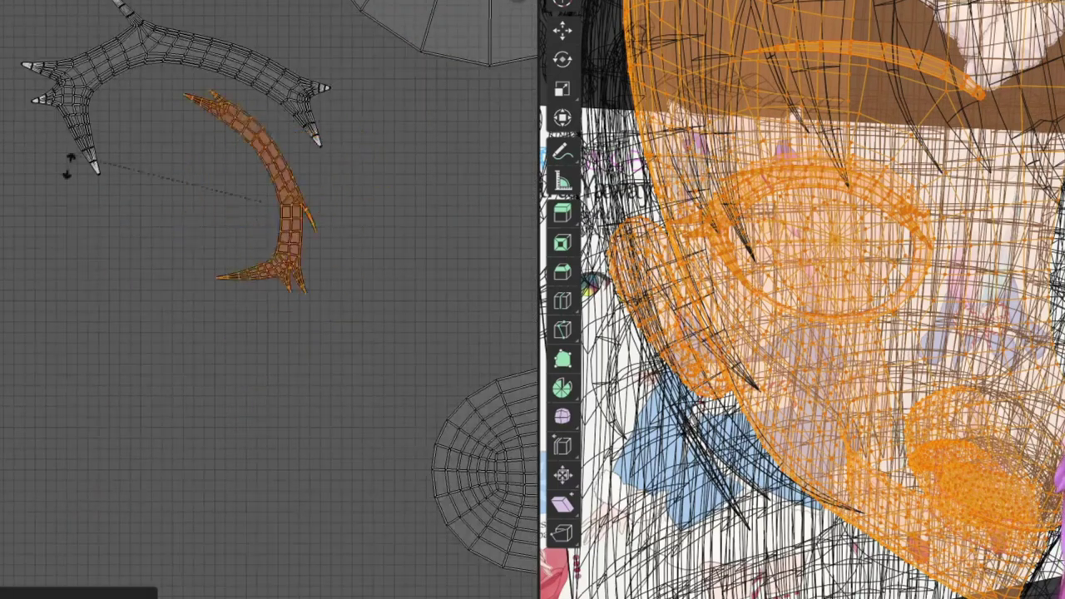
click(357, 269)
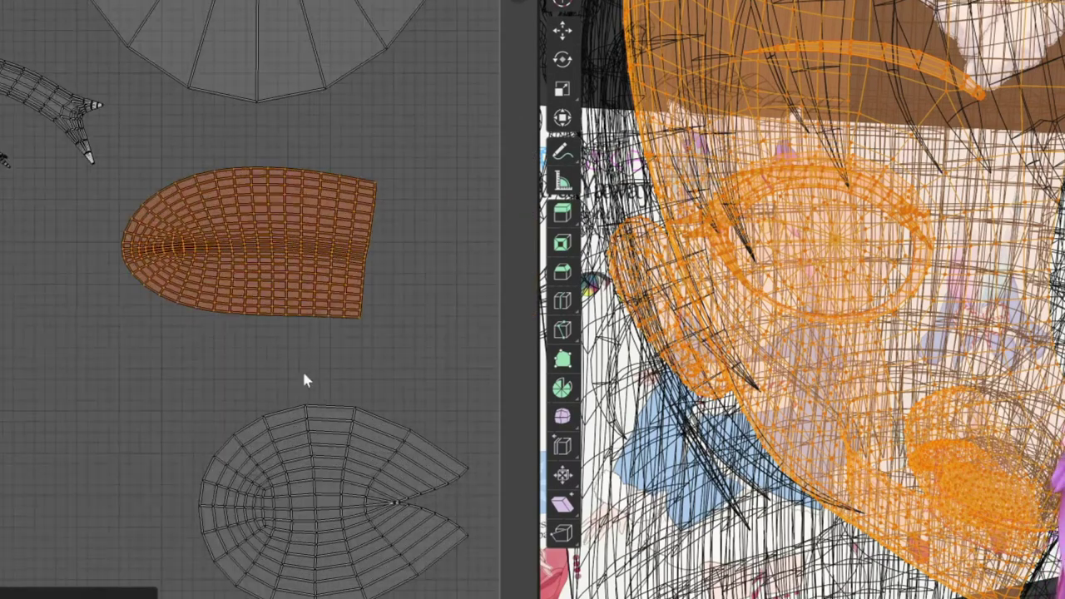
key(ctrl+v)
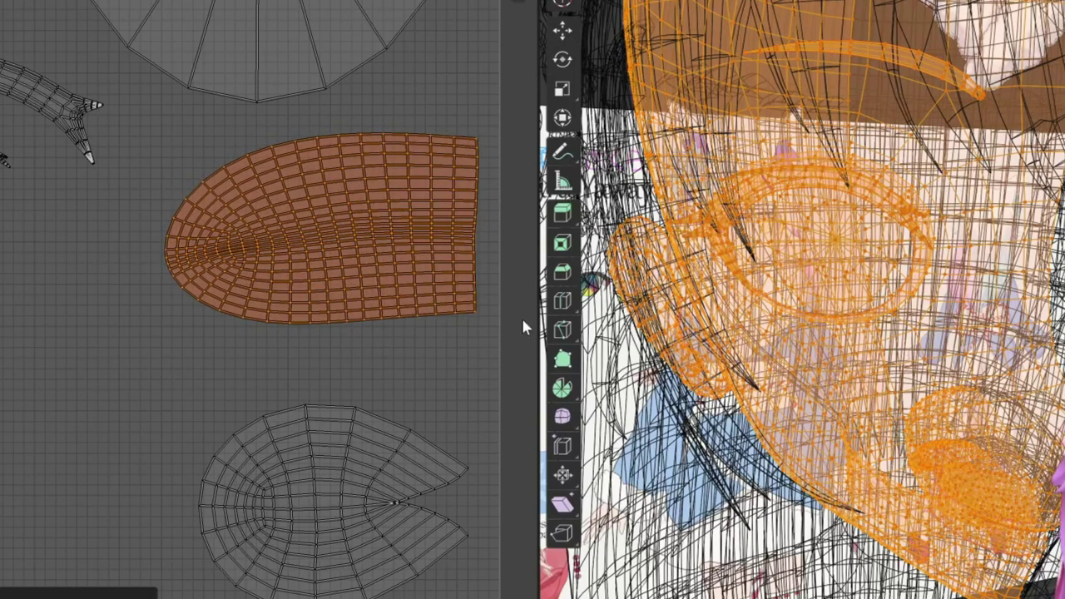
Select the elongated leaf island and scale it up with S.
click(371, 400)
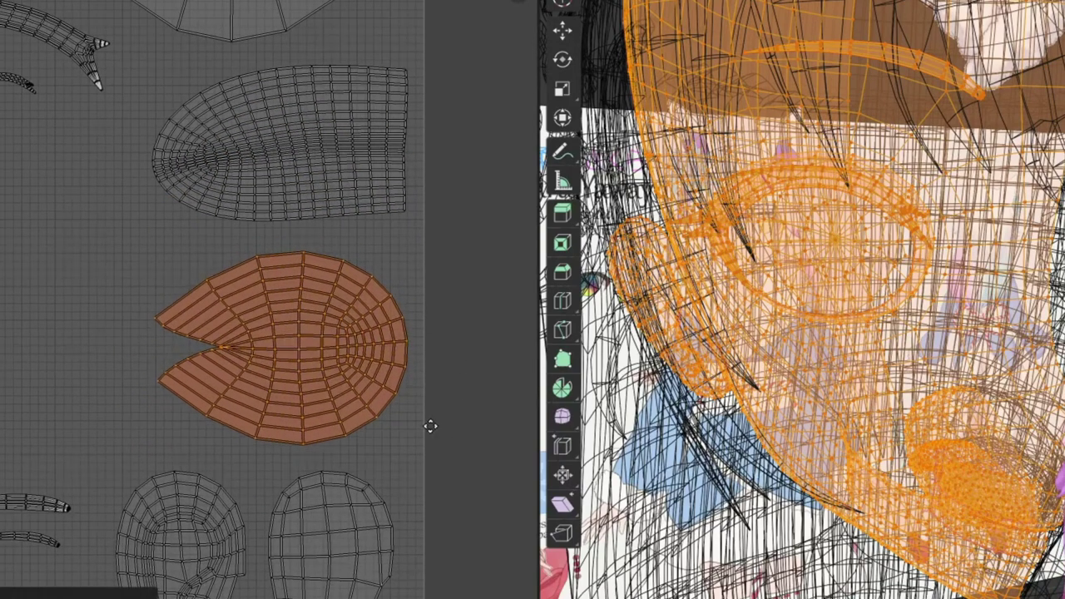
scroll(449, 433, down, 2)
click(308, 345)
scroll(309, 344, up, 2)
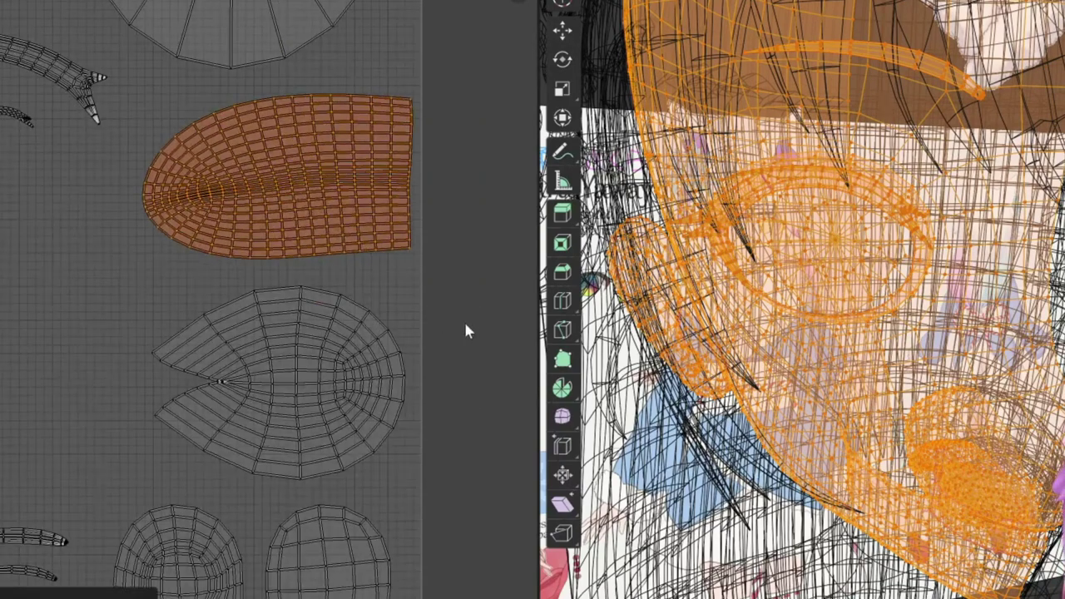
key(s)
click(427, 290)
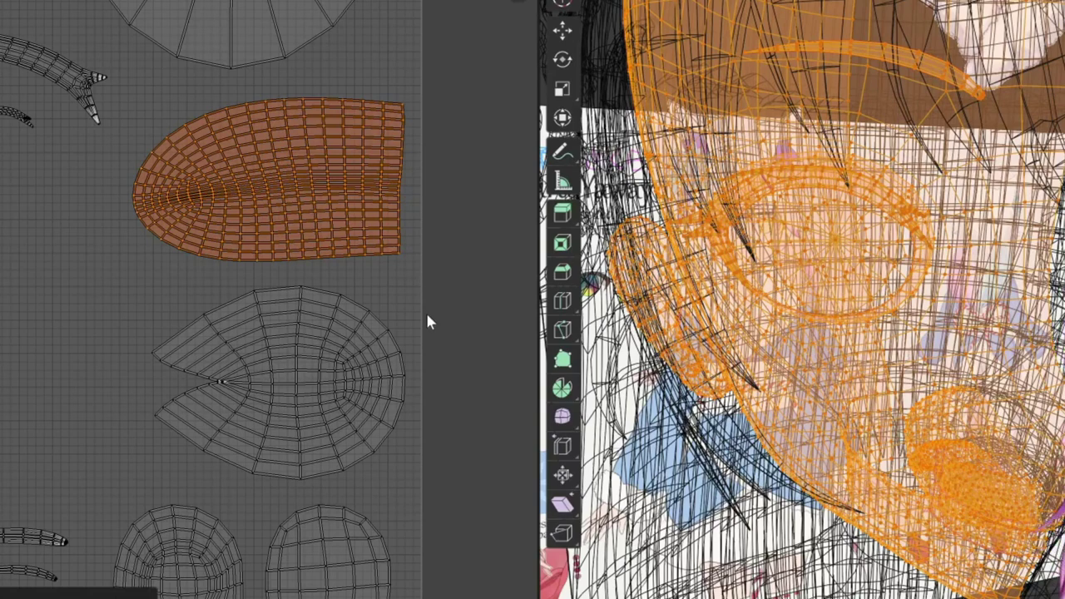
key(s)
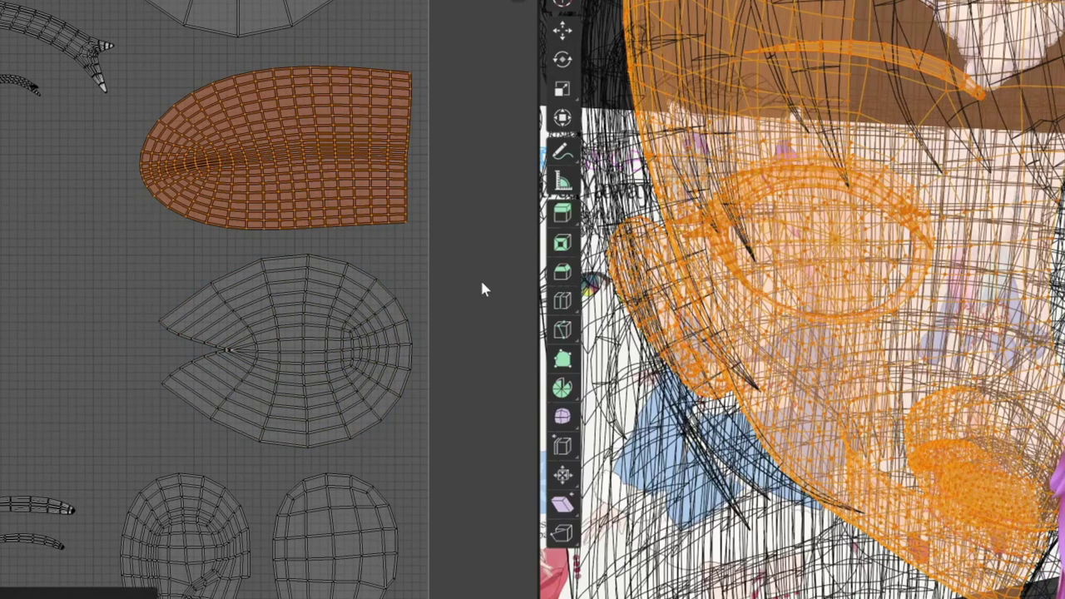
Select the lily-pad island together with both leaf-shaped islands.
click(408, 358)
scroll(416, 369, up, 2)
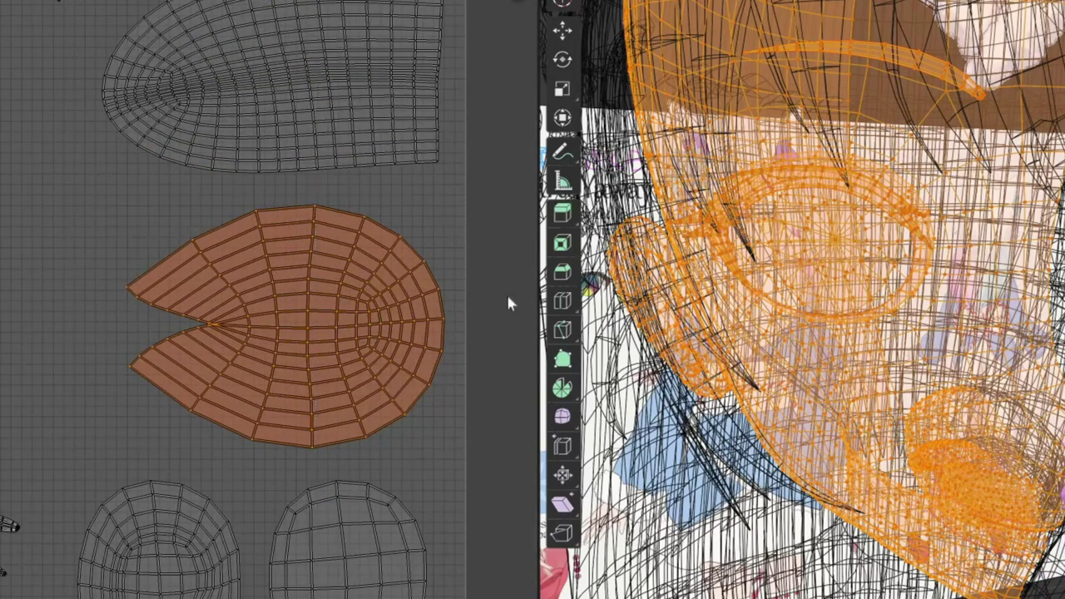
scroll(493, 312, down, 2)
middle_drag(433, 422, 437, 283)
shift+click(437, 283)
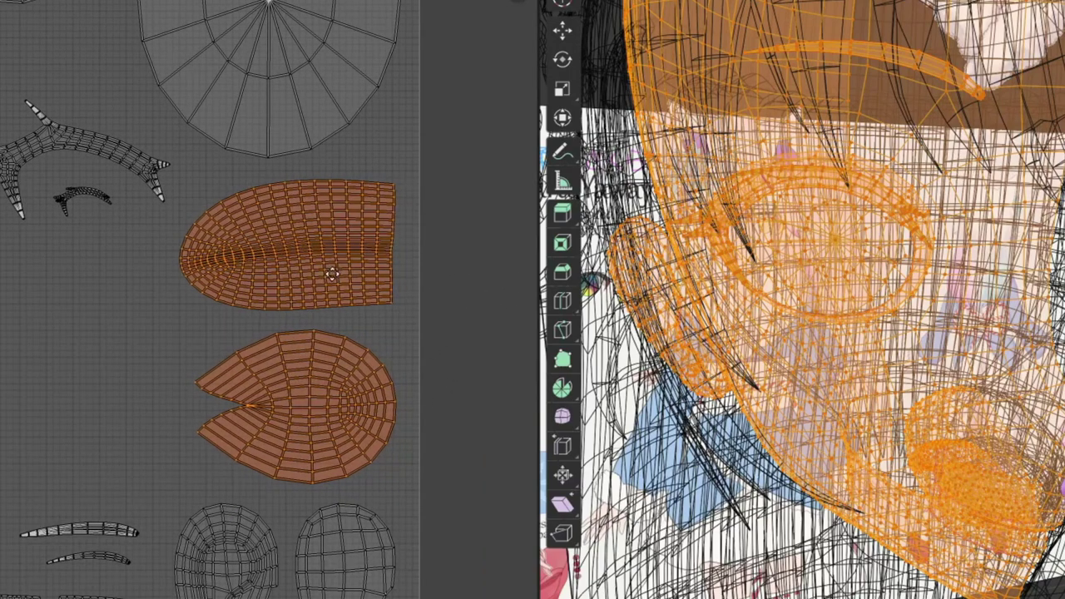
Select the antler island and zoom in to inspect it.
scroll(314, 276, down, 3)
click(271, 297)
scroll(262, 273, up, 2)
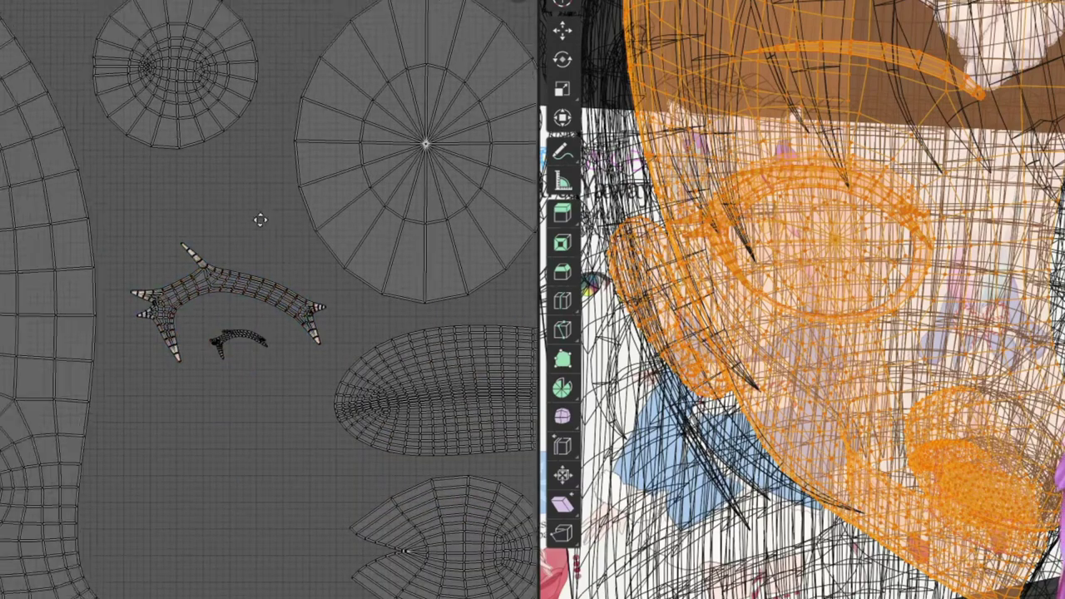
scroll(262, 273, up, 3)
scroll(325, 340, down, 3)
scroll(298, 332, up, 1)
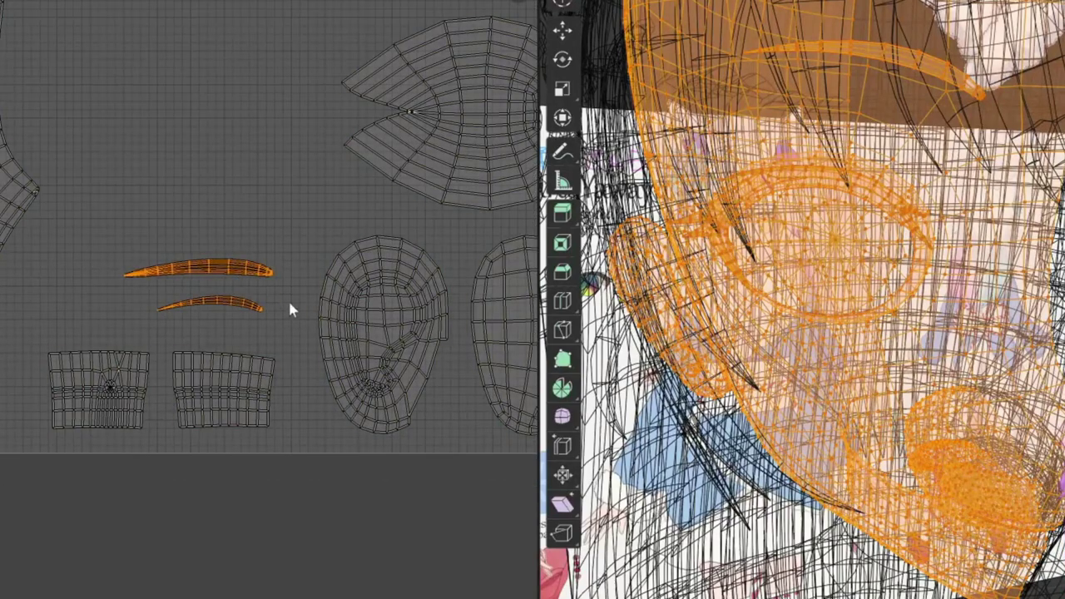
scroll(297, 304, up, 2)
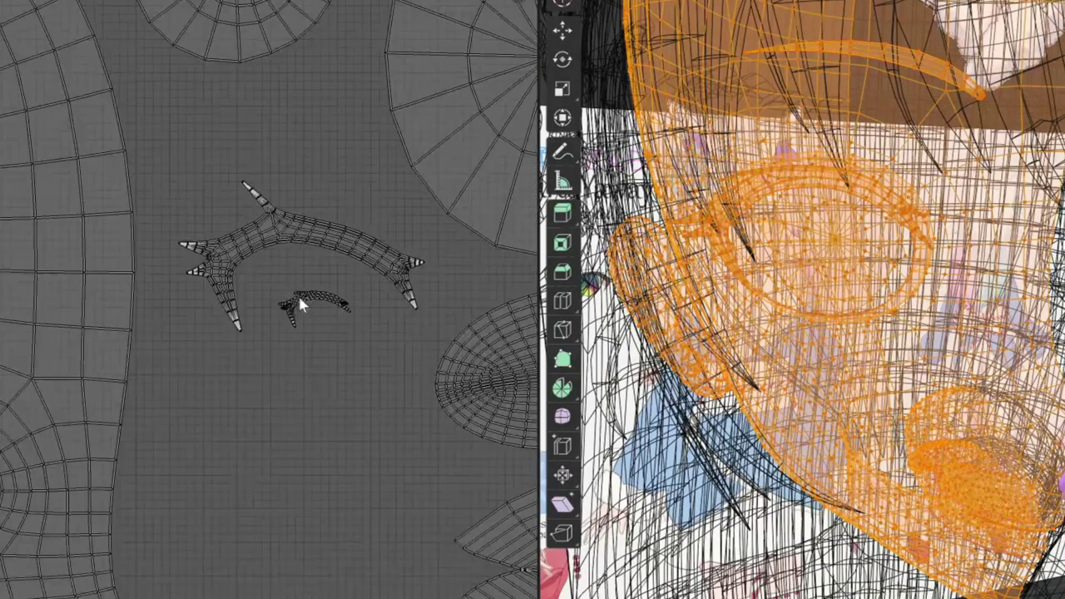
scroll(422, 304, down, 4)
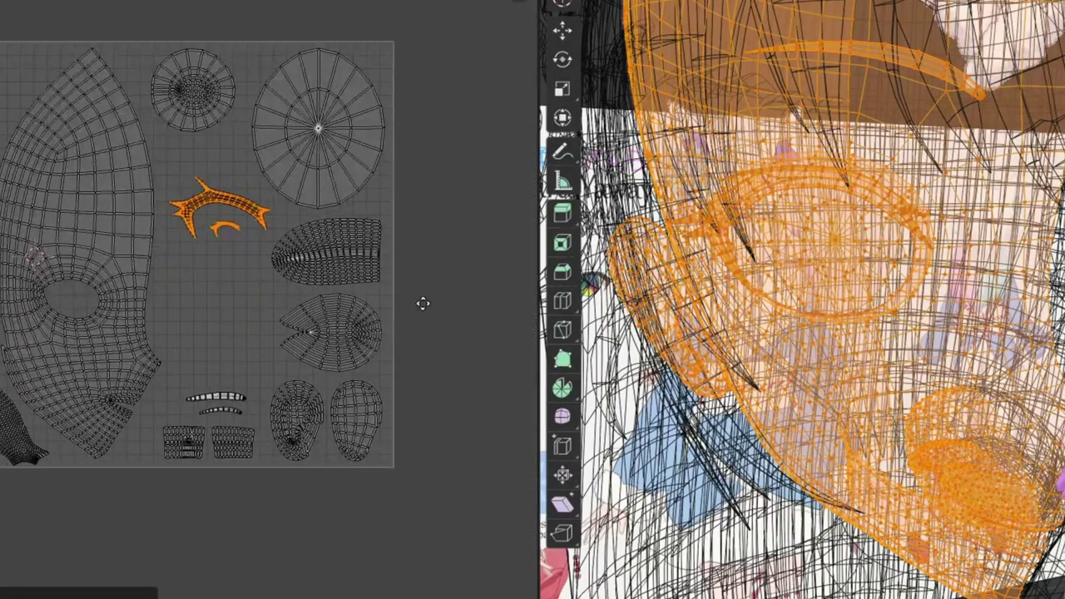
scroll(391, 295, up, 1)
scroll(380, 297, up, 3)
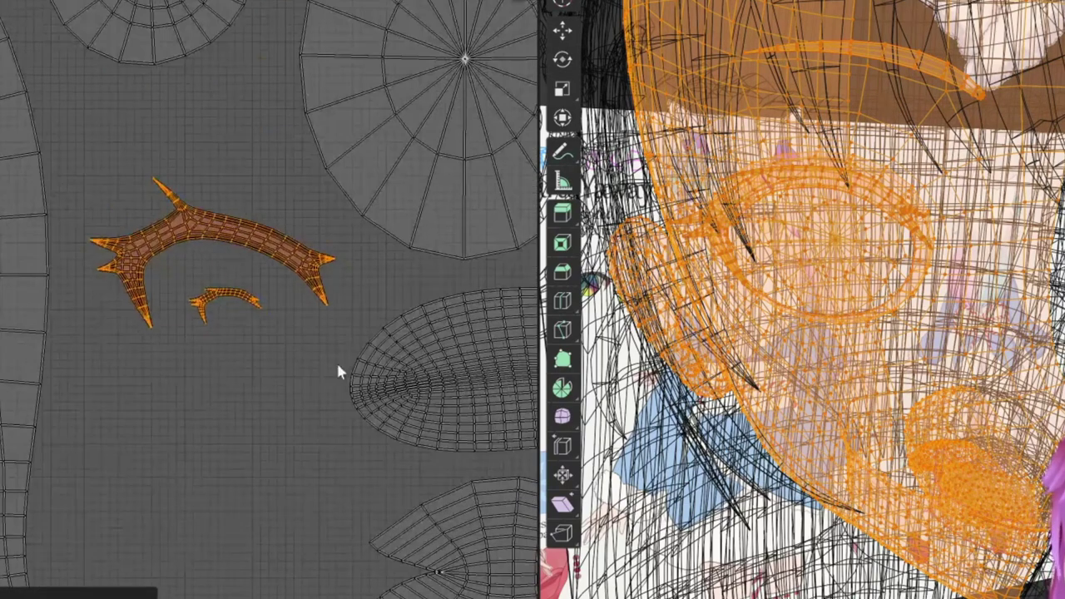
scroll(387, 352, up, 1)
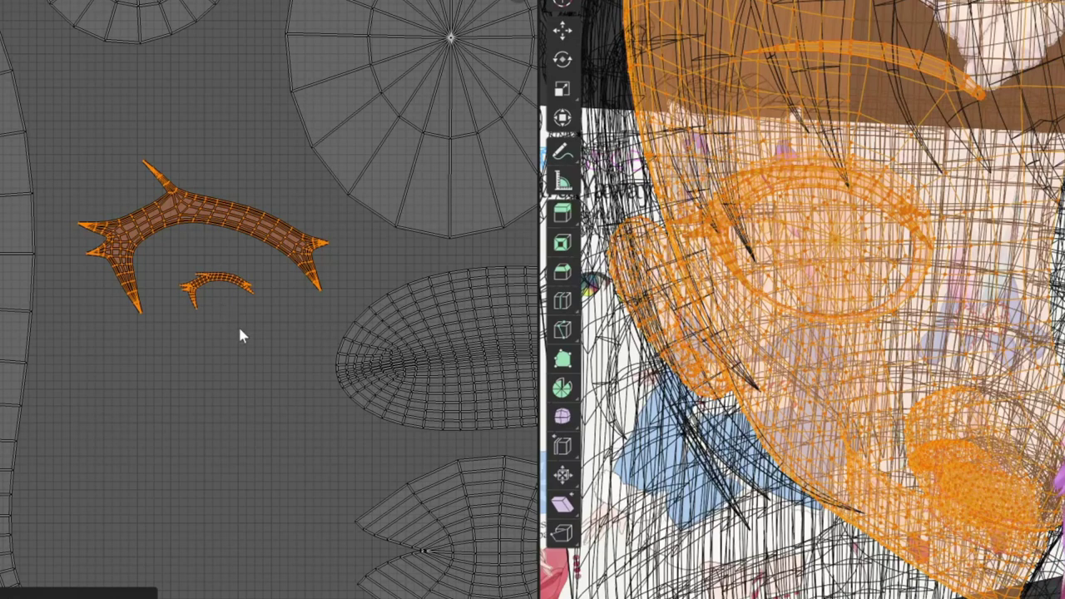
scroll(258, 300, up, 1)
scroll(278, 262, down, 1)
Select the small and large antler islands with their linked UVs (Ctrl+L).
click(266, 248)
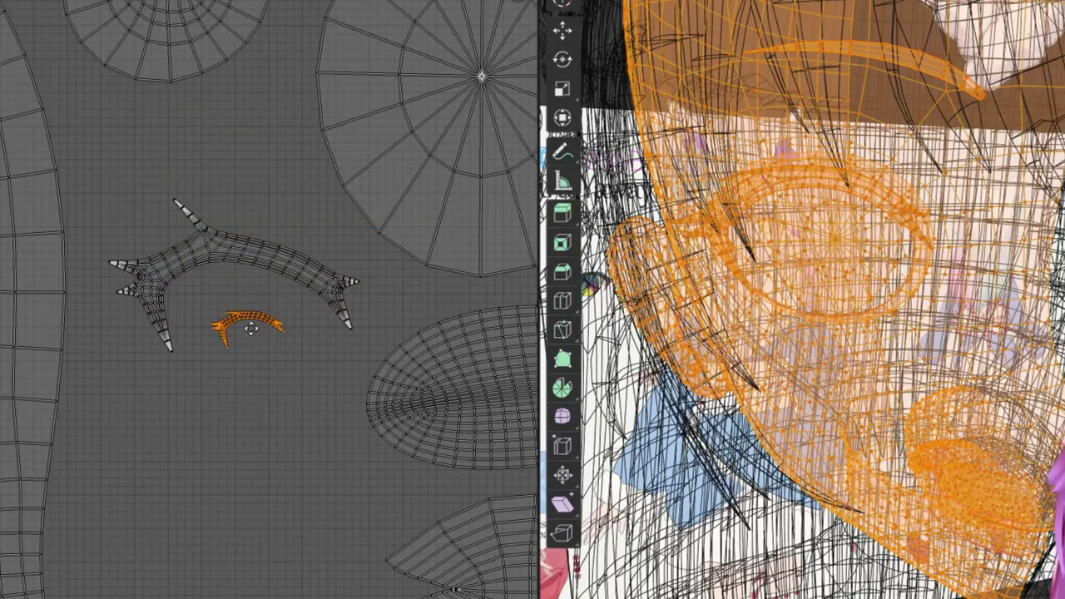
shift+click(256, 272)
scroll(284, 341, down, 1)
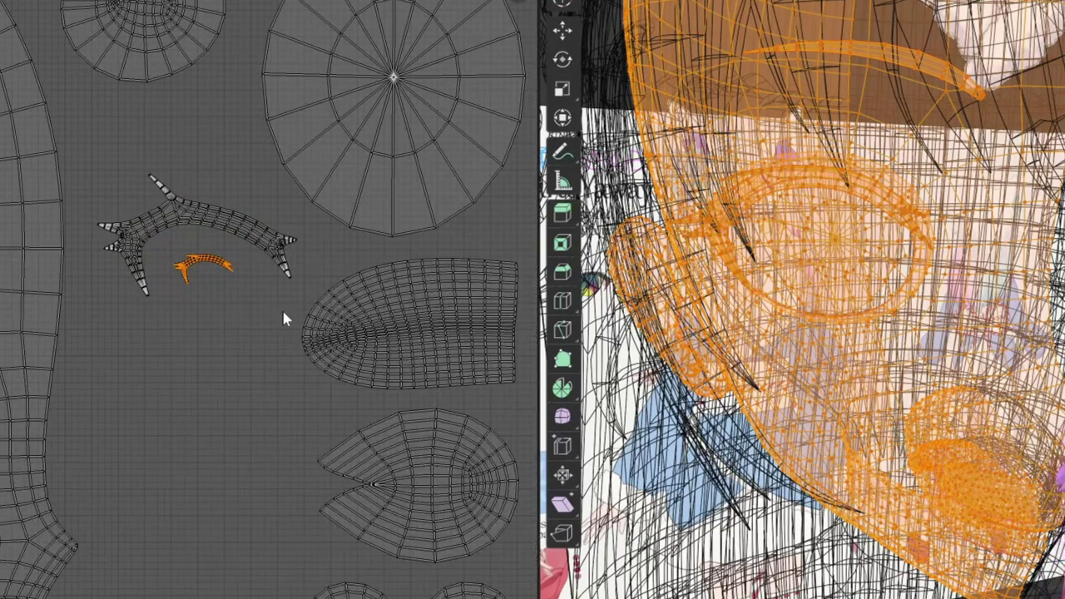
key(ctrl+l)
scroll(273, 309, down, 2)
scroll(275, 343, up, 2)
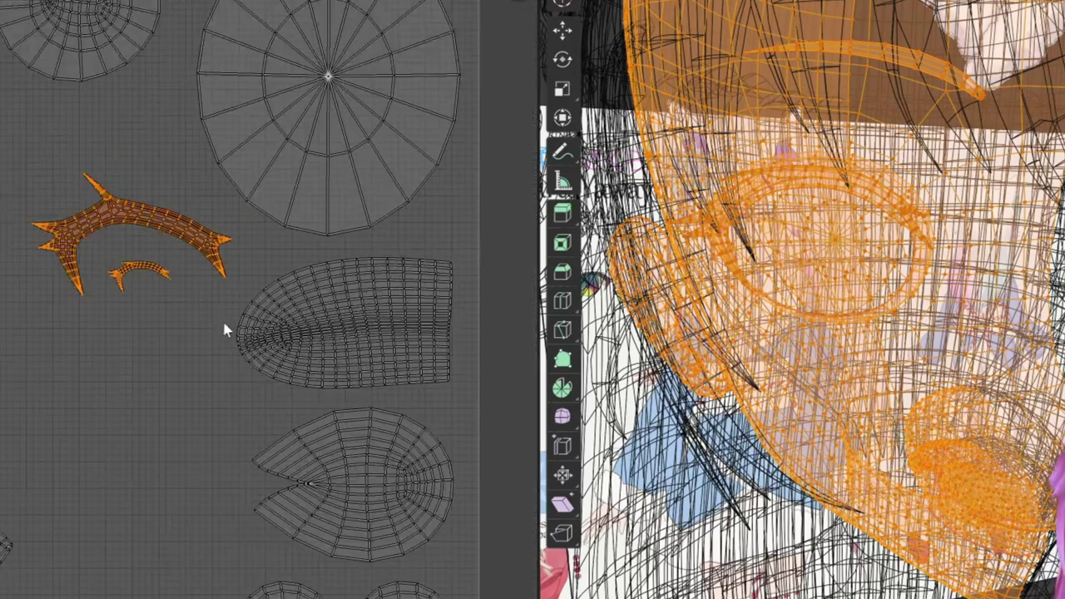
scroll(263, 309, down, 1)
scroll(292, 294, up, 1)
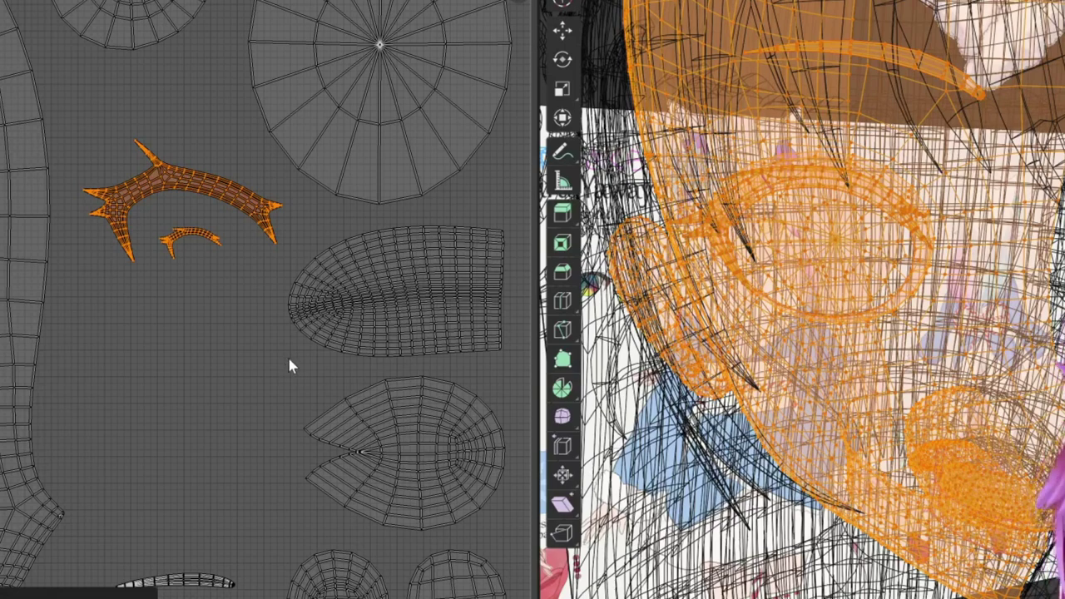
mouse_move(289, 360)
middle_down()
mouse_move(246, 360)
mouse_move(202, 416)
middle_up()
Sample a peach colour and paint a first long stroke down the texture.
scroll(222, 393, up, 2)
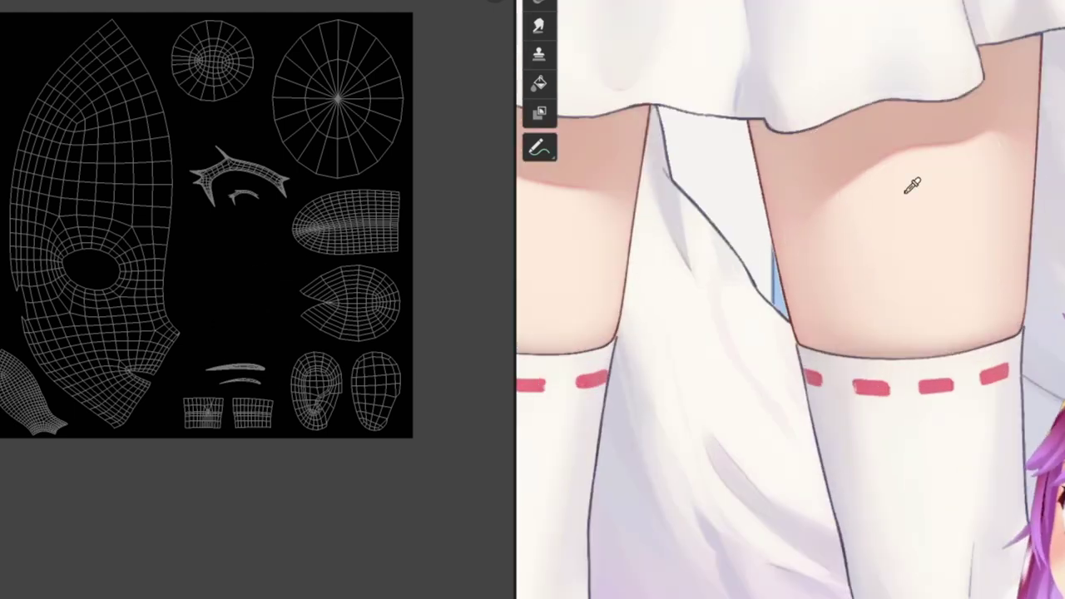
key(s)
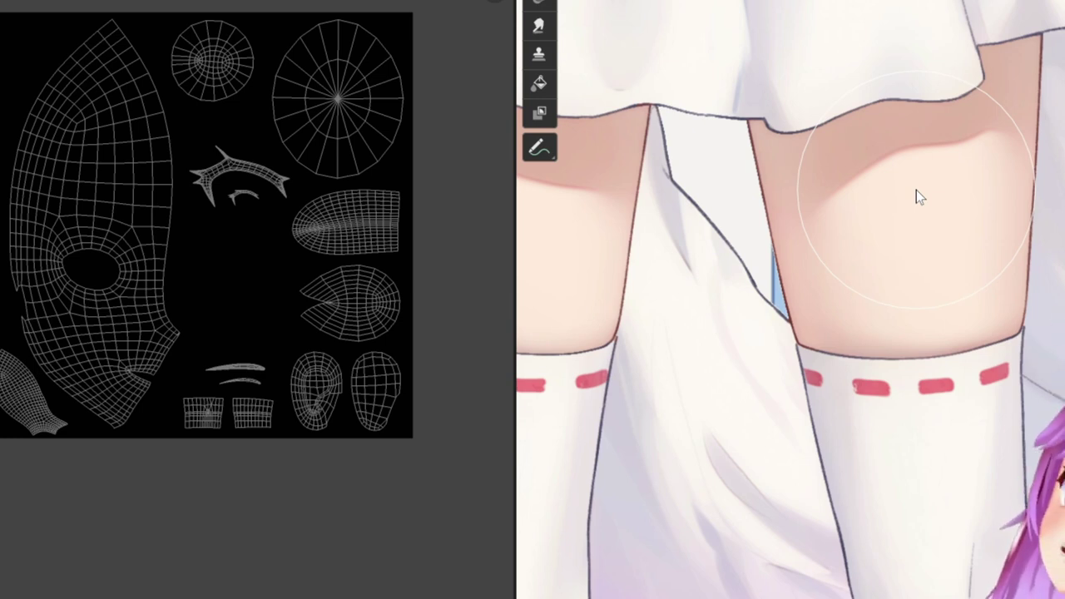
scroll(222, 356, up, 2)
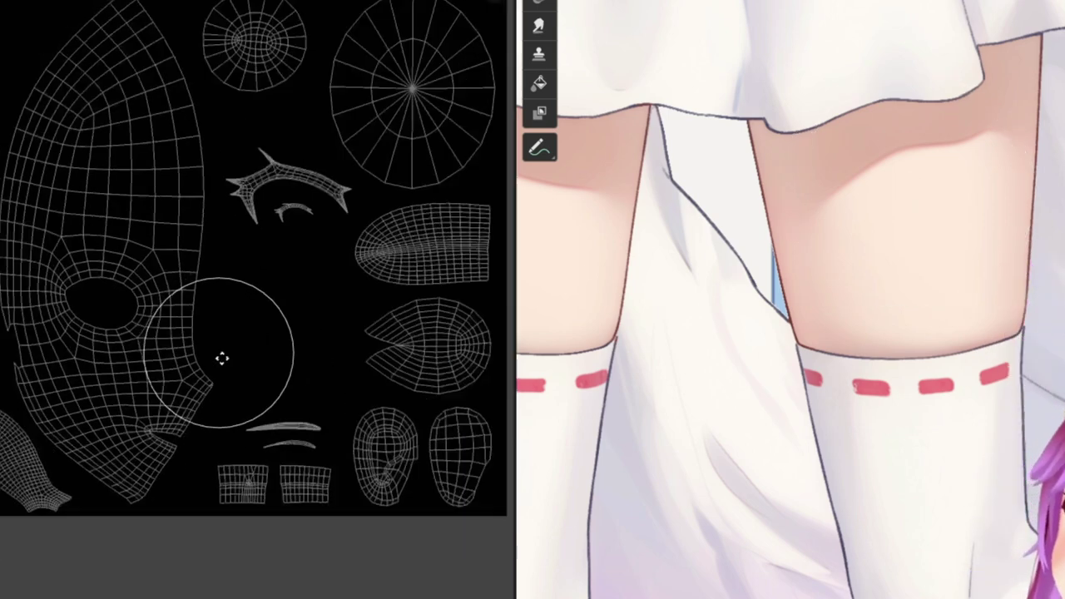
scroll(64, 330, up, 2)
drag(67, 335, 59, 499)
Expand and review the brush stroke settings in the sidebar.
key(n)
click(374, 550)
scroll(399, 574, down, 2)
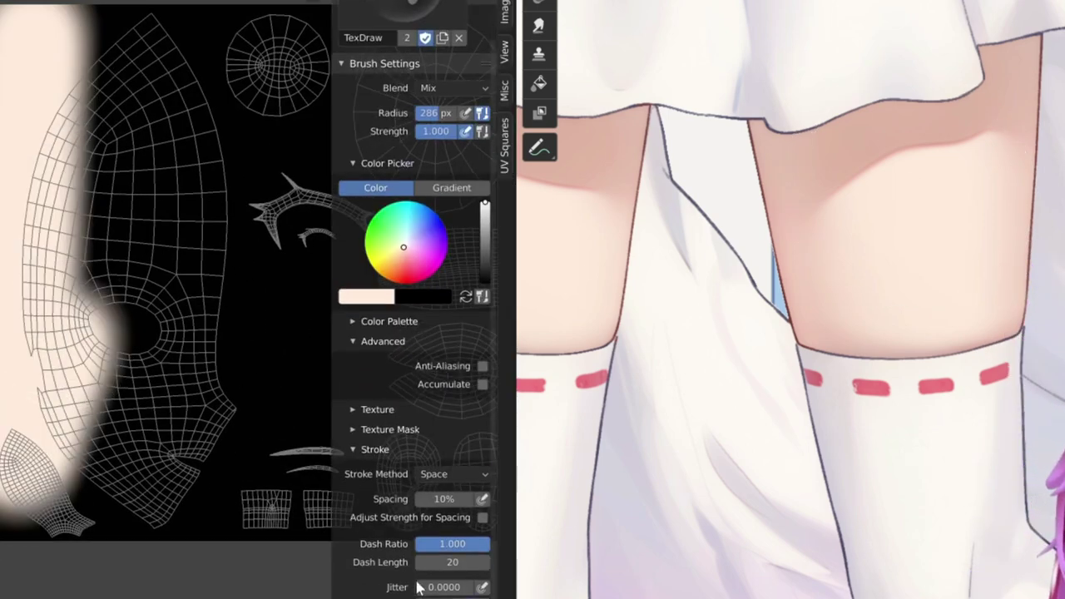
scroll(208, 300, down, 3)
scroll(415, 333, down, 5)
key(n)
scroll(168, 354, up, 3)
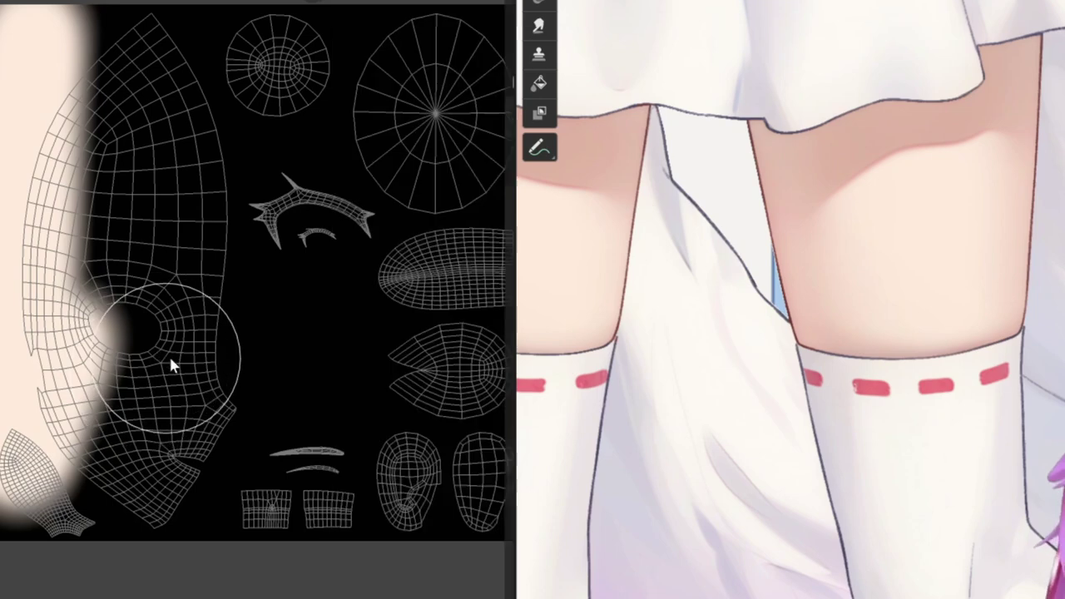
Paint peach over the remaining black areas until the texture is covered.
drag(150, 100, 200, 524)
scroll(141, 478, down, 2)
drag(142, 477, 208, 100)
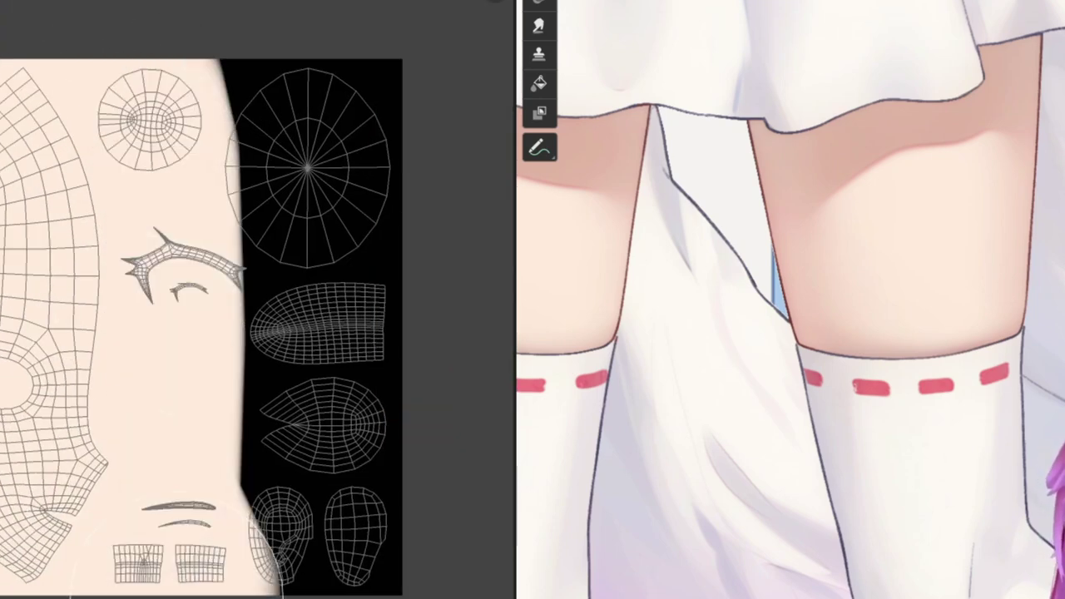
mouse_move(349, 541)
mouse_down()
mouse_move(272, 67)
mouse_move(250, 516)
mouse_up()
scroll(250, 333, up, 1)
middle_drag(166, 499, 89, 402)
scroll(923, 381, up, 2)
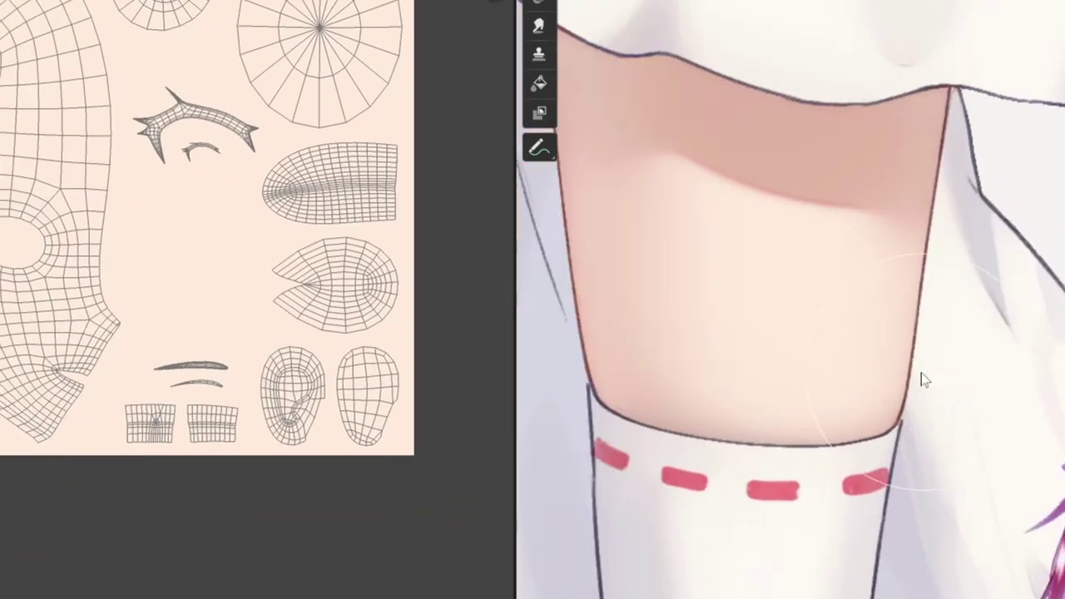
Add the current skin colour to the Color Palette from the brush settings.
key(n)
key(n)
click(376, 264)
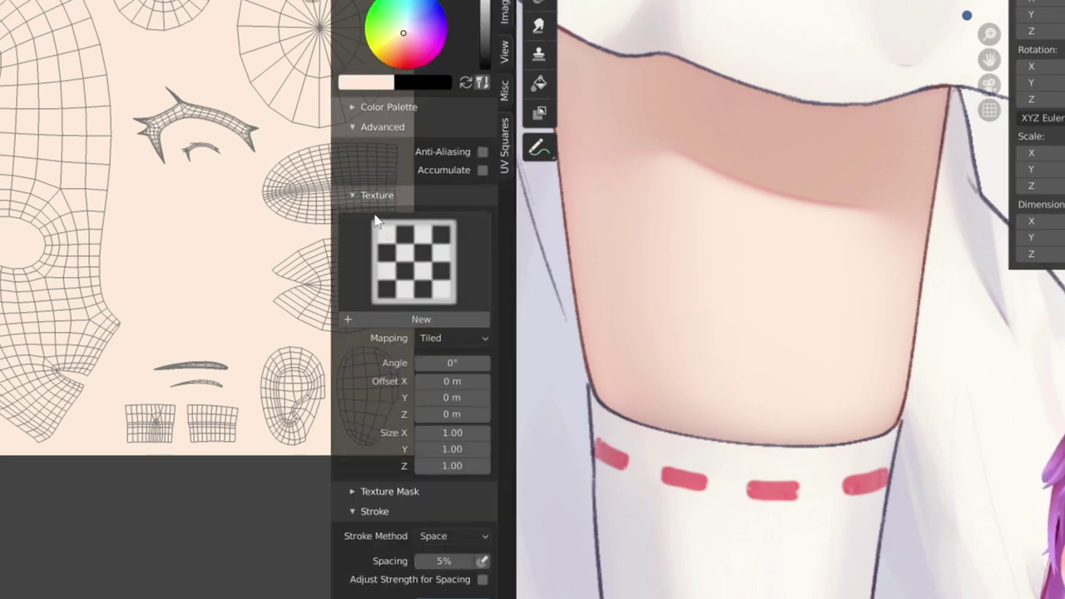
click(376, 266)
scroll(692, 283, up, 2)
scroll(757, 251, up, 2)
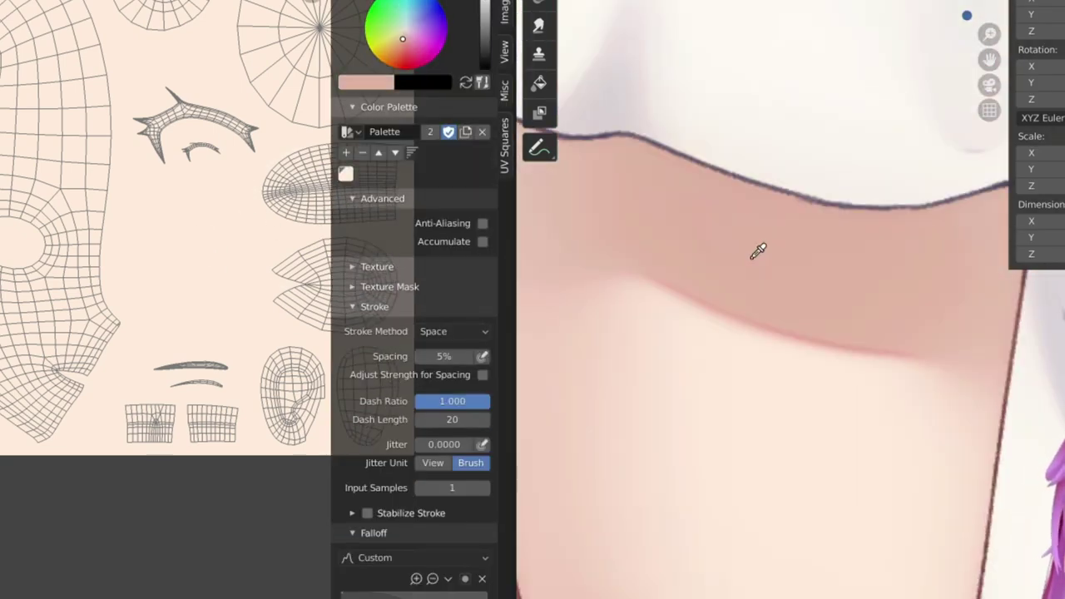
scroll(724, 216, down, 1)
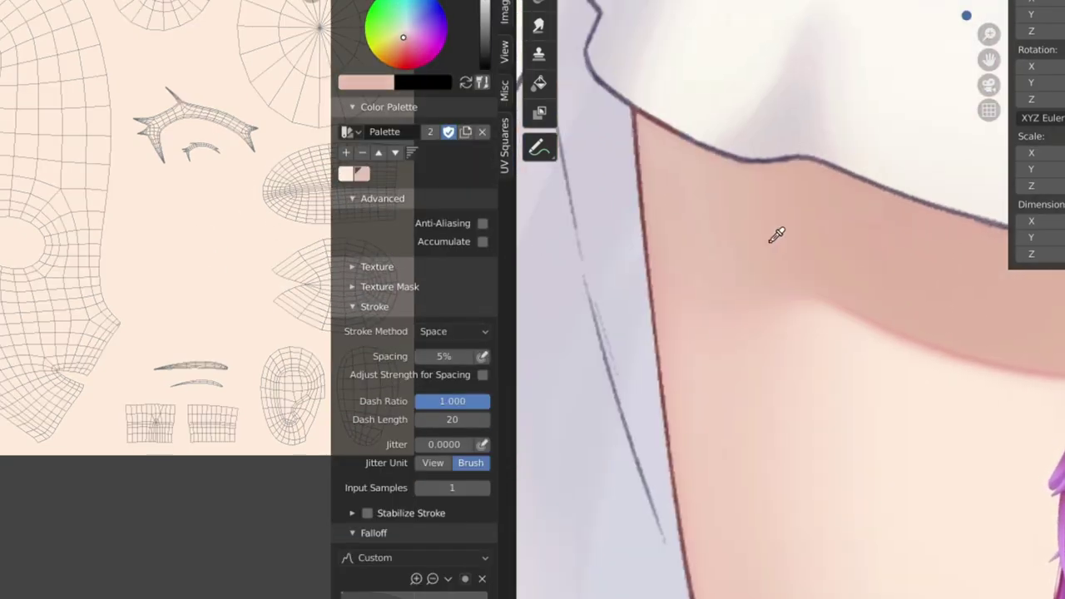
click(372, 179)
scroll(249, 300, up, 5)
click(372, 179)
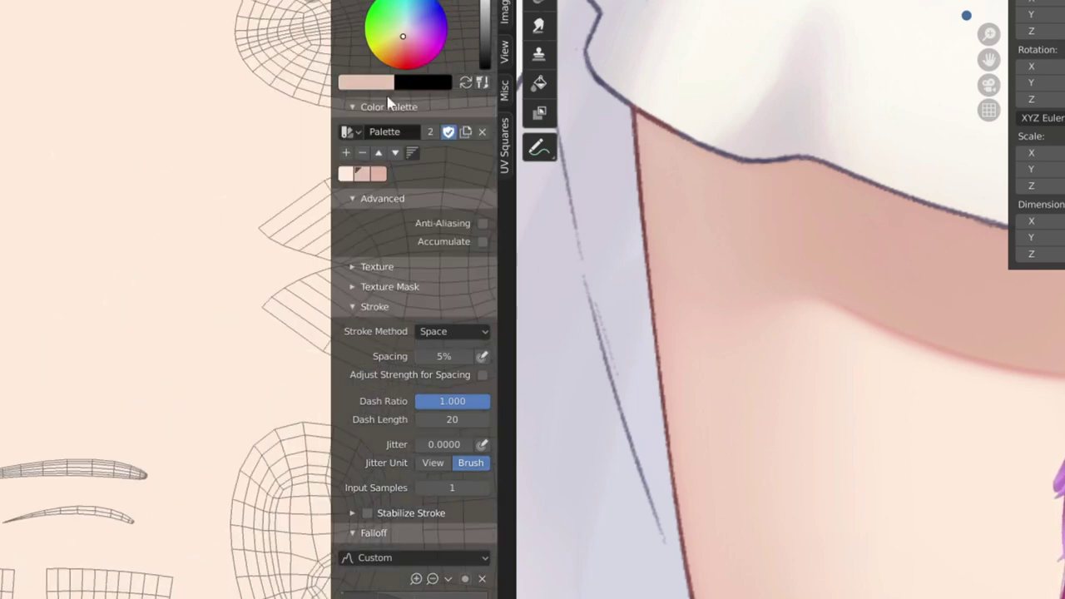
scroll(194, 326, down, 3)
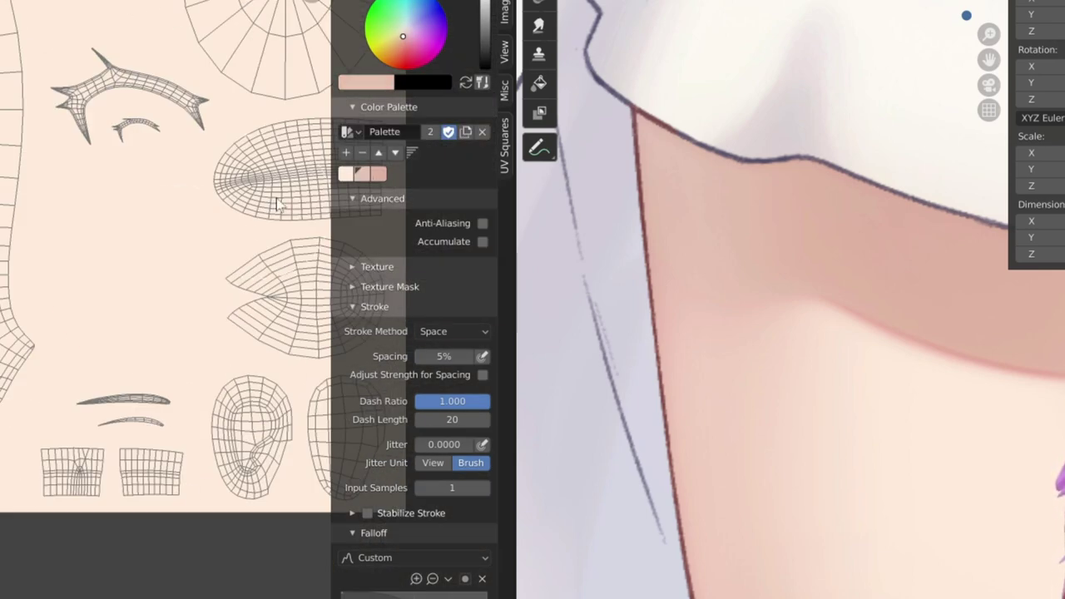
Choose a pink colour, paint a soft blush on the cheek, and lower brush strength.
click(372, 173)
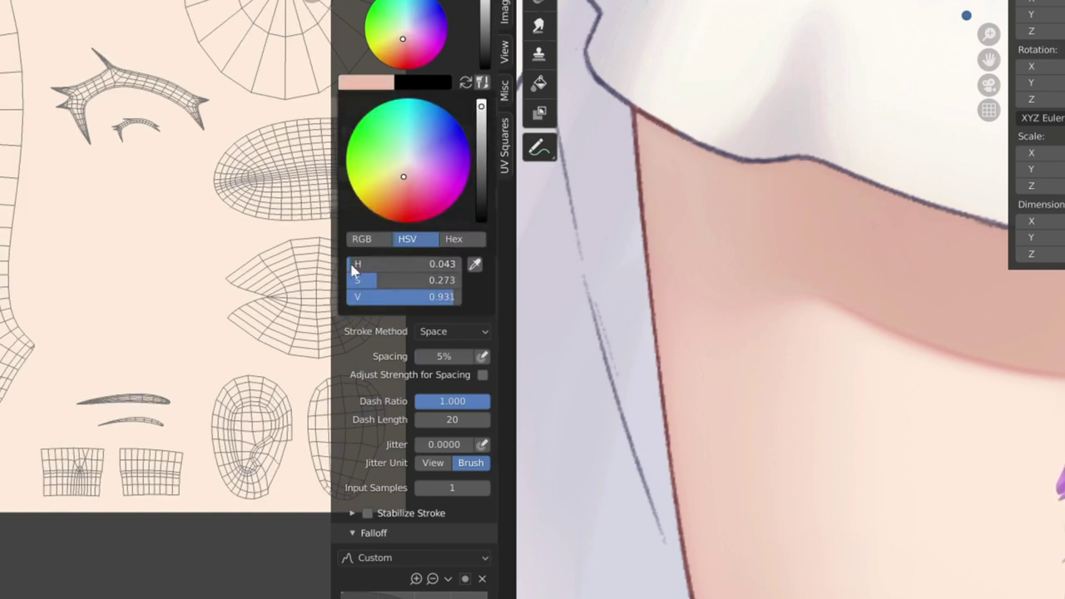
scroll(124, 228, up, 2)
drag(172, 196, 142, 275)
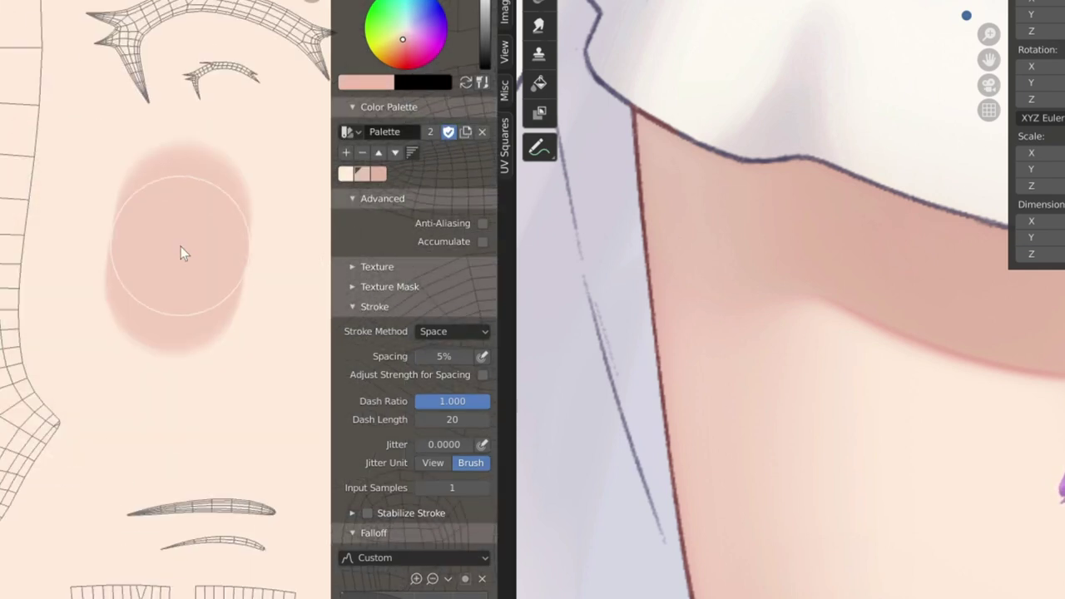
key(shift+f)
click(158, 287)
scroll(198, 367, down, 2)
Paint black along all the borders of the head shadow texture.
middle_drag(198, 368, 333, 324)
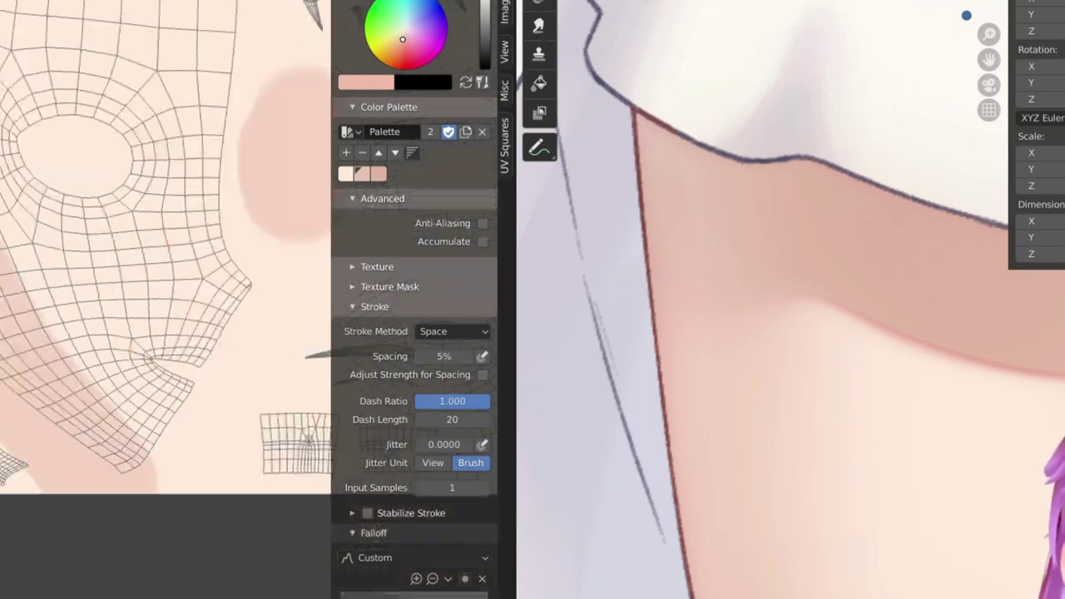
scroll(416, 250, down, 1)
scroll(853, 322, down, 4)
scroll(854, 322, down, 3)
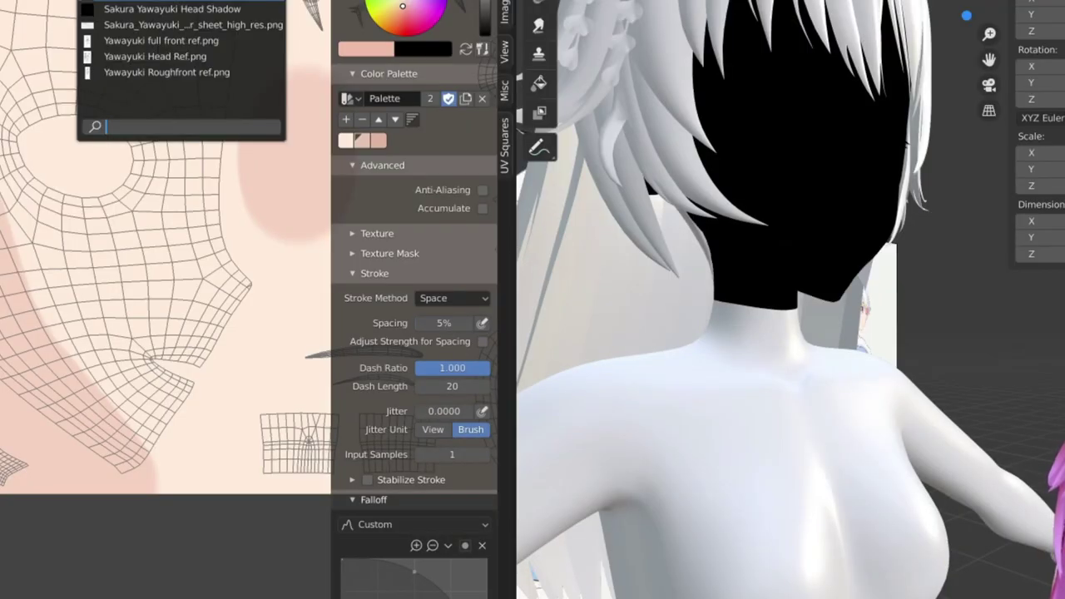
scroll(50, 266, down, 2)
middle_drag(99, 265, 63, 300)
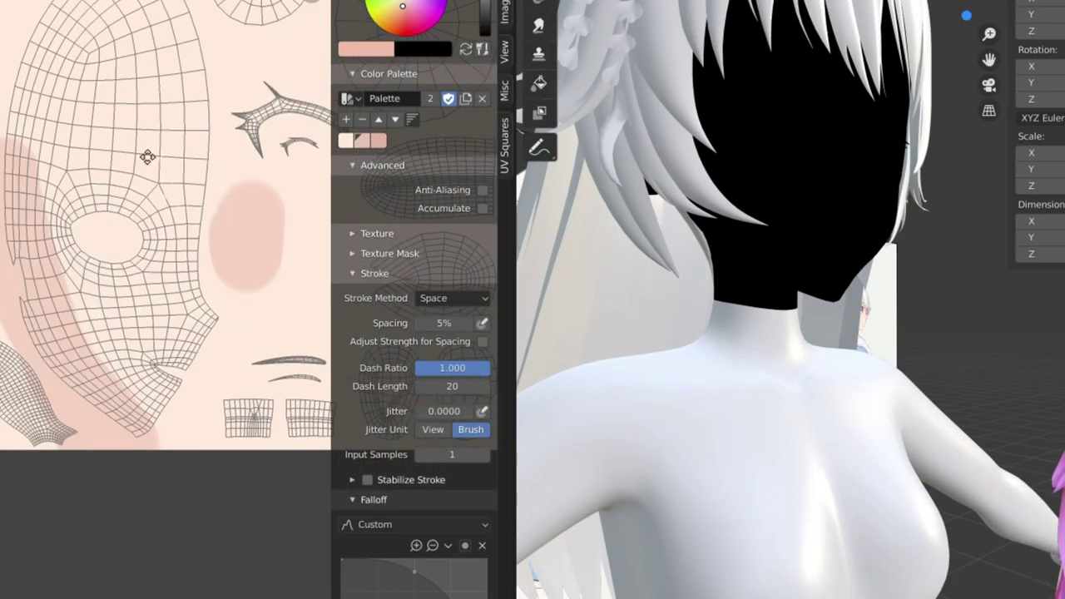
middle_drag(185, 273, 133, 183)
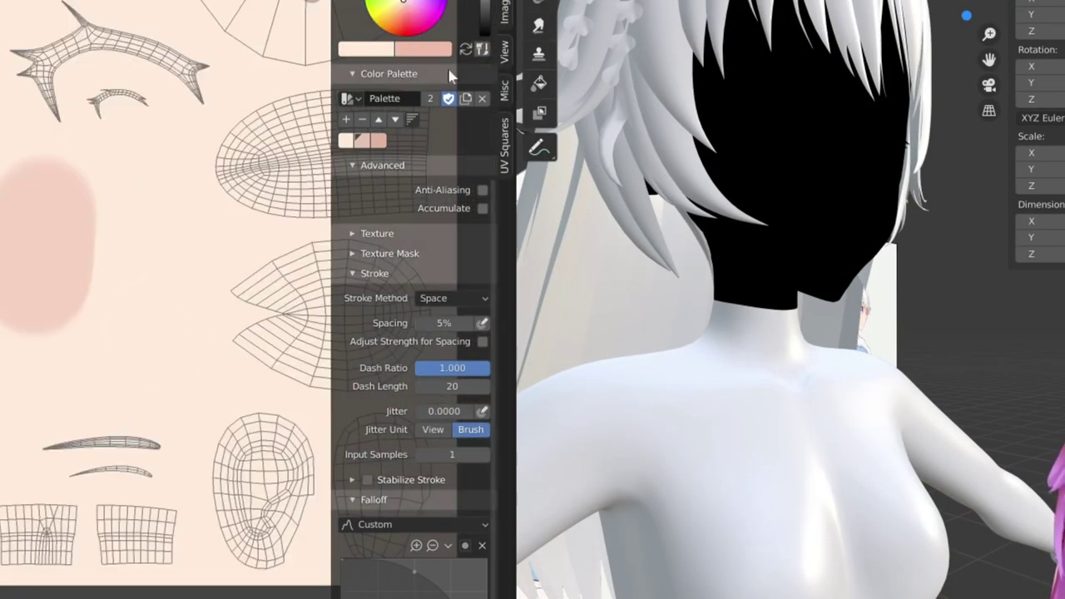
scroll(133, 249, down, 1)
key(x)
mouse_move(37, 108)
mouse_down()
mouse_move(59, 463)
mouse_move(237, 423)
mouse_up()
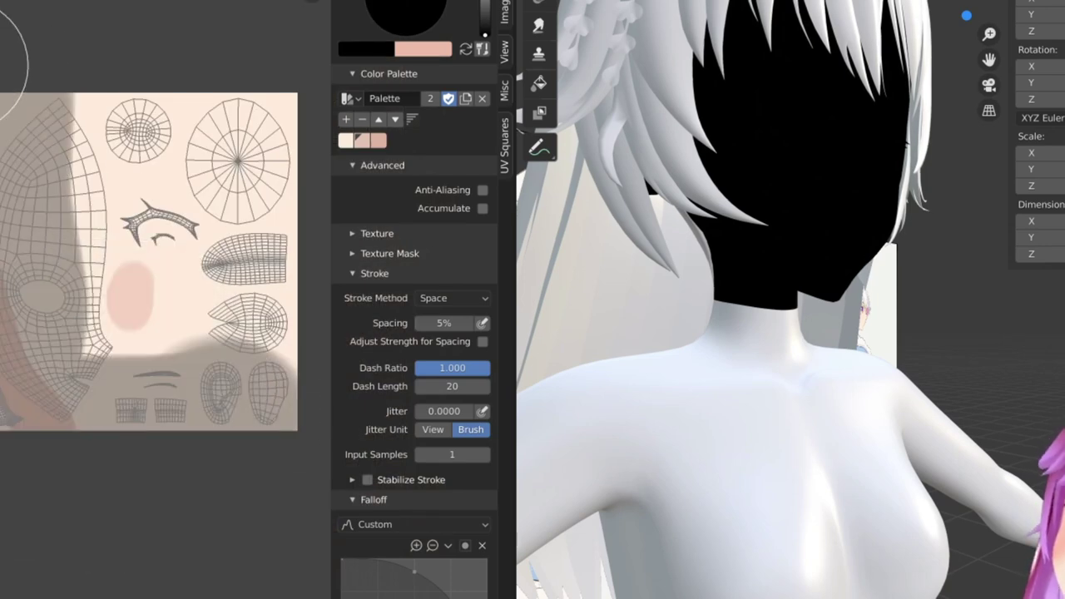
mouse_move(17, 100)
mouse_down()
mouse_move(89, 103)
mouse_move(58, 333)
mouse_move(208, 166)
mouse_move(34, 225)
mouse_up()
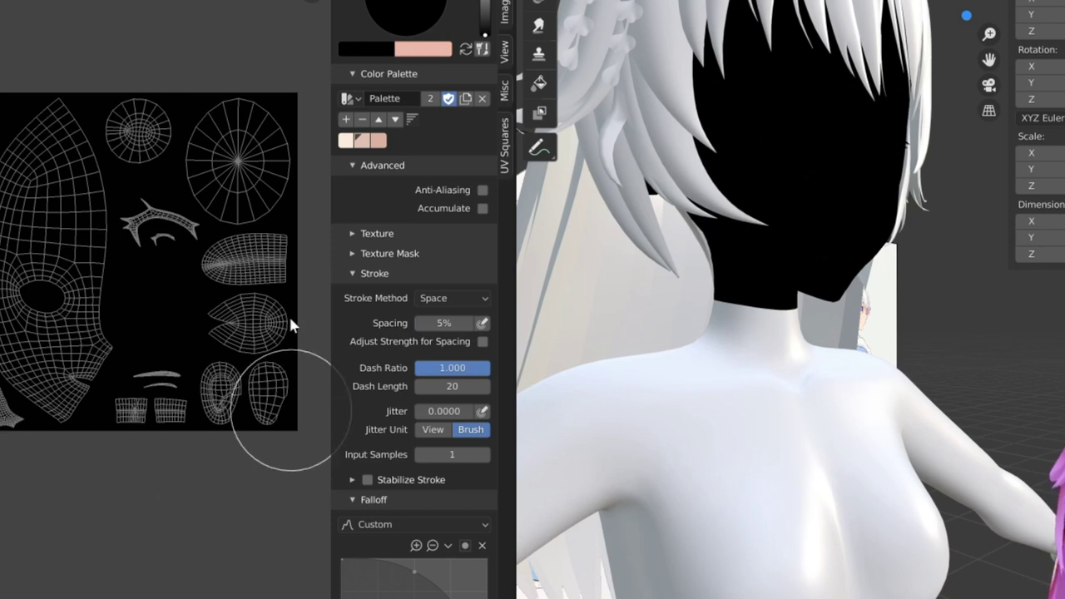
Save all painted images, then paint a pale band down the shadow texture's left edge.
click(50, 120)
scroll(166, 274, up, 1)
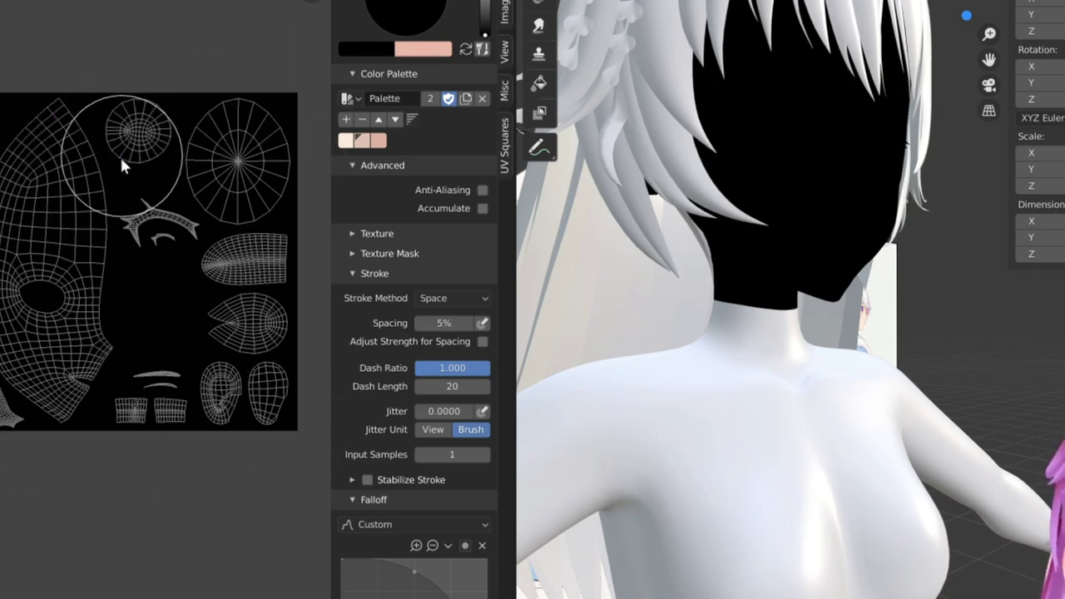
mouse_move(12, 215)
mouse_down()
mouse_move(119, 452)
mouse_move(309, 147)
mouse_move(104, 346)
mouse_move(190, 213)
mouse_up()
scroll(190, 214, up, 1)
scroll(131, 280, up, 2)
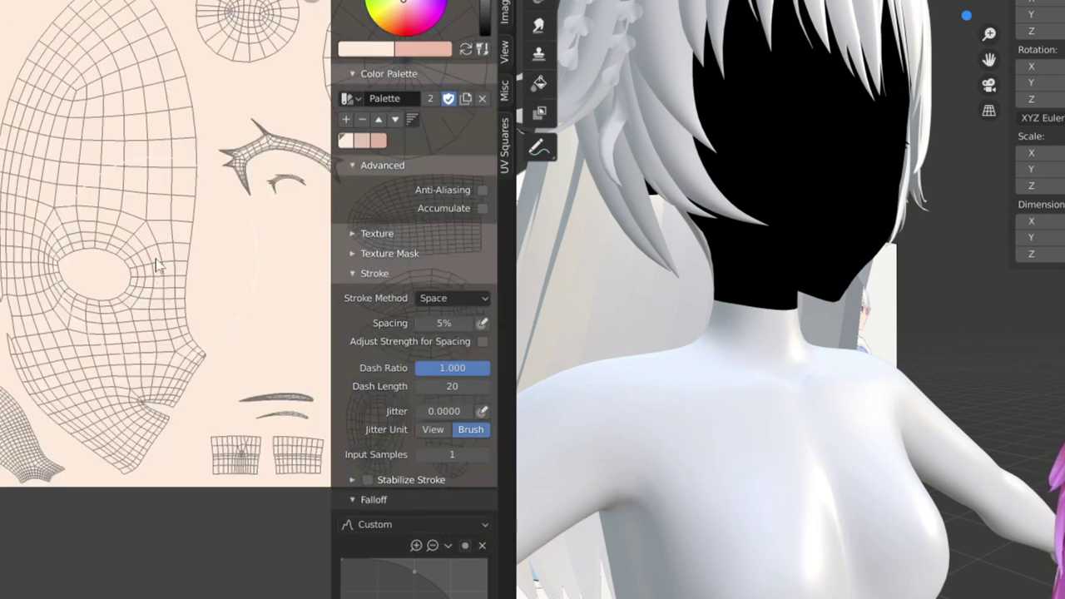
scroll(156, 259, up, 2)
scroll(174, 290, up, 2)
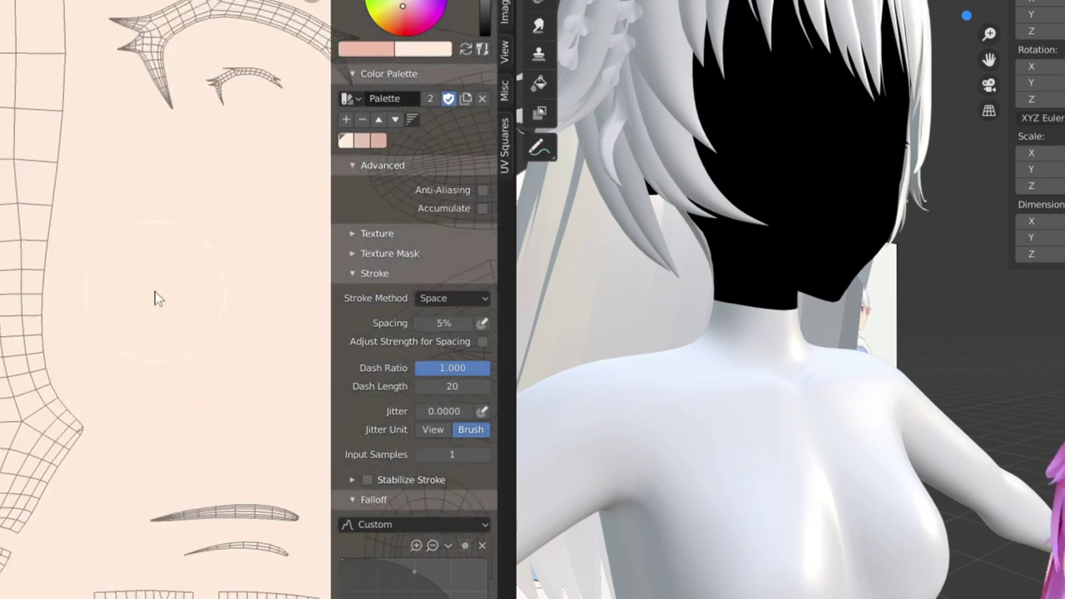
scroll(159, 236, up, 1)
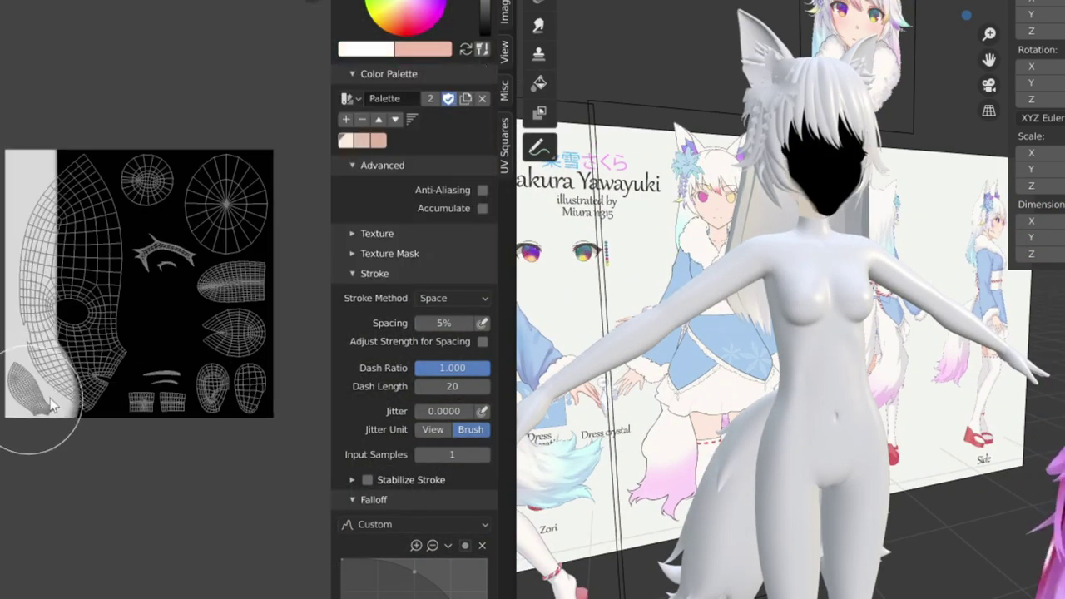
Paint the remaining black patch of the shadow texture white at full strength.
click(165, 210)
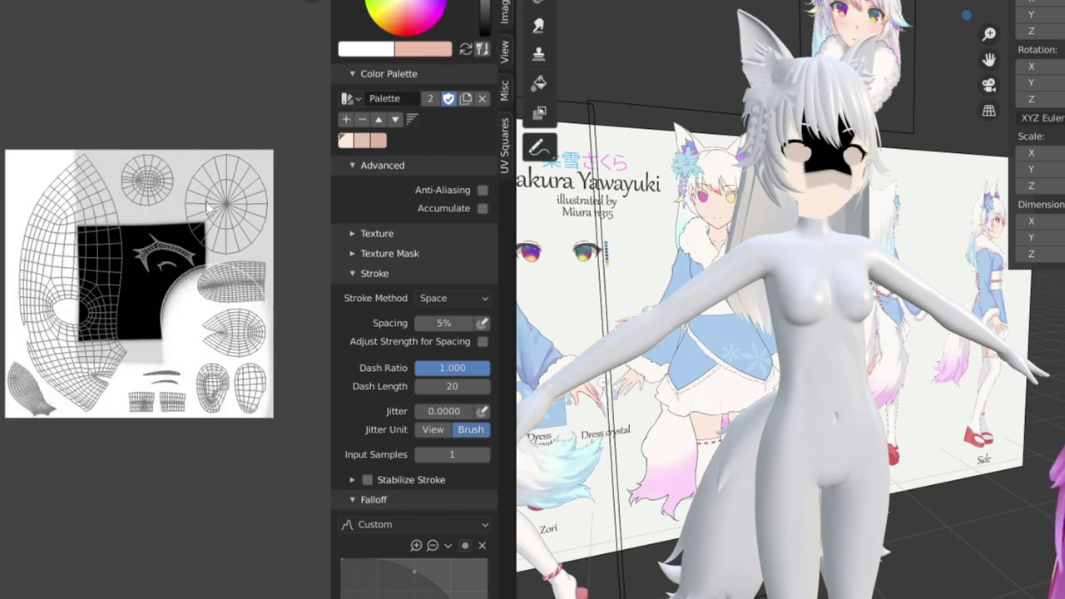
drag(180, 175, 135, 341)
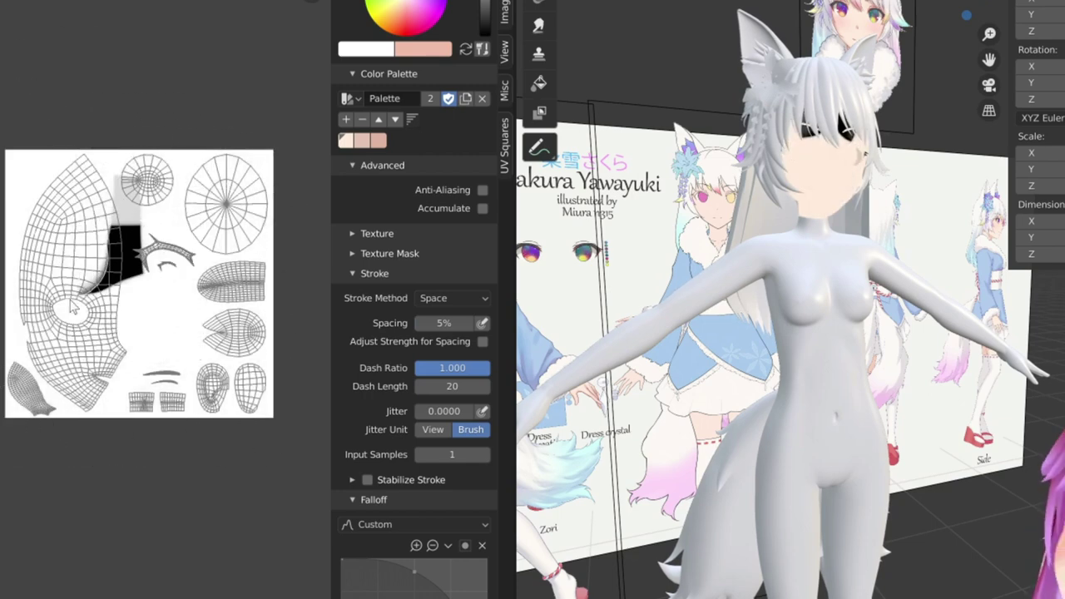
scroll(74, 312, up, 2)
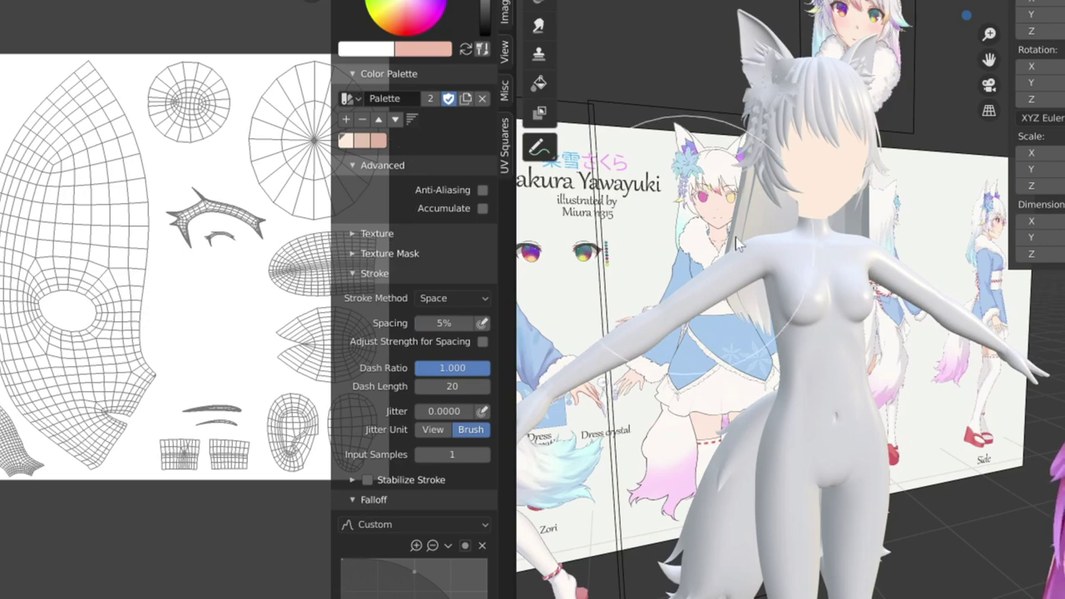
scroll(736, 237, up, 4)
Switch back to the skin texture, set strength to 1.0, and paint a pink band on the lower face.
click(64, 119)
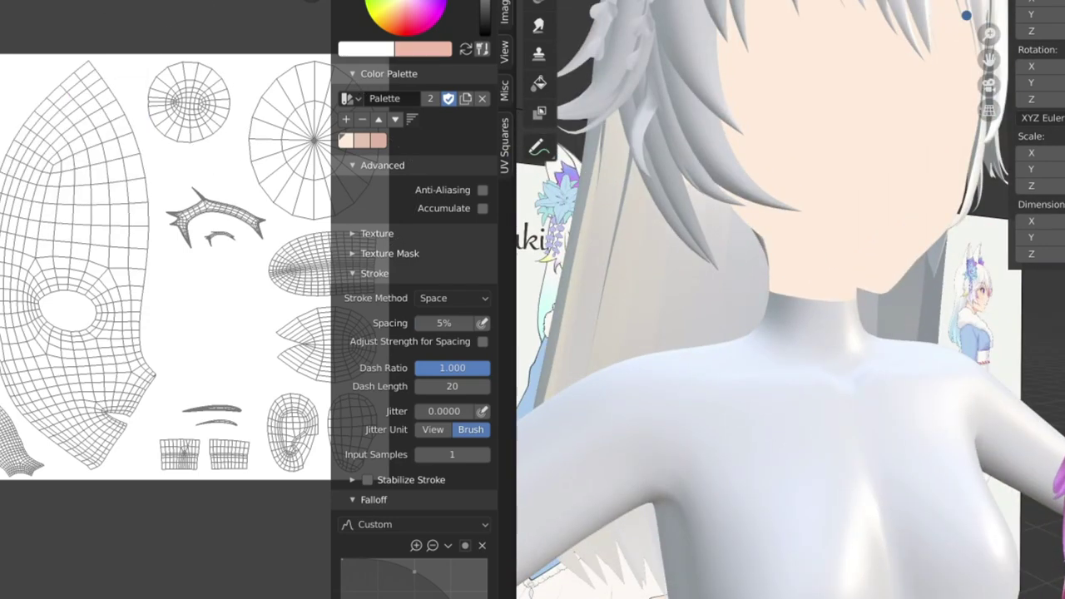
scroll(169, 325, up, 3)
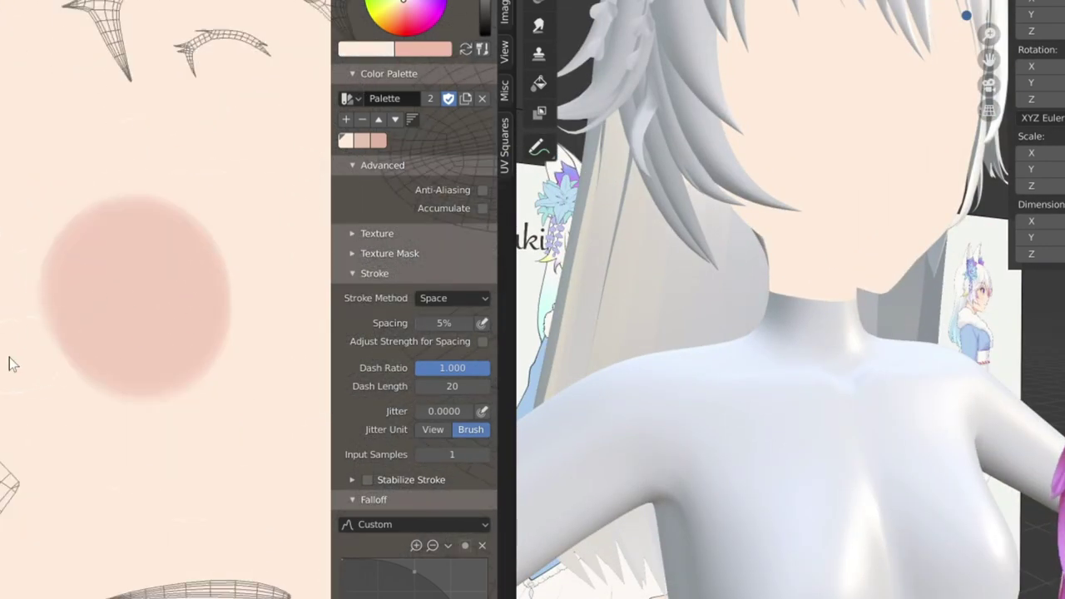
scroll(157, 301, down, 3)
scroll(123, 266, up, 3)
key(shift+f)
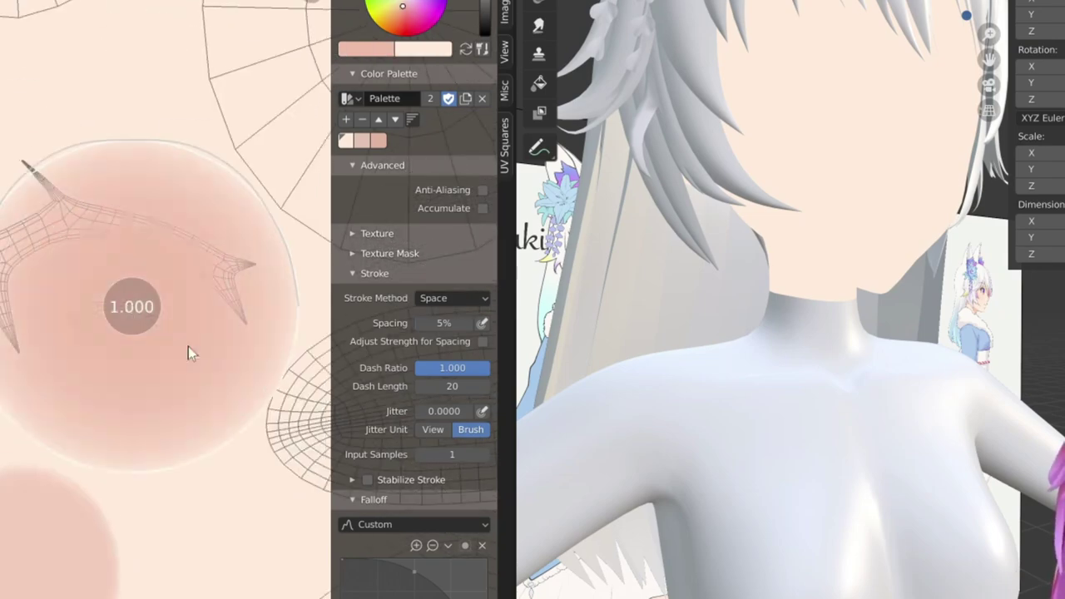
click(188, 348)
mouse_move(188, 391)
mouse_down()
mouse_move(177, 235)
mouse_move(42, 424)
mouse_up()
scroll(785, 309, down, 3)
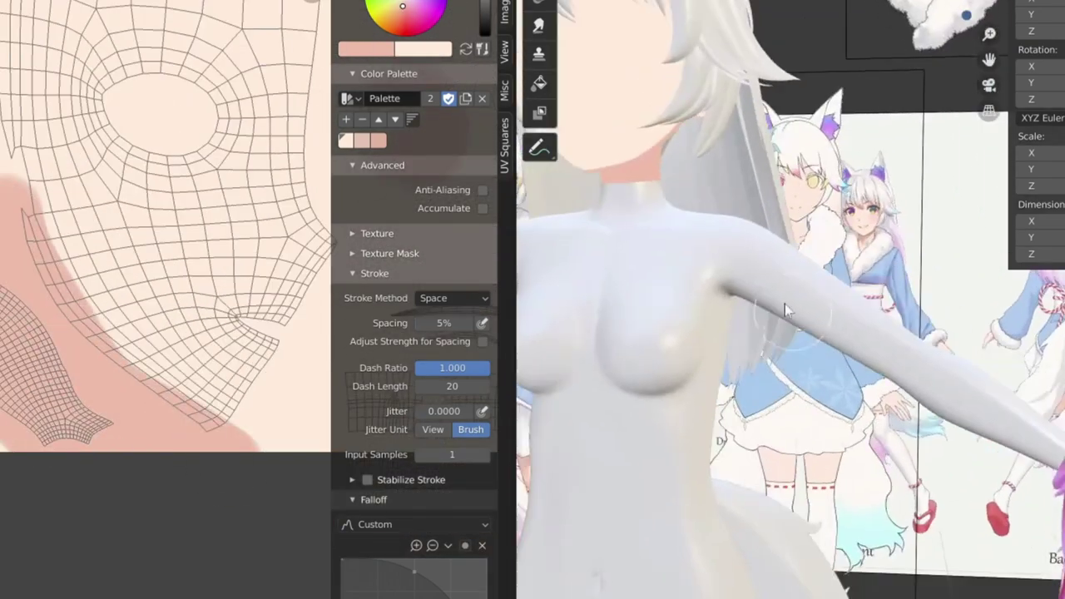
scroll(784, 304, up, 5)
scroll(138, 364, up, 2)
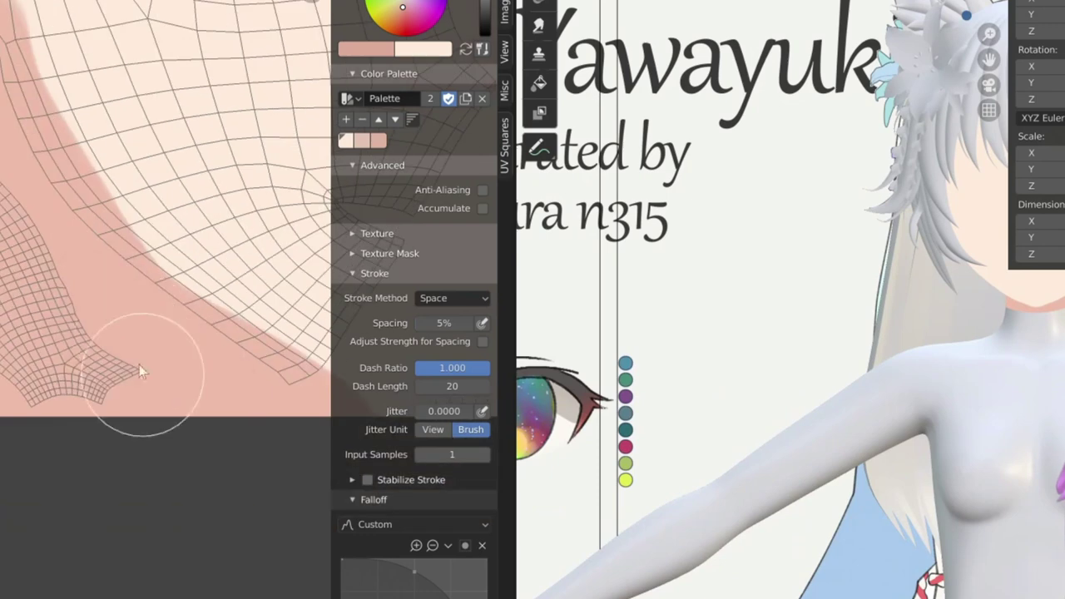
Set a paler pink brush colour in the colour picker.
click(370, 52)
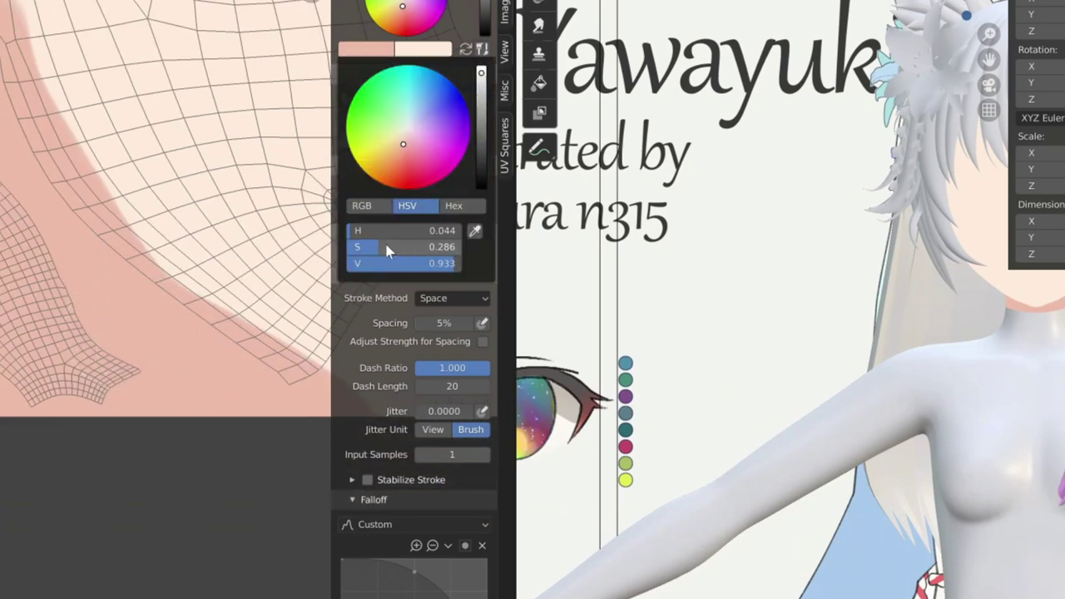
key(s)
click(370, 50)
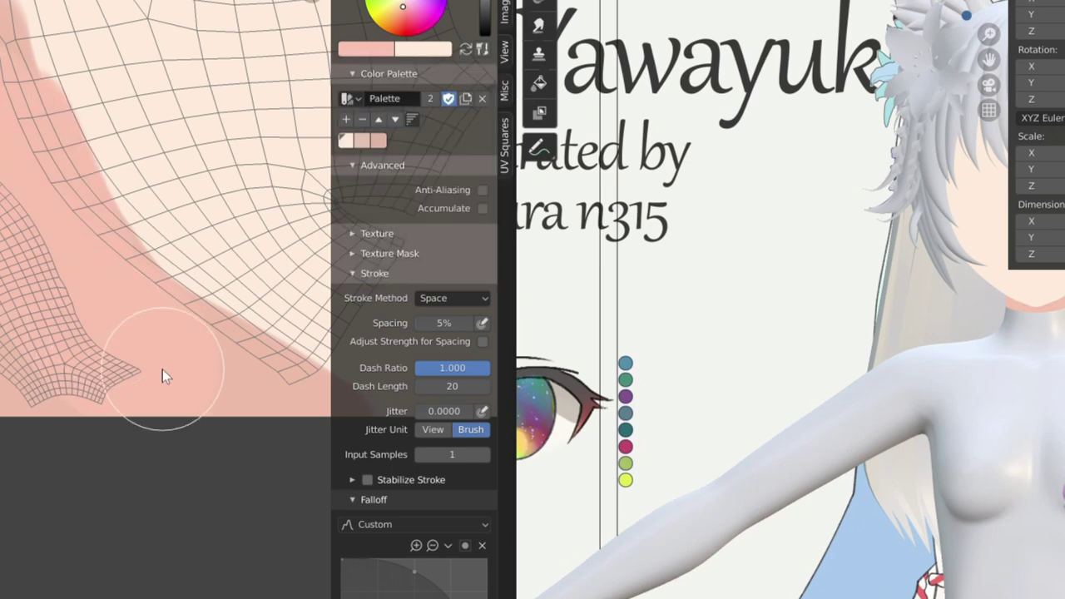
click(370, 50)
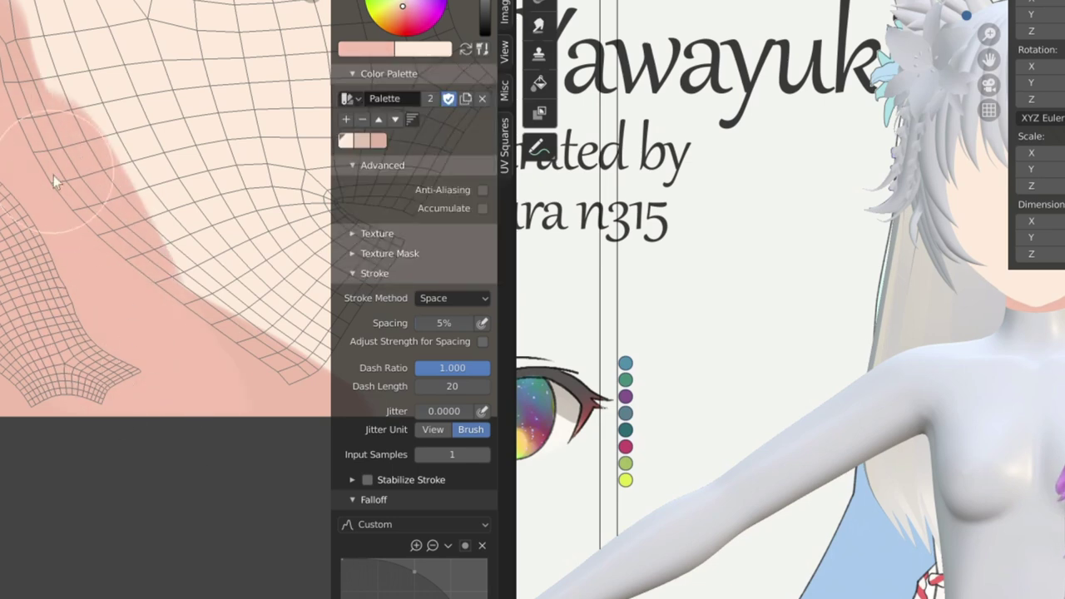
scroll(53, 175, down, 1)
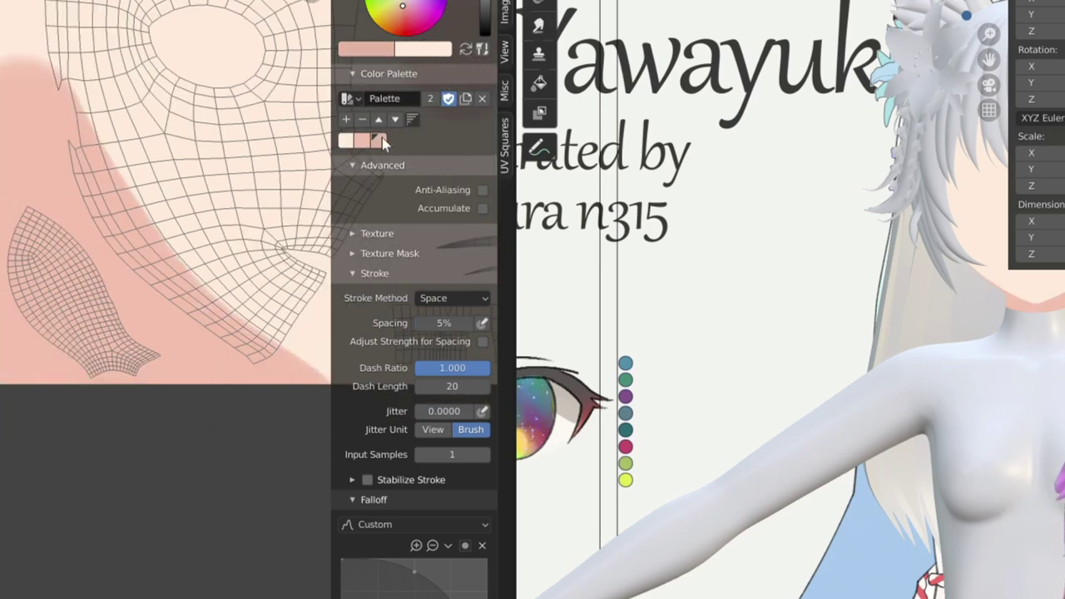
scroll(247, 240, up, 2)
scroll(749, 333, down, 2)
scroll(749, 333, down, 2)
scroll(800, 332, up, 6)
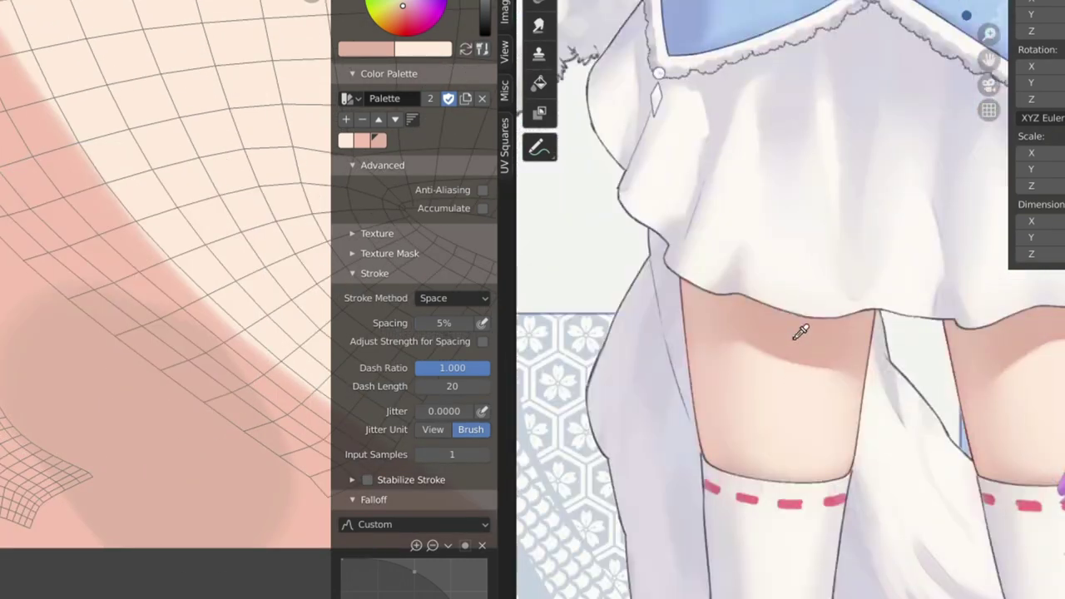
scroll(795, 374, up, 2)
scroll(787, 416, up, 1)
scroll(99, 366, down, 1)
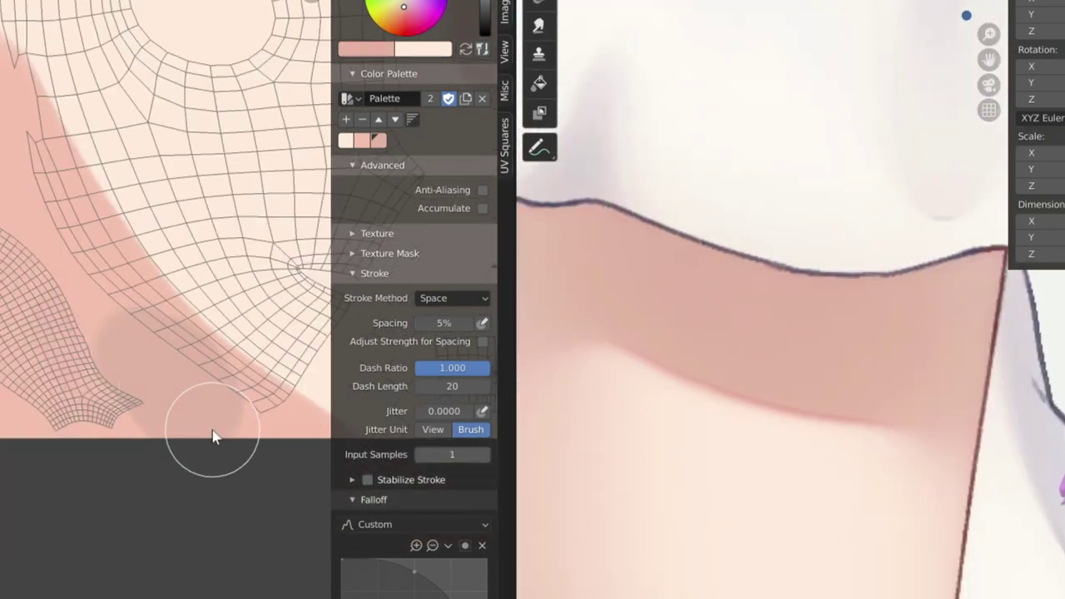
scroll(167, 250, up, 1)
Sample the skin colour and paint darker pink shadow below the jaw and over the neck.
click(366, 49)
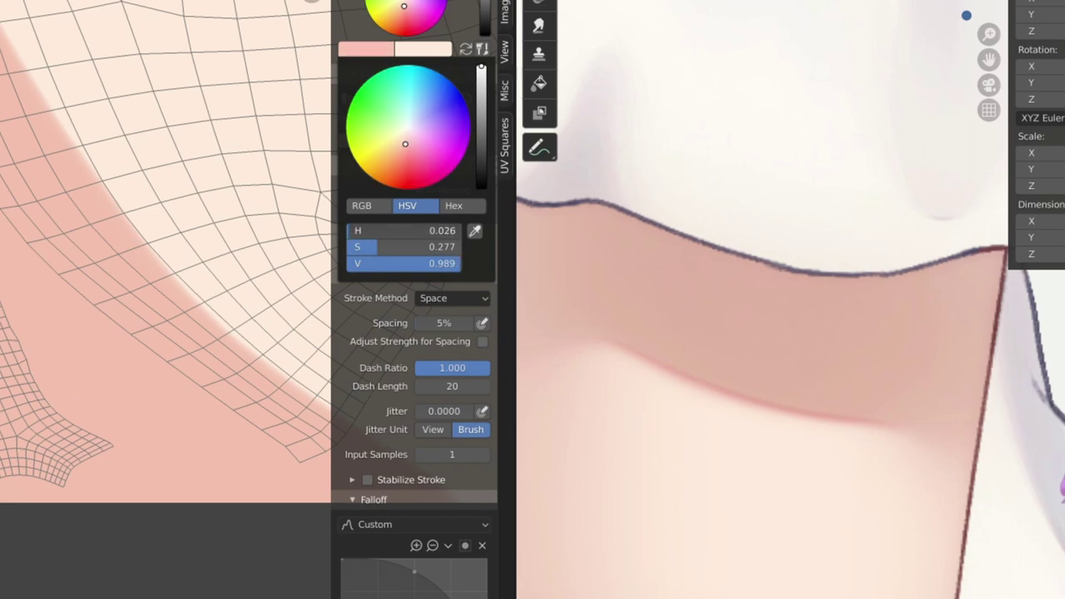
key(s)
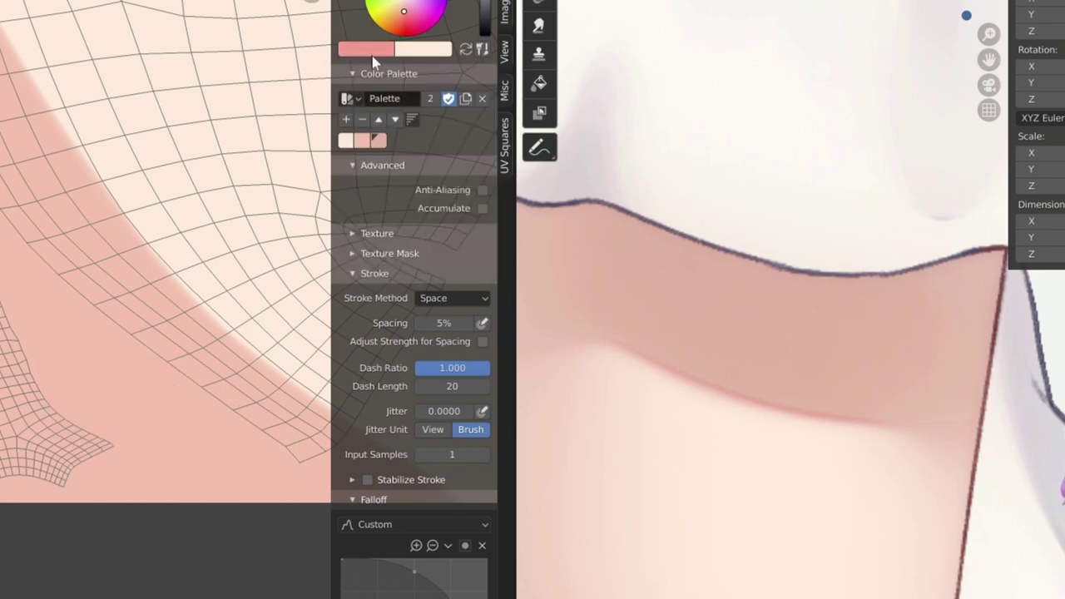
click(373, 52)
drag(100, 400, 275, 391)
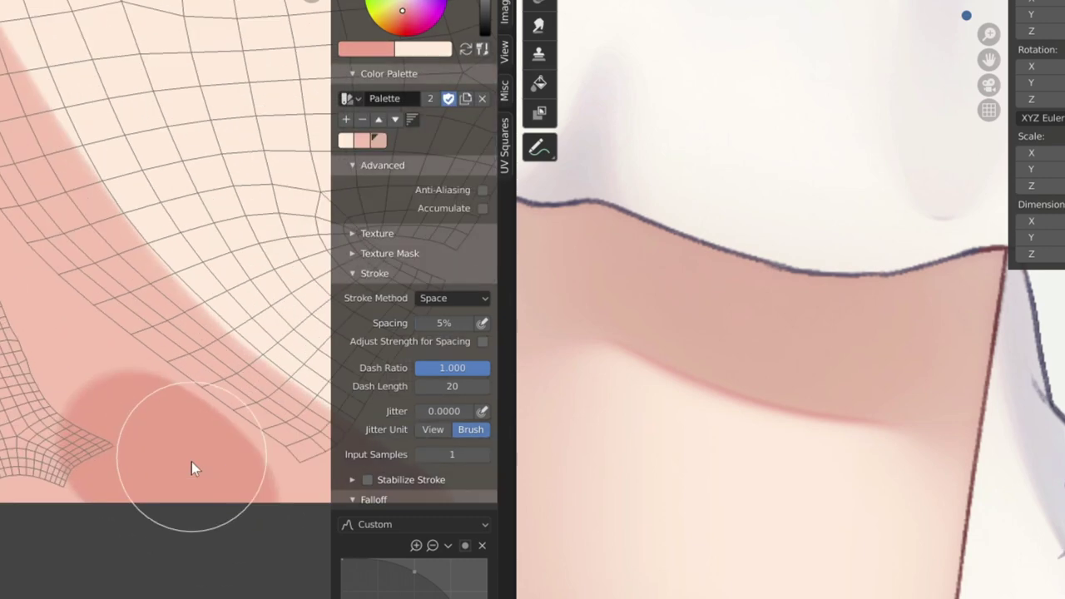
drag(194, 466, 16, 432)
scroll(125, 304, down, 2)
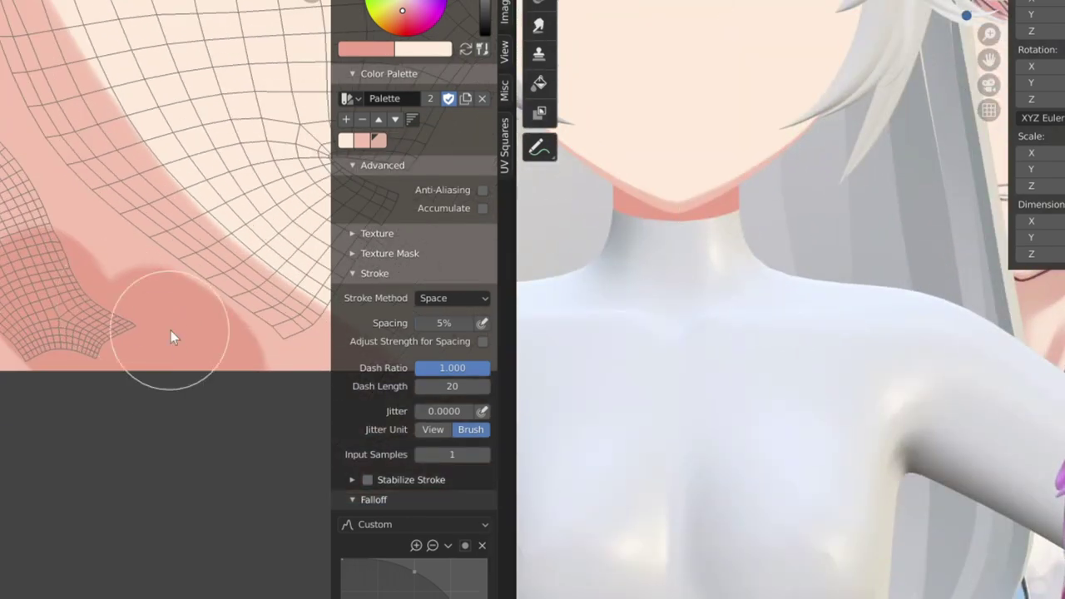
Swap to the cream colour and back, undo a stray chin stroke, and set strength to 0.800.
click(348, 141)
scroll(132, 341, up, 2)
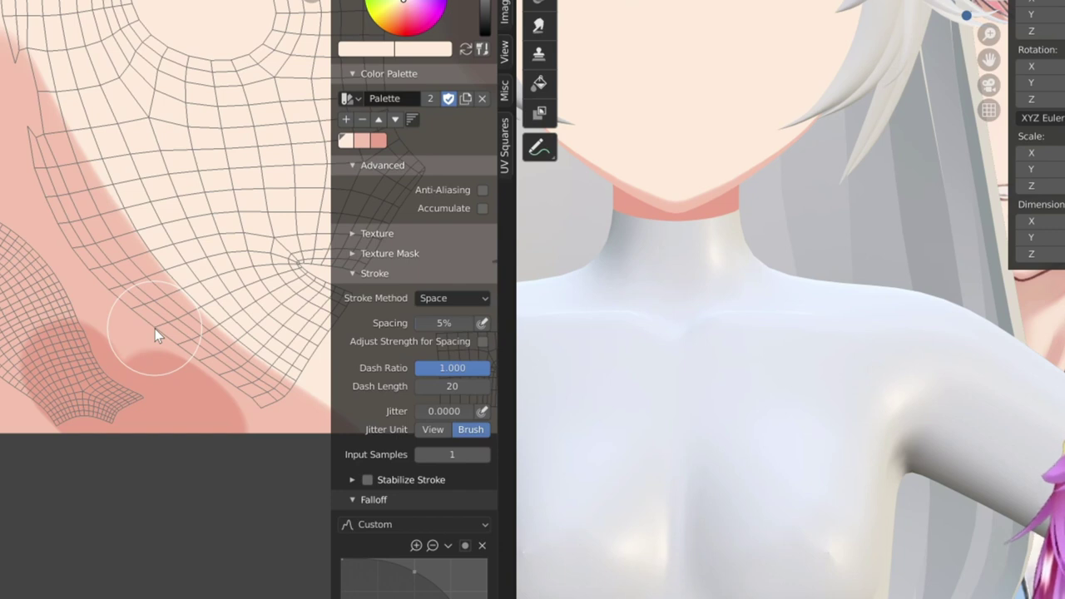
scroll(95, 249, up, 2)
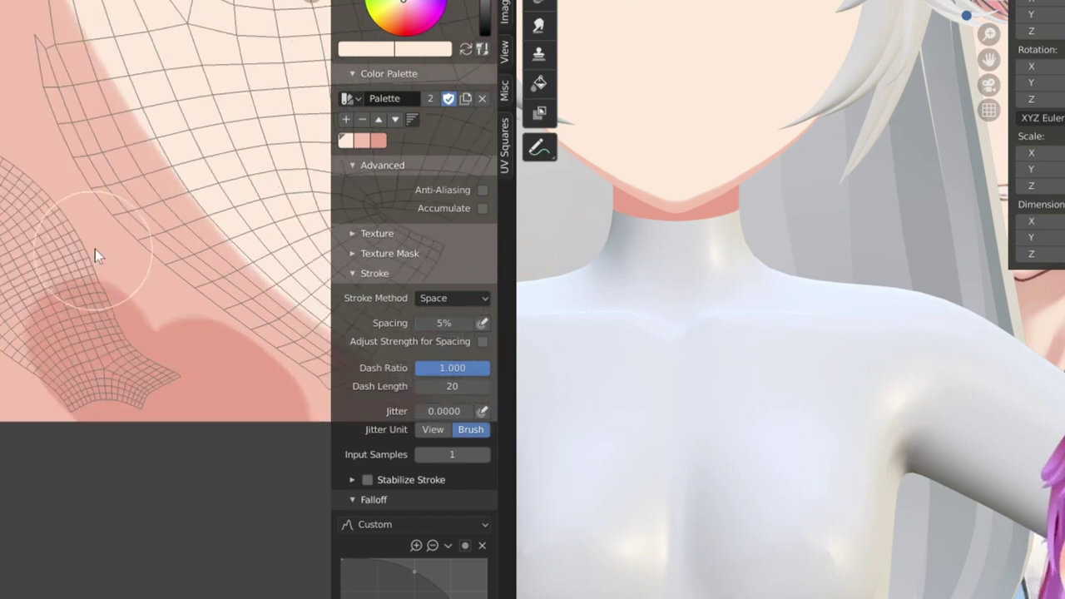
key(s)
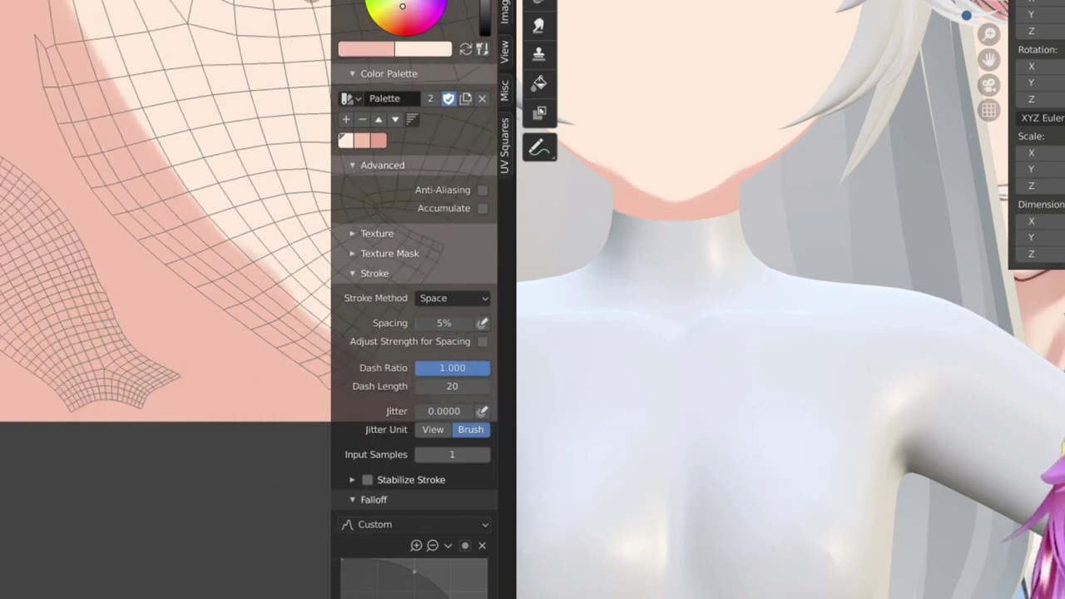
middle_drag(173, 226, 110, 262)
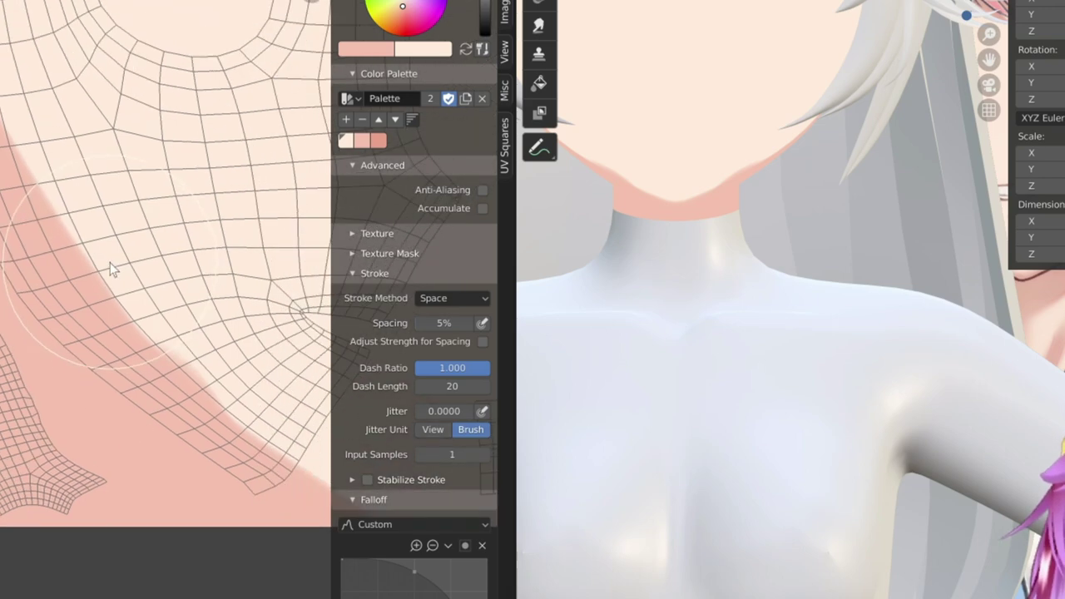
scroll(73, 246, down, 4)
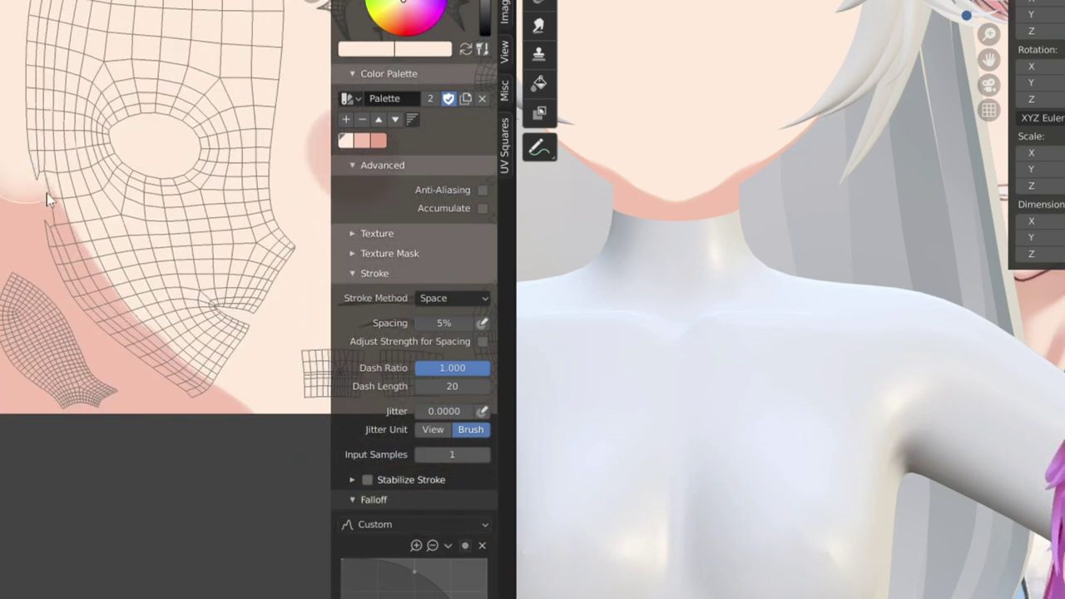
scroll(93, 410, up, 2)
drag(125, 349, 274, 343)
key(ctrl+z)
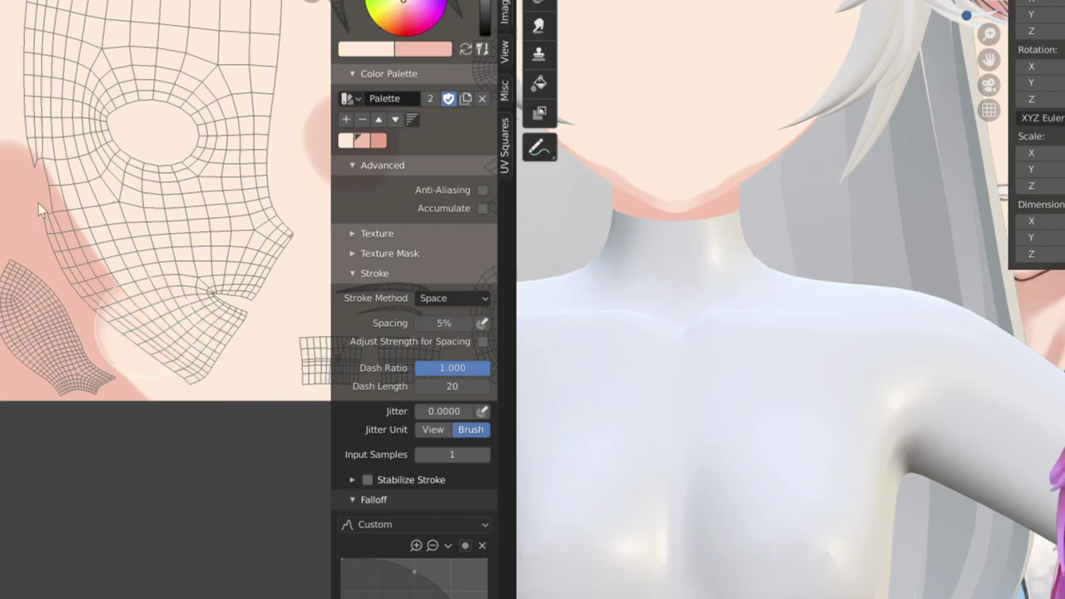
scroll(90, 351, down, 2)
key(shift+f)
Pick the pink palette colour and paint shadow strokes near the chin and face edge with Stabilize Stroke on.
click(91, 351)
scroll(108, 391, down, 2)
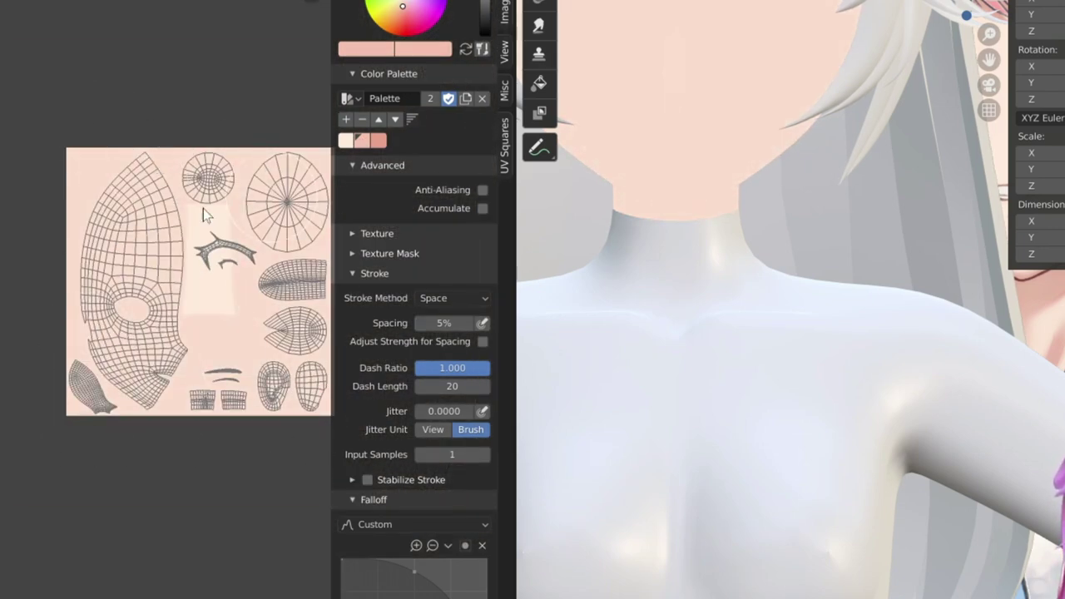
scroll(231, 332, up, 3)
scroll(181, 374, down, 1)
scroll(167, 433, up, 2)
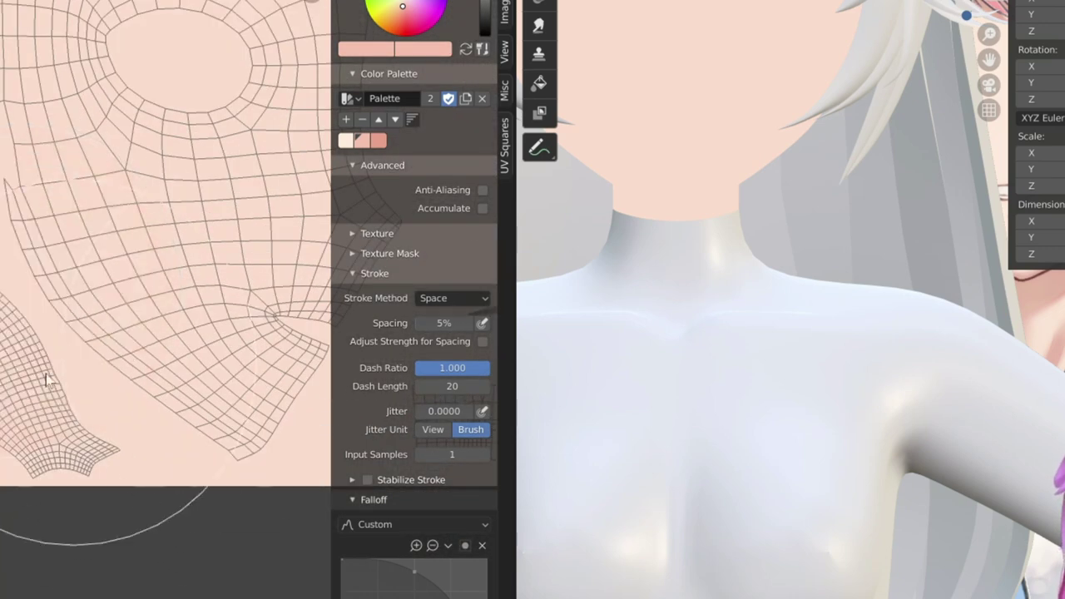
drag(178, 499, 4, 466)
scroll(16, 312, down, 2)
scroll(17, 312, up, 2)
key(shift+s)
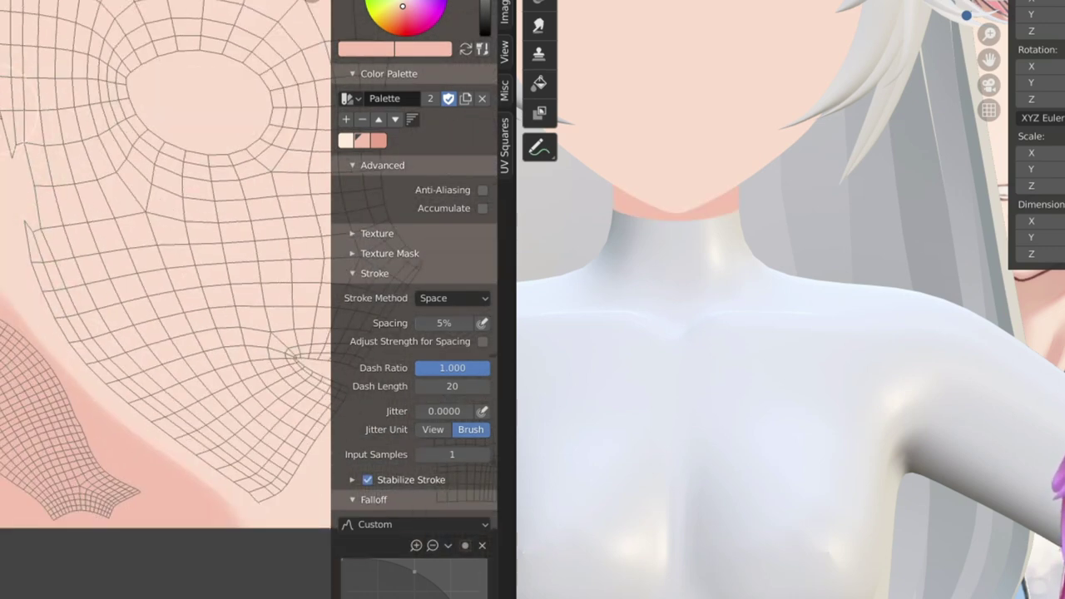
drag(16, 266, 233, 514)
Paint a diagonal pink shadow band and a darker pink stroke across the top of the face island.
scroll(167, 374, down, 3)
scroll(166, 375, up, 3)
scroll(167, 374, up, 2)
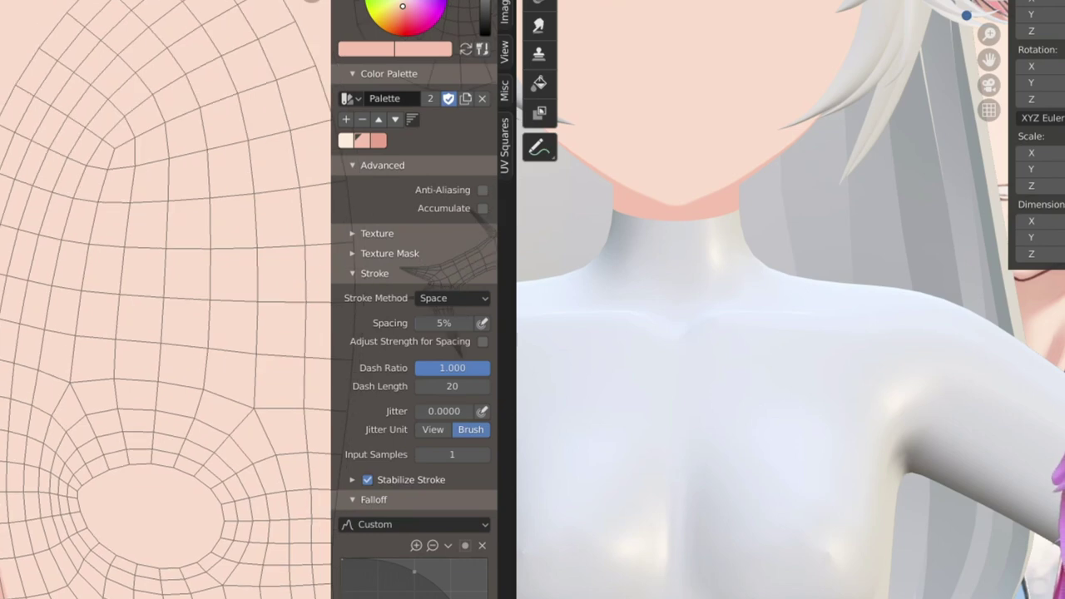
drag(17, 333, 433, 88)
scroll(202, 214, down, 2)
scroll(291, 180, down, 2)
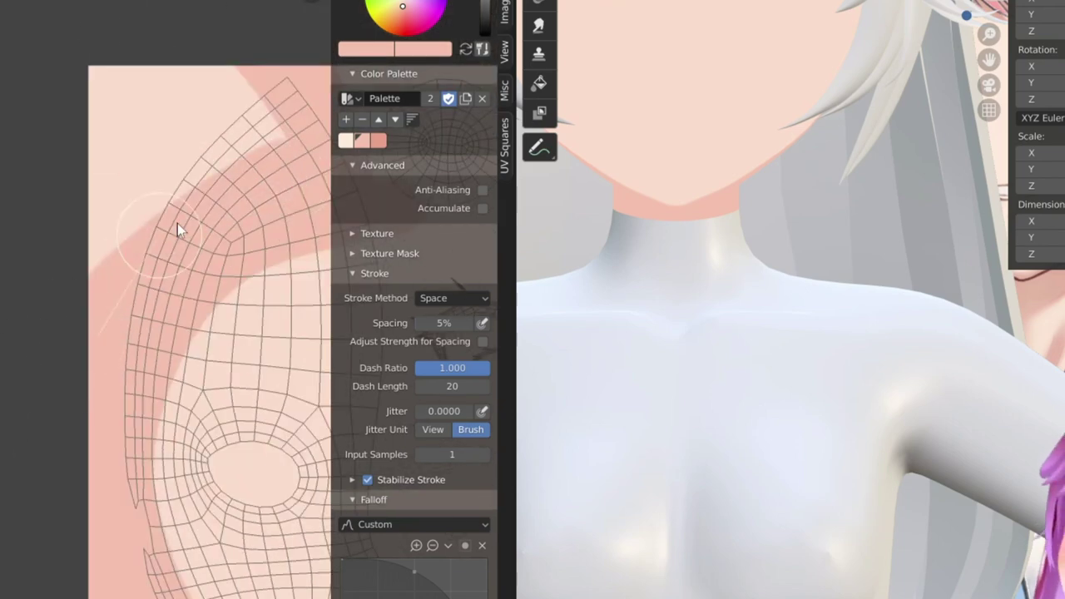
scroll(113, 208, down, 2)
key(shift+s)
scroll(44, 31, up, 2)
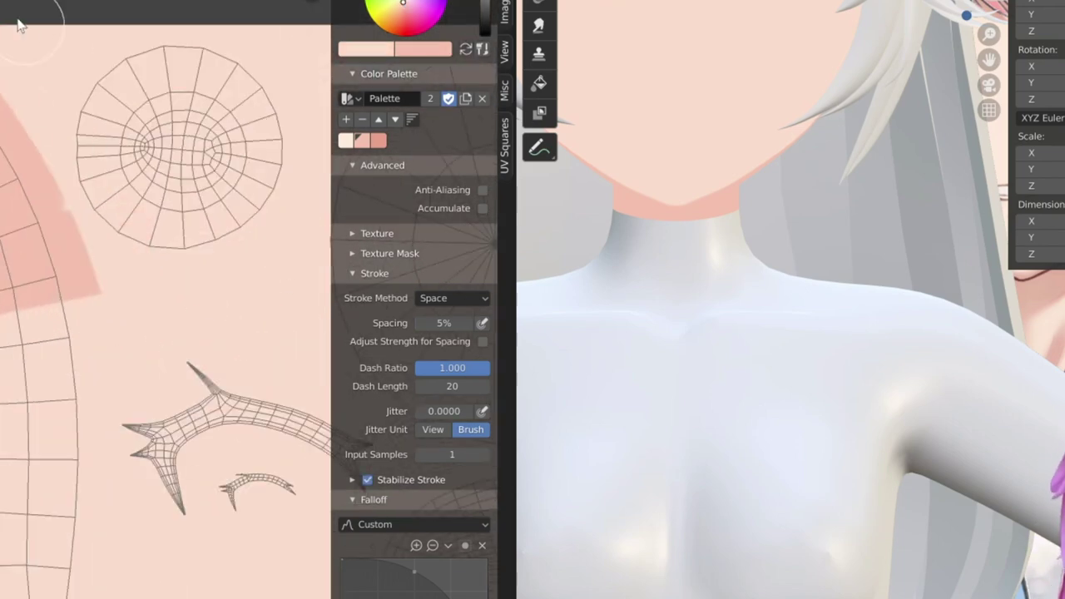
key(n)
scroll(176, 250, down, 1)
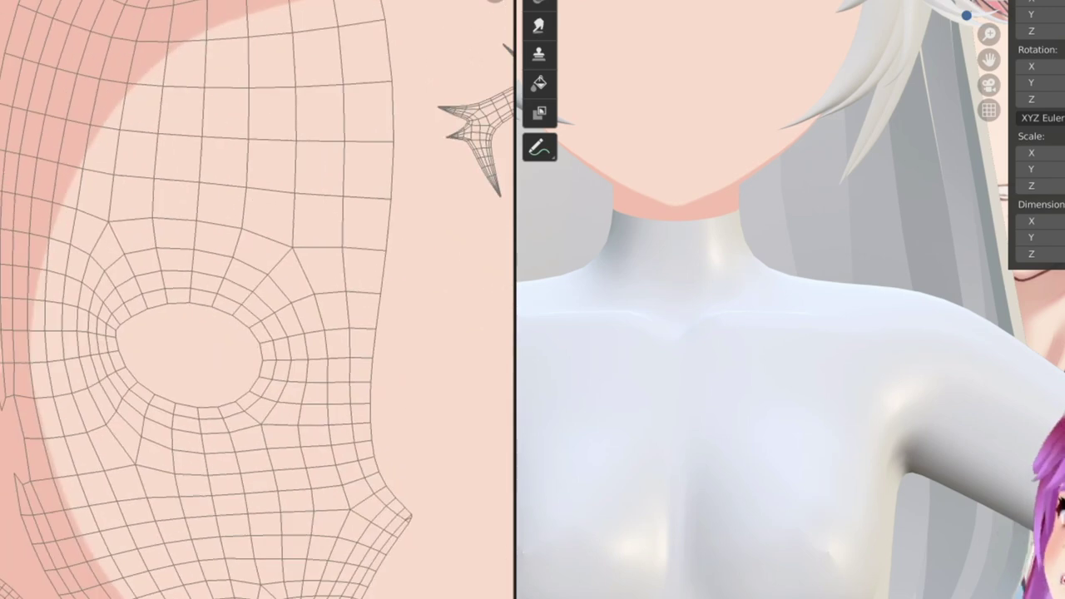
scroll(176, 130, up, 1)
drag(176, 136, 6, 516)
drag(104, 182, 491, 139)
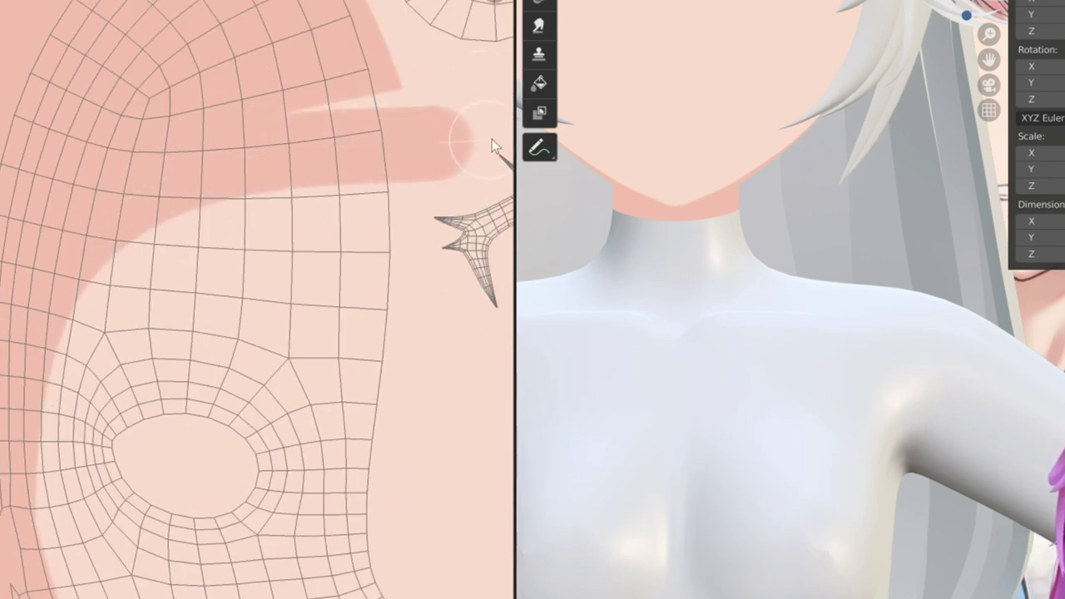
scroll(209, 270, down, 2)
scroll(356, 445, down, 1)
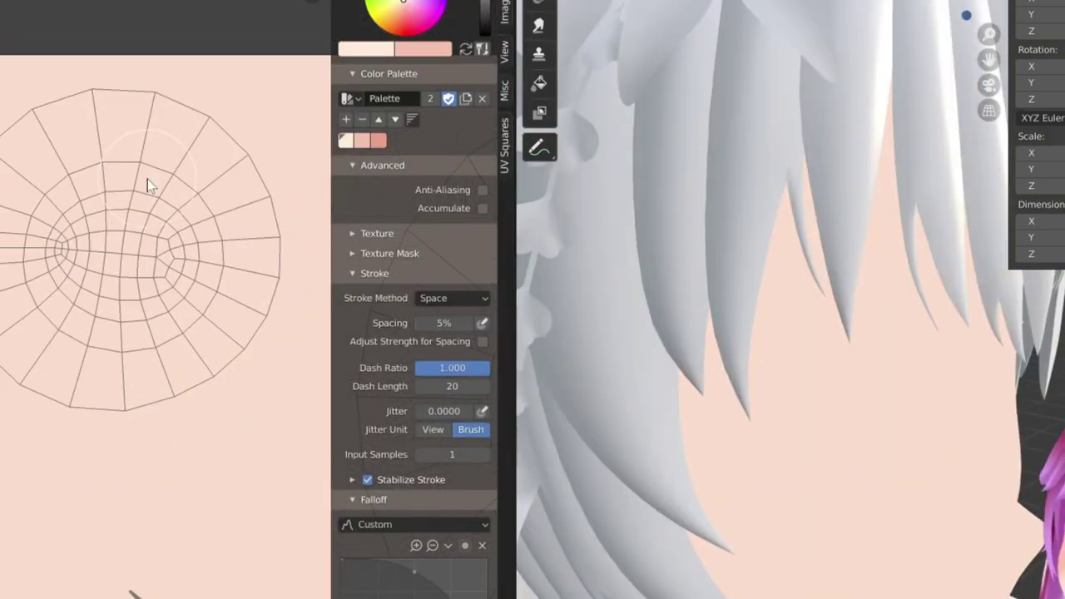
Paint the eye island white for the eye whites, then add grey across its upper half.
click(366, 48)
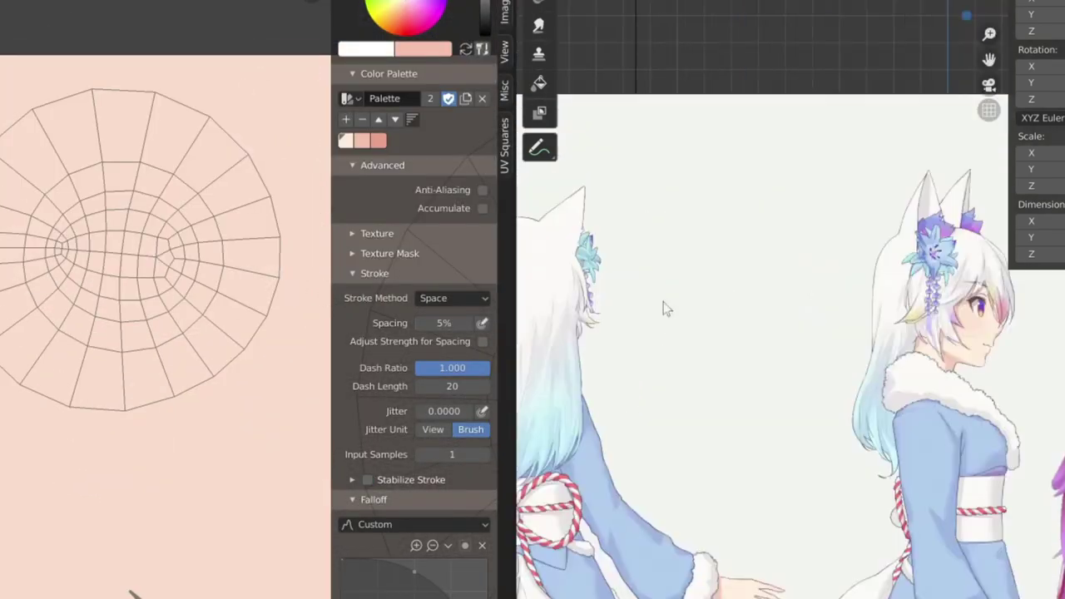
scroll(863, 432, up, 8)
scroll(863, 432, up, 1)
click(380, 48)
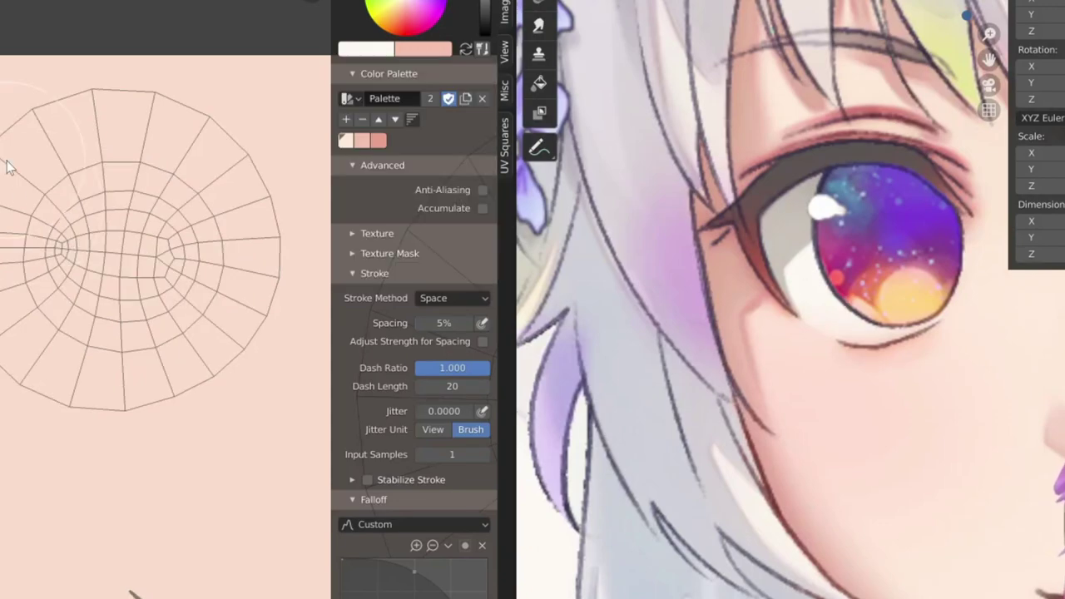
mouse_move(7, 166)
mouse_down()
mouse_move(67, 305)
mouse_move(262, 190)
mouse_move(39, 174)
mouse_move(228, 110)
mouse_up()
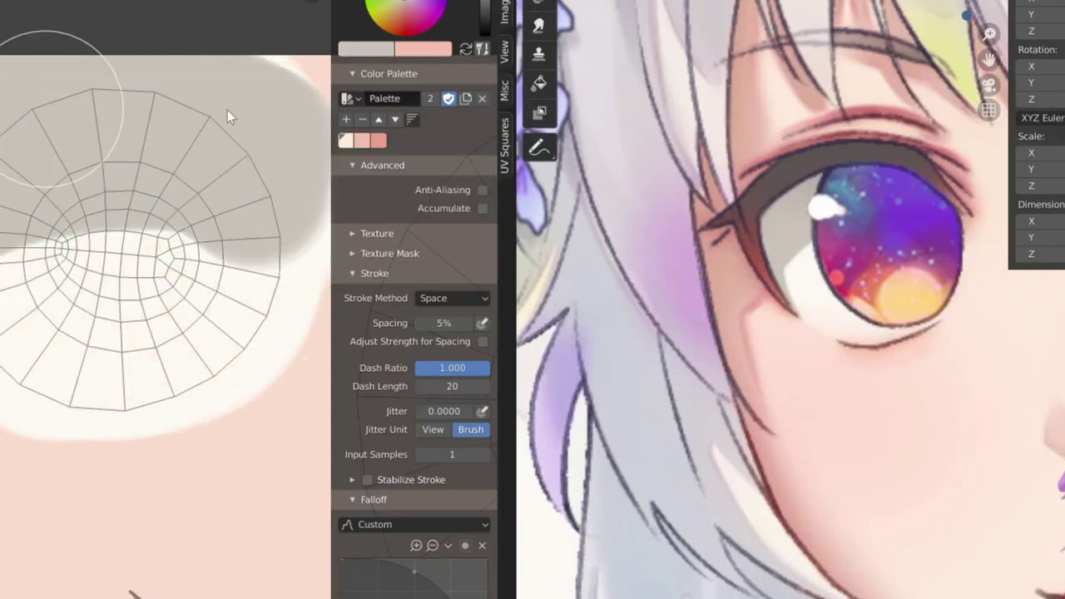
scroll(680, 354, down, 5)
scroll(881, 361, up, 6)
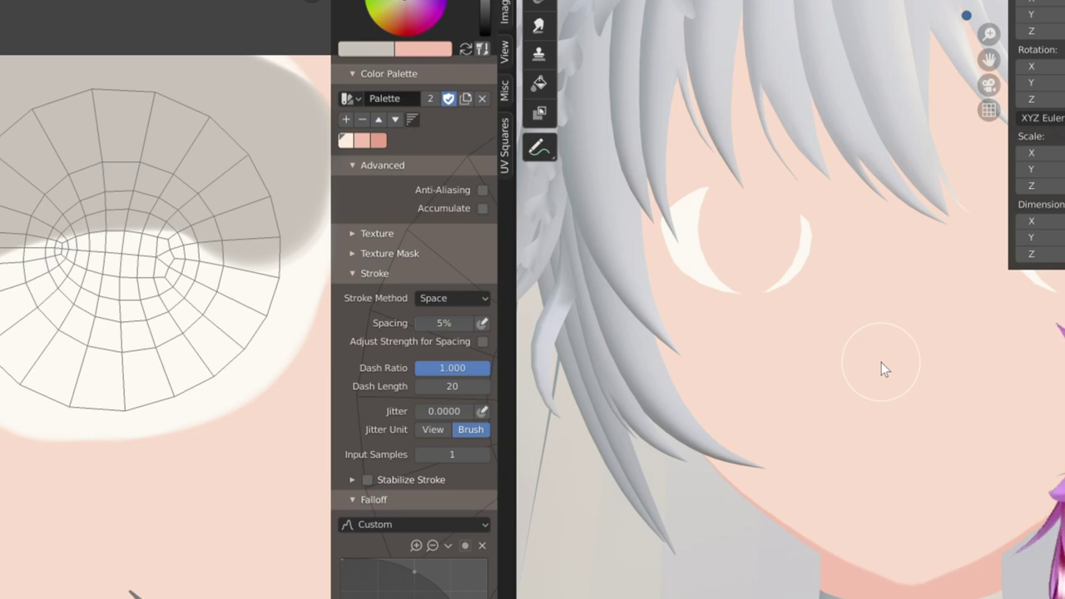
scroll(130, 380, up, 1)
scroll(85, 190, up, 2)
key(n)
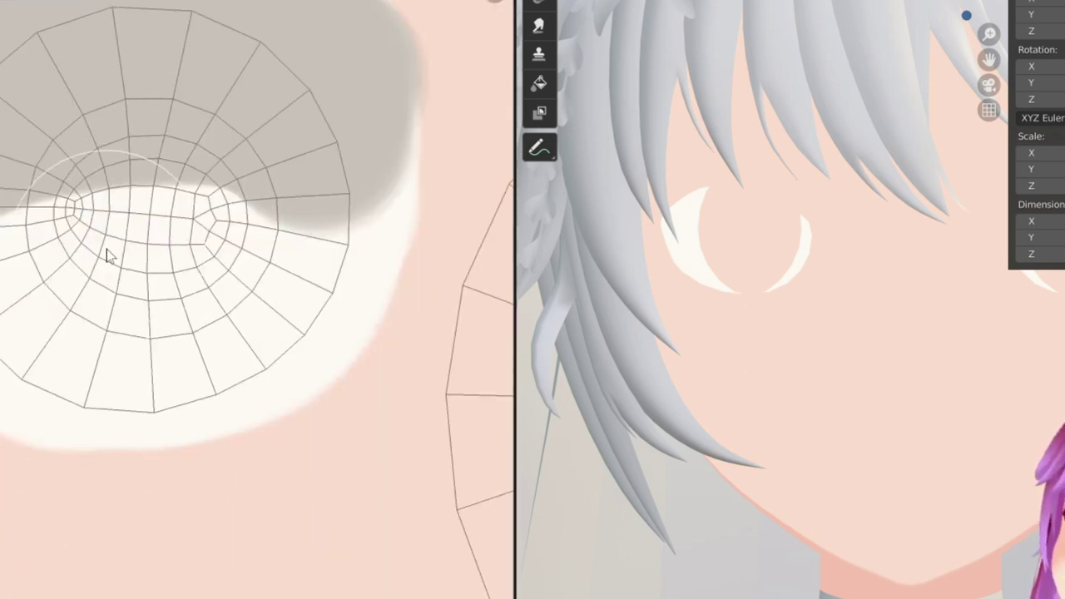
drag(374, 200, 50, 200)
Check the eye UVs in Edit Mode and compare eye-white shading versions, keeping the one with more grey.
scroll(374, 52, up, 2)
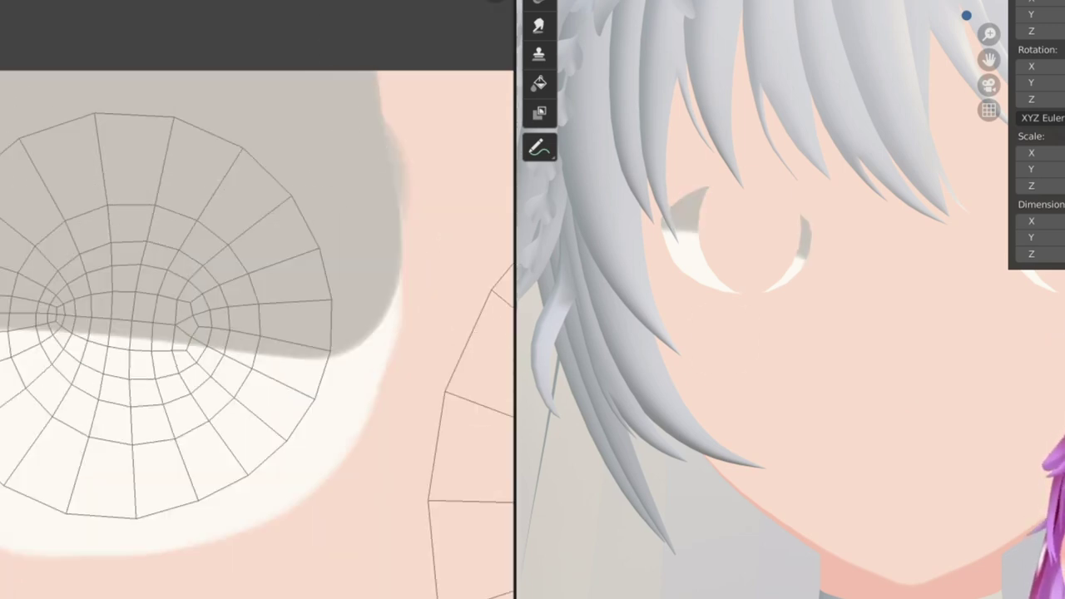
scroll(336, 208, down, 2)
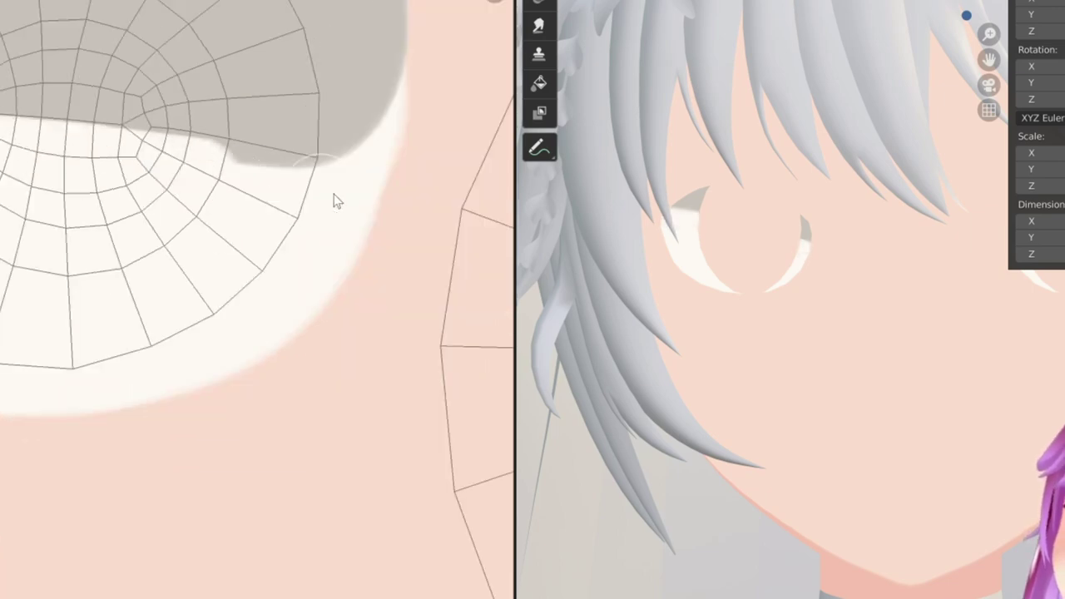
scroll(133, 196, up, 2)
key(Tab)
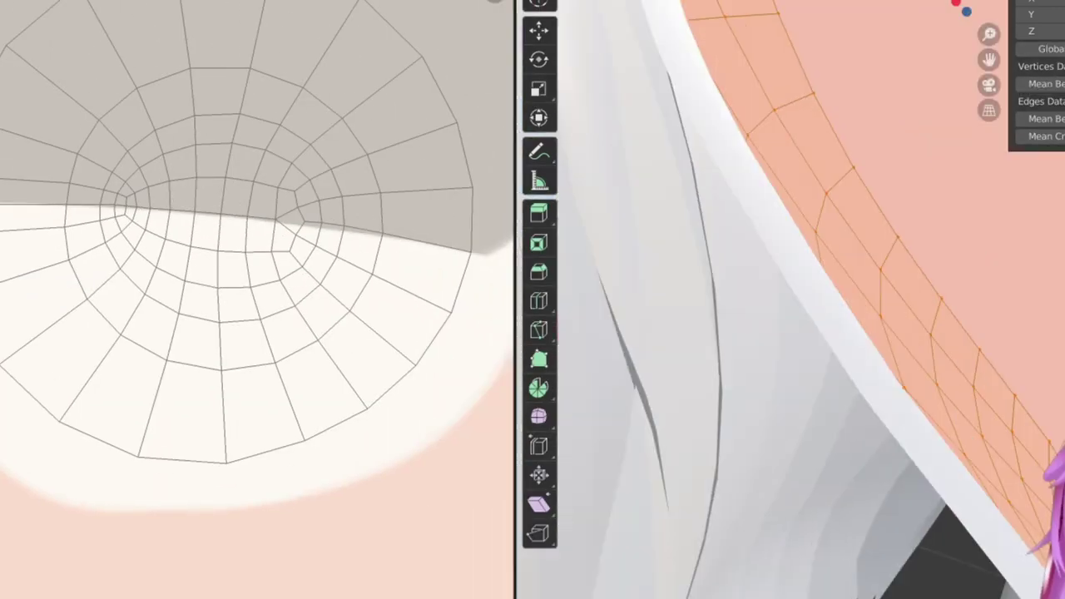
scroll(312, 279, down, 1)
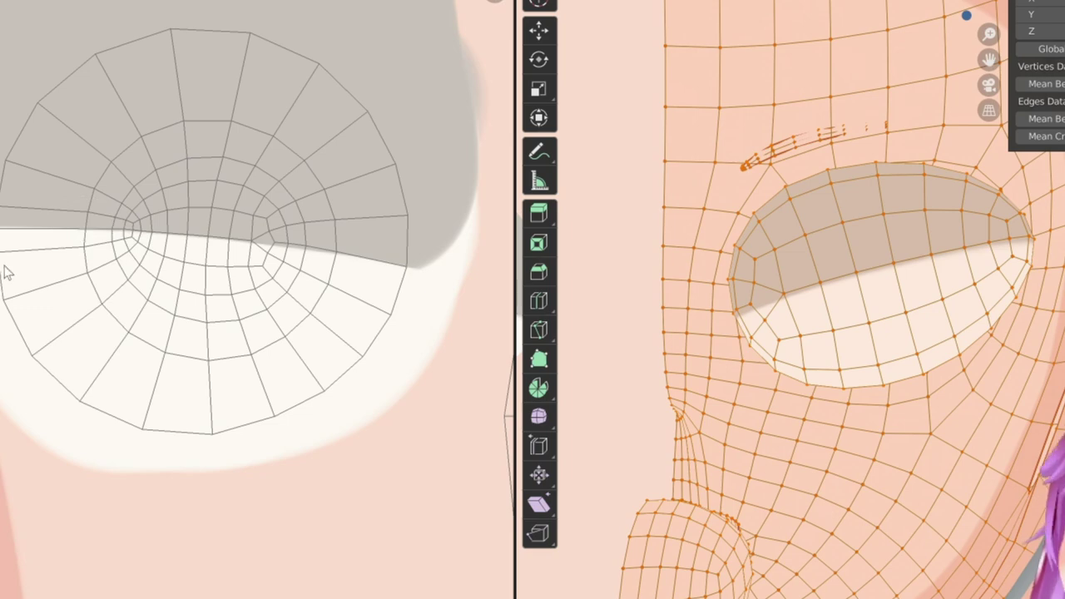
key(ctrl+z)
key(ctrl+shift+z)
key(ctrl+z)
key(ctrl+shift+z)
key(ctrl+z)
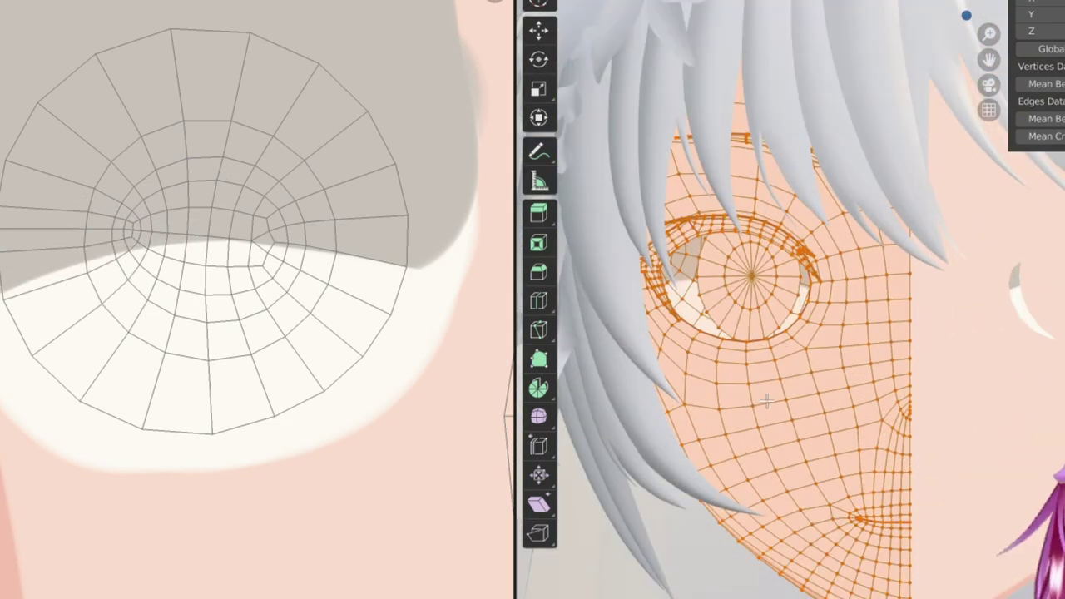
Recentre the texture view on the eye island and show the brush settings sidebar.
scroll(131, 334, down, 2)
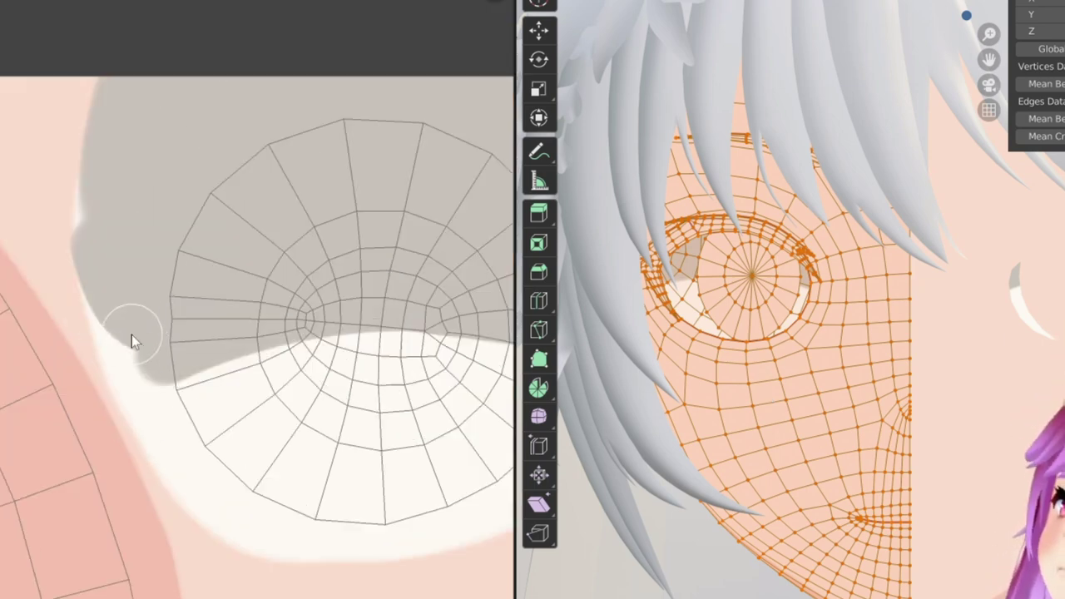
scroll(182, 271, up, 2)
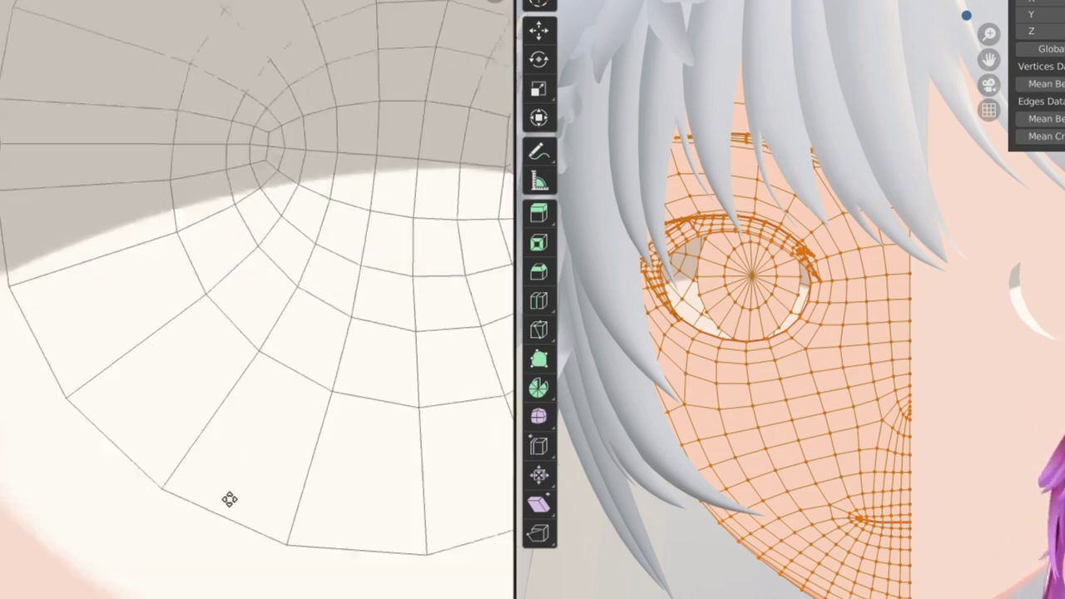
scroll(147, 398, down, 2)
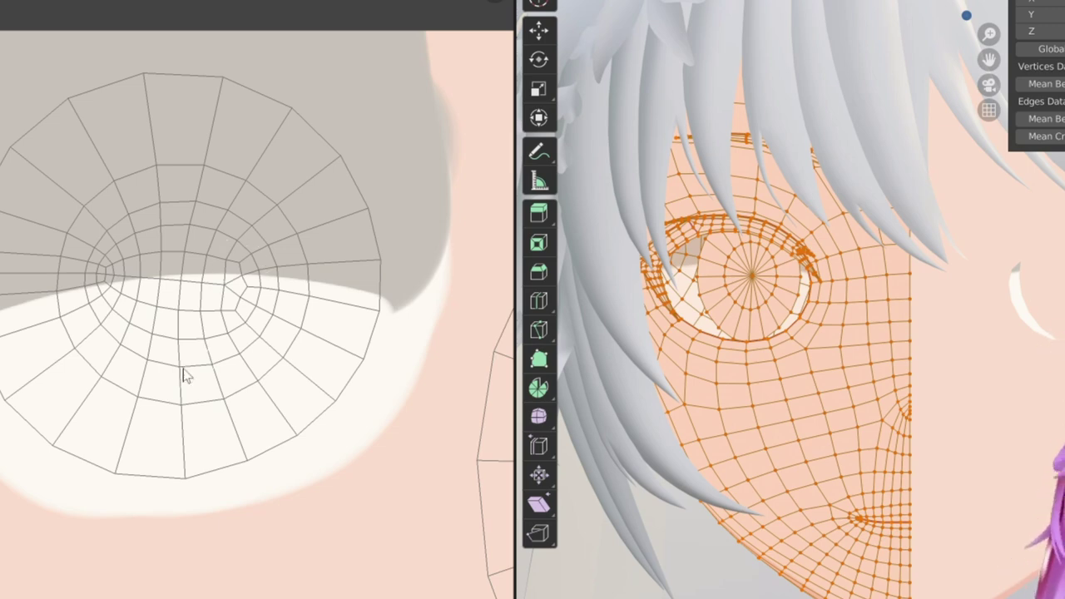
shift+middle_drag(185, 376, 190, 260)
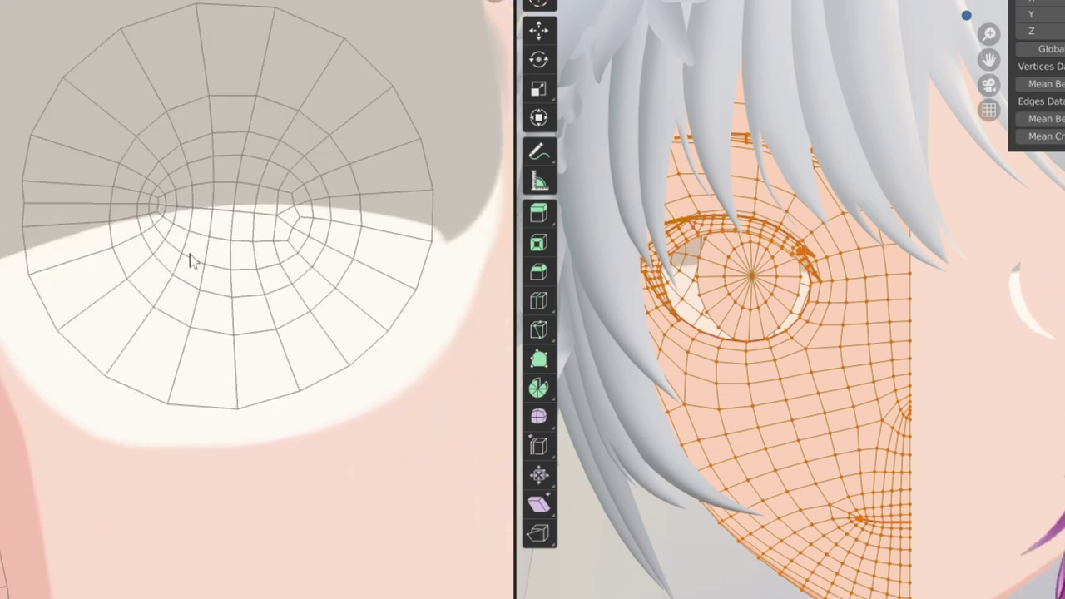
key(n)
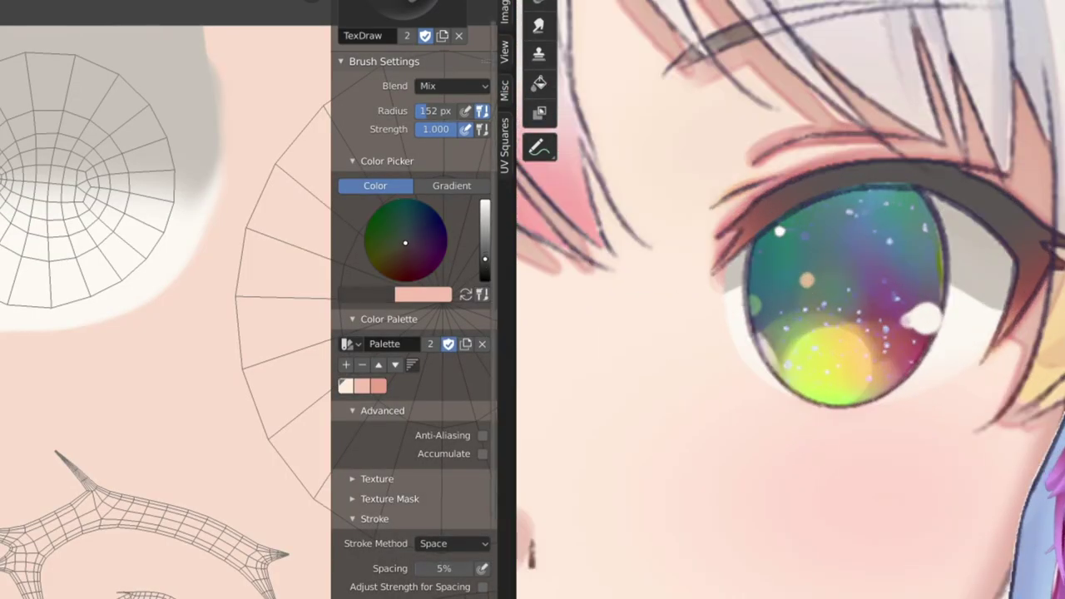
Paint the eyelash island black and smear salmon pink into its lower tip.
mouse_move(121, 366)
mouse_down()
mouse_move(56, 424)
mouse_move(180, 318)
mouse_up()
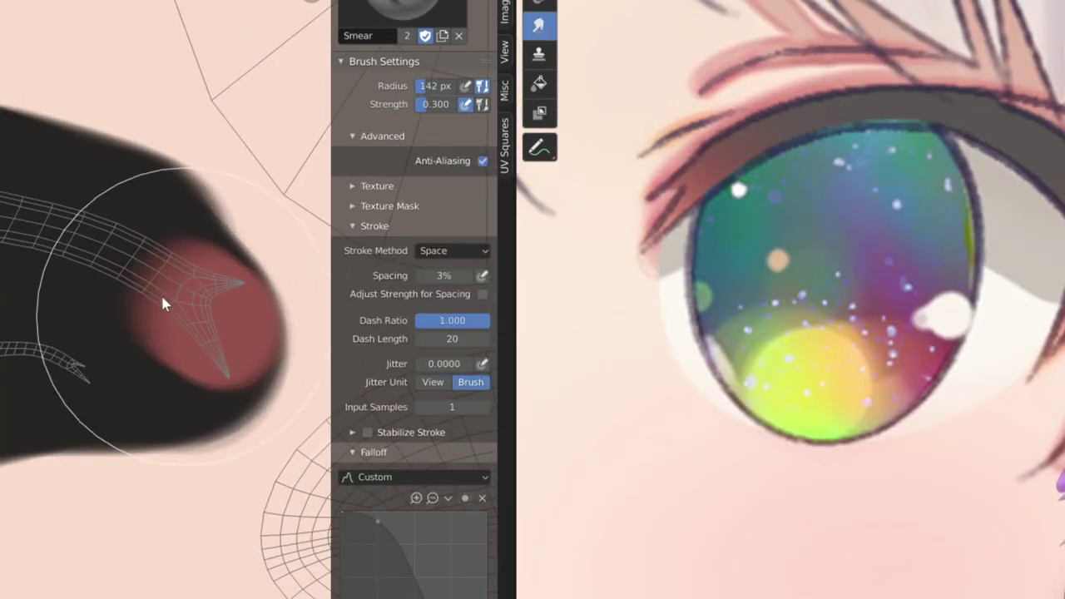
drag(164, 304, 221, 297)
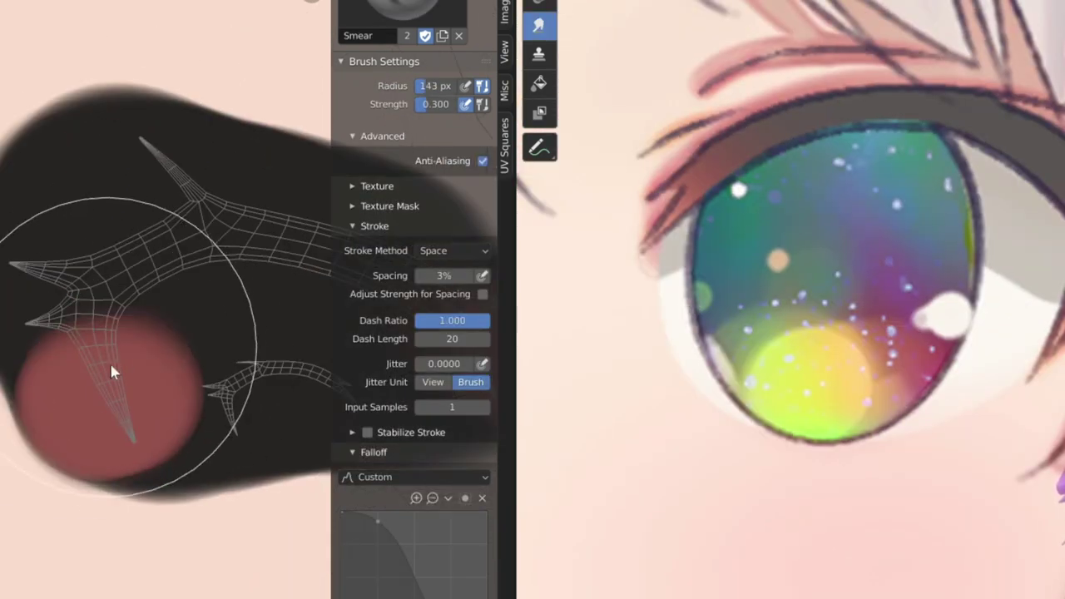
drag(112, 373, 109, 333)
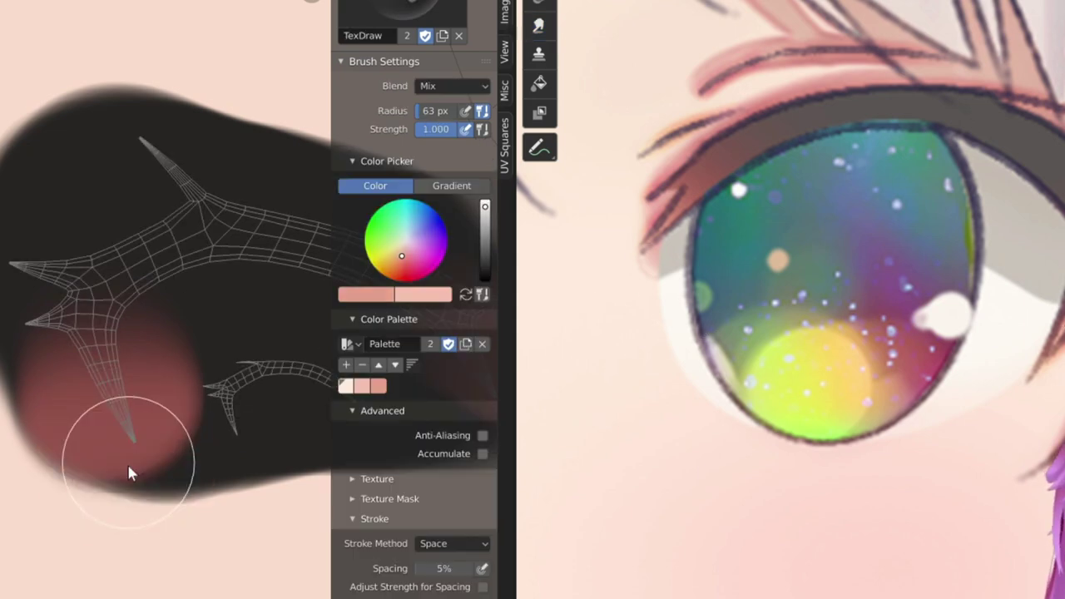
drag(279, 349, 285, 426)
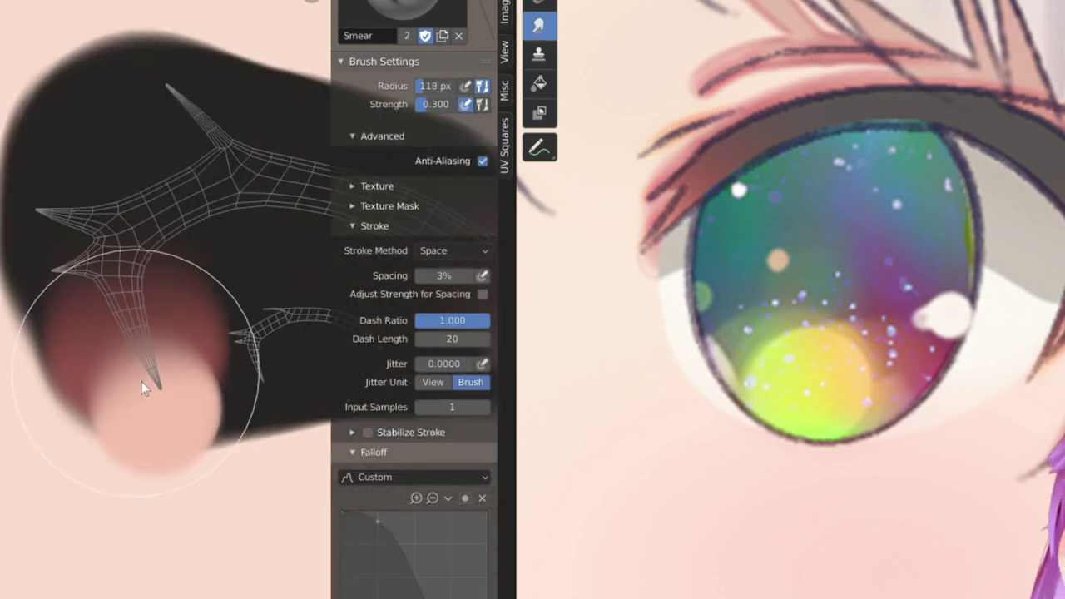
drag(141, 381, 160, 346)
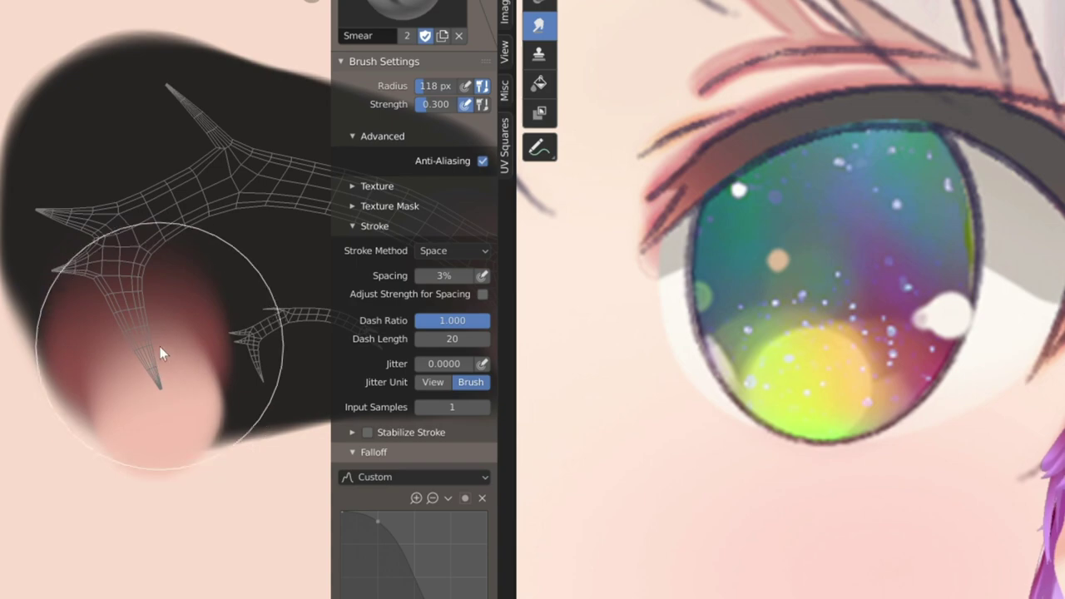
Pick a lighter skin colour, shrink the brush to 84 px, and reframe the eye region.
scroll(857, 319, down, 3)
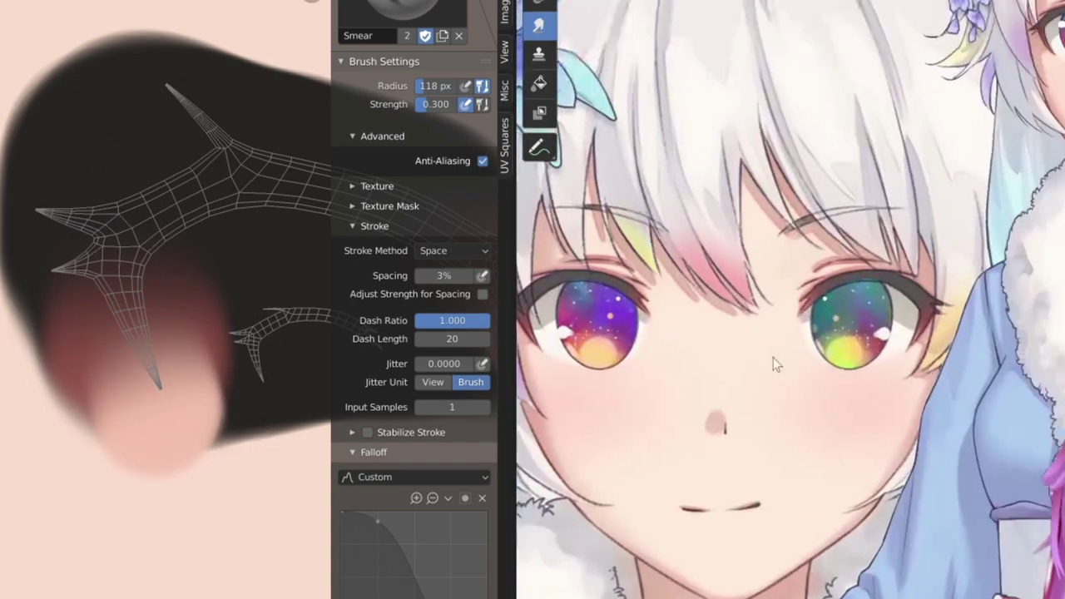
scroll(853, 461, up, 5)
scroll(832, 475, down, 3)
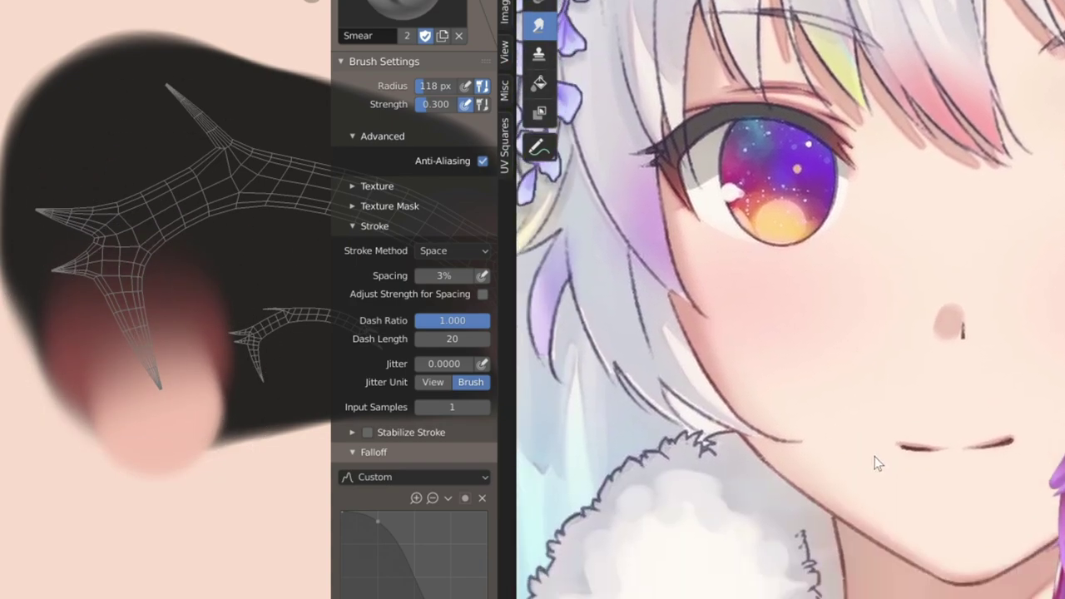
scroll(763, 518, up, 1)
scroll(740, 514, up, 1)
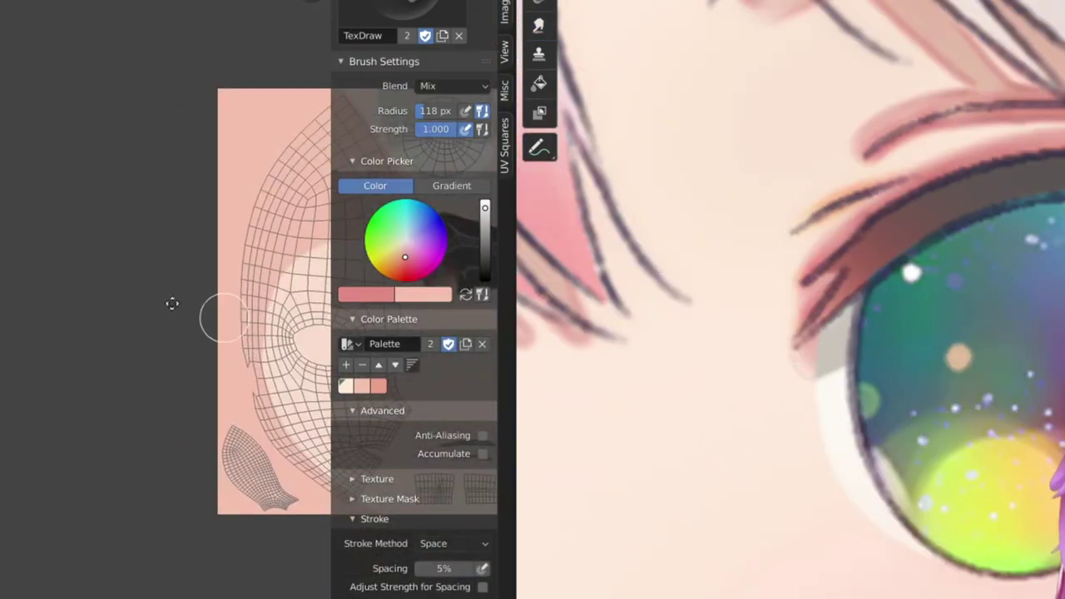
scroll(171, 302, up, 3)
scroll(249, 391, up, 3)
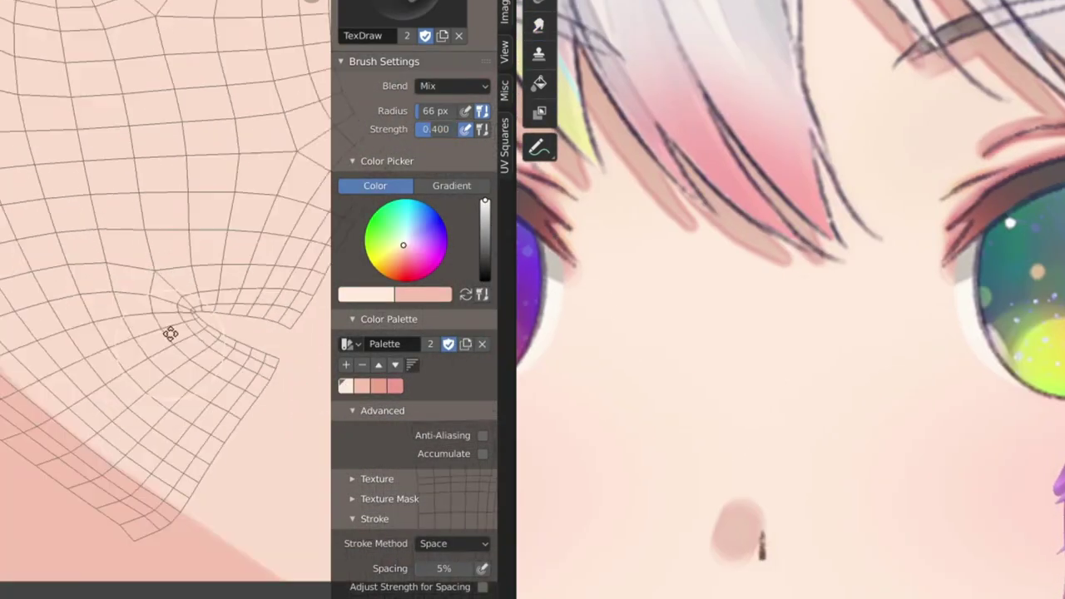
key(f)
click(221, 328)
scroll(111, 254, up, 3)
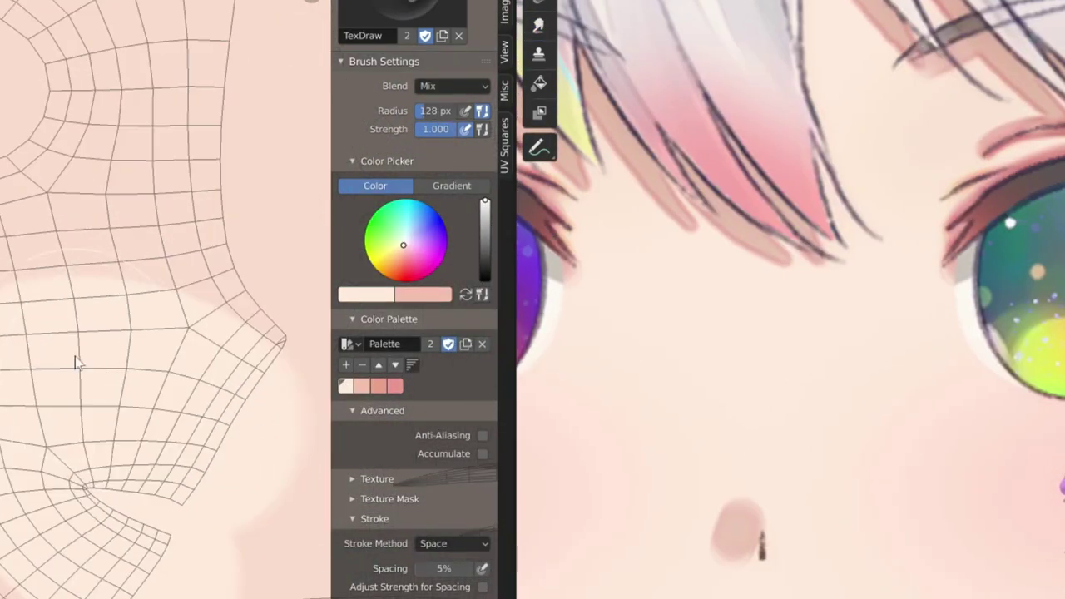
key(f)
click(241, 287)
scroll(242, 287, down, 3)
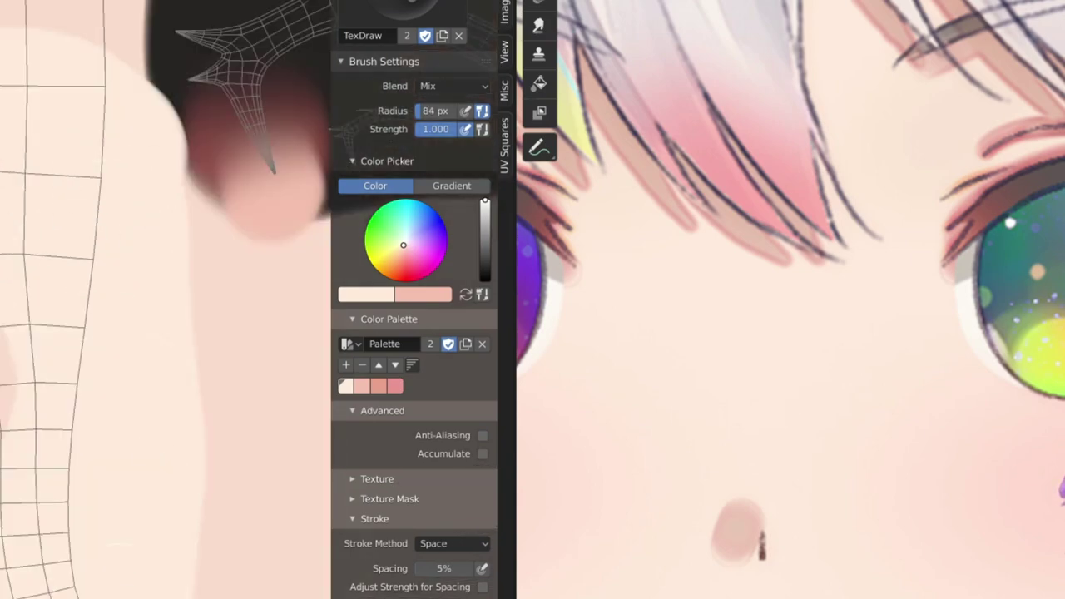
middle_drag(290, 202, 42, 527)
scroll(76, 574, up, 3)
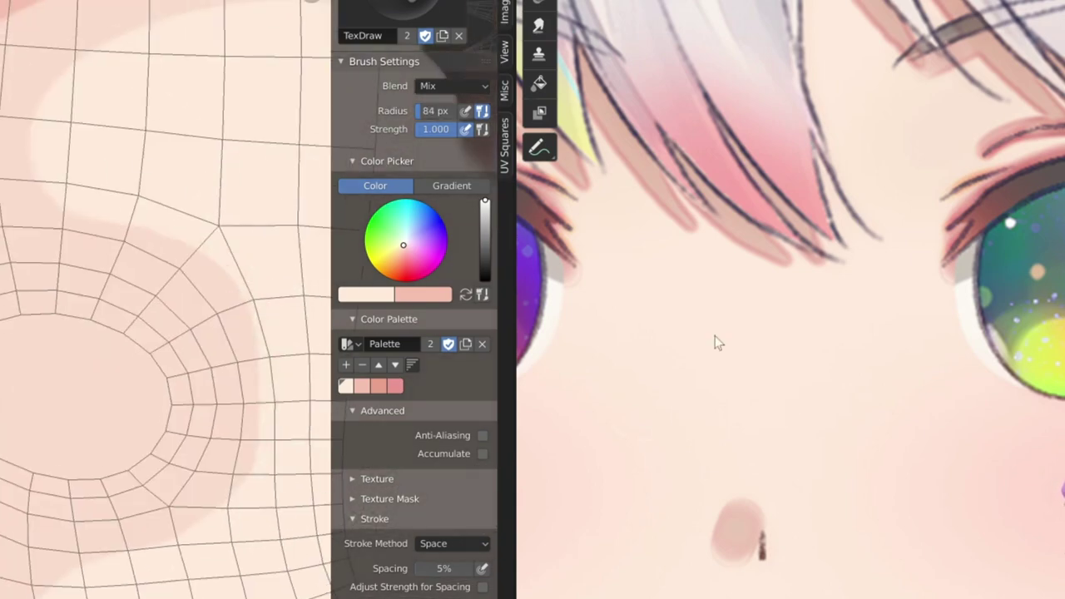
scroll(713, 340, down, 5)
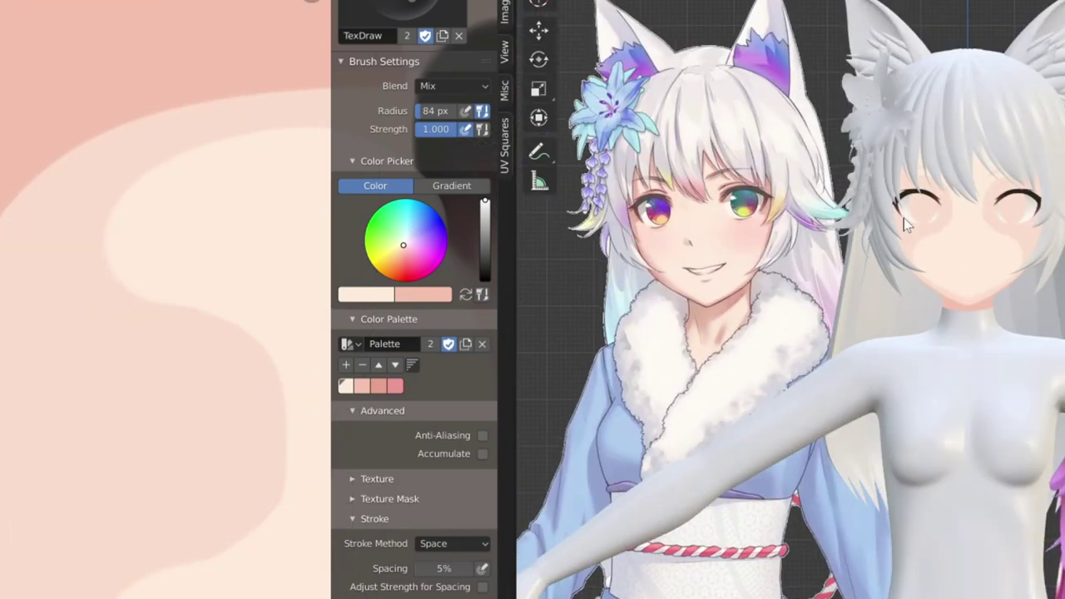
Paint cream over the skin around the eye, leaving a soft pink oval for the socket.
scroll(886, 266, down, 3)
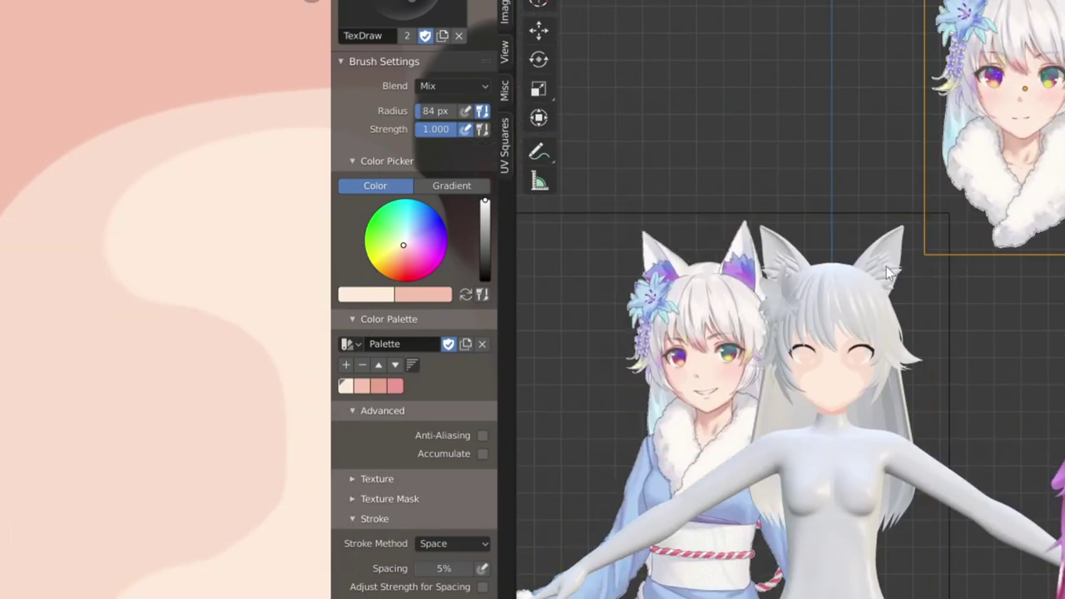
scroll(886, 266, up, 3)
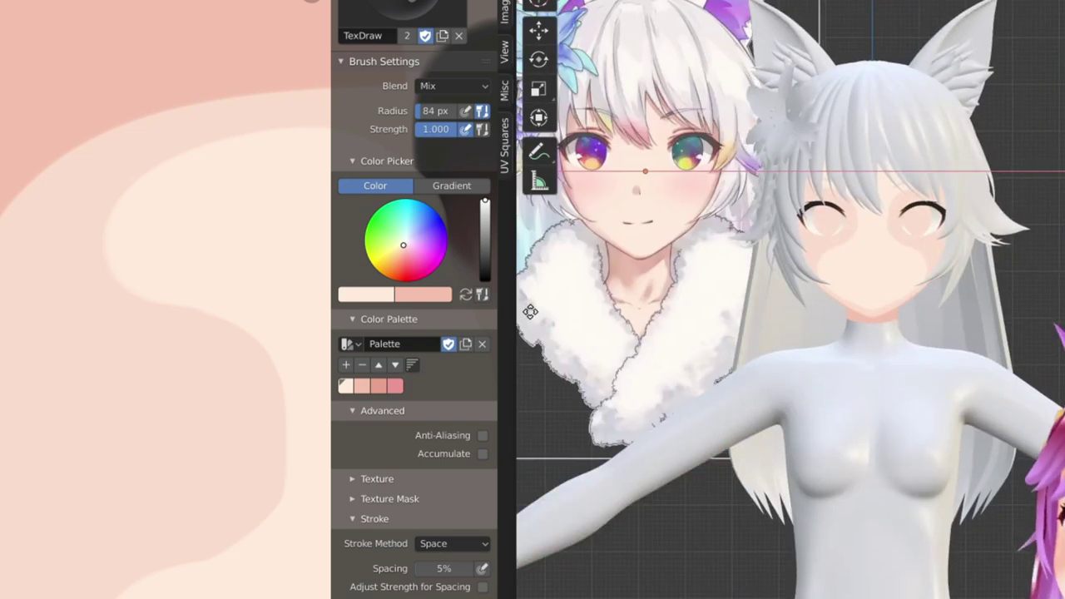
scroll(530, 311, up, 3)
drag(166, 250, 169, 300)
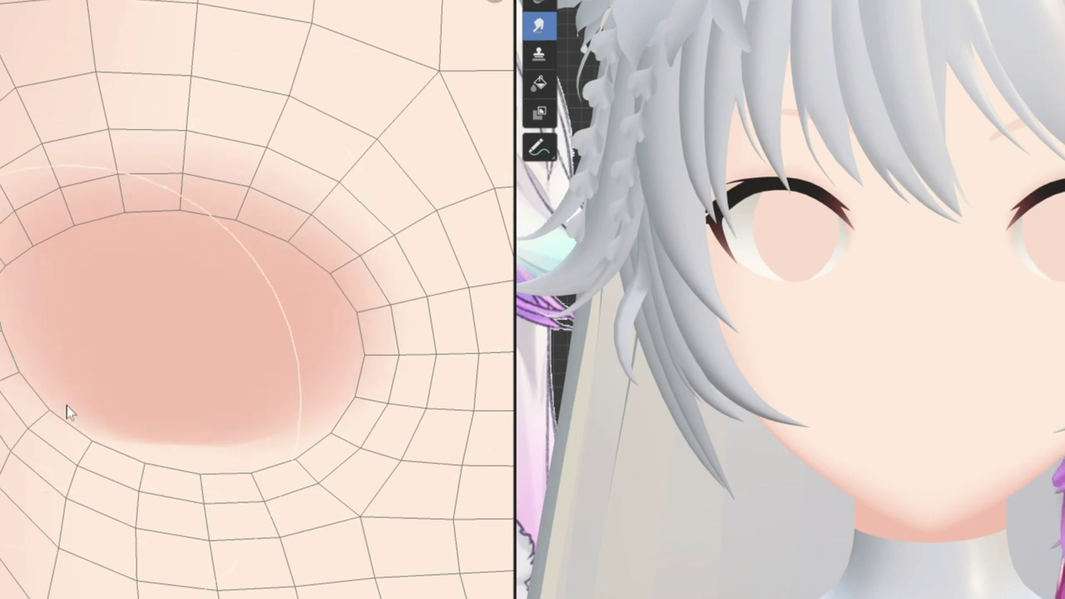
Soften the pink oval's lower edge and spread the rose shading further around the socket.
drag(66, 405, 336, 445)
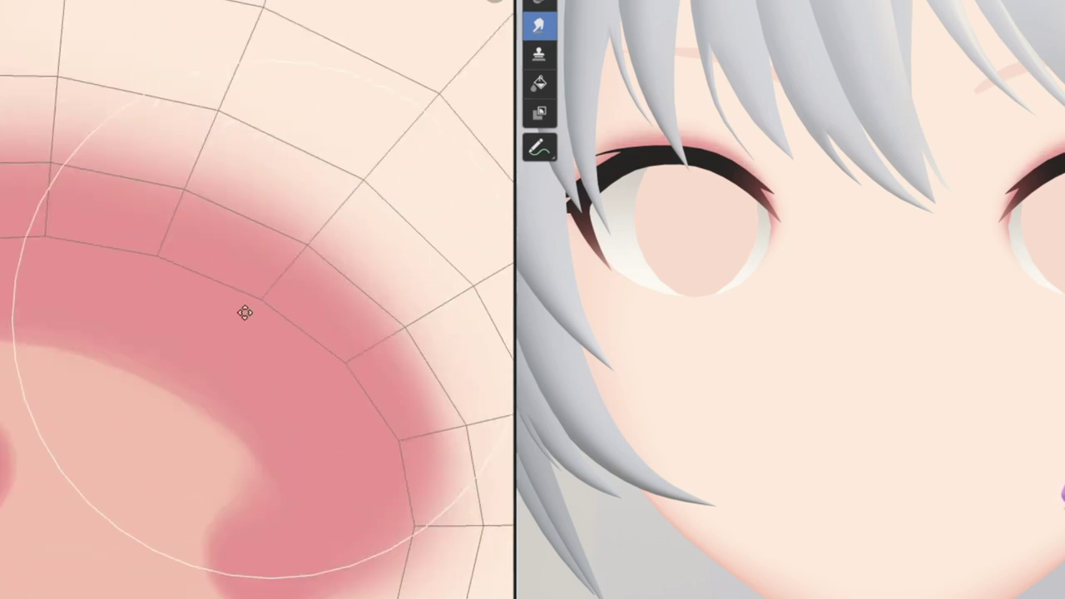
drag(194, 346, 224, 404)
mouse_move(306, 391)
middle_down()
mouse_move(147, 308)
mouse_move(27, 422)
mouse_move(301, 412)
mouse_move(277, 447)
middle_up()
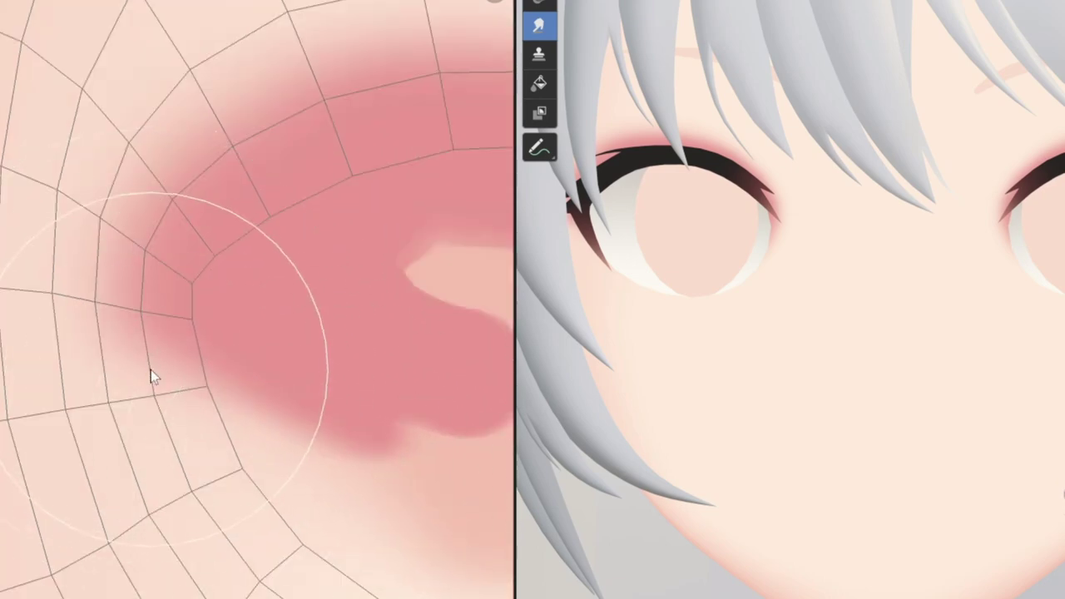
middle_drag(151, 370, 60, 324)
mouse_move(67, 382)
middle_down()
mouse_move(363, 352)
mouse_move(255, 524)
middle_up()
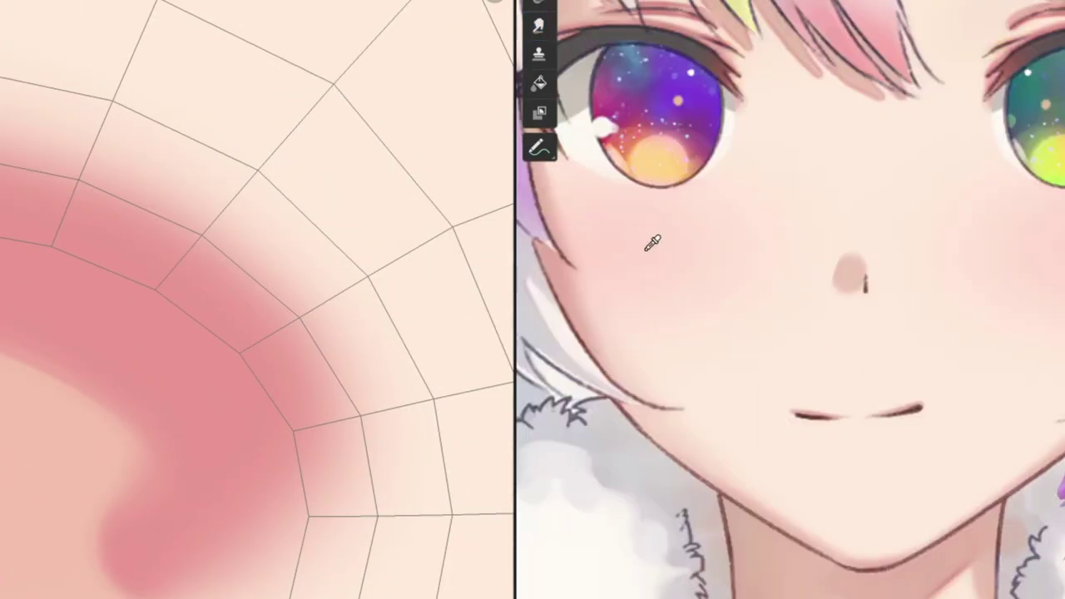
middle_drag(349, 350, 191, 307)
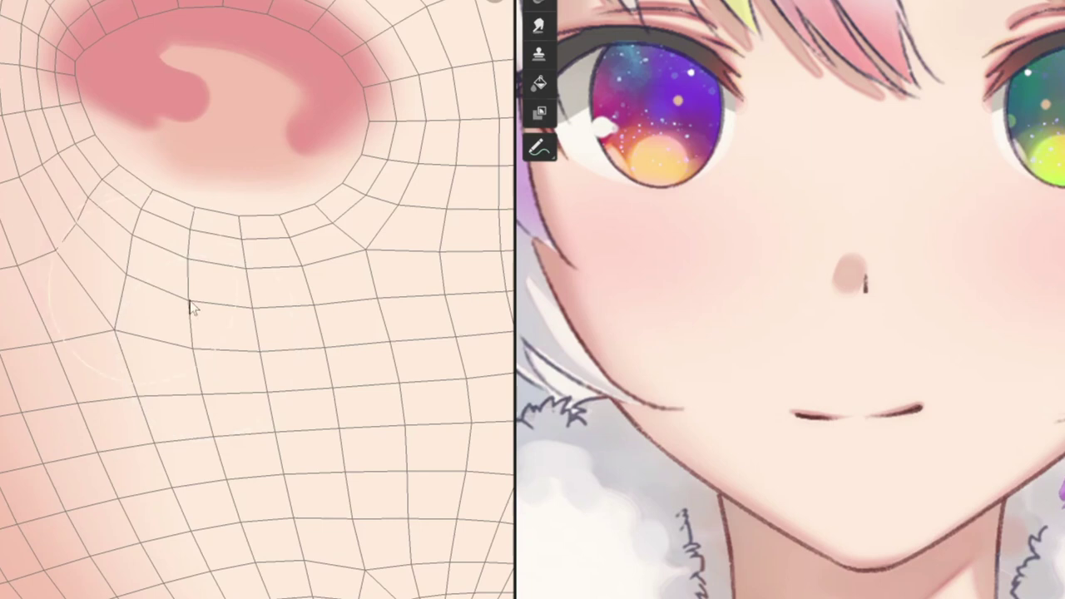
Sample a pink from the reference and paint a soft blush just below the eye.
right_click(190, 307)
drag(216, 291, 158, 299)
key(ctrl+z)
drag(177, 334, 219, 339)
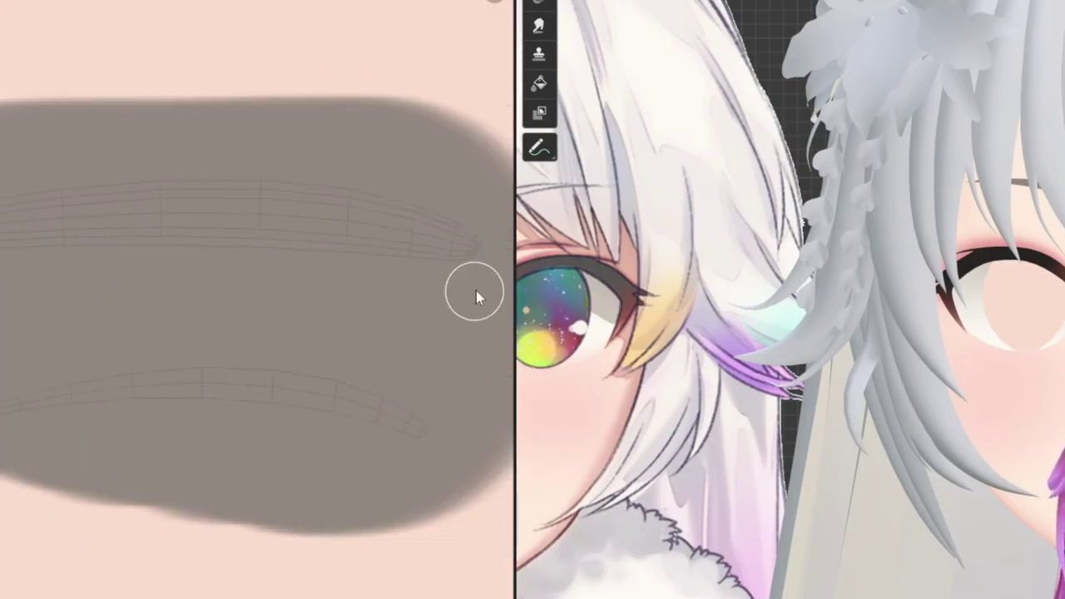
Paint two thick black eyeliner strokes along and above the upper lid, then zoom out to check them.
drag(9, 250, 390, 255)
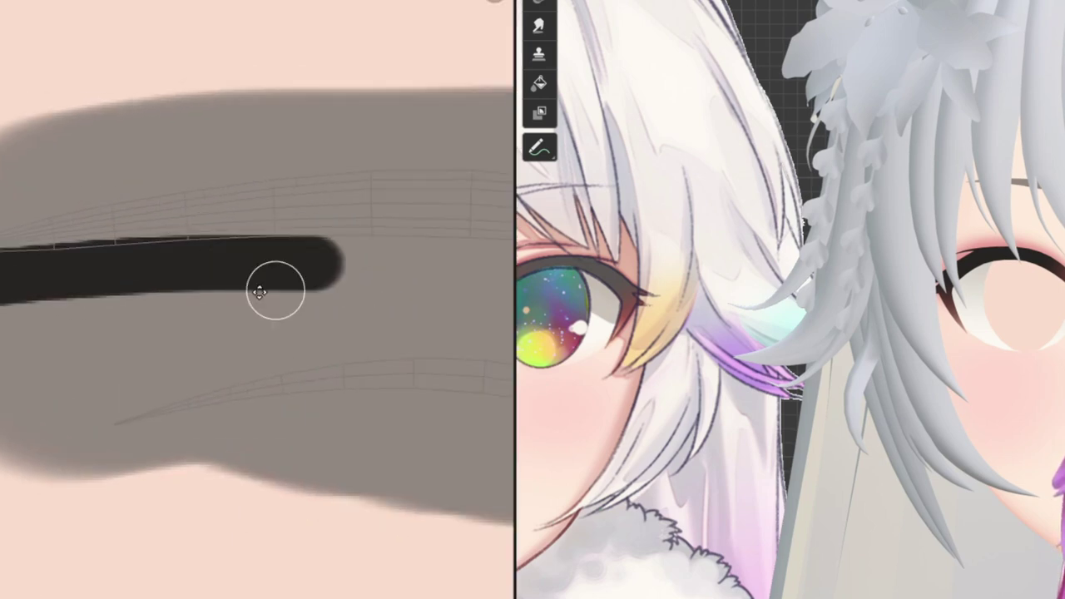
drag(98, 266, 154, 266)
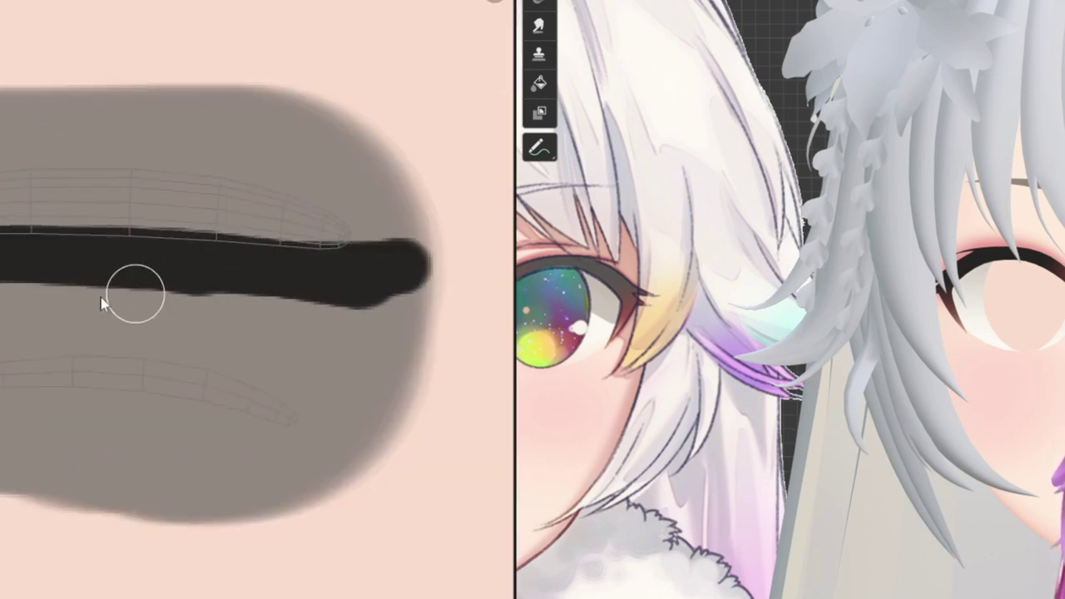
drag(8, 195, 272, 152)
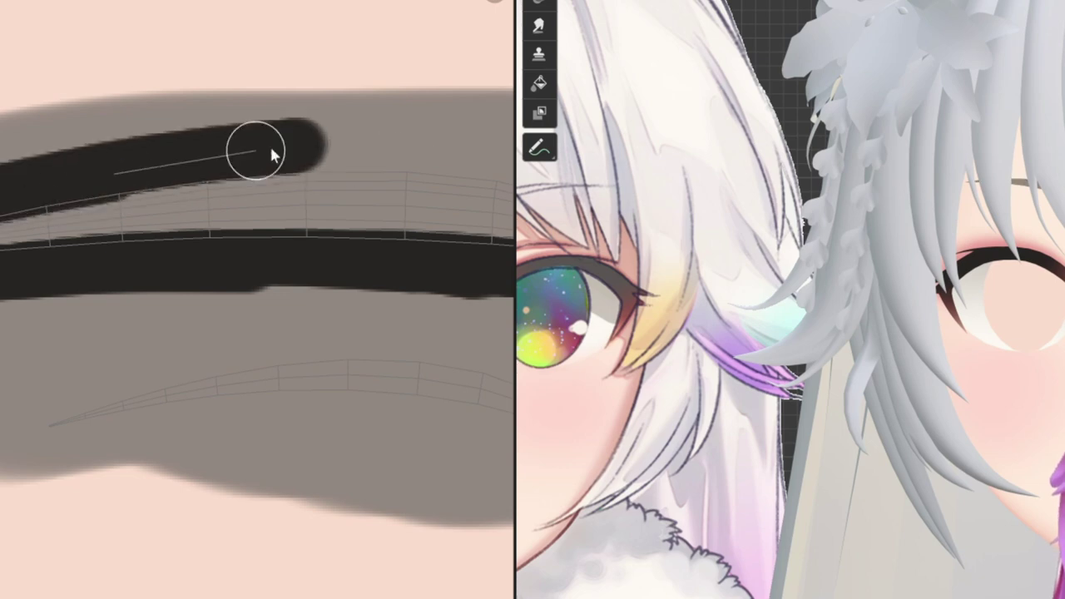
scroll(61, 219, up, 2)
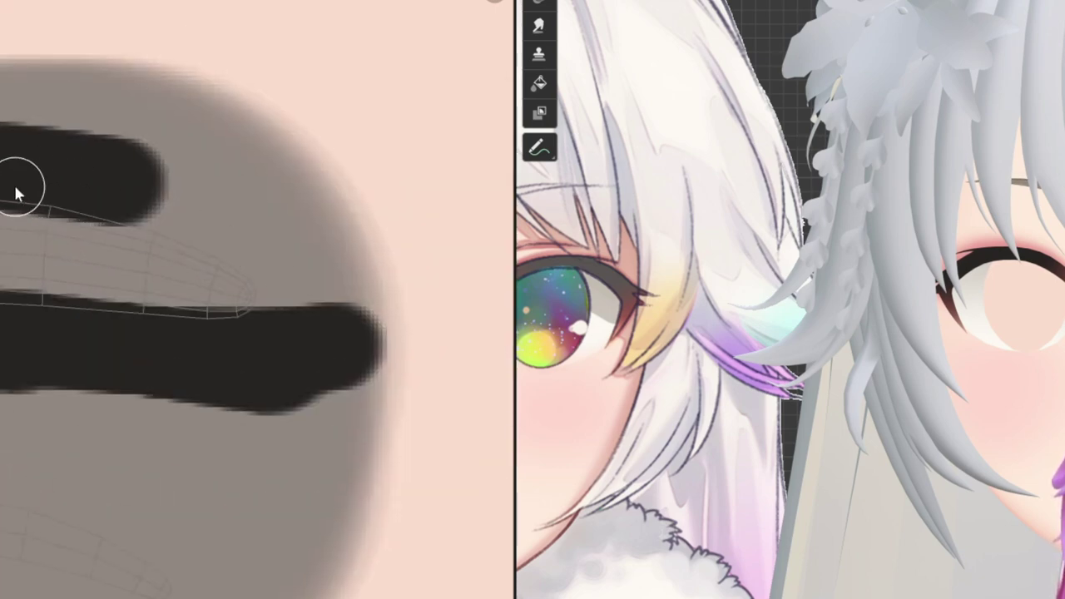
scroll(15, 189, up, 2)
scroll(211, 426, up, 2)
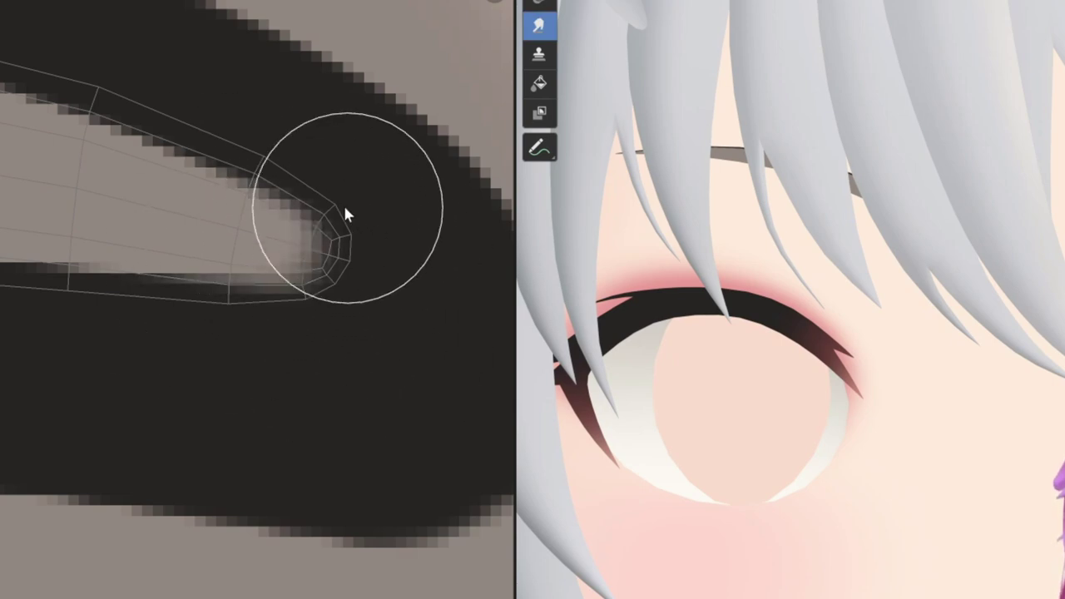
mouse_move(345, 214)
middle_down()
mouse_move(423, 349)
mouse_move(12, 285)
mouse_move(321, 271)
middle_up()
scroll(320, 270, down, 1)
scroll(364, 294, down, 2)
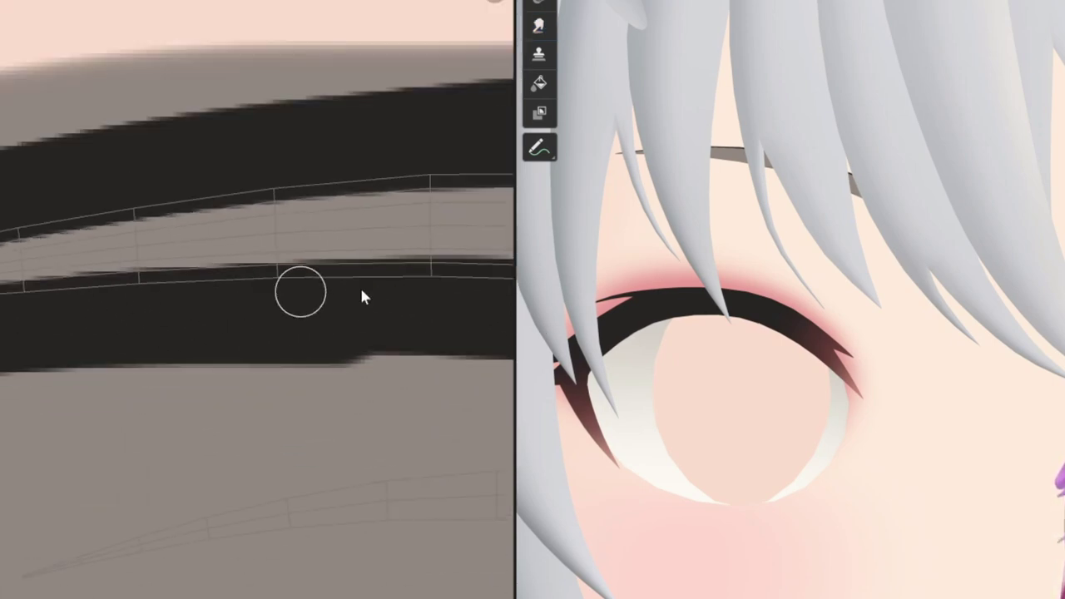
scroll(126, 238, down, 2)
scroll(101, 288, down, 2)
scroll(100, 288, down, 2)
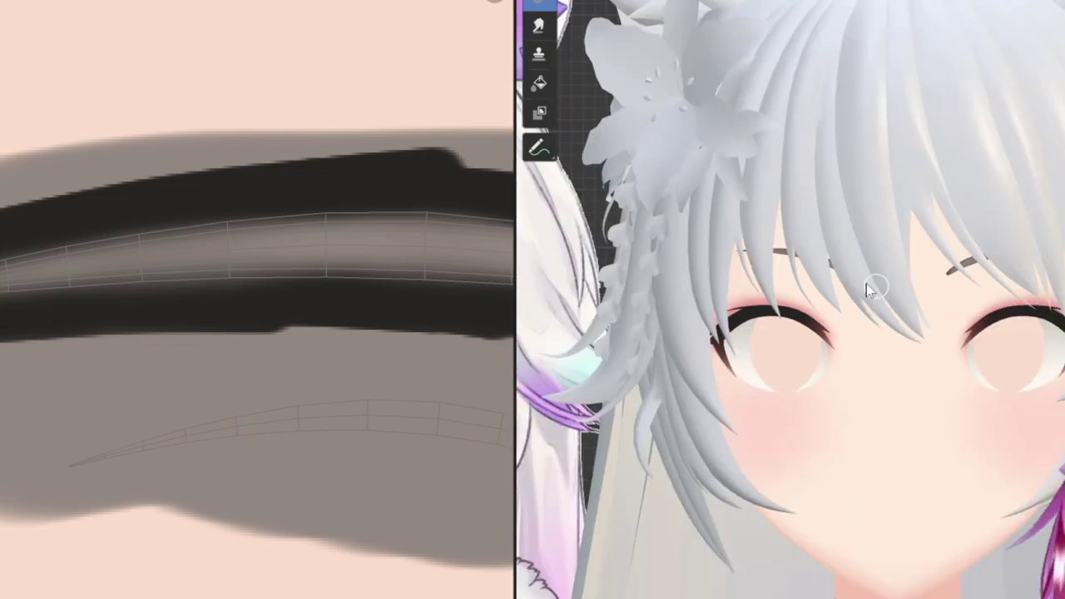
scroll(297, 345, down, 2)
middle_drag(297, 352, 290, 331)
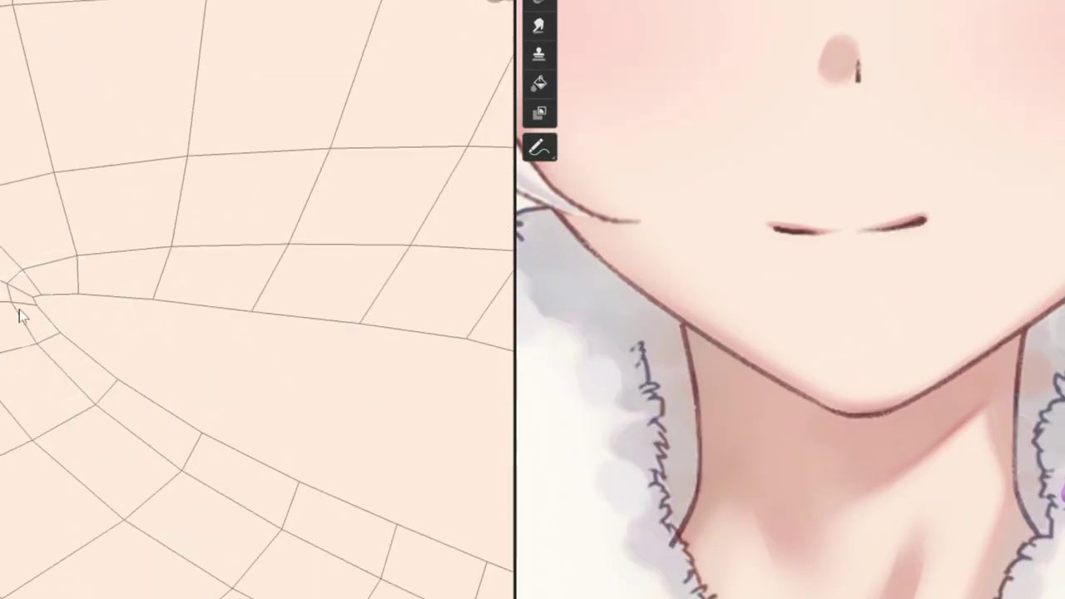
Paint a pink V-shaped lip, filling its gaps and top edge with pink.
mouse_move(42, 301)
mouse_down()
mouse_move(98, 230)
mouse_move(508, 333)
mouse_up()
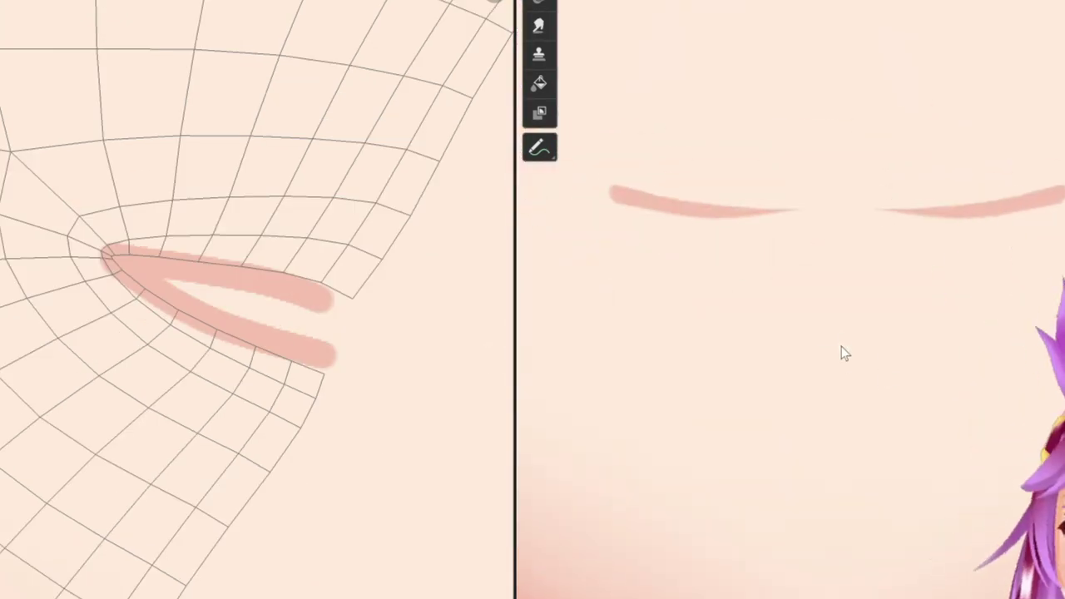
scroll(162, 330, up, 3)
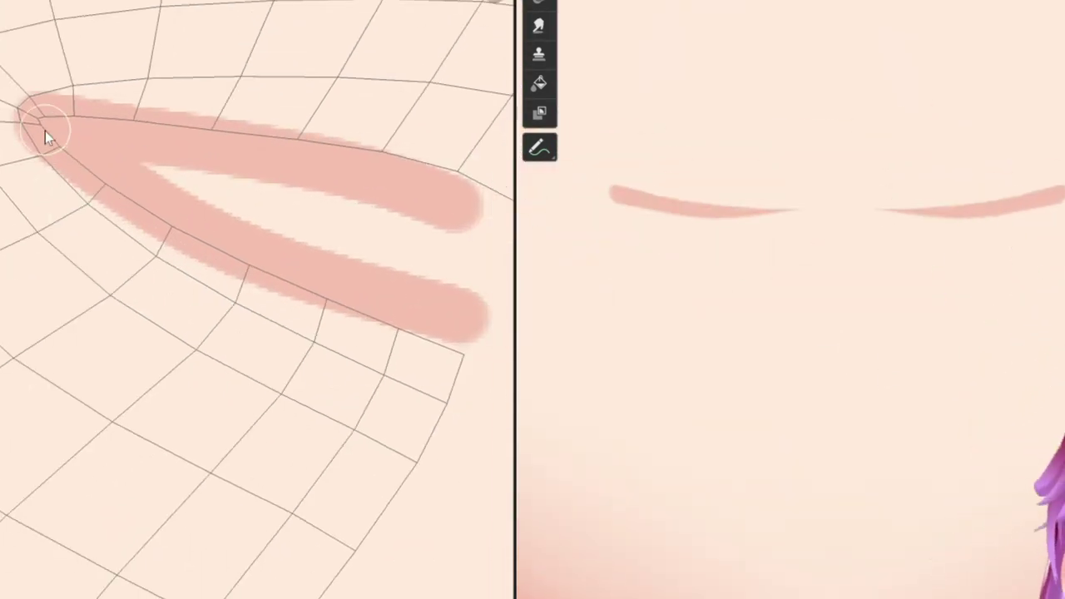
drag(45, 131, 442, 444)
drag(499, 416, 250, 285)
middle_drag(250, 285, 183, 323)
mouse_move(17, 149)
mouse_down()
mouse_move(356, 295)
mouse_move(167, 241)
mouse_up()
middle_drag(166, 241, 52, 197)
mouse_move(53, 196)
mouse_down()
mouse_move(314, 380)
mouse_move(349, 333)
mouse_up()
middle_drag(349, 333, 189, 192)
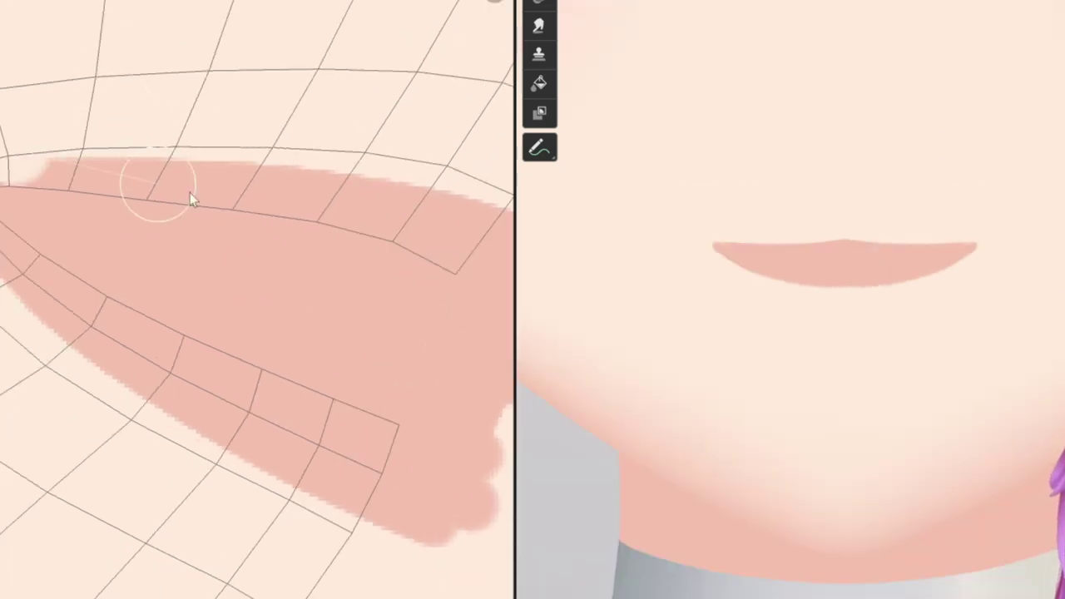
drag(190, 192, 154, 141)
key(ctrl+z)
middle_drag(154, 141, 153, 232)
drag(34, 183, 386, 275)
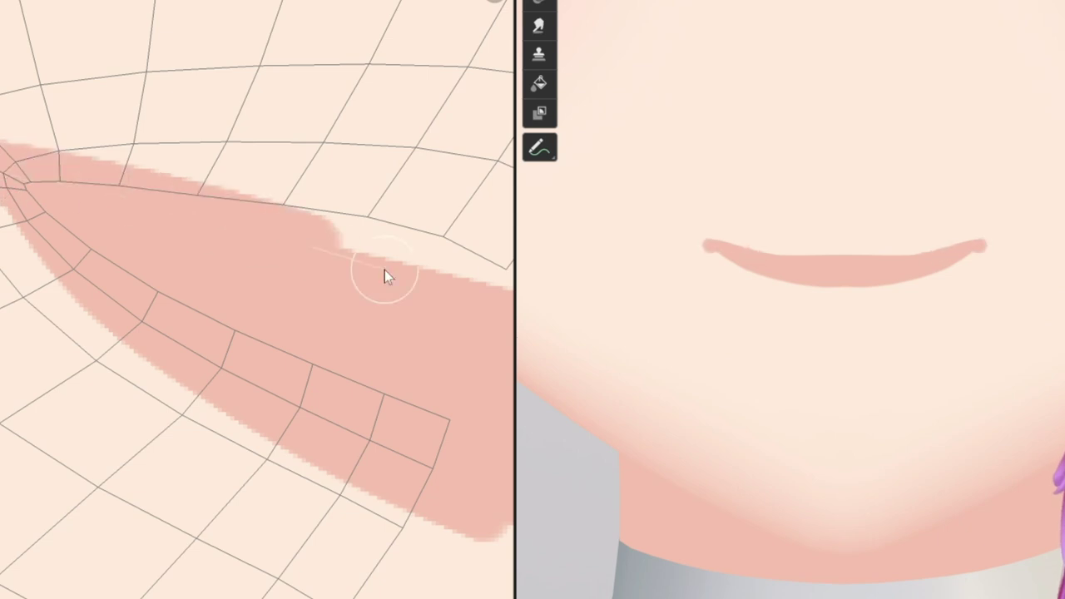
mouse_move(364, 275)
middle_down()
mouse_move(38, 174)
mouse_move(141, 206)
mouse_move(190, 309)
mouse_move(120, 281)
mouse_move(124, 238)
mouse_move(41, 183)
middle_up()
Lower the brush strength to 0.5 and try a long pink lip stroke, undoing it.
scroll(119, 281, down, 3)
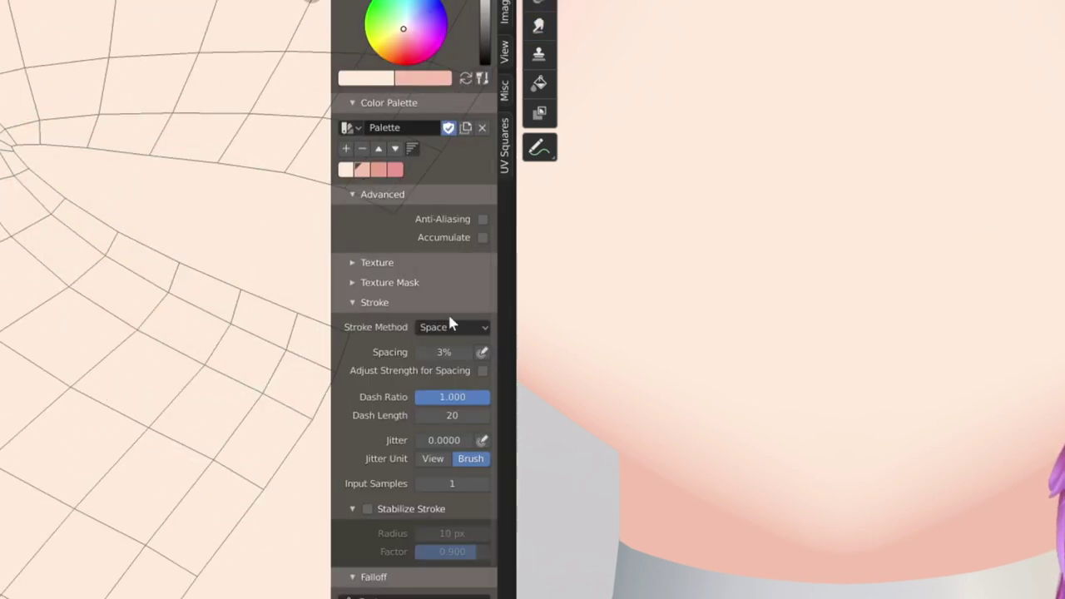
key(n)
key(shift+f)
click(83, 266)
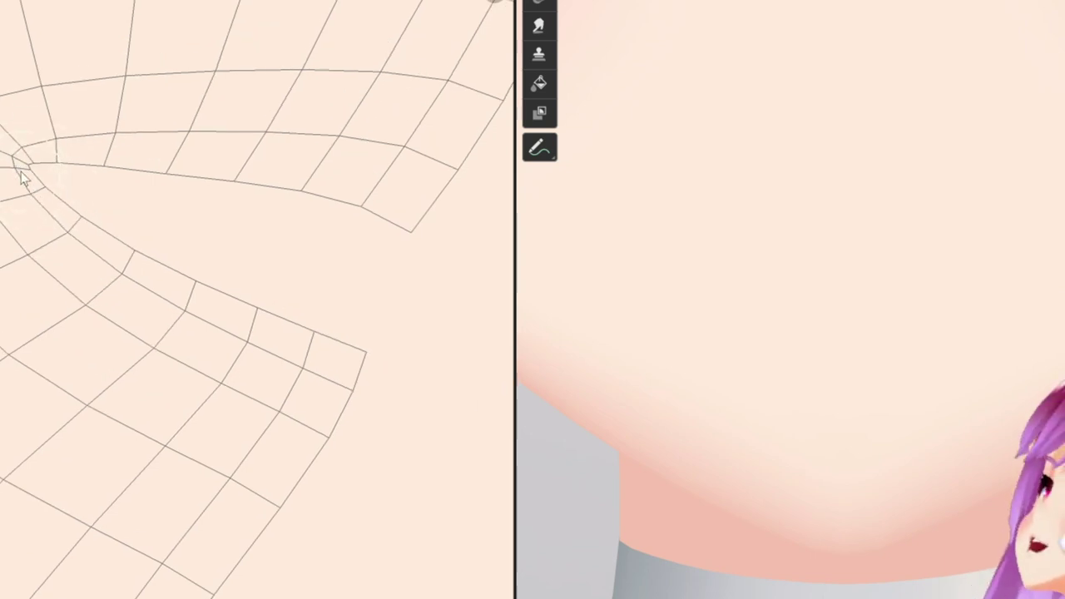
key(shift+f)
click(22, 177)
mouse_move(19, 166)
mouse_down()
mouse_move(386, 427)
mouse_move(98, 253)
mouse_move(382, 408)
mouse_move(171, 261)
mouse_move(328, 362)
mouse_up()
key(ctrl+z)
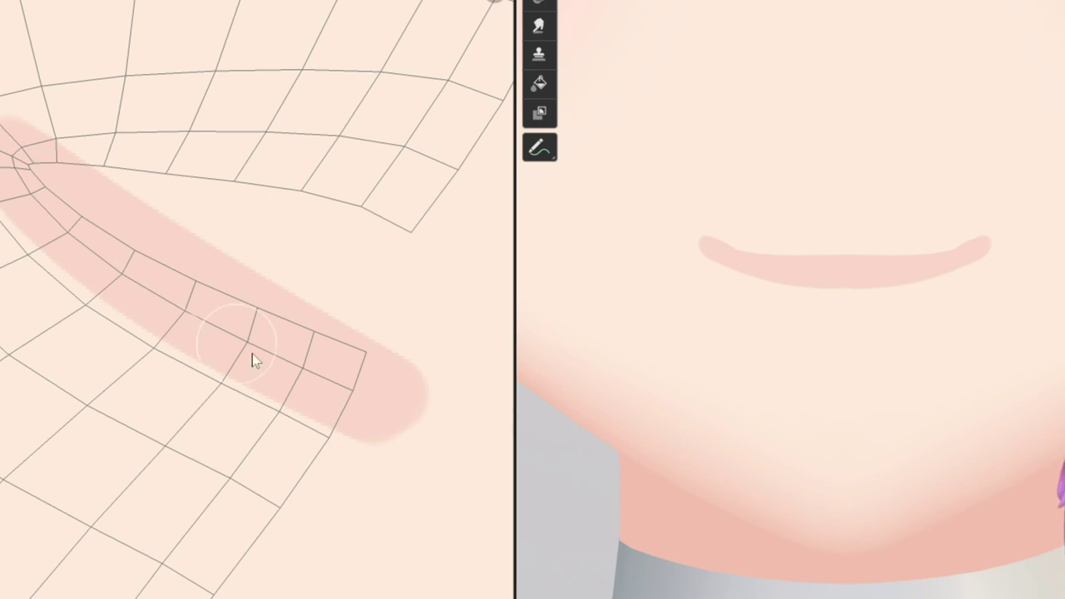
scroll(23, 158, up, 1)
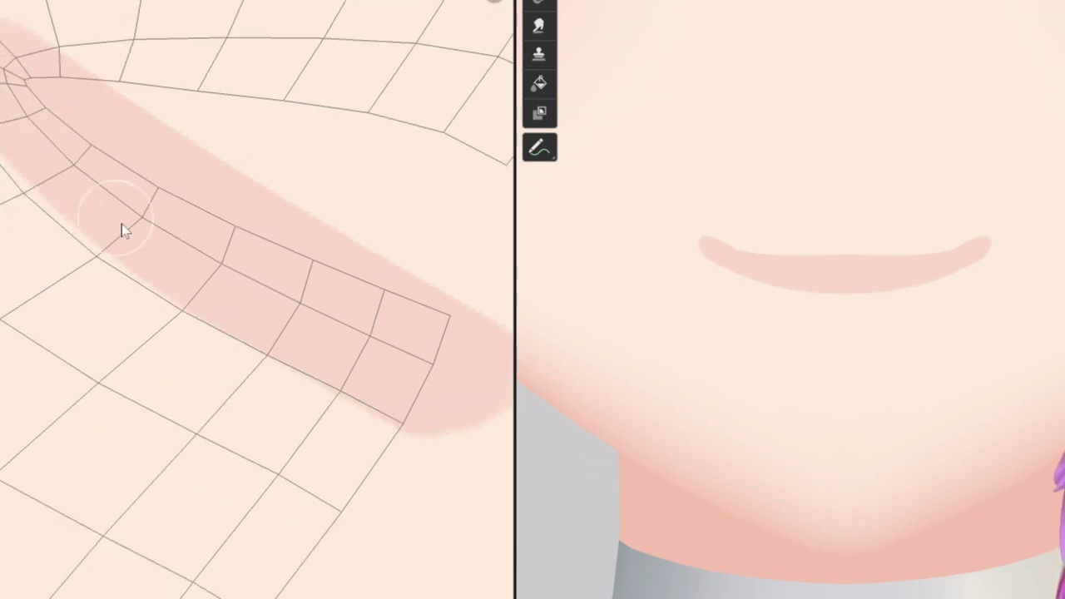
mouse_move(121, 224)
middle_down()
mouse_move(182, 287)
mouse_move(238, 207)
middle_up()
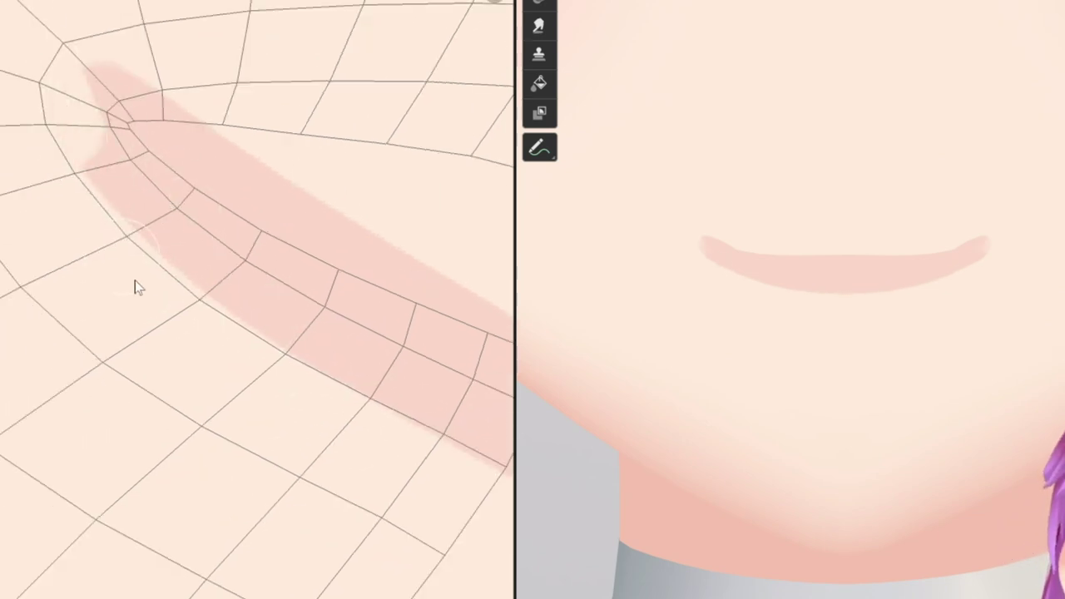
Erase and soften the lip's lower edge to taper its ends.
drag(75, 108, 249, 324)
mouse_move(296, 411)
middle_down()
mouse_move(160, 197)
mouse_move(223, 215)
middle_up()
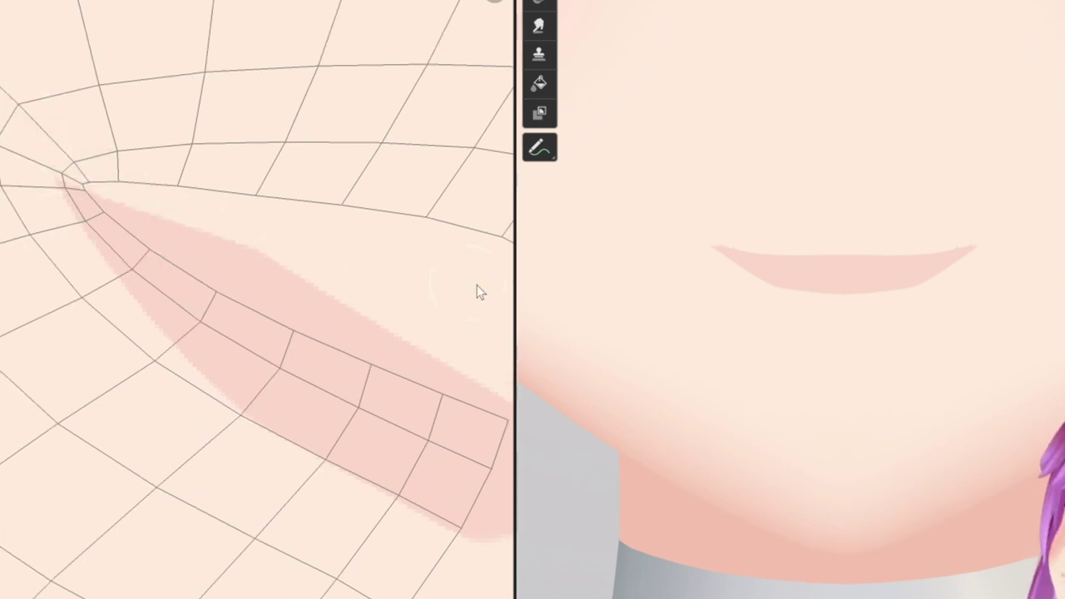
middle_drag(478, 292, 107, 238)
drag(108, 238, 416, 471)
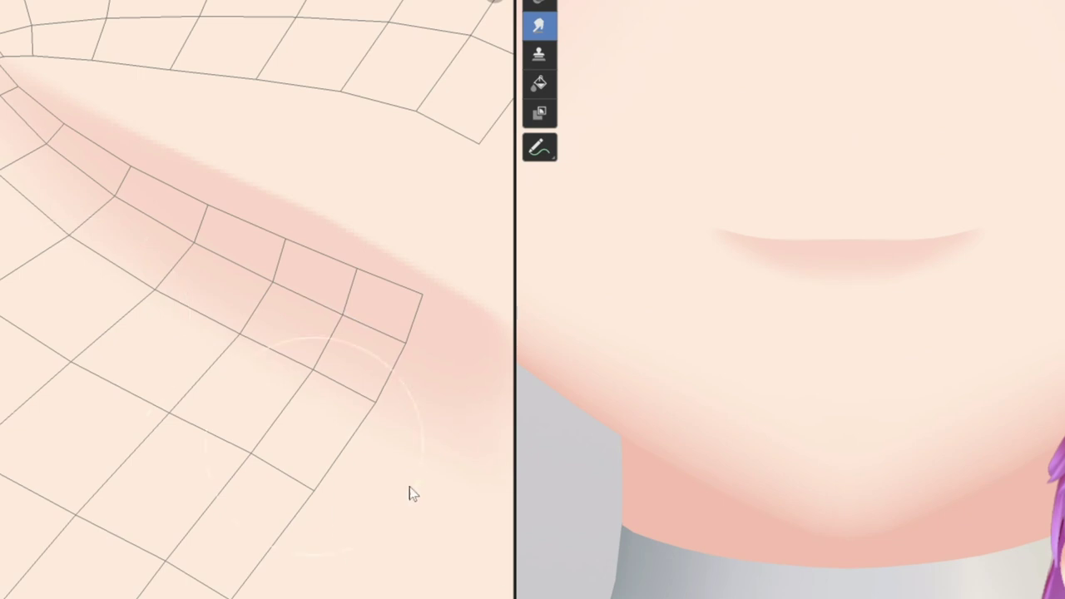
Pick a near-white colour and paint a long white highlight across the lip.
key(n)
click(395, 78)
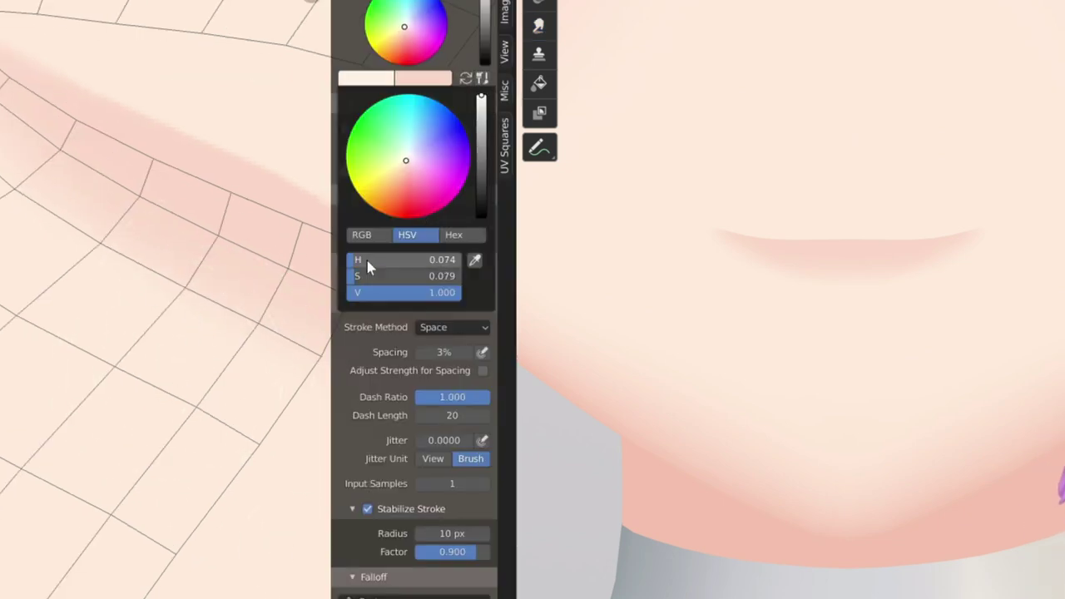
scroll(217, 299, up, 2)
mouse_move(183, 241)
mouse_down()
mouse_move(253, 292)
mouse_move(268, 287)
mouse_up()
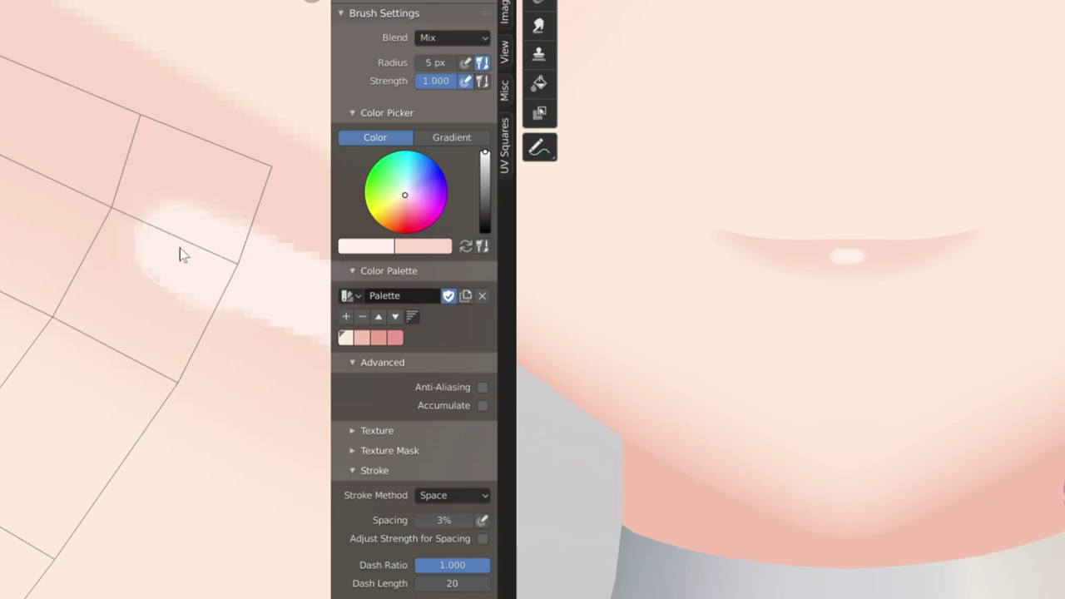
key(ctrl+z)
drag(174, 245, 294, 299)
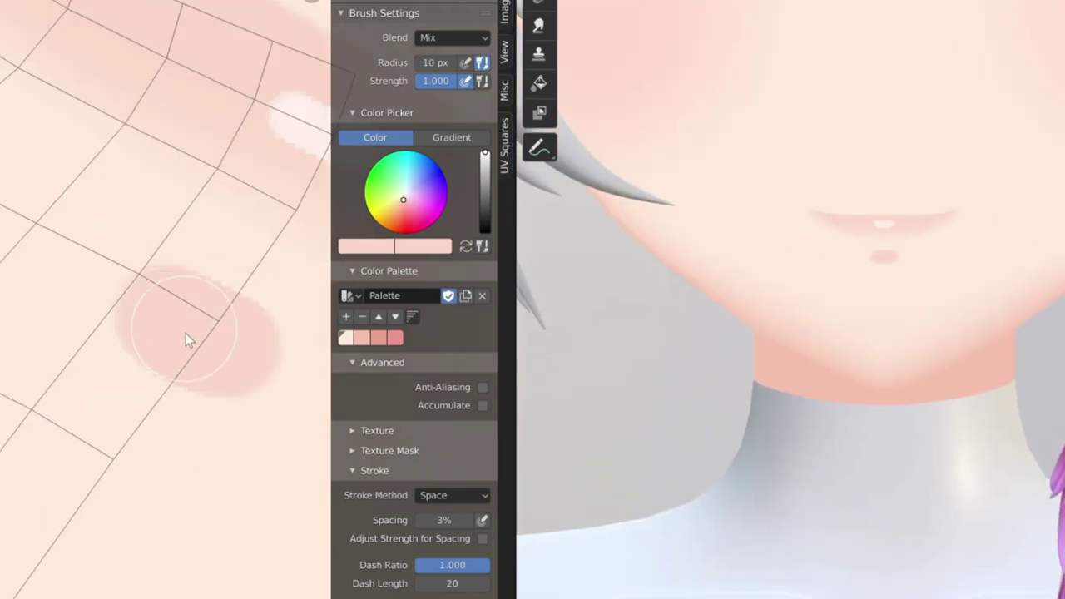
Shrink the brush and paint a dark red dot at the mouth corner.
key(f)
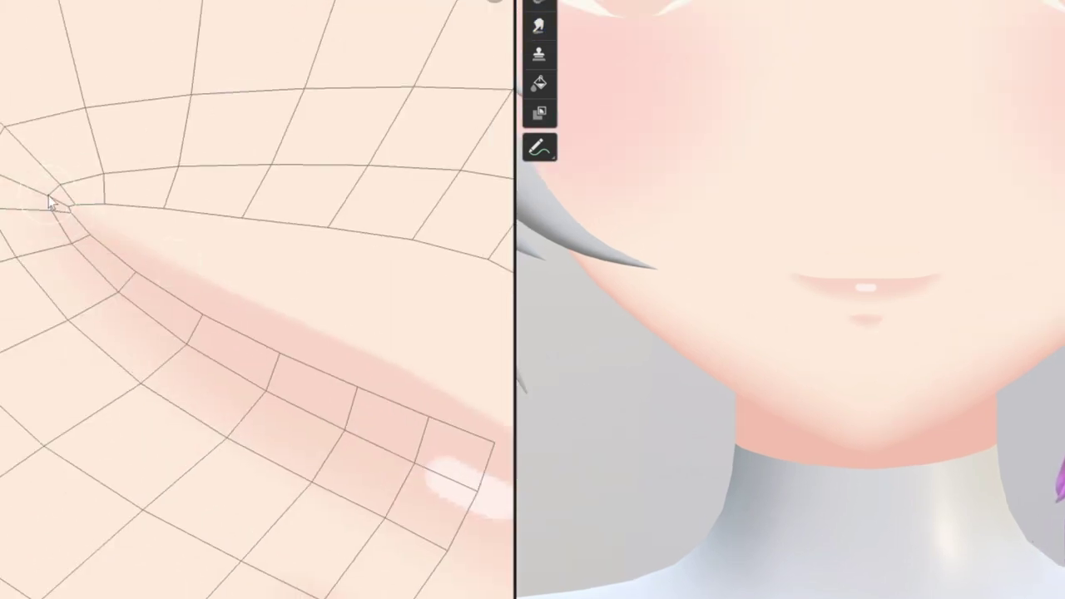
mouse_move(50, 202)
mouse_down()
mouse_move(274, 274)
mouse_move(325, 269)
mouse_up()
key(ctrl+z)
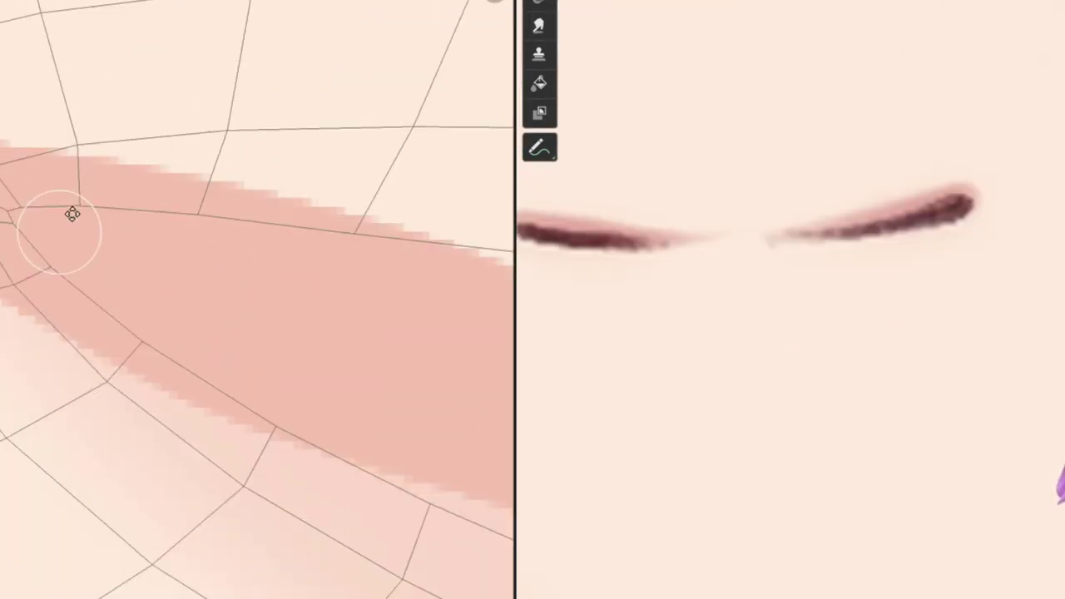
drag(25, 114, 365, 161)
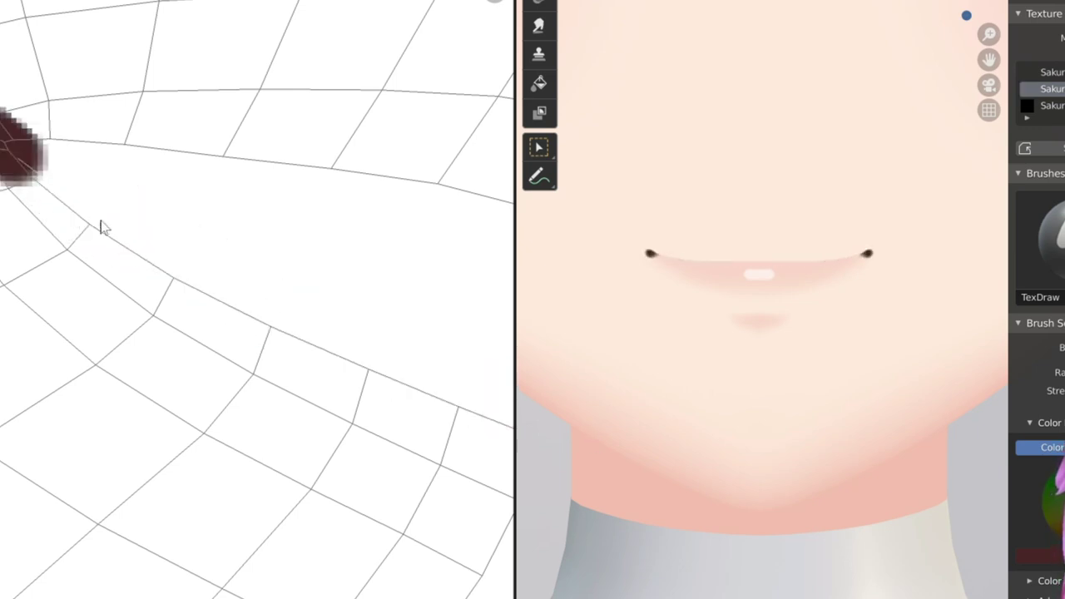
Paint the dark mouth line across the lip and thicken the lower stroke's bottom edge.
drag(12, 142, 475, 380)
drag(2, 83, 285, 142)
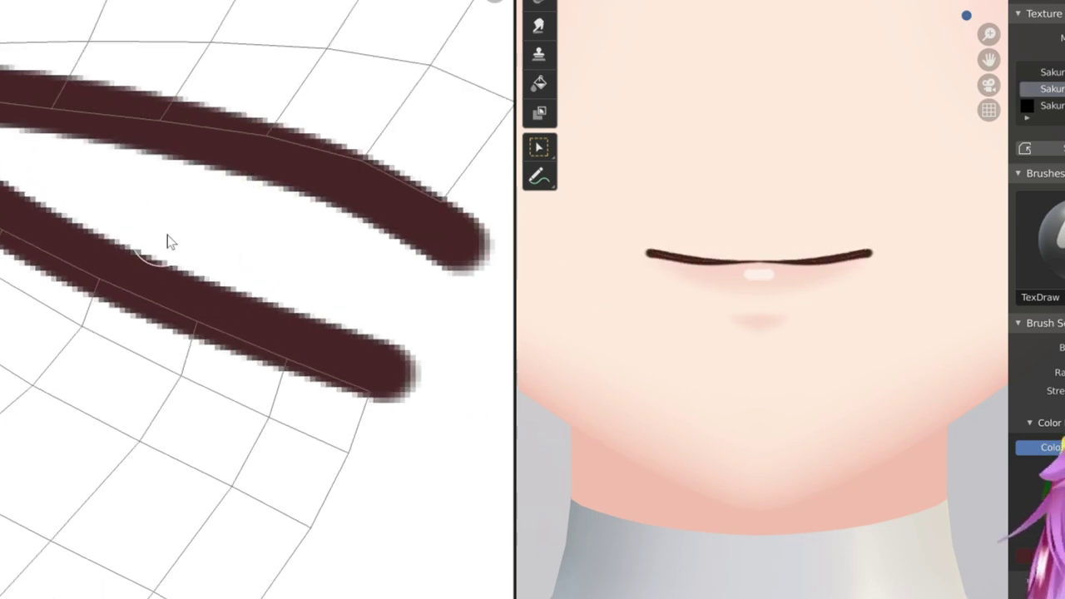
mouse_move(167, 241)
middle_down()
mouse_move(297, 261)
mouse_move(147, 285)
middle_up()
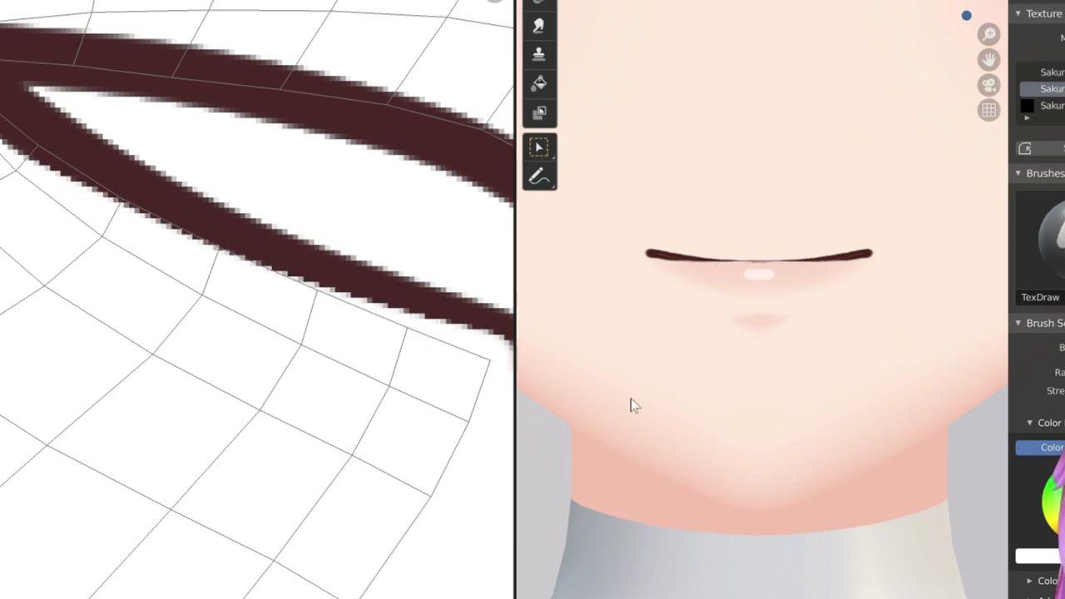
drag(510, 365, 24, 199)
scroll(762, 311, up, 3)
Check the mouth from a front 3D view, then fill the notch near the mouth line's tip.
key(Tab)
mouse_move(762, 311)
middle_down()
mouse_move(748, 221)
mouse_move(708, 245)
middle_up()
scroll(748, 221, up, 2)
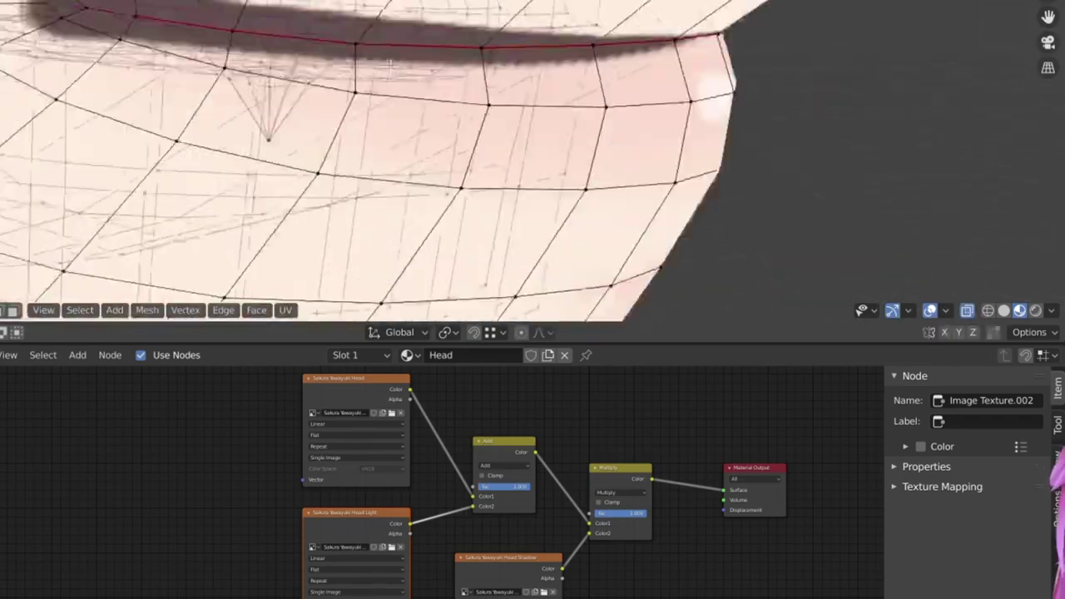
mouse_move(389, 65)
middle_down()
mouse_move(514, 35)
mouse_move(524, 50)
middle_up()
key(Tab)
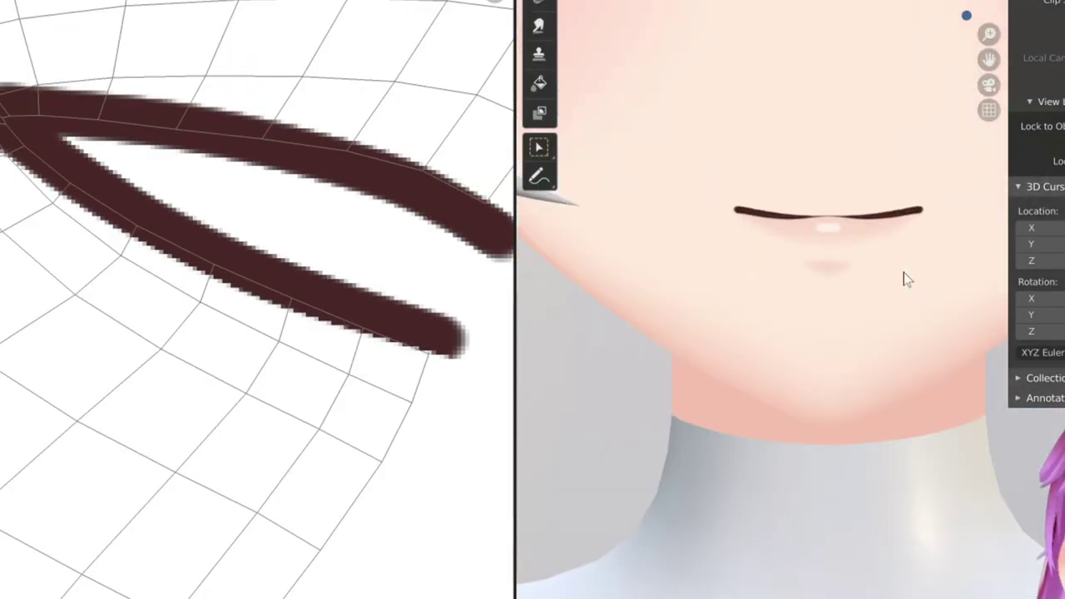
middle_drag(15, 203, 12, 194)
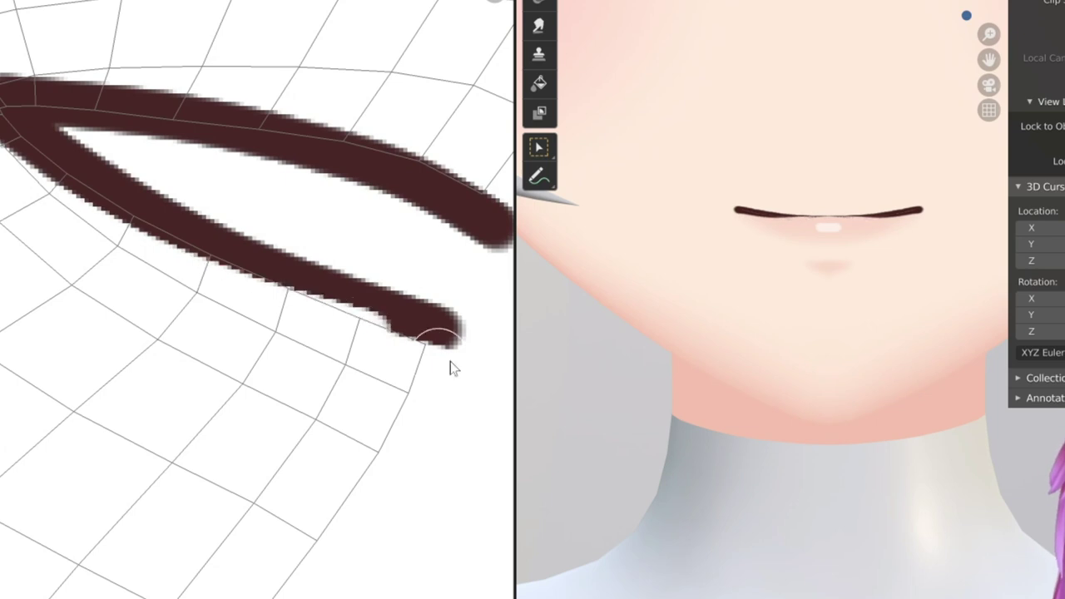
drag(449, 364, 23, 186)
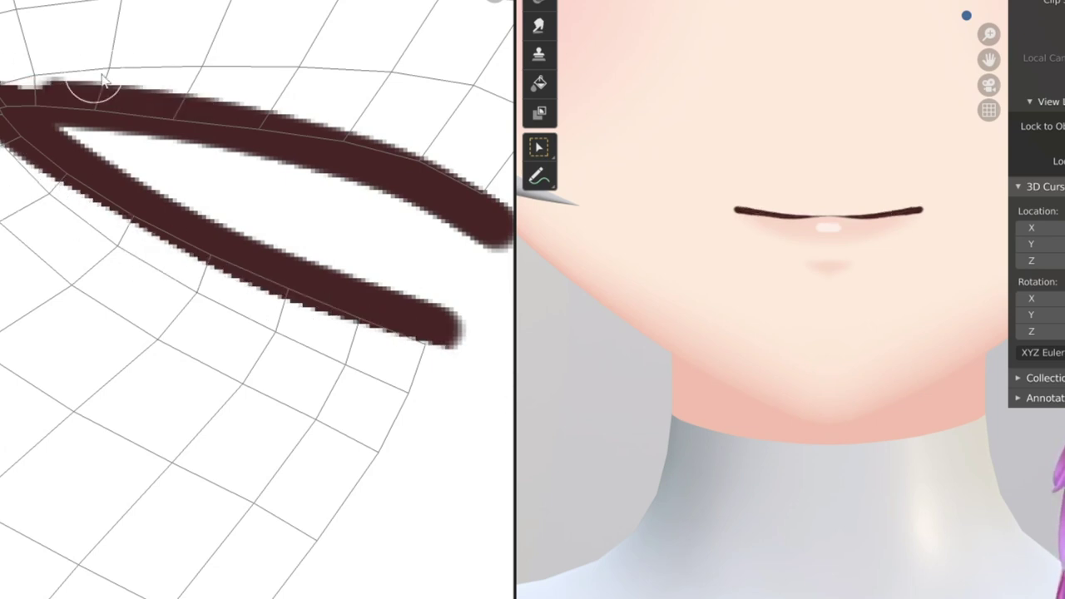
Extend the lower mouth stroke rightward and make it thicker.
scroll(304, 100, down, 3)
middle_drag(142, 214, 233, 238)
scroll(247, 179, up, 3)
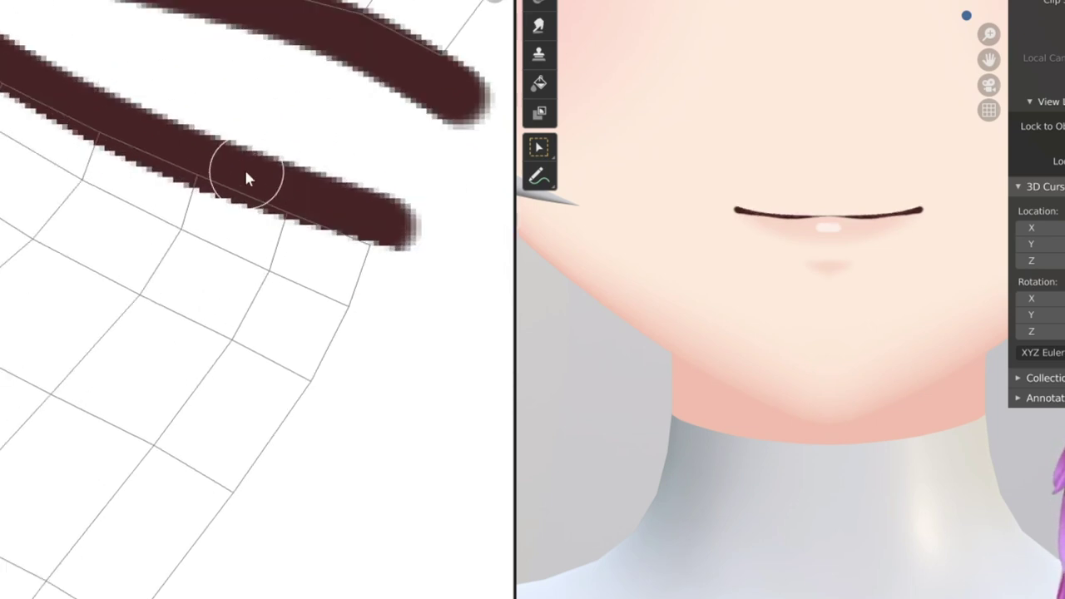
drag(247, 183, 259, 185)
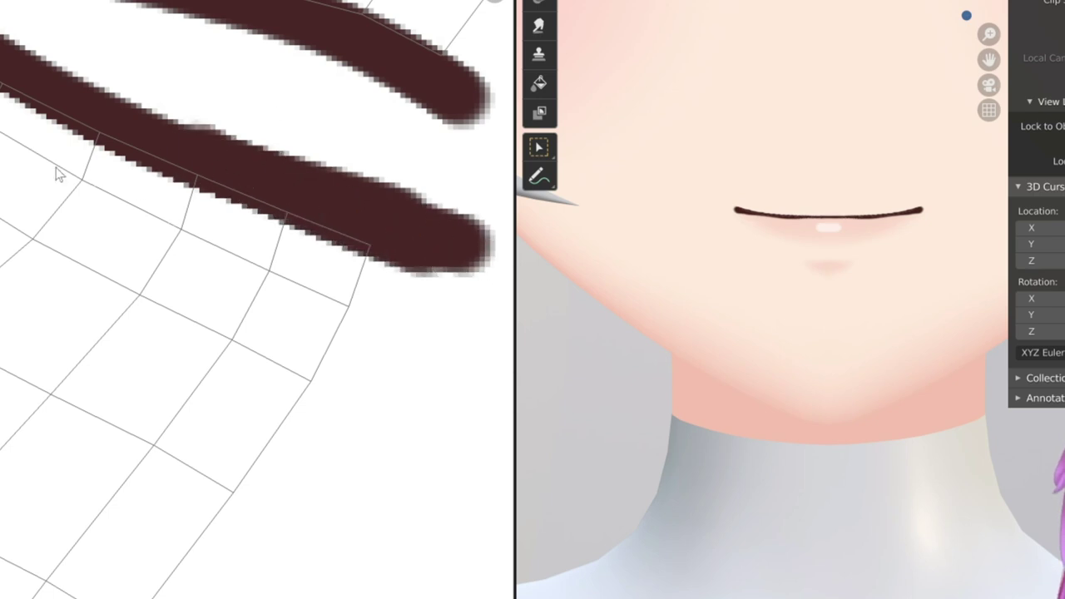
Thicken the left end of the mouth-line stroke into a fuller rounded tip.
shift+middle_drag(571, 356, 602, 392)
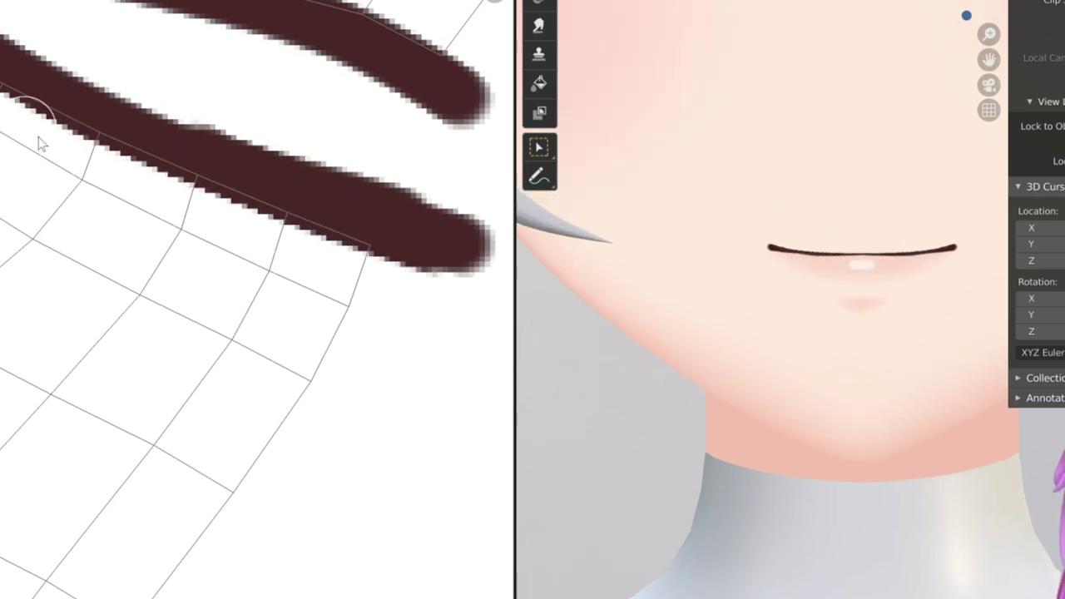
scroll(290, 287, down, 3)
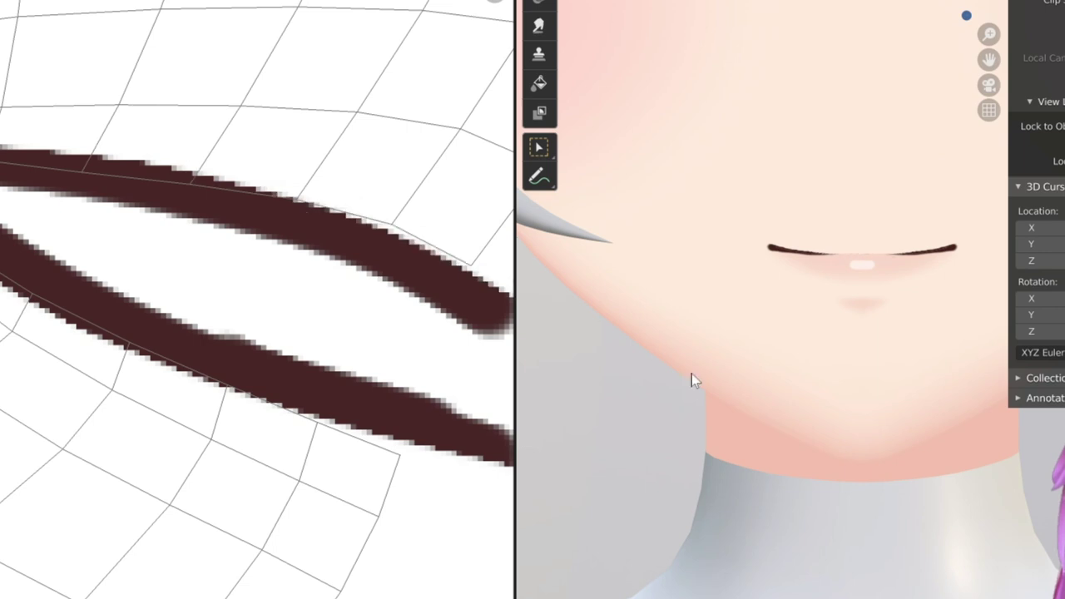
scroll(690, 376, down, 2)
scroll(412, 366, up, 4)
drag(154, 213, 150, 238)
scroll(149, 238, up, 3)
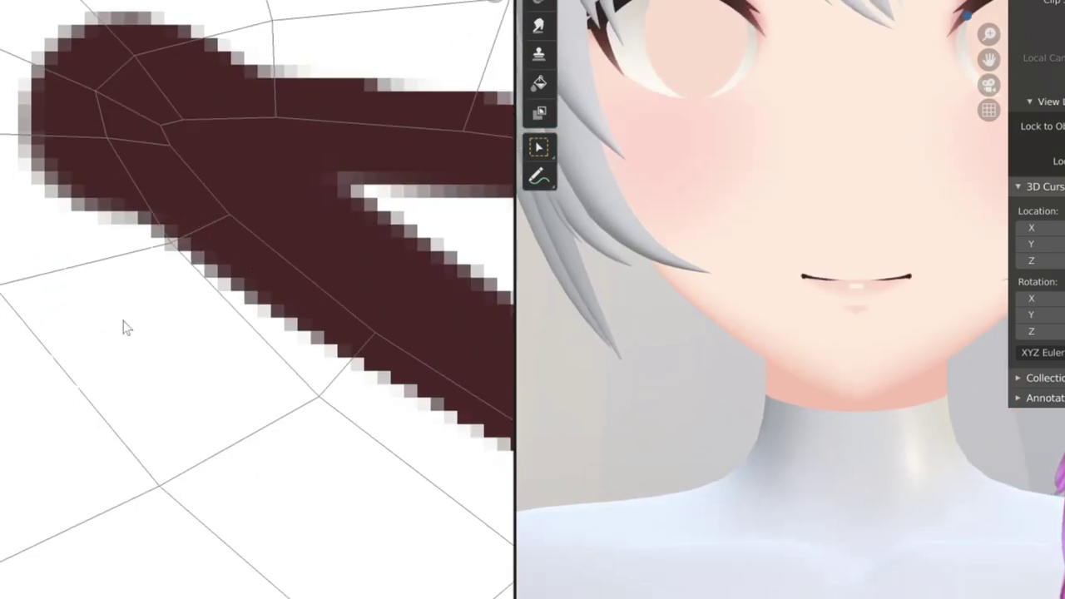
scroll(124, 325, down, 2)
scroll(86, 114, down, 3)
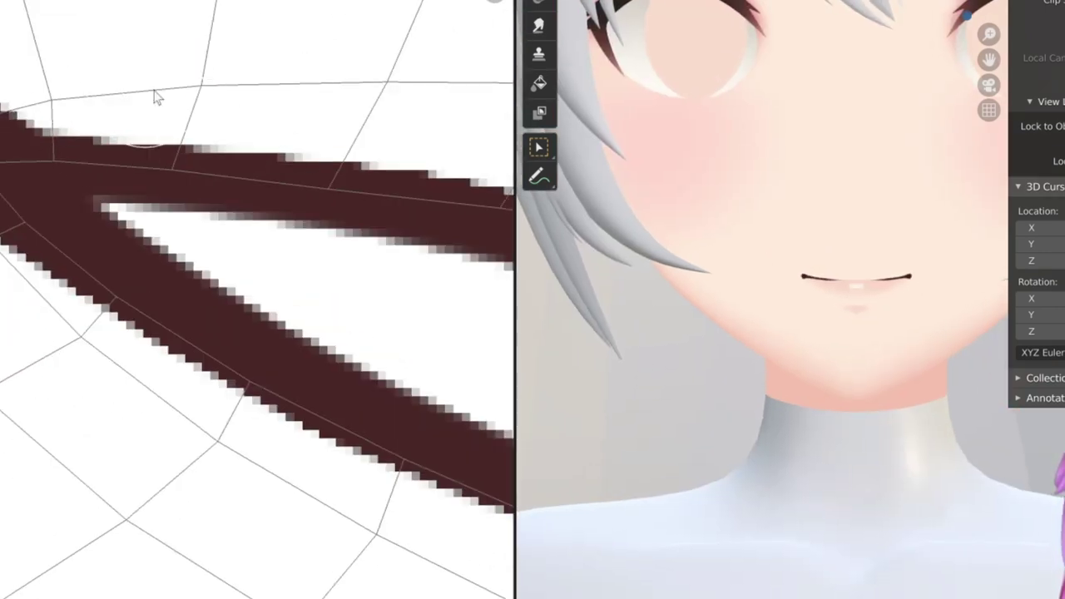
scroll(118, 55, up, 2)
scroll(615, 240, up, 3)
scroll(172, 338, down, 2)
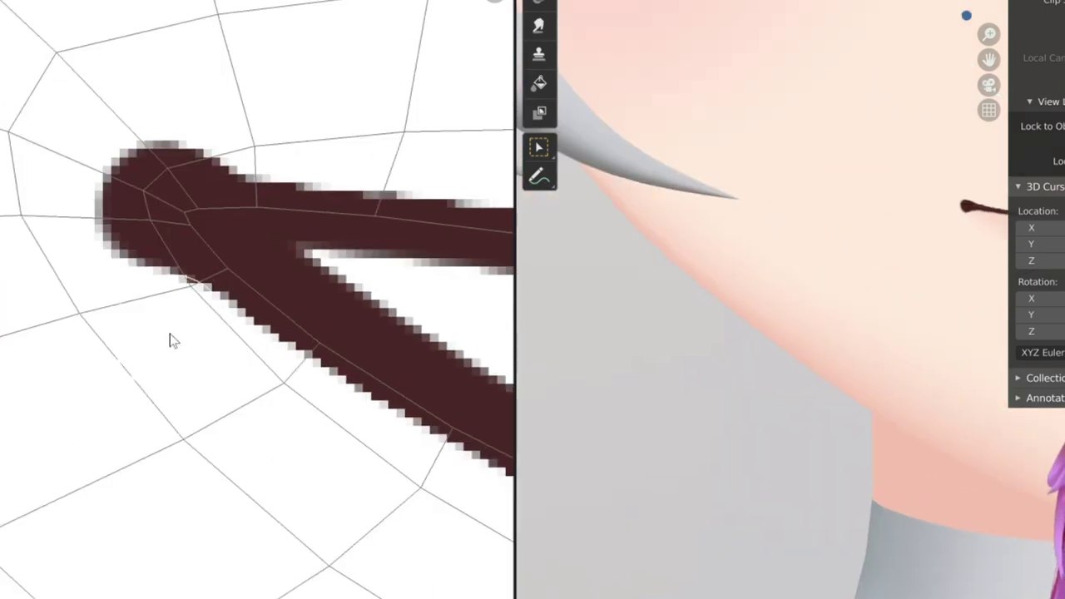
key(n)
key(n)
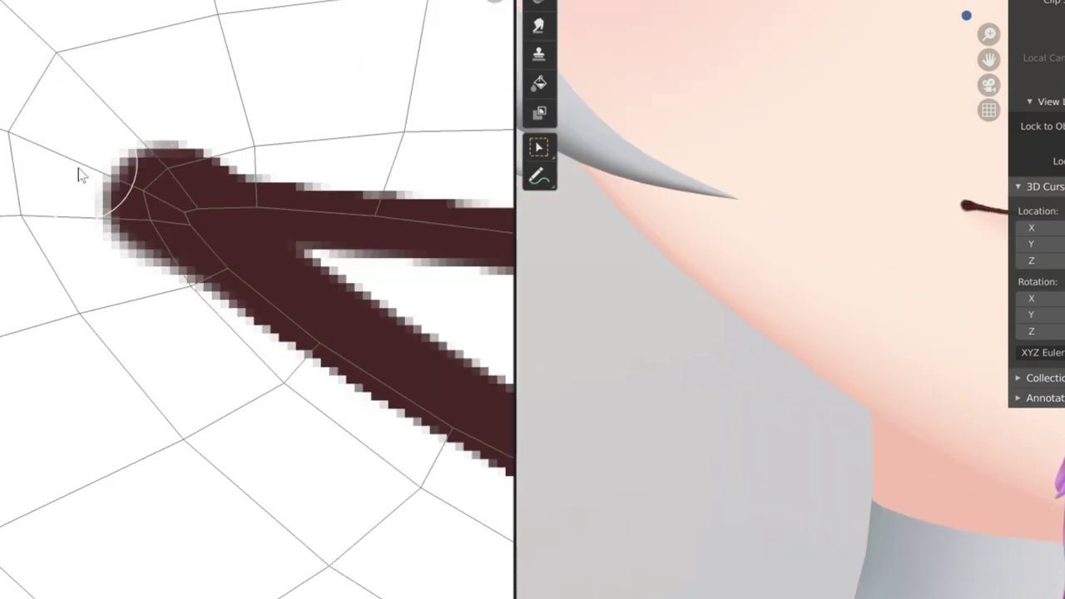
Repaint the lower brown mouth stroke with a thicker line.
scroll(174, 330, down, 3)
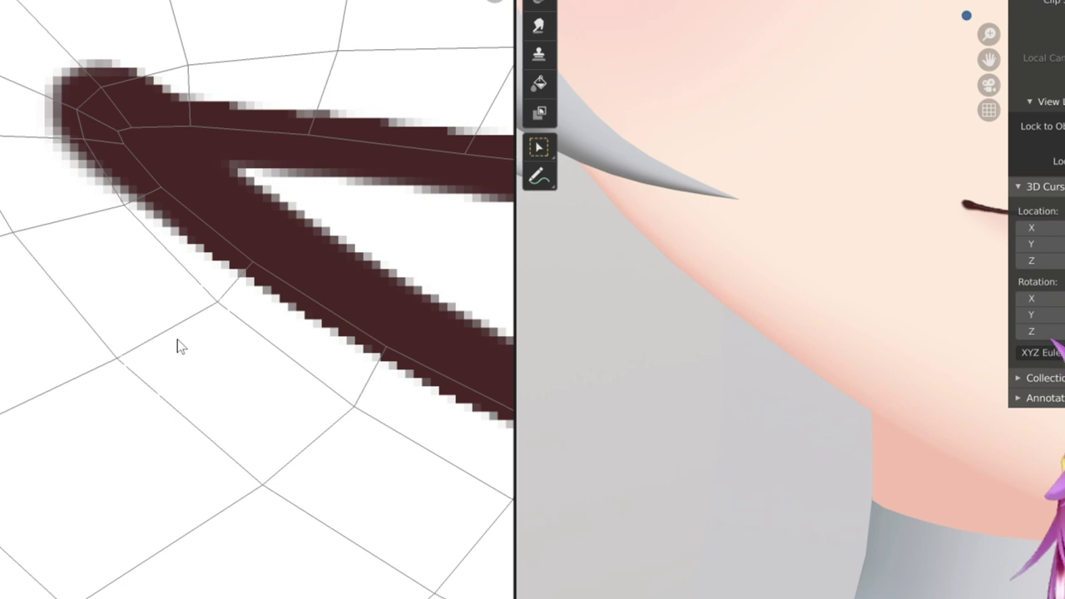
scroll(92, 319, down, 2)
scroll(87, 192, up, 3)
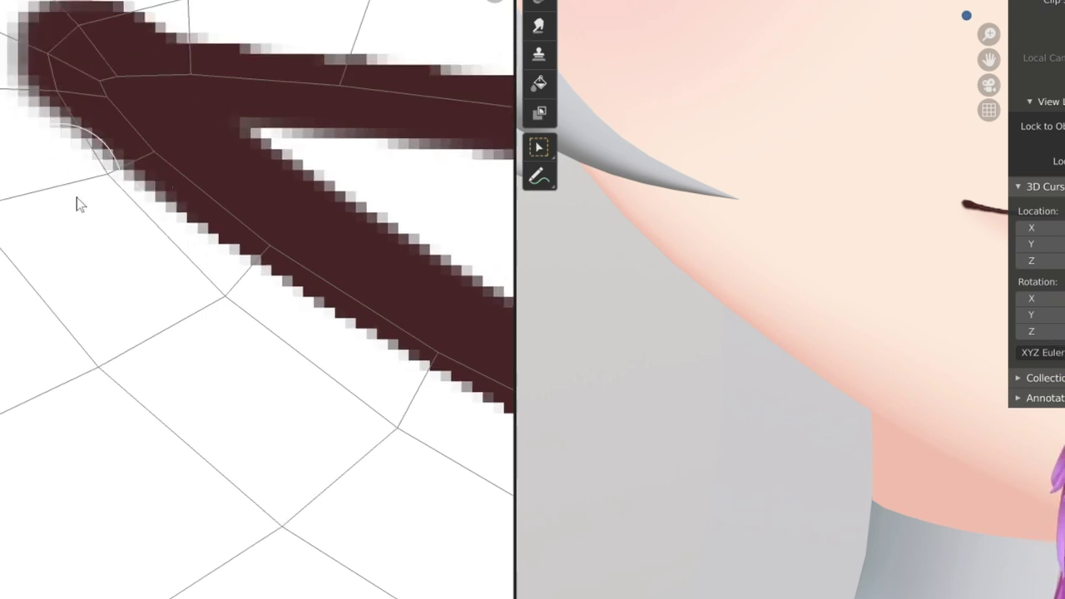
scroll(166, 249, down, 2)
scroll(162, 189, up, 2)
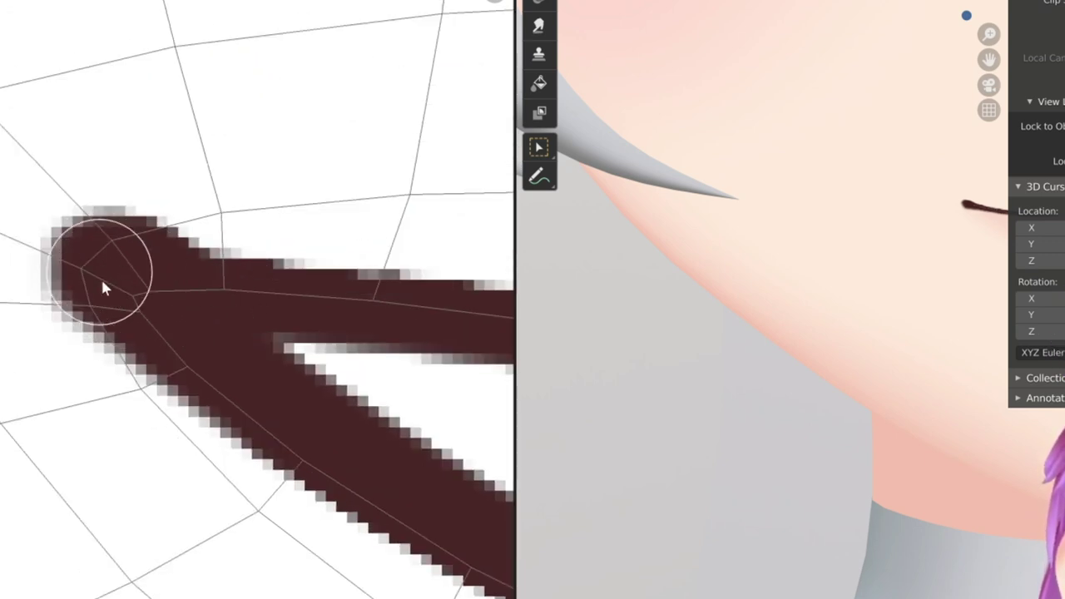
scroll(868, 239, down, 4)
scroll(882, 407, up, 5)
scroll(297, 150, down, 2)
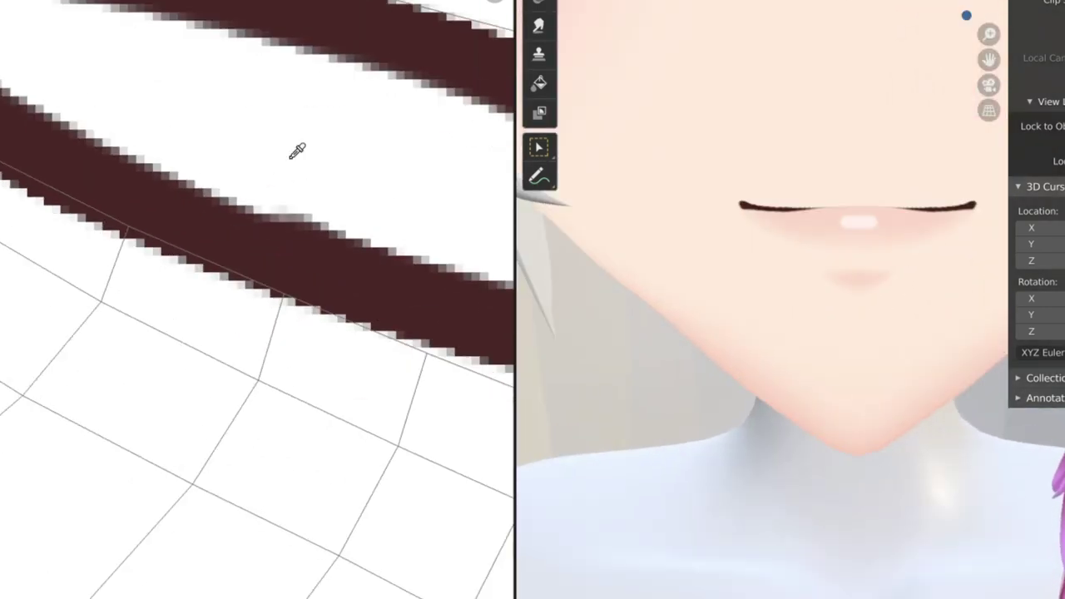
scroll(275, 249, up, 2)
scroll(127, 254, down, 1)
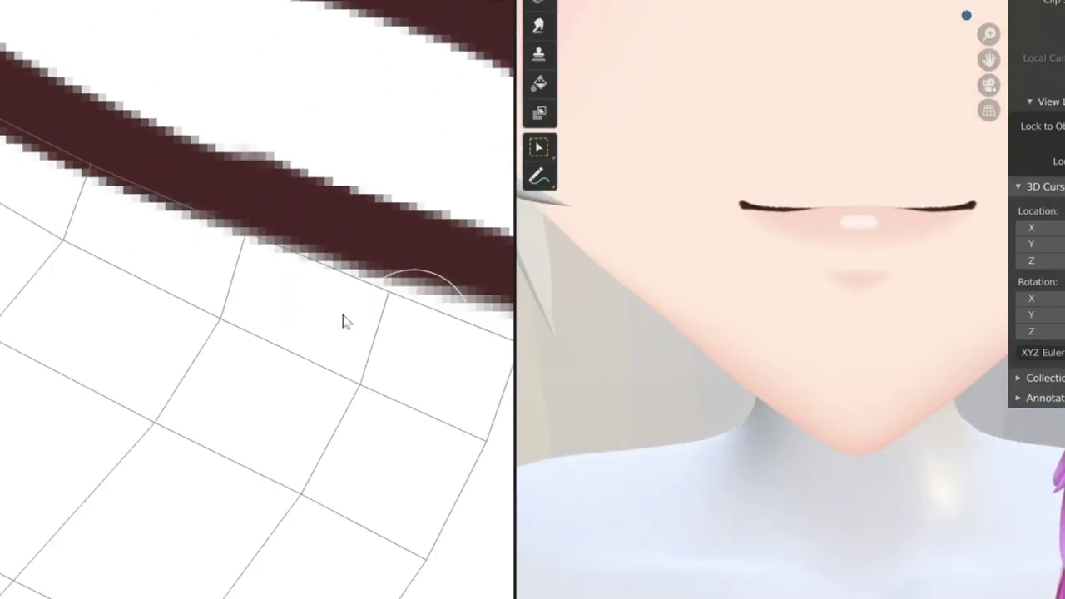
scroll(105, 309, down, 1)
scroll(257, 274, up, 1)
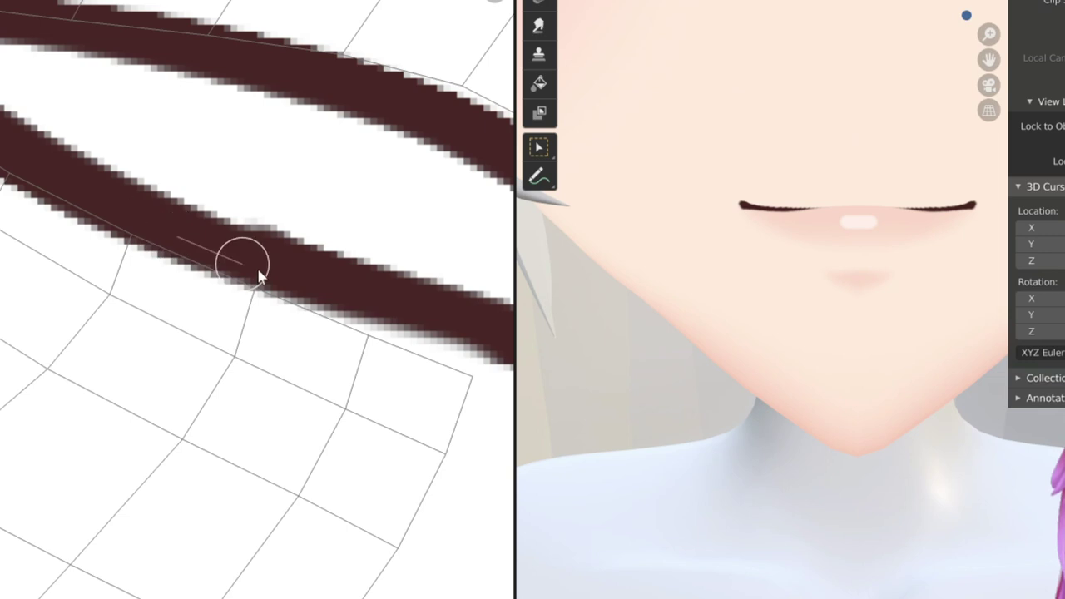
drag(88, 209, 238, 352)
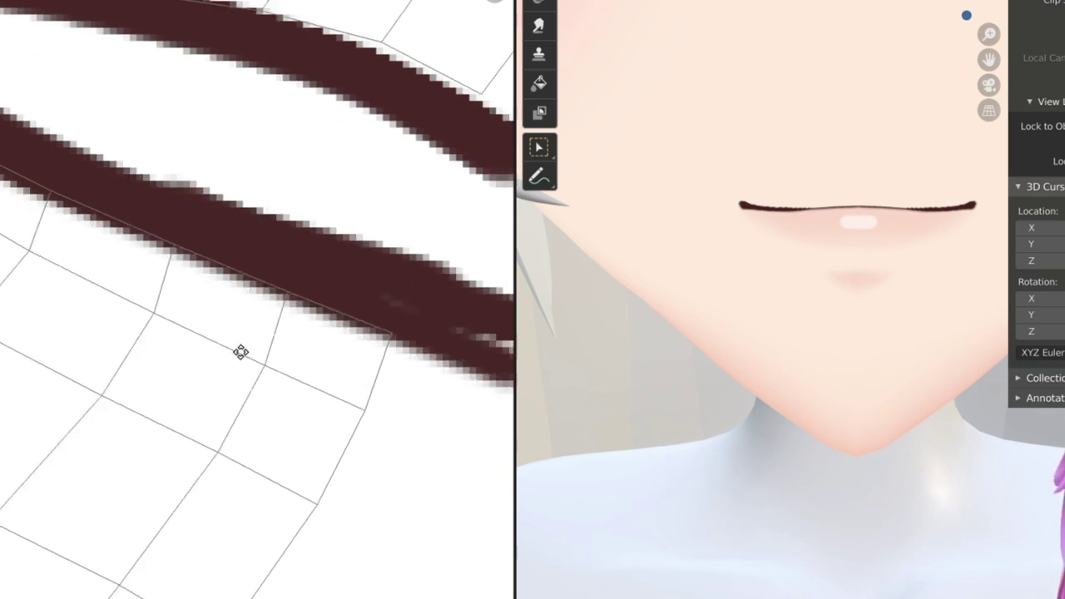
scroll(835, 337, down, 2)
Lower the brush strength twice with Shift+F for a softer brown.
scroll(188, 209, down, 1)
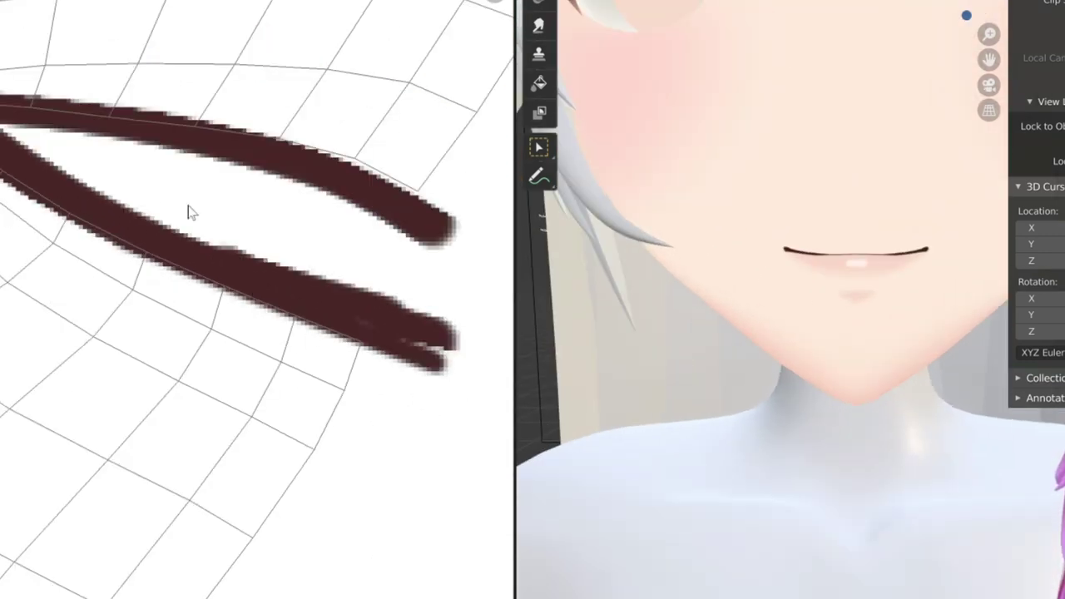
key(shift+f)
click(120, 198)
scroll(178, 238, down, 2)
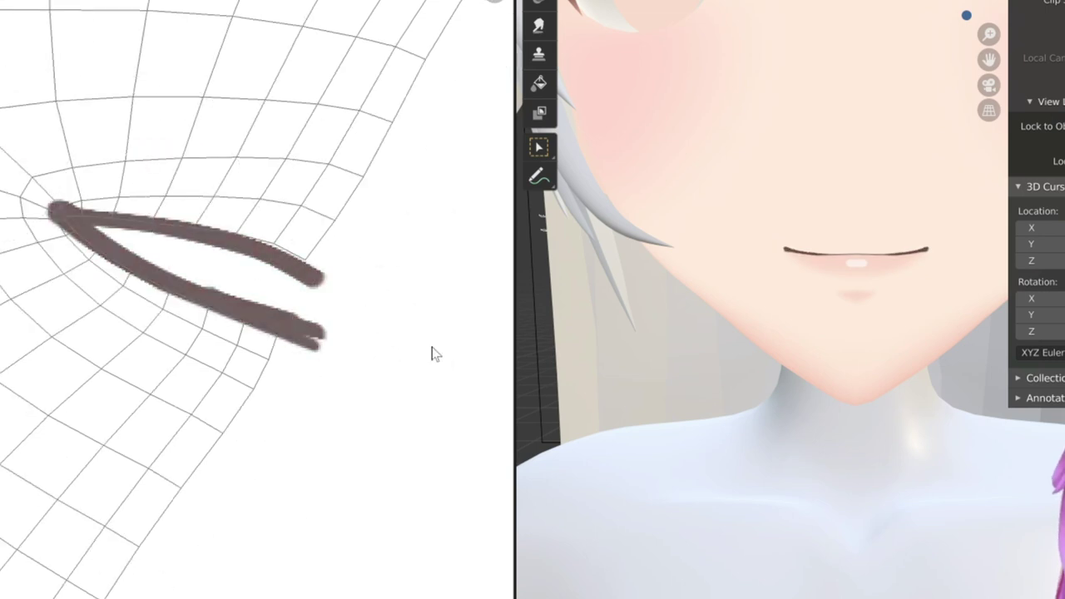
scroll(214, 397, up, 1)
scroll(136, 254, up, 3)
key(shift+f)
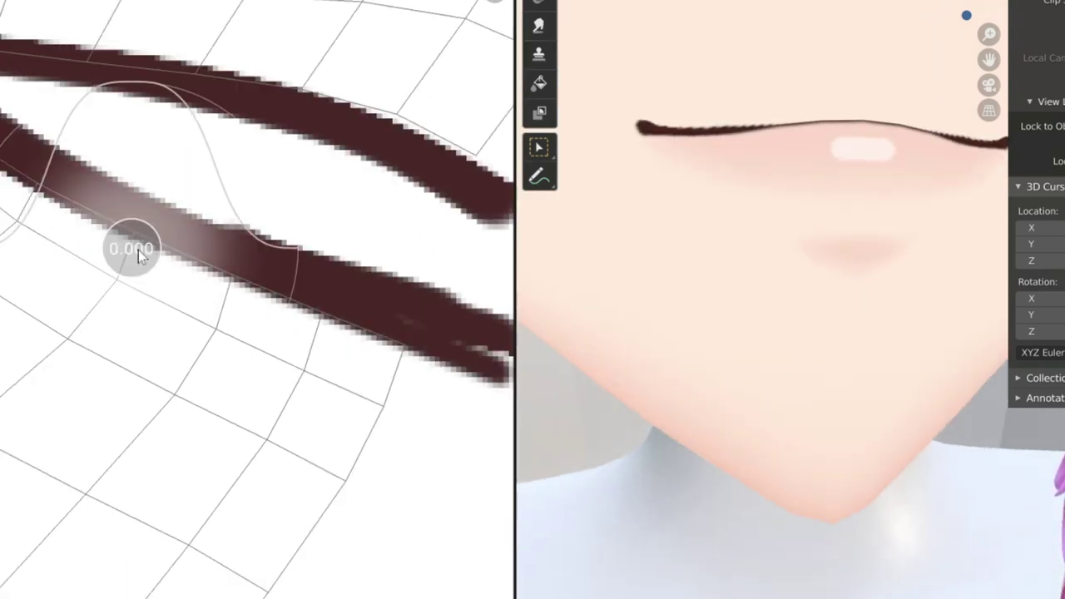
click(87, 262)
scroll(87, 263, down, 1)
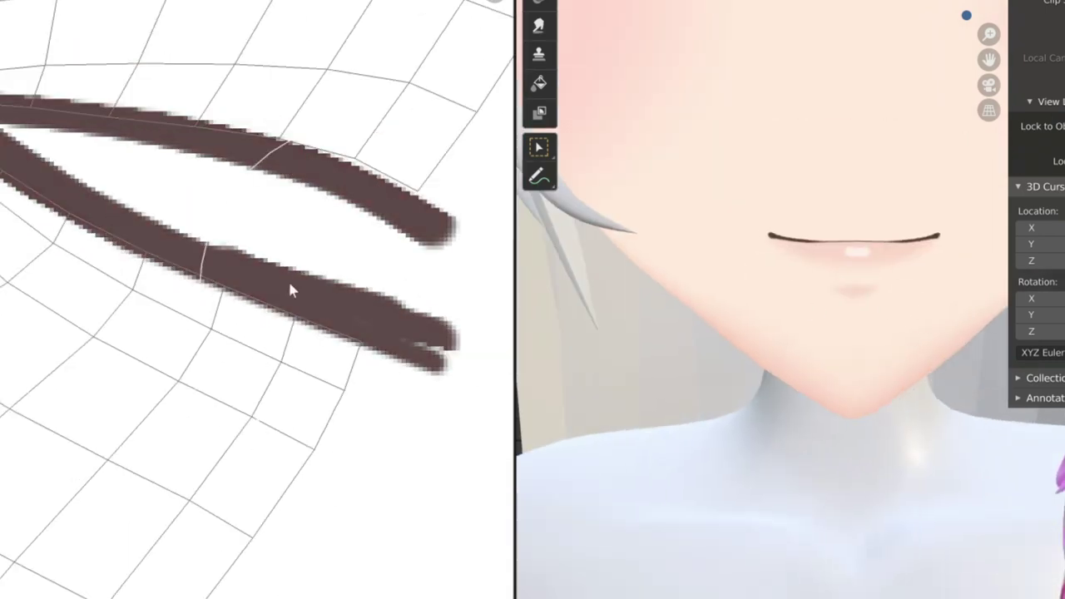
Orbit and zoom around the mouth to inspect the cleaned-up smile line.
scroll(291, 287, down, 2)
scroll(831, 380, down, 3)
middle_drag(831, 380, 799, 383)
scroll(80, 328, up, 3)
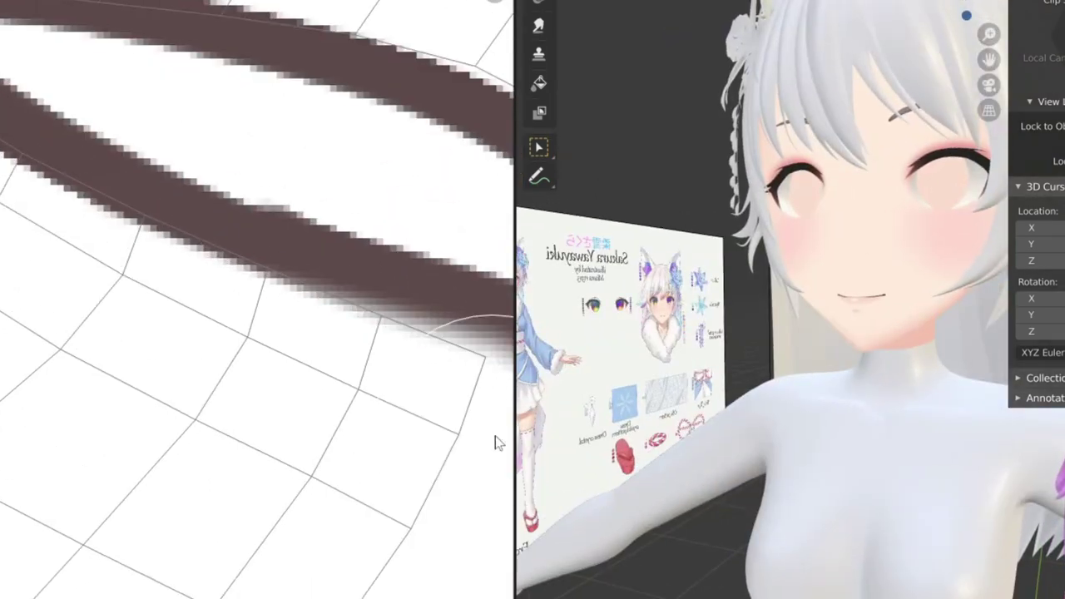
scroll(228, 277, down, 1)
scroll(872, 347, up, 5)
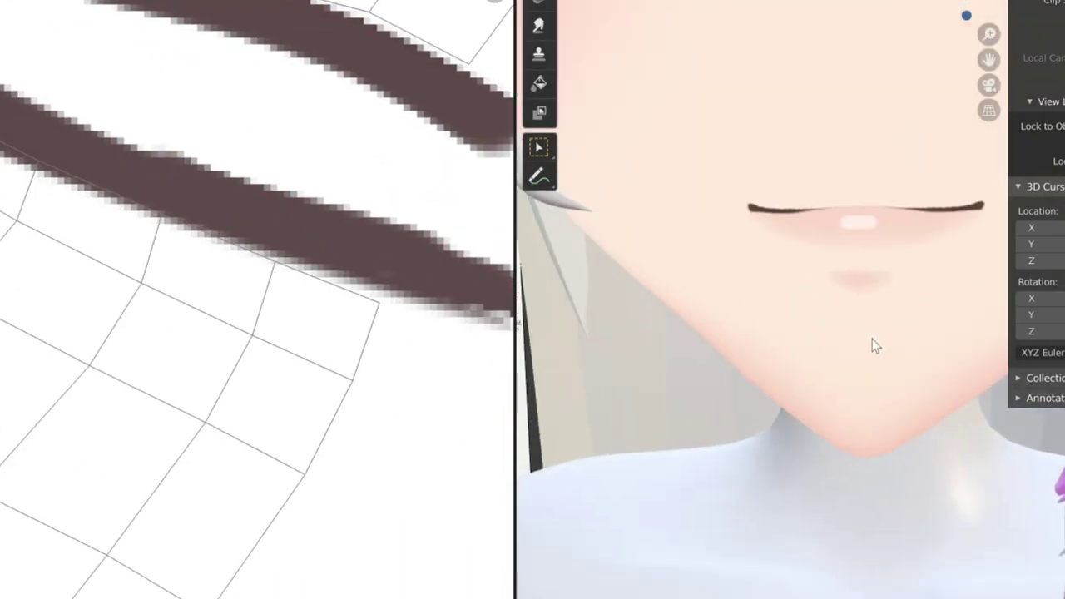
middle_drag(871, 347, 694, 261)
scroll(129, 158, up, 3)
scroll(129, 158, down, 1)
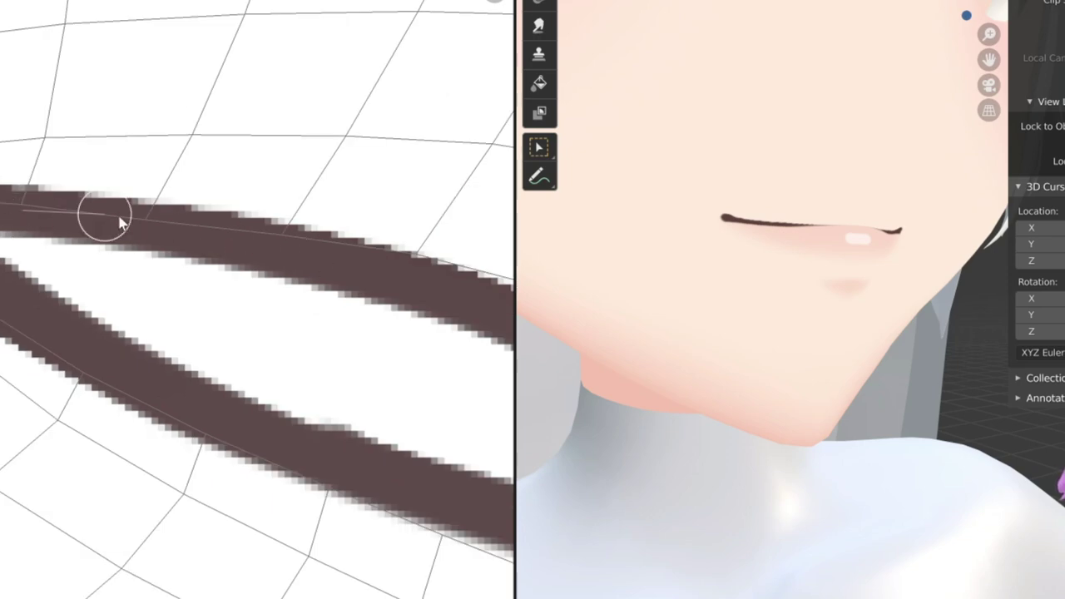
scroll(50, 191, up, 1)
scroll(280, 221, down, 1)
scroll(858, 332, down, 4)
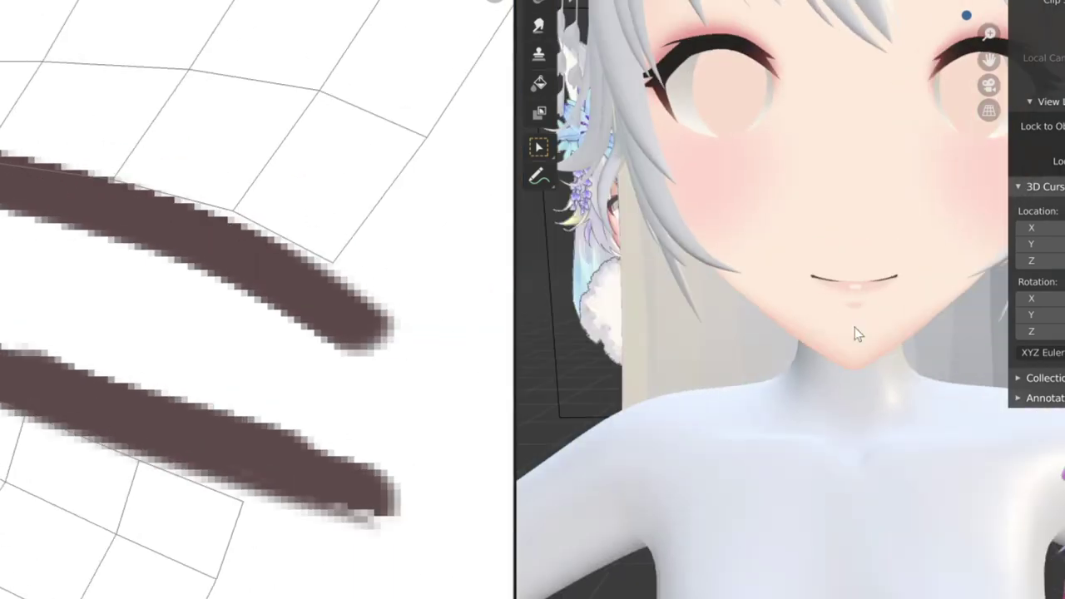
scroll(196, 333, down, 4)
scroll(1037, 208, down, 5)
Paint two pink shading strokes along the mouth, meeting at a shared left tip in a V.
scroll(162, 197, up, 2)
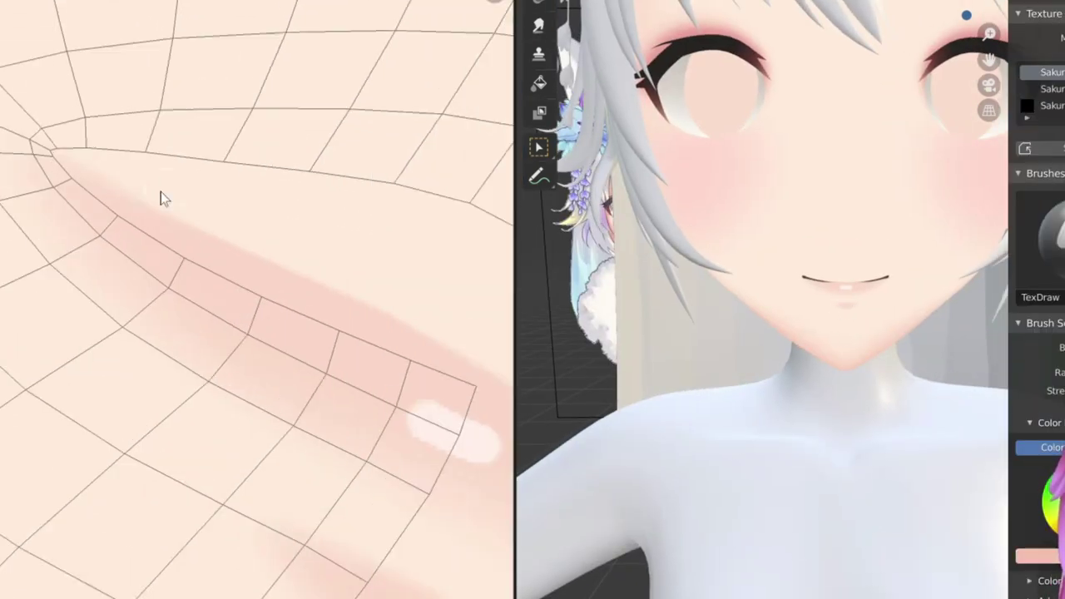
scroll(66, 198, up, 1)
drag(9, 117, 320, 309)
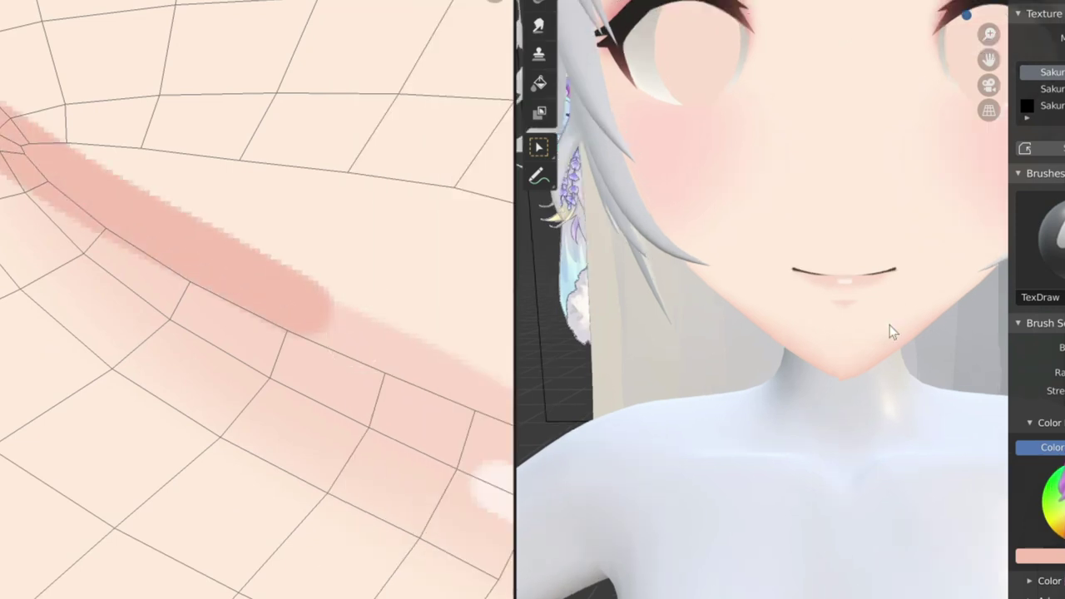
scroll(891, 328, up, 3)
drag(8, 135, 504, 298)
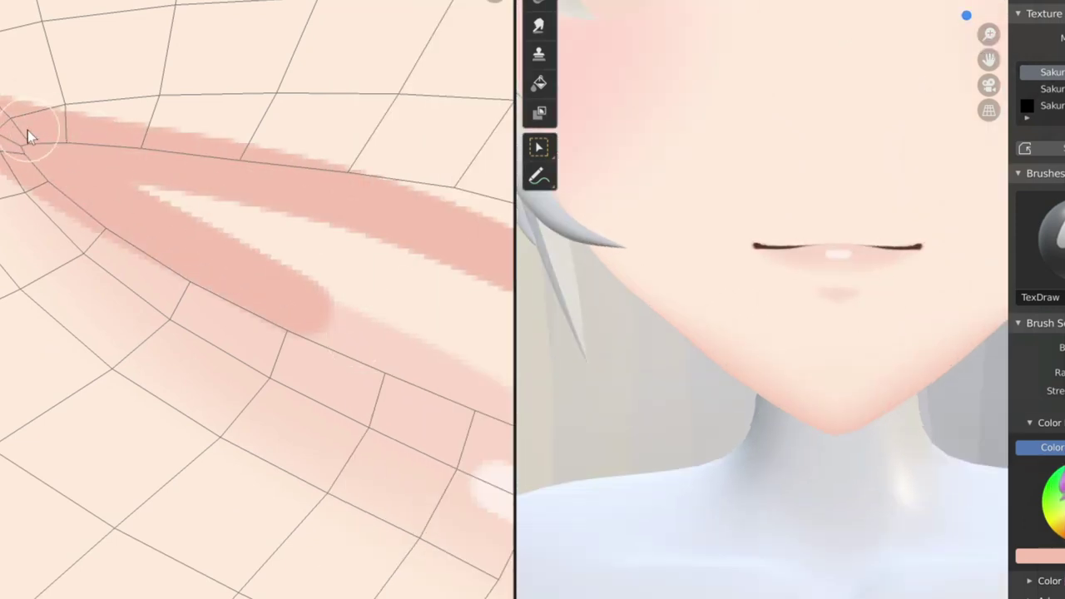
scroll(713, 266, up, 3)
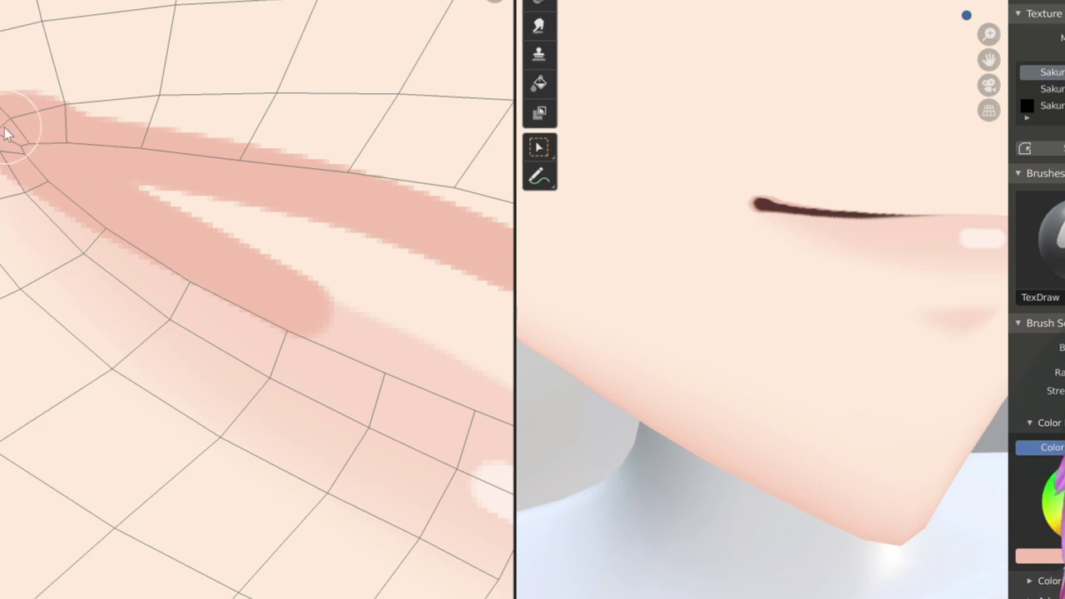
scroll(794, 283, down, 2)
scroll(857, 340, down, 3)
Smear the pink nose blush wider to the right, then return to normal painting.
scroll(222, 322, down, 5)
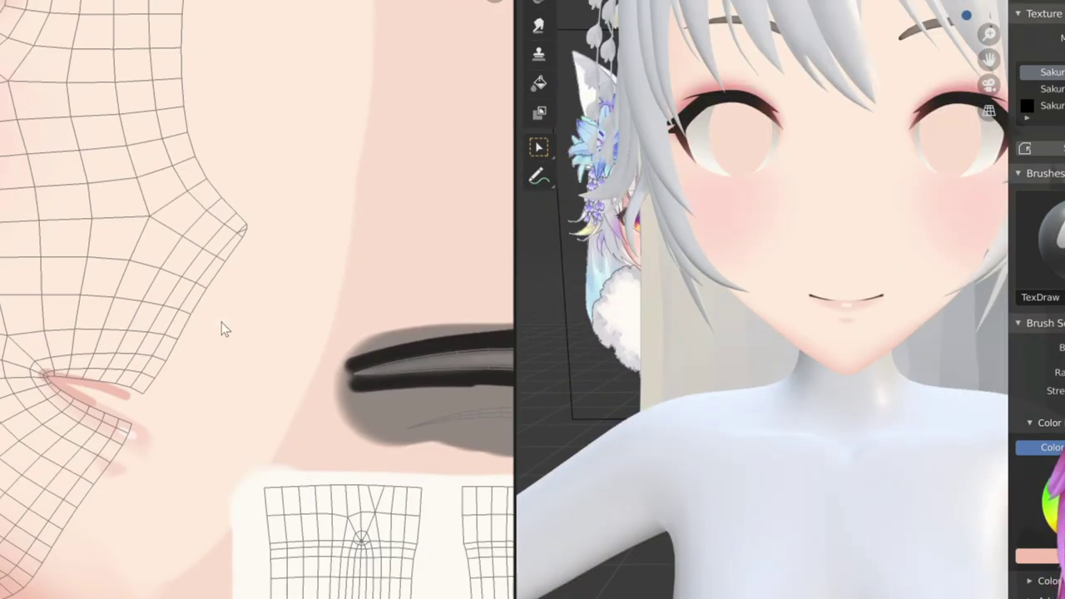
scroll(253, 262, up, 2)
scroll(253, 262, down, 2)
scroll(305, 163, up, 3)
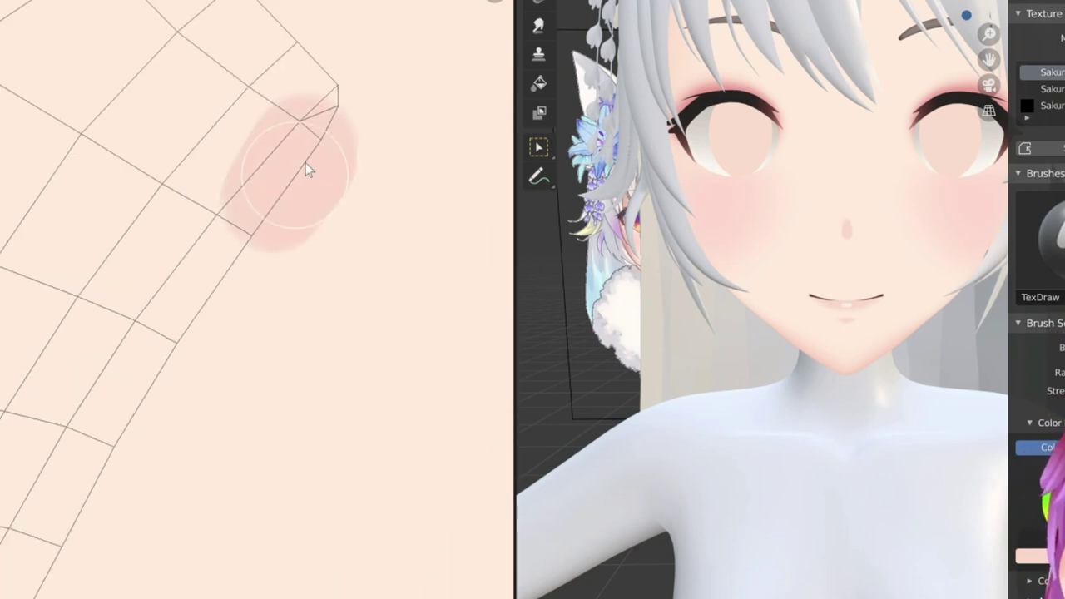
scroll(254, 233, down, 2)
key(shift+space)
key(shift+space)
mouse_move(236, 309)
mouse_down()
mouse_move(261, 247)
mouse_move(242, 341)
mouse_up()
scroll(770, 290, up, 3)
scroll(771, 290, up, 2)
key(shift+space)
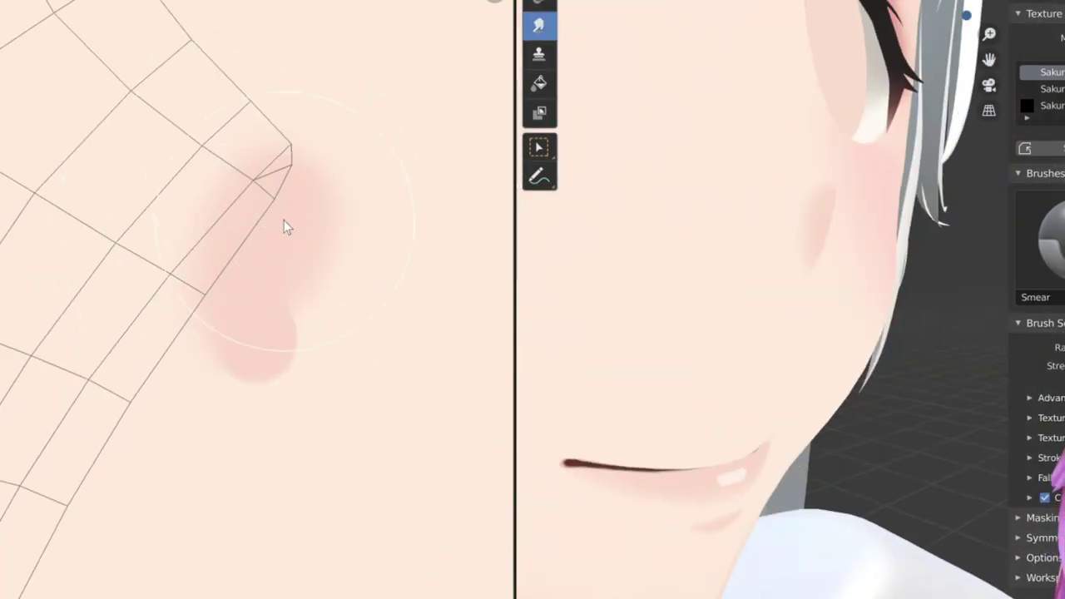
Draw a short brown nose line, redoing the stroke once.
key(ctrl+z)
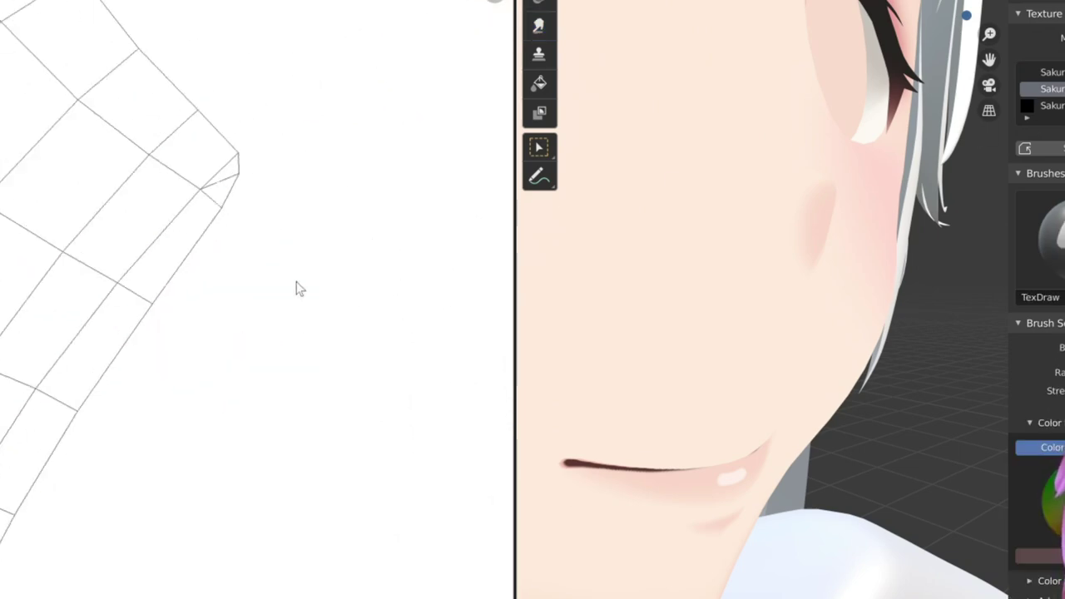
drag(254, 131, 200, 221)
key(ctrl+z)
drag(258, 151, 208, 283)
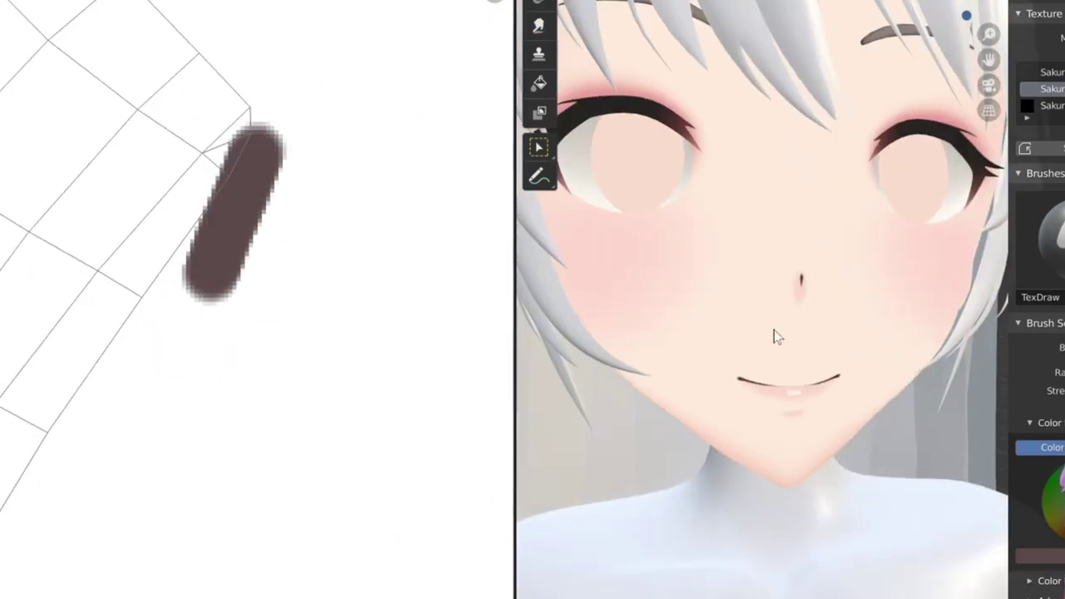
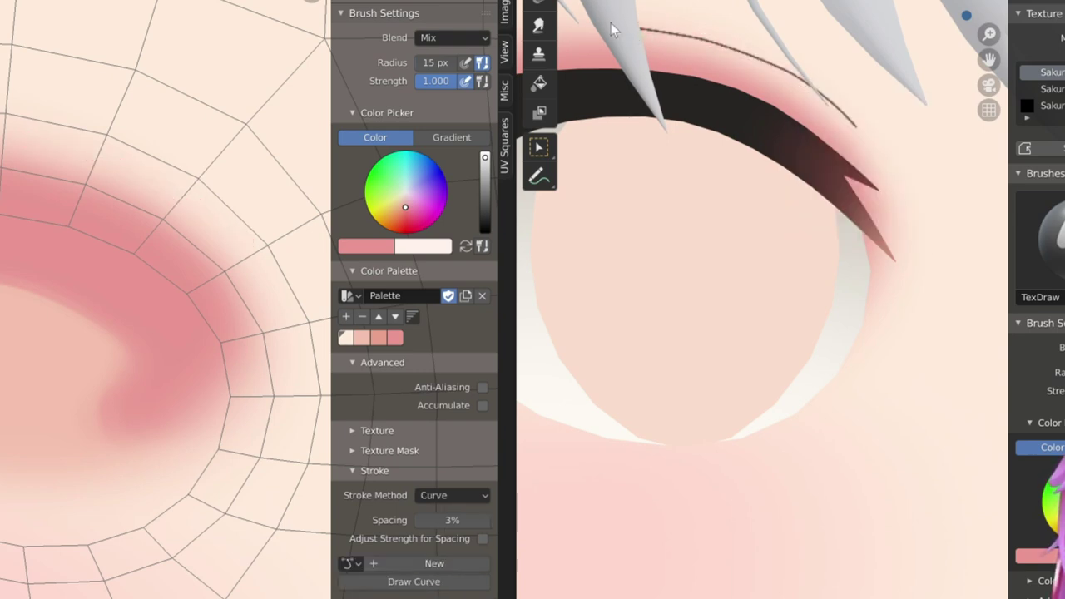
Paint a pink stroke along the upper eyelid curve, then dab a small white highlight.
drag(811, 57, 797, 57)
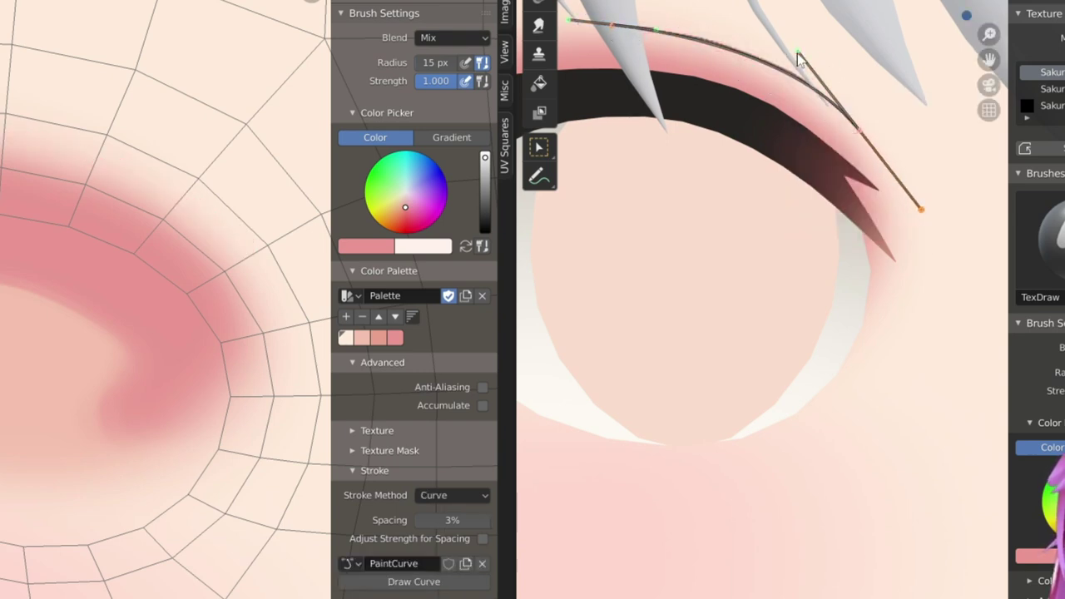
key(Return)
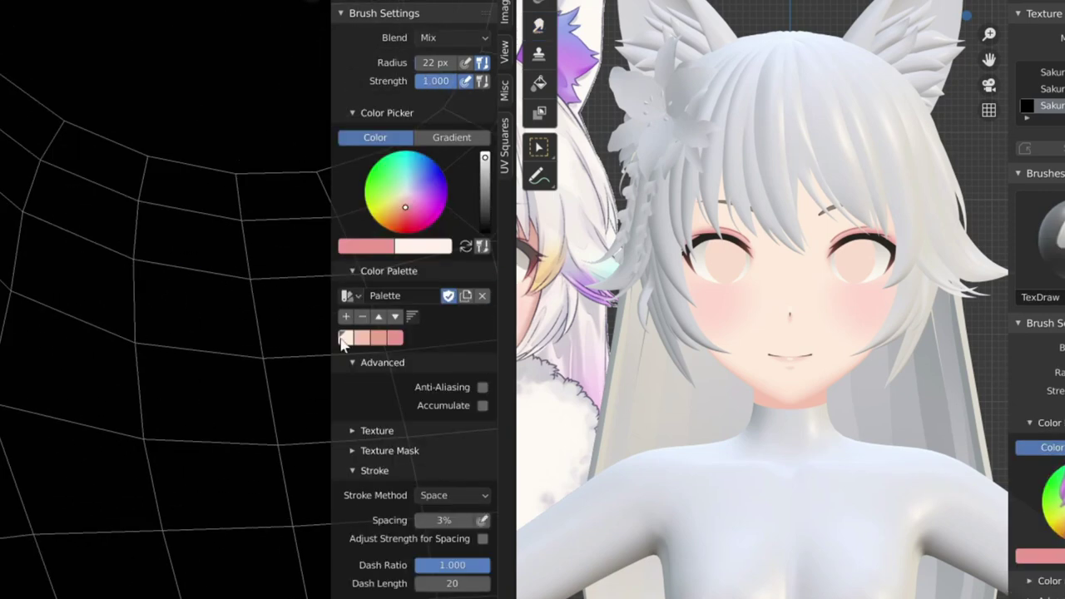
click(345, 338)
key(f)
key(shift+f)
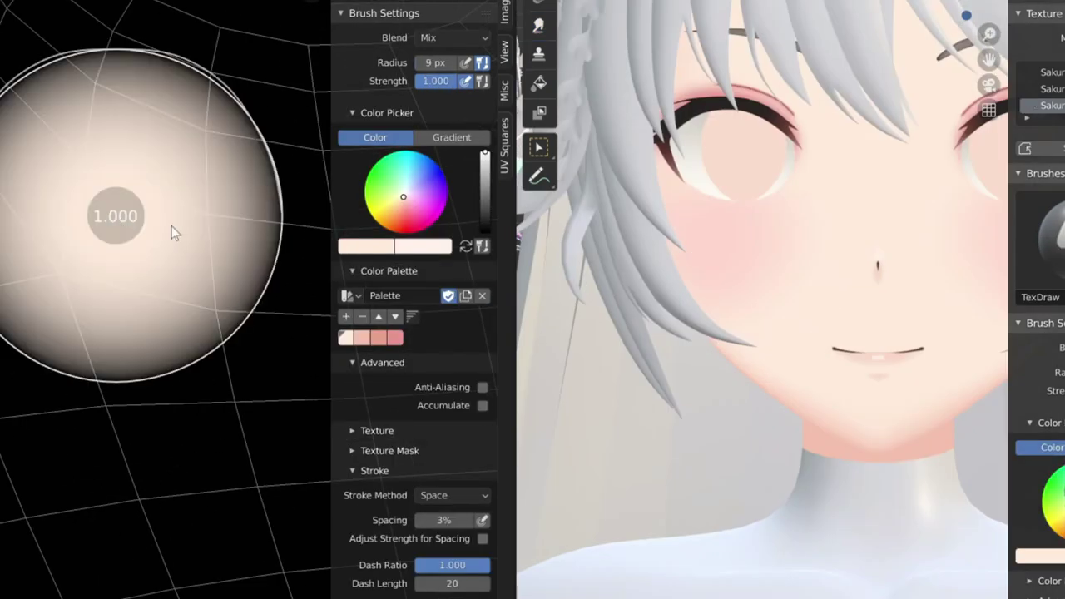
click(171, 225)
click(152, 208)
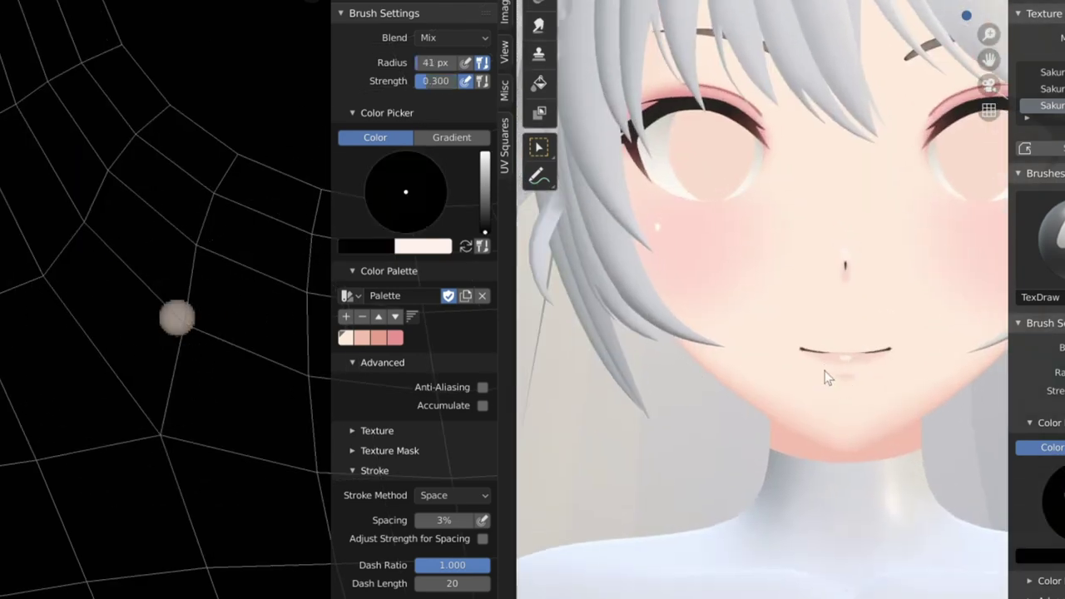
scroll(828, 377, up, 5)
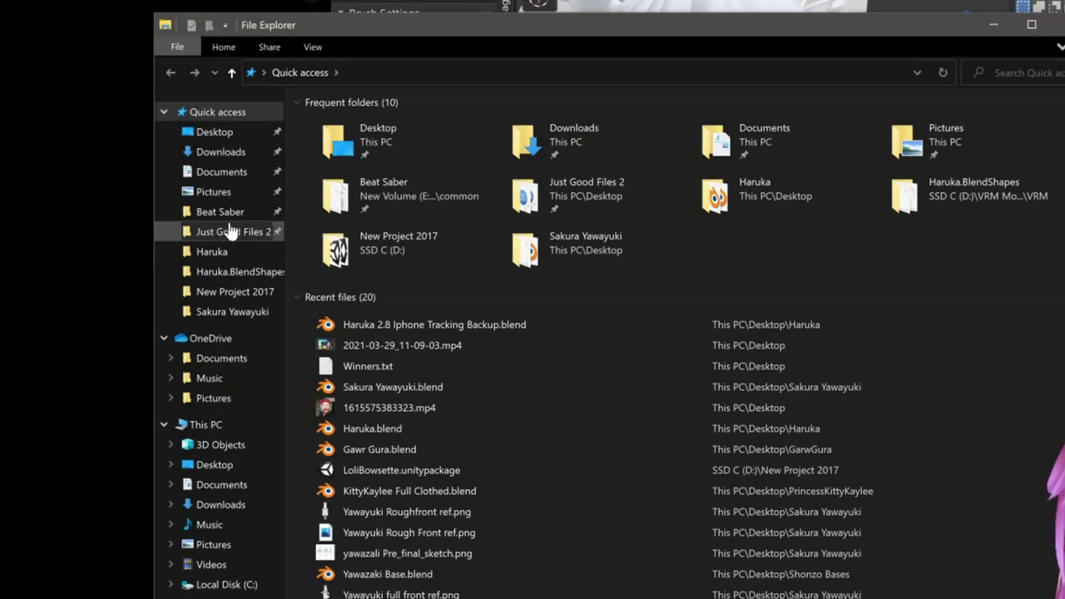
Launch Krita (x64) from the Start menu.
key(super)
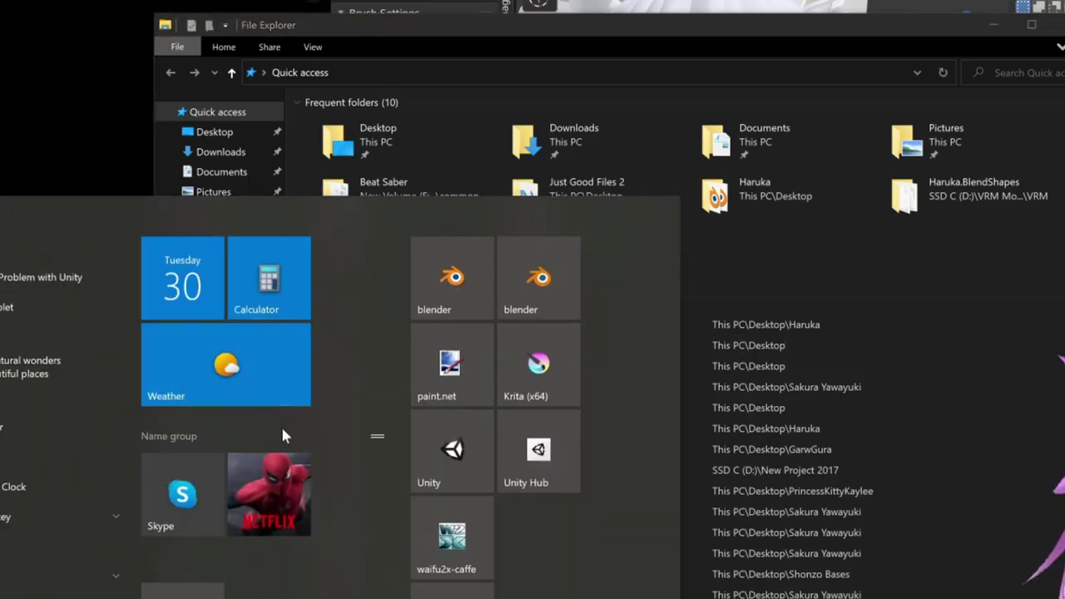
click(541, 399)
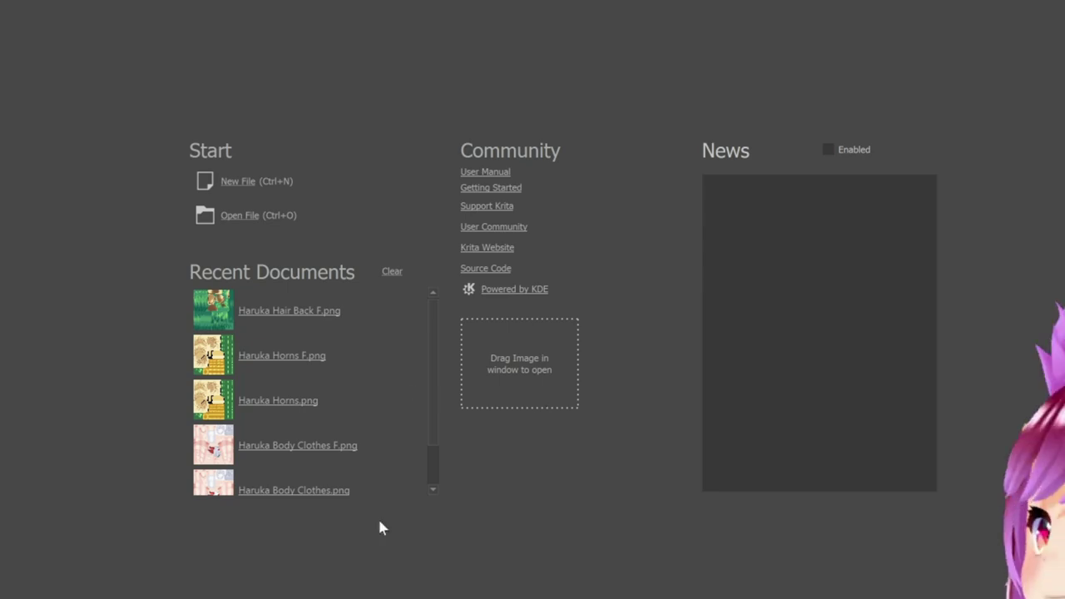
Open the Sakura Yawayuki folder in File Explorer and move its window aside.
click(382, 592)
click(232, 311)
drag(681, 26, 394, 12)
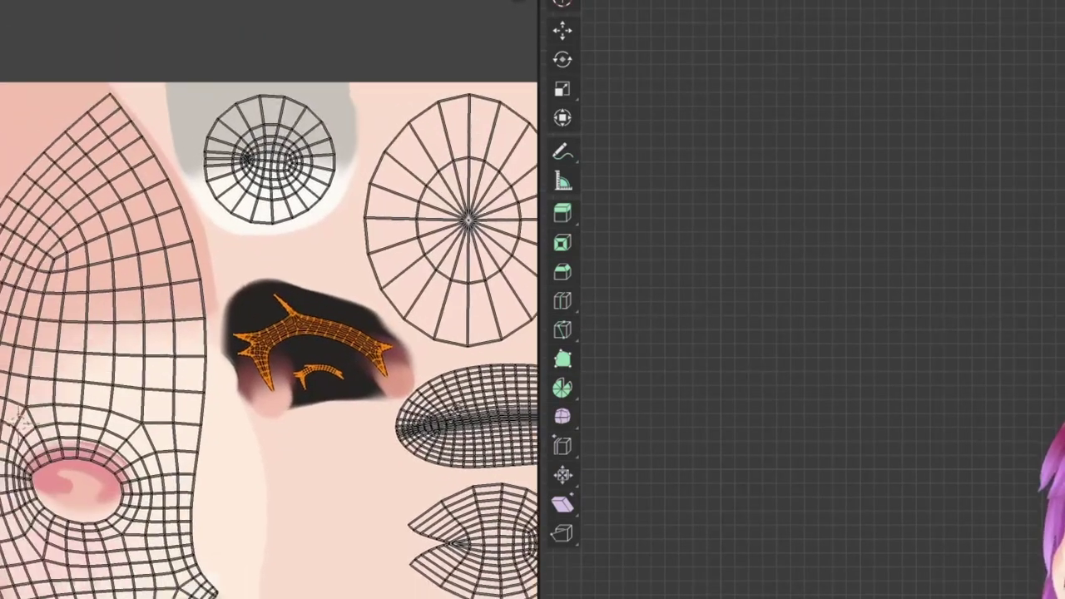
Select the large circular iris island and scale it down.
click(381, 239)
middle_drag(381, 240, 422, 195)
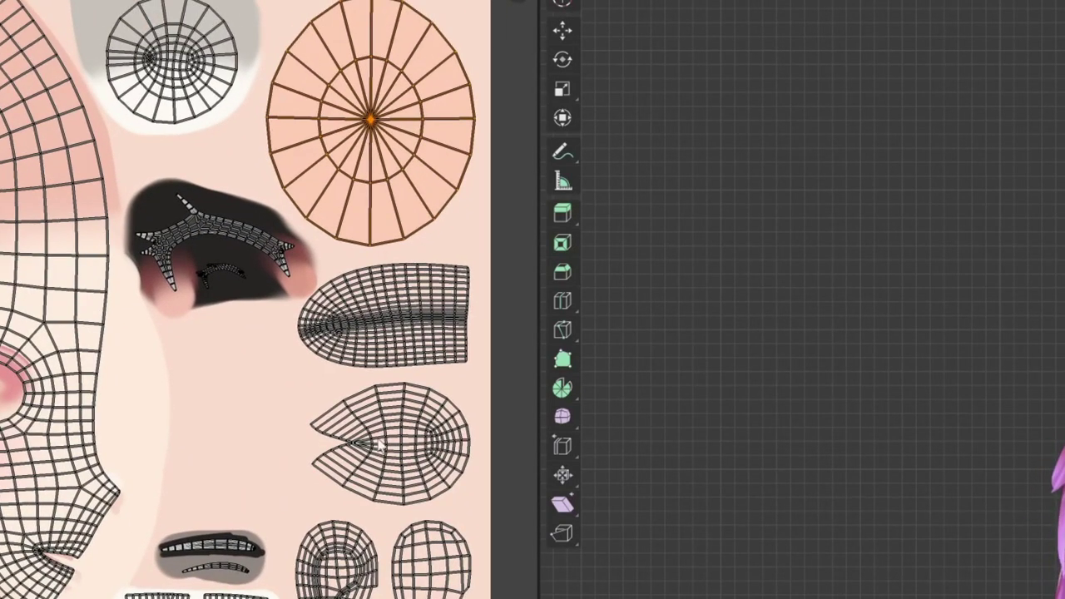
middle_drag(515, 158, 509, 250)
key(s)
click(467, 322)
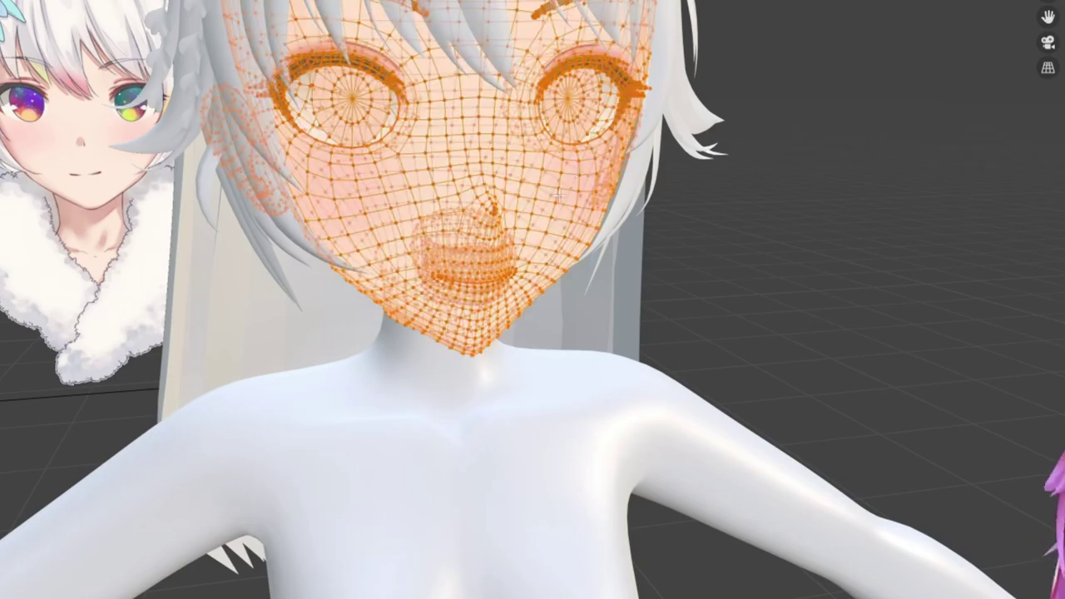
Select the eye islands and place them to the left of the circle island.
key(l)
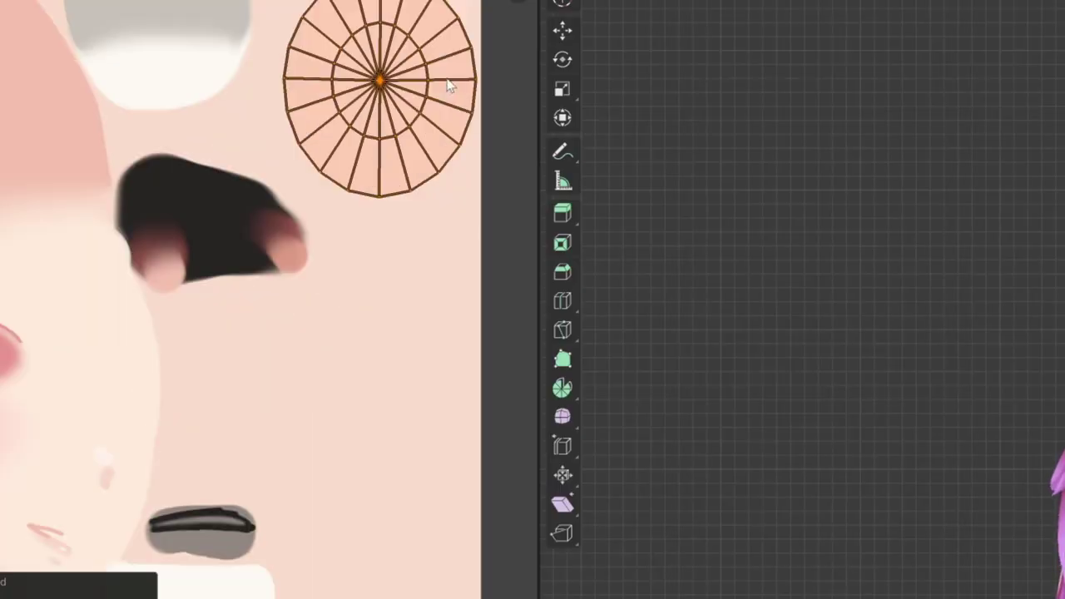
drag(445, 88, 442, 336)
scroll(432, 196, up, 2)
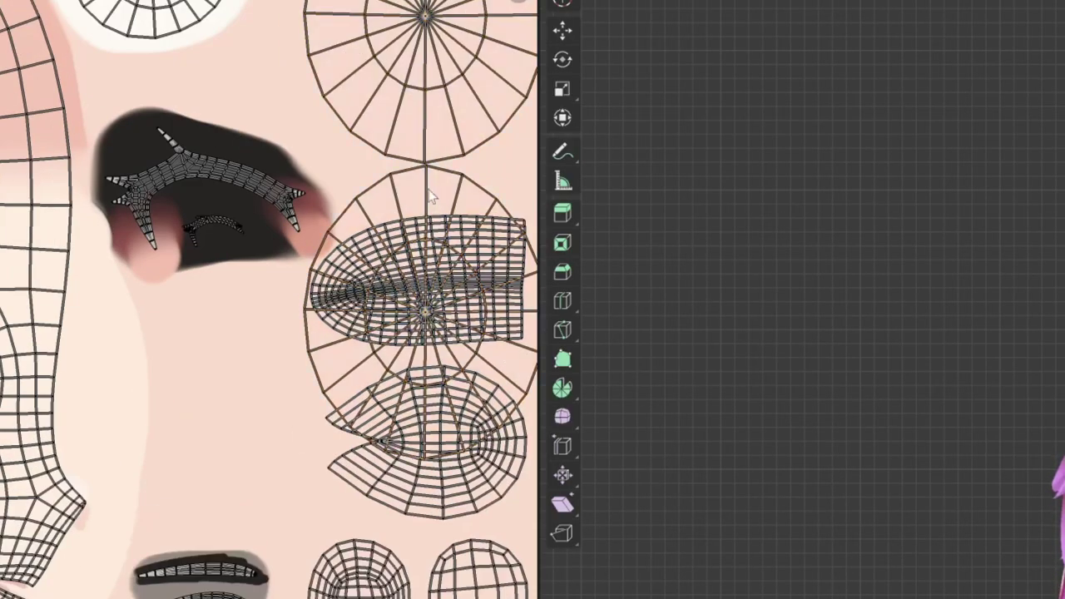
scroll(368, 250, down, 1)
key(g)
click(284, 402)
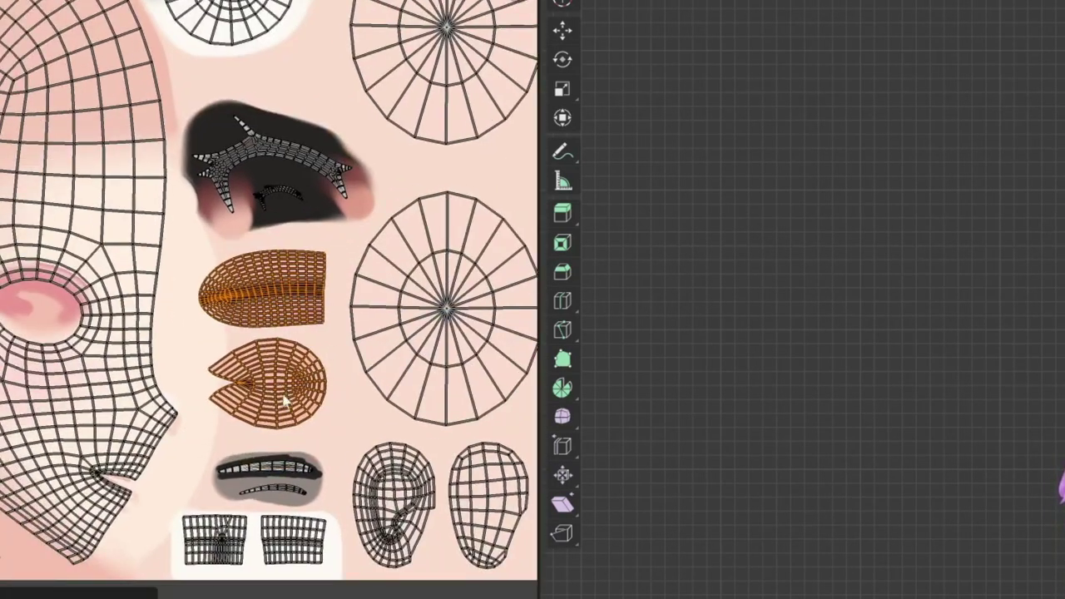
Select the lower circle island and nudge it up slightly.
scroll(344, 427, up, 1)
scroll(366, 429, up, 1)
scroll(391, 432, up, 1)
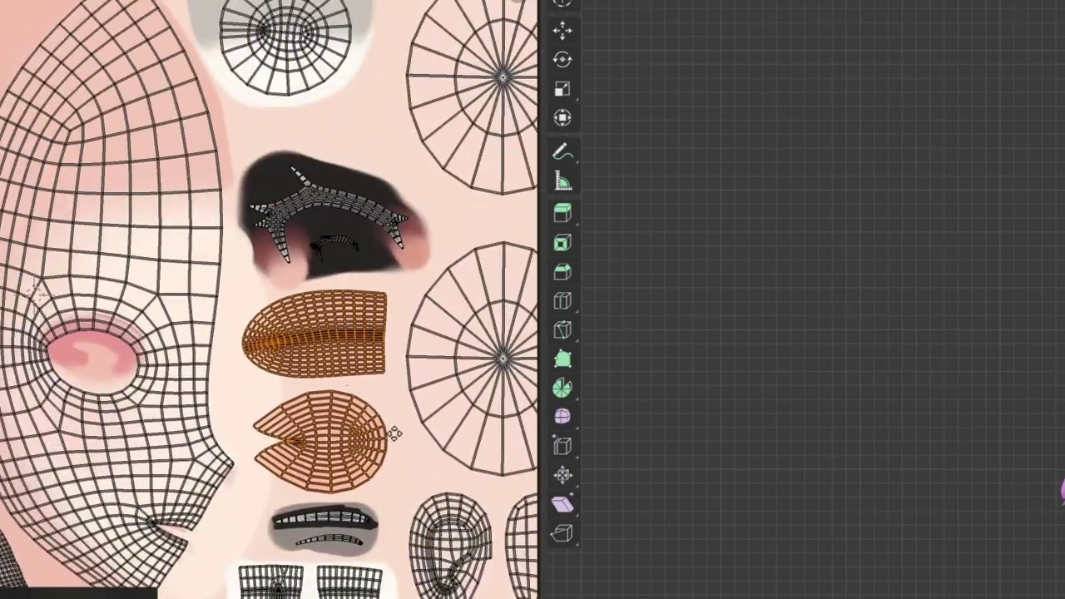
scroll(395, 405, down, 1)
click(348, 377)
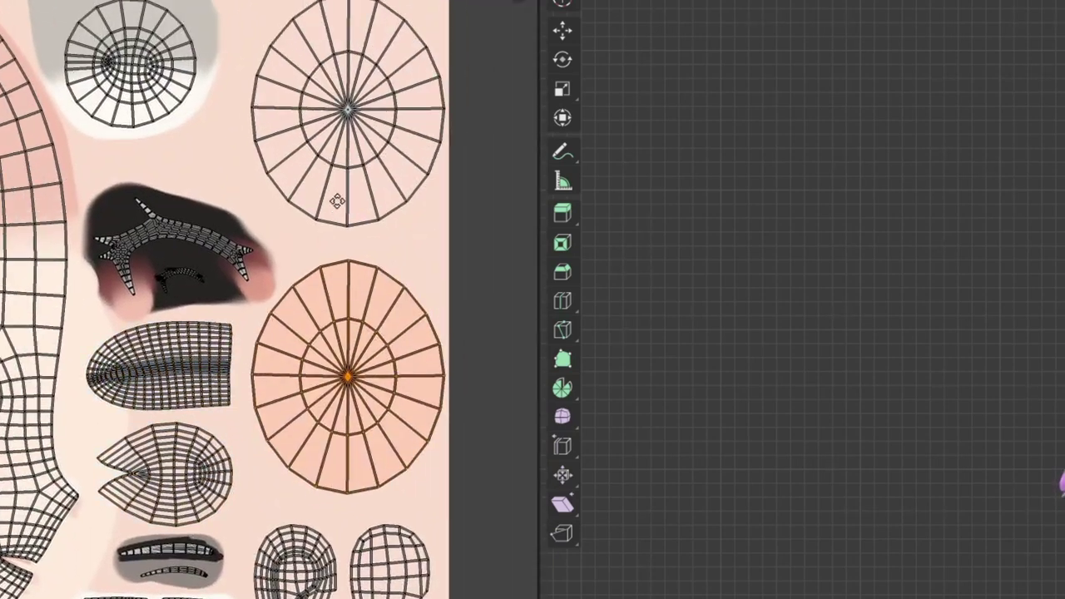
click(337, 198)
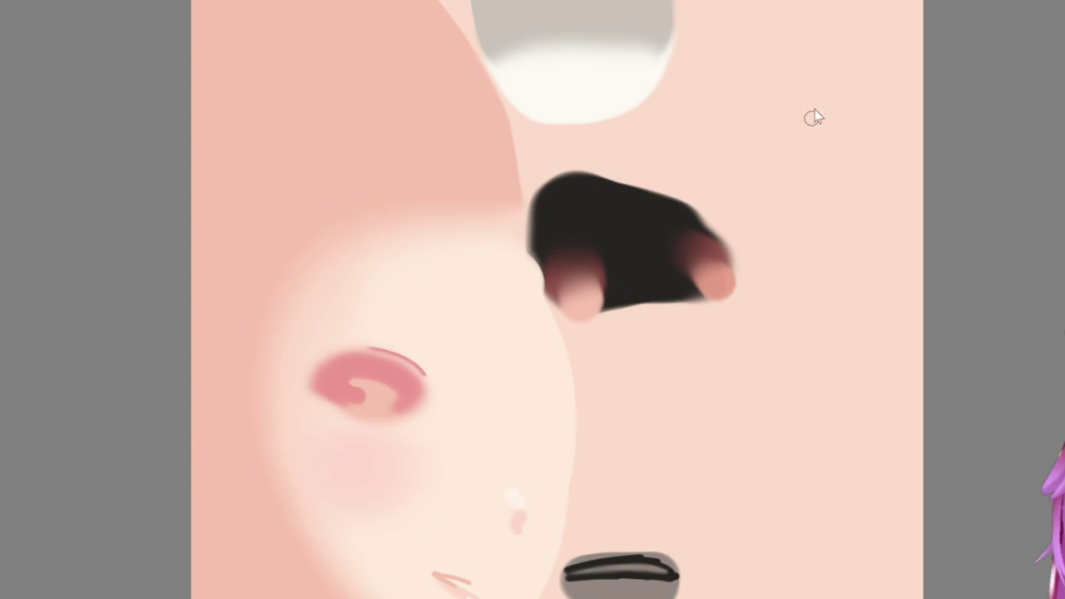
Place the teal eye image at the upper left and the purple eye image at the upper right.
key(alt+Tab)
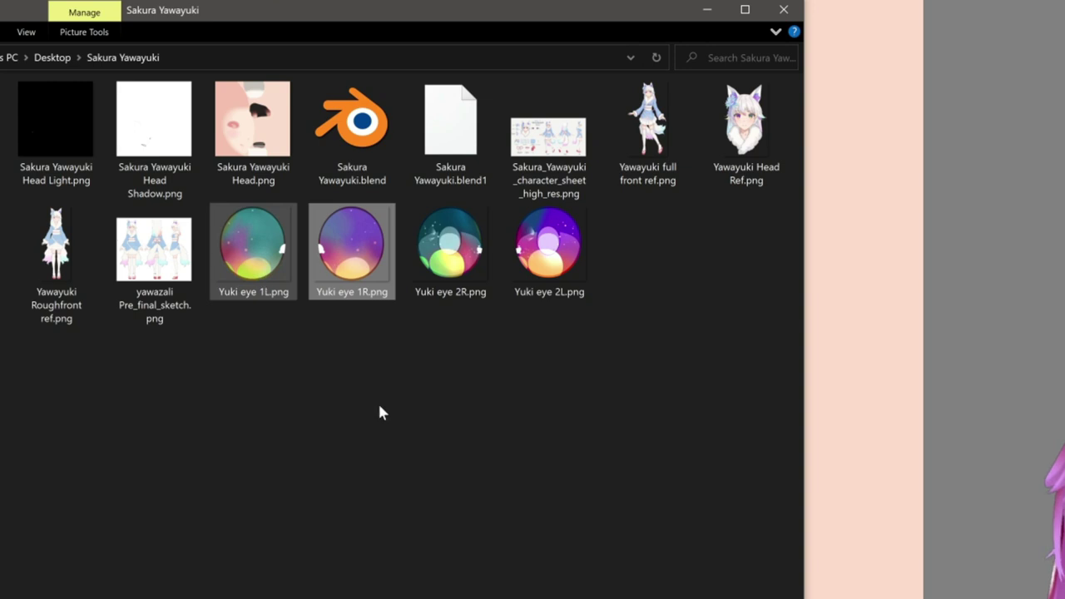
drag(369, 283, 854, 318)
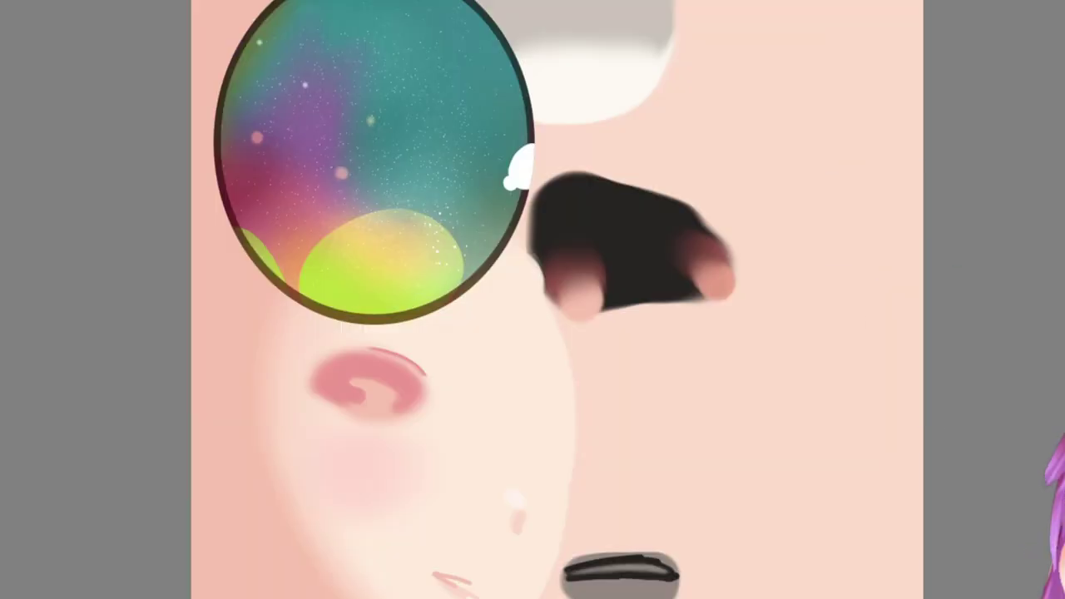
mouse_move(425, 193)
mouse_down()
mouse_move(898, 194)
mouse_move(920, 208)
mouse_up()
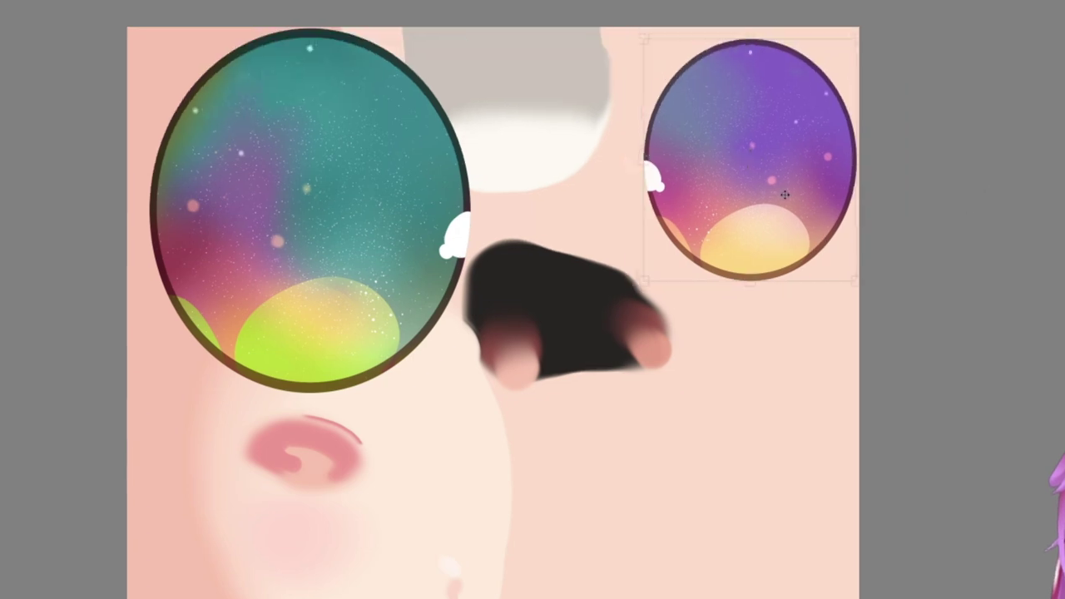
drag(785, 195, 782, 188)
Line the teal eye up beside the purple eye, undoing an attempted iris resize.
click(308, 209)
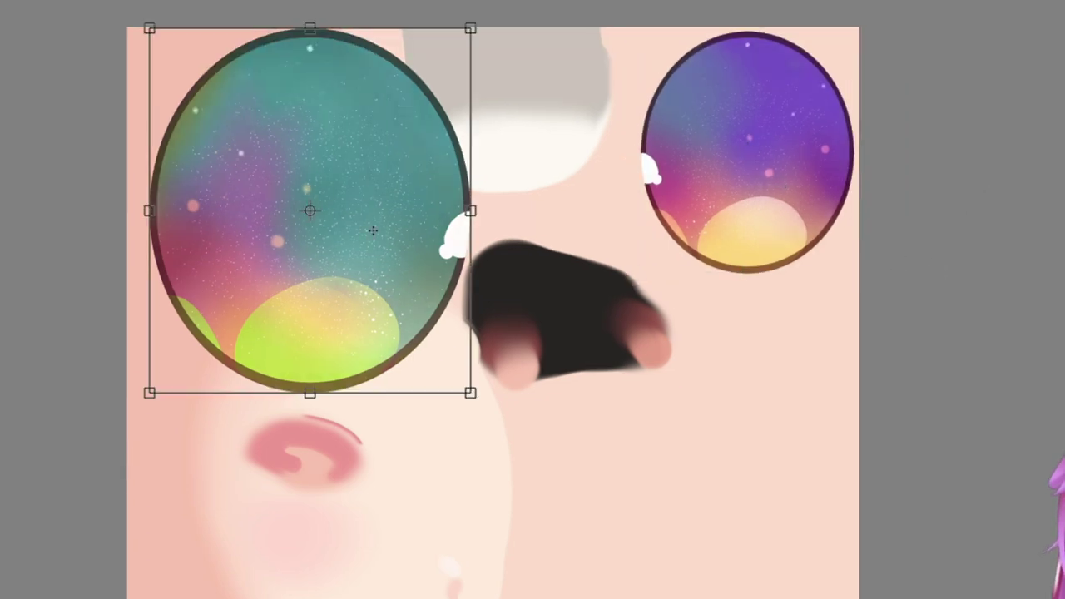
drag(309, 209, 768, 200)
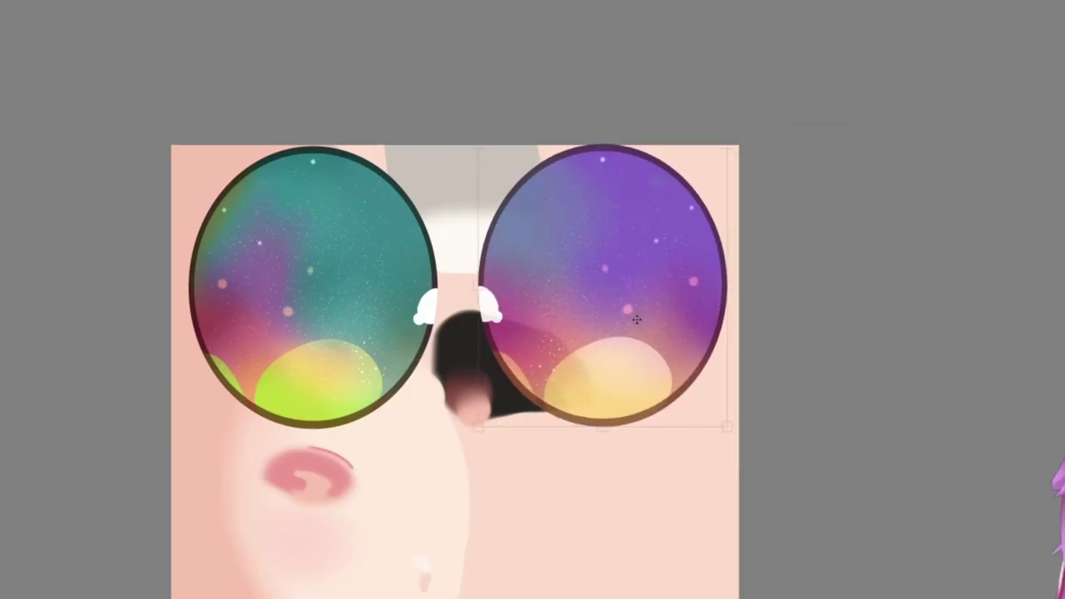
mouse_move(634, 311)
mouse_down()
mouse_move(592, 310)
mouse_move(632, 311)
mouse_up()
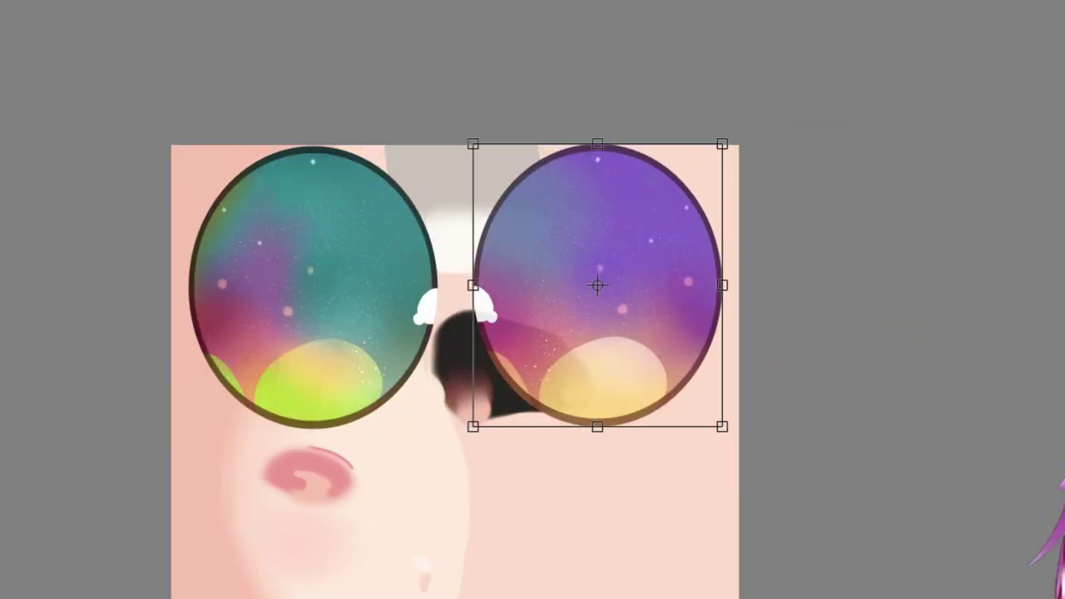
key(Return)
mouse_move(331, 275)
mouse_down()
mouse_move(534, 270)
mouse_move(452, 270)
mouse_up()
drag(427, 308, 302, 308)
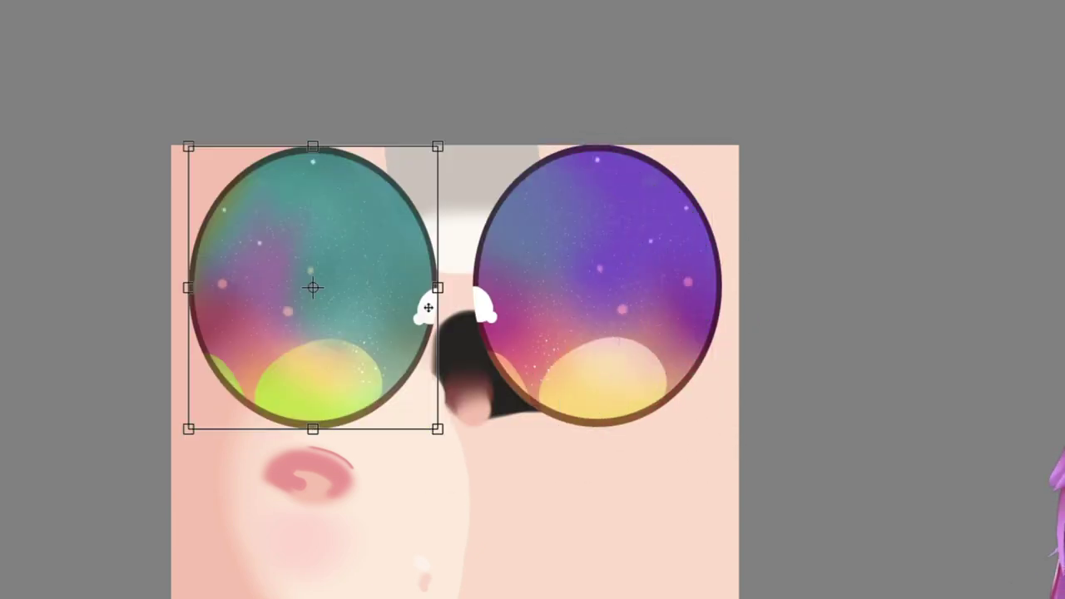
drag(438, 429, 416, 380)
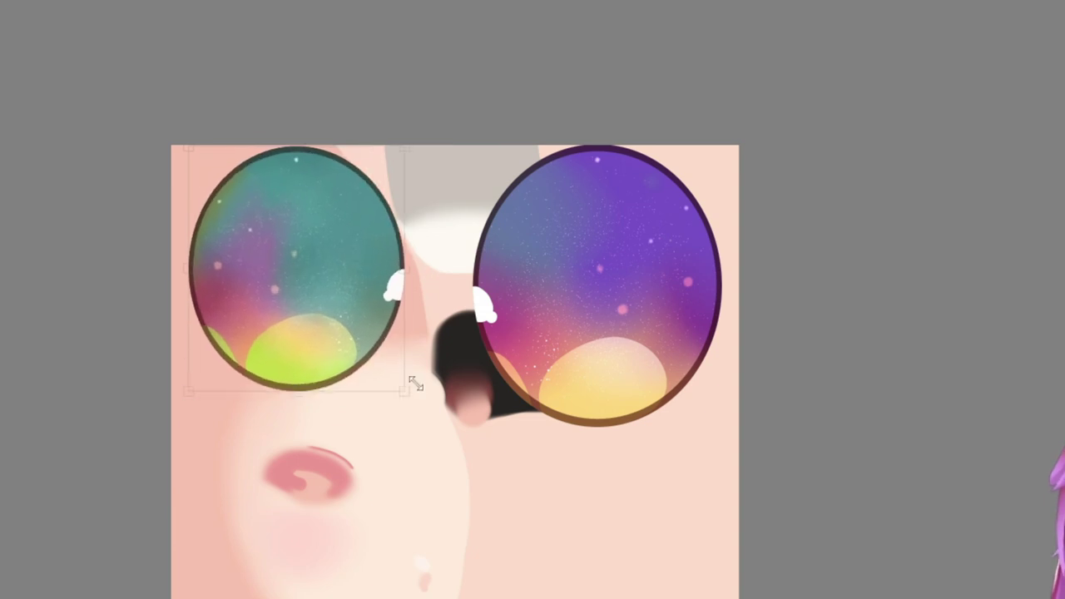
key(ctrl+z)
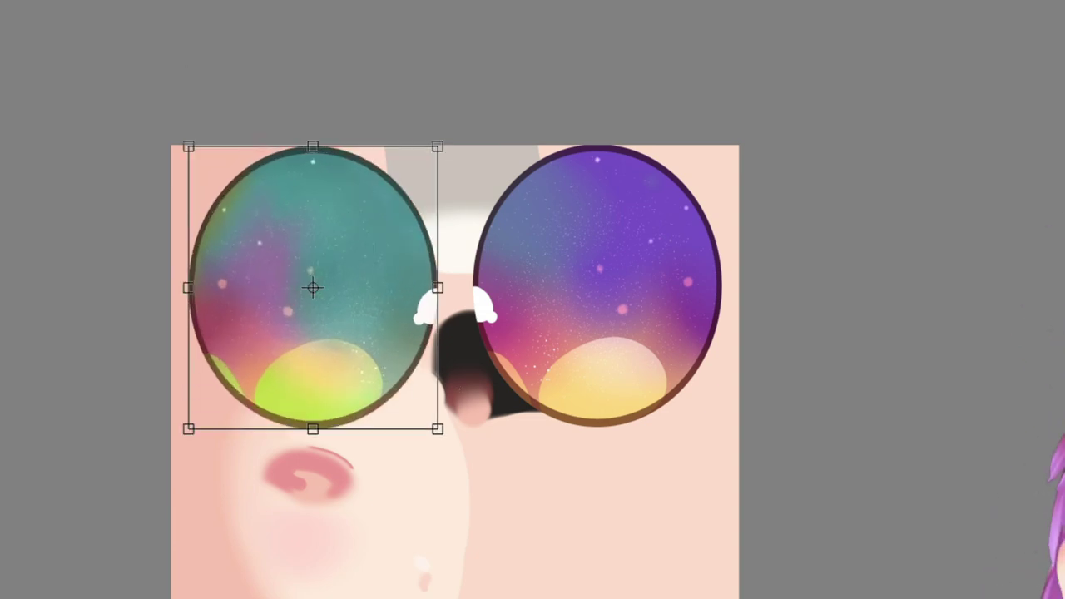
Scale the image to 1024 pixels wide with Scale Image To New Size.
click(50, 0)
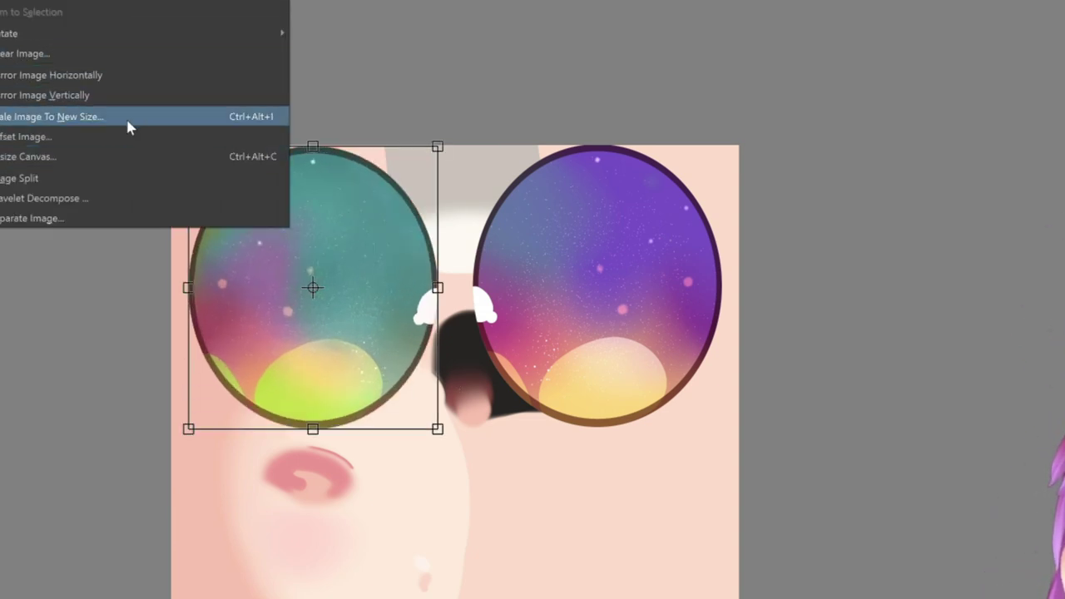
click(129, 127)
drag(772, 124, 1040, 39)
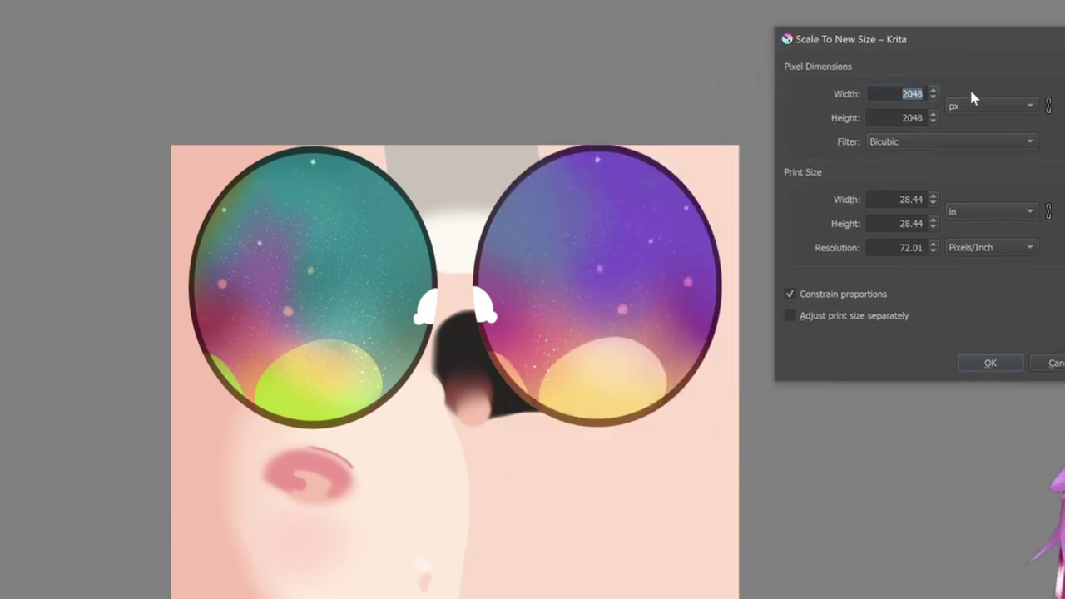
text(1024)
key(Return)
scroll(741, 309, up, 3)
scroll(623, 291, down, 1)
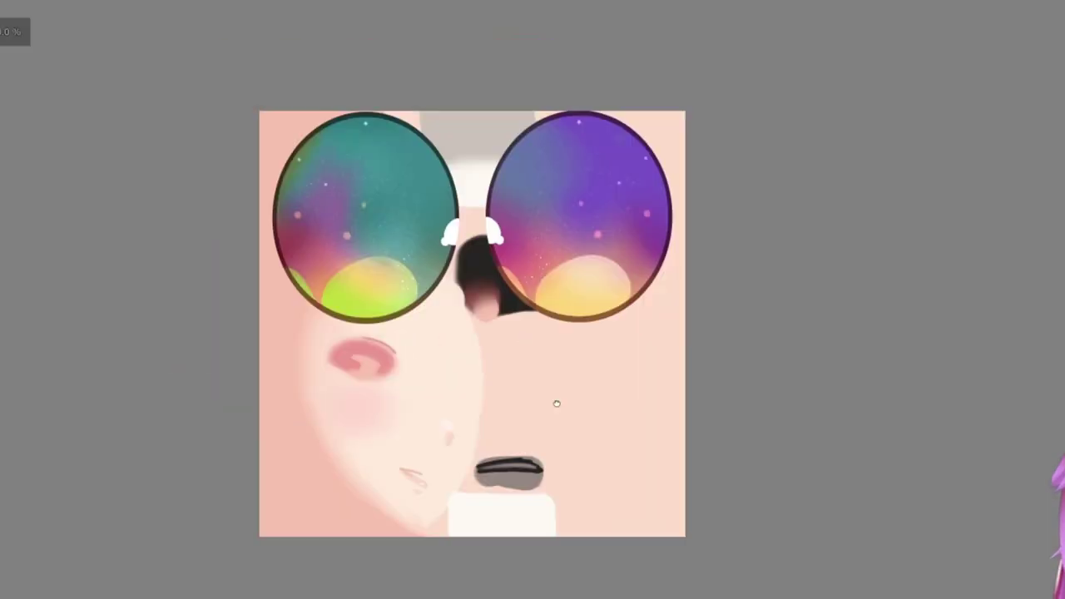
middle_drag(557, 404, 572, 435)
Move the purple iris up beneath the teal one and shrink the iris pair.
key(ctrl+t)
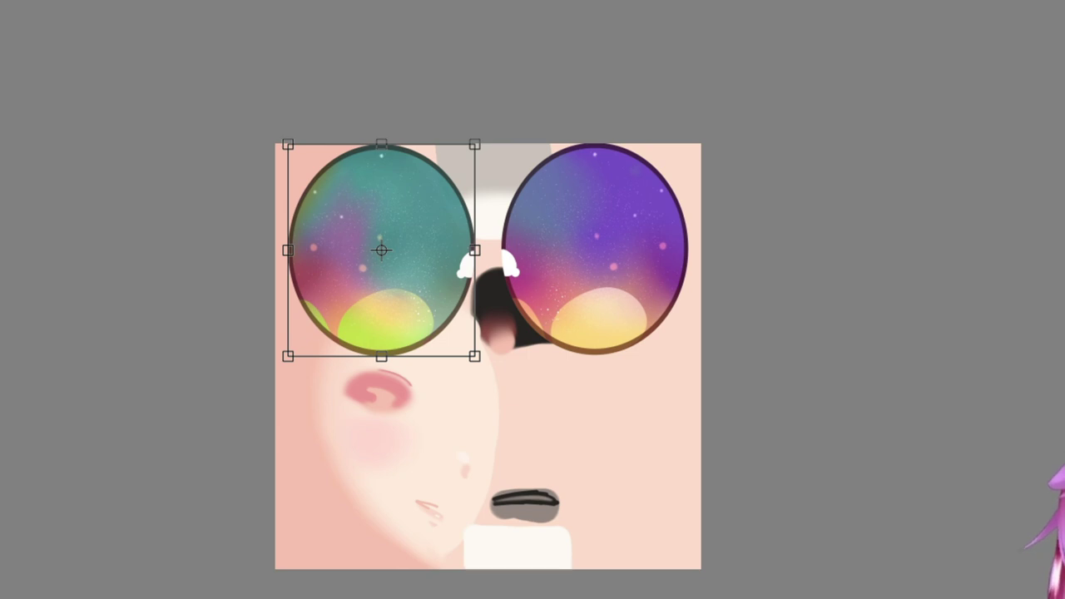
key(Return)
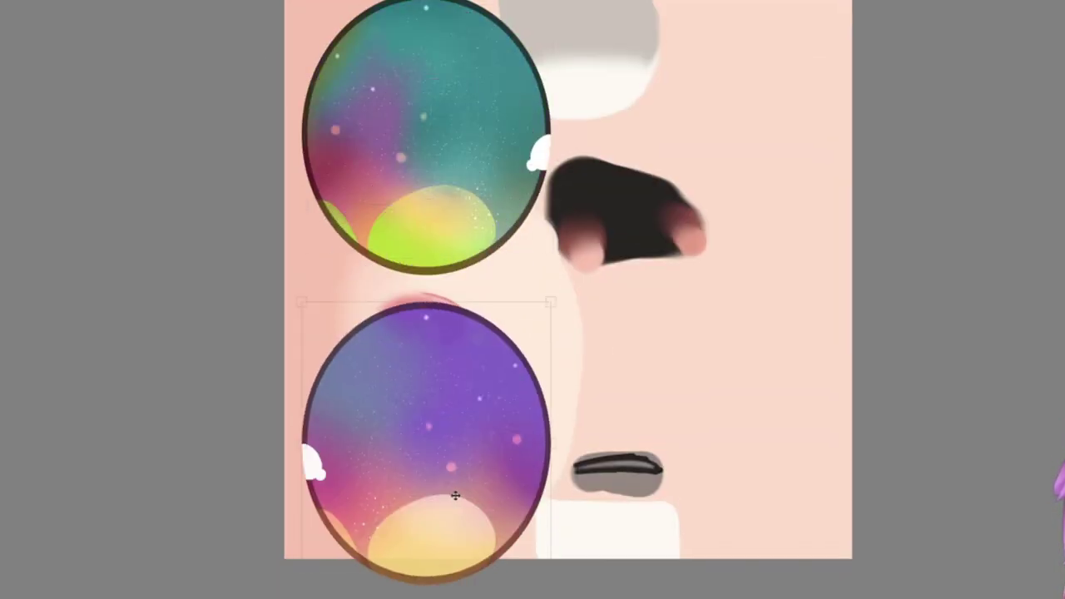
drag(455, 496, 455, 475)
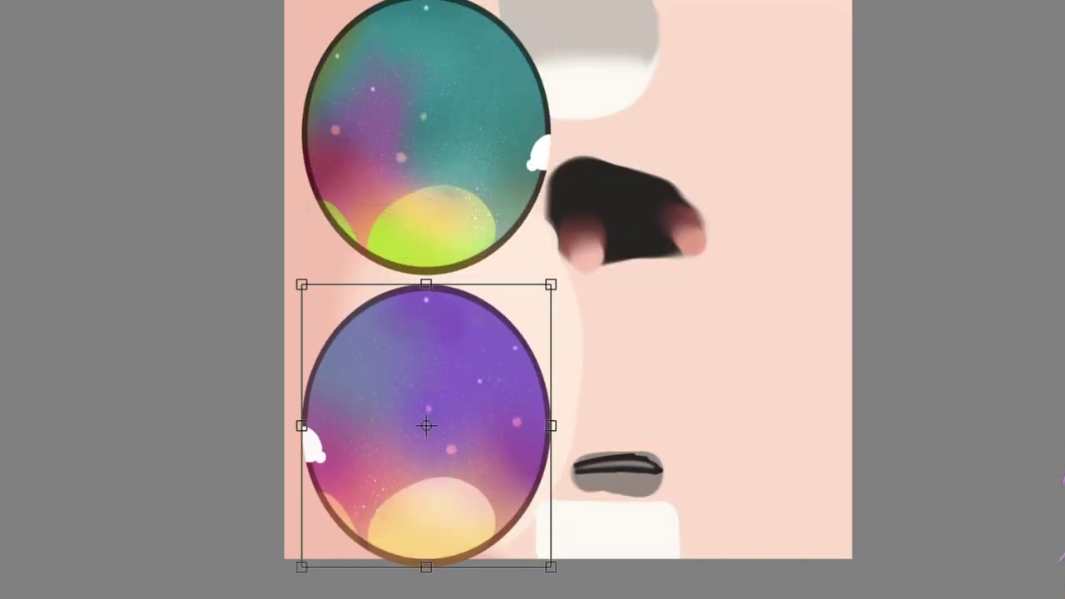
drag(548, 229, 489, 169)
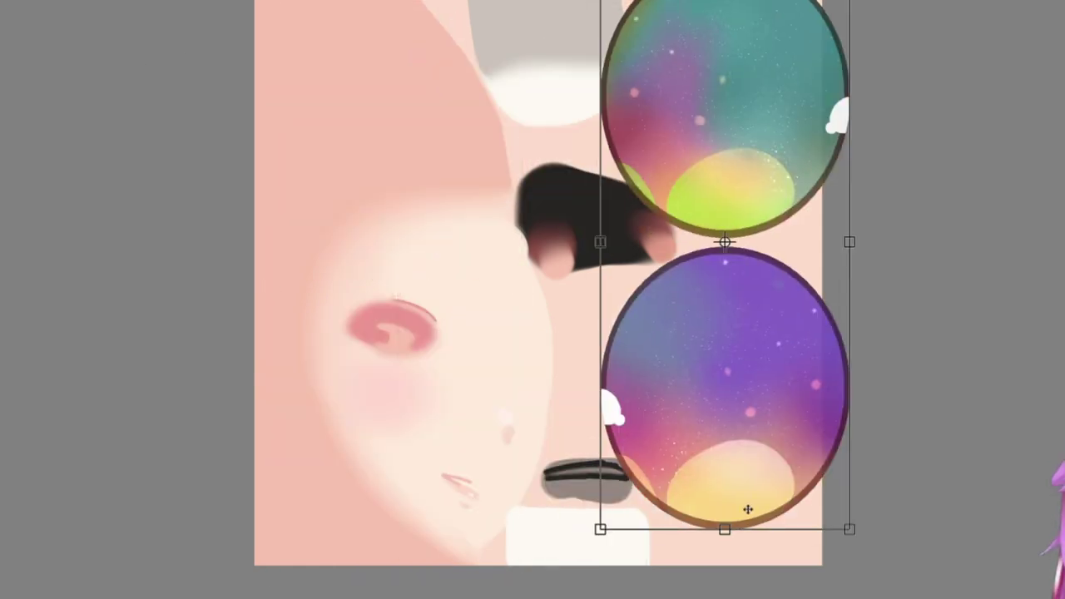
mouse_move(746, 506)
mouse_down()
mouse_move(747, 311)
mouse_move(656, 341)
mouse_up()
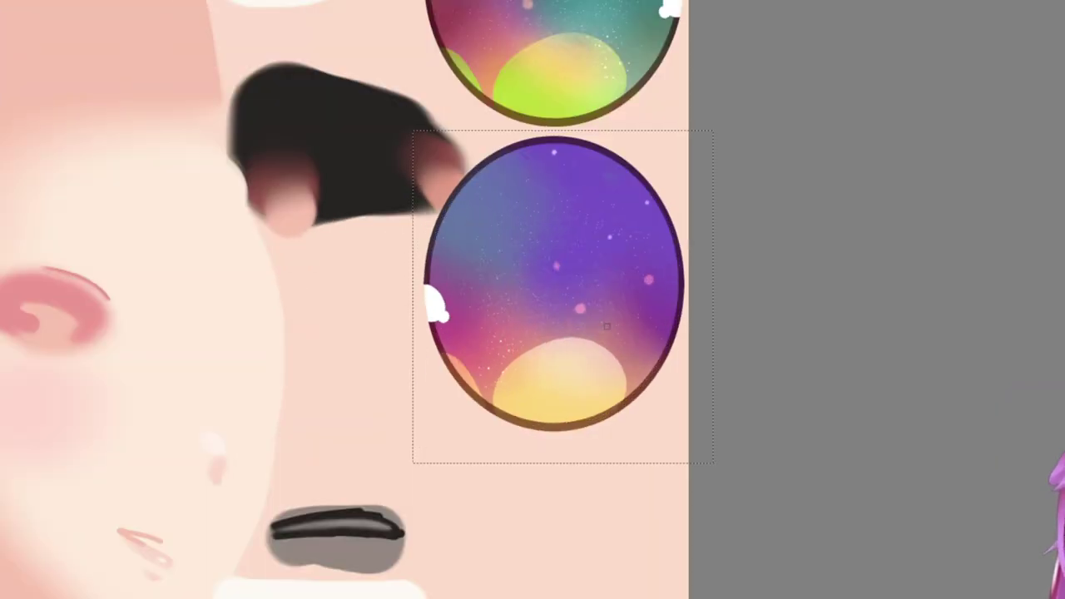
Move the purple iris down below the teal one and commit its placement.
drag(648, 445, 648, 554)
key(ctrl+t)
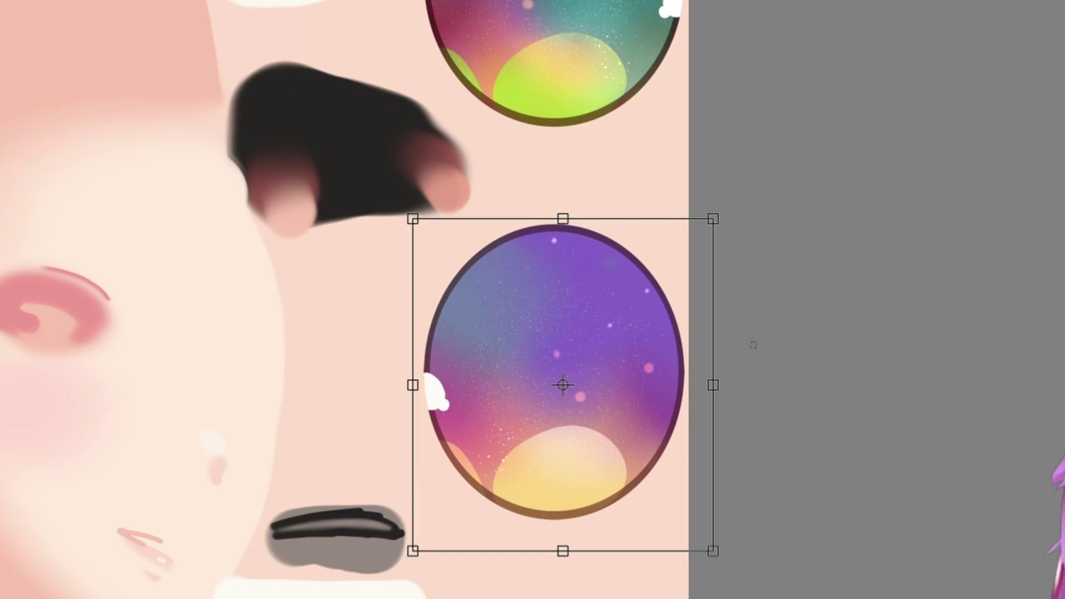
key(Return)
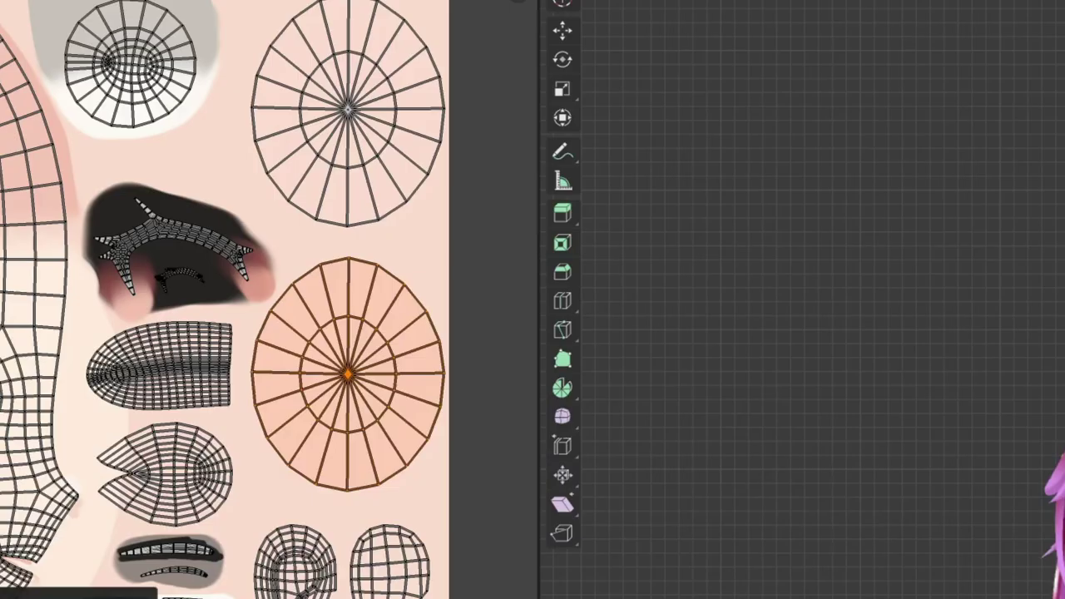
Nudge the selected iris island up and add the upper eye island to the selection.
scroll(337, 240, up, 5)
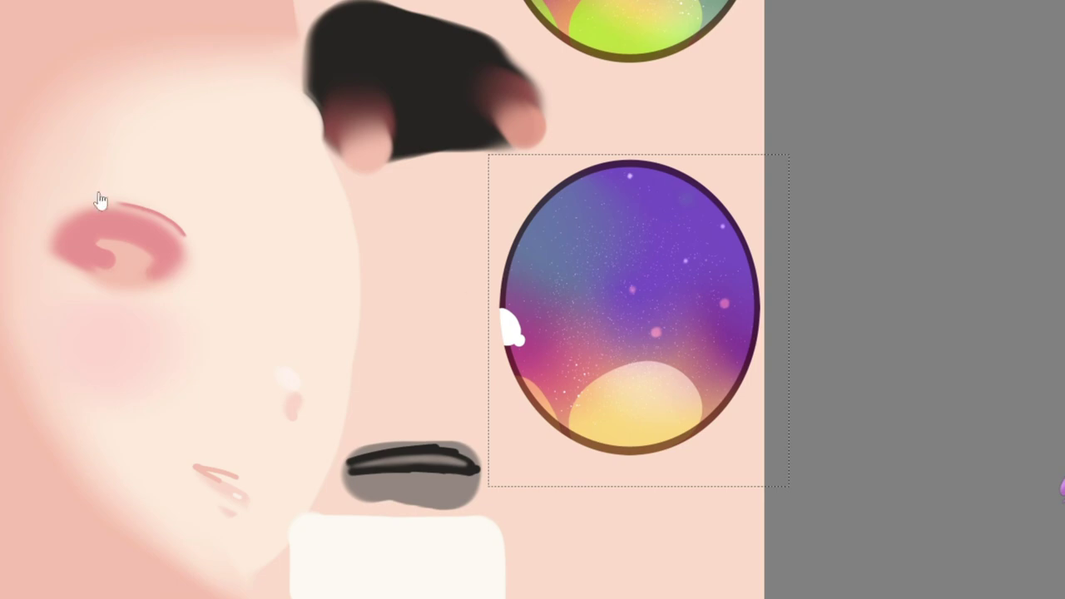
drag(602, 372, 602, 311)
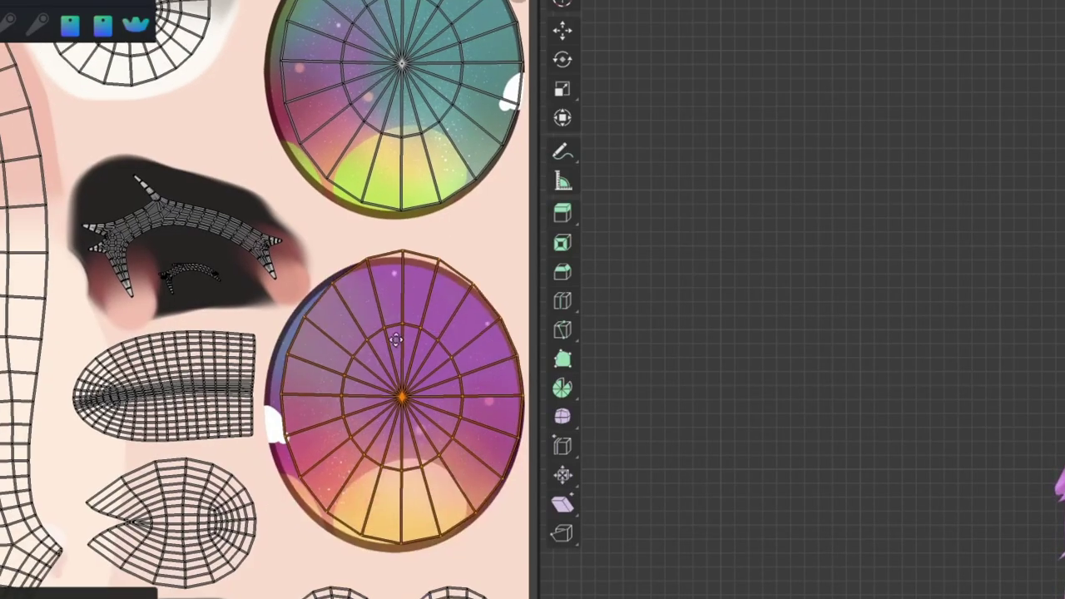
scroll(337, 398, up, 2)
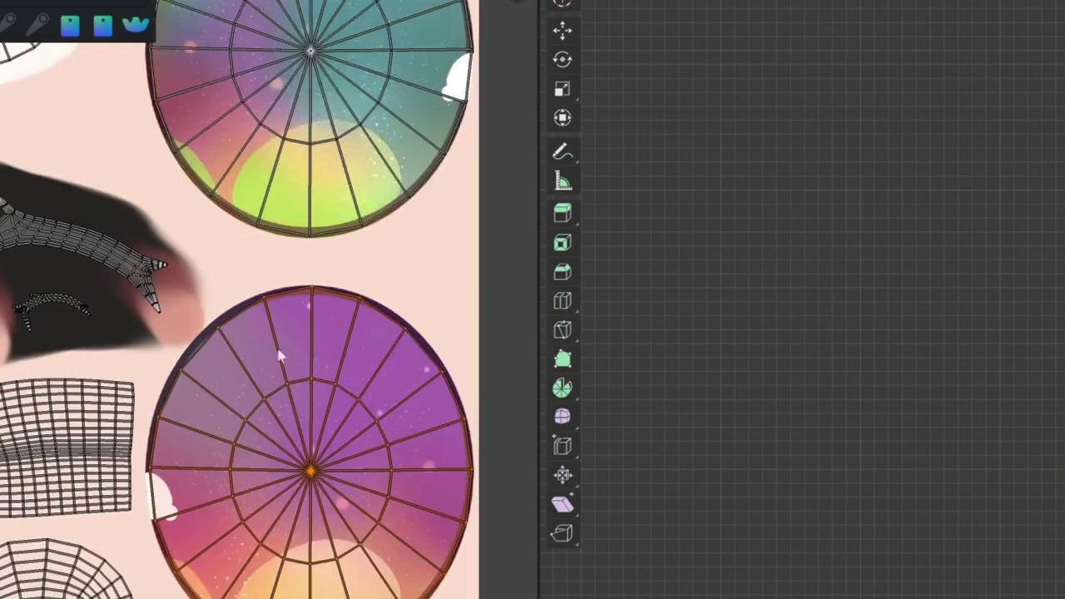
shift+click(308, 80)
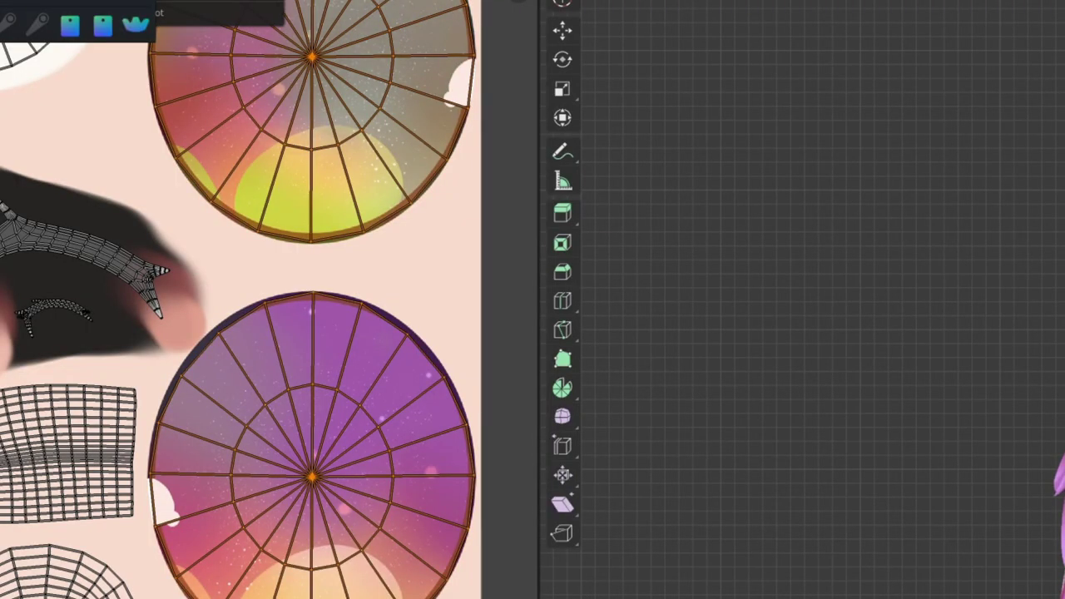
Scale the selected eye UVs to fit the painted irises, then select the lower eye island.
middle_drag(359, 168, 382, 217)
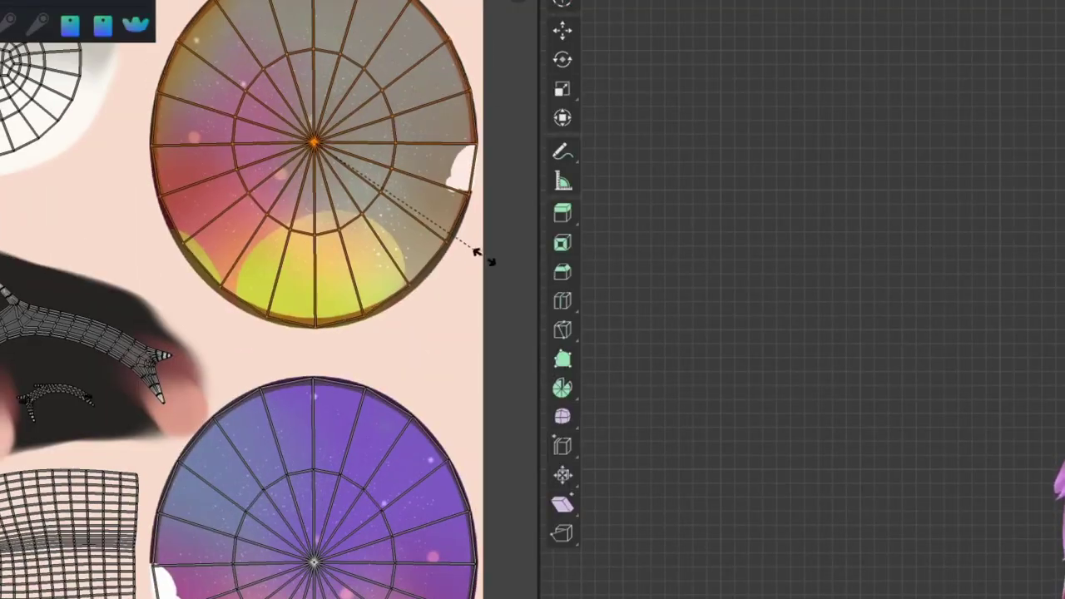
key(s)
click(441, 397)
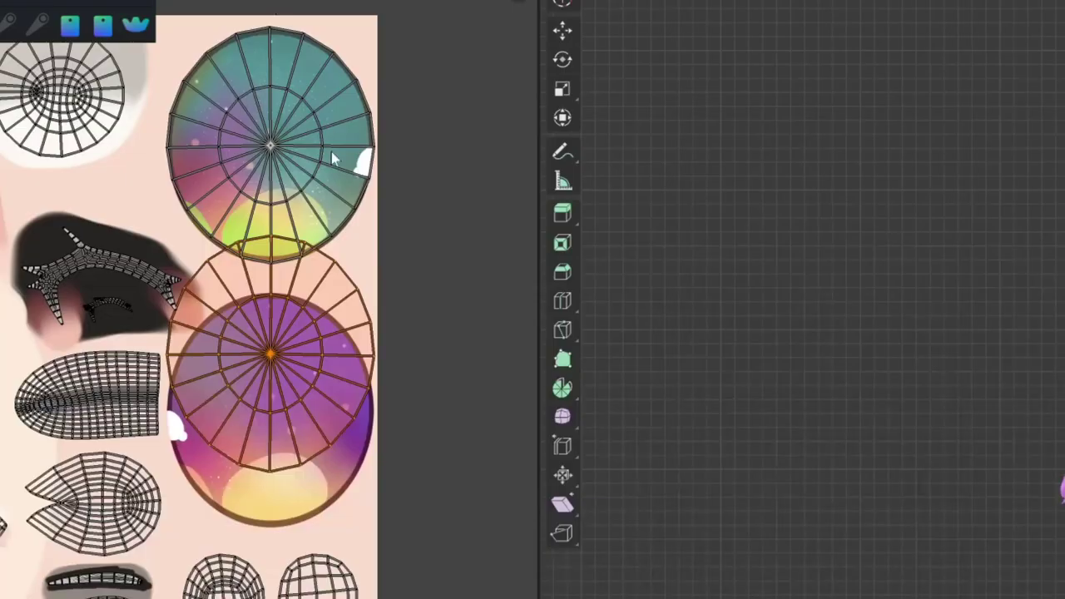
scroll(376, 330, down, 3)
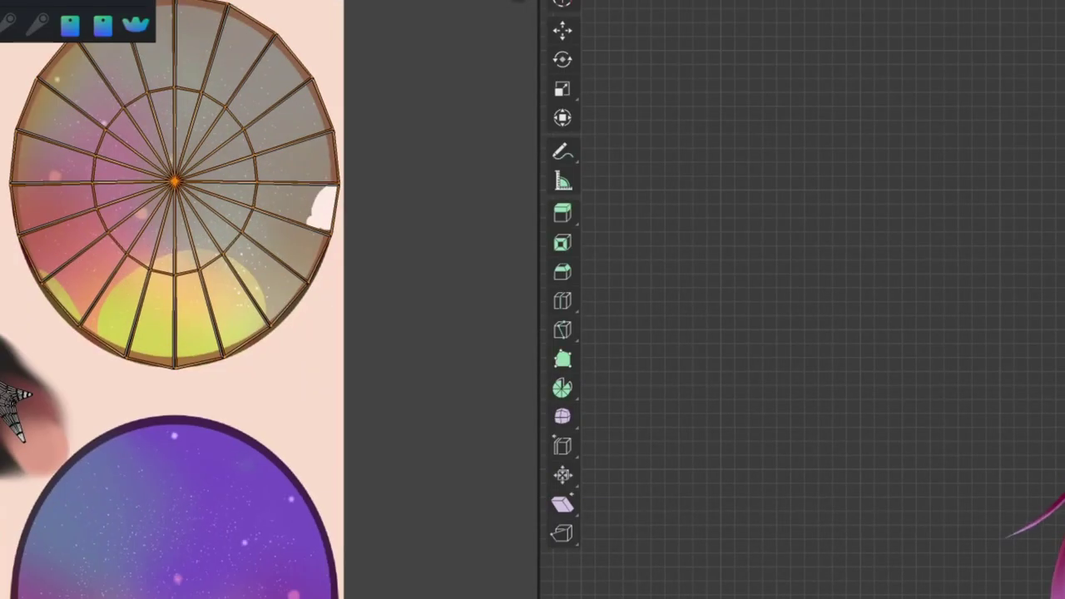
middle_drag(174, 374, 321, 206)
click(327, 499)
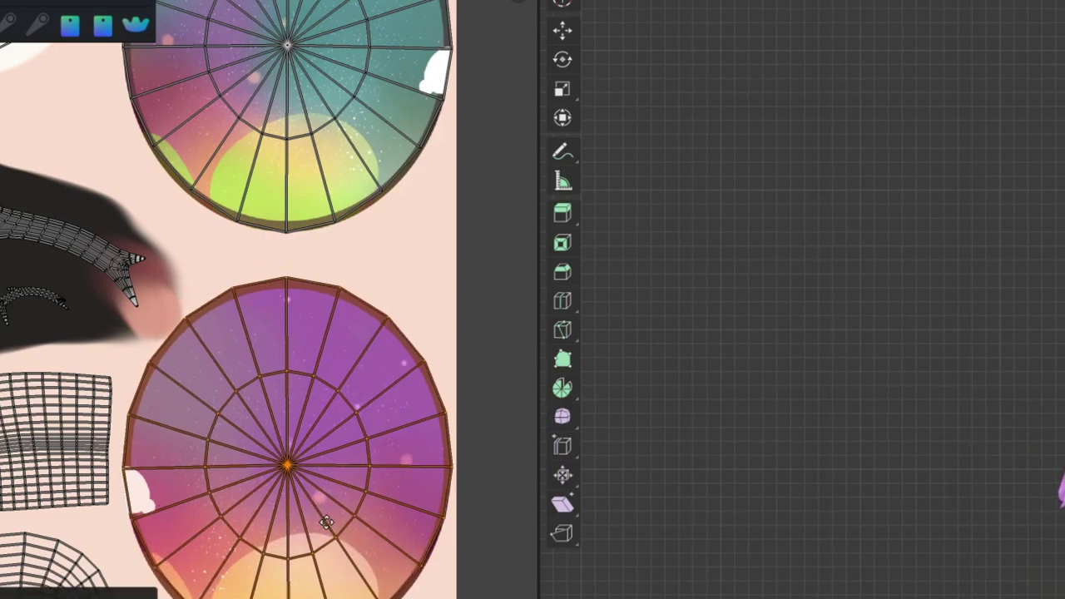
shift+scroll(400, 508, up, 5)
scroll(400, 507, down, 3)
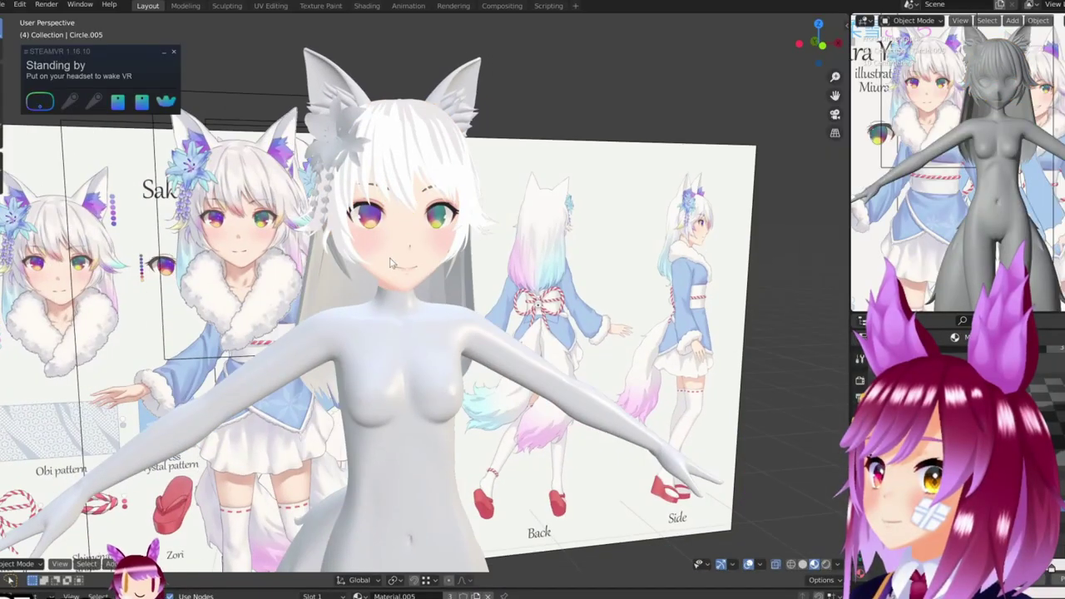
Select the hair mesh and orbit slightly to view the purple and teal galaxy eyes.
click(311, 282)
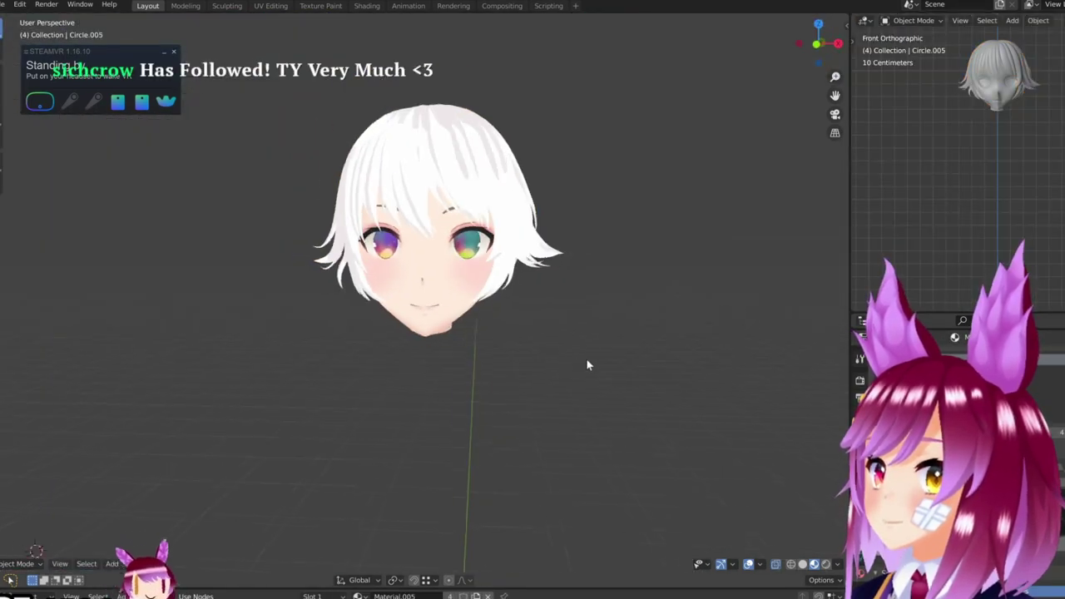
middle_drag(621, 378, 630, 382)
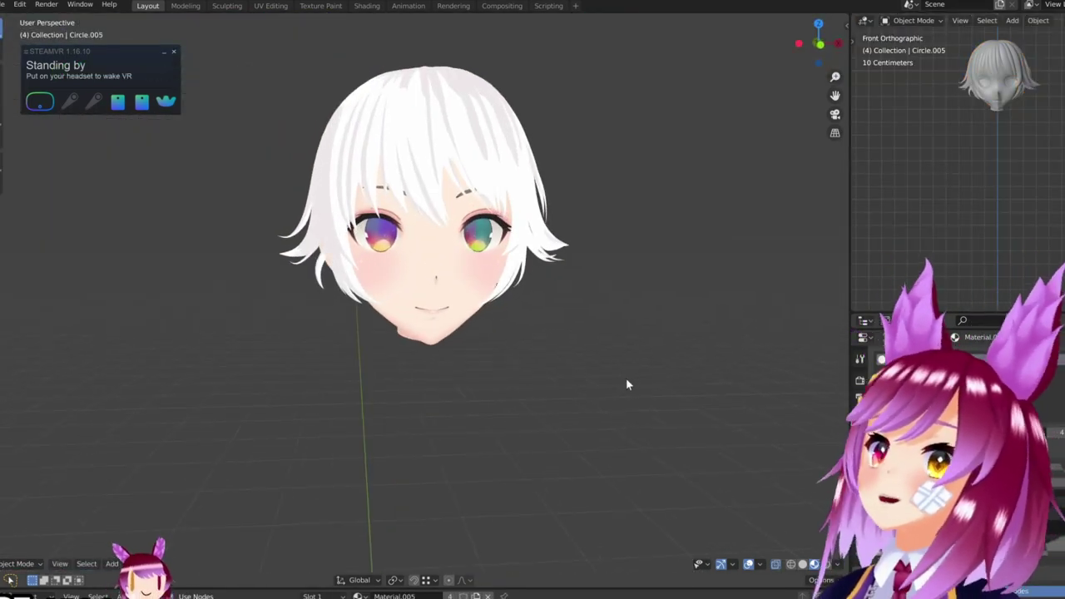